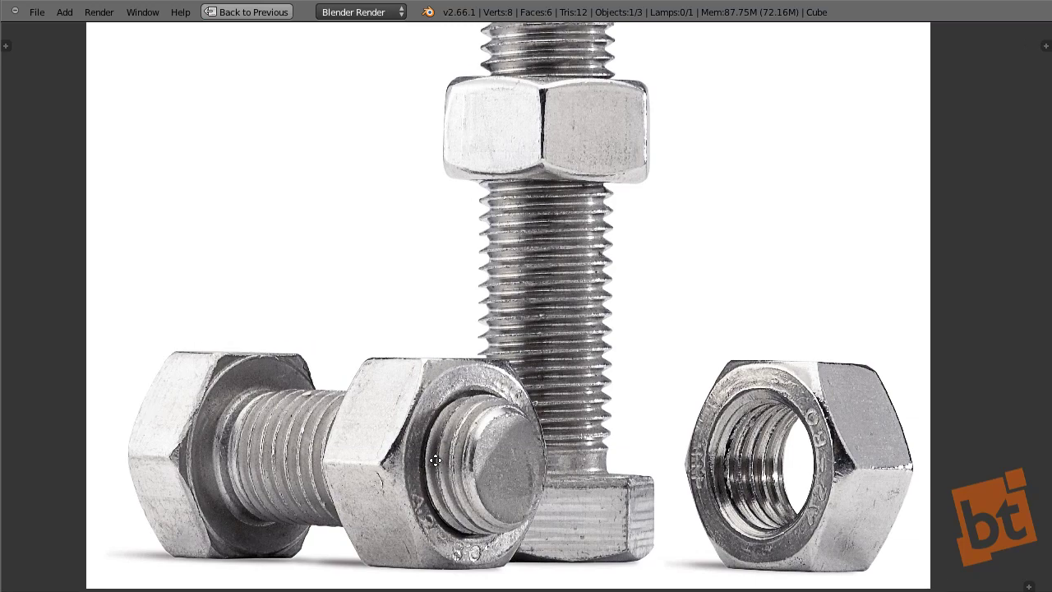
- Examine the loose nut's hexagonal shape, chamfered edges and threaded hole in the reference photo
{"action": "scroll", "coordinate": [401, 440], "scroll_direction": "up", "scroll_amount": 1}
{"action": "scroll", "coordinate": [405, 437], "scroll_direction": "up", "scroll_amount": 1}
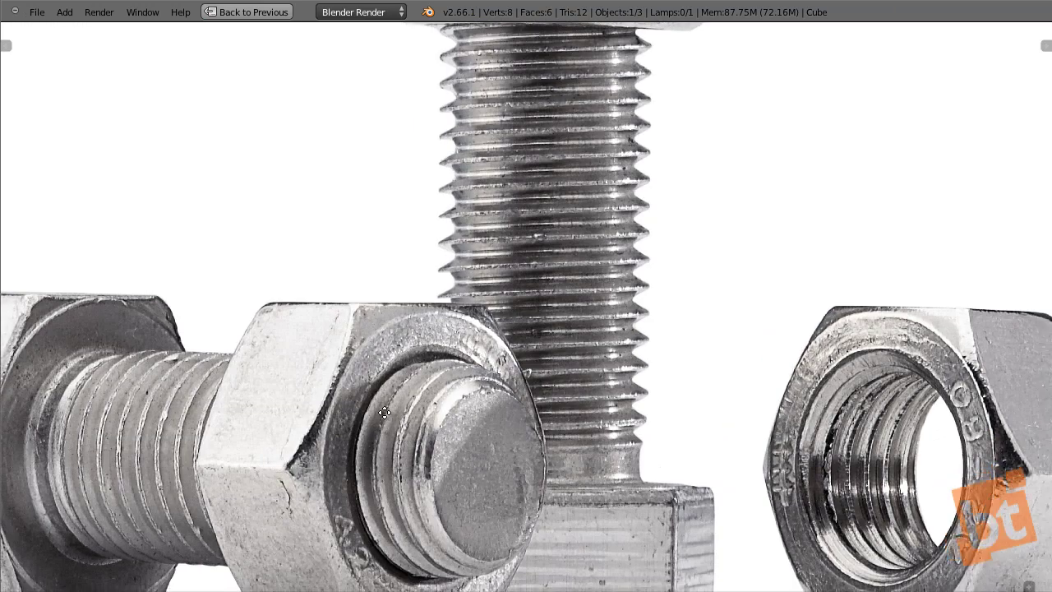
{"action": "middle_click_drag", "start_coordinate": [697, 361], "coordinate": [656, 334]}
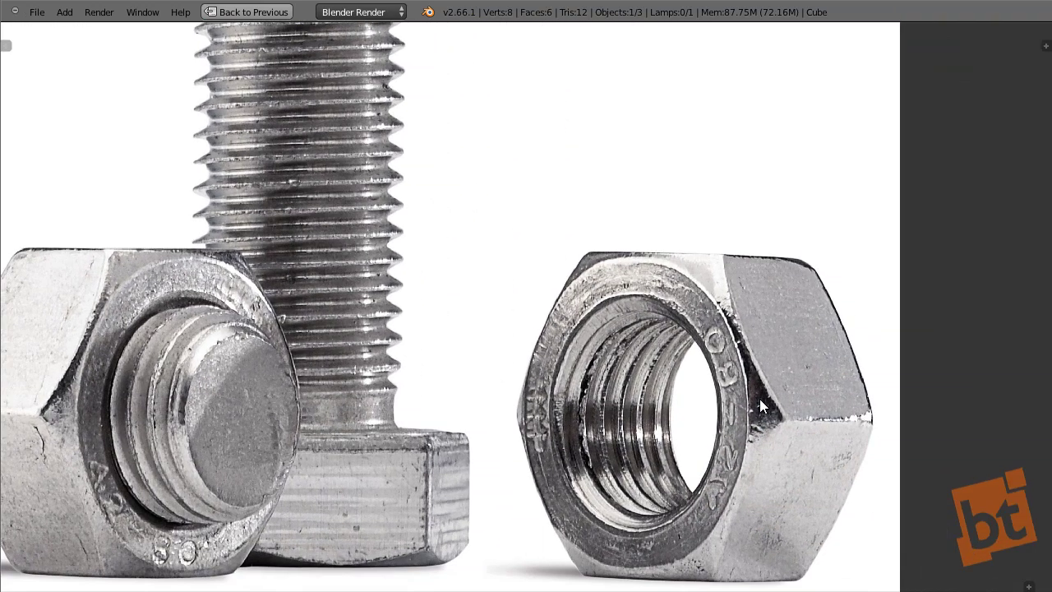
{"action": "middle_click_drag", "start_coordinate": [759, 398], "coordinate": [701, 392]}
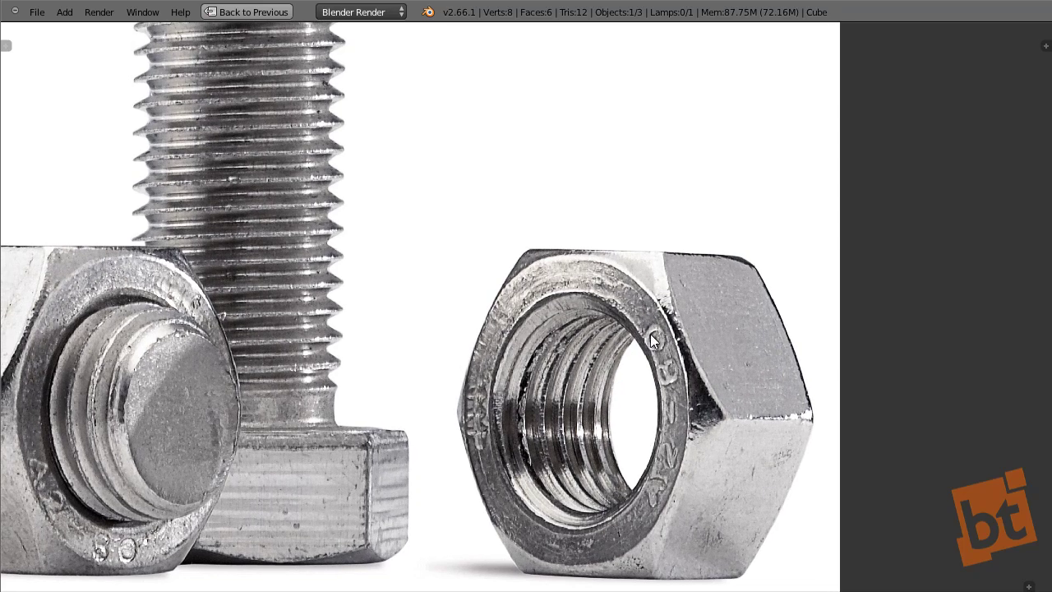
{"action": "middle_click_drag", "start_coordinate": [669, 261], "coordinate": [675, 263]}
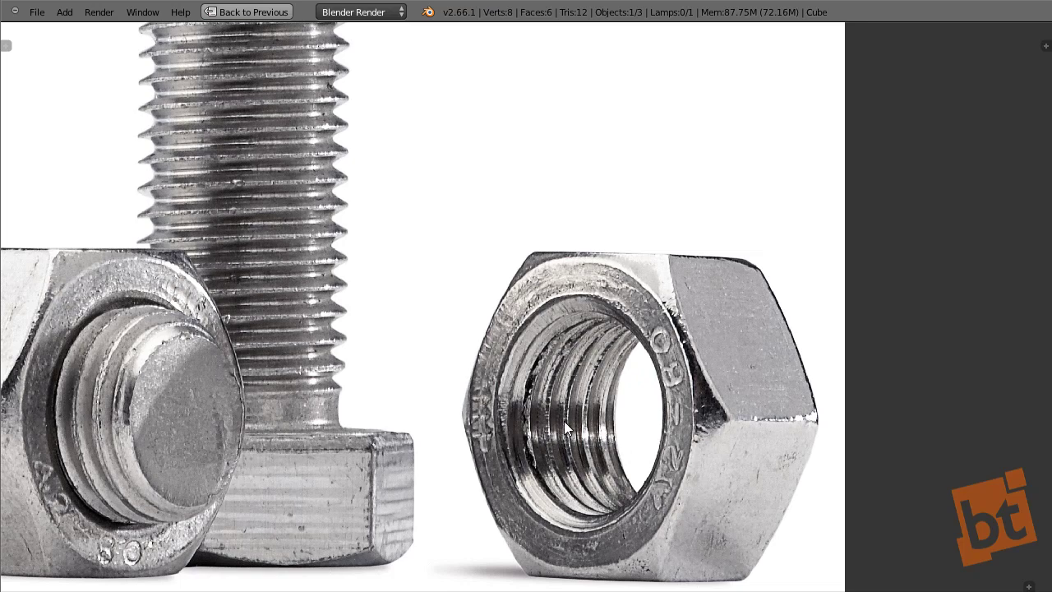
- Outline the curved upper and lower chamfer edges and the corner bevel on the upright bolt's nut in the reference photo
{"action": "middle_click_drag", "start_coordinate": [563, 421], "coordinate": [570, 356]}
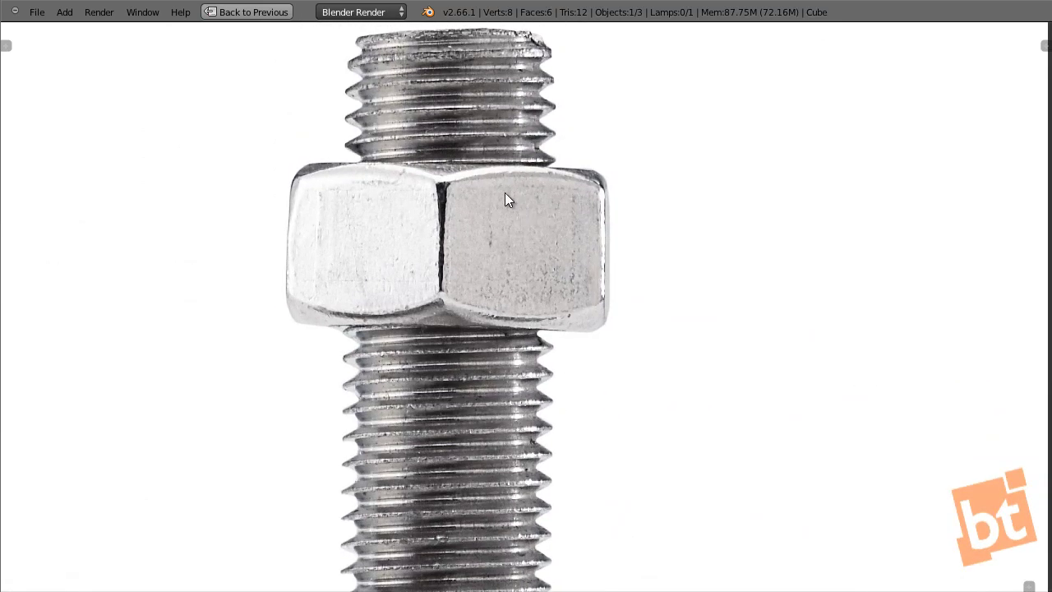
{"action": "mouse_move", "coordinate": [447, 189]}
{"action": "left_mouse_down"}
{"action": "mouse_move", "coordinate": [538, 159]}
{"action": "mouse_move", "coordinate": [593, 171]}
{"action": "mouse_move", "coordinate": [605, 188]}
{"action": "left_mouse_up"}
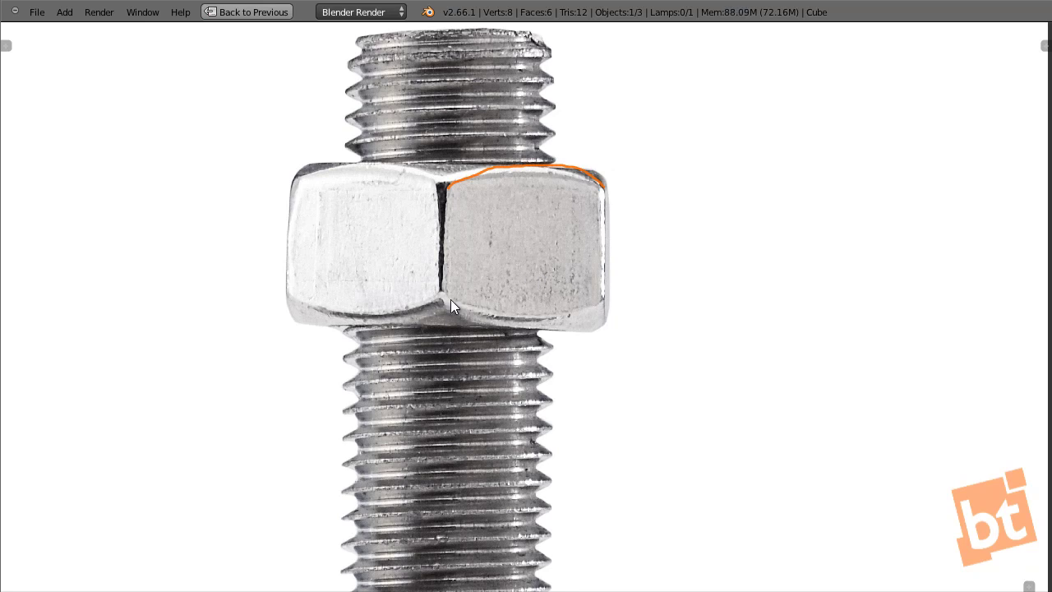
{"action": "mouse_move", "coordinate": [450, 299]}
{"action": "left_mouse_down"}
{"action": "mouse_move", "coordinate": [574, 305]}
{"action": "mouse_move", "coordinate": [605, 296]}
{"action": "left_mouse_up"}
{"action": "mouse_move", "coordinate": [399, 313]}
{"action": "left_mouse_down"}
{"action": "mouse_move", "coordinate": [429, 297]}
{"action": "mouse_move", "coordinate": [462, 301]}
{"action": "left_mouse_up"}
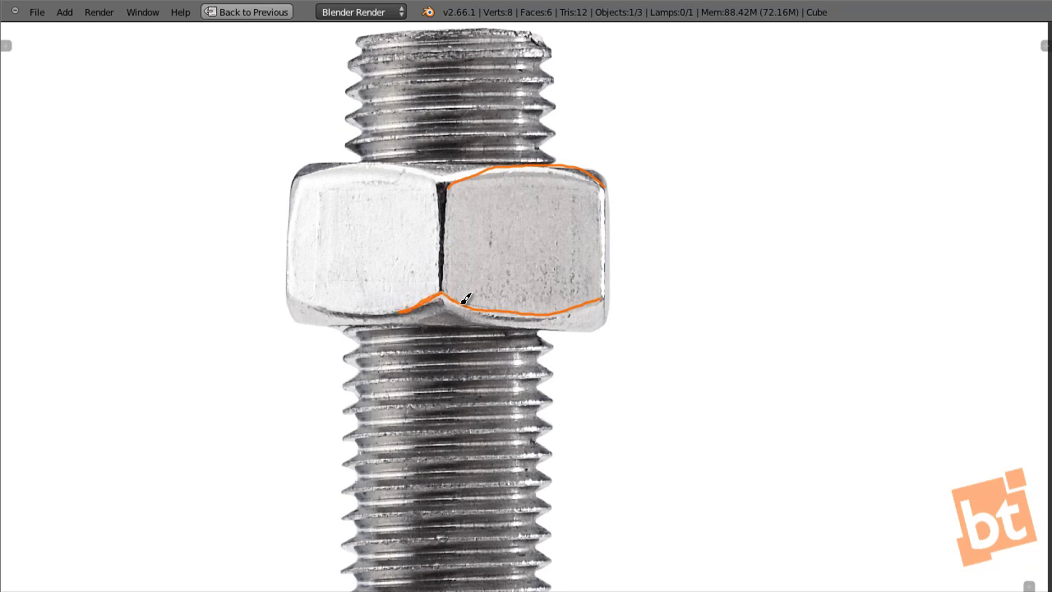
{"action": "left_click_drag", "start_coordinate": [402, 314], "coordinate": [480, 308]}
{"action": "middle_click_drag", "start_coordinate": [477, 287], "coordinate": [462, 300], "text": "shift"}
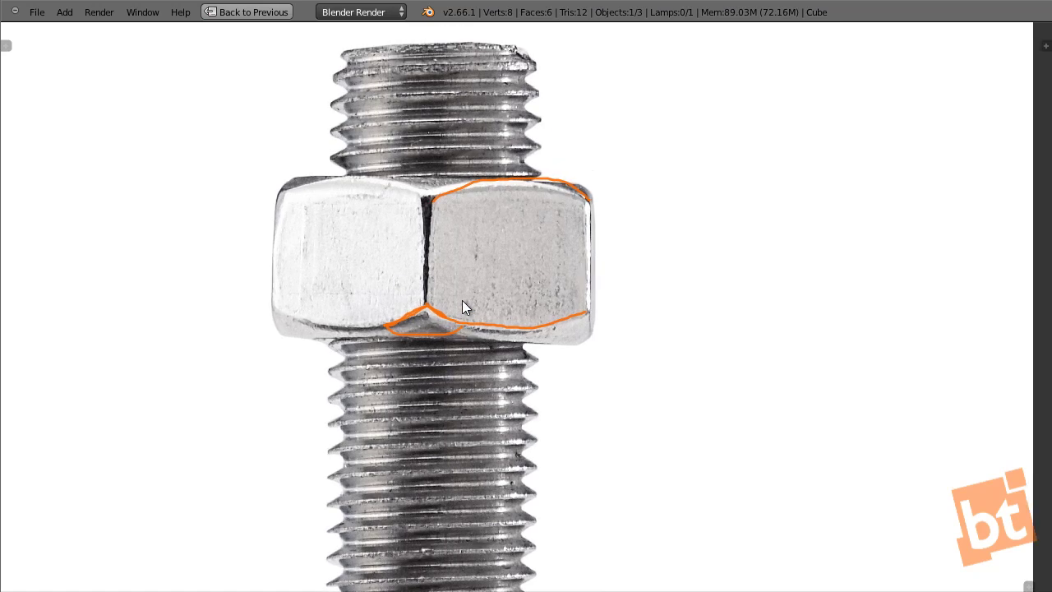
- Examine the bolt heads, threads and nuts across the whole reference photo
{"action": "scroll", "coordinate": [426, 202], "scroll_direction": "down", "scroll_amount": 6}
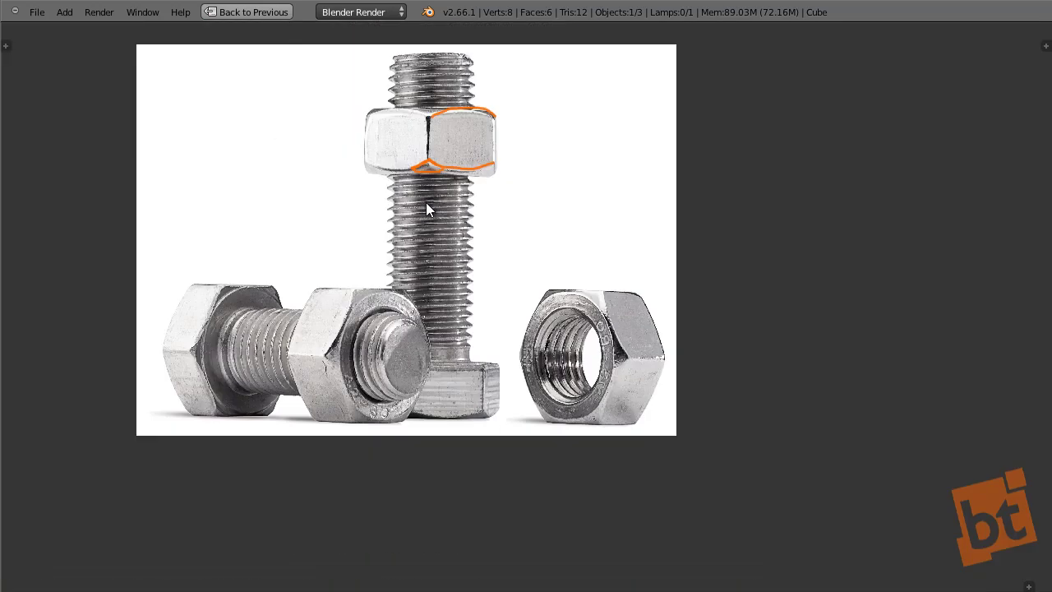
{"action": "scroll", "coordinate": [403, 319], "scroll_direction": "up", "scroll_amount": 5}
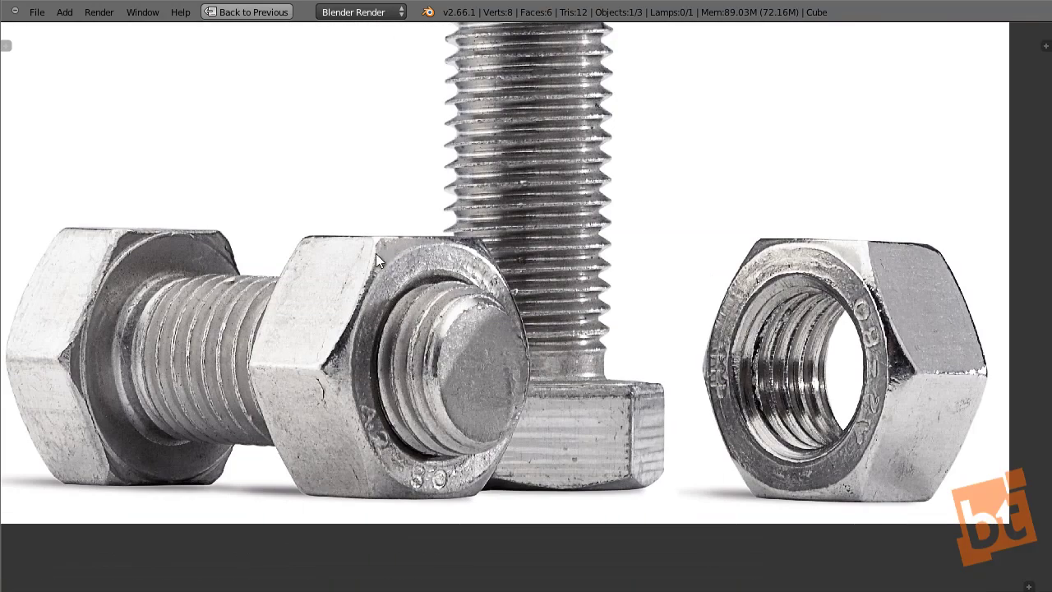
{"action": "scroll", "coordinate": [510, 286], "scroll_direction": "up", "scroll_amount": 2}
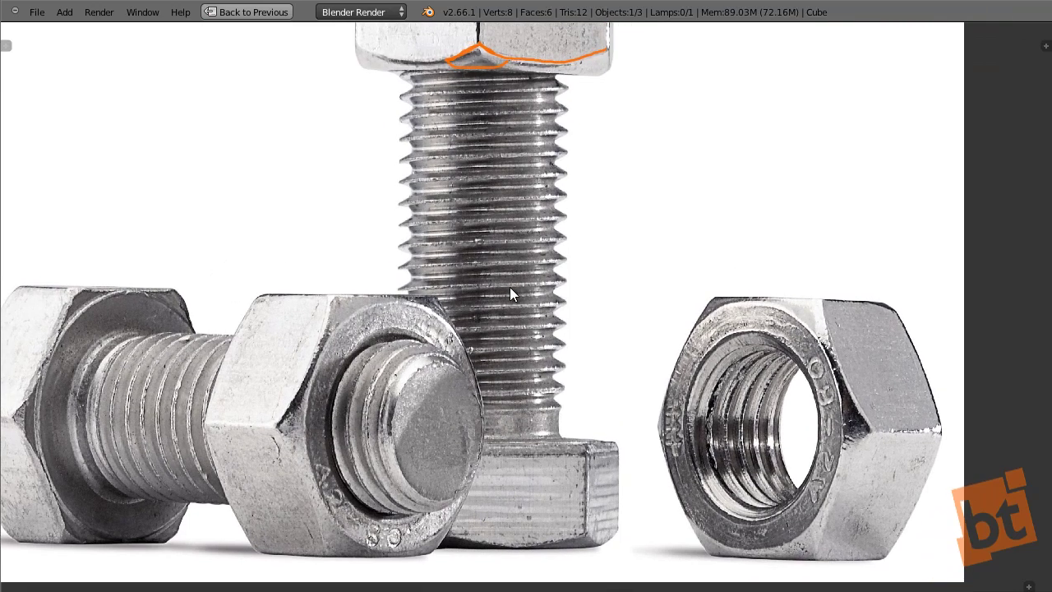
{"action": "scroll", "coordinate": [562, 238], "scroll_direction": "down", "scroll_amount": 4}
{"action": "middle_click_drag", "start_coordinate": [562, 238], "coordinate": [599, 304], "text": "shift"}
{"action": "scroll", "coordinate": [523, 301], "scroll_direction": "up", "scroll_amount": 1}
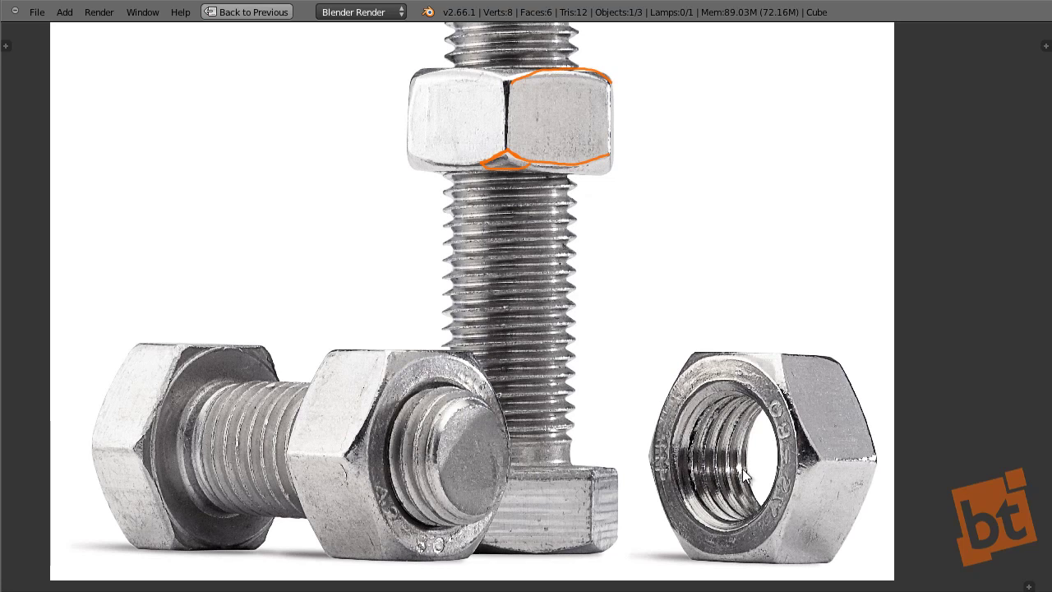
{"action": "middle_click_drag", "start_coordinate": [572, 84], "coordinate": [568, 103], "text": "shift"}
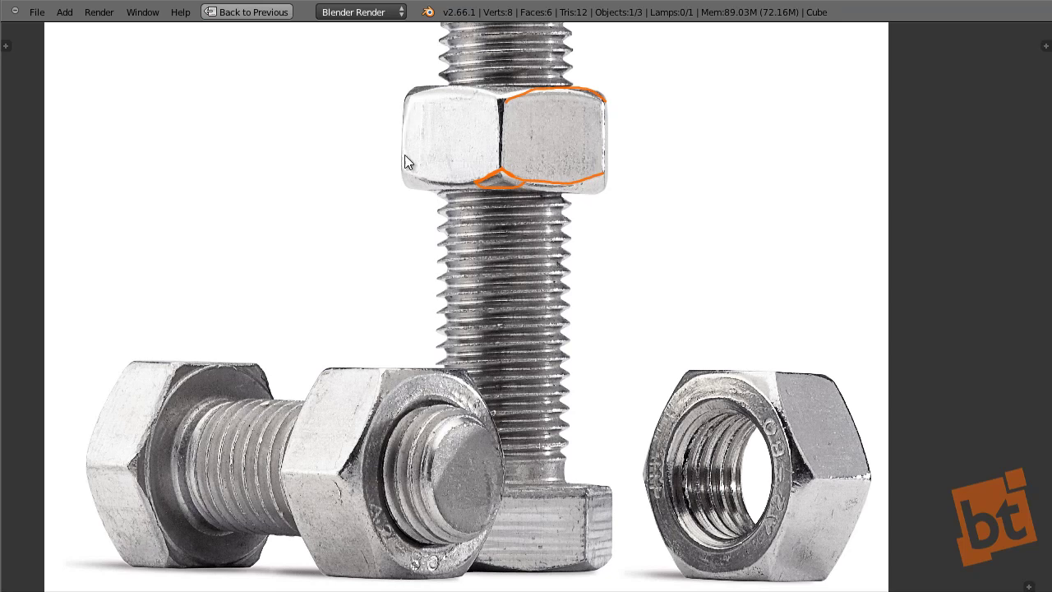
{"action": "middle_click_drag", "start_coordinate": [567, 198], "coordinate": [569, 199], "text": "shift"}
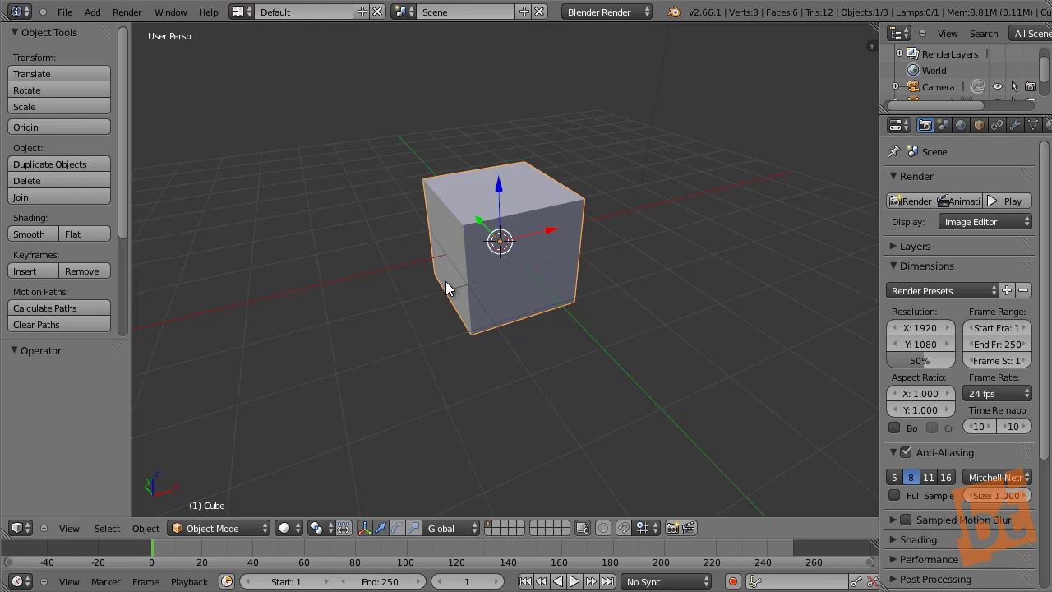
- Delete the default cube and switch to the top view
{"action": "key", "text": "x"}
{"action": "left_click", "coordinate": [516, 248]}
{"action": "key", "text": "KP_7"}
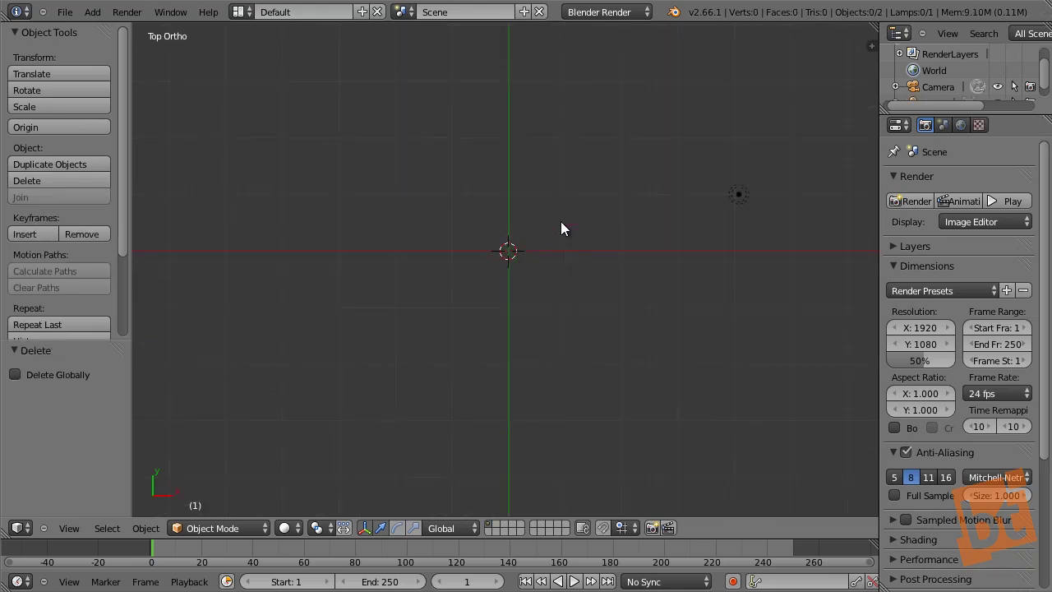
- Add a cylinder mesh at the origin with 6 vertices to form a hexagonal prism
{"action": "key", "text": "shift+a"}
{"action": "mouse_move", "coordinate": [560, 223]}
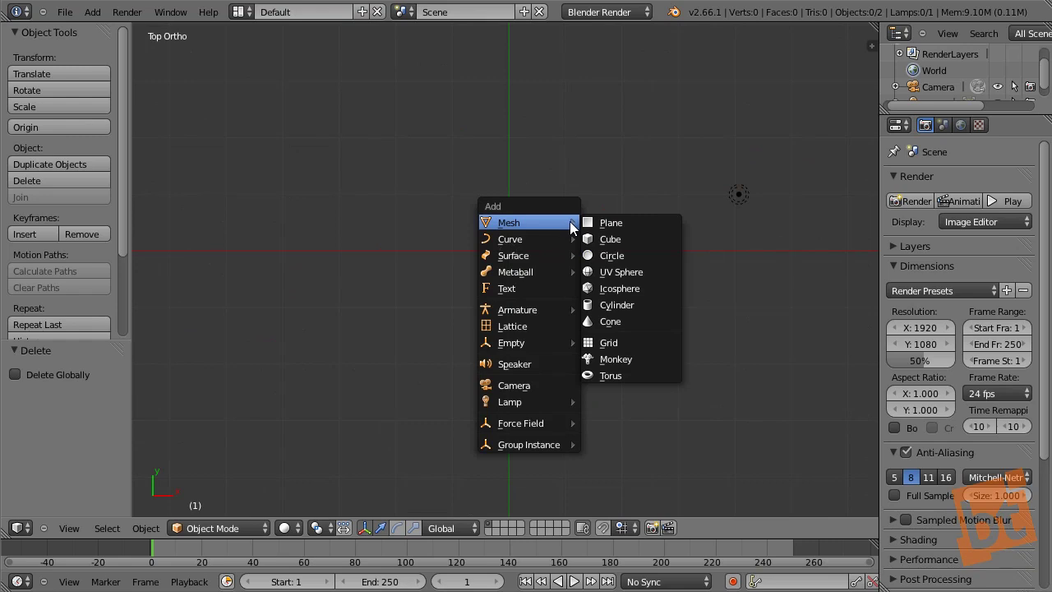
{"action": "left_click", "coordinate": [629, 308]}
{"action": "left_click", "coordinate": [49, 392]}
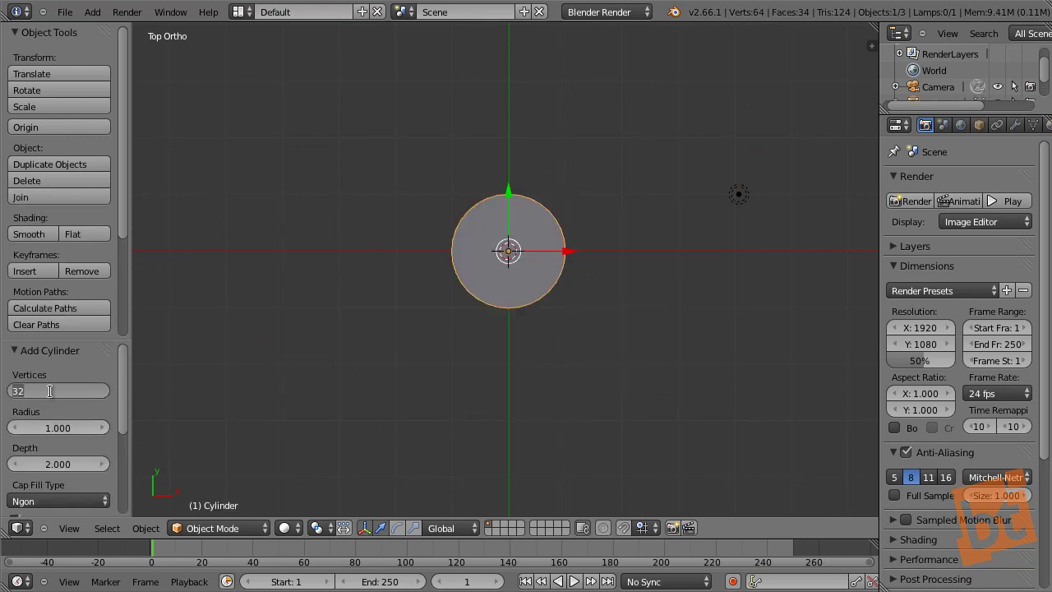
{"action": "type", "text": "6"}
{"action": "key", "text": "Return"}
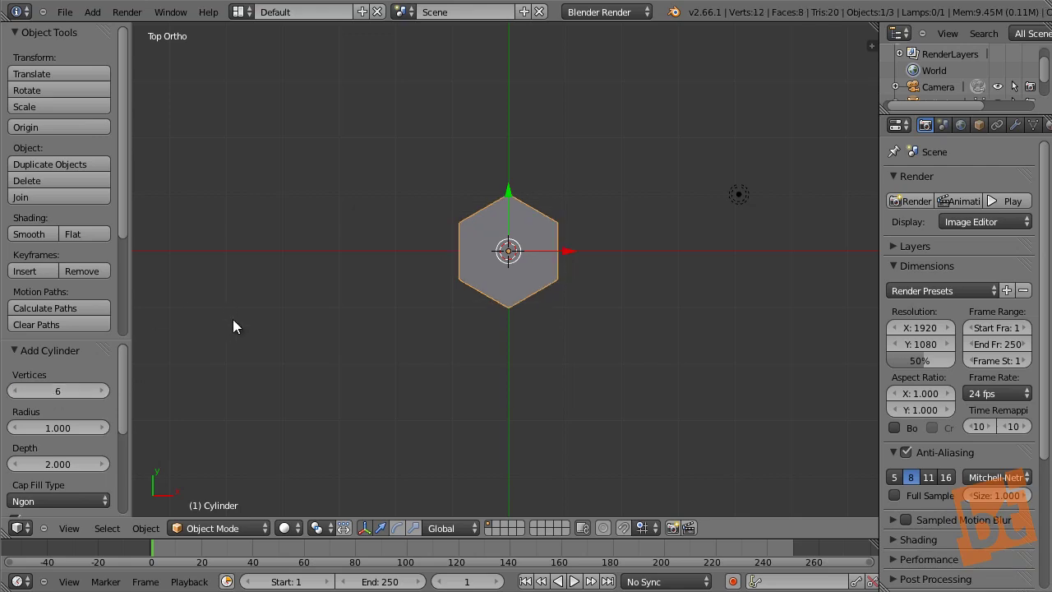
- Set the hexagonal cylinder's radius to 4
{"action": "middle_click_drag", "start_coordinate": [541, 310], "coordinate": [535, 178]}
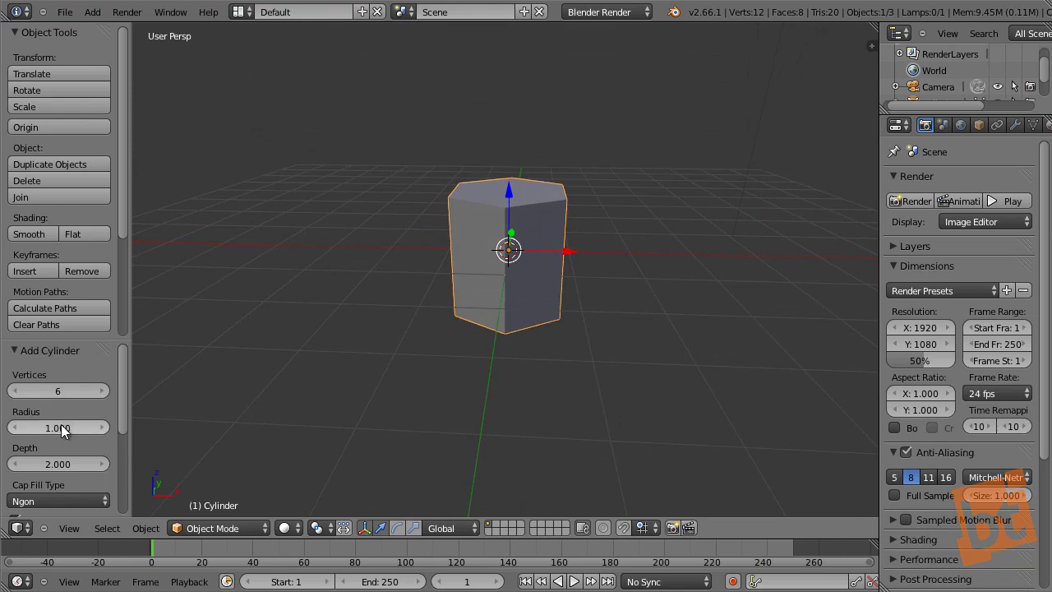
{"action": "left_click_drag", "start_coordinate": [66, 427], "coordinate": [249, 413]}
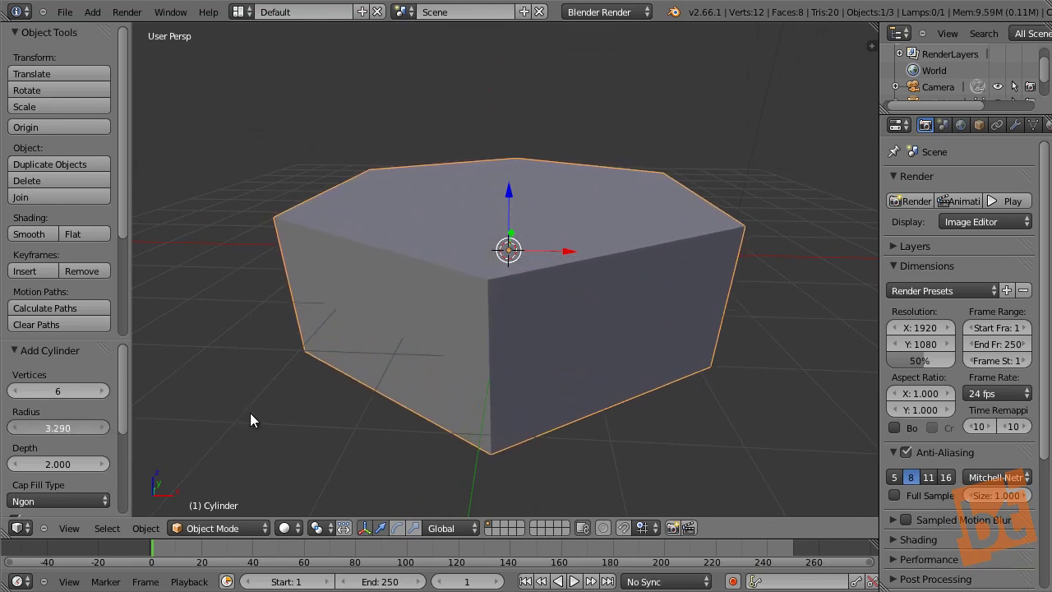
{"action": "left_click", "coordinate": [58, 428]}
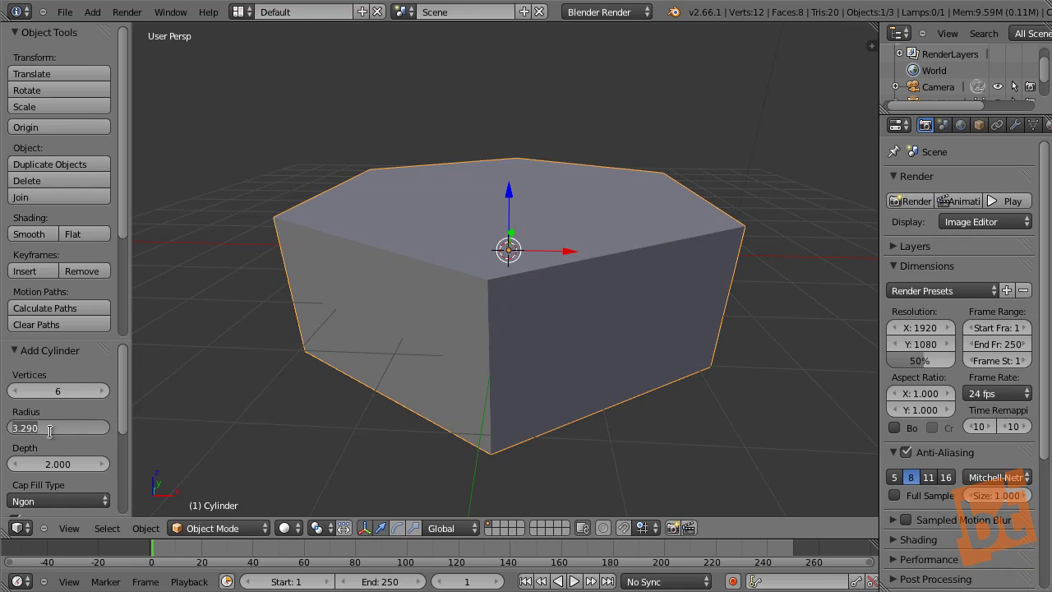
{"action": "type", "text": "4"}
{"action": "key", "text": "Return"}
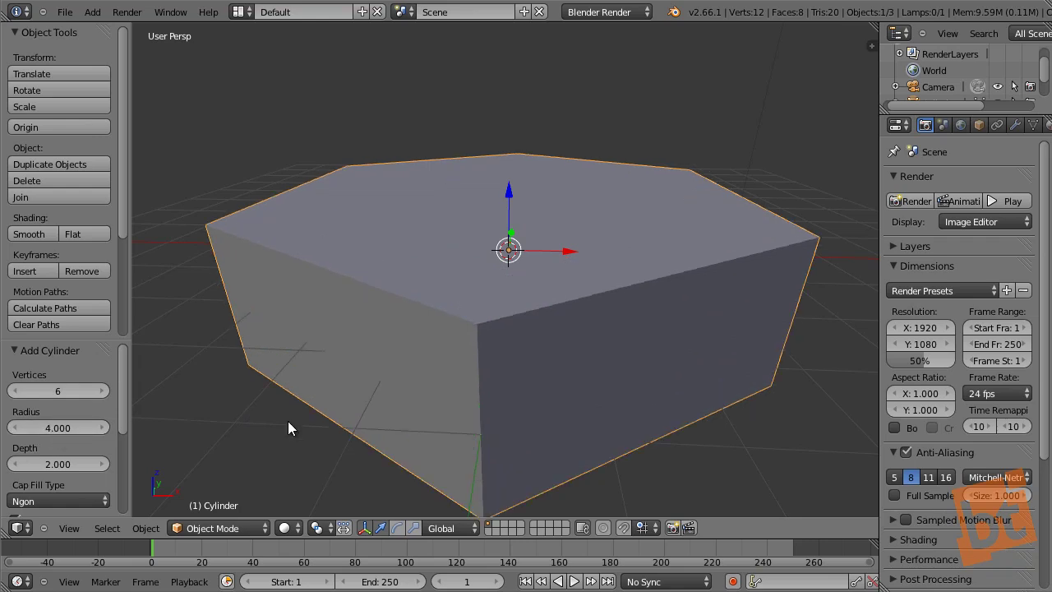
- Set the hexagonal cylinder's depth to 3
{"action": "left_click", "coordinate": [52, 461]}
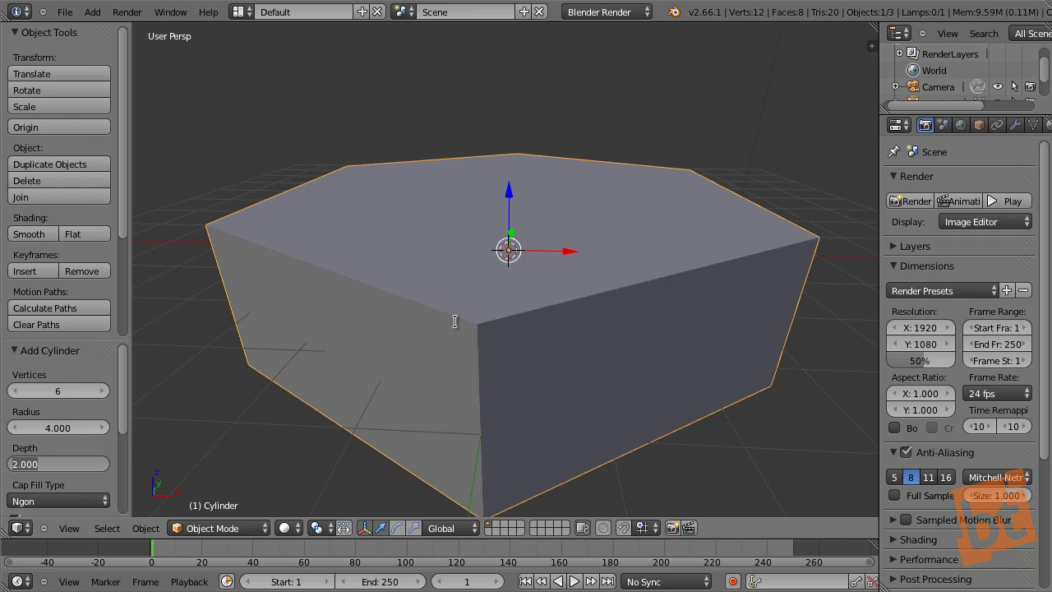
{"action": "type", "text": "3"}
{"action": "key", "text": "Return"}
{"action": "scroll", "coordinate": [456, 321], "scroll_direction": "down", "scroll_amount": 3}
{"action": "middle_click_drag", "start_coordinate": [565, 329], "coordinate": [481, 304]}
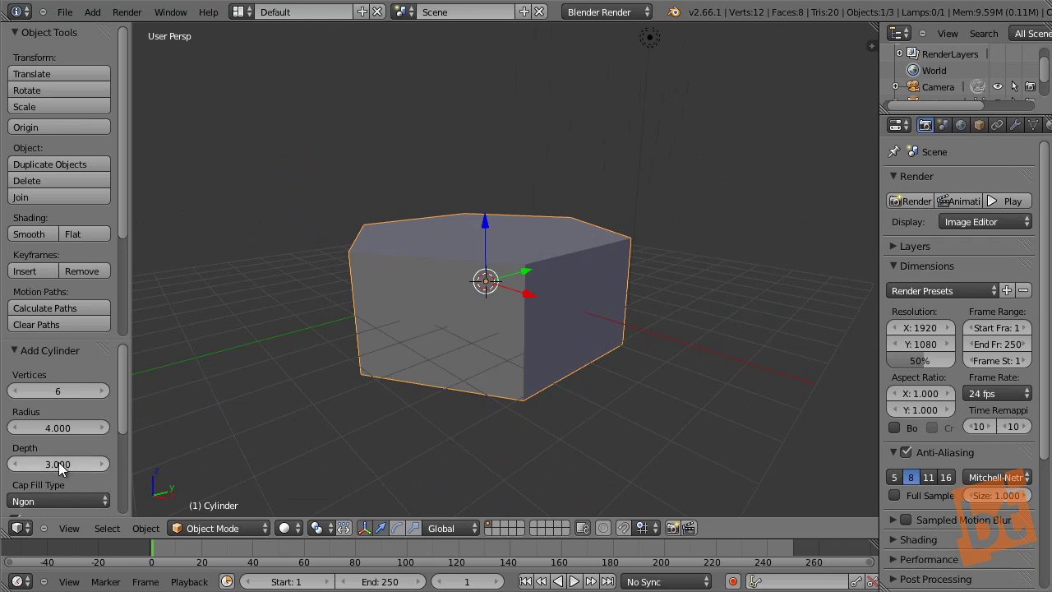
- Set the hexagonal cylinder's depth to 2.5
{"action": "left_click", "coordinate": [57, 464]}
{"action": "type", "text": "2.5"}
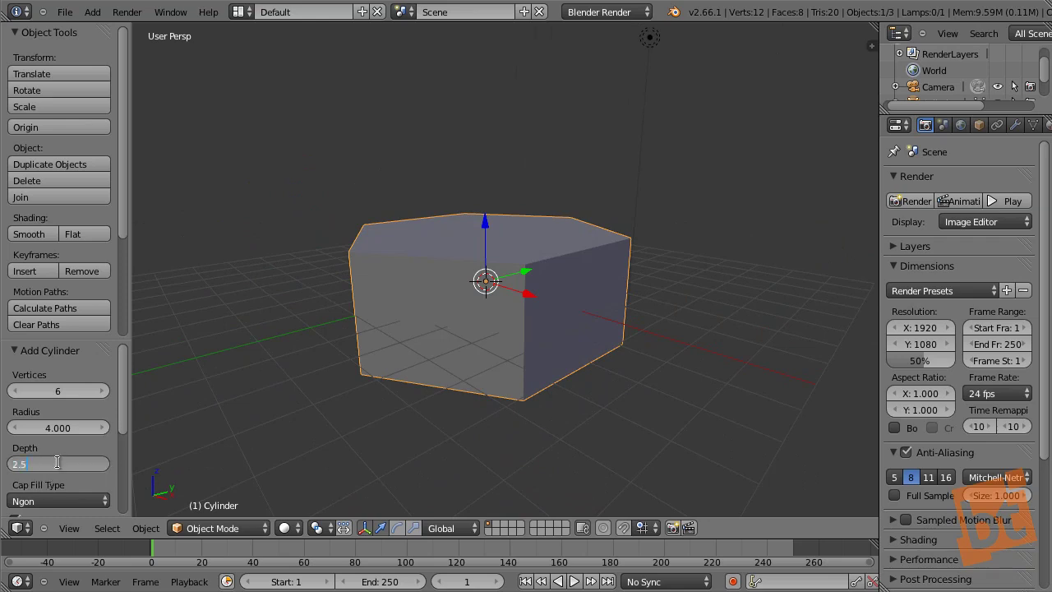
{"action": "key", "text": "Return"}
{"action": "middle_click_drag", "start_coordinate": [310, 312], "coordinate": [487, 295]}
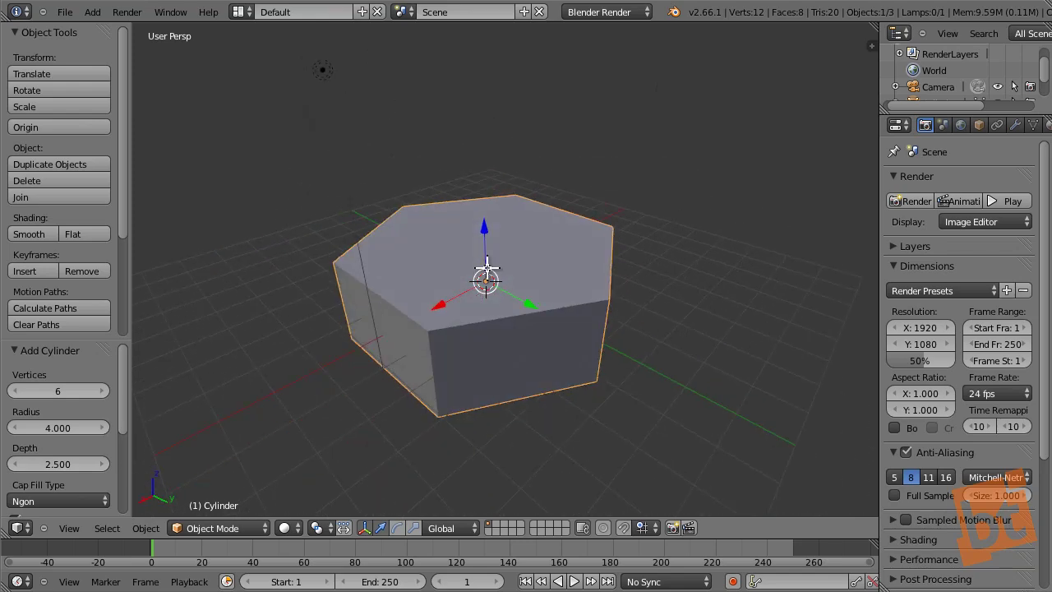
- In Edit Mode, add a single horizontal loop cut around the middle of the hexagonal cylinder's sides
{"action": "key", "text": "Tab"}
{"action": "middle_click_drag", "start_coordinate": [502, 332], "coordinate": [501, 303]}
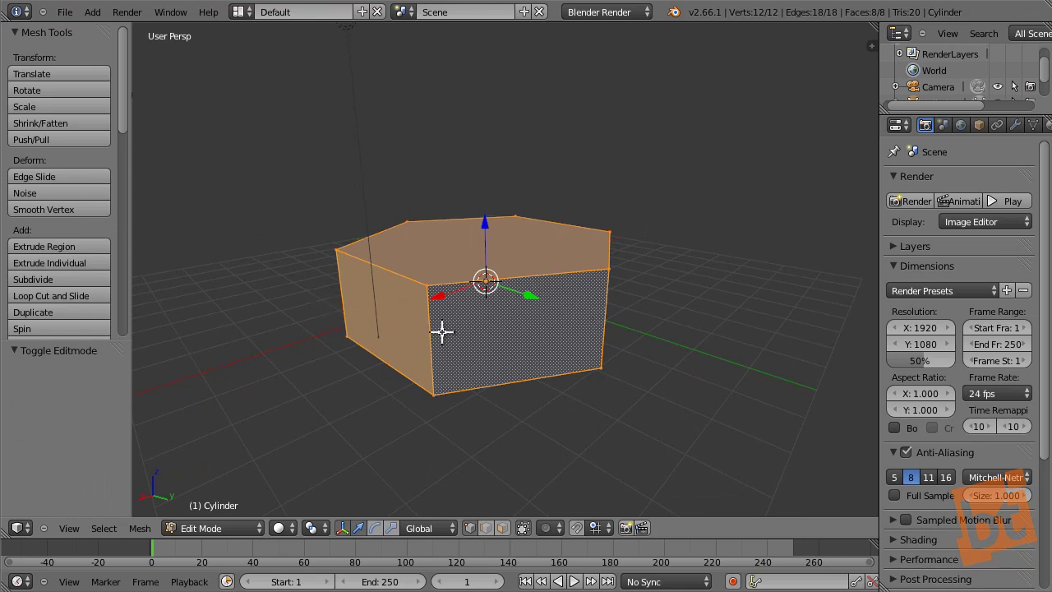
{"action": "key", "text": "ctrl+r"}
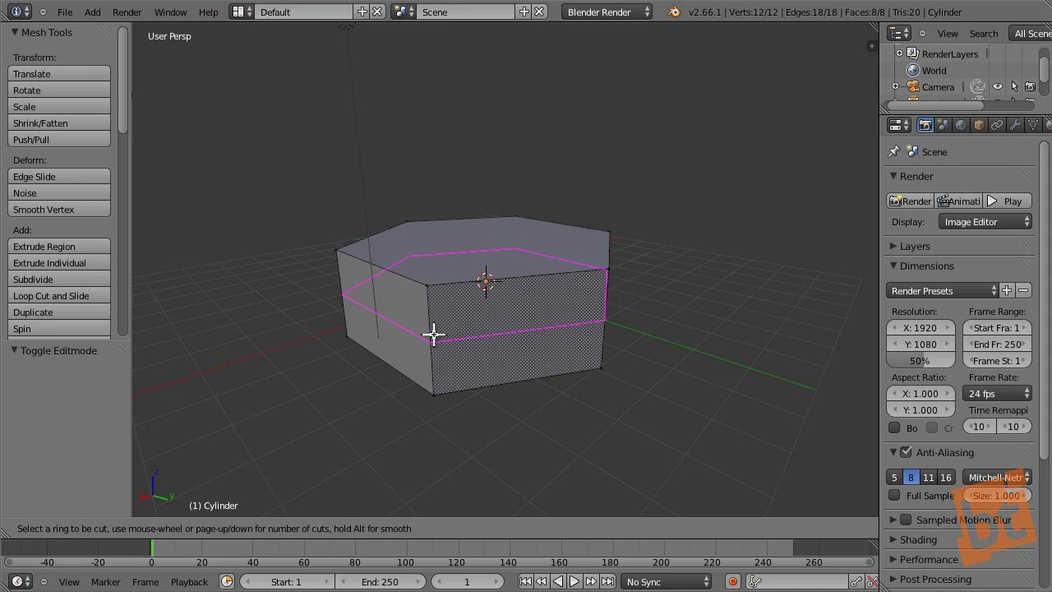
{"action": "left_click", "coordinate": [434, 334]}
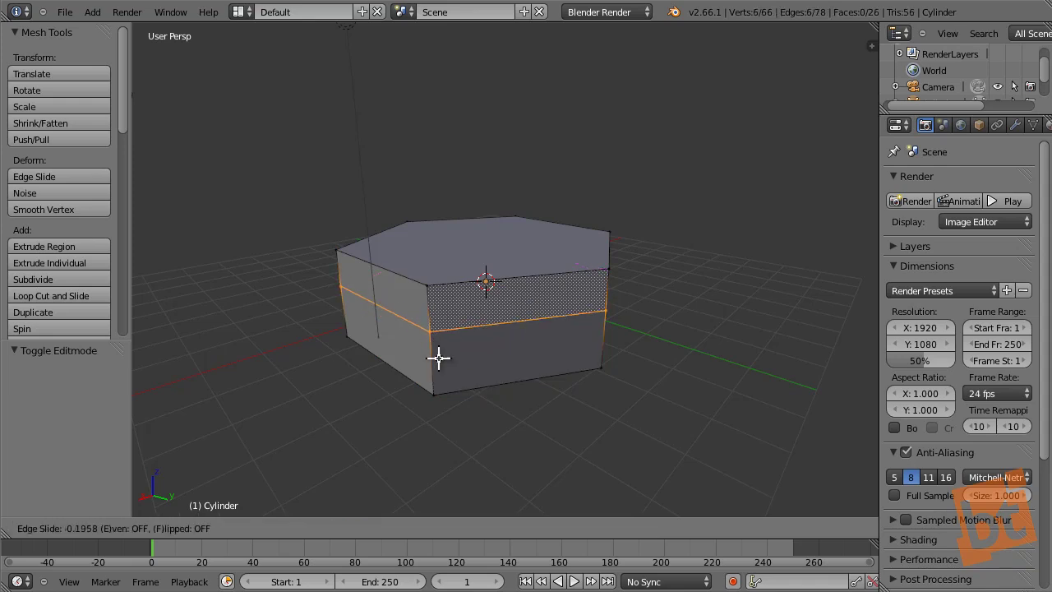
{"action": "left_click", "coordinate": [493, 309]}
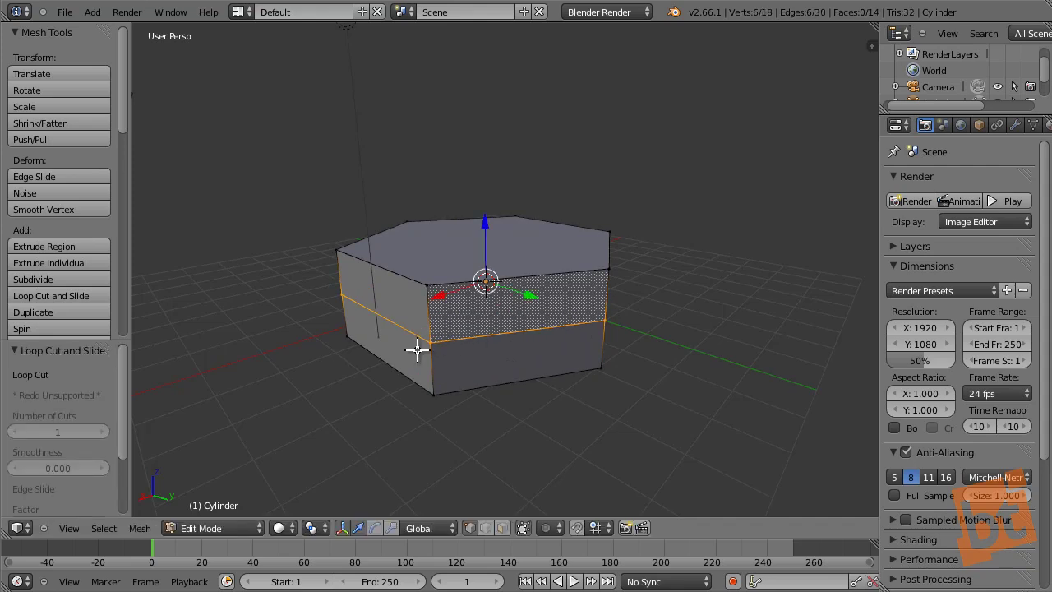
- Delete the six bottom vertices so only the upper half of the hexagonal cylinder remains, and return to Object Mode
{"action": "middle_click_drag", "start_coordinate": [620, 312], "coordinate": [561, 312]}
{"action": "middle_click_drag", "start_coordinate": [518, 374], "coordinate": [508, 249]}
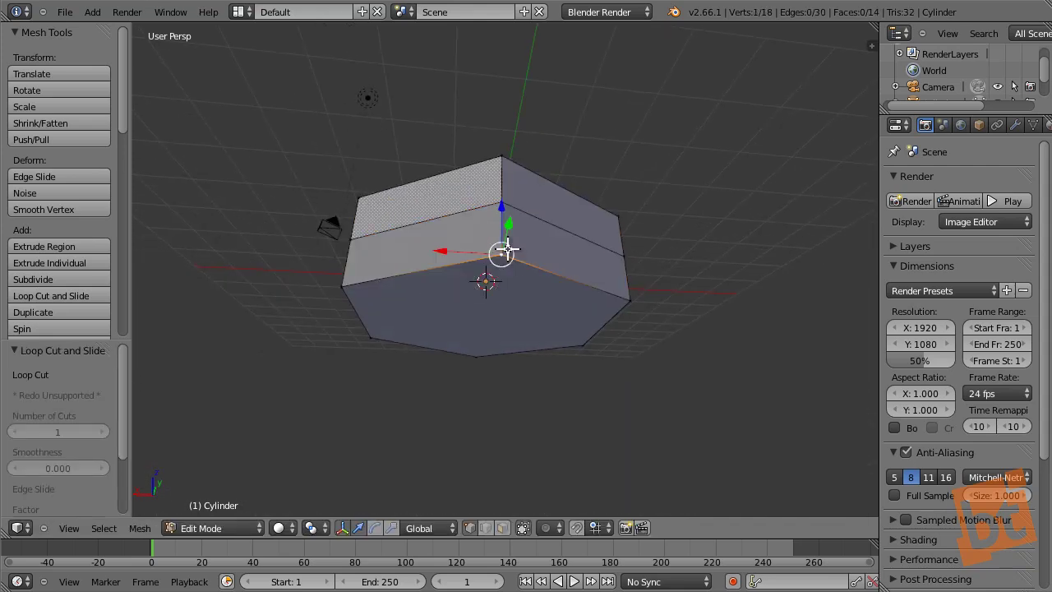
{"action": "right_click", "coordinate": [626, 296]}
{"action": "right_click", "coordinate": [599, 351], "text": "shift"}
{"action": "right_click", "coordinate": [479, 357], "text": "shift"}
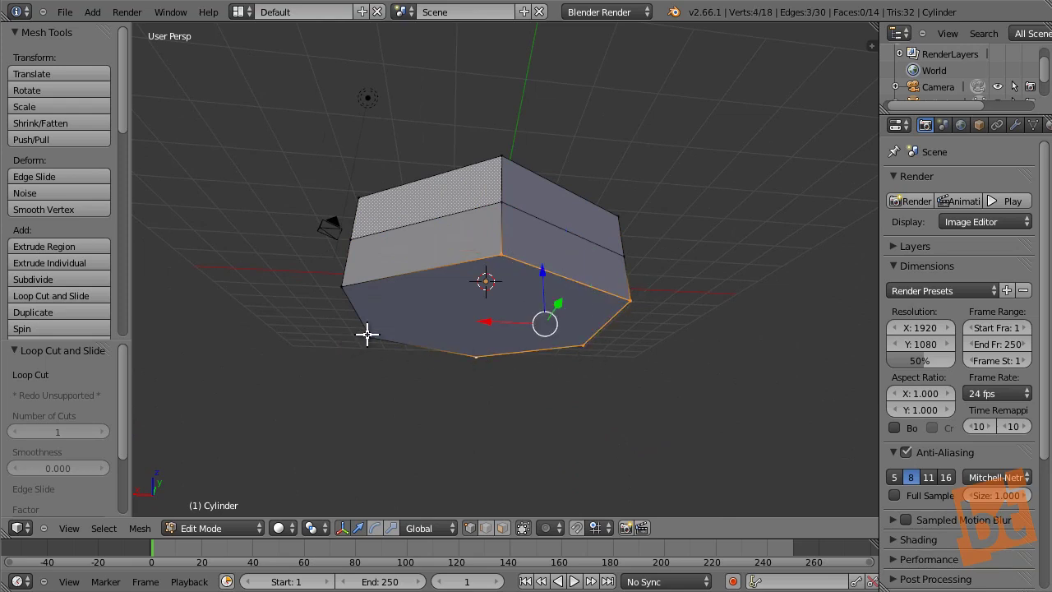
{"action": "right_click", "coordinate": [368, 333], "text": "shift"}
{"action": "right_click", "coordinate": [352, 298], "text": "shift"}
{"action": "key", "text": "x"}
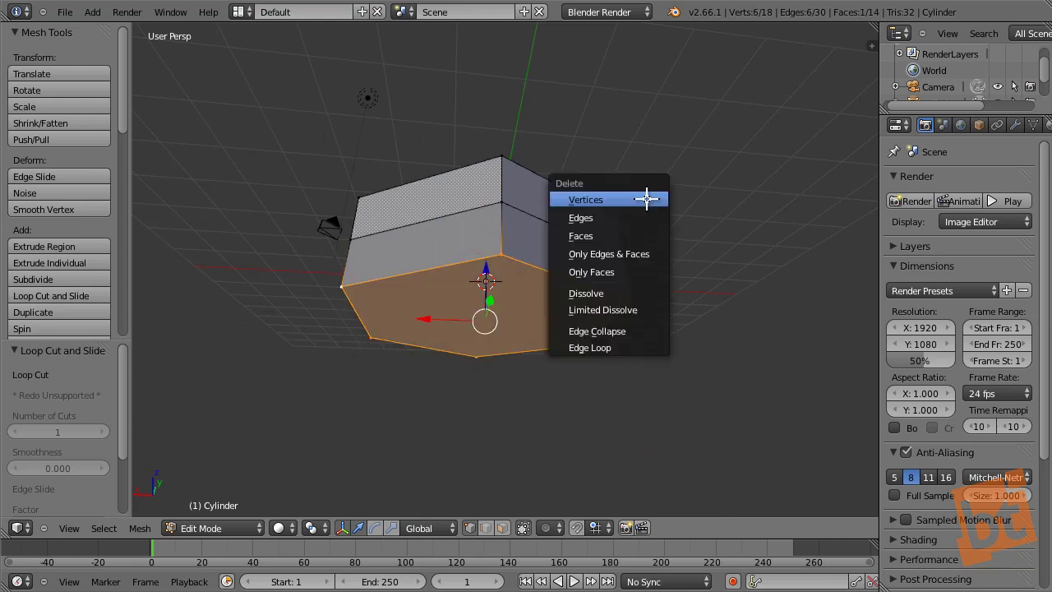
{"action": "left_click", "coordinate": [647, 198]}
{"action": "middle_click_drag", "start_coordinate": [646, 198], "coordinate": [626, 281]}
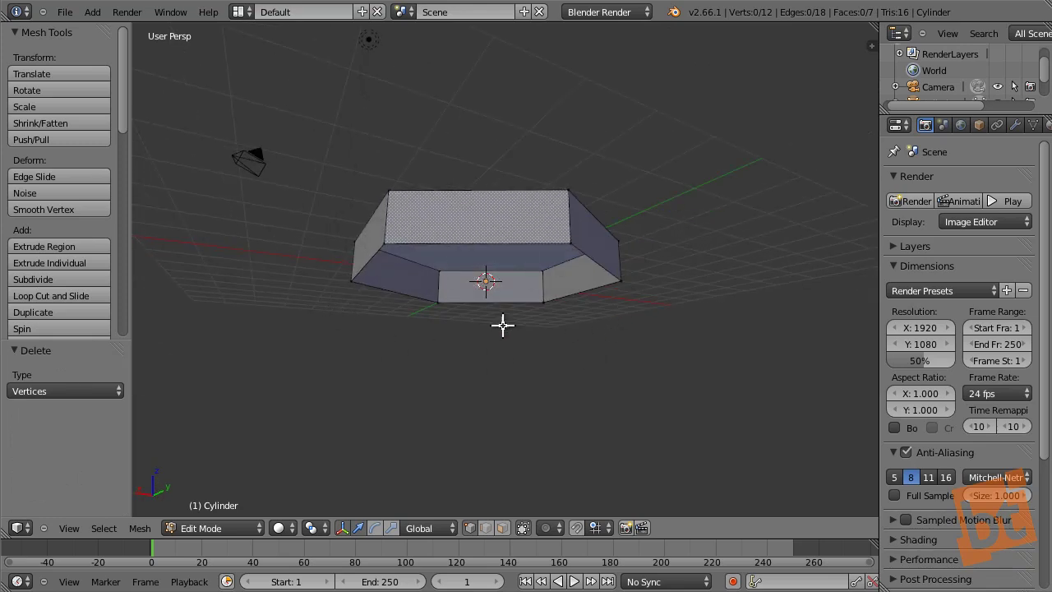
{"action": "middle_click_drag", "start_coordinate": [674, 194], "coordinate": [672, 256]}
{"action": "key", "text": "Tab"}
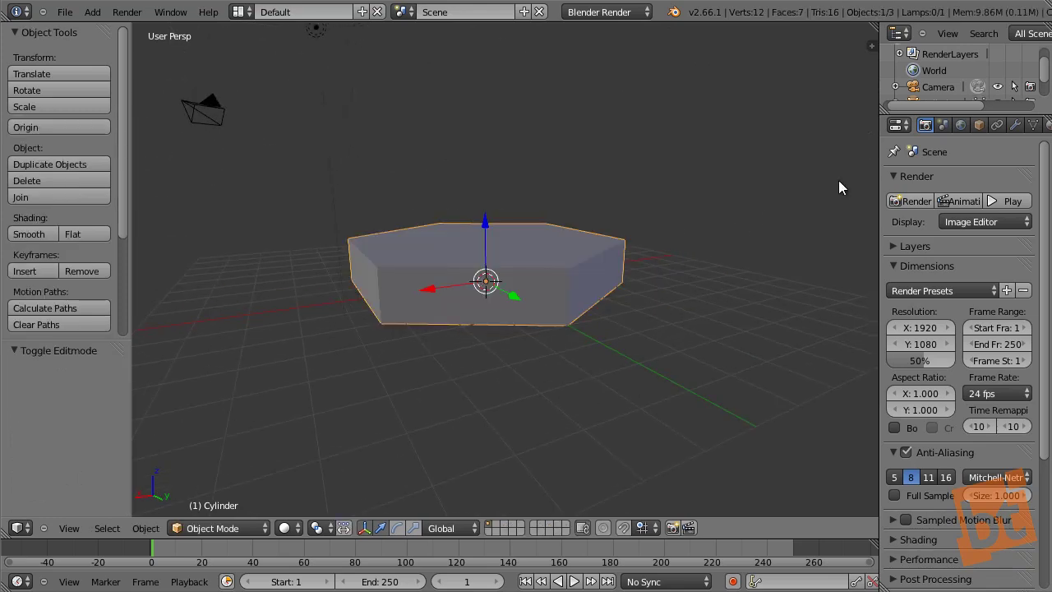
- Add a Mirror modifier to the half cylinder and mirror it across the Z axis only, with X switched off
{"action": "left_click", "coordinate": [1014, 124]}
{"action": "left_click", "coordinate": [963, 180]}
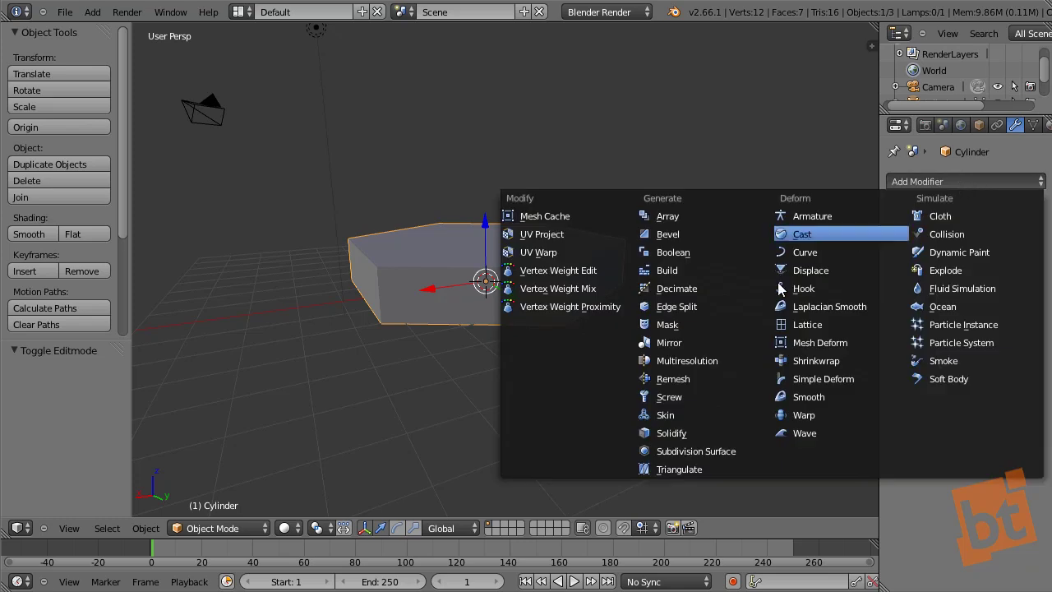
{"action": "left_click", "coordinate": [708, 337]}
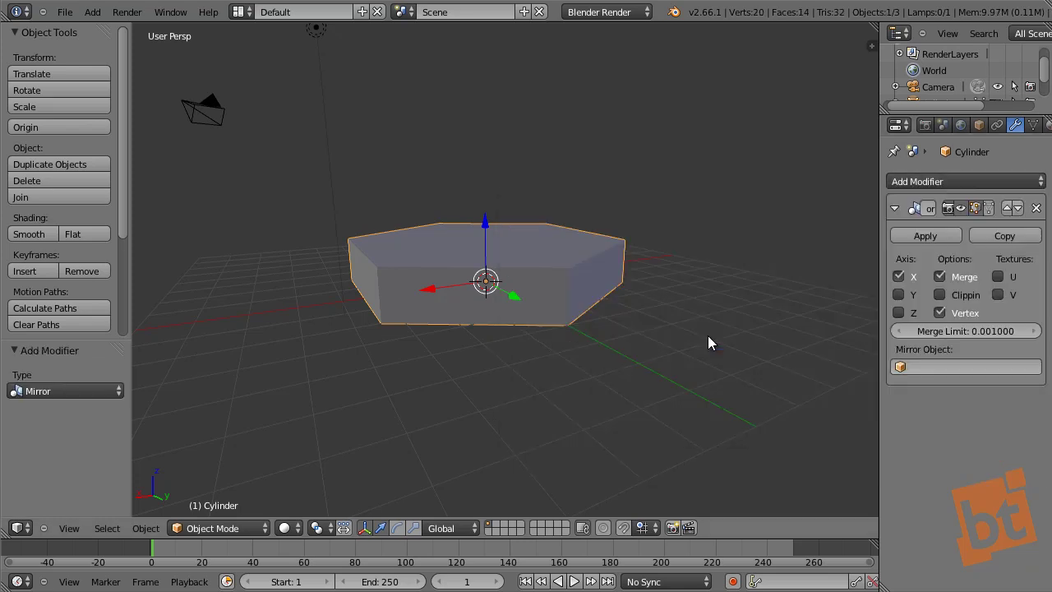
{"action": "left_click", "coordinate": [899, 277]}
{"action": "left_click", "coordinate": [899, 313]}
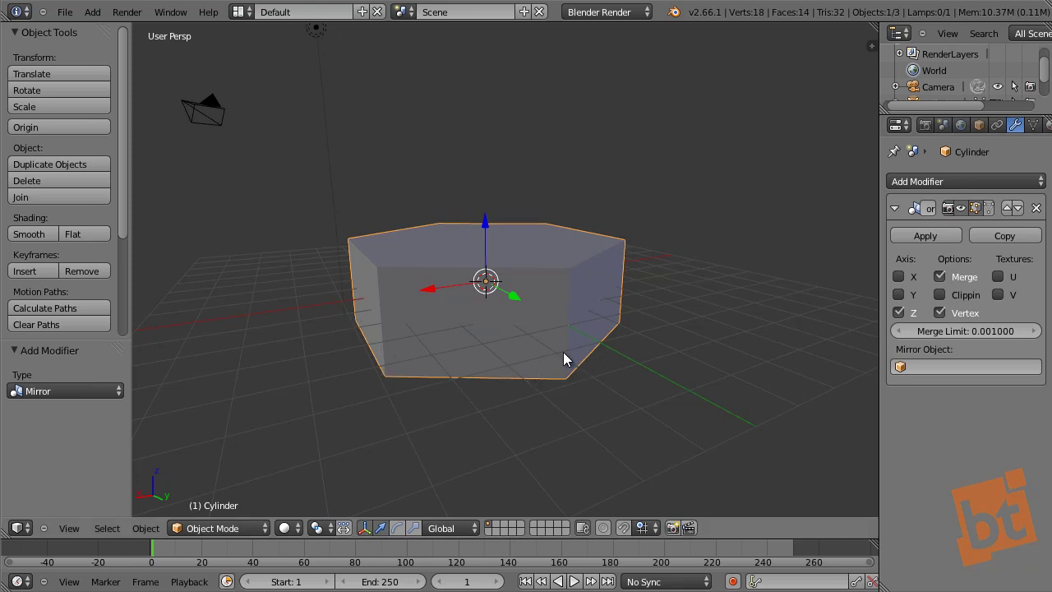
- Enter Edit Mode and go through the six top corner vertices of the hexagonal cylinder one by one
{"action": "key", "text": "Tab"}
{"action": "right_click", "coordinate": [377, 265]}
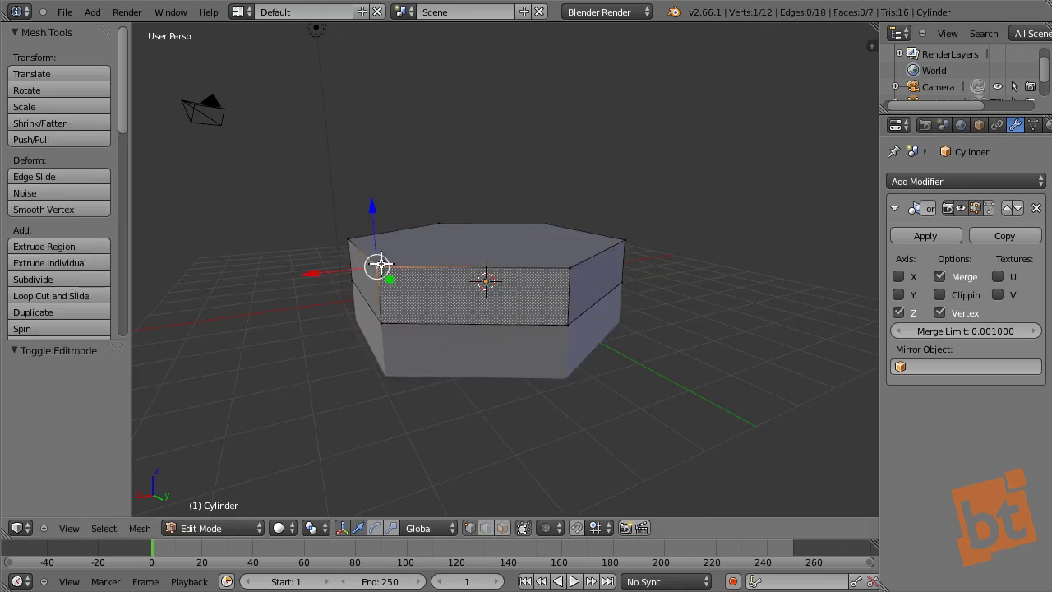
{"action": "right_click", "coordinate": [351, 239]}
{"action": "right_click", "coordinate": [443, 220]}
{"action": "right_click", "coordinate": [551, 225]}
{"action": "right_click", "coordinate": [629, 248]}
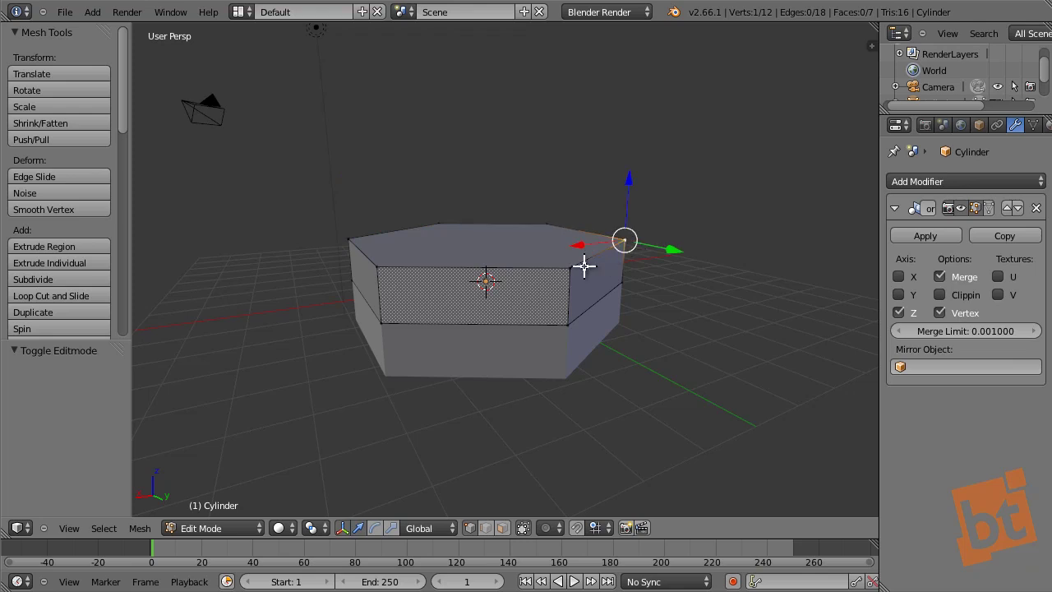
{"action": "right_click", "coordinate": [582, 268]}
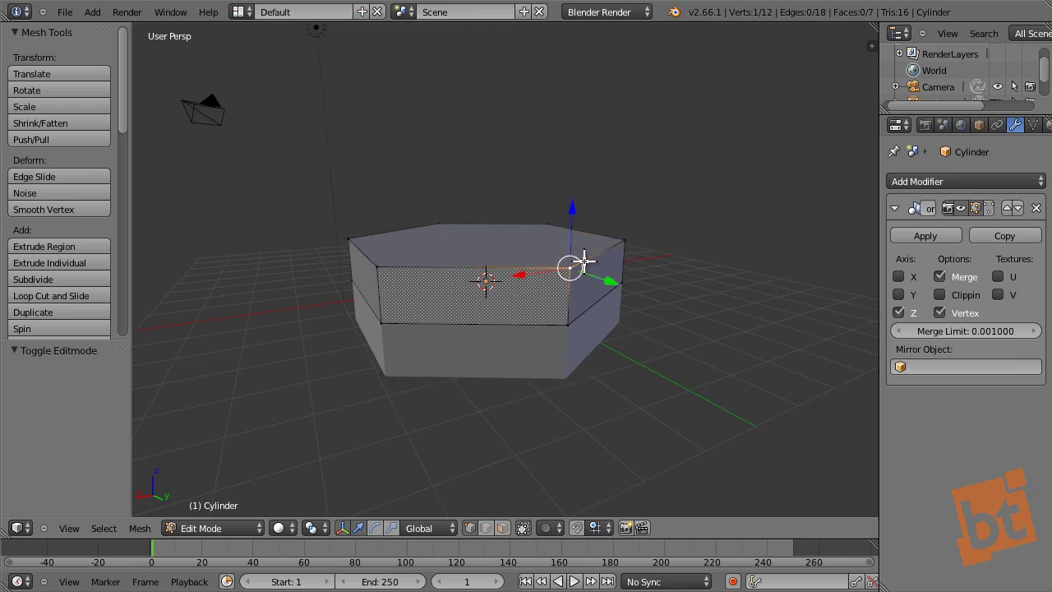
{"action": "middle_click_drag", "start_coordinate": [528, 285], "coordinate": [547, 301]}
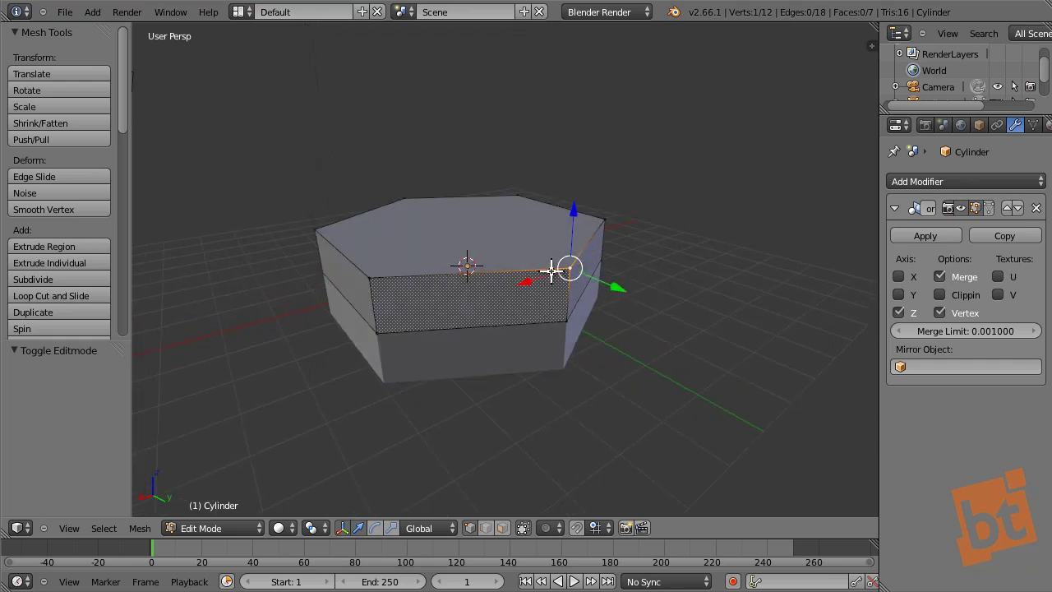
{"action": "middle_click_drag", "start_coordinate": [531, 251], "coordinate": [485, 263]}
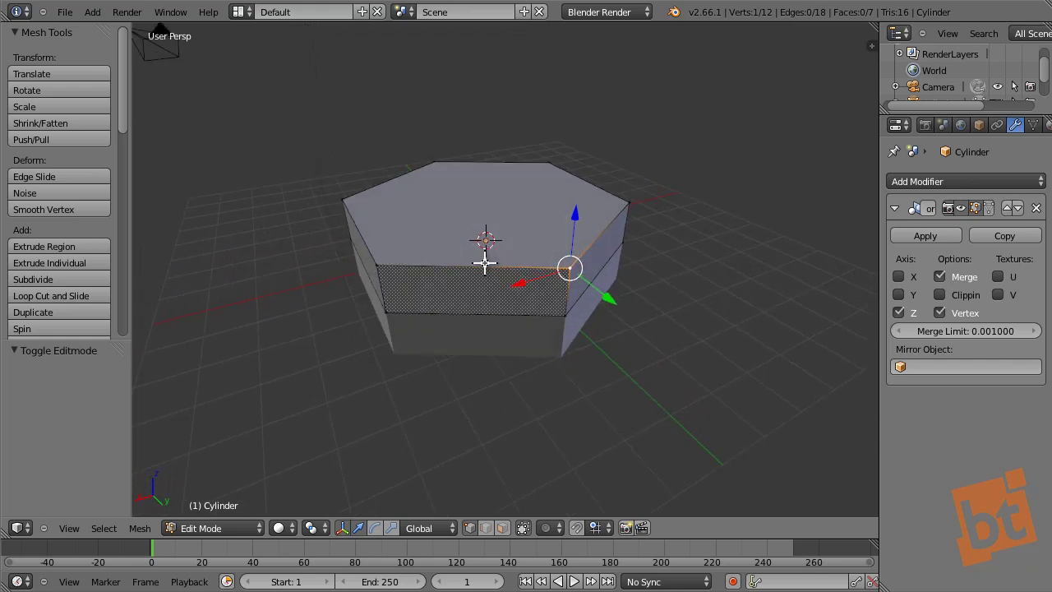
- Switch to face selection, inset the hexagonal top face by about 1.57, and select the resulting inner face
{"action": "key", "text": "ctrl+Tab"}
{"action": "left_click", "coordinate": [476, 277]}
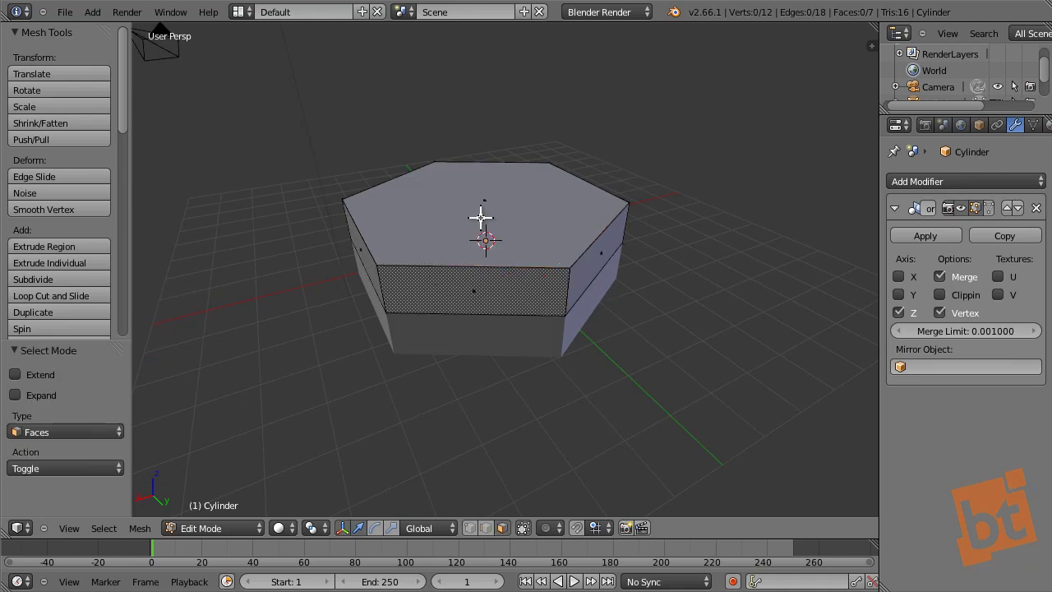
{"action": "right_click", "coordinate": [481, 219]}
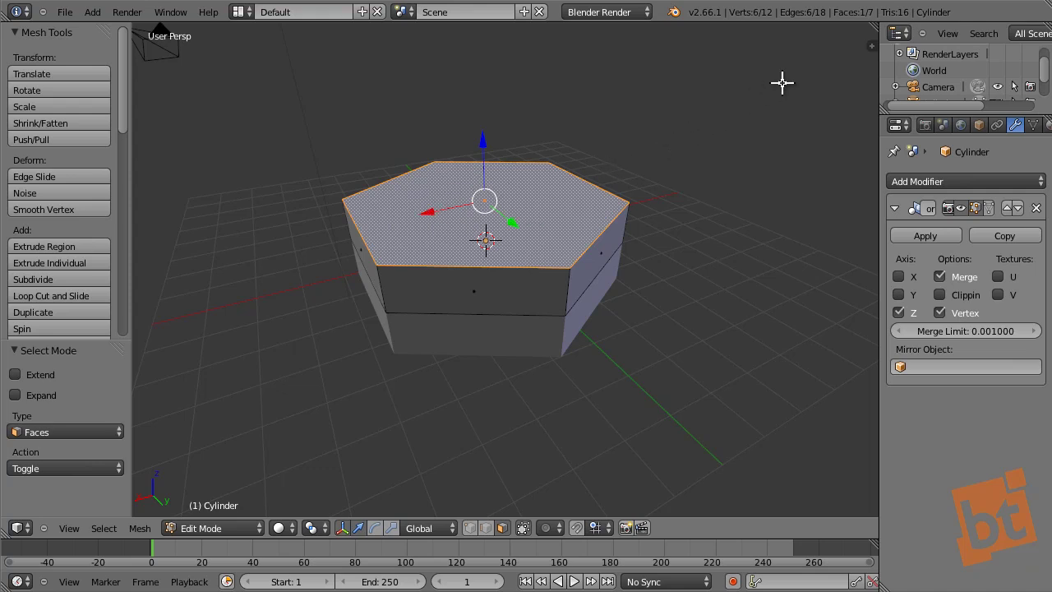
{"action": "key", "text": "i"}
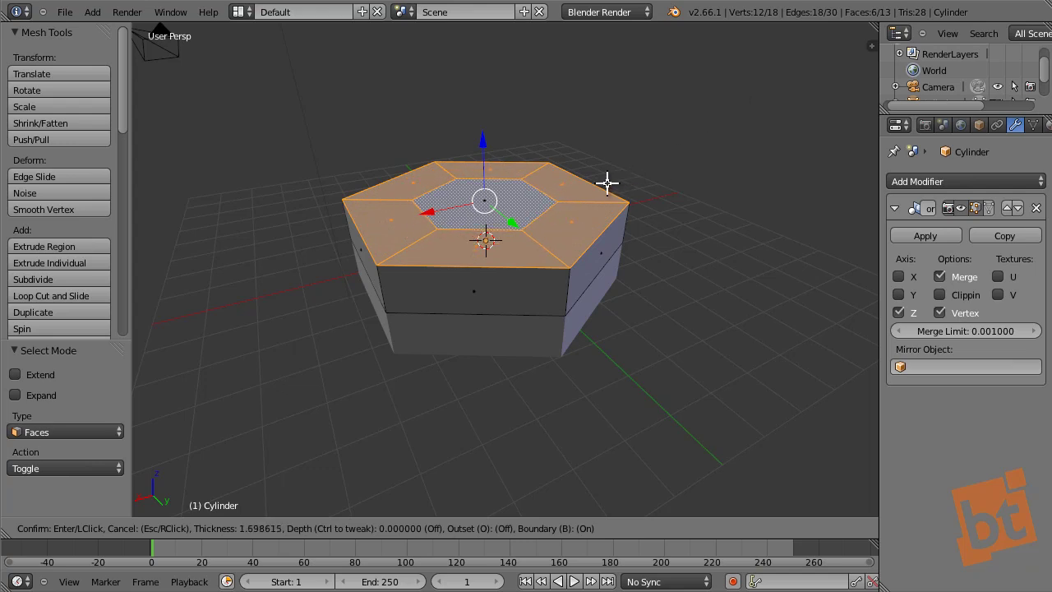
{"action": "left_click", "coordinate": [648, 162]}
{"action": "right_click", "coordinate": [499, 194]}
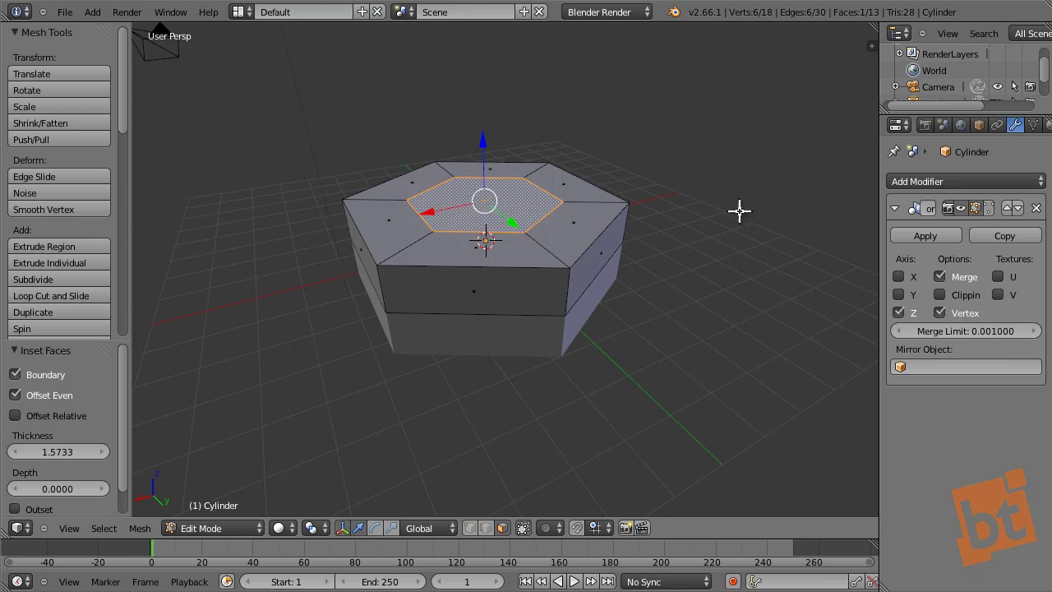
- Enable Clipping in the Mirror modifier and widen the properties area so its option names are readable
{"action": "left_click", "coordinate": [939, 294]}
{"action": "left_click_drag", "start_coordinate": [876, 301], "coordinate": [850, 299]}
{"action": "middle_click_drag", "start_coordinate": [584, 258], "coordinate": [646, 305]}
{"action": "scroll", "coordinate": [568, 315], "scroll_direction": "up", "scroll_amount": 3}
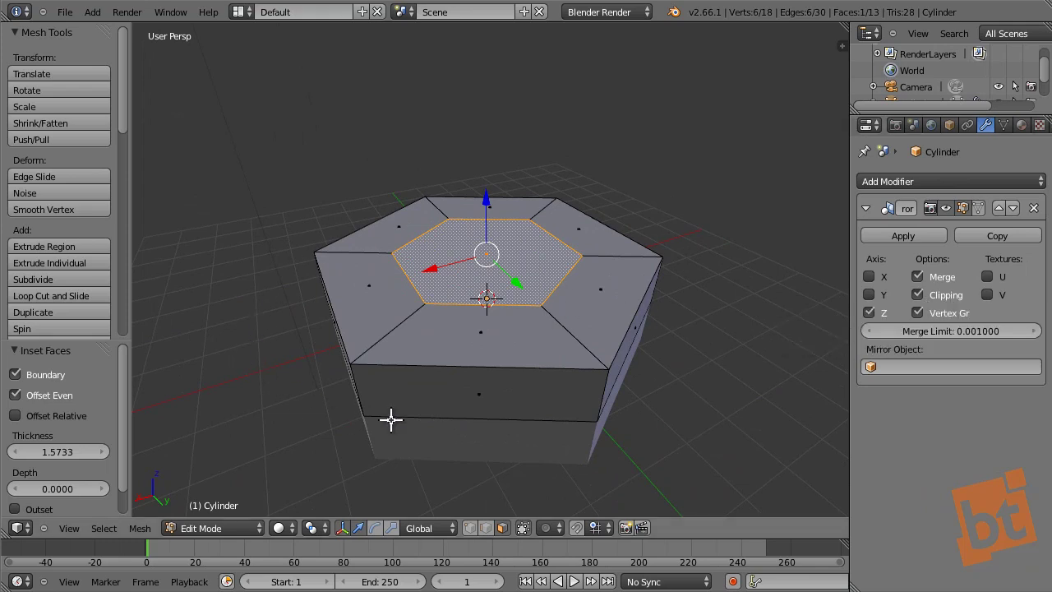
{"action": "middle_click_drag", "start_coordinate": [634, 370], "coordinate": [595, 385]}
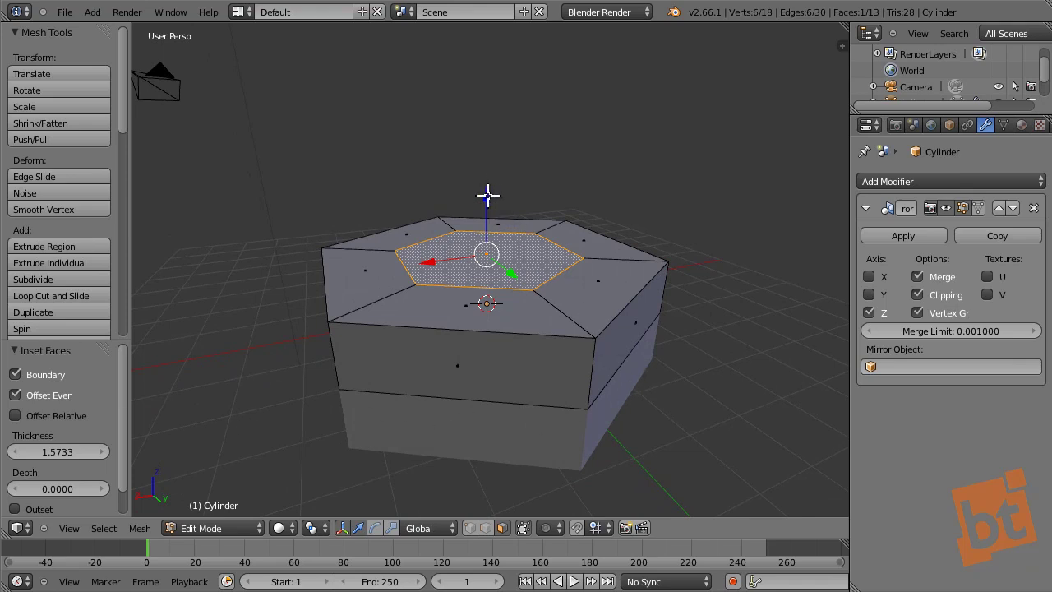
- Try lowering the inner hexagonal face along Z with the Mirror modifier's Clipping on and off
{"action": "left_click_drag", "start_coordinate": [487, 204], "coordinate": [510, 252]}
{"action": "left_click", "coordinate": [917, 294]}
{"action": "left_click_drag", "start_coordinate": [486, 193], "coordinate": [479, 357]}
{"action": "key", "text": "Escape"}
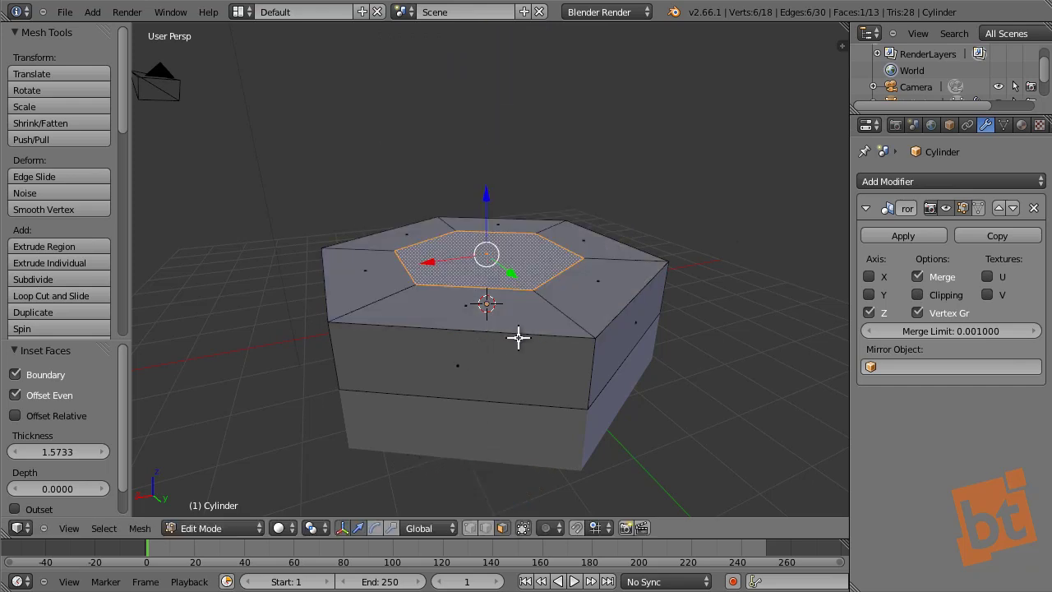
{"action": "left_click", "coordinate": [918, 294]}
{"action": "left_click_drag", "start_coordinate": [485, 198], "coordinate": [483, 338]}
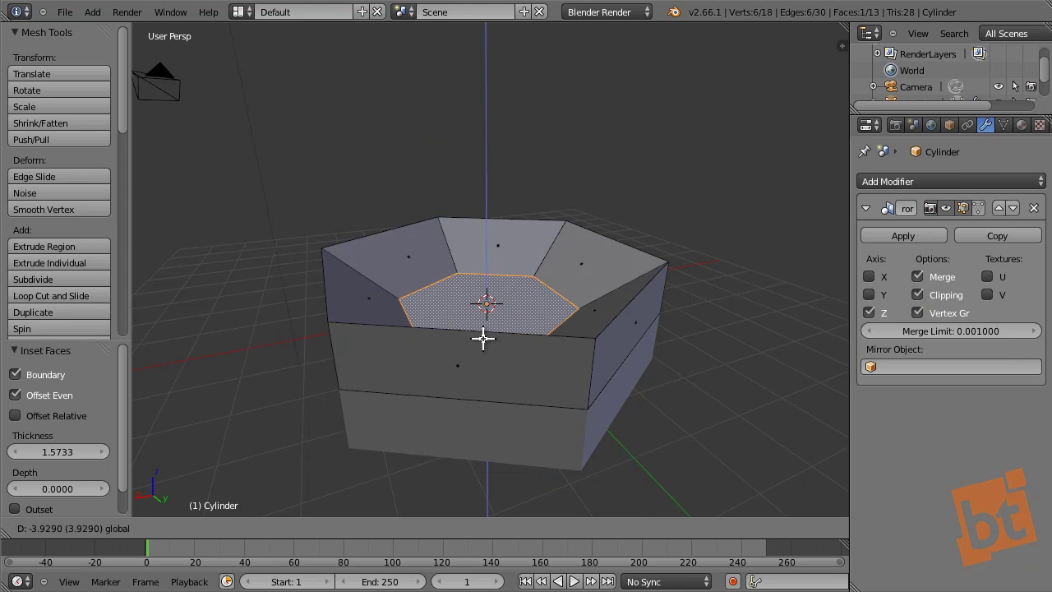
{"action": "key", "text": "Escape"}
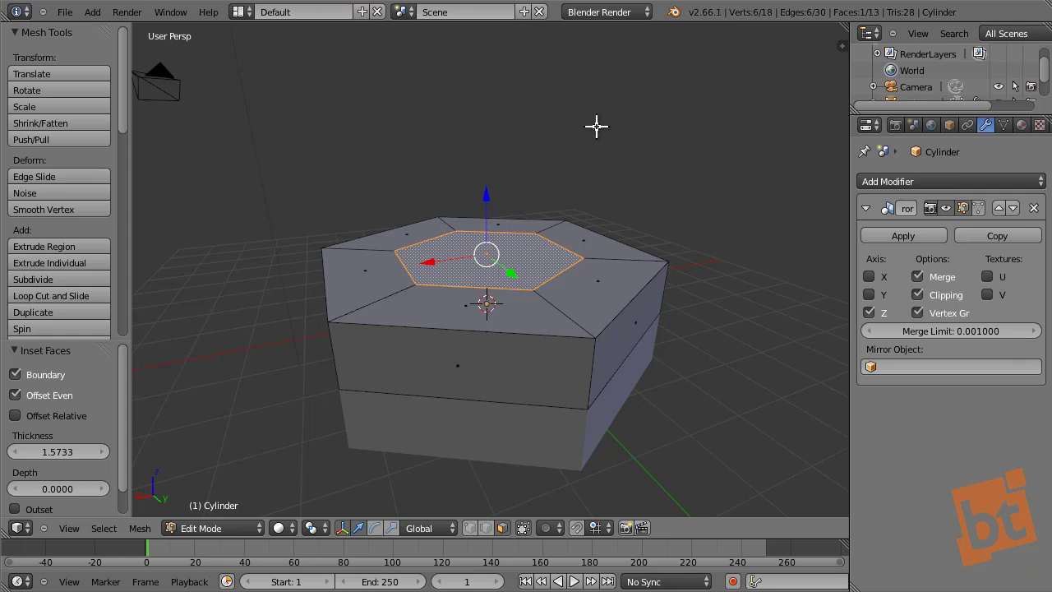
- Extrude the inner hexagonal face down by about 3.05 to the mirror plane and delete that face to open the hole
{"action": "key", "text": "e"}
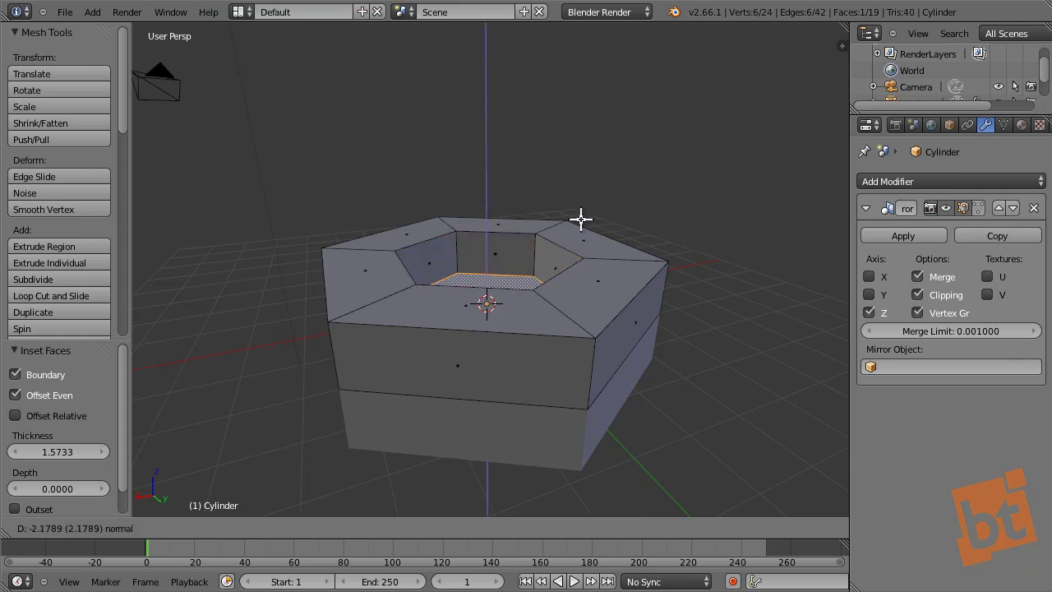
{"action": "left_click", "coordinate": [580, 234]}
{"action": "middle_click_drag", "start_coordinate": [550, 320], "coordinate": [488, 300]}
{"action": "key", "text": "x"}
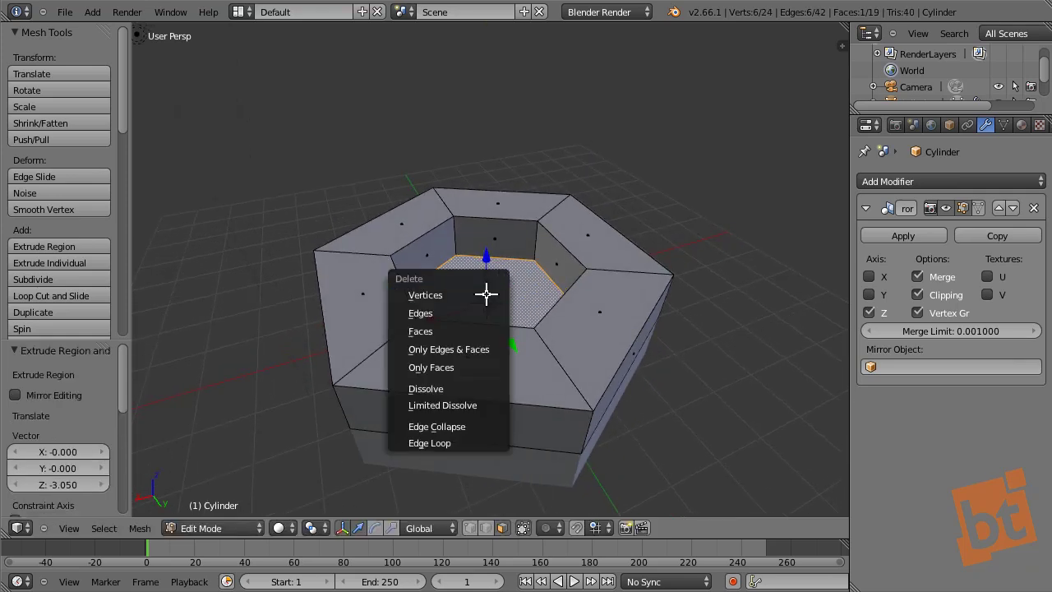
{"action": "left_click", "coordinate": [472, 327]}
- Examine the inner wall faces of the hexagonal hole around the mirror seam and clear the selection
{"action": "scroll", "coordinate": [517, 305], "scroll_direction": "up", "scroll_amount": 5}
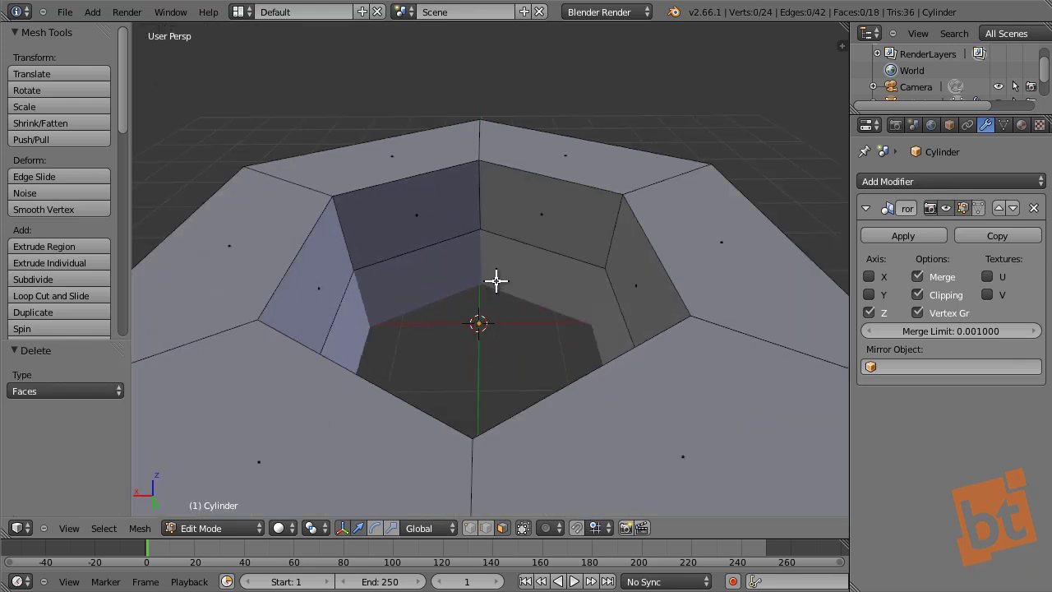
{"action": "right_click", "coordinate": [443, 237]}
{"action": "right_click", "coordinate": [542, 240]}
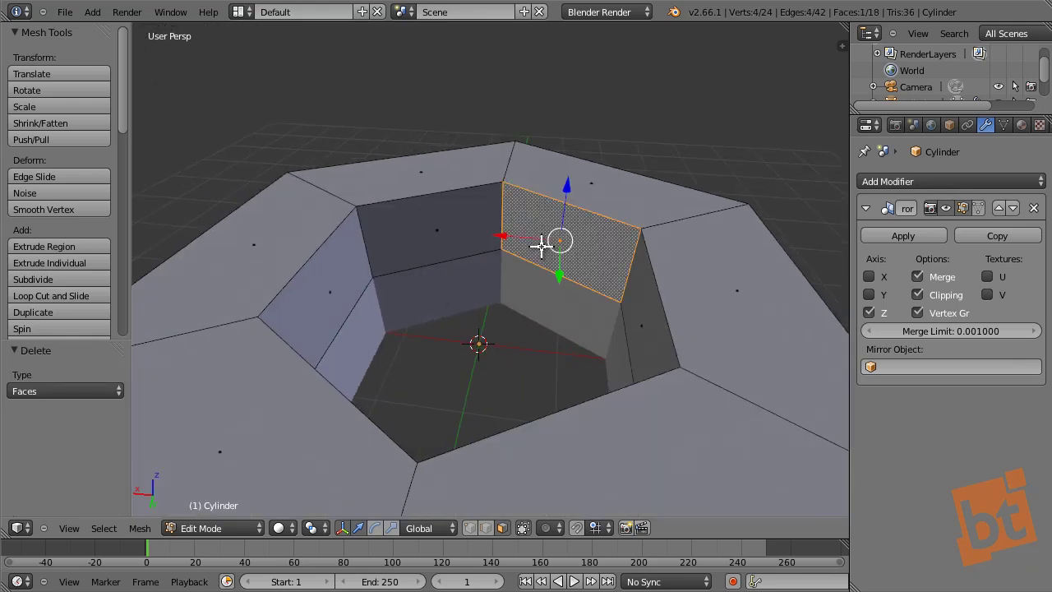
{"action": "right_click", "coordinate": [439, 253]}
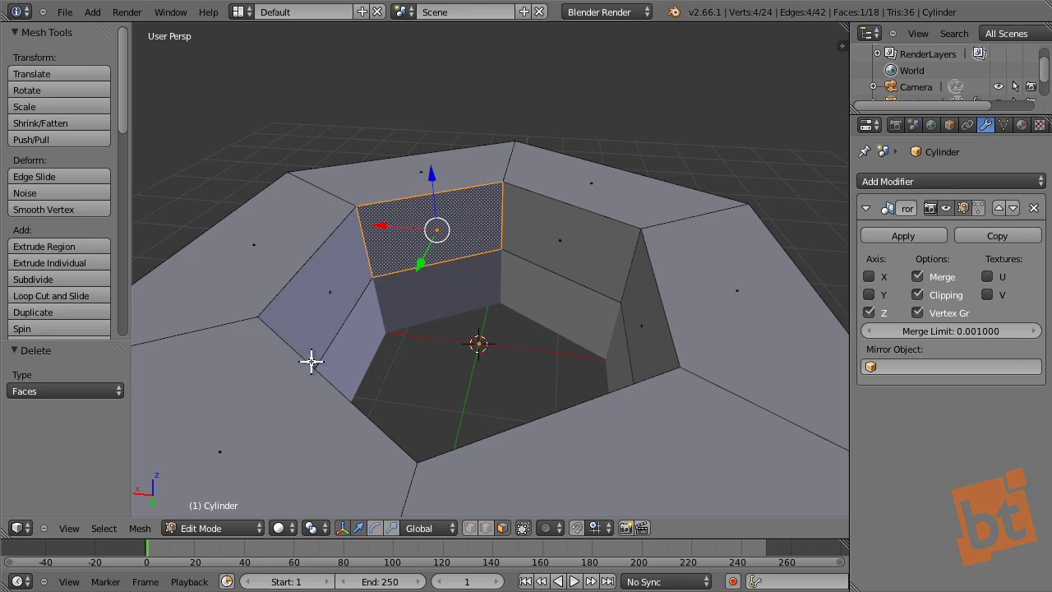
{"action": "scroll", "coordinate": [561, 301], "scroll_direction": "down", "scroll_amount": 3}
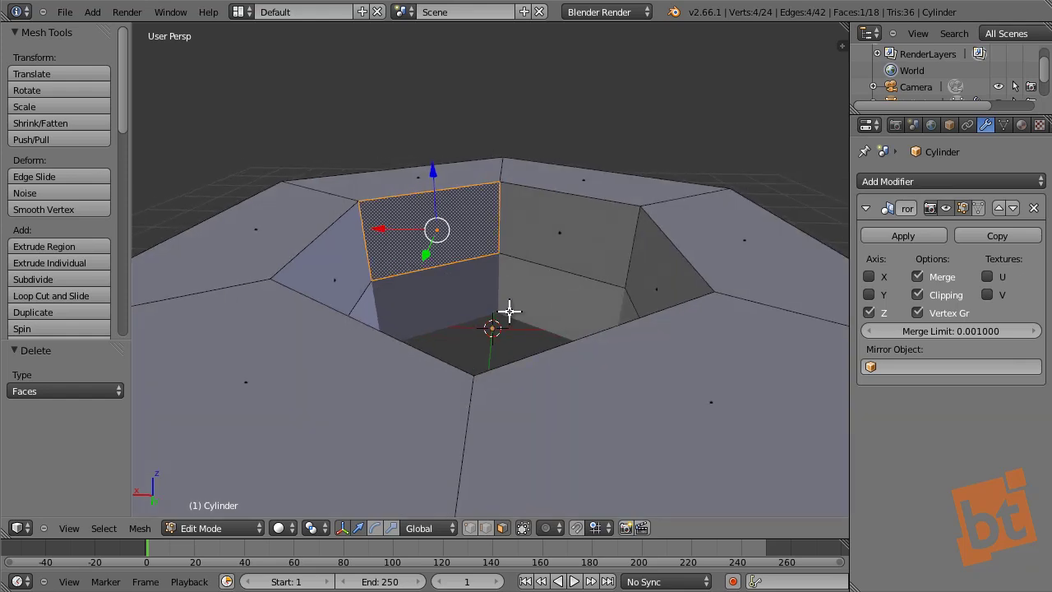
{"action": "middle_click_drag", "start_coordinate": [501, 290], "coordinate": [446, 291]}
{"action": "key", "text": "a"}
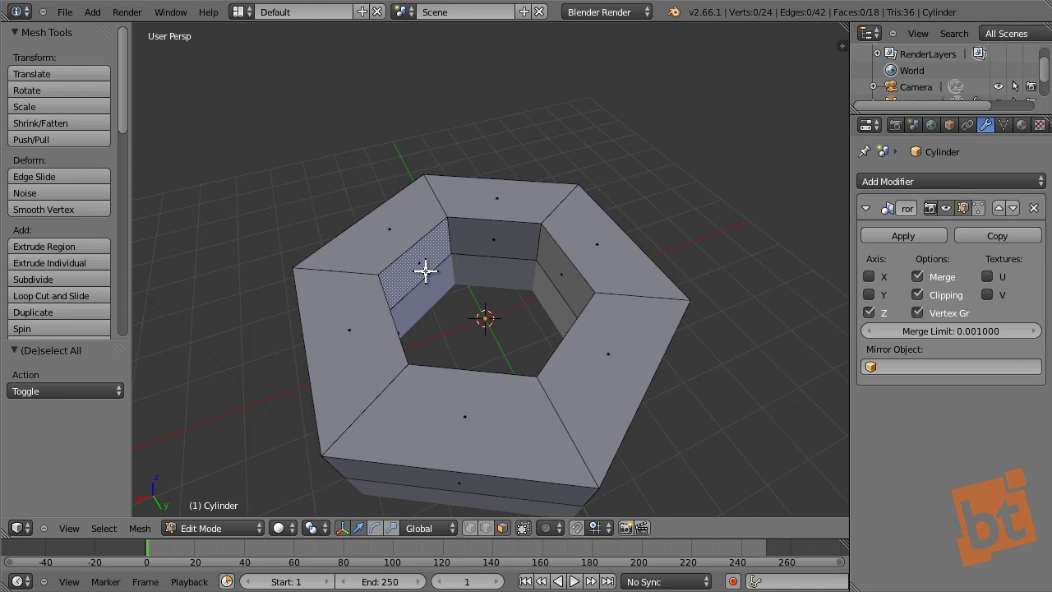
- Find the Mesh: LoopTools add-on in the user preferences by searching for "loop", make sure it is enabled, and close the preferences
{"action": "key", "text": "ctrl+alt+u"}
{"action": "left_click", "coordinate": [442, 86]}
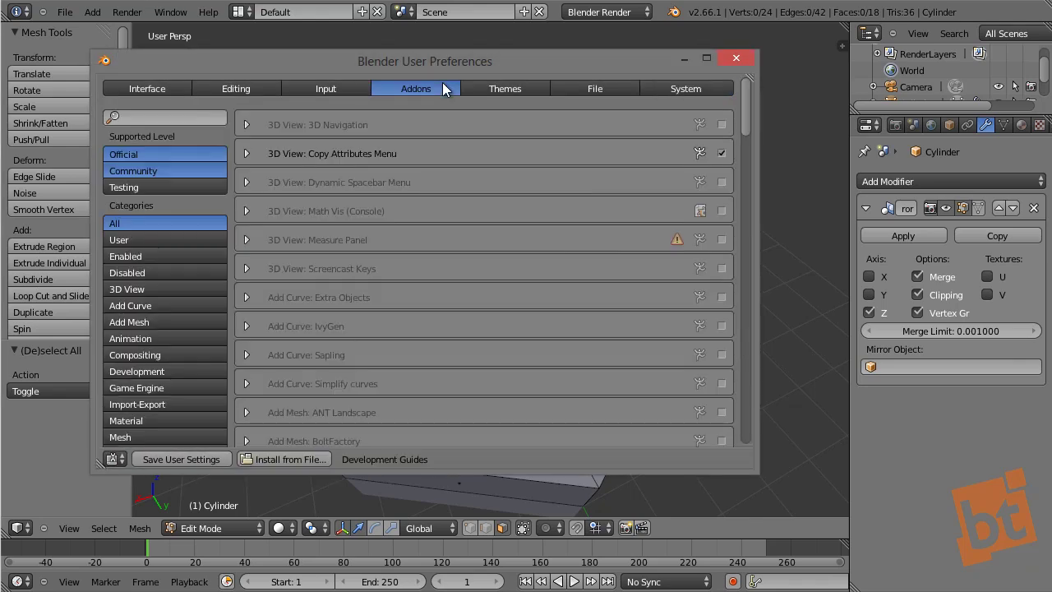
{"action": "left_click", "coordinate": [170, 115]}
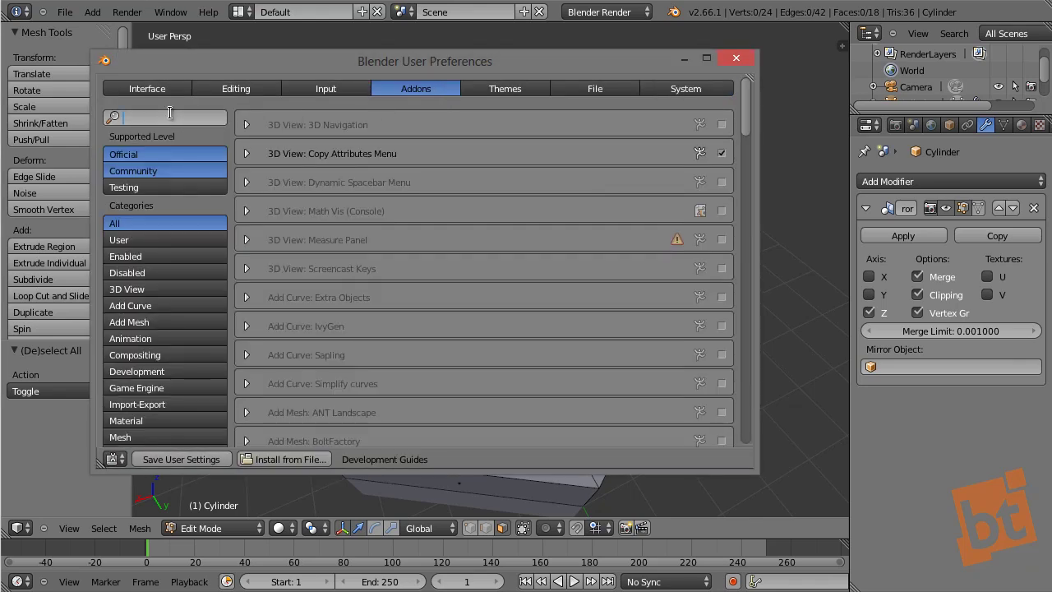
{"action": "type", "text": "loop"}
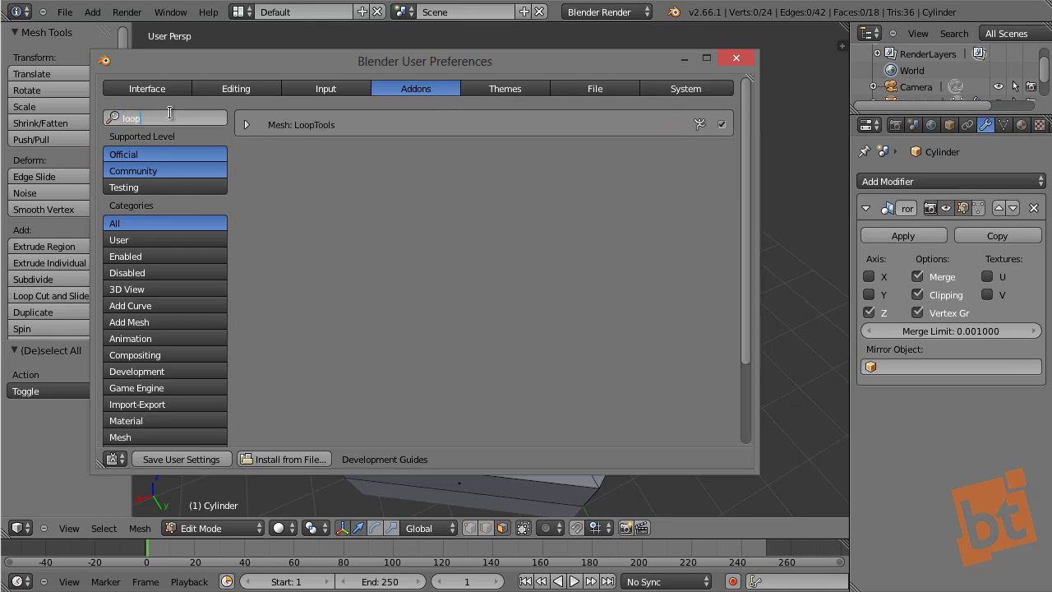
{"action": "key", "text": "Return"}
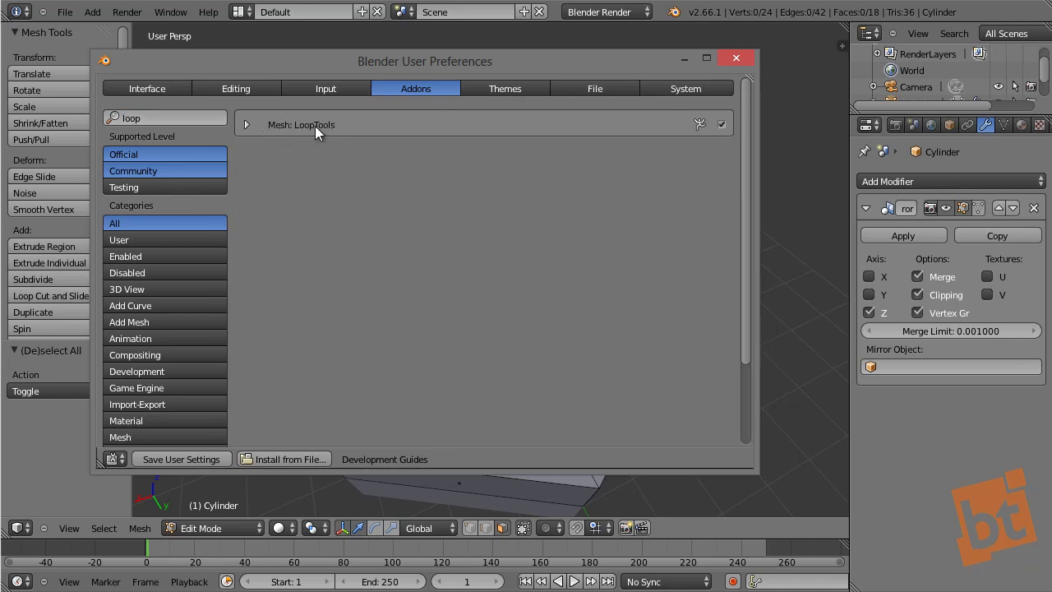
{"action": "left_click", "coordinate": [721, 127]}
{"action": "left_click", "coordinate": [722, 125]}
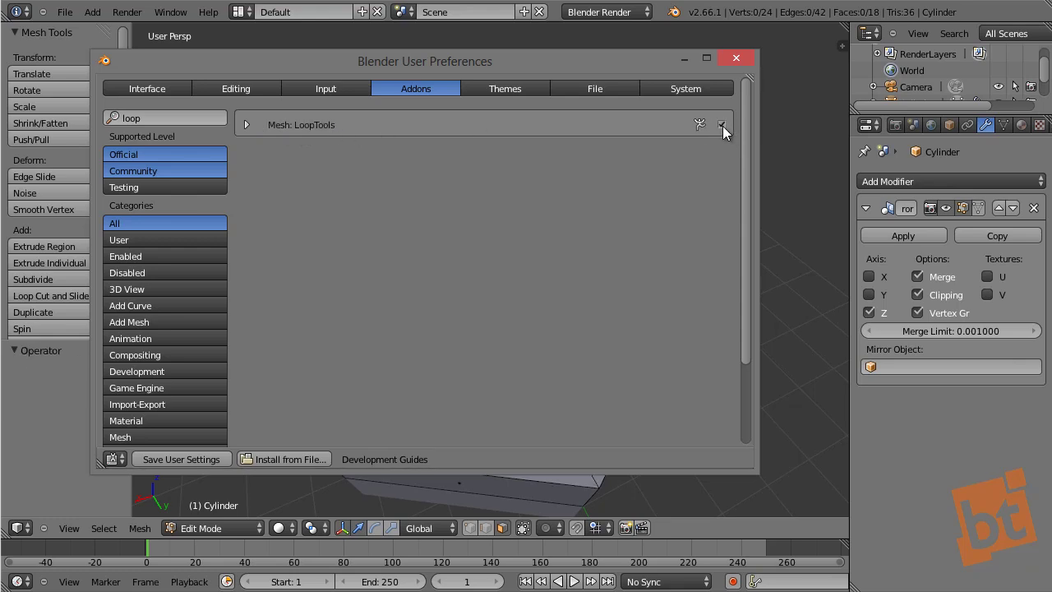
{"action": "left_click", "coordinate": [736, 59]}
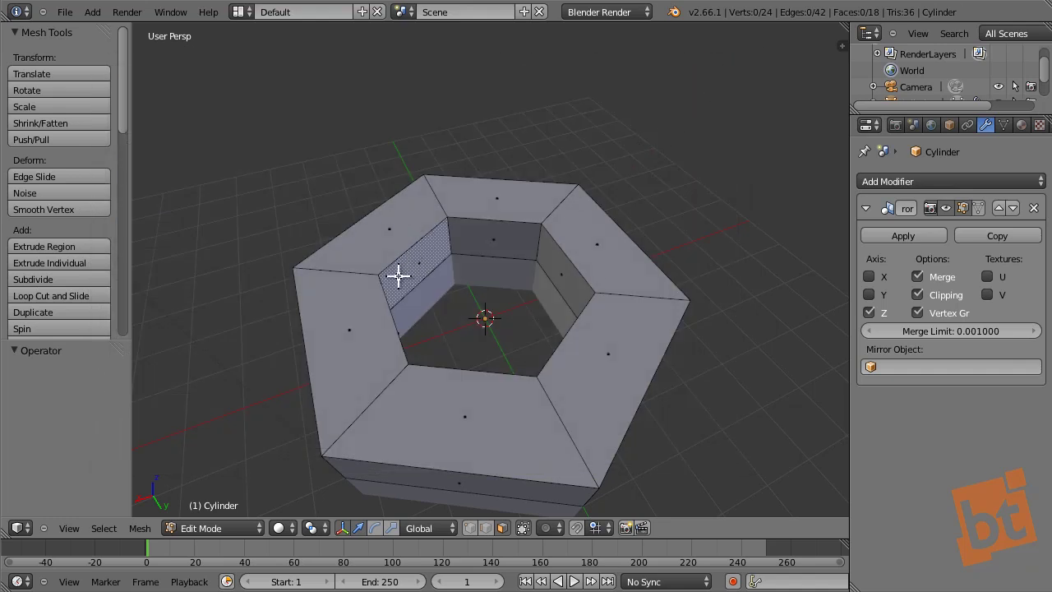
- Try adding separate loop cuts through the middle of two sides of the nut, and undo both cuts
{"action": "middle_click_drag", "start_coordinate": [504, 412], "coordinate": [504, 356], "text": "shift"}
{"action": "middle_click_drag", "start_coordinate": [496, 392], "coordinate": [505, 347]}
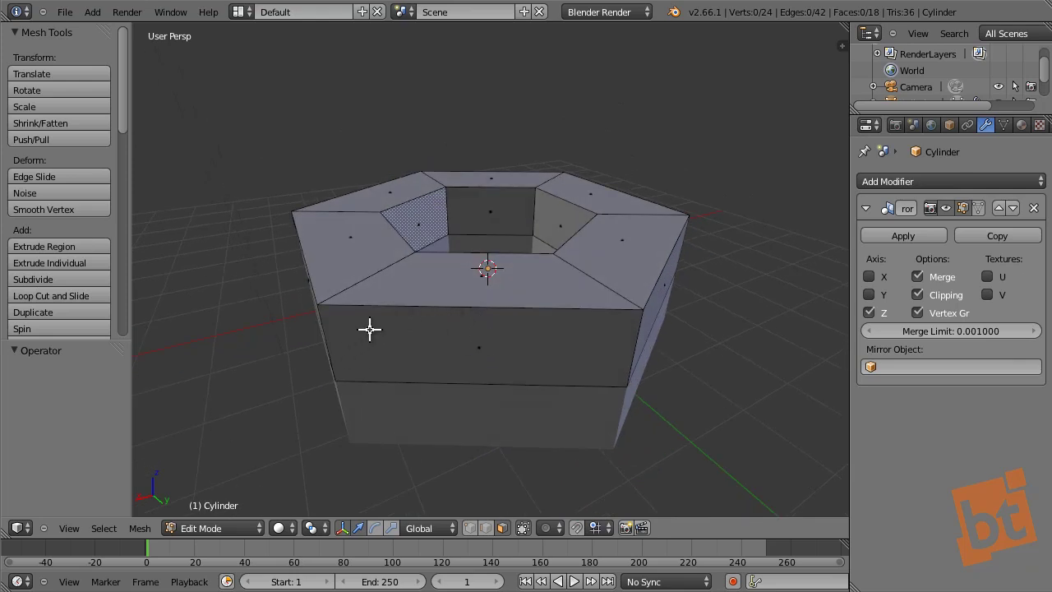
{"action": "middle_click_drag", "start_coordinate": [649, 194], "coordinate": [479, 230]}
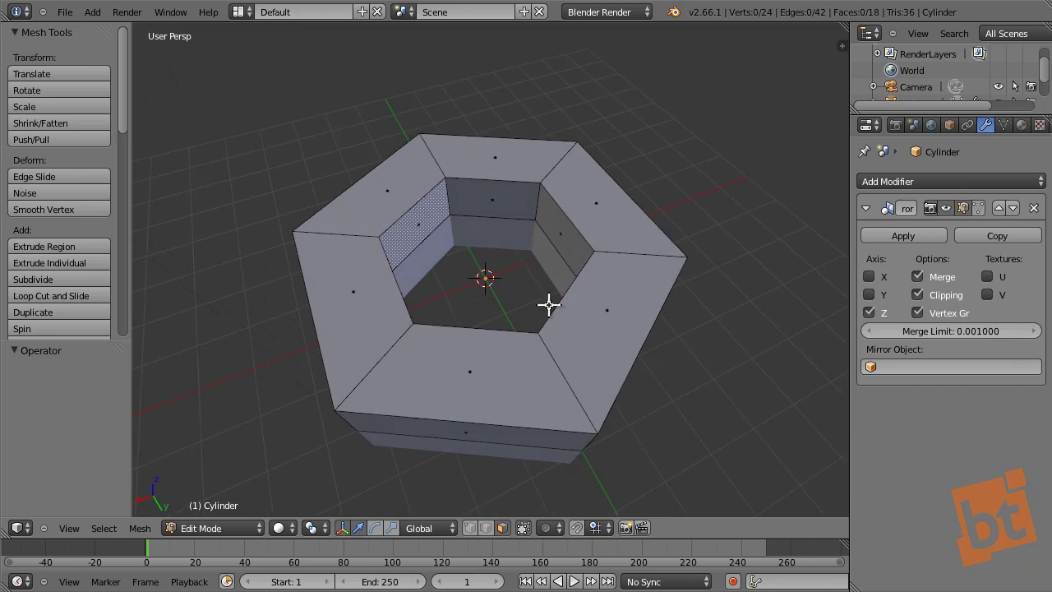
{"action": "key", "text": "KP_8"}
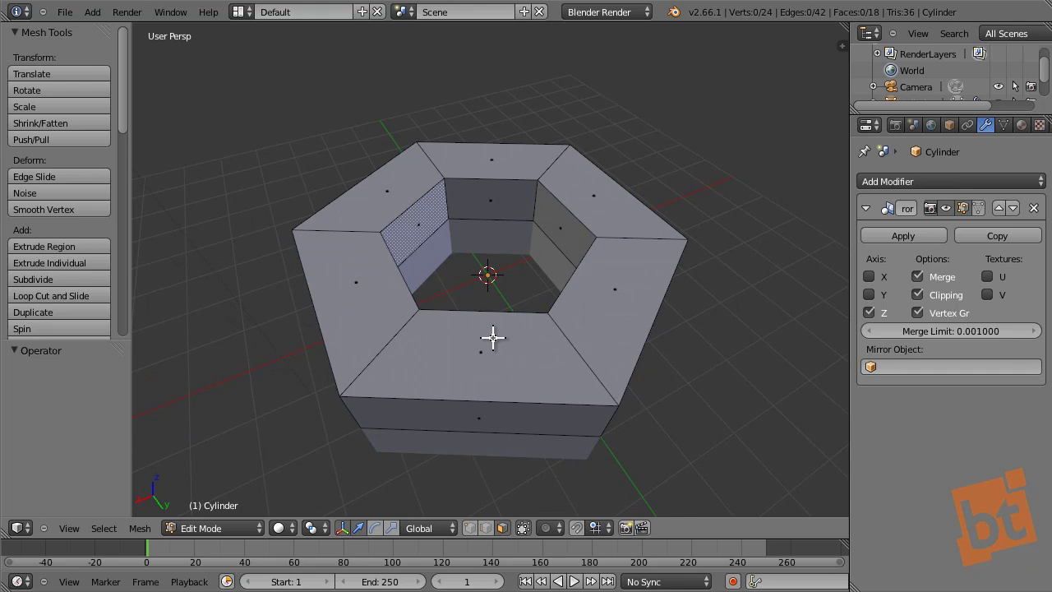
{"action": "key", "text": "ctrl+r"}
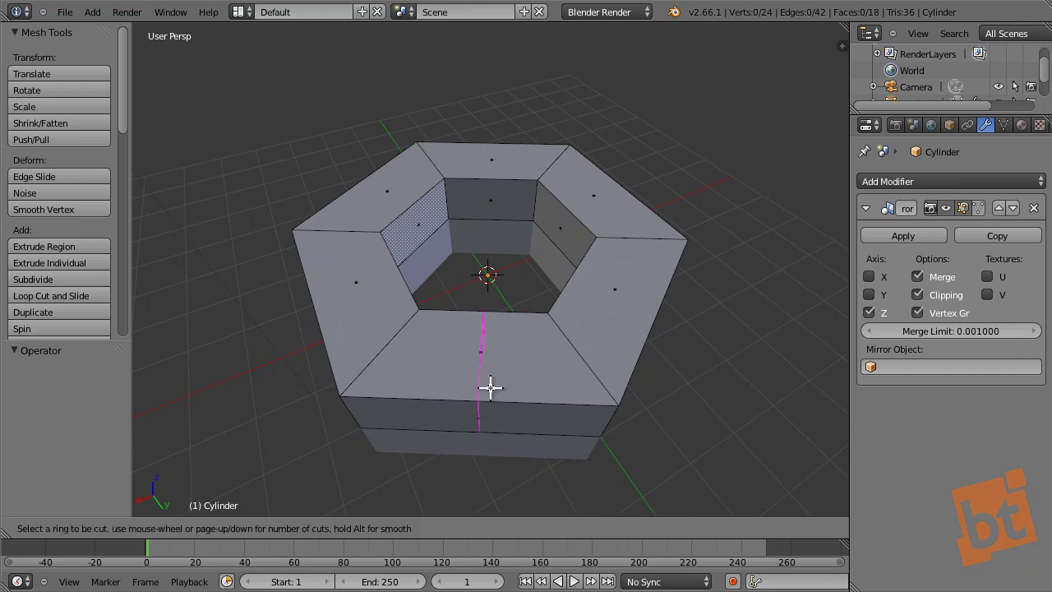
{"action": "left_click", "coordinate": [490, 387]}
{"action": "right_click", "coordinate": [491, 387]}
{"action": "key", "text": "ctrl+r"}
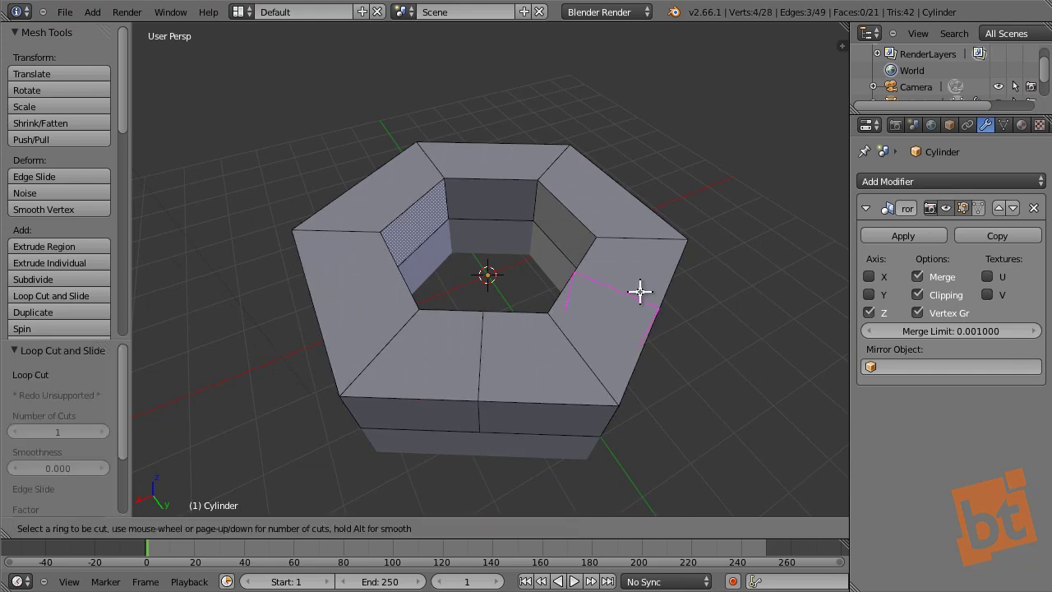
{"action": "left_click", "coordinate": [641, 290]}
{"action": "right_click", "coordinate": [641, 290]}
{"action": "key", "text": "ctrl+z"}
{"action": "key", "text": "ctrl+z"}
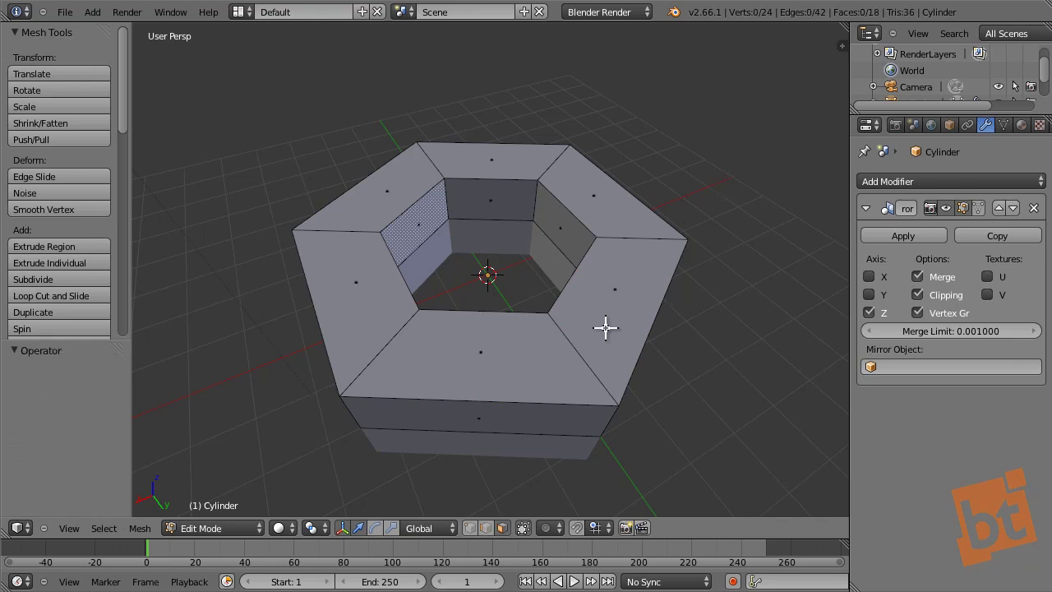
- Select the inner and outer hexagonal edge loops at the nut's upper face and mirror seam in edge mode, and subdivide them once
{"action": "middle_click_drag", "start_coordinate": [606, 324], "coordinate": [566, 286]}
{"action": "key", "text": "ctrl+Tab"}
{"action": "left_click", "coordinate": [542, 268]}
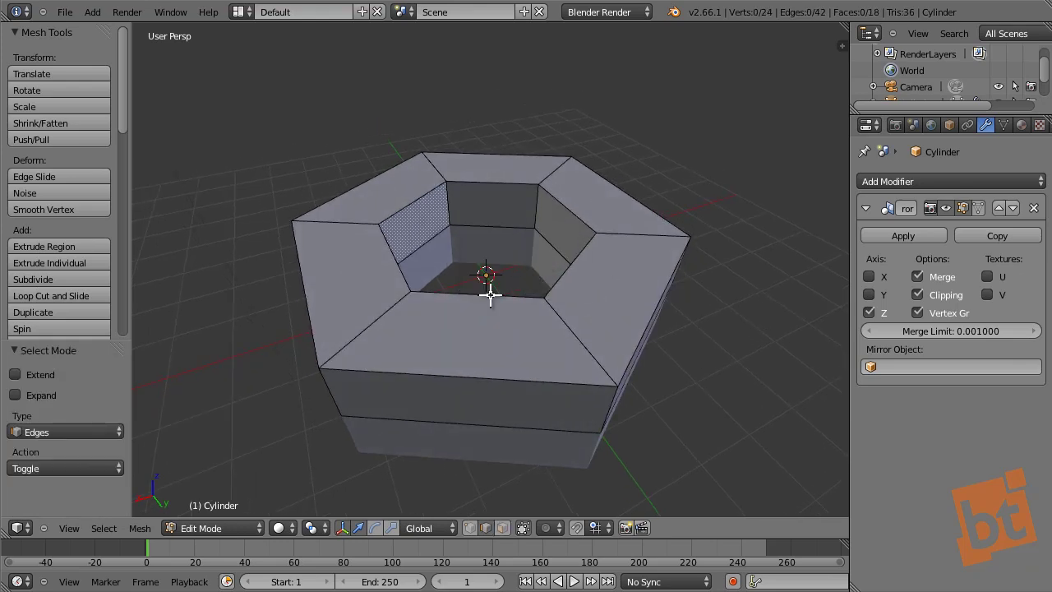
{"action": "right_click", "coordinate": [488, 225], "text": "alt"}
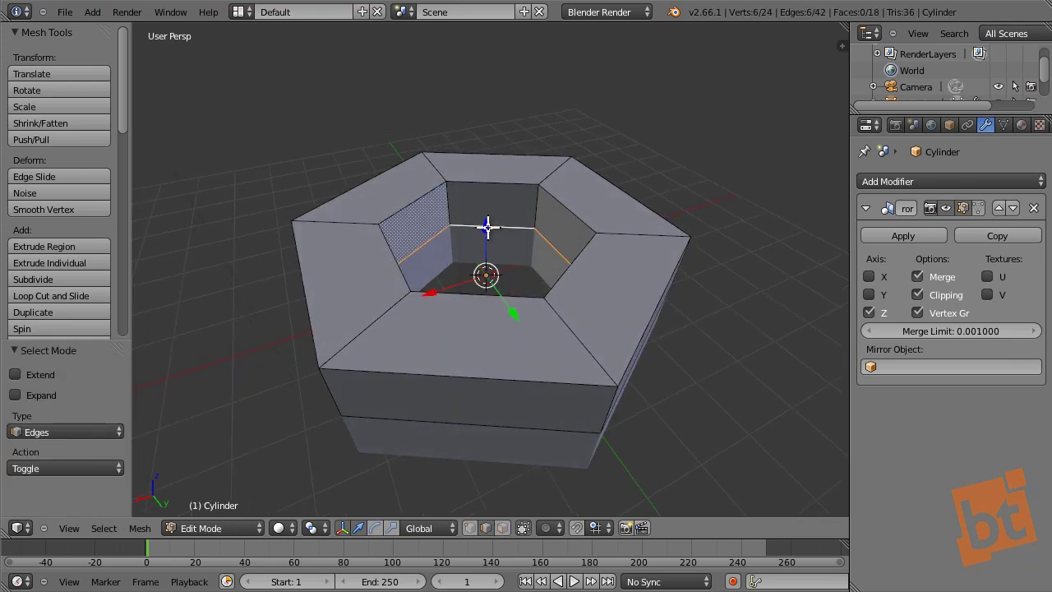
{"action": "right_click", "coordinate": [488, 180], "text": "alt+shift"}
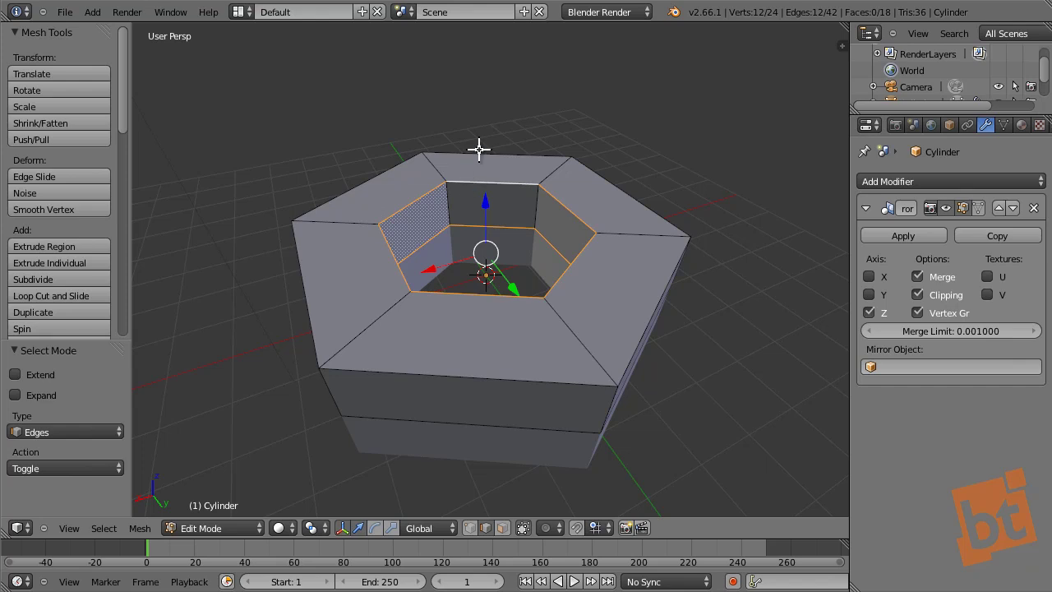
{"action": "right_click", "coordinate": [481, 150], "text": "alt+shift"}
{"action": "right_click", "coordinate": [438, 410], "text": "alt+shift"}
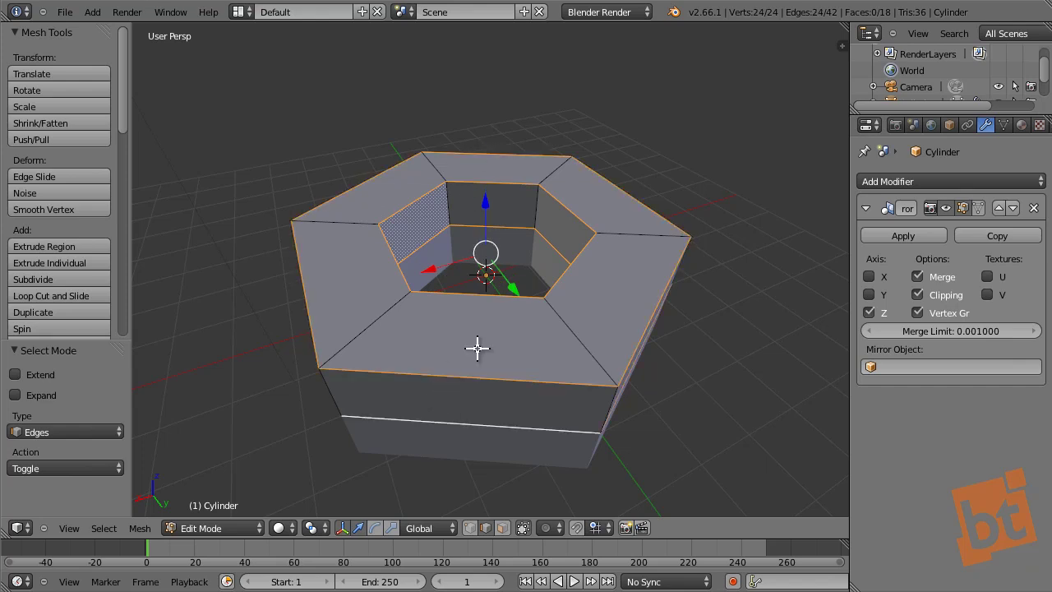
{"action": "middle_click_drag", "start_coordinate": [477, 348], "coordinate": [413, 352]}
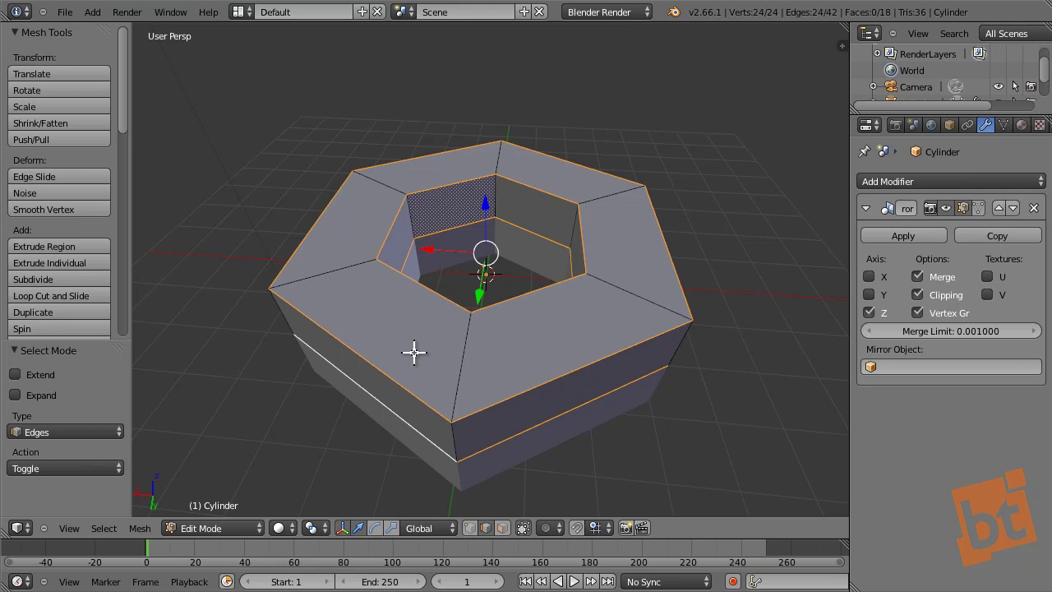
{"action": "key", "text": "w"}
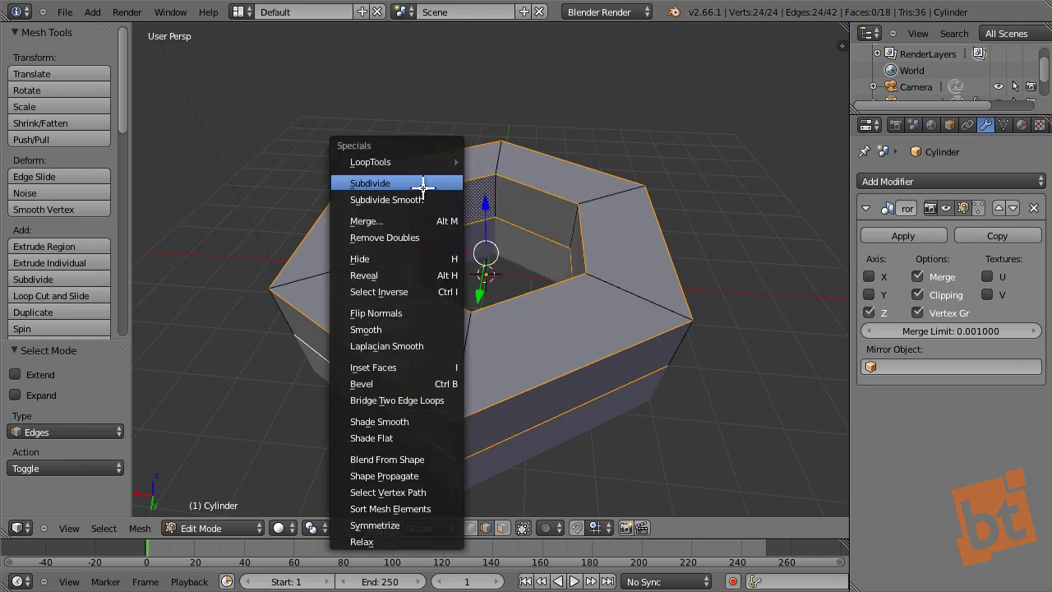
{"action": "left_click", "coordinate": [423, 182]}
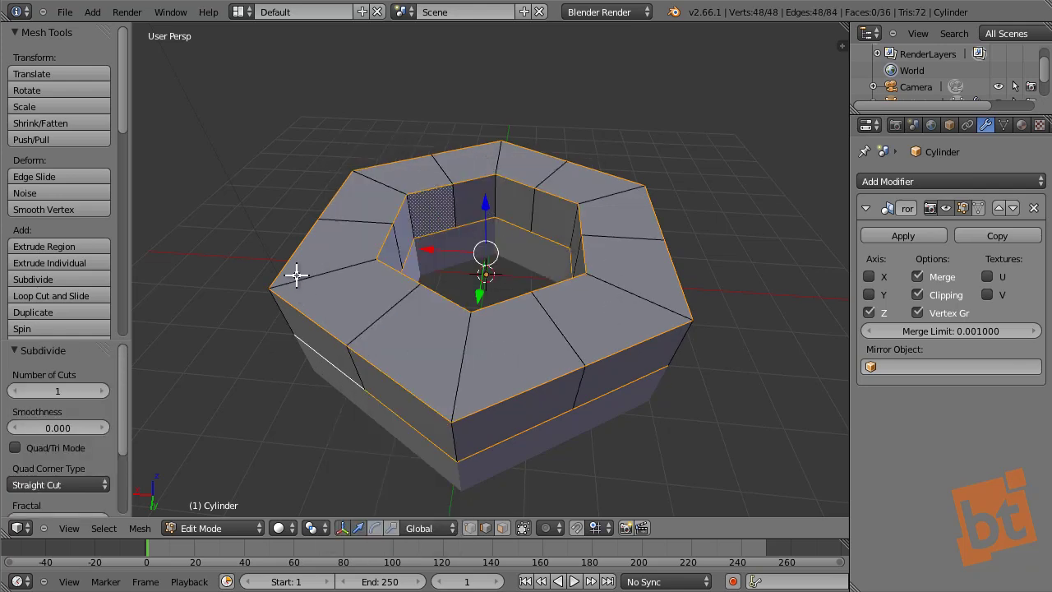
- Try raising the Subdivide number of cuts to 6, and set it back to 1
{"action": "left_click", "coordinate": [102, 391]}
{"action": "left_click", "coordinate": [102, 391]}
{"action": "left_click", "coordinate": [102, 391]}
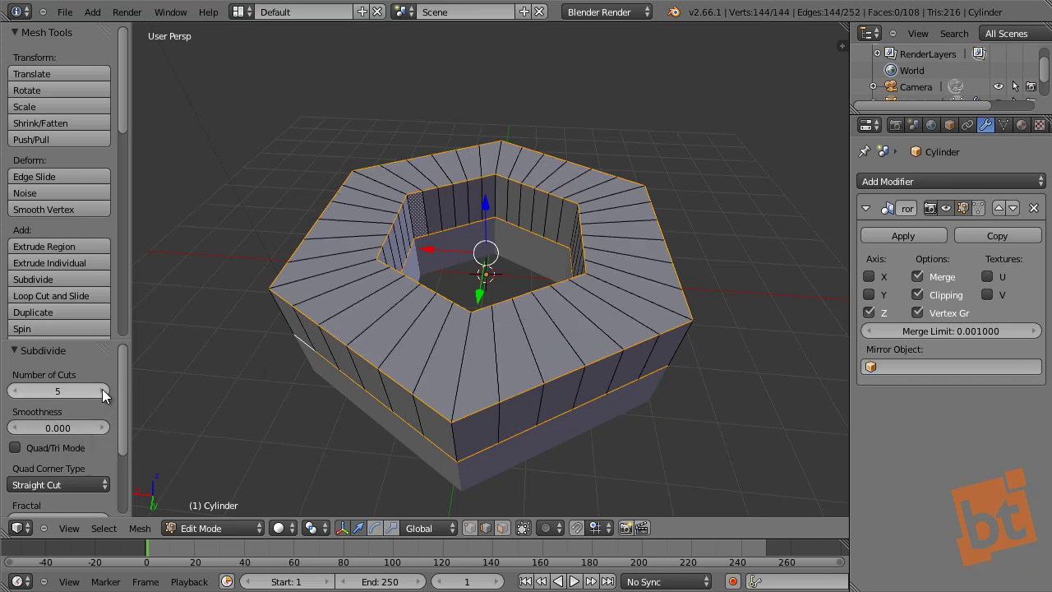
{"action": "left_click", "coordinate": [102, 391]}
{"action": "left_click", "coordinate": [102, 391]}
{"action": "middle_click_drag", "start_coordinate": [403, 317], "coordinate": [453, 306]}
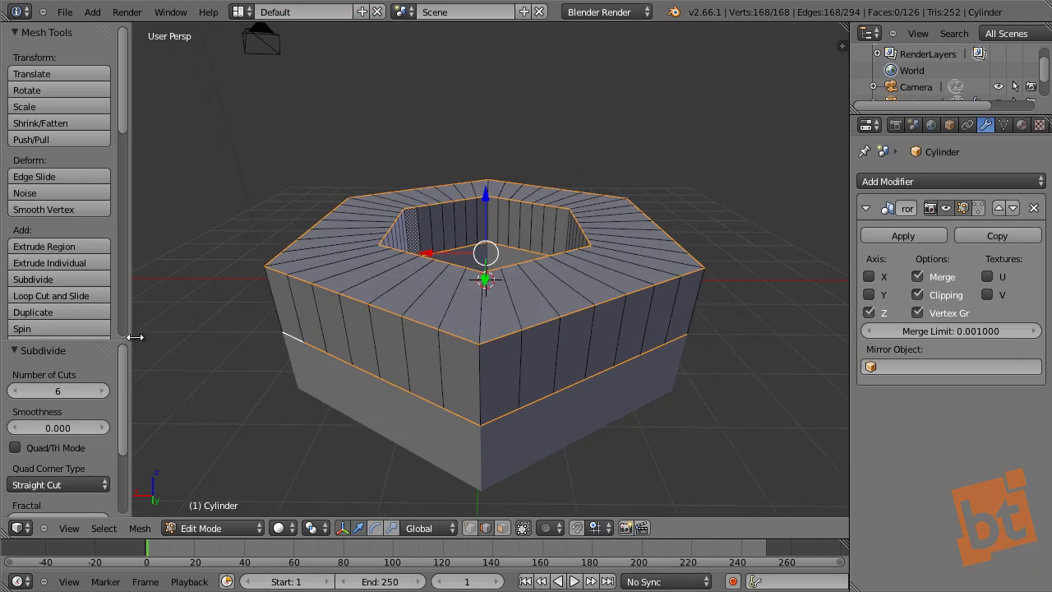
{"action": "left_click", "coordinate": [15, 392]}
{"action": "left_click", "coordinate": [15, 392]}
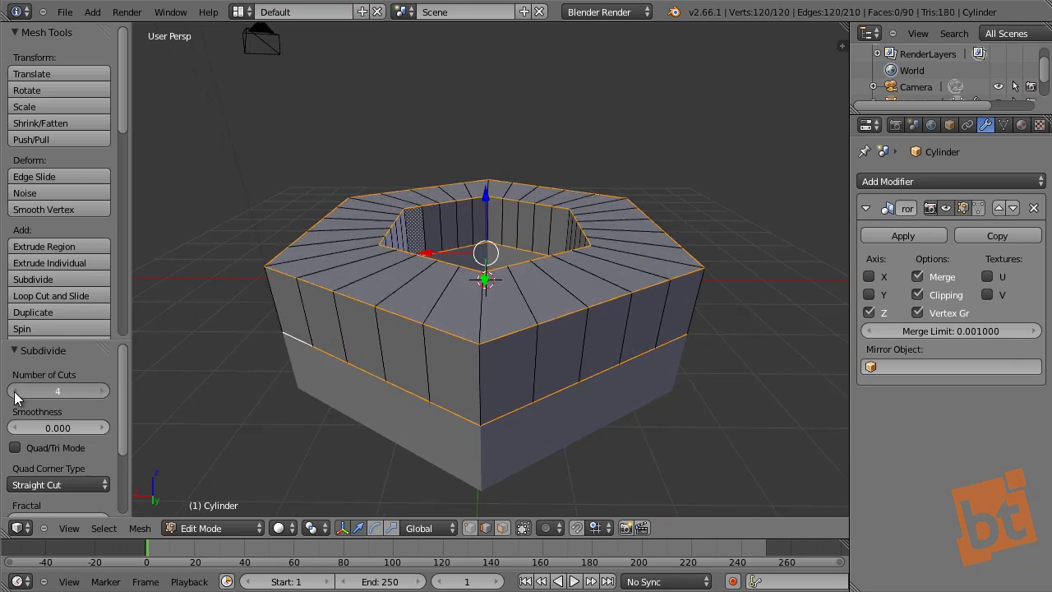
{"action": "left_click", "coordinate": [15, 392]}
{"action": "left_click", "coordinate": [15, 392]}
{"action": "left_click", "coordinate": [15, 392]}
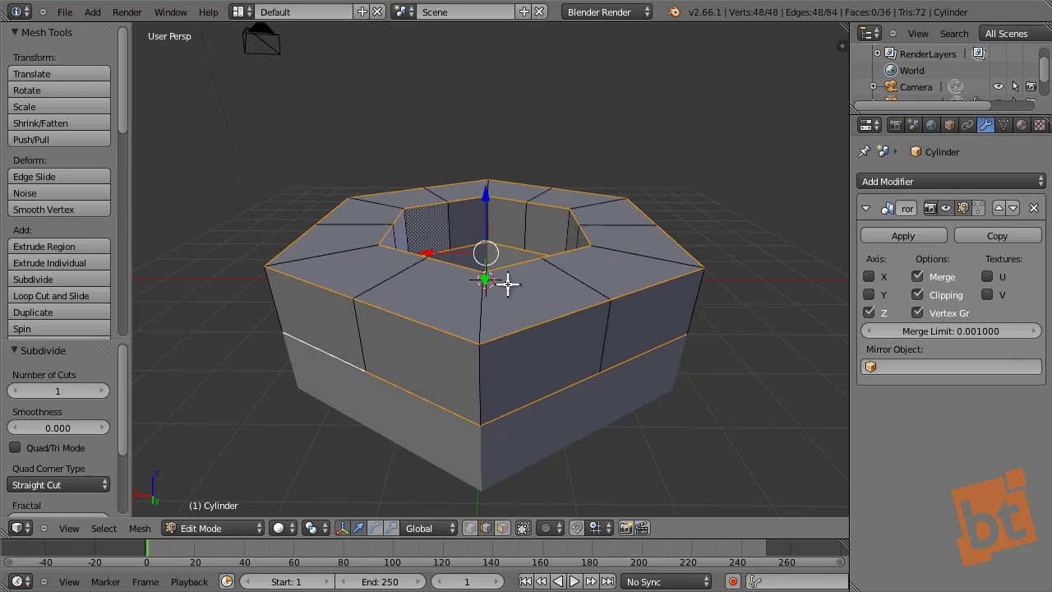
{"action": "middle_click_drag", "start_coordinate": [504, 285], "coordinate": [501, 297]}
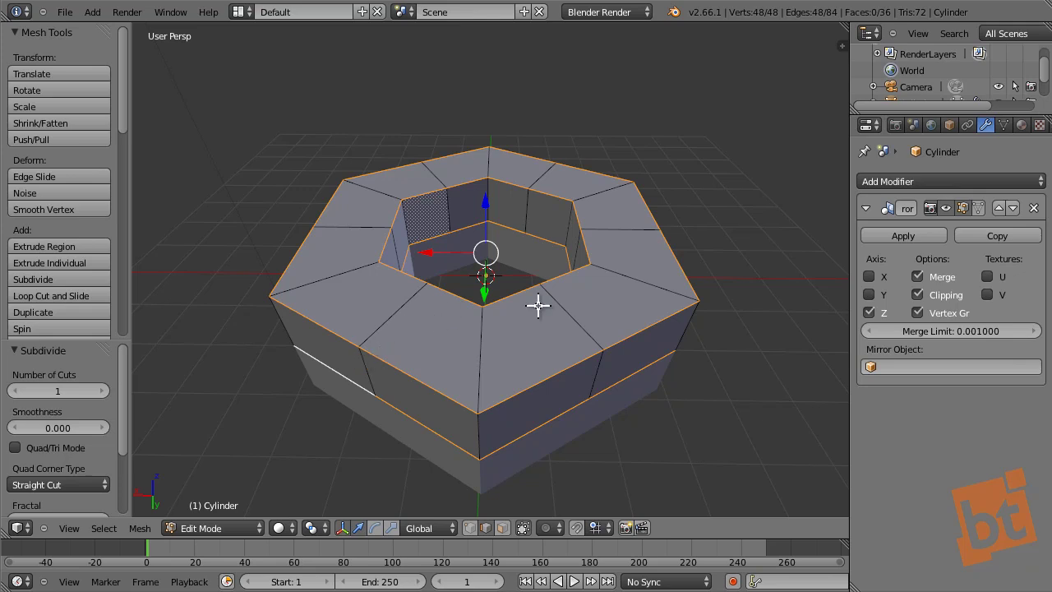
{"action": "mouse_move", "coordinate": [537, 303]}
{"action": "middle_mouse_down"}
{"action": "mouse_move", "coordinate": [545, 291]}
{"action": "mouse_move", "coordinate": [531, 296]}
{"action": "middle_mouse_up"}
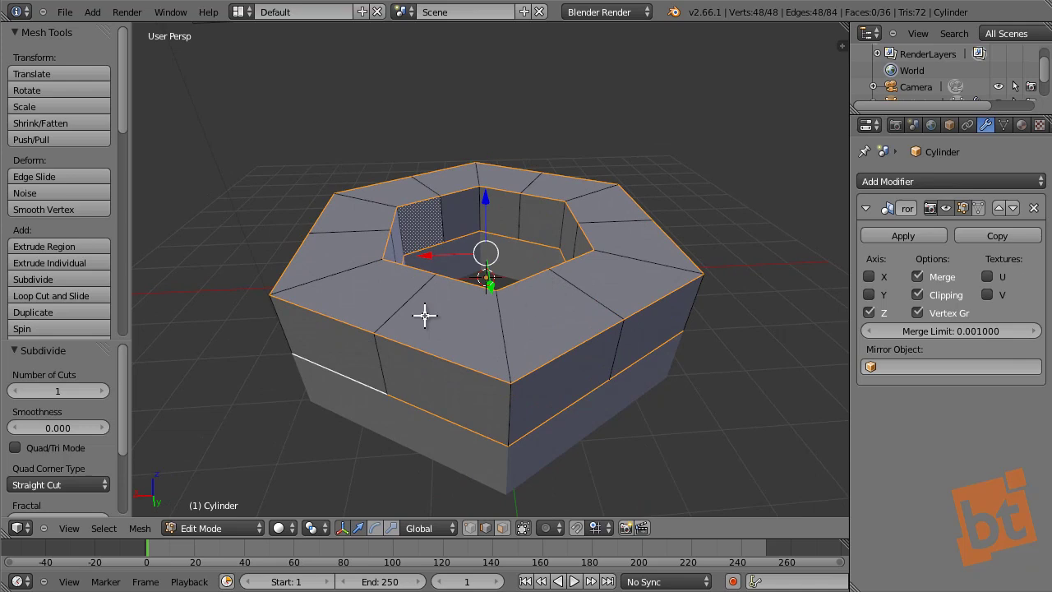
- Round the hole by selecting only its upper and mirror-seam edge loops and applying LoopTools Circle, and clear the selection
{"action": "key", "text": "a"}
{"action": "middle_click_drag", "start_coordinate": [436, 307], "coordinate": [465, 307]}
{"action": "right_click", "coordinate": [437, 216], "text": "alt"}
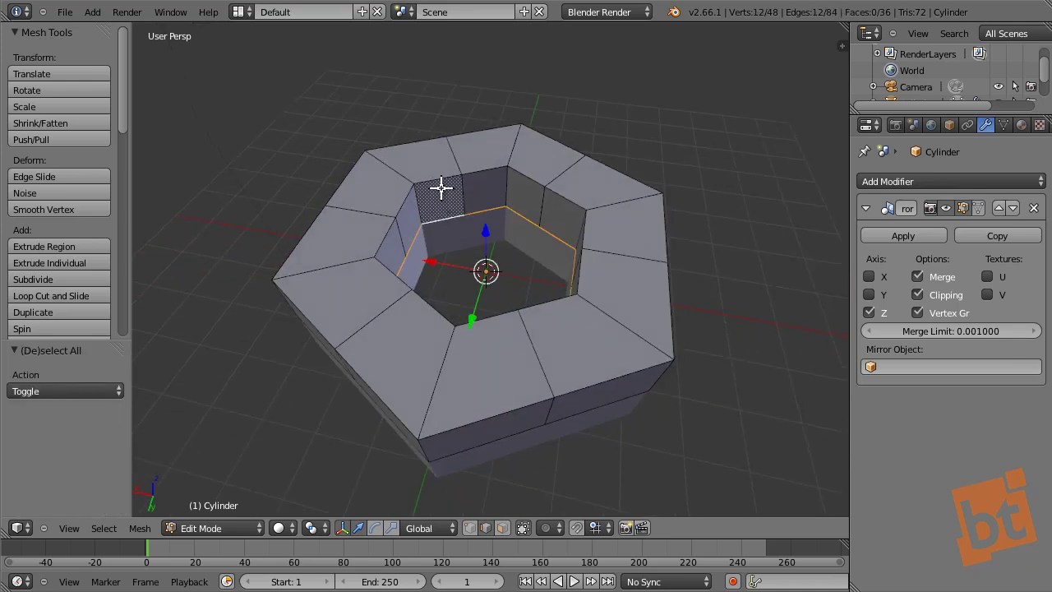
{"action": "right_click", "coordinate": [439, 191], "text": "alt+shift"}
{"action": "right_click", "coordinate": [442, 214], "text": "alt"}
{"action": "right_click", "coordinate": [439, 178], "text": "alt+shift"}
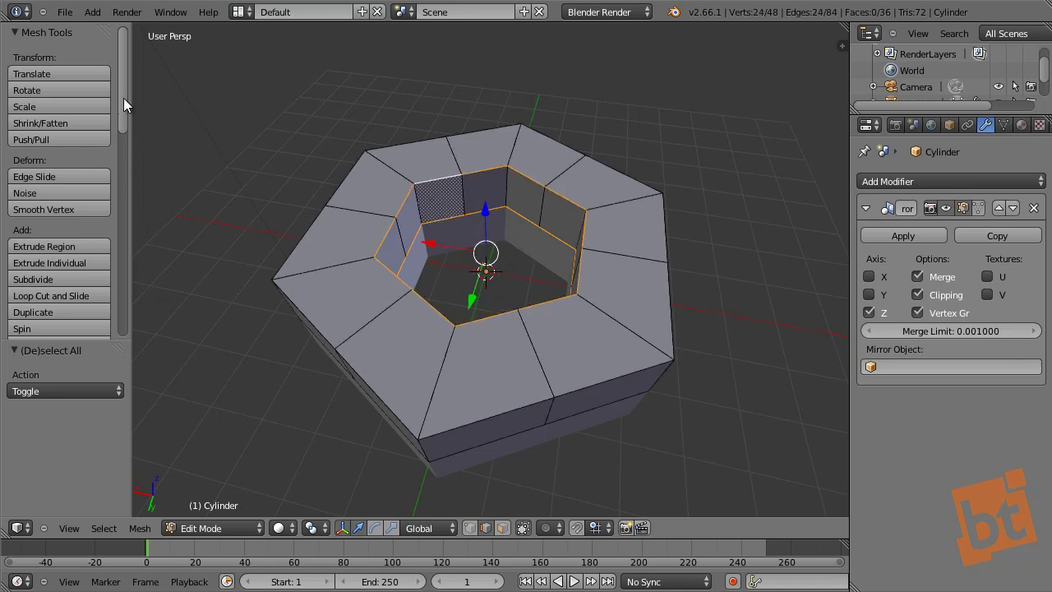
{"action": "left_click_drag", "start_coordinate": [123, 97], "coordinate": [110, 334]}
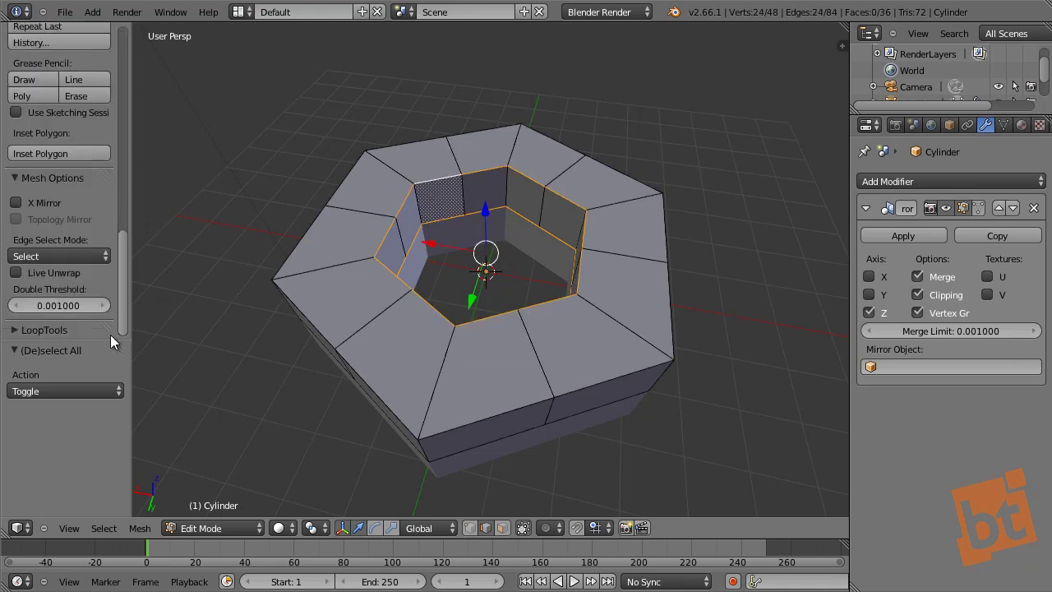
{"action": "left_click", "coordinate": [20, 330]}
{"action": "scroll", "coordinate": [49, 246], "scroll_direction": "down", "scroll_amount": 5}
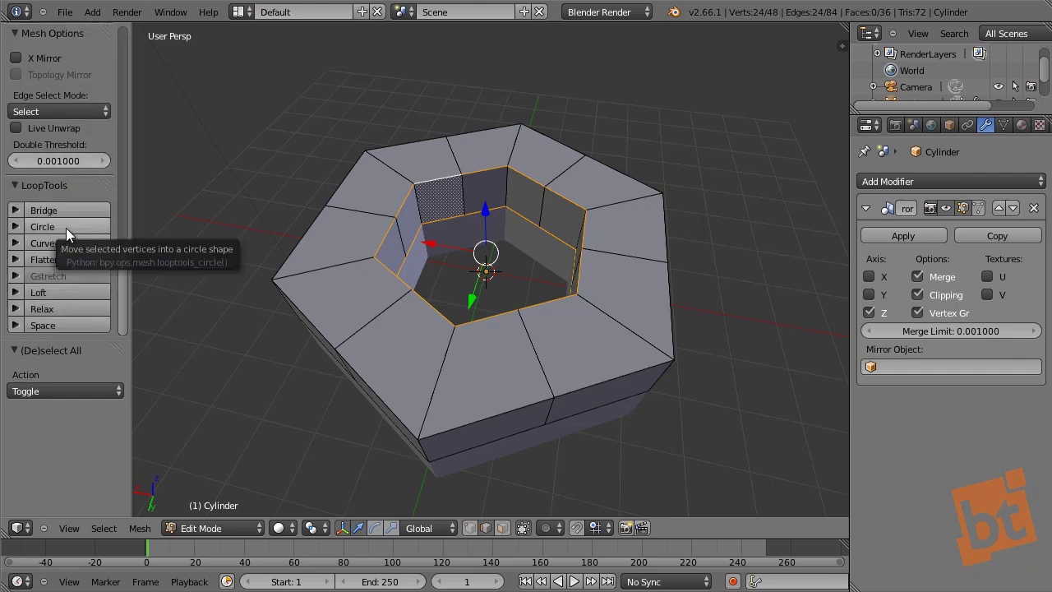
{"action": "left_click", "coordinate": [65, 228]}
{"action": "key", "text": "a"}
{"action": "mouse_move", "coordinate": [603, 216]}
{"action": "middle_mouse_down"}
{"action": "mouse_move", "coordinate": [600, 272]}
{"action": "mouse_move", "coordinate": [602, 212]}
{"action": "middle_mouse_up"}
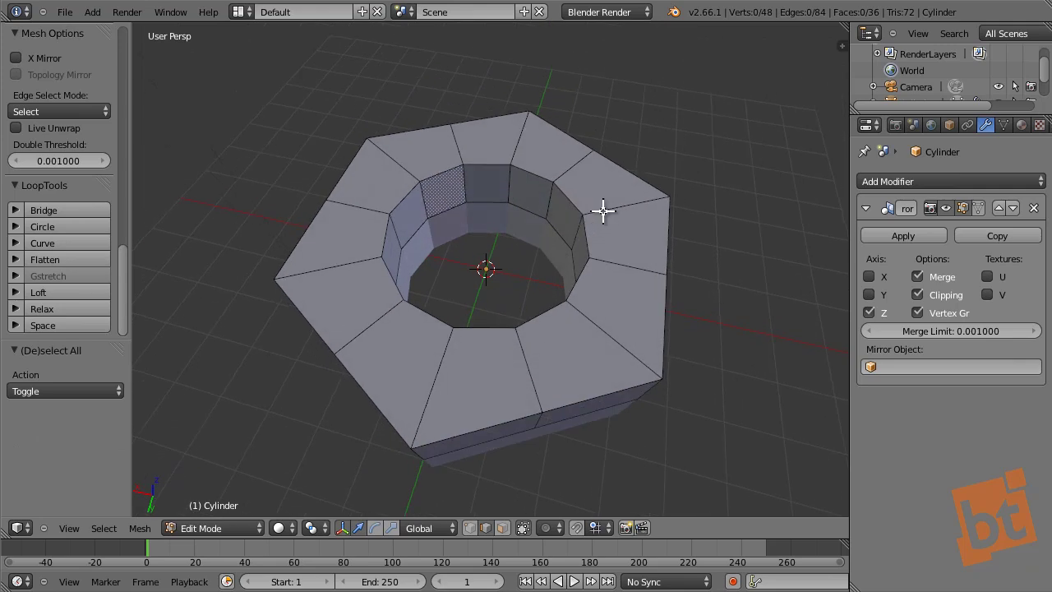
- Add one centred loop cut around the nut's upper face and shape it into a circle with LoopTools Circle
{"action": "key", "text": "ctrl+r"}
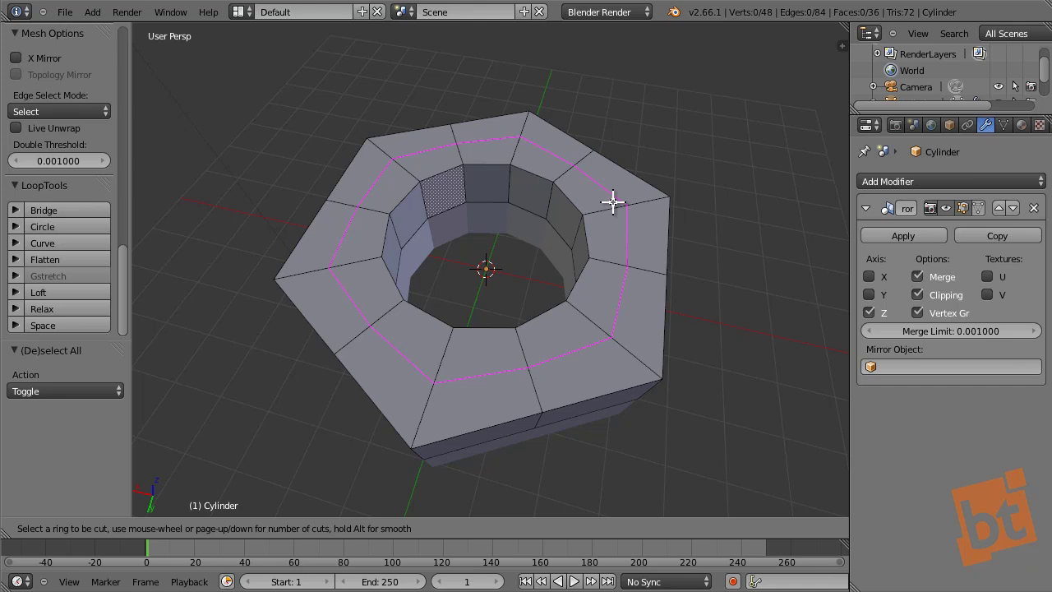
{"action": "scroll", "coordinate": [612, 201], "scroll_direction": "up", "scroll_amount": 1}
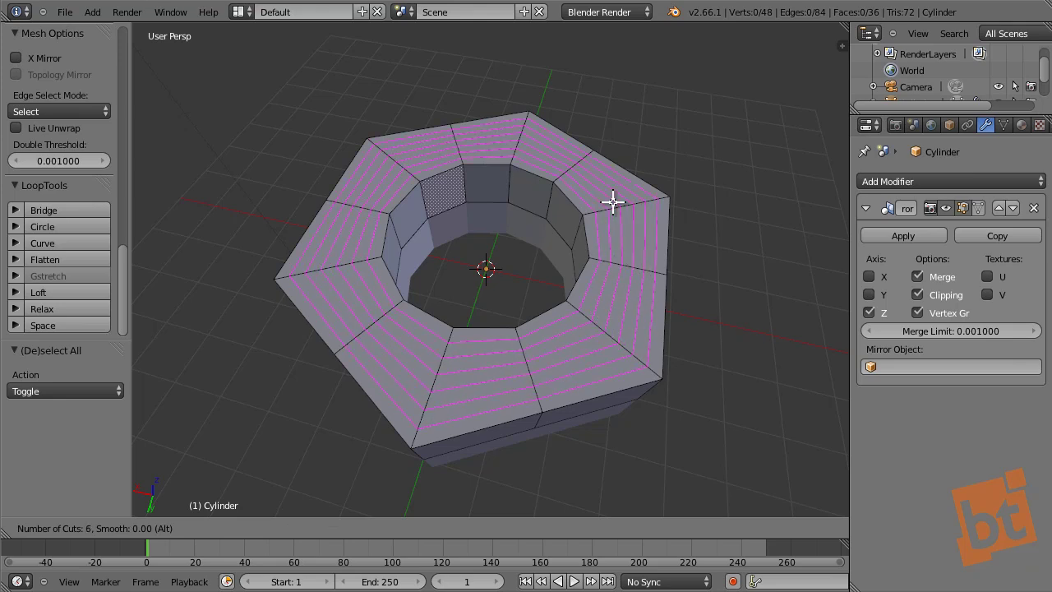
{"action": "scroll", "coordinate": [612, 202], "scroll_direction": "down", "scroll_amount": 4}
{"action": "left_click", "coordinate": [613, 201]}
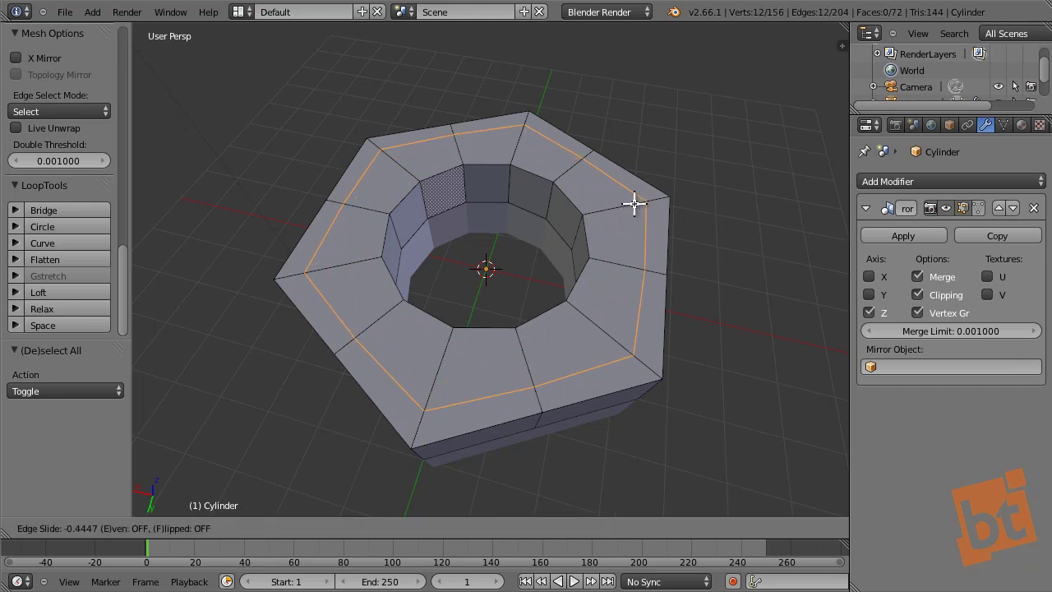
{"action": "left_click", "coordinate": [619, 214]}
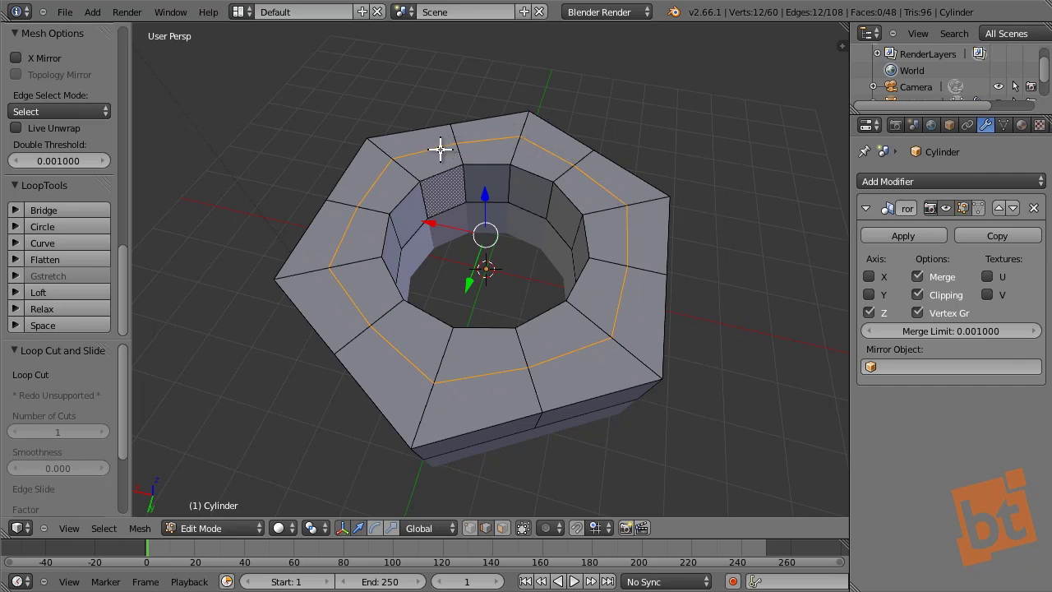
{"action": "left_click", "coordinate": [53, 225]}
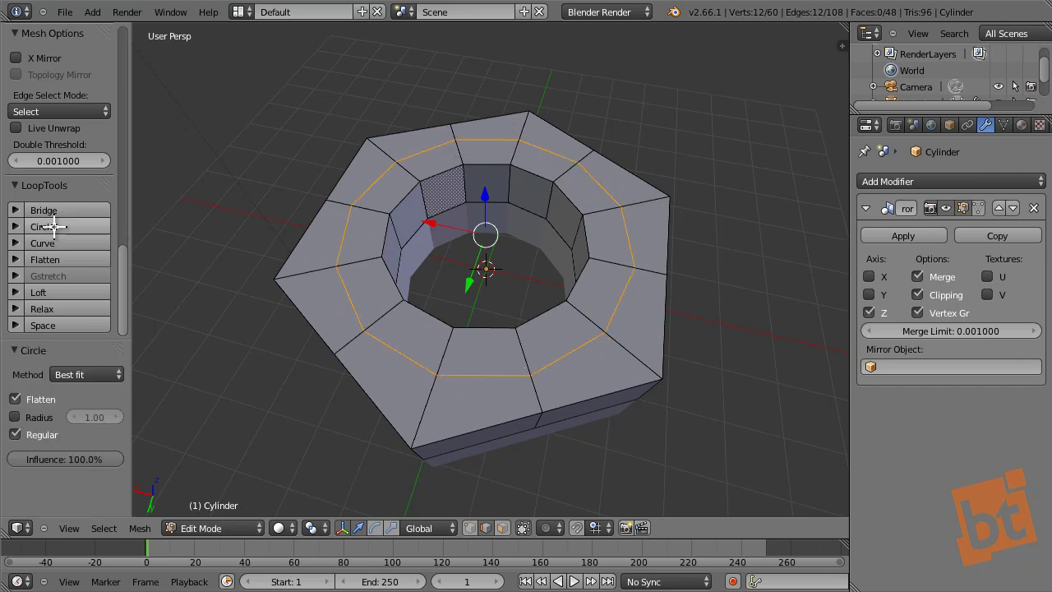
- Scale the circular edge loop on the upper face by about 1.197 so it meets the midpoints of the outer edges
{"action": "middle_click_drag", "start_coordinate": [638, 295], "coordinate": [634, 239]}
{"action": "scroll", "coordinate": [649, 300], "scroll_direction": "up", "scroll_amount": 4}
{"action": "middle_click_drag", "start_coordinate": [666, 321], "coordinate": [735, 279]}
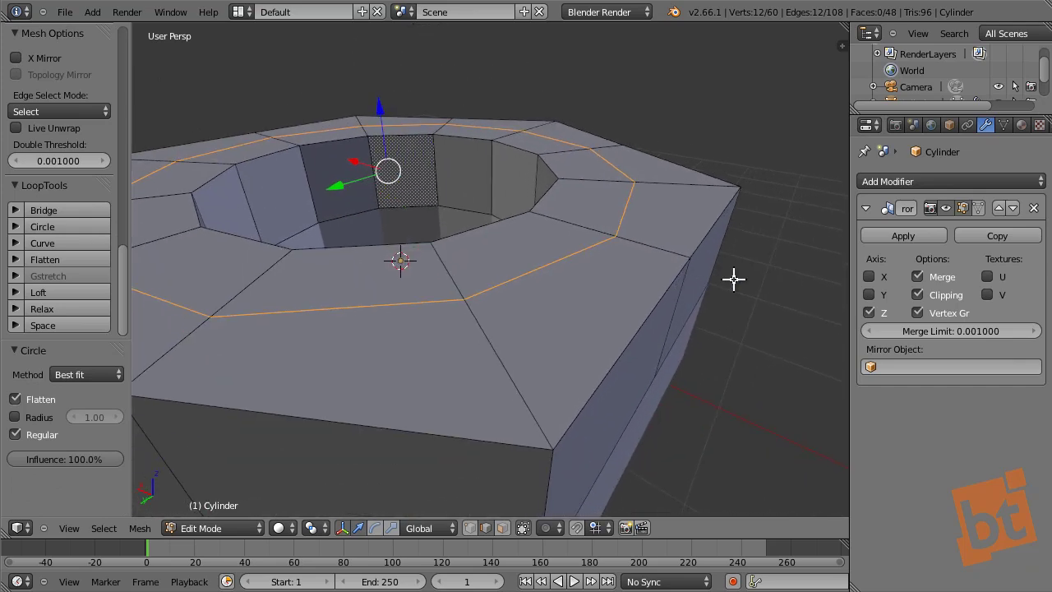
{"action": "scroll", "coordinate": [737, 281], "scroll_direction": "up", "scroll_amount": 5}
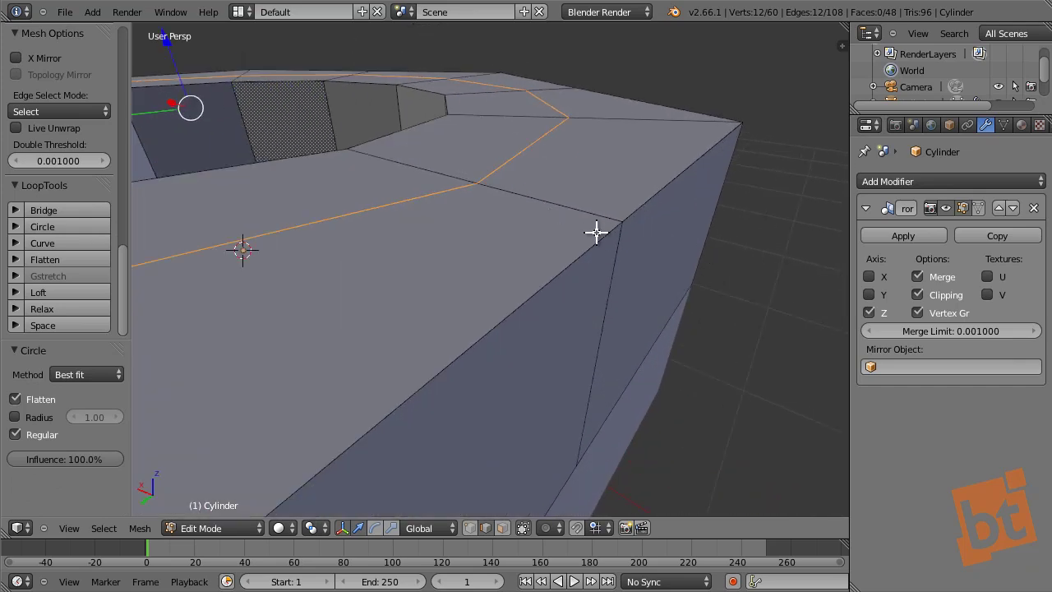
{"action": "key", "text": "s"}
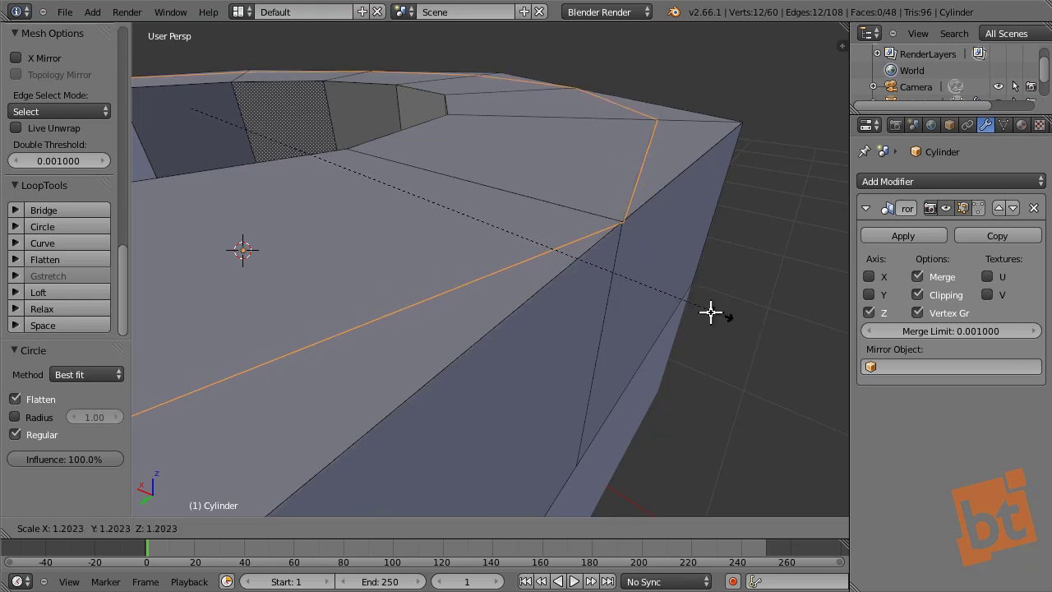
{"action": "left_click", "coordinate": [701, 309]}
{"action": "middle_click_drag", "start_coordinate": [641, 230], "coordinate": [592, 318]}
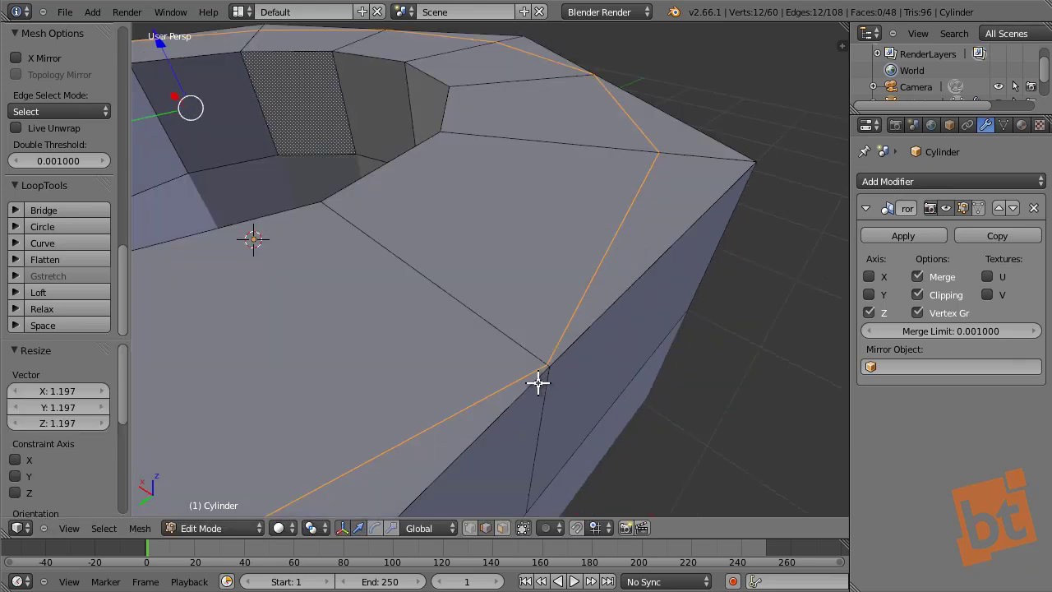
{"action": "scroll", "coordinate": [539, 359], "scroll_direction": "down", "scroll_amount": 6}
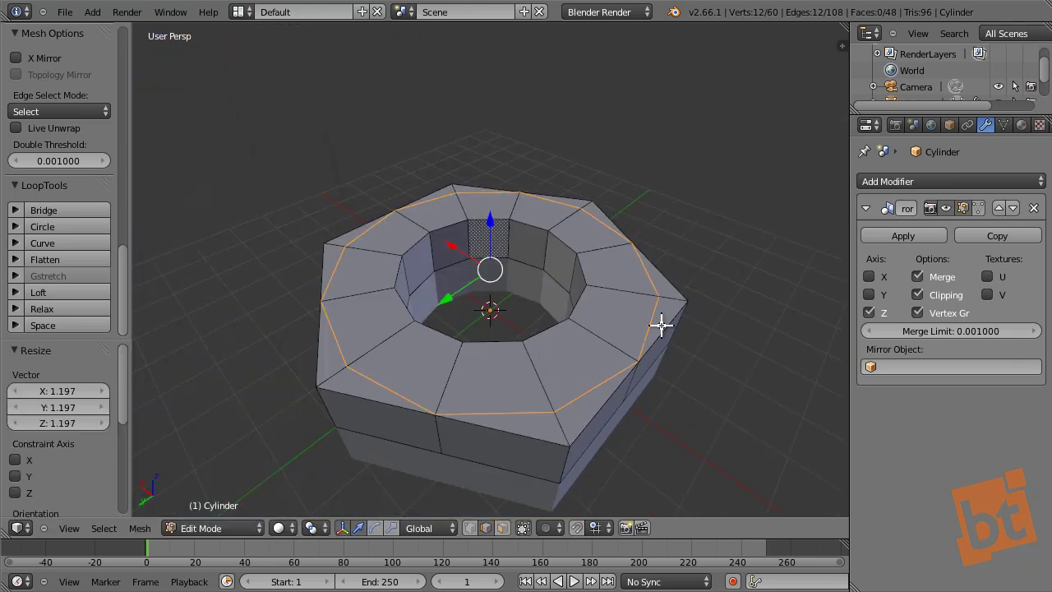
- Switch to vertex selection and examine closely how a circular-loop vertex meets the midpoint of the nut's outer edge
{"action": "key", "text": "ctrl+Tab"}
{"action": "left_click", "coordinate": [649, 306]}
{"action": "right_click", "coordinate": [634, 347]}
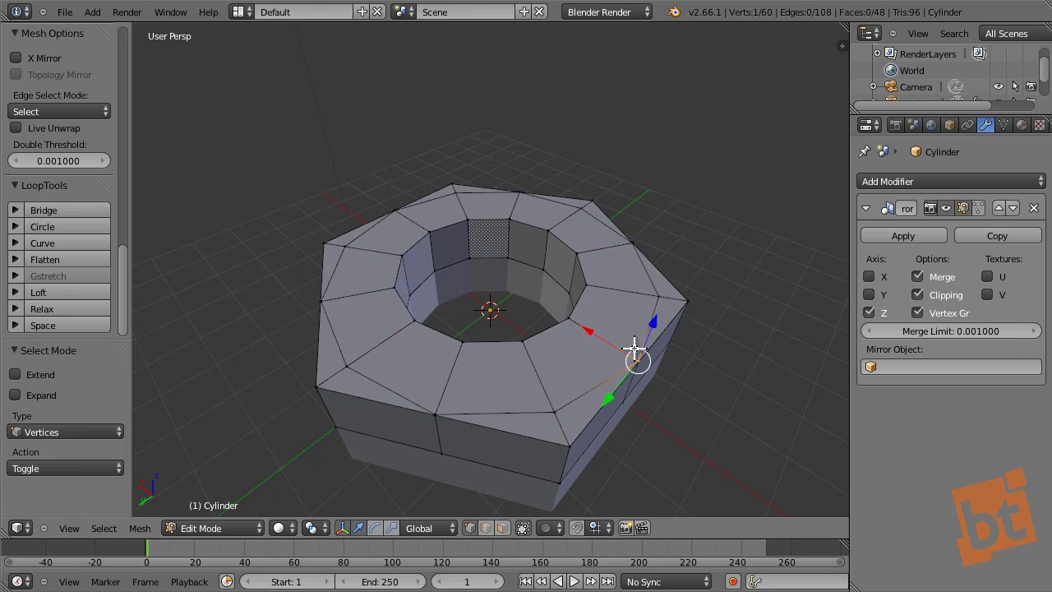
{"action": "key", "text": "KP_Decimal"}
{"action": "key", "text": "a"}
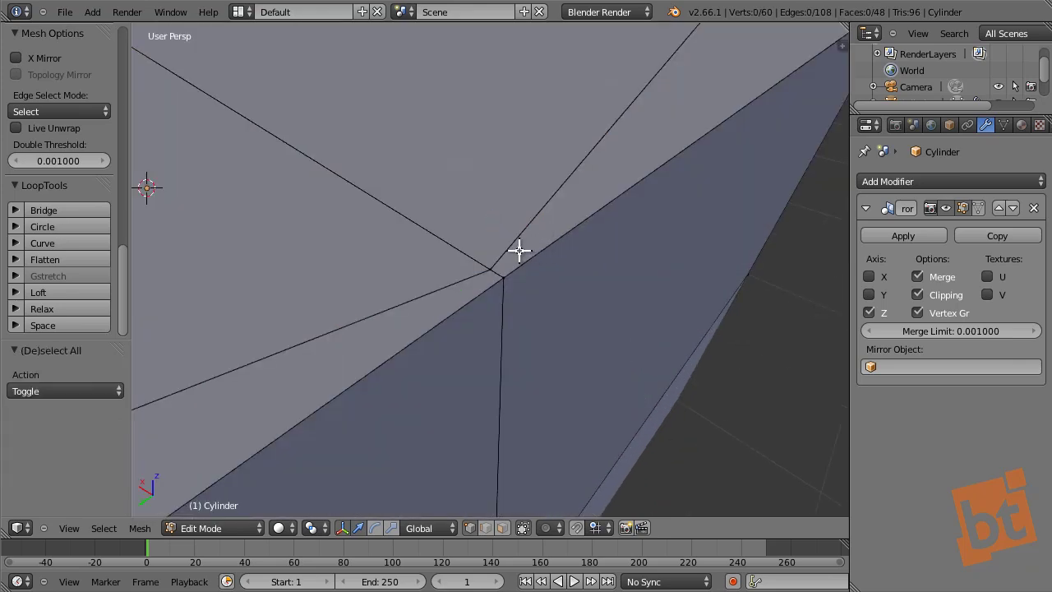
{"action": "right_click", "coordinate": [501, 274]}
{"action": "right_click", "coordinate": [489, 268]}
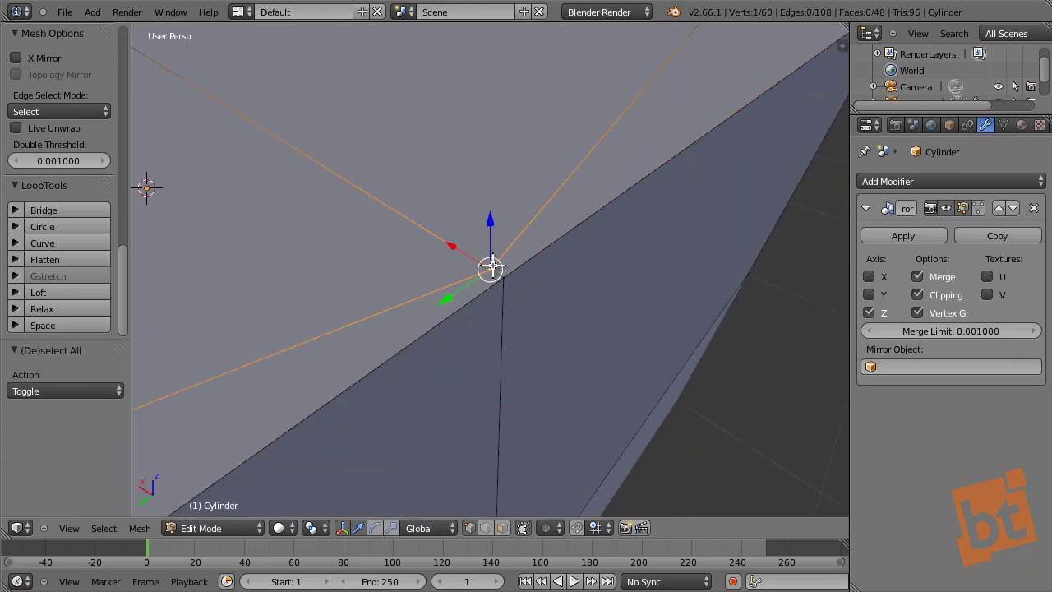
{"action": "scroll", "coordinate": [542, 287], "scroll_direction": "down", "scroll_amount": 8}
{"action": "key", "text": "a"}
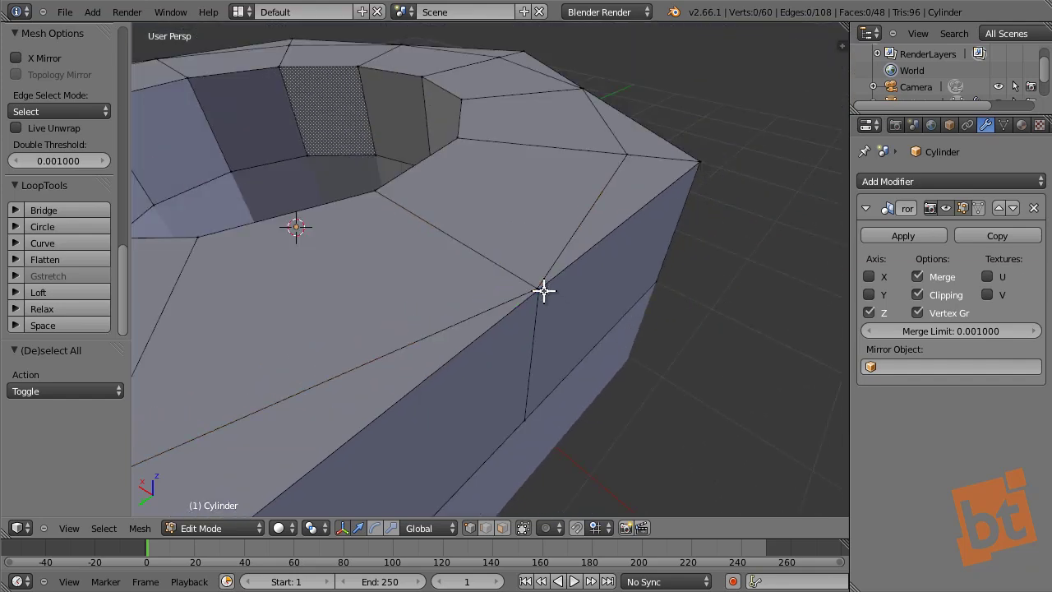
- Select the circular and hole loops for inspection, replace them with three outer-edge vertices of one side, and clear the selection
{"action": "right_click", "coordinate": [460, 376], "text": "alt"}
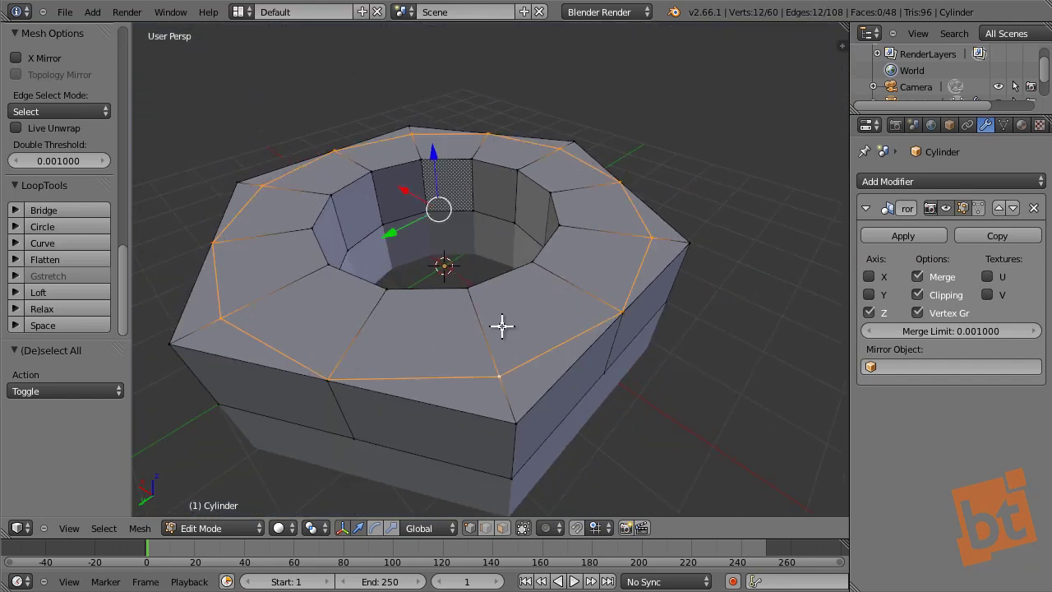
{"action": "right_click", "coordinate": [546, 250], "text": "alt+shift"}
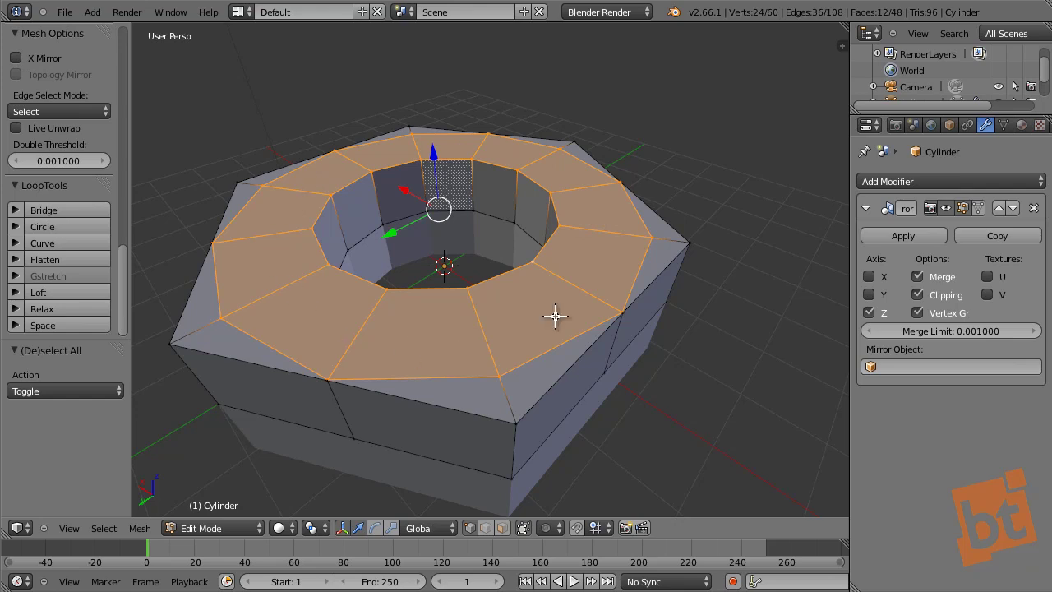
{"action": "right_click", "coordinate": [520, 416]}
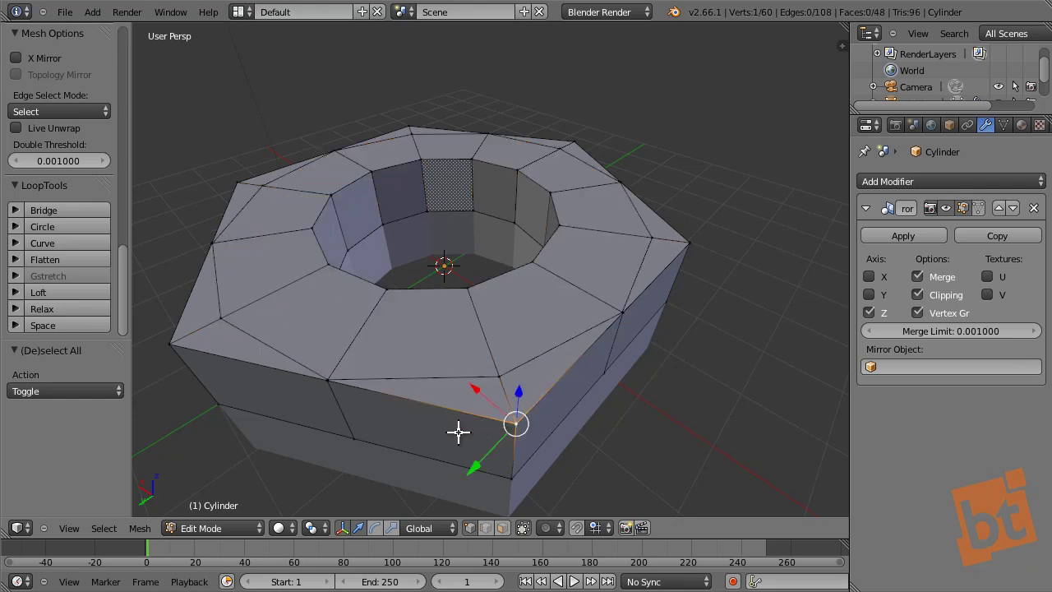
{"action": "right_click", "coordinate": [322, 394], "text": "shift"}
{"action": "right_click", "coordinate": [183, 364], "text": "shift"}
{"action": "middle_click_drag", "start_coordinate": [318, 410], "coordinate": [312, 386]}
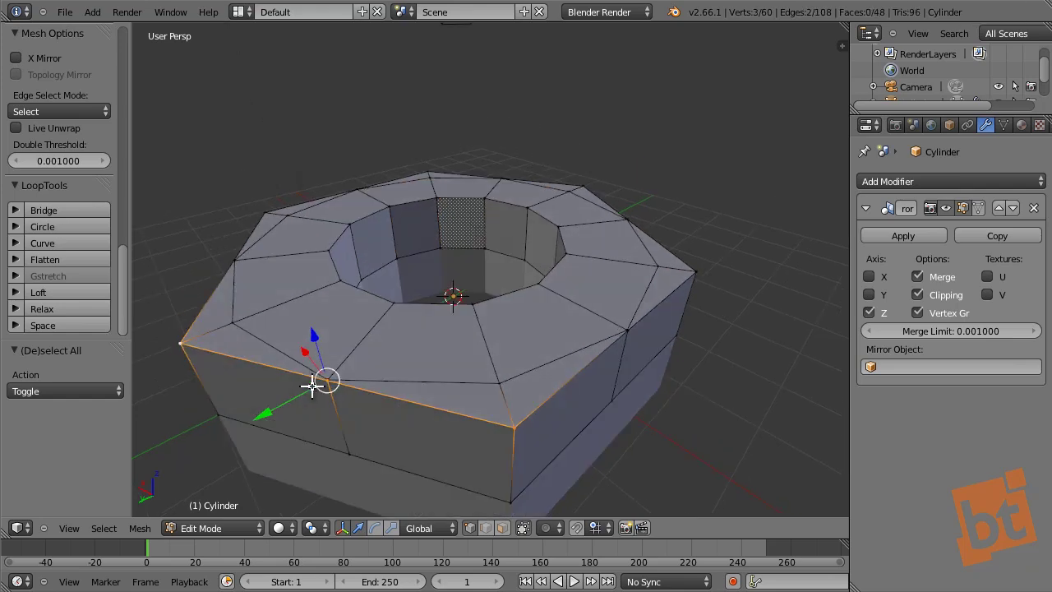
{"action": "key", "text": "a"}
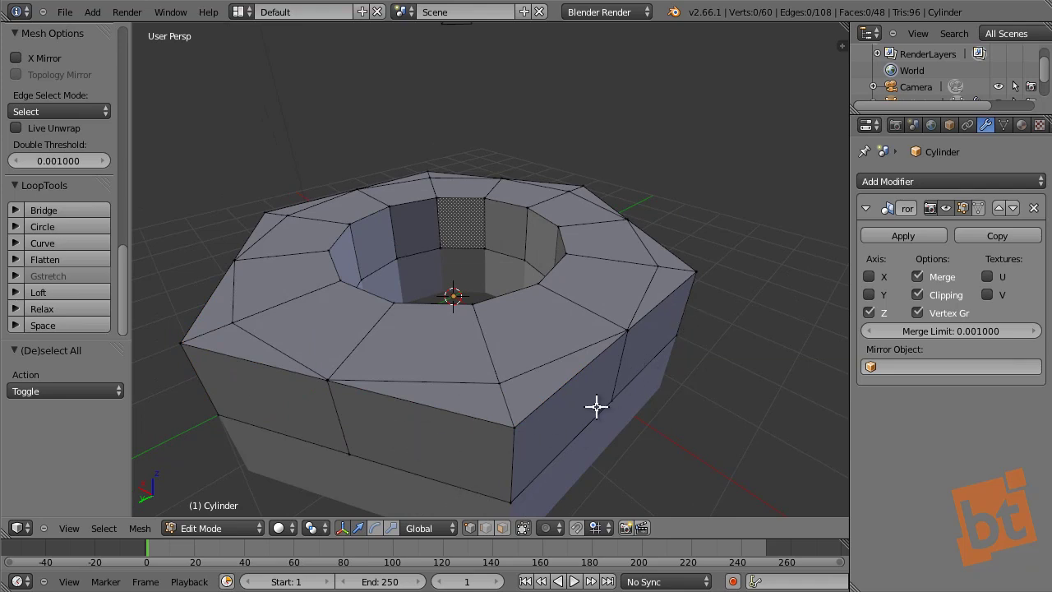
- Select the six outer corner vertices of the nut's upper face, lower them slightly along global Z, and clear the selection
{"action": "middle_click_drag", "start_coordinate": [597, 406], "coordinate": [556, 361]}
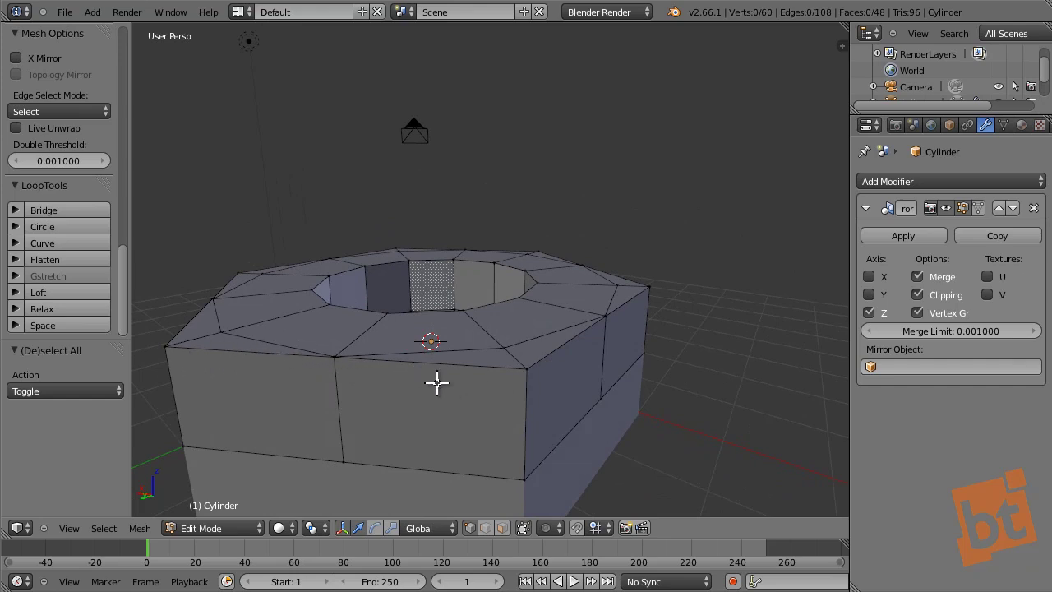
{"action": "right_click", "coordinate": [525, 367]}
{"action": "right_click", "coordinate": [175, 343], "text": "shift"}
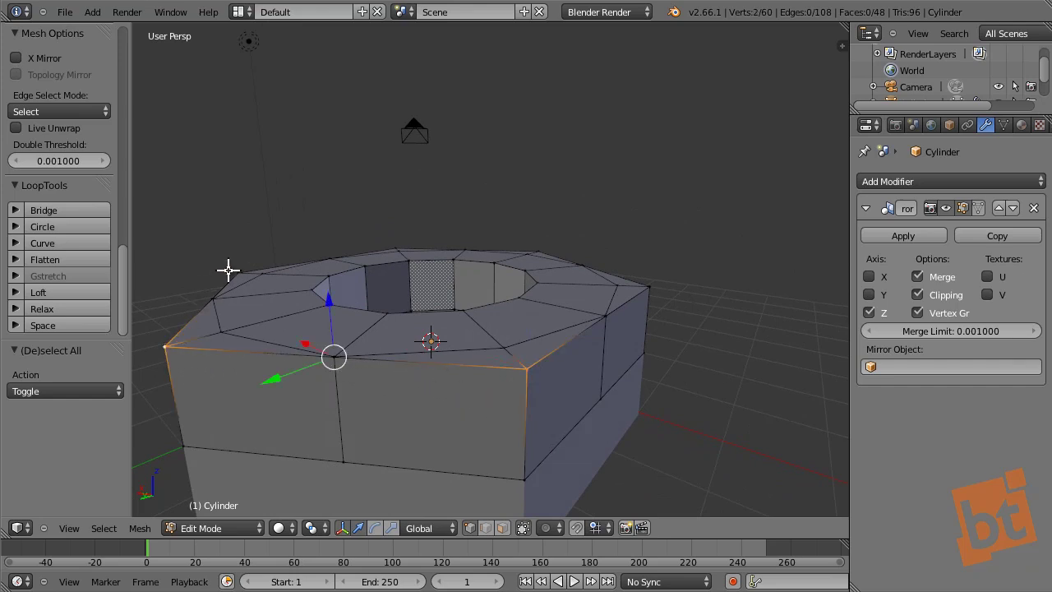
{"action": "right_click", "coordinate": [235, 271], "text": "shift"}
{"action": "middle_click_drag", "start_coordinate": [517, 252], "coordinate": [441, 169]}
{"action": "right_click", "coordinate": [414, 161], "text": "shift"}
{"action": "middle_click_drag", "start_coordinate": [551, 182], "coordinate": [621, 147]}
{"action": "right_click", "coordinate": [601, 140], "text": "shift"}
{"action": "right_click", "coordinate": [674, 308], "text": "shift"}
{"action": "middle_click_drag", "start_coordinate": [640, 404], "coordinate": [646, 347]}
{"action": "key", "text": "g"}
{"action": "key", "text": "z"}
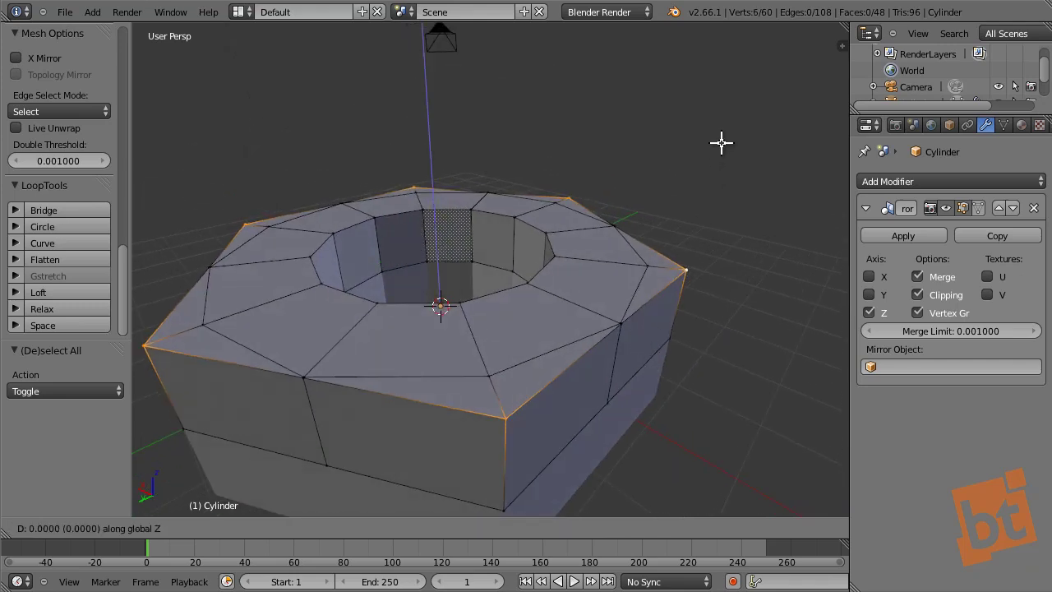
{"action": "left_click", "coordinate": [723, 282]}
{"action": "middle_click_drag", "start_coordinate": [723, 282], "coordinate": [526, 383]}
{"action": "scroll", "coordinate": [666, 298], "scroll_direction": "down", "scroll_amount": 3}
{"action": "key", "text": "a"}
- Return to Object Mode and add a Subdivision Surface modifier to the nut with 3 view subdivisions
{"action": "key", "text": "Tab"}
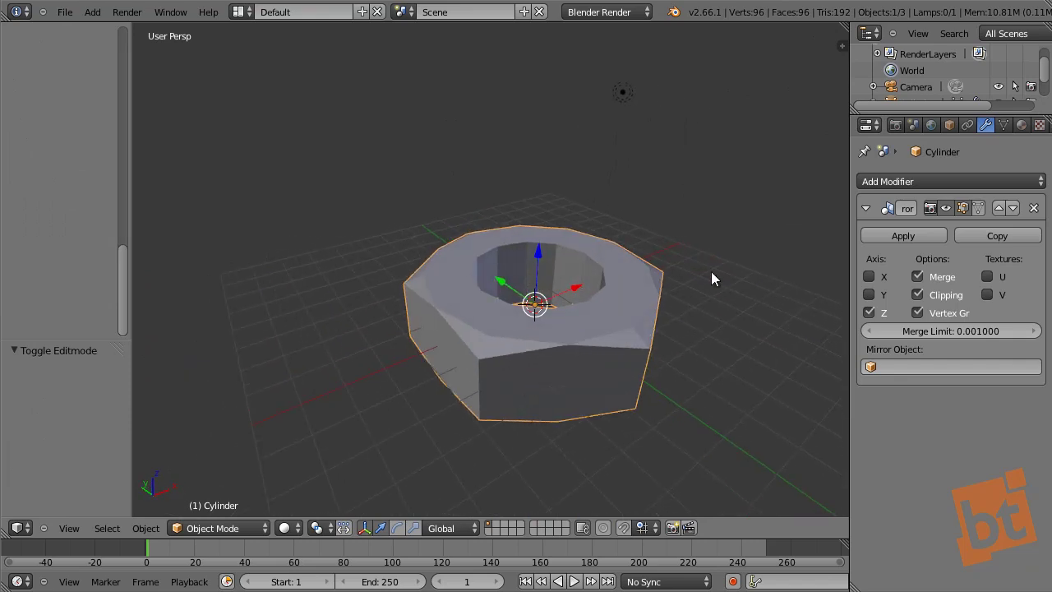
{"action": "left_click", "coordinate": [883, 181]}
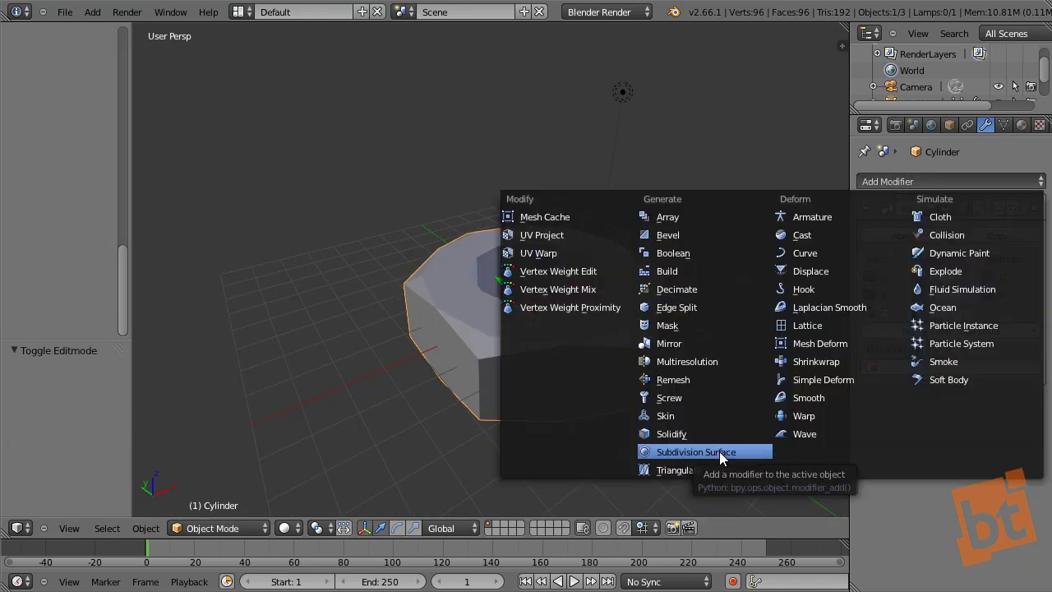
{"action": "left_click", "coordinate": [695, 451]}
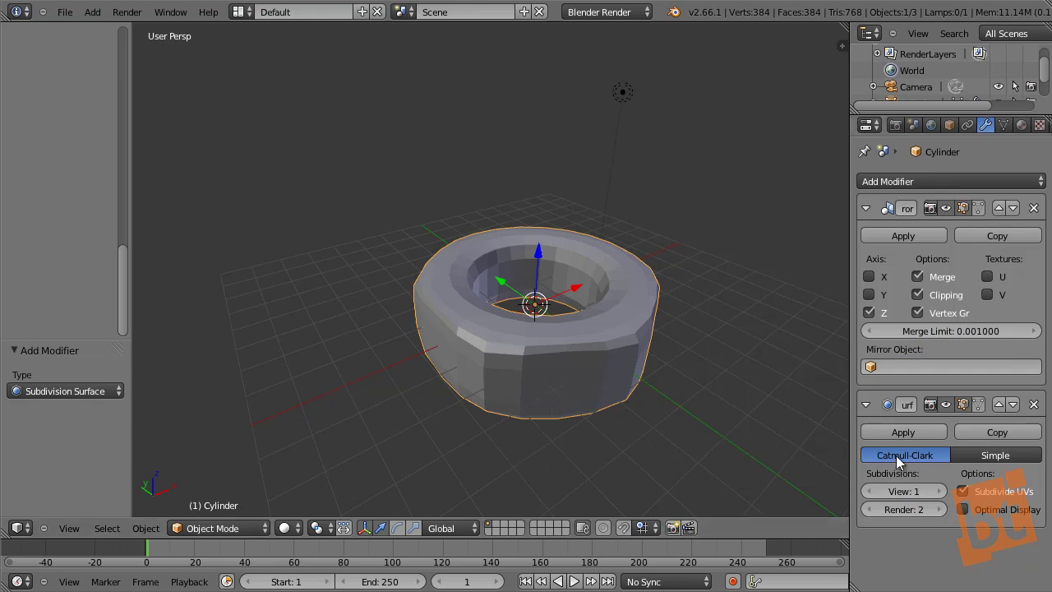
{"action": "left_click", "coordinate": [940, 490]}
{"action": "left_click", "coordinate": [941, 490]}
{"action": "middle_click_drag", "start_coordinate": [674, 387], "coordinate": [559, 378]}
{"action": "scroll", "coordinate": [542, 382], "scroll_direction": "up", "scroll_amount": 2}
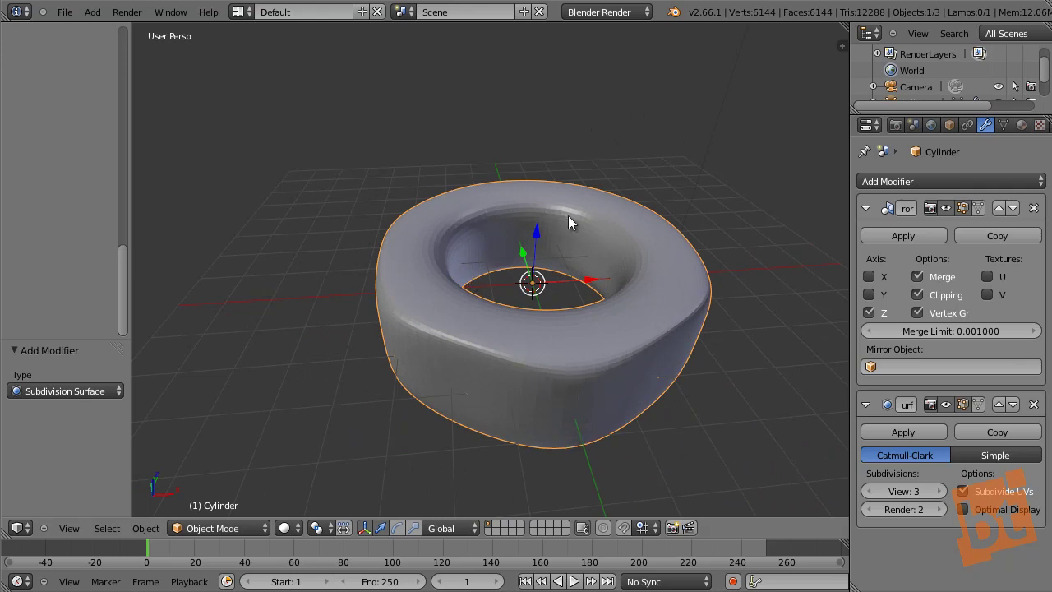
- Bevel the upper edge loop of the nut's hole with an offset of about 0.200 and 1 segment, and clear the selection
{"action": "key", "text": "Tab"}
{"action": "middle_click_drag", "start_coordinate": [592, 246], "coordinate": [671, 252]}
{"action": "scroll", "coordinate": [573, 232], "scroll_direction": "up", "scroll_amount": 4}
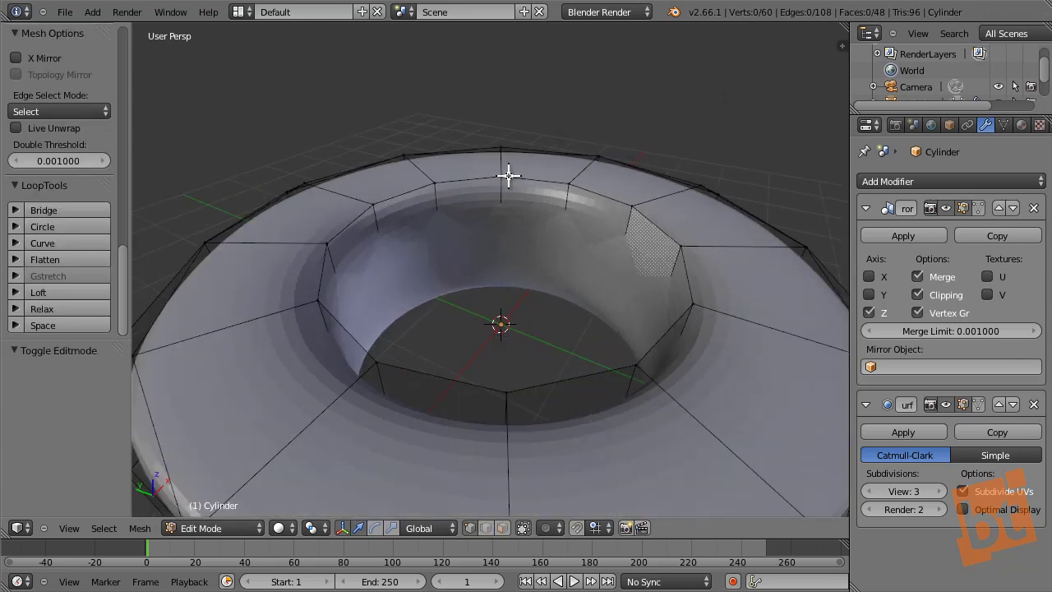
{"action": "right_click", "coordinate": [351, 221], "text": "alt"}
{"action": "middle_click_drag", "start_coordinate": [763, 298], "coordinate": [709, 316]}
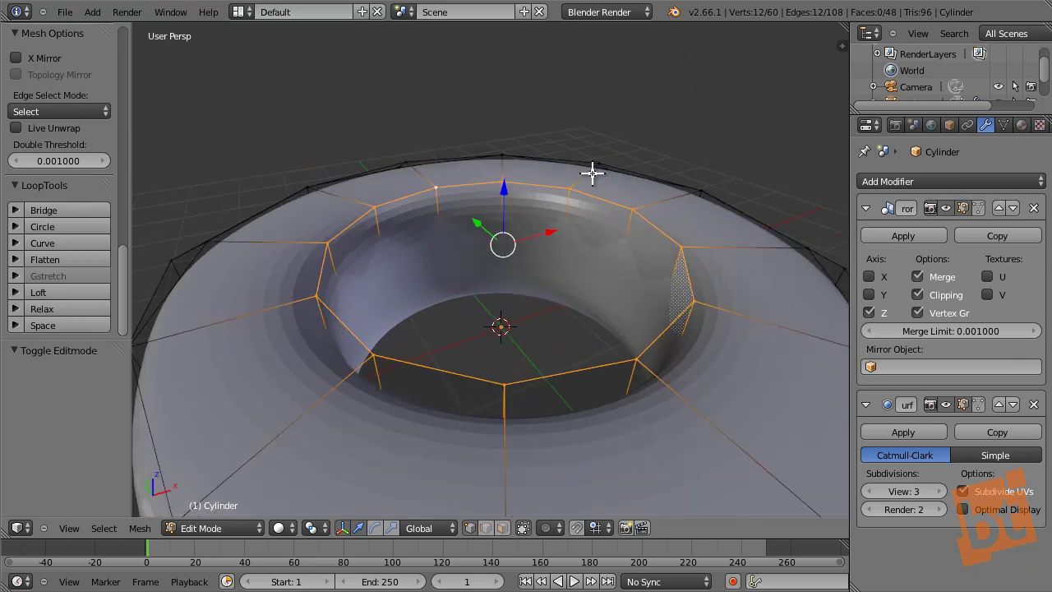
{"action": "key", "text": "w"}
{"action": "key", "text": "ctrl+b"}
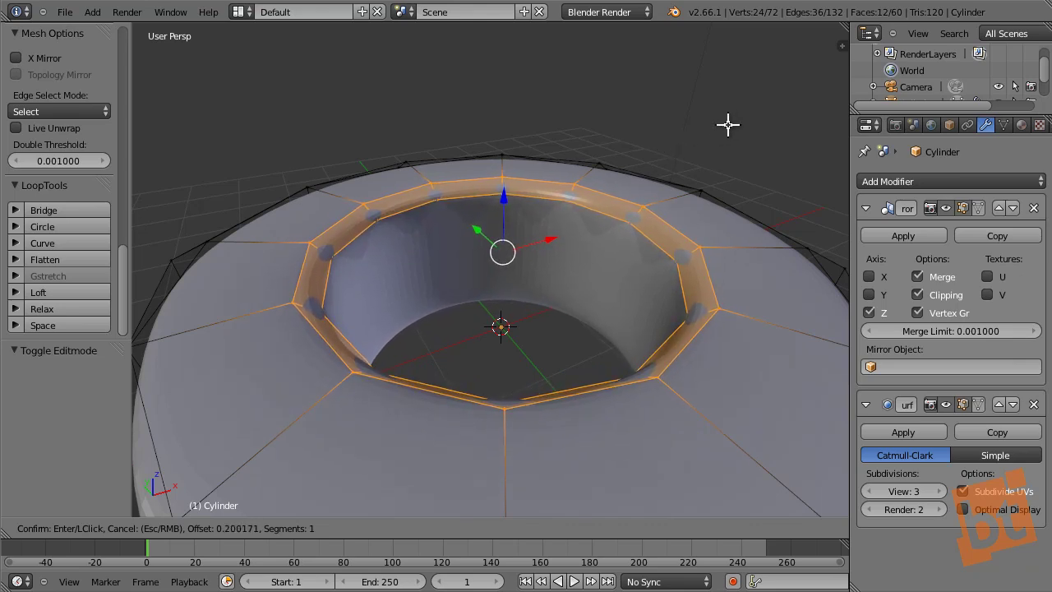
{"action": "key", "text": "ctrl"}
{"action": "left_click", "coordinate": [727, 124]}
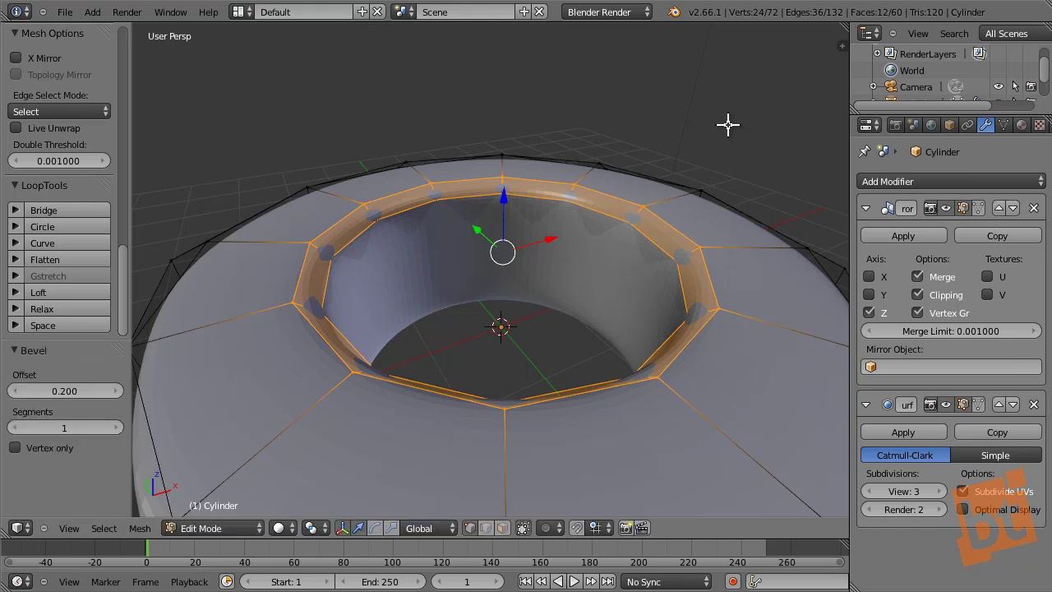
{"action": "key", "text": "a"}
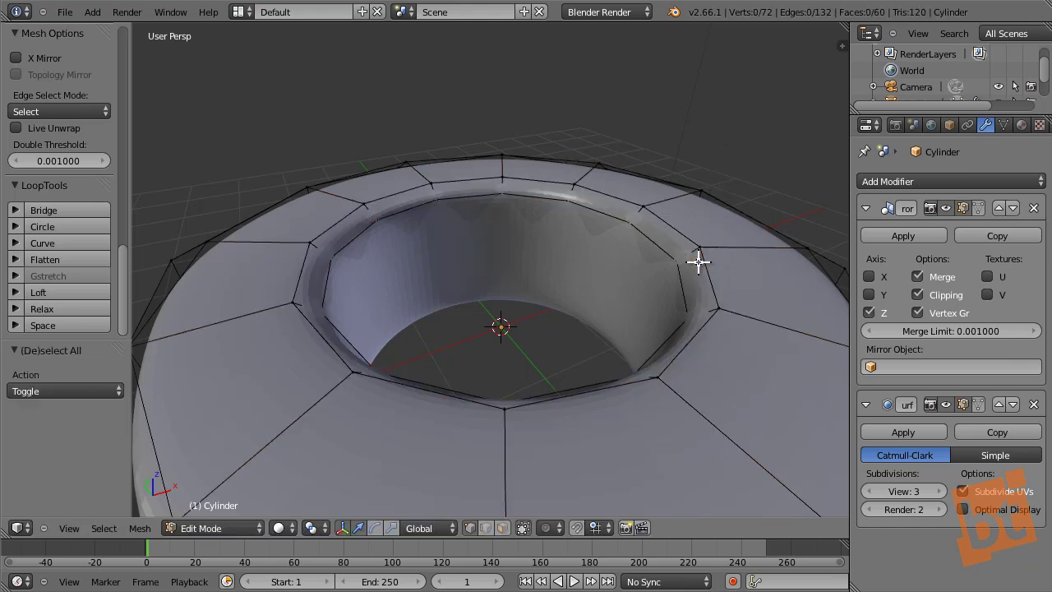
- Inset the two adjoining faces on one side of the nut with thickness 0.1073 and Boundary disabled
{"action": "scroll", "coordinate": [704, 288], "scroll_direction": "down", "scroll_amount": 3}
{"action": "middle_click_drag", "start_coordinate": [704, 288], "coordinate": [623, 332]}
{"action": "middle_click_drag", "start_coordinate": [703, 342], "coordinate": [515, 378]}
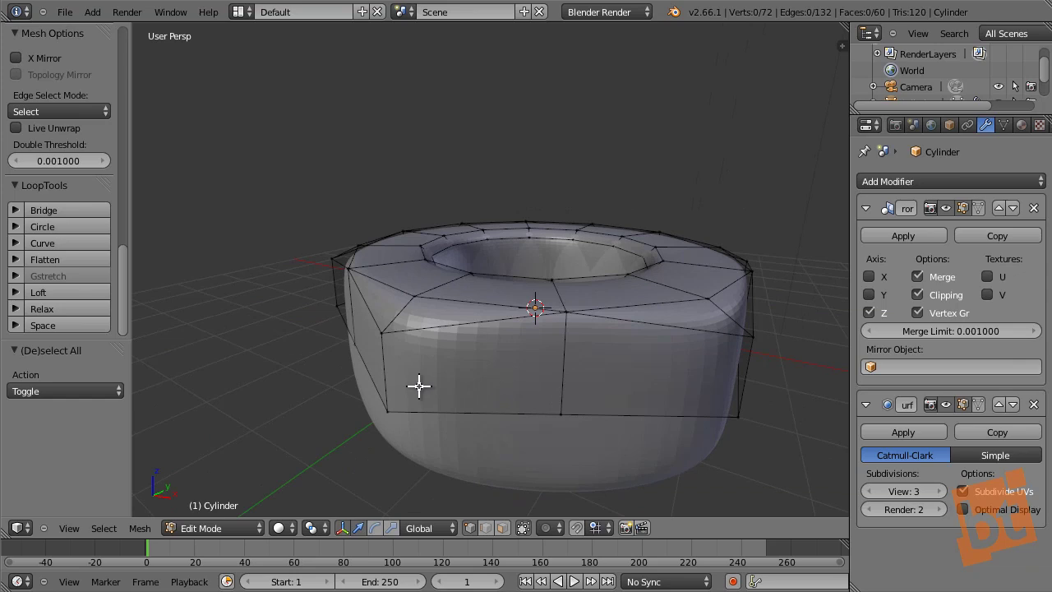
{"action": "key", "text": "ctrl+Tab"}
{"action": "left_click", "coordinate": [462, 392]}
{"action": "right_click", "coordinate": [483, 376]}
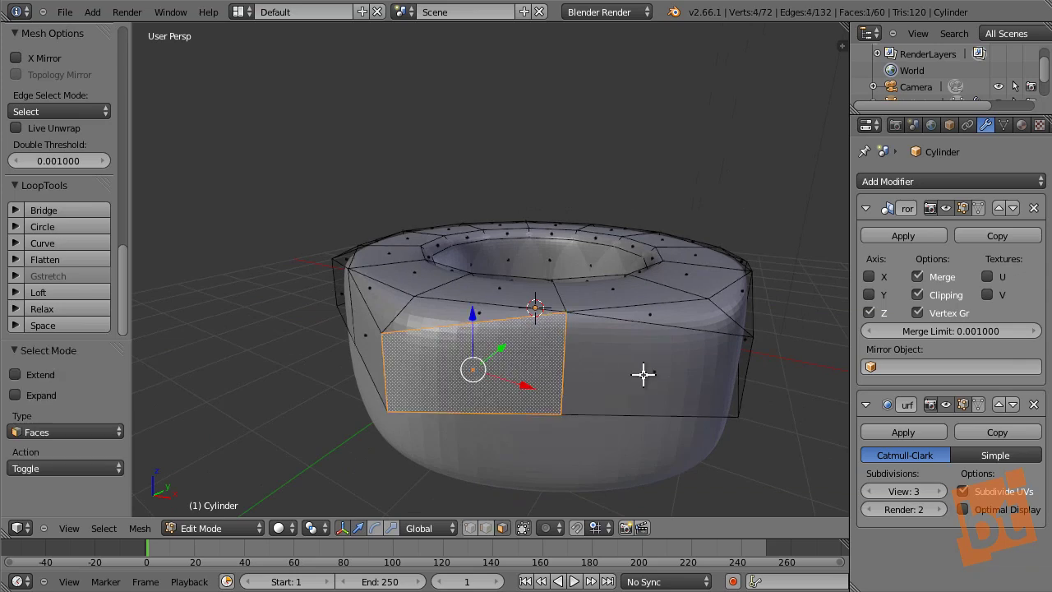
{"action": "right_click", "coordinate": [642, 374], "text": "shift"}
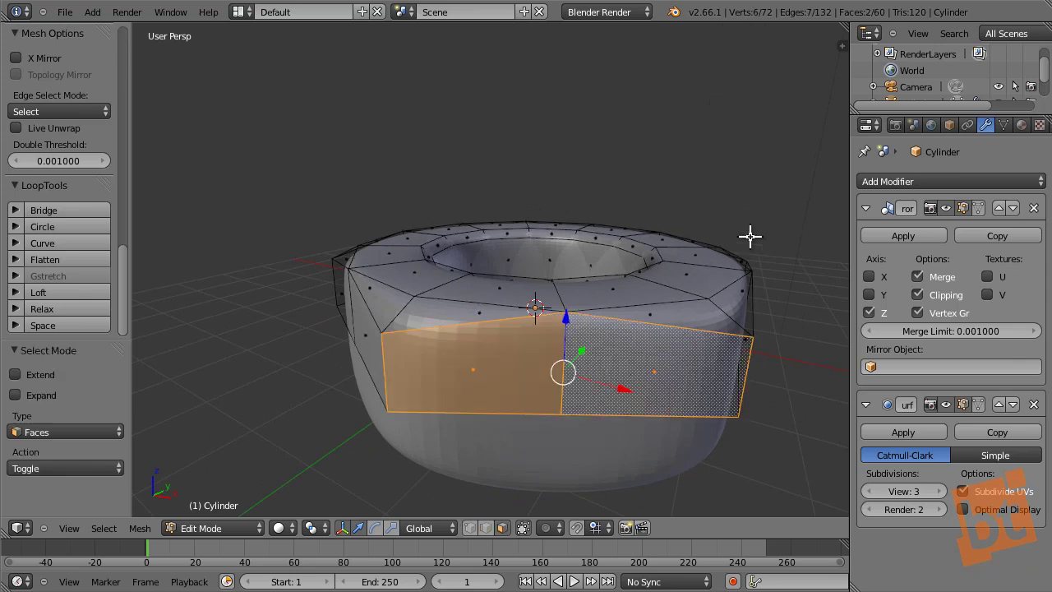
{"action": "key", "text": "i"}
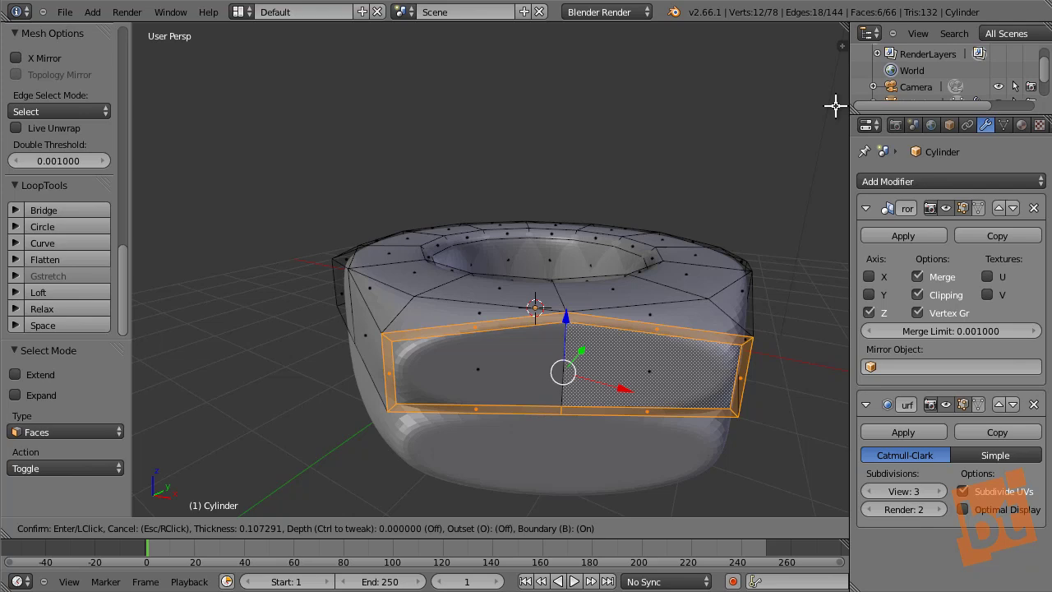
{"action": "left_click", "coordinate": [834, 105]}
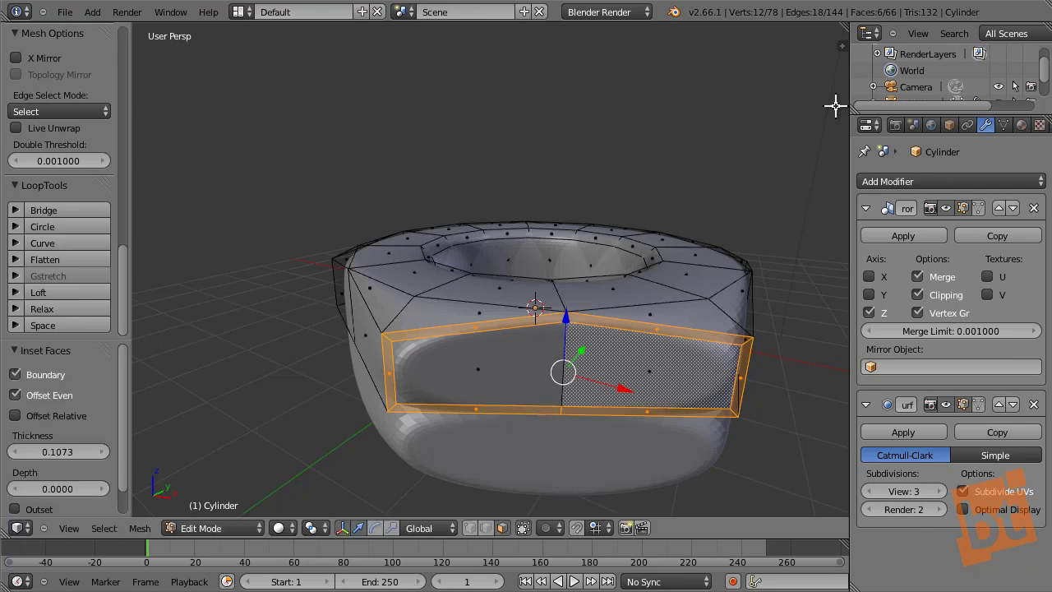
{"action": "left_click", "coordinate": [15, 376]}
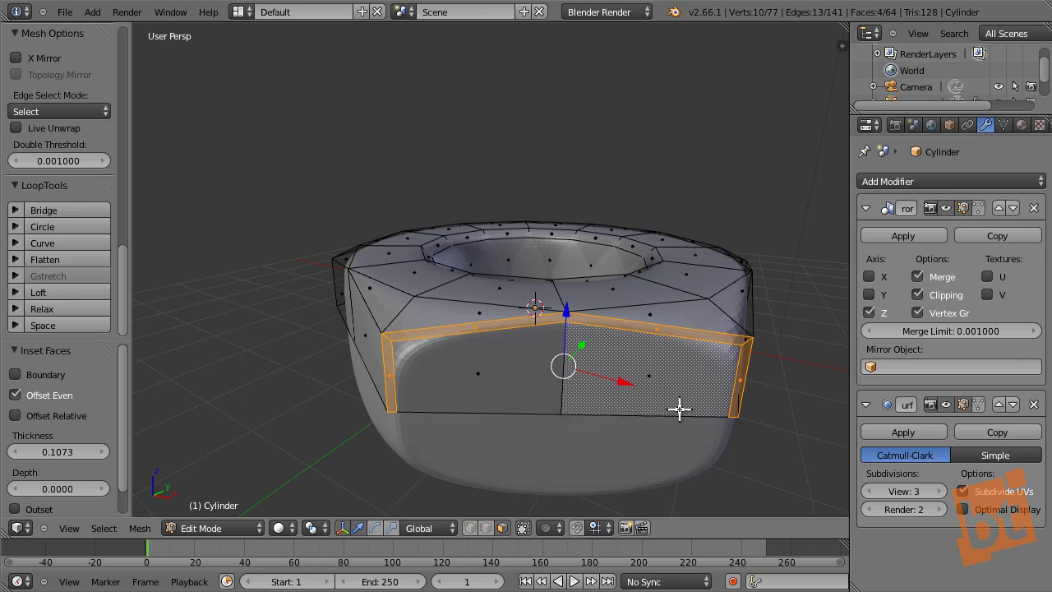
- Repeat the same inset on the two faces of the adjacent side of the nut
{"action": "middle_click_drag", "start_coordinate": [784, 370], "coordinate": [585, 341]}
{"action": "middle_click_drag", "start_coordinate": [707, 380], "coordinate": [565, 353], "text": "shift"}
{"action": "right_click", "coordinate": [596, 401]}
{"action": "right_click", "coordinate": [779, 403], "text": "shift"}
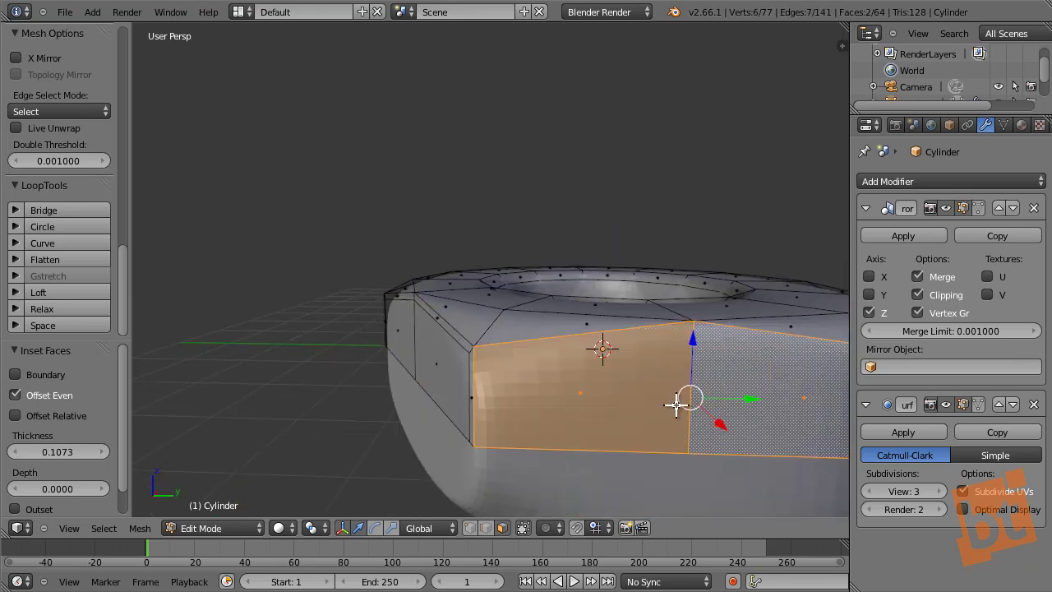
{"action": "middle_click_drag", "start_coordinate": [679, 406], "coordinate": [585, 427]}
{"action": "scroll", "coordinate": [585, 427], "scroll_direction": "down", "scroll_amount": 1}
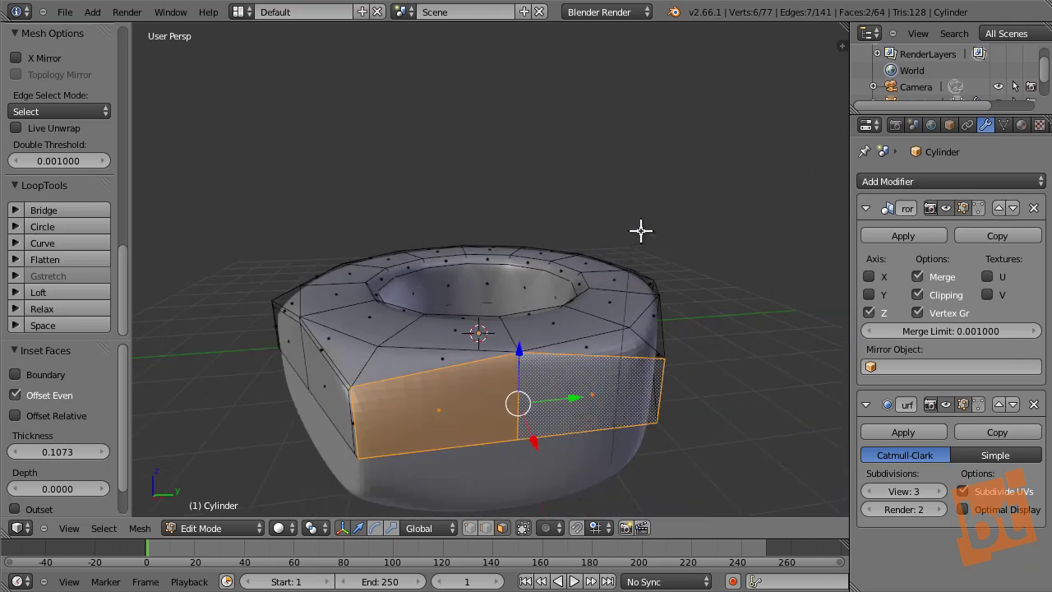
{"action": "key", "text": "shift+r"}
- Repeat the inset on the face pairs of the nut's third and fourth sides, one side at a time
{"action": "middle_click_drag", "start_coordinate": [703, 368], "coordinate": [465, 356]}
{"action": "right_click", "coordinate": [465, 356]}
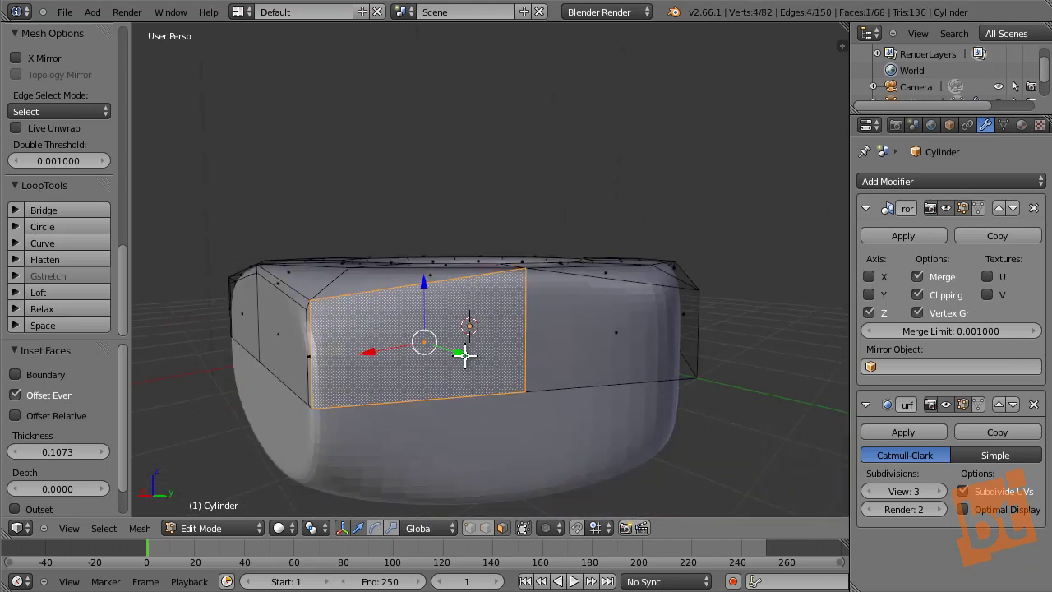
{"action": "right_click", "coordinate": [585, 348], "text": "shift"}
{"action": "key", "text": "shift+r"}
{"action": "middle_click_drag", "start_coordinate": [687, 228], "coordinate": [411, 289]}
{"action": "right_click", "coordinate": [495, 369]}
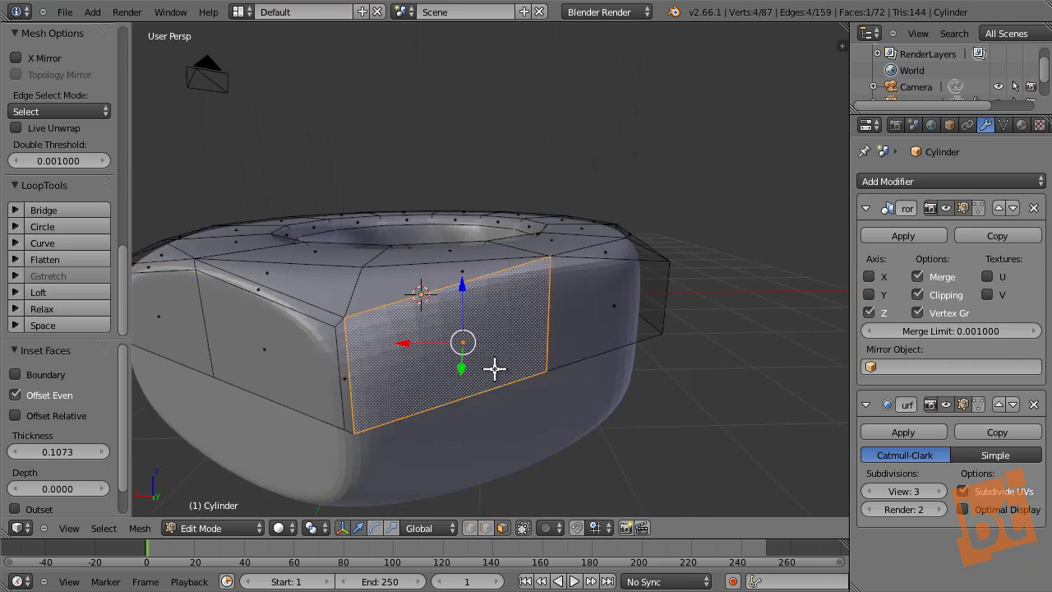
{"action": "right_click", "coordinate": [624, 307], "text": "shift"}
{"action": "key", "text": "shift+r"}
- Repeat the inset on the face pairs of the nut's two remaining sides, one side at a time
{"action": "middle_click_drag", "start_coordinate": [622, 304], "coordinate": [380, 337]}
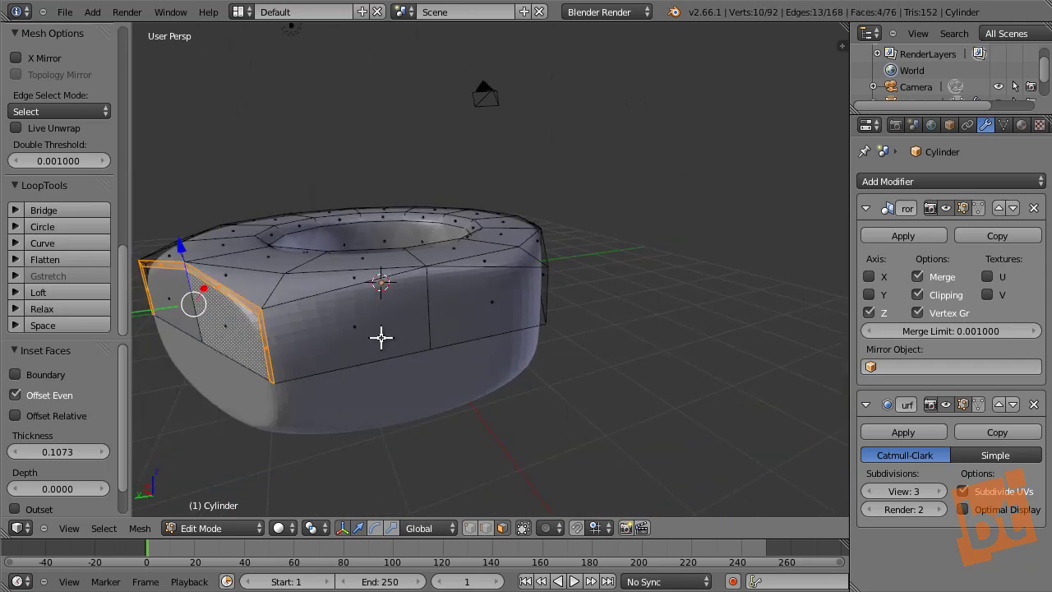
{"action": "right_click", "coordinate": [381, 337]}
{"action": "right_click", "coordinate": [472, 329], "text": "shift"}
{"action": "key", "text": "shift+r"}
{"action": "middle_click_drag", "start_coordinate": [699, 291], "coordinate": [635, 355]}
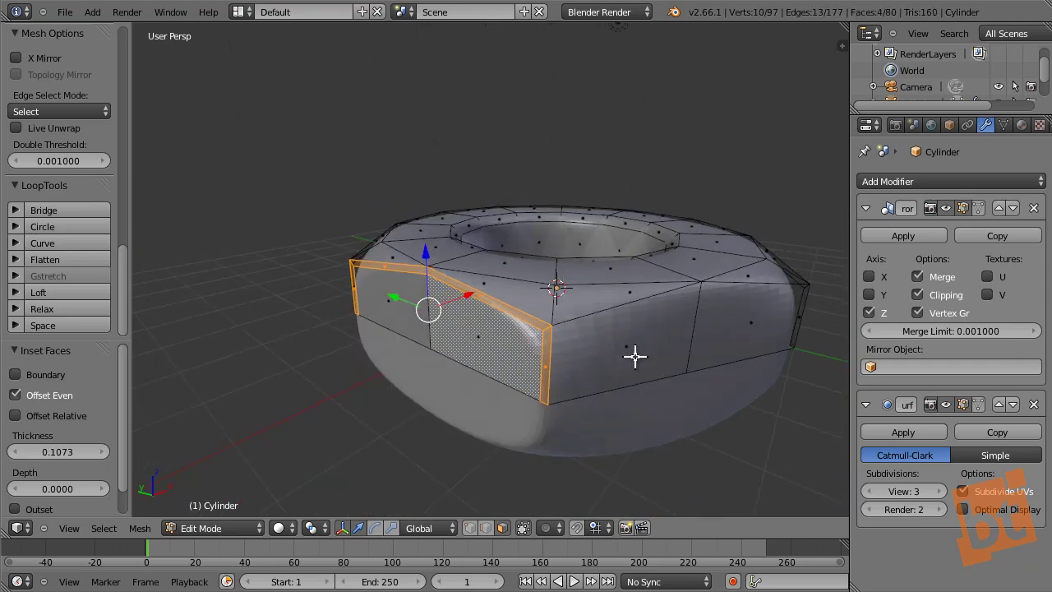
{"action": "right_click", "coordinate": [634, 354]}
{"action": "right_click", "coordinate": [735, 346], "text": "shift"}
{"action": "key", "text": "shift+r"}
- Clear the face selection and return to Object Mode to examine the smoothed nut
{"action": "middle_click_drag", "start_coordinate": [791, 251], "coordinate": [602, 321]}
{"action": "key", "text": "a"}
{"action": "scroll", "coordinate": [591, 298], "scroll_direction": "down", "scroll_amount": 3}
{"action": "key", "text": "Tab"}
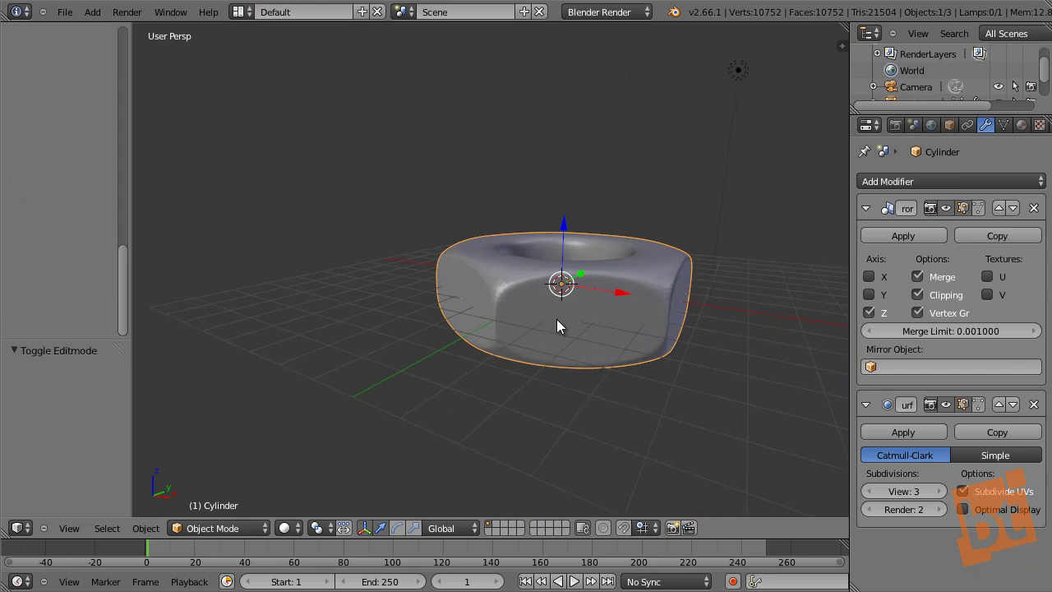
{"action": "scroll", "coordinate": [565, 308], "scroll_direction": "up", "scroll_amount": 2}
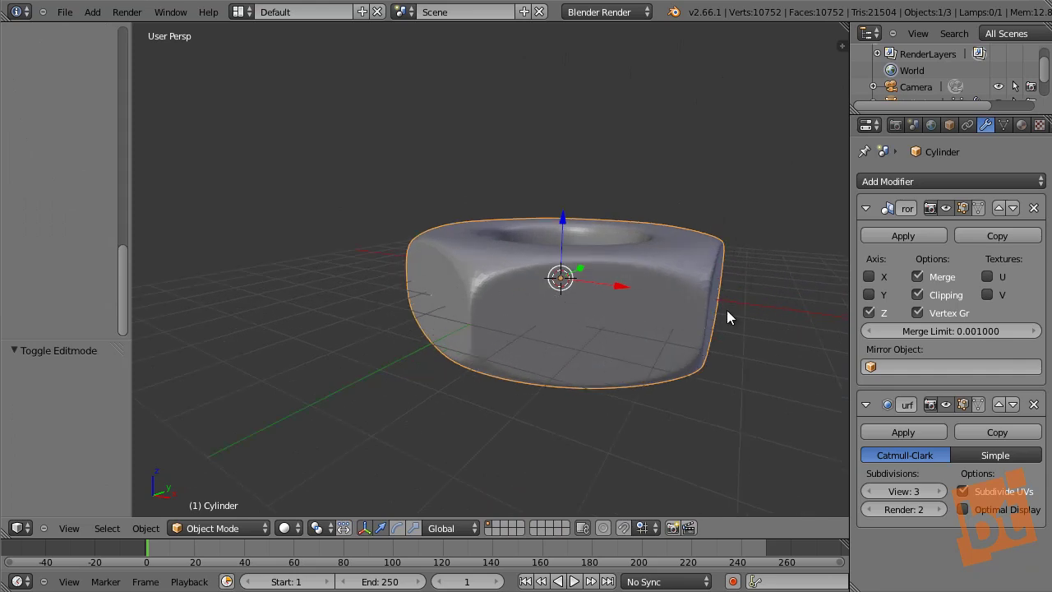
- Add an edge loop around the nut's top face and slide it close to the face's outer rim
{"action": "middle_click_drag", "start_coordinate": [621, 286], "coordinate": [538, 296]}
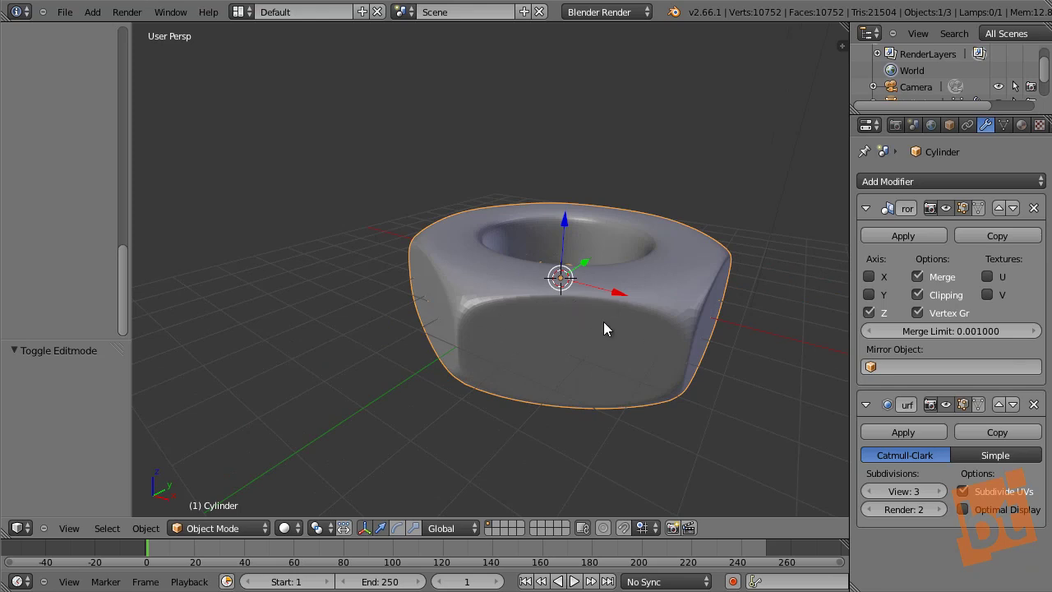
{"action": "middle_click_drag", "start_coordinate": [741, 304], "coordinate": [555, 315]}
{"action": "key", "text": "Tab"}
{"action": "scroll", "coordinate": [530, 283], "scroll_direction": "up", "scroll_amount": 5}
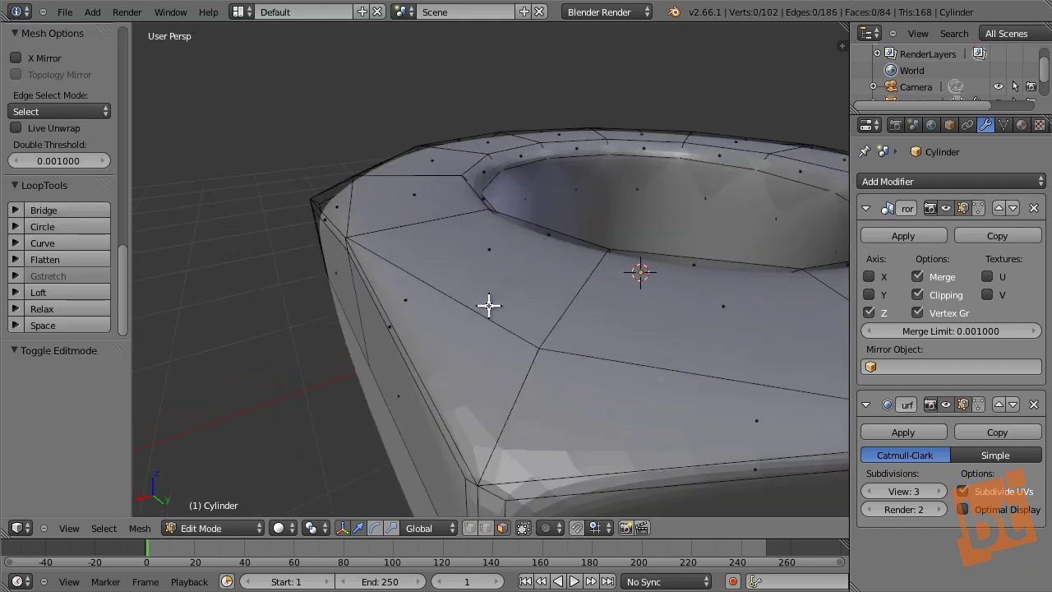
{"action": "middle_click_drag", "start_coordinate": [538, 312], "coordinate": [399, 209]}
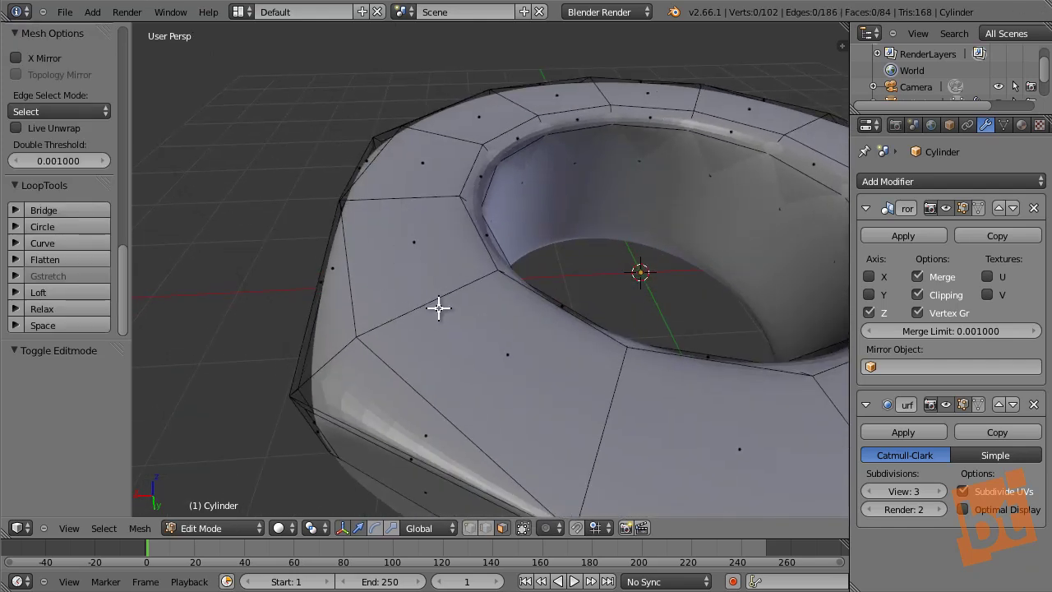
{"action": "key", "text": "ctrl+r"}
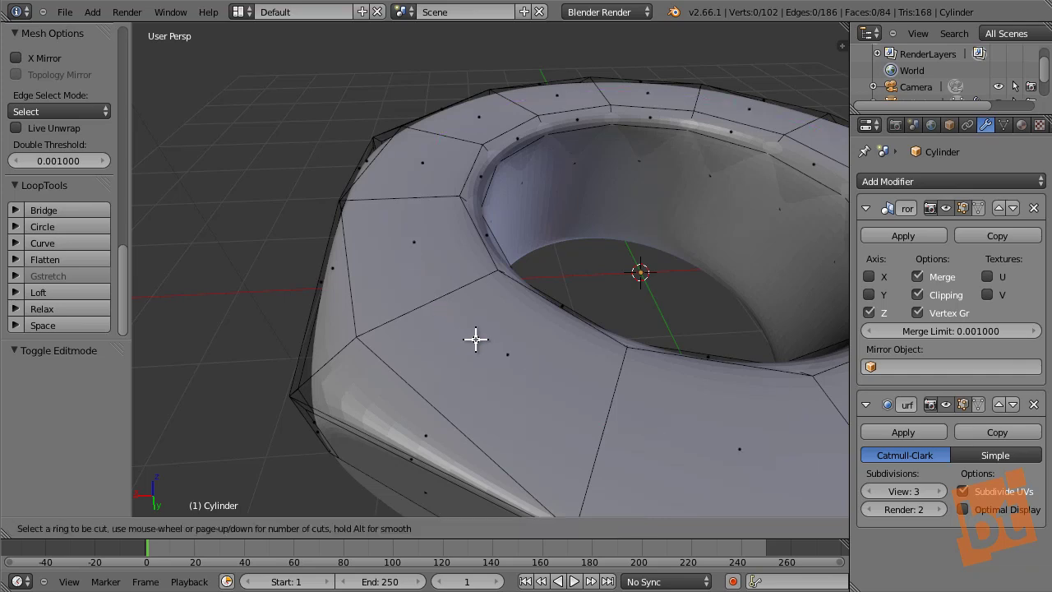
{"action": "left_click", "coordinate": [447, 311]}
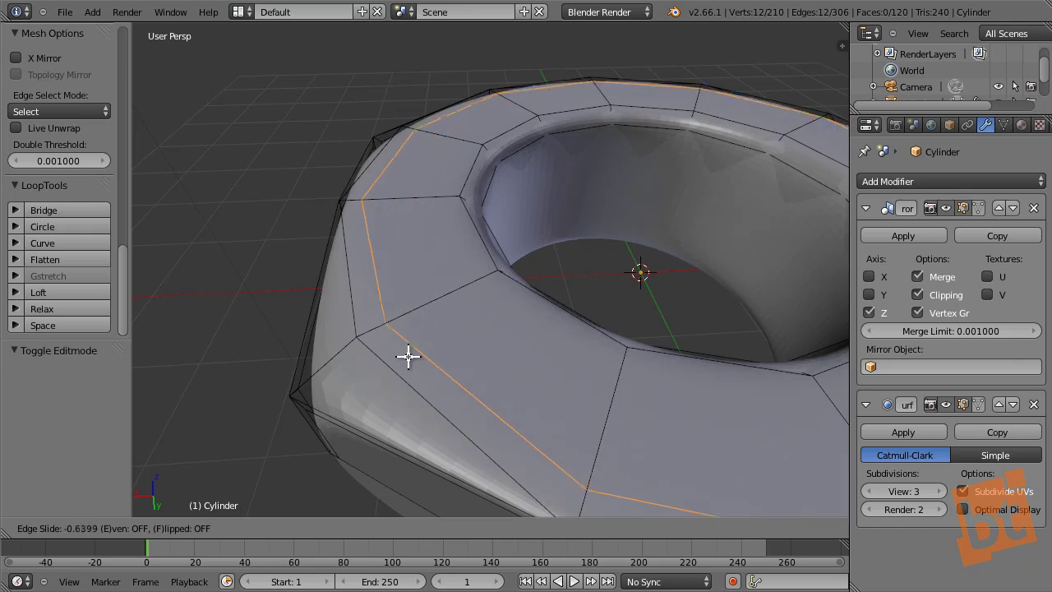
{"action": "left_click", "coordinate": [331, 413]}
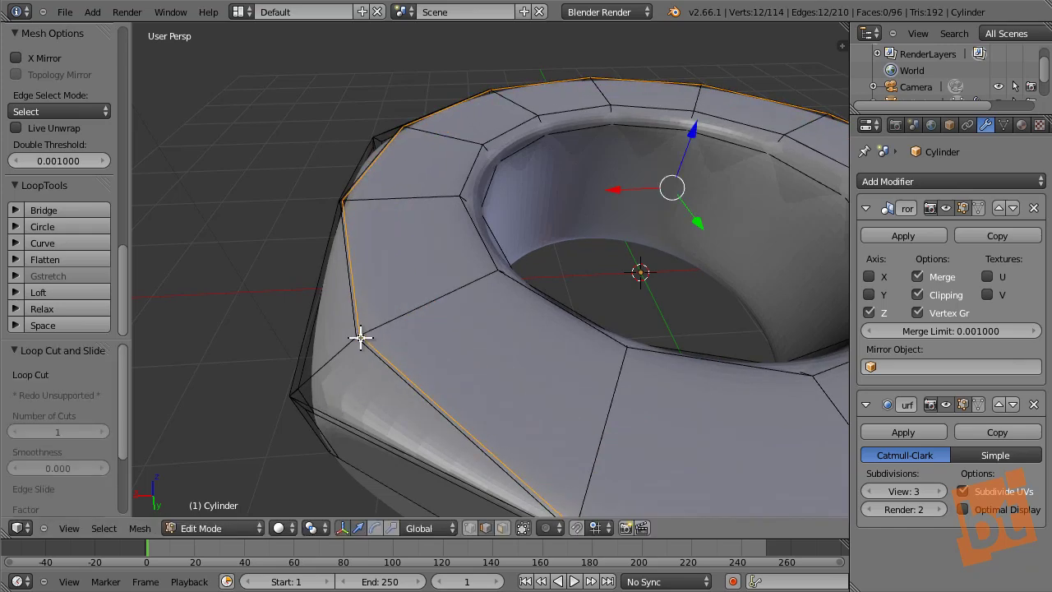
- Add a second edge loop on the top face close to the hole's rim, and check the smoothed nut in Object Mode
{"action": "key", "text": "ctrl+r"}
{"action": "left_click", "coordinate": [427, 304]}
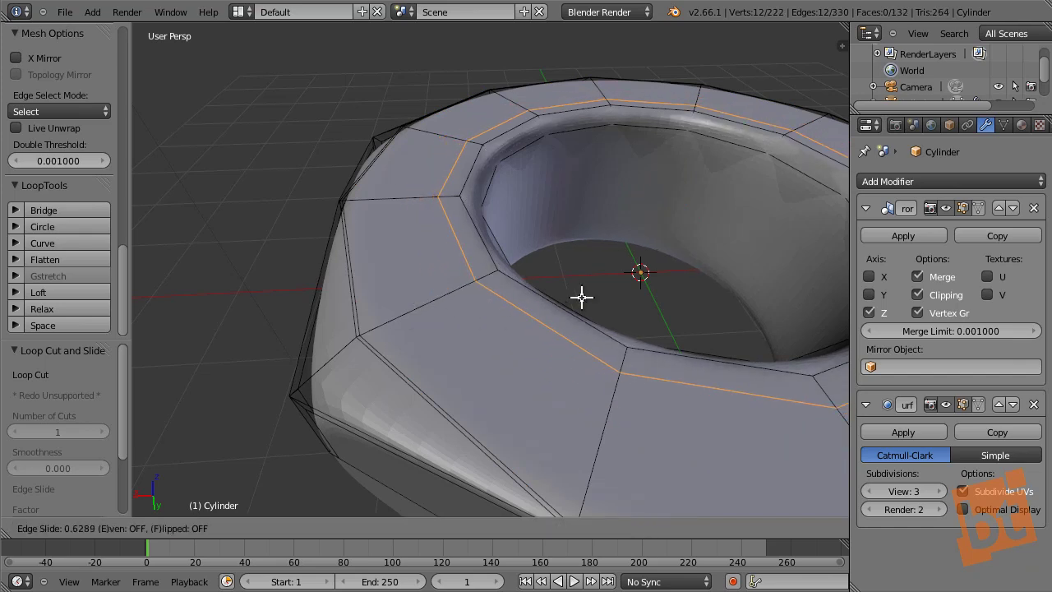
{"action": "left_click", "coordinate": [767, 198]}
{"action": "key", "text": "Tab"}
{"action": "scroll", "coordinate": [674, 238], "scroll_direction": "down", "scroll_amount": 5}
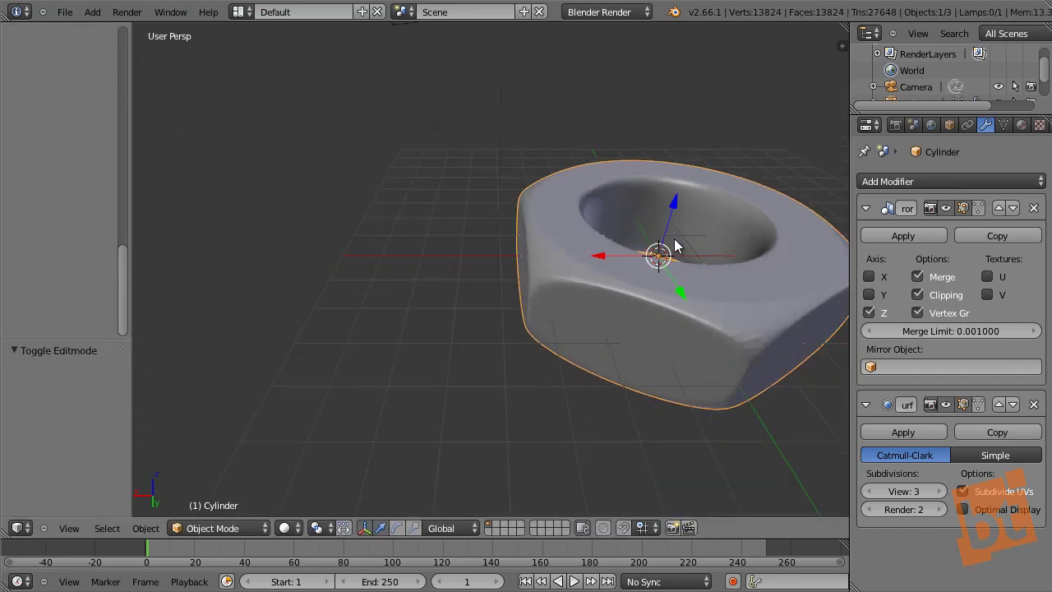
{"action": "middle_click_drag", "start_coordinate": [674, 245], "coordinate": [535, 328]}
{"action": "key", "text": "a"}
{"action": "scroll", "coordinate": [633, 306], "scroll_direction": "up", "scroll_amount": 3}
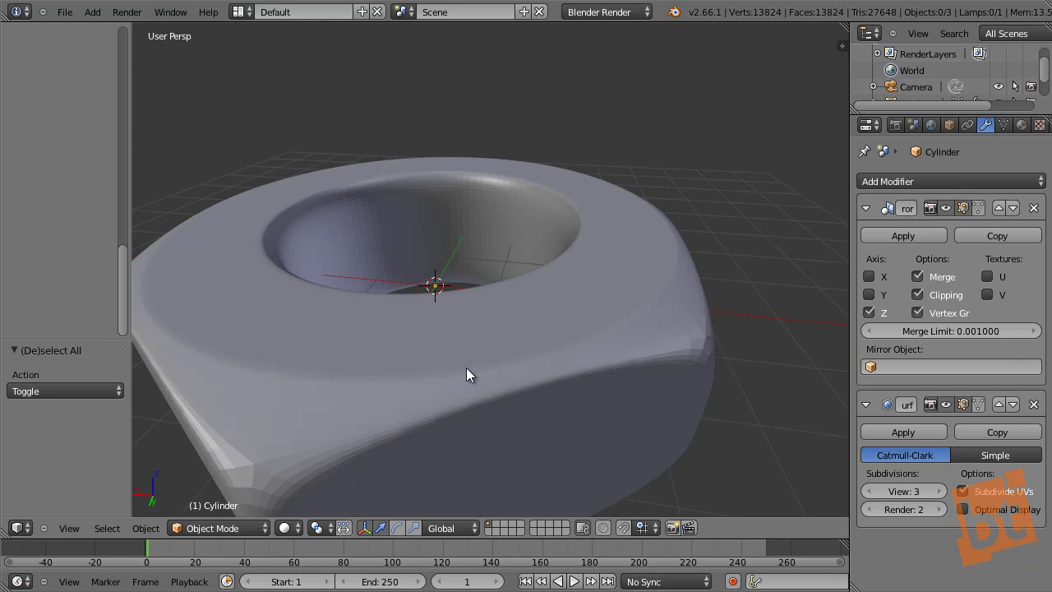
- Select the edge loop just inside the nut's hole in Edit Mode and examine the mesh around it
{"action": "key", "text": "Tab"}
{"action": "middle_click_drag", "start_coordinate": [428, 274], "coordinate": [310, 219]}
{"action": "scroll", "coordinate": [310, 218], "scroll_direction": "up", "scroll_amount": 4}
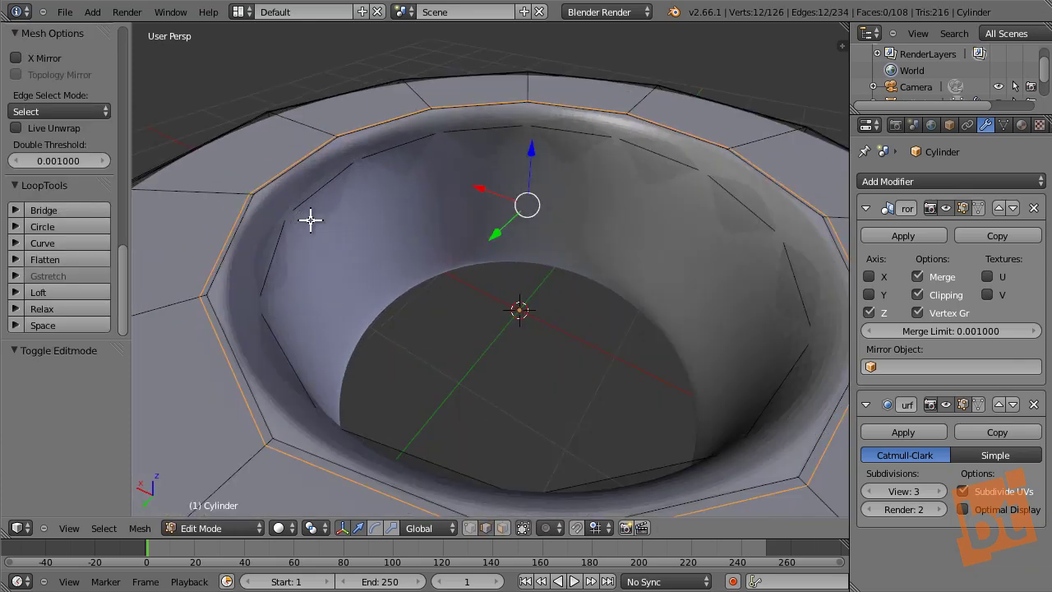
{"action": "right_click", "coordinate": [267, 241], "text": "alt"}
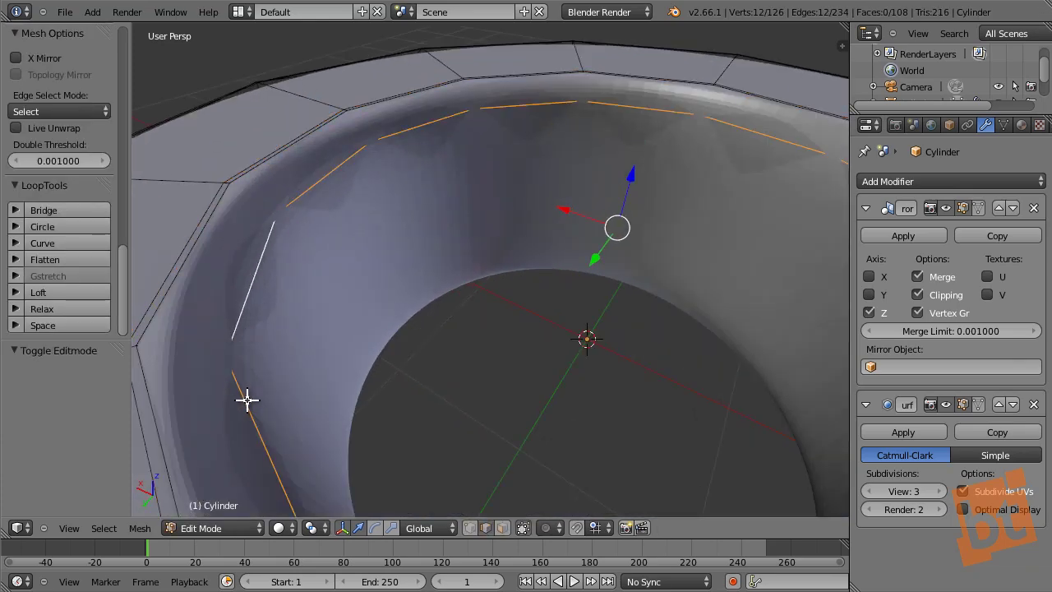
{"action": "scroll", "coordinate": [296, 225], "scroll_direction": "down", "scroll_amount": 3}
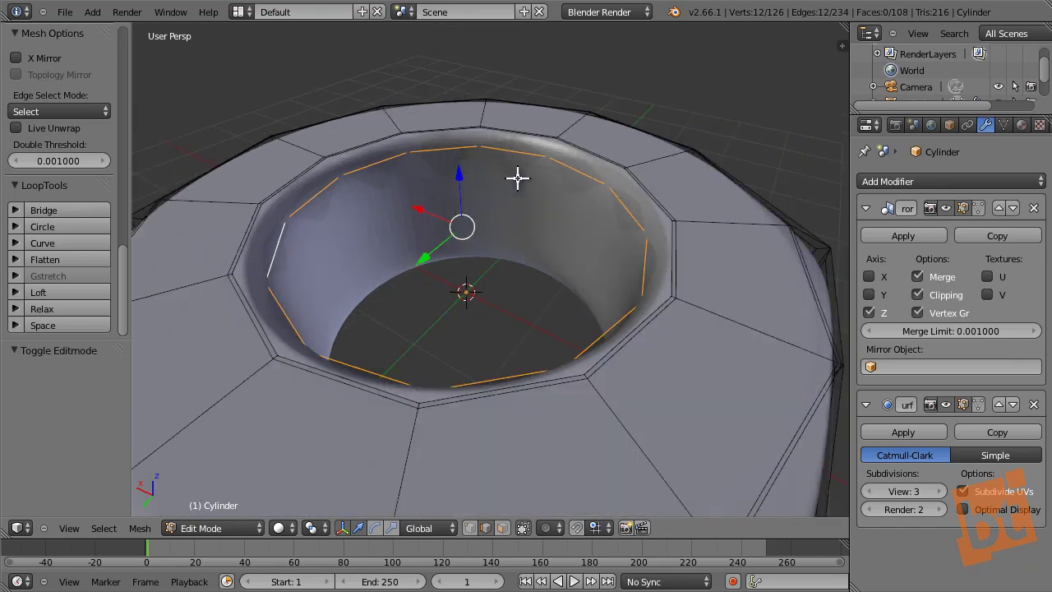
{"action": "middle_click_drag", "start_coordinate": [514, 228], "coordinate": [564, 188]}
{"action": "scroll", "coordinate": [564, 189], "scroll_direction": "down", "scroll_amount": 4}
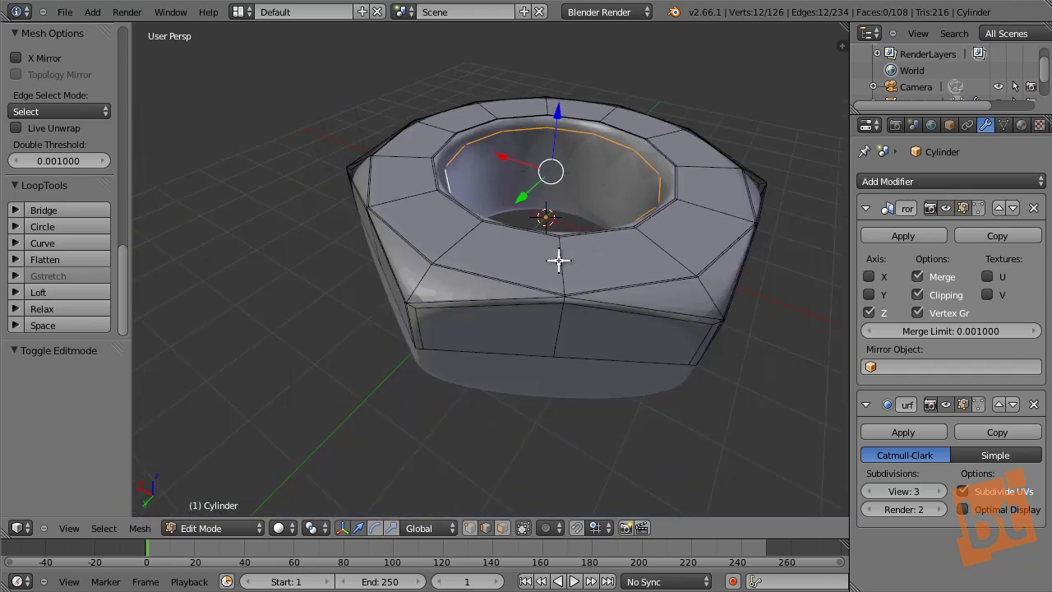
{"action": "middle_click_drag", "start_coordinate": [559, 260], "coordinate": [595, 327]}
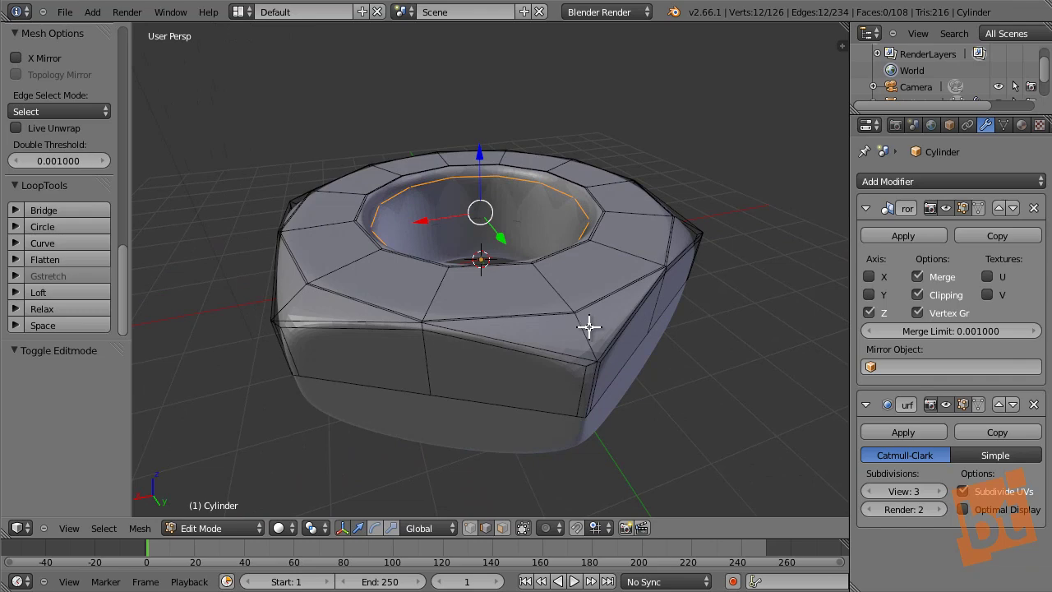
- Try an additional edge loop on the top face just inside the outer rim's support loop, and undo it
{"action": "scroll", "coordinate": [459, 321], "scroll_direction": "up", "scroll_amount": 2}
{"action": "scroll", "coordinate": [414, 301], "scroll_direction": "up", "scroll_amount": 2}
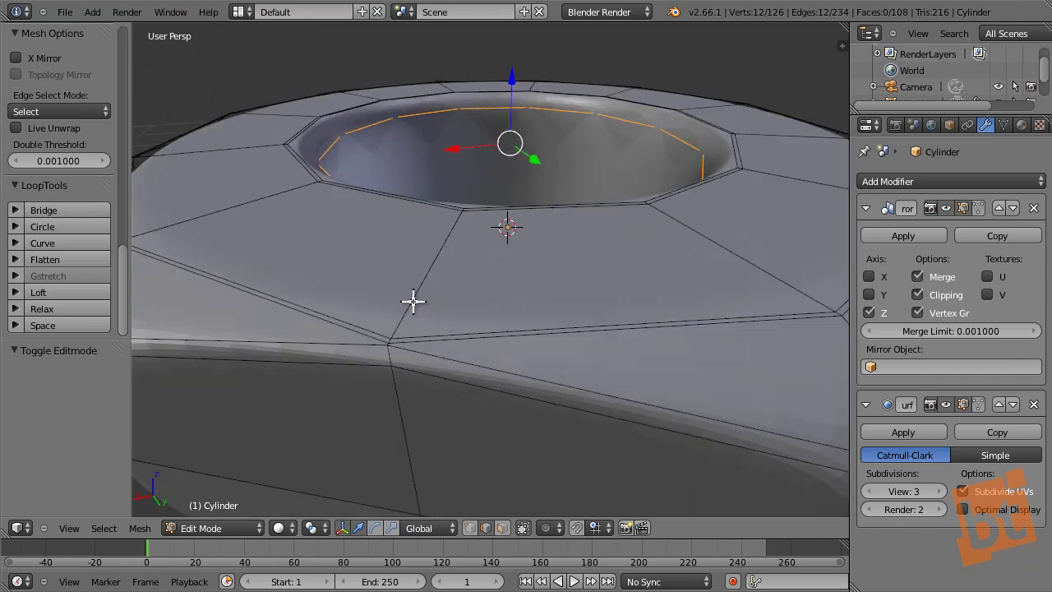
{"action": "key", "text": "ctrl+r"}
{"action": "left_click", "coordinate": [439, 267]}
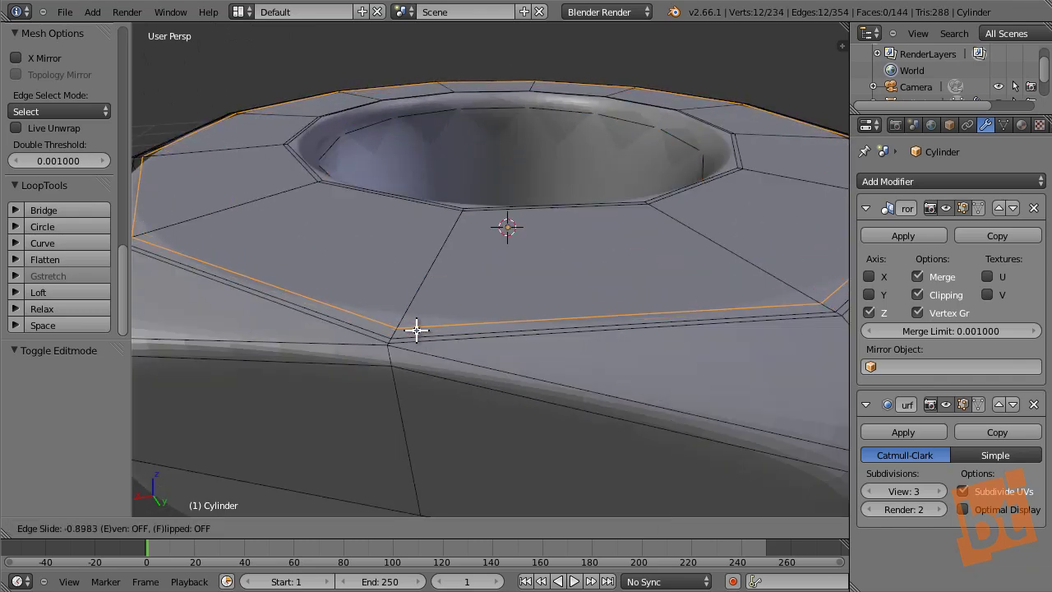
{"action": "left_click", "coordinate": [404, 317]}
{"action": "key", "text": "Tab"}
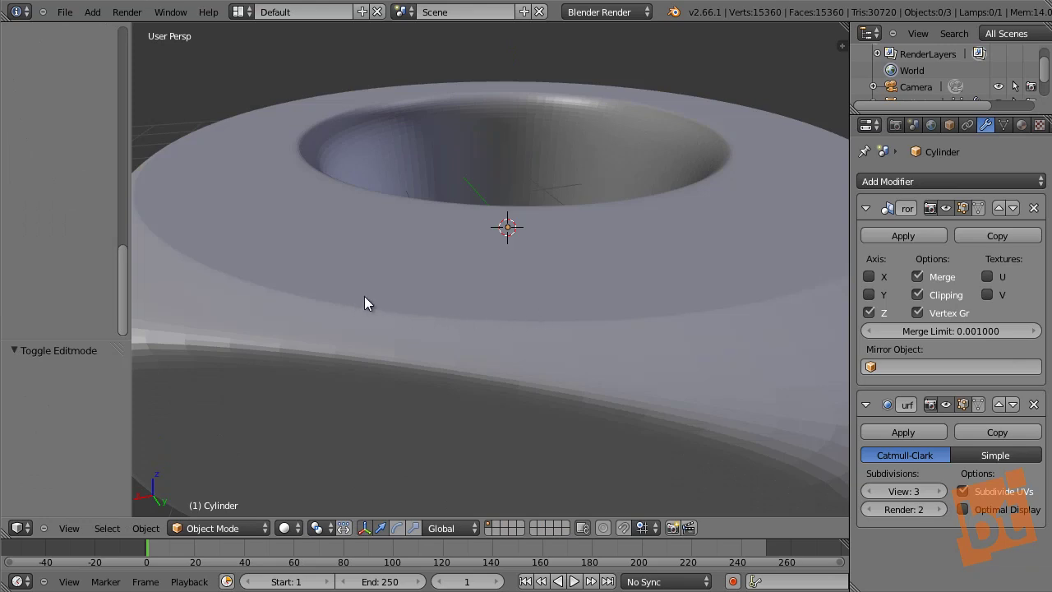
{"action": "scroll", "coordinate": [364, 302], "scroll_direction": "down", "scroll_amount": 4}
{"action": "key", "text": "Tab"}
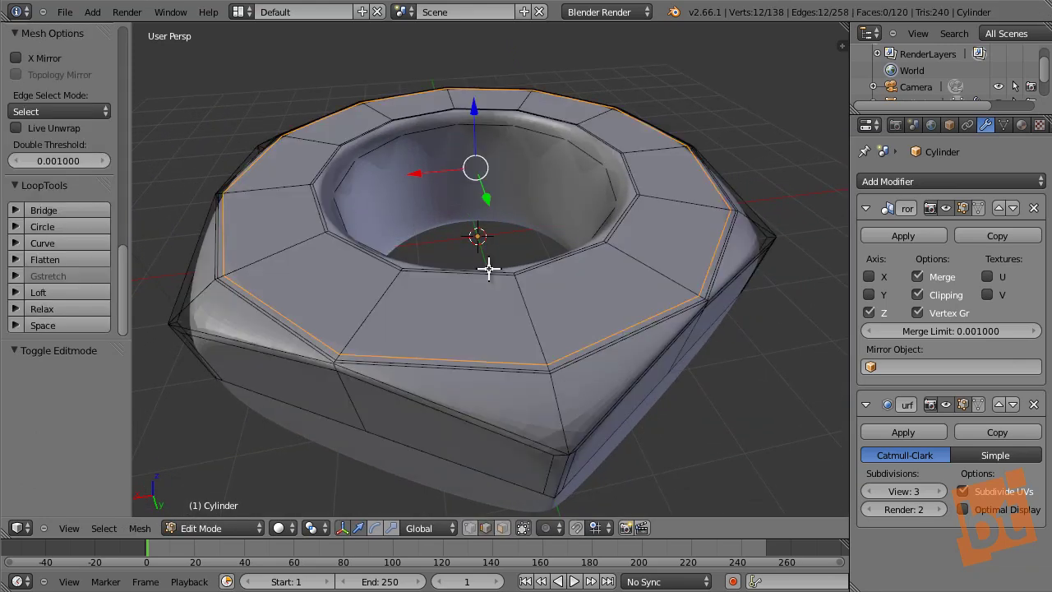
{"action": "key", "text": "ctrl+z"}
- Apply smooth shading to the whole nut in Object Mode and deselect it to check the surface
{"action": "key", "text": "Tab"}
{"action": "middle_click_drag", "start_coordinate": [400, 339], "coordinate": [424, 313]}
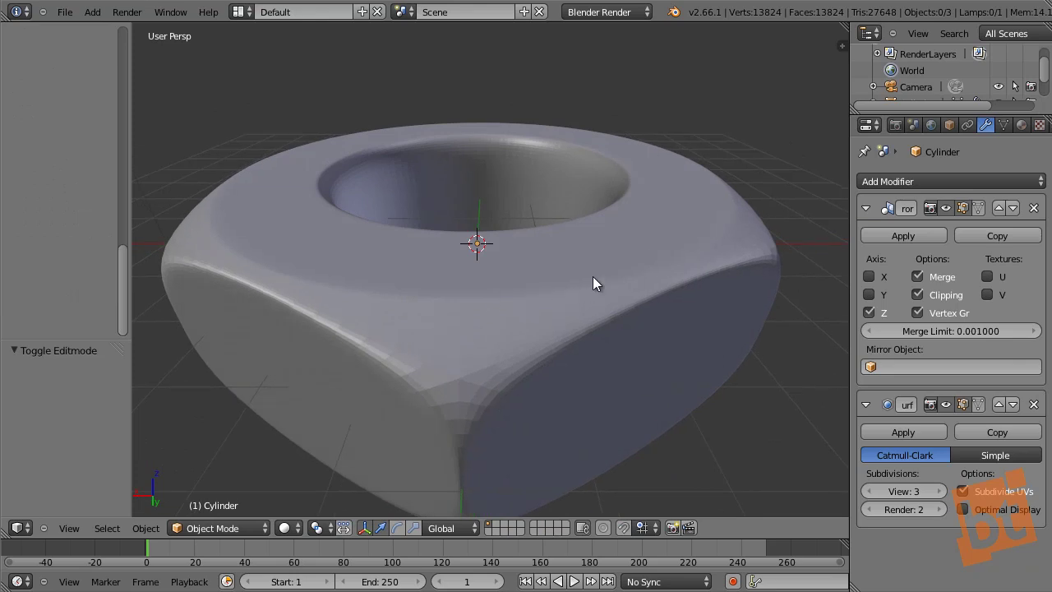
{"action": "middle_click_drag", "start_coordinate": [531, 294], "coordinate": [535, 263]}
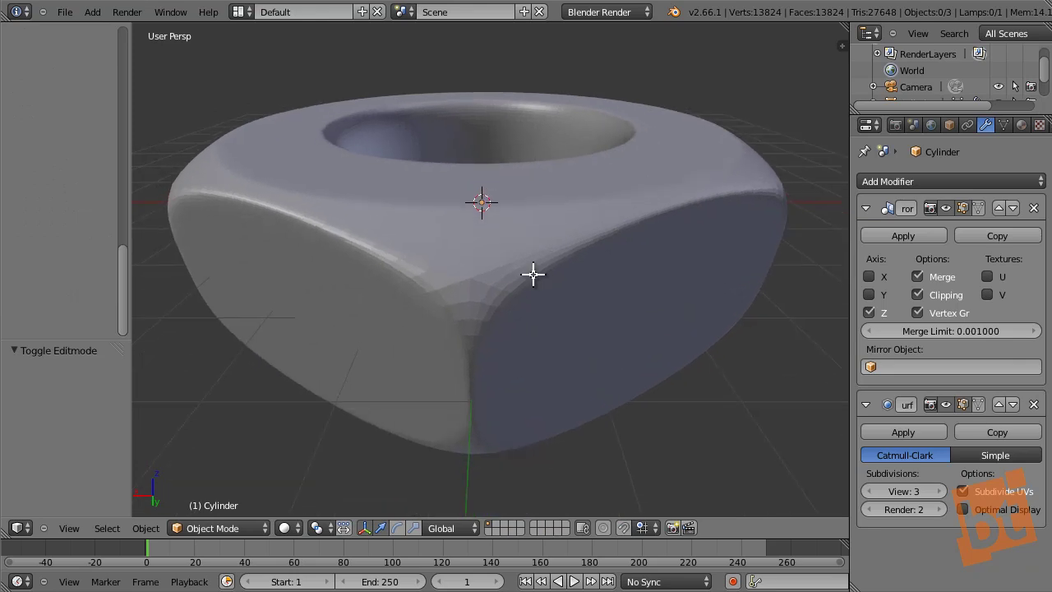
{"action": "key", "text": "Tab"}
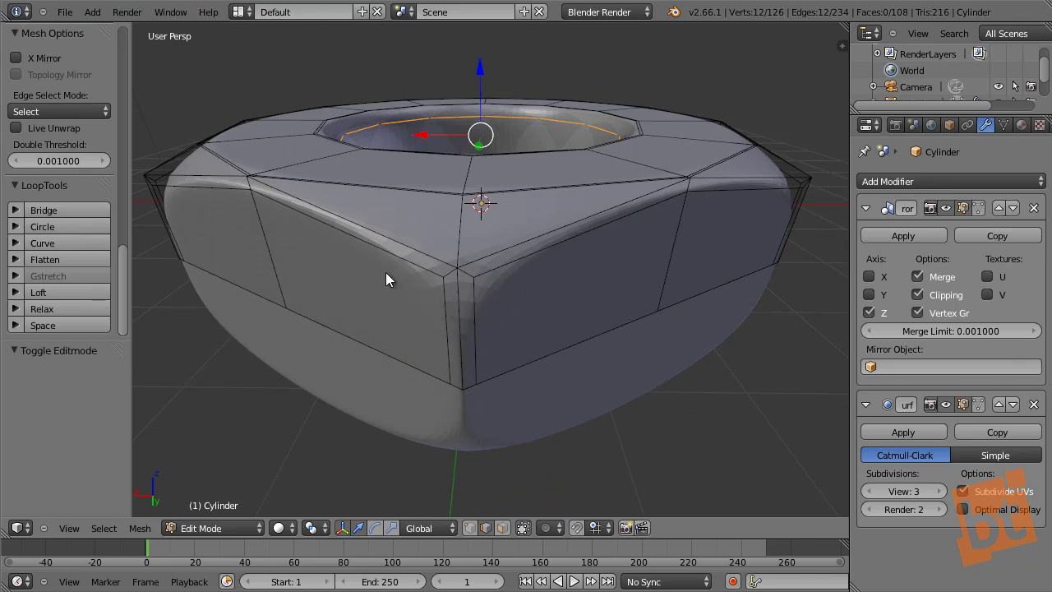
{"action": "key", "text": "Tab"}
{"action": "left_click_drag", "start_coordinate": [121, 285], "coordinate": [123, 39]}
{"action": "middle_click_drag", "start_coordinate": [53, 236], "coordinate": [45, 194]}
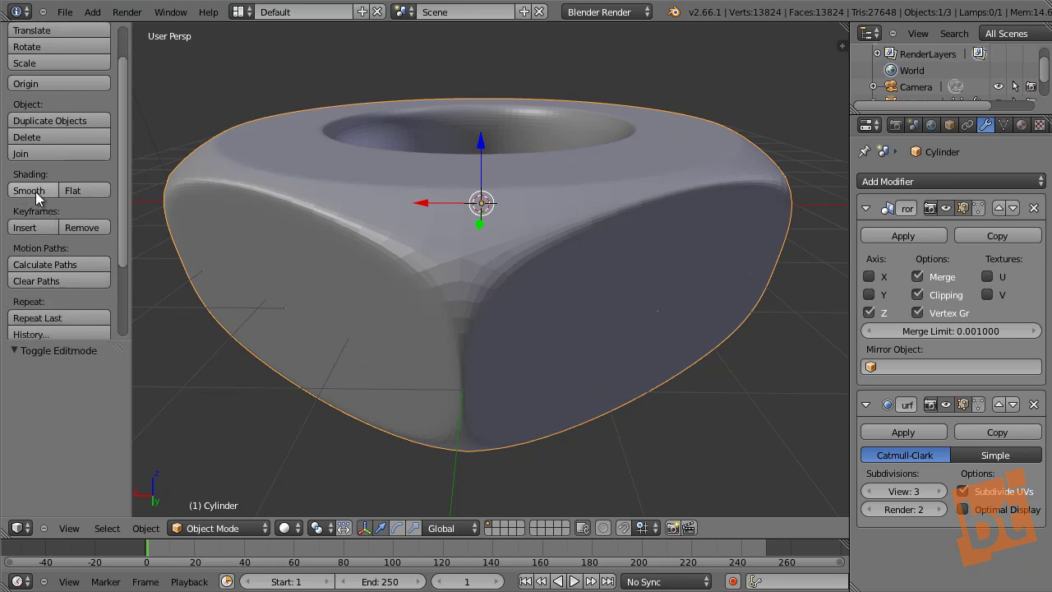
{"action": "left_click", "coordinate": [35, 191]}
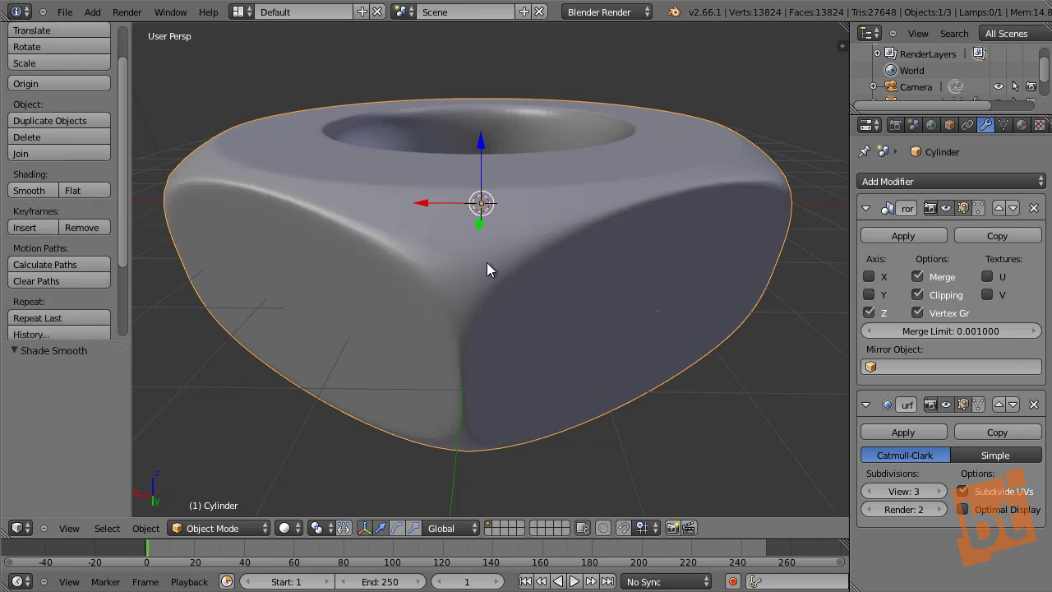
{"action": "scroll", "coordinate": [605, 266], "scroll_direction": "down", "scroll_amount": 4}
{"action": "key", "text": "a"}
{"action": "middle_click_drag", "start_coordinate": [605, 267], "coordinate": [549, 300]}
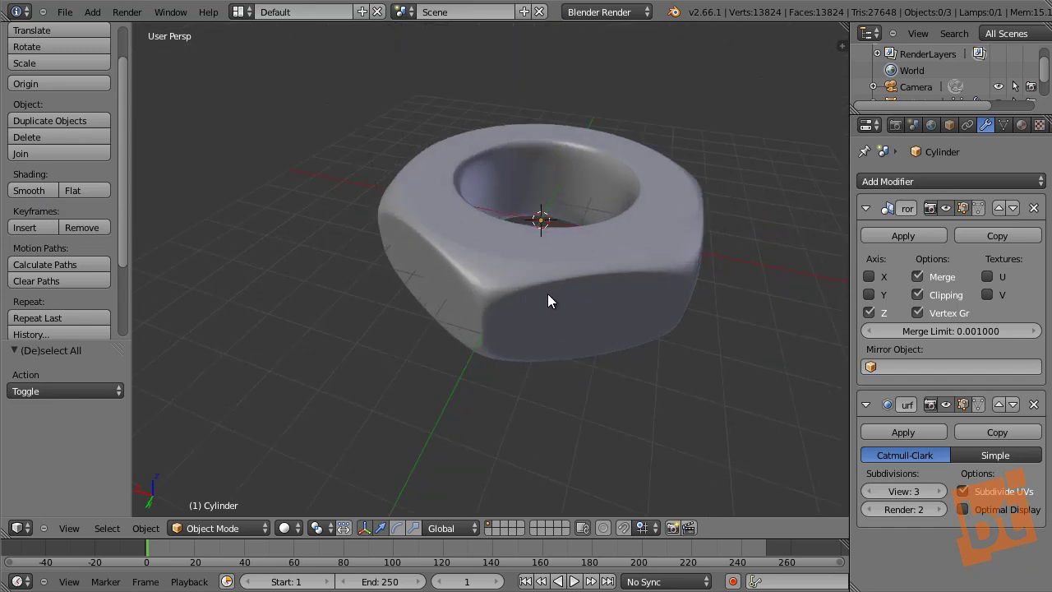
- Add a horizontal edge loop around the nut's side faces, slide it up near their upper edge, and inspect the nut in Object Mode
{"action": "scroll", "coordinate": [443, 287], "scroll_direction": "up", "scroll_amount": 3}
{"action": "scroll", "coordinate": [523, 307], "scroll_direction": "up", "scroll_amount": 3}
{"action": "key", "text": "Tab"}
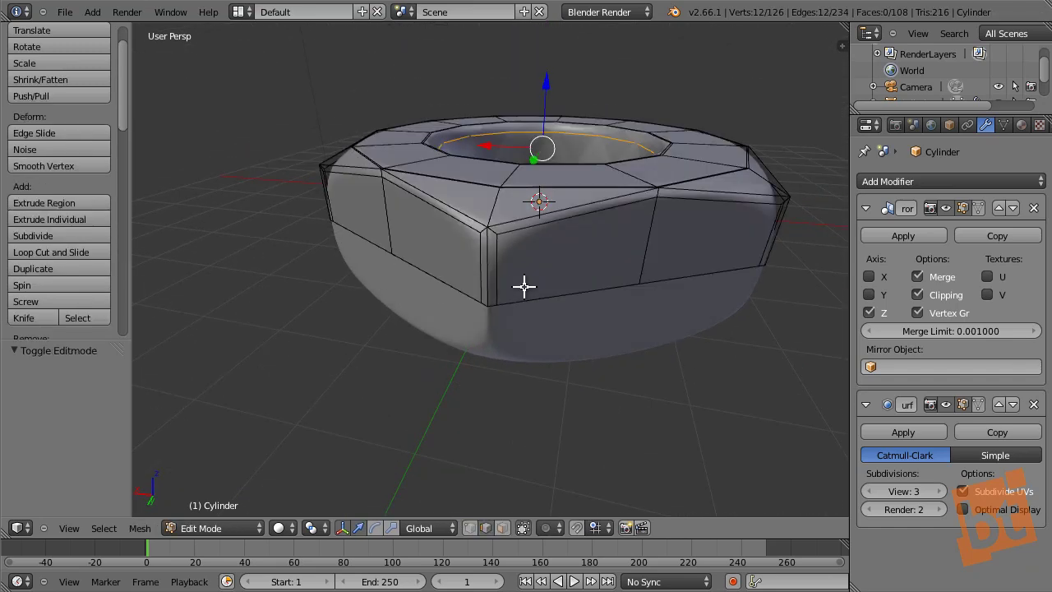
{"action": "scroll", "coordinate": [521, 286], "scroll_direction": "up", "scroll_amount": 2}
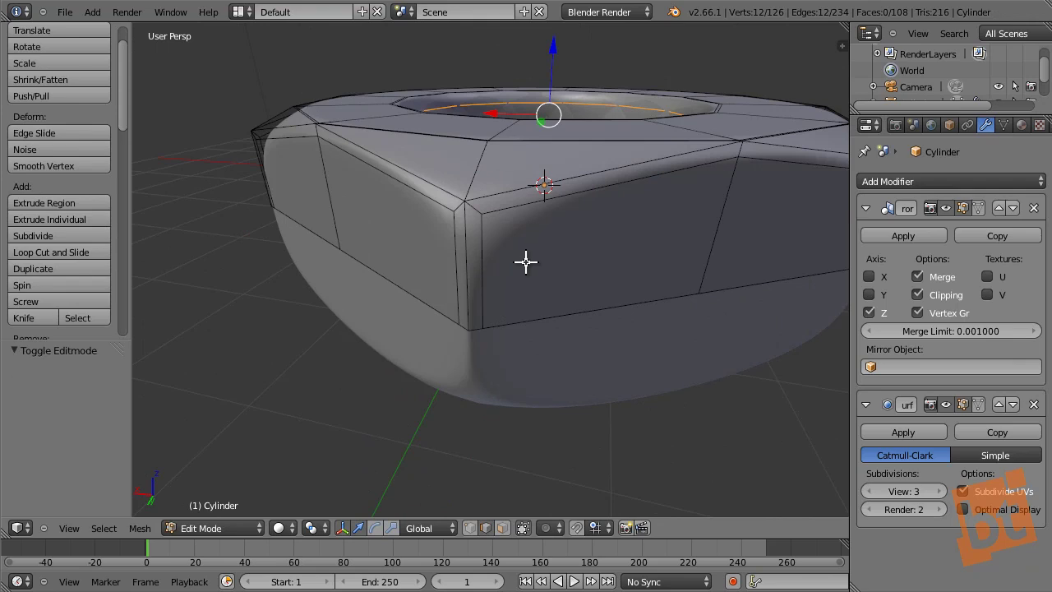
{"action": "key", "text": "ctrl+r"}
{"action": "left_click", "coordinate": [485, 277]}
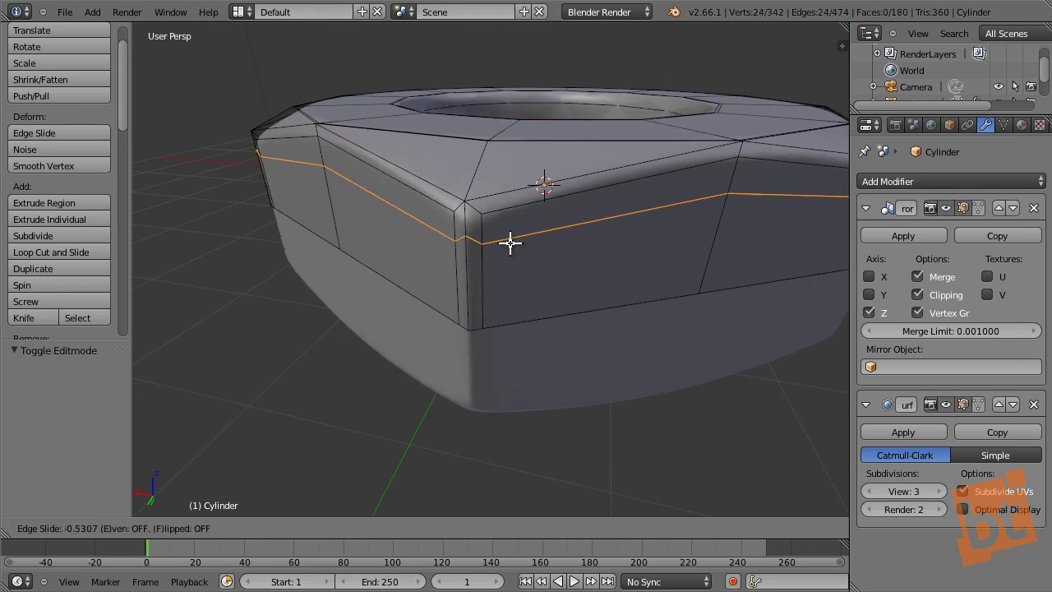
{"action": "left_click", "coordinate": [508, 190]}
{"action": "key", "text": "Tab"}
{"action": "scroll", "coordinate": [650, 213], "scroll_direction": "down", "scroll_amount": 6}
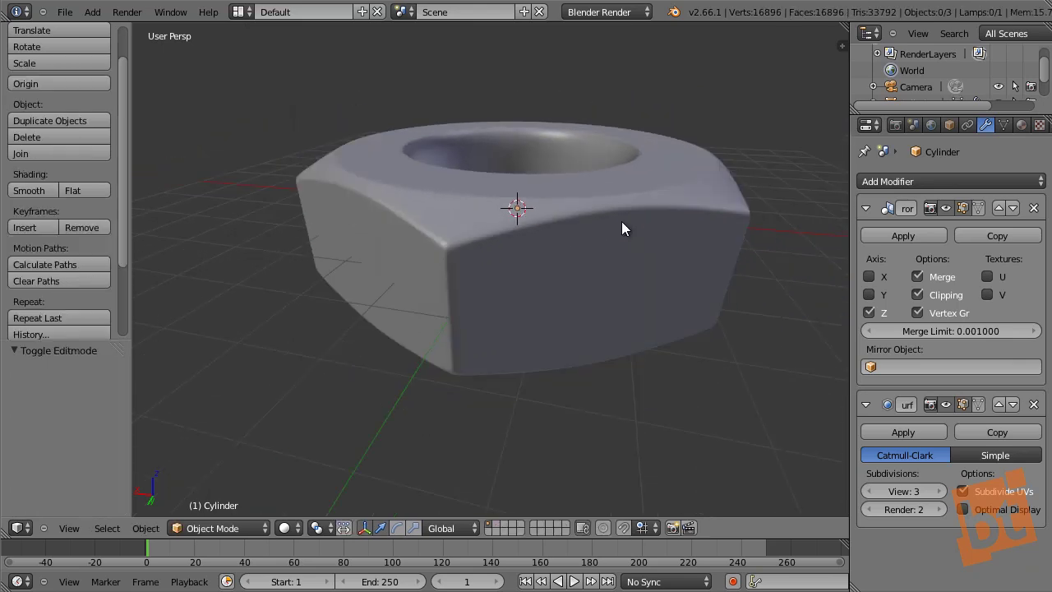
{"action": "middle_click_drag", "start_coordinate": [616, 272], "coordinate": [509, 312]}
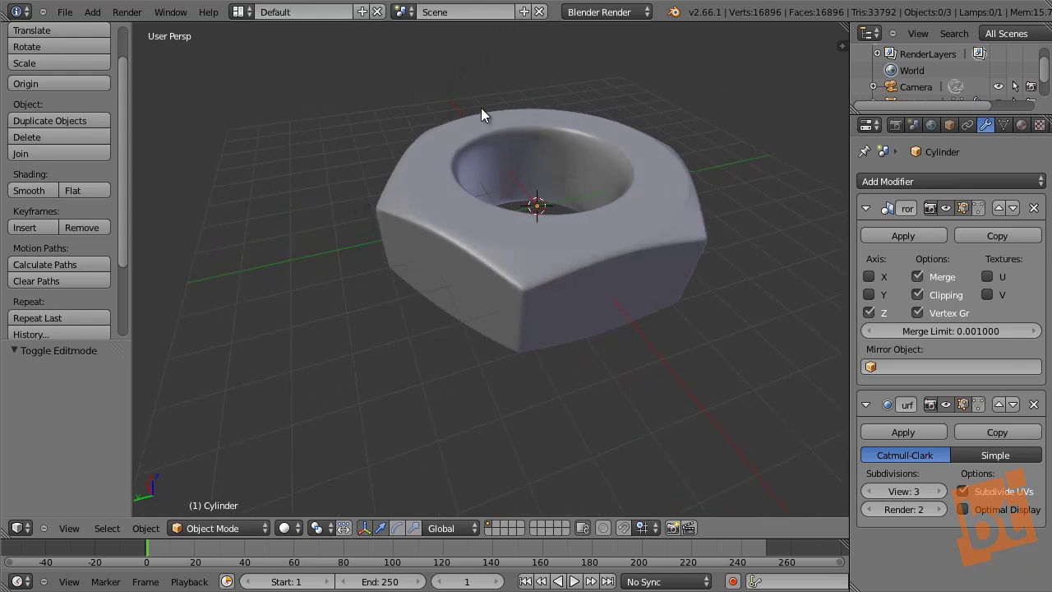
{"action": "middle_click_drag", "start_coordinate": [626, 287], "coordinate": [533, 296]}
{"action": "middle_click_drag", "start_coordinate": [630, 289], "coordinate": [596, 315]}
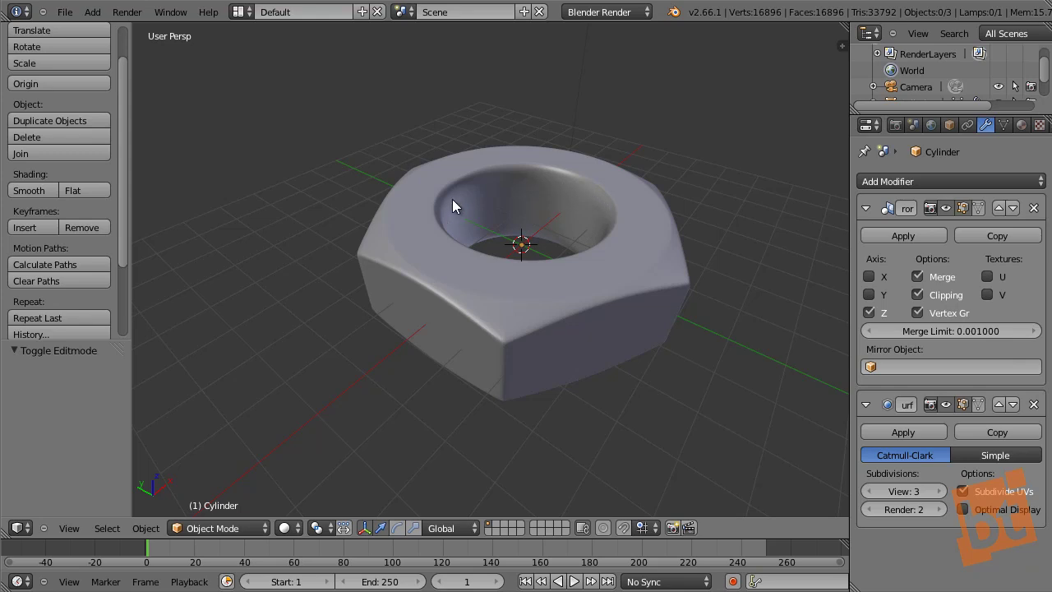
{"action": "middle_click_drag", "start_coordinate": [604, 197], "coordinate": [526, 215]}
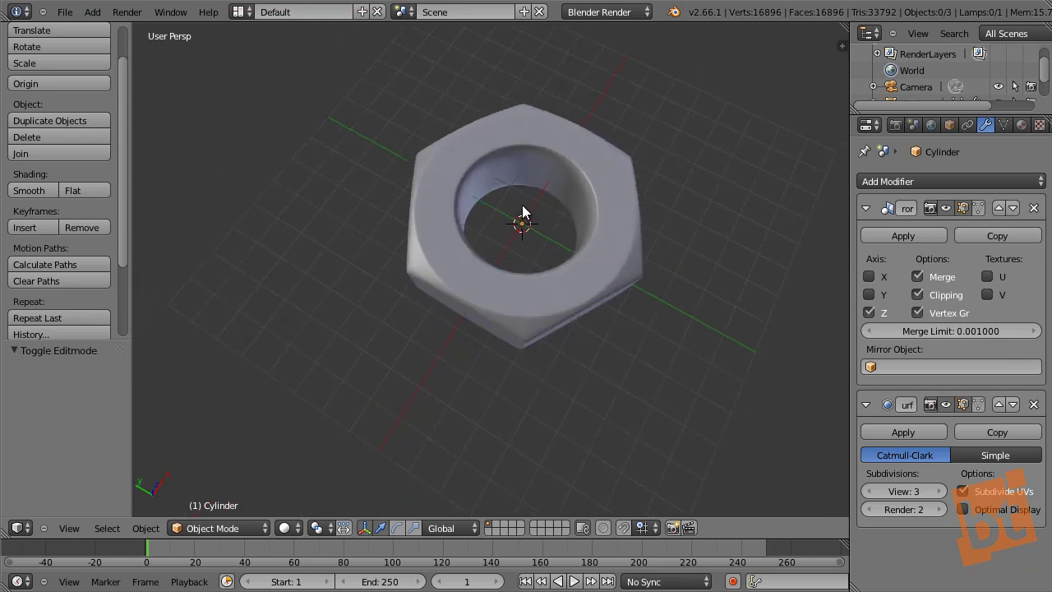
- Open the nut's mesh for editing and turn off the Subdivision Surface modifier's display in Edit Mode
{"action": "scroll", "coordinate": [520, 202], "scroll_direction": "up", "scroll_amount": 6}
{"action": "right_click", "coordinate": [519, 159]}
{"action": "middle_click_drag", "start_coordinate": [520, 152], "coordinate": [547, 164]}
{"action": "key", "text": "Tab"}
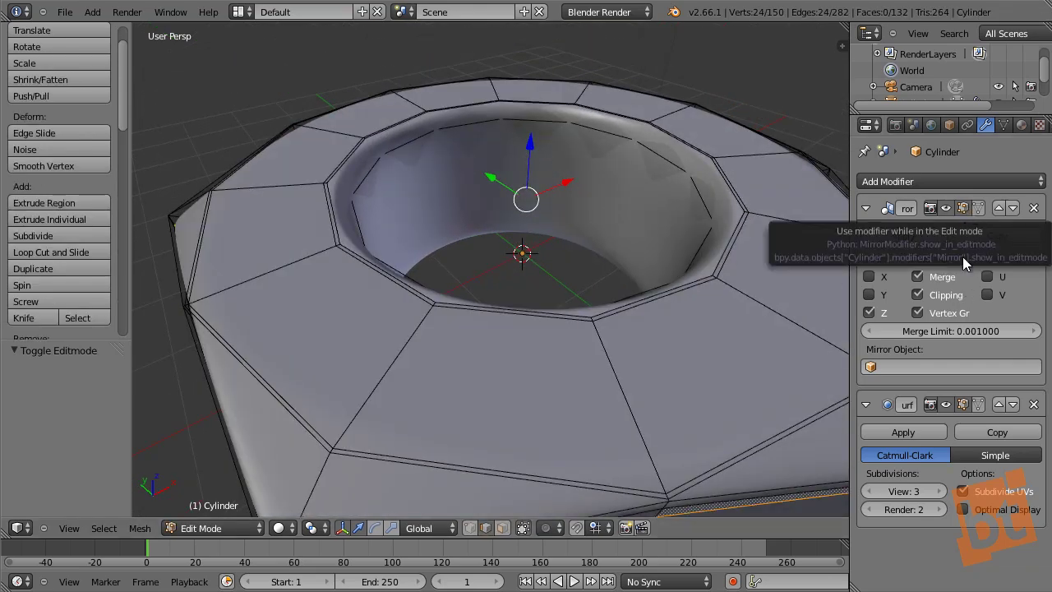
{"action": "left_click", "coordinate": [966, 404]}
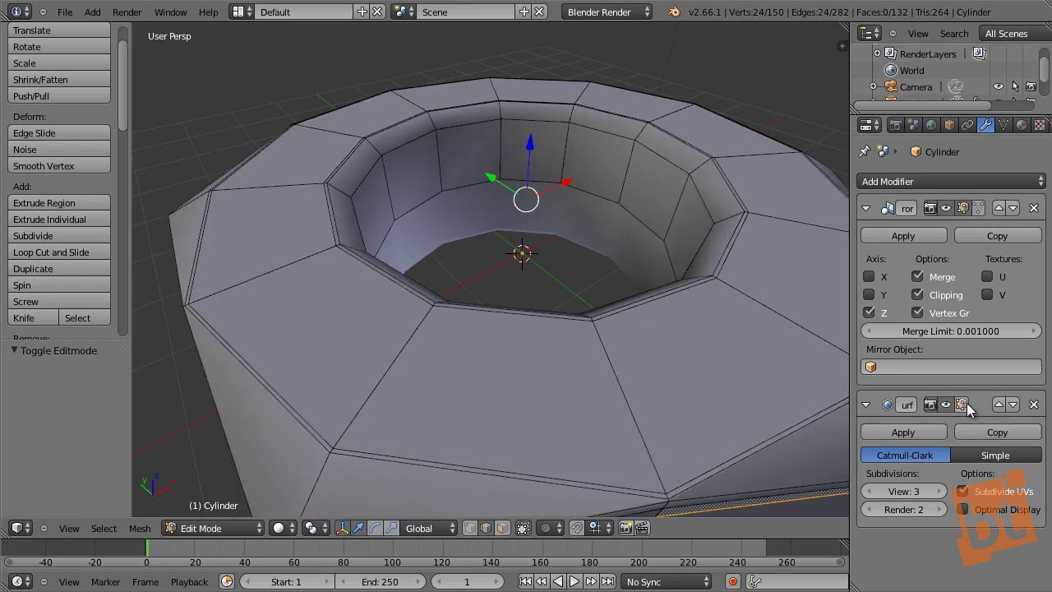
{"action": "middle_click_drag", "start_coordinate": [606, 172], "coordinate": [399, 244]}
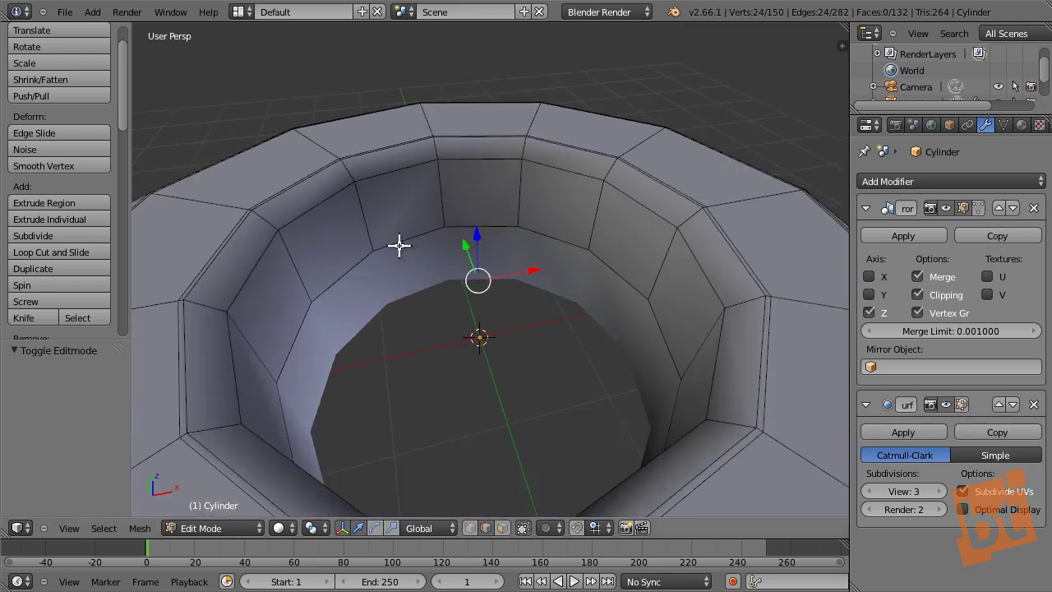
{"action": "right_click", "coordinate": [364, 221], "text": "alt"}
{"action": "key", "text": "ctrl+Tab"}
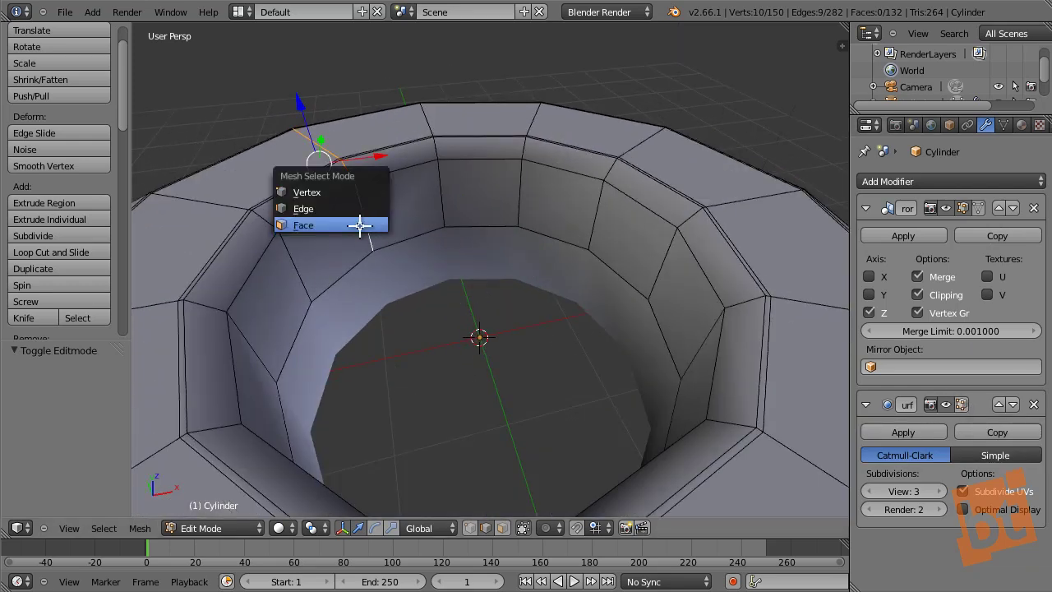
{"action": "left_click", "coordinate": [359, 225]}
{"action": "right_click", "coordinate": [368, 241], "text": "alt"}
{"action": "middle_click_drag", "start_coordinate": [368, 241], "coordinate": [430, 241]}
{"action": "key", "text": "a"}
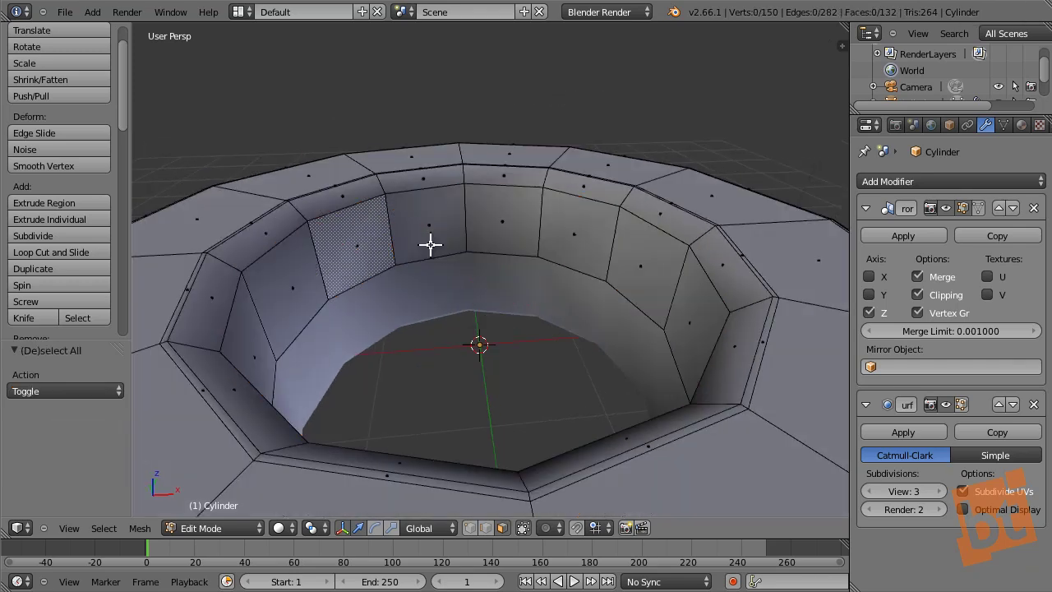
- Add a centred horizontal edge loop around the inner wall of the nut's hole
{"action": "key", "text": "ctrl+r"}
{"action": "left_click", "coordinate": [396, 231]}
{"action": "right_click", "coordinate": [395, 229]}
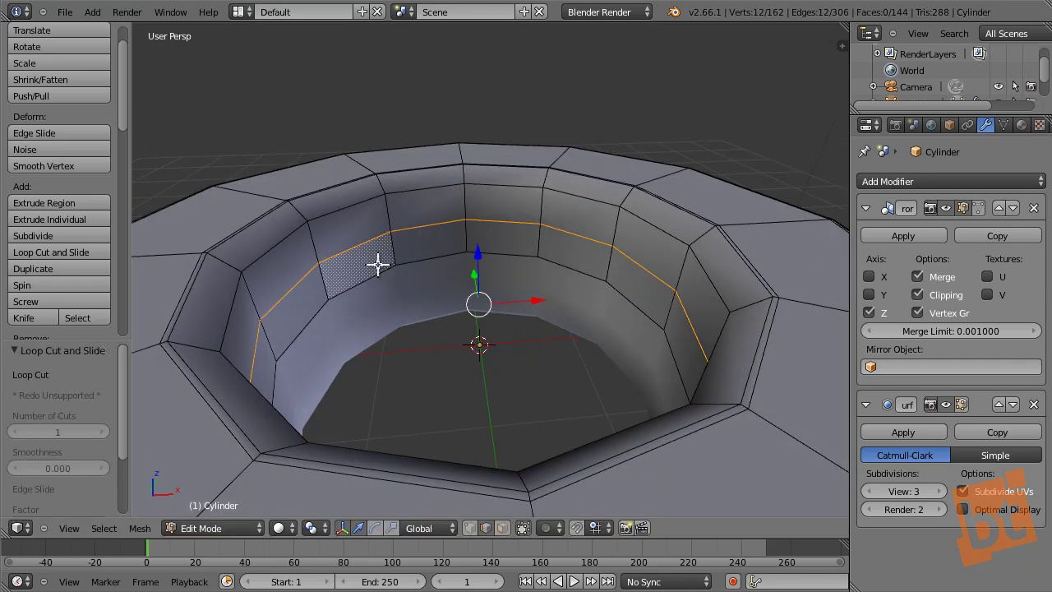
- Separate both rings of inner-wall faces in the hole into their own object and select that object in Object Mode
{"action": "key", "text": "ctrl+Tab"}
{"action": "left_click", "coordinate": [378, 263]}
{"action": "right_click", "coordinate": [397, 247], "text": "alt"}
{"action": "right_click", "coordinate": [387, 219], "text": "alt+shift"}
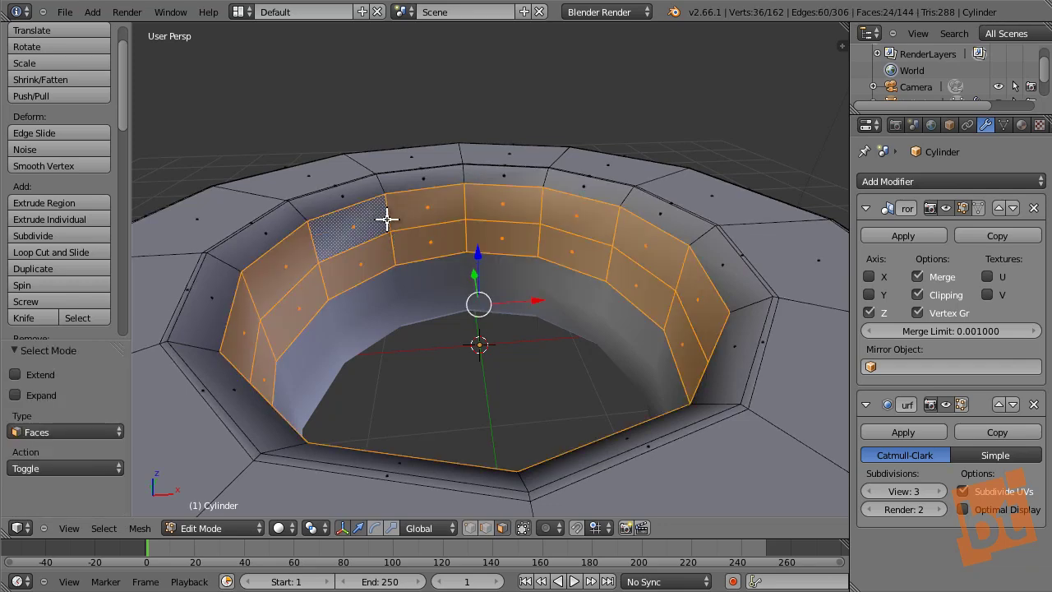
{"action": "middle_click_drag", "start_coordinate": [427, 272], "coordinate": [530, 286]}
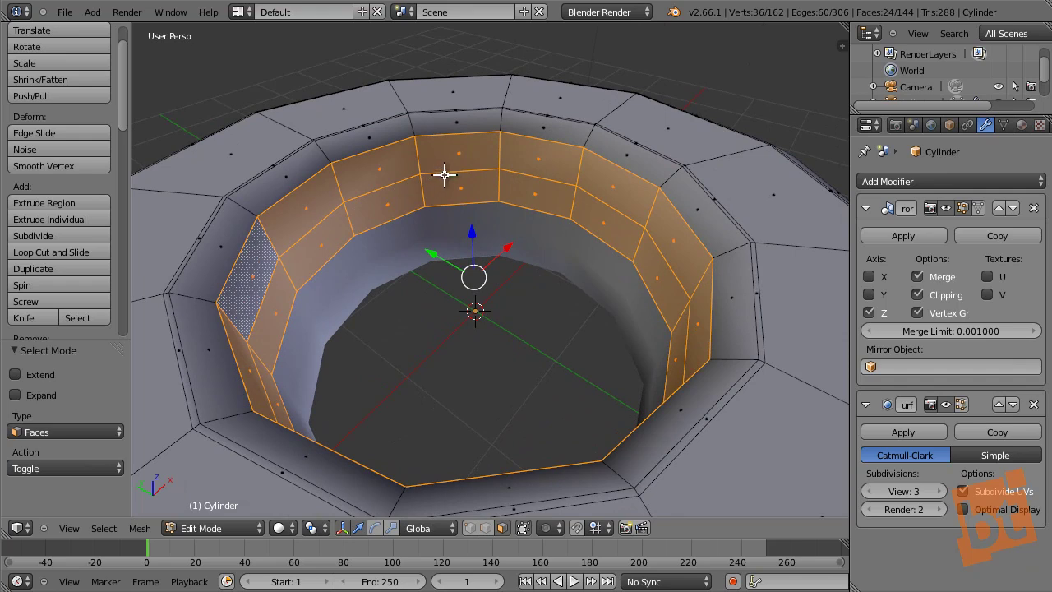
{"action": "key", "text": "p"}
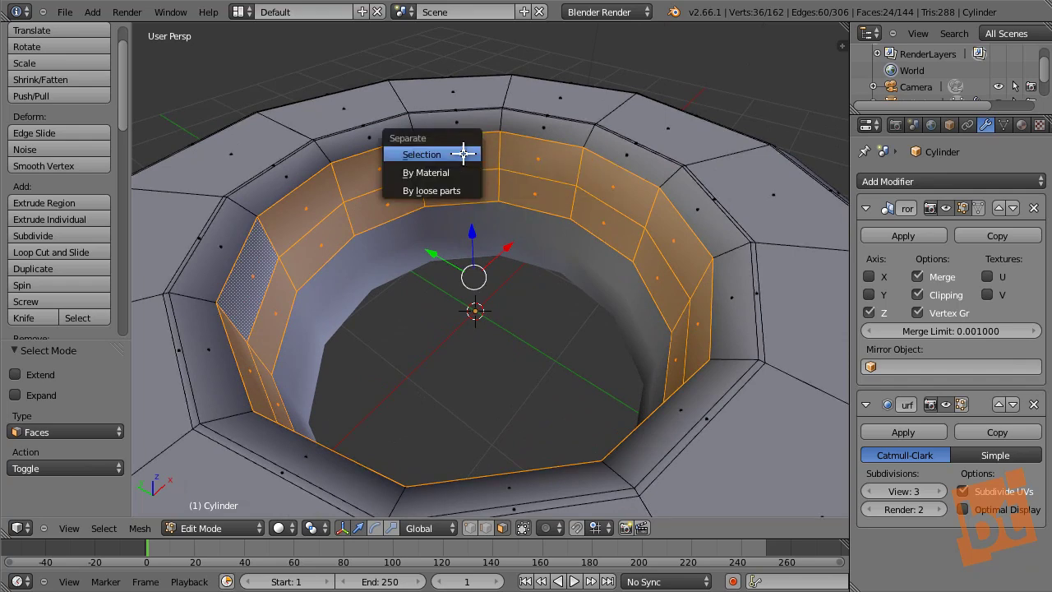
{"action": "left_click", "coordinate": [464, 153]}
{"action": "key", "text": "Tab"}
{"action": "right_click", "coordinate": [399, 207]}
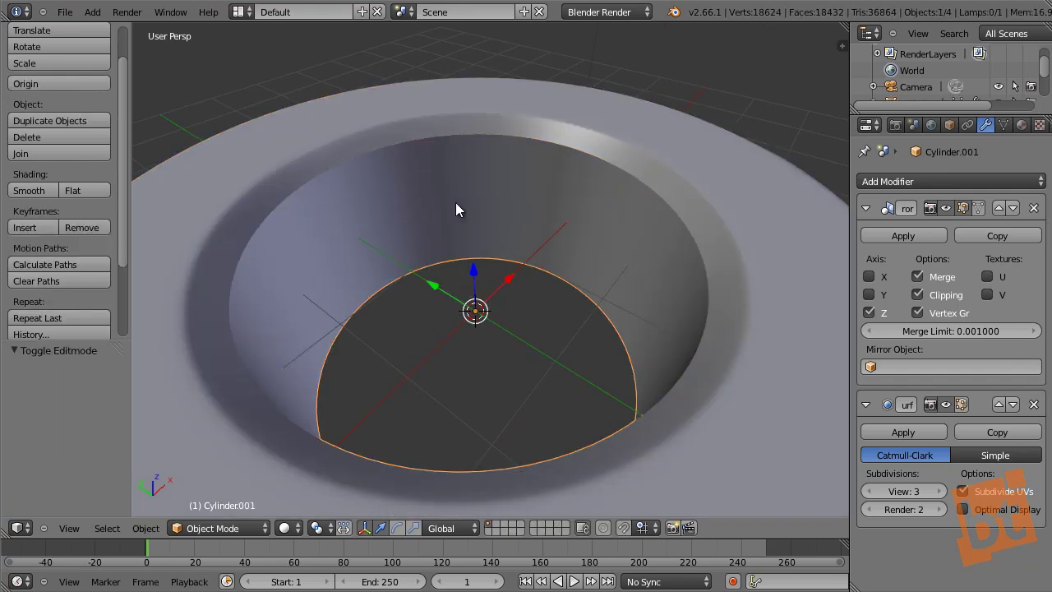
{"action": "right_click", "coordinate": [456, 202]}
{"action": "right_click", "coordinate": [472, 202]}
- Try moving the separated inner wall out of the nut, and cancel the move
{"action": "key", "text": "g"}
{"action": "right_click", "coordinate": [499, 109]}
{"action": "scroll", "coordinate": [520, 178], "scroll_direction": "down", "scroll_amount": 5}
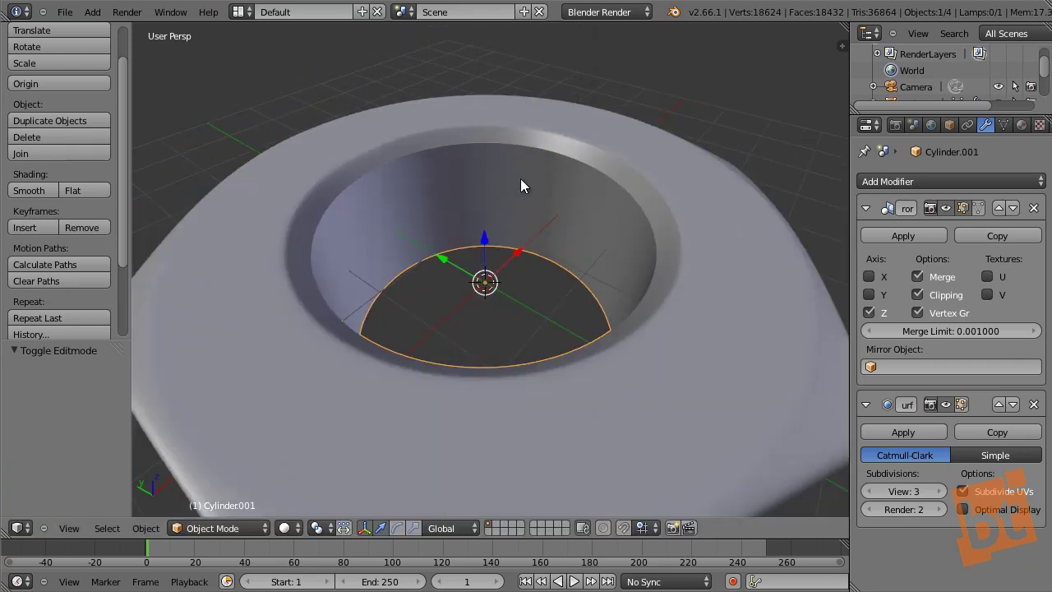
{"action": "middle_click_drag", "start_coordinate": [552, 224], "coordinate": [556, 198]}
{"action": "key", "text": "g"}
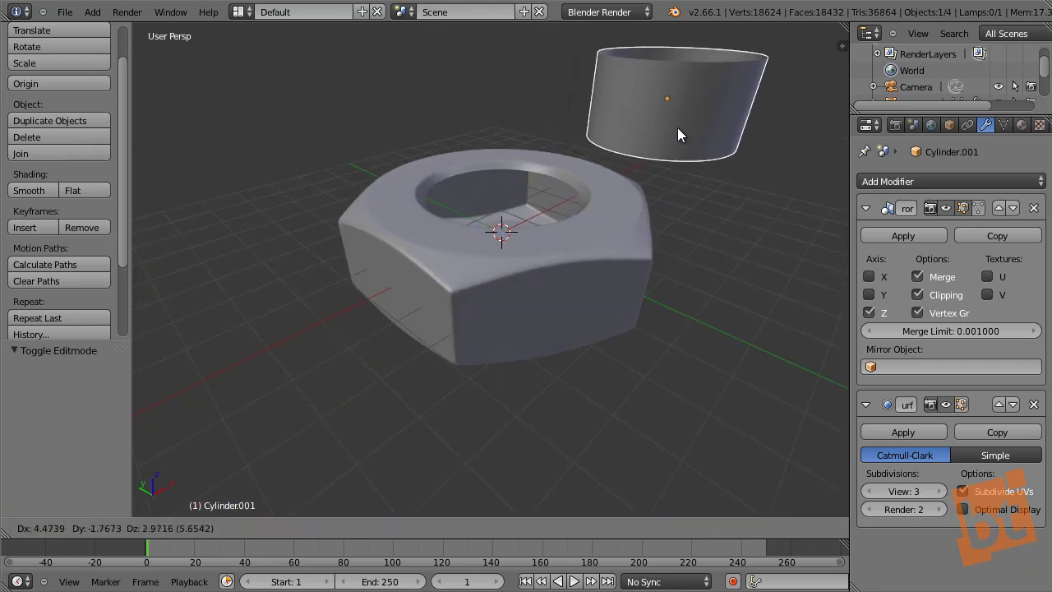
{"action": "right_click", "coordinate": [737, 111]}
{"action": "middle_click_drag", "start_coordinate": [726, 121], "coordinate": [661, 182]}
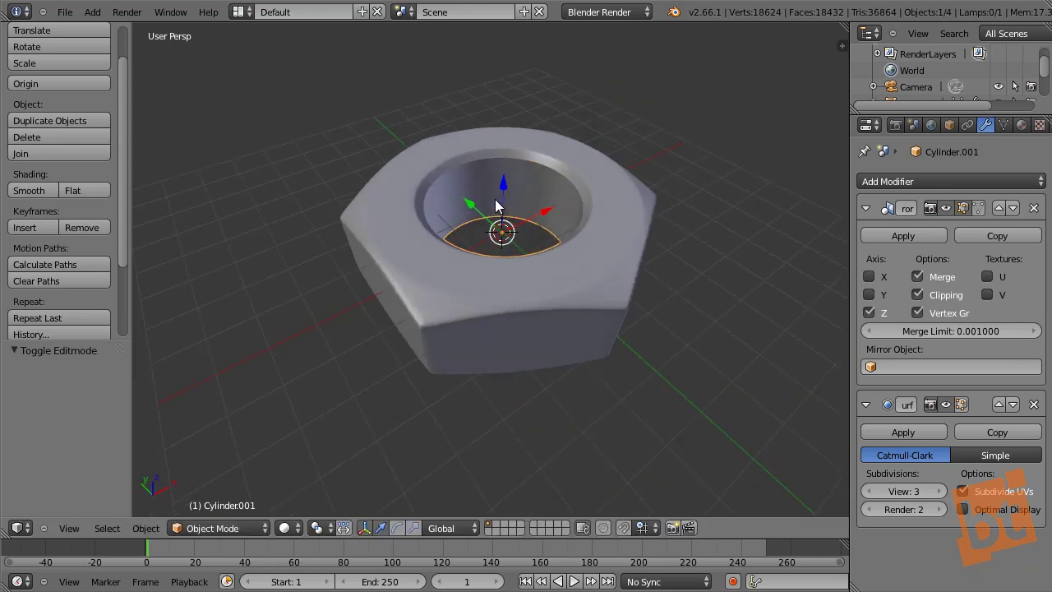
- Move the separated inner wall to layer 2
{"action": "key", "text": "m"}
{"action": "left_click", "coordinate": [640, 236]}
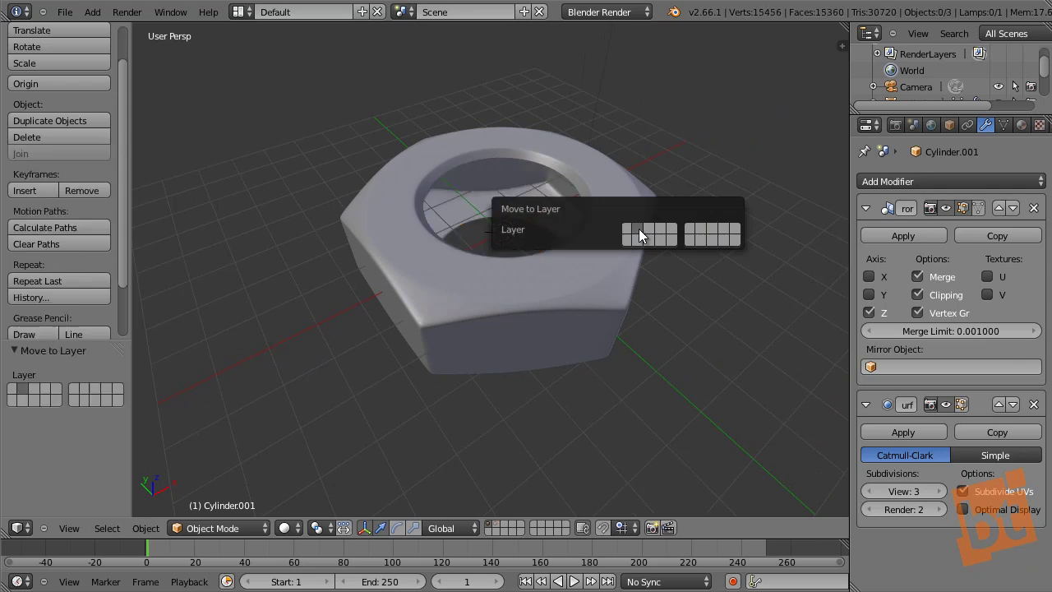
- Duplicate the nut in place and move the duplicate to layer 3
{"action": "right_click", "coordinate": [597, 155]}
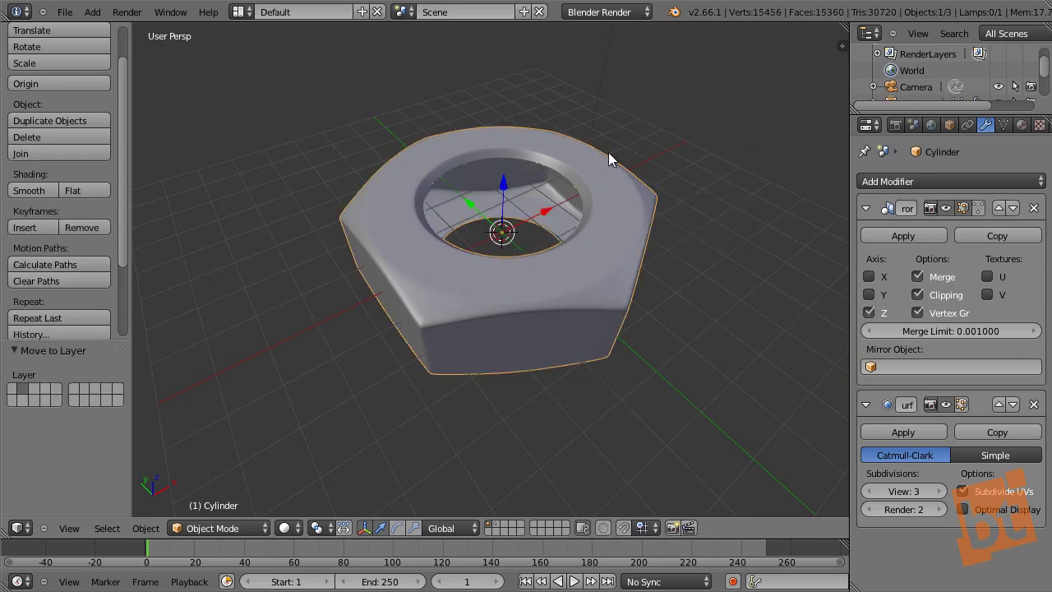
{"action": "middle_click_drag", "start_coordinate": [647, 213], "coordinate": [622, 182]}
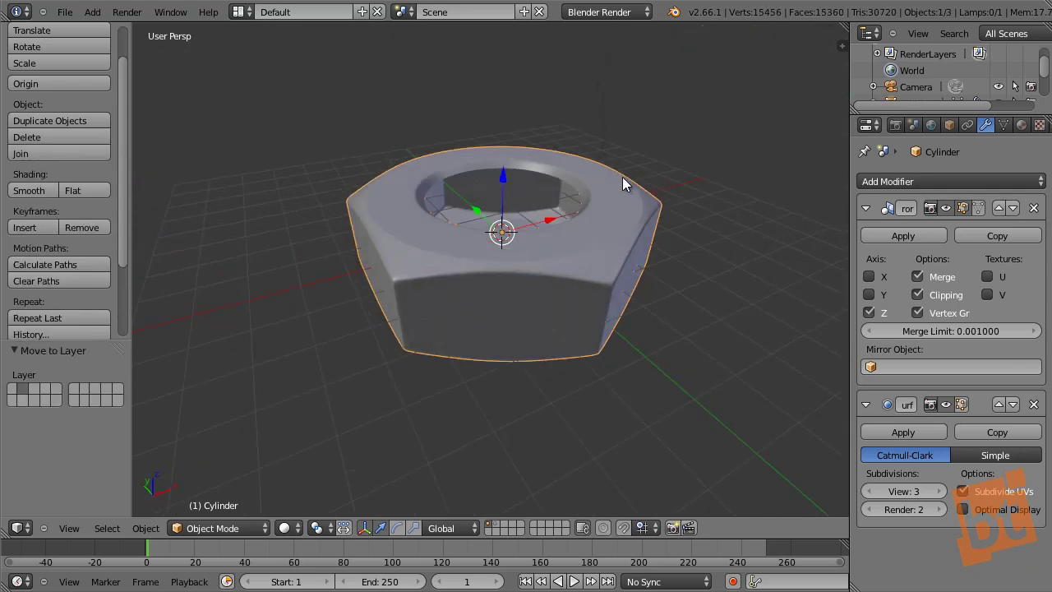
{"action": "key", "text": "shift+d"}
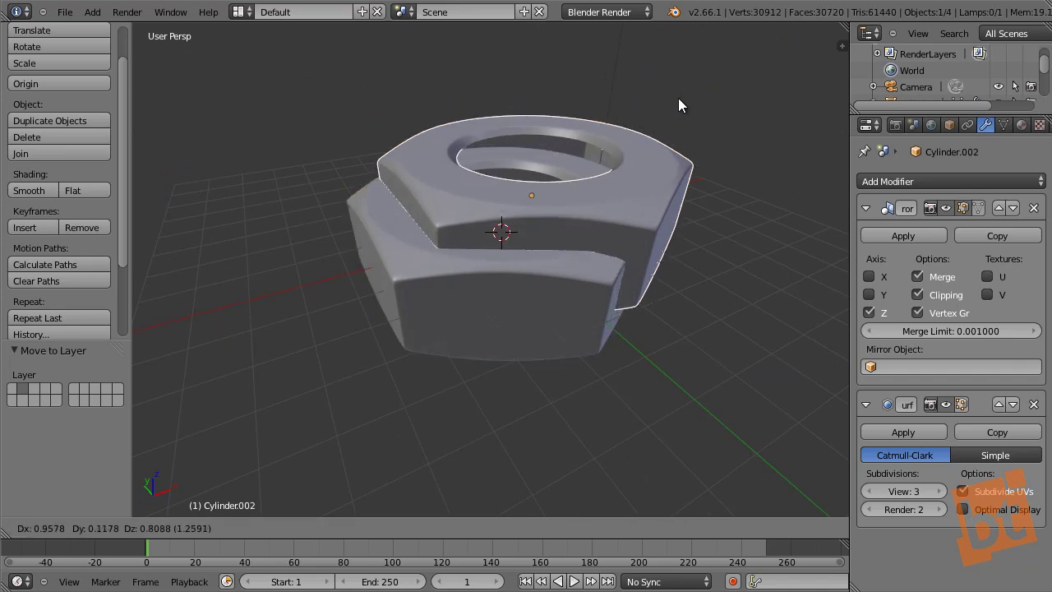
{"action": "right_click", "coordinate": [635, 115]}
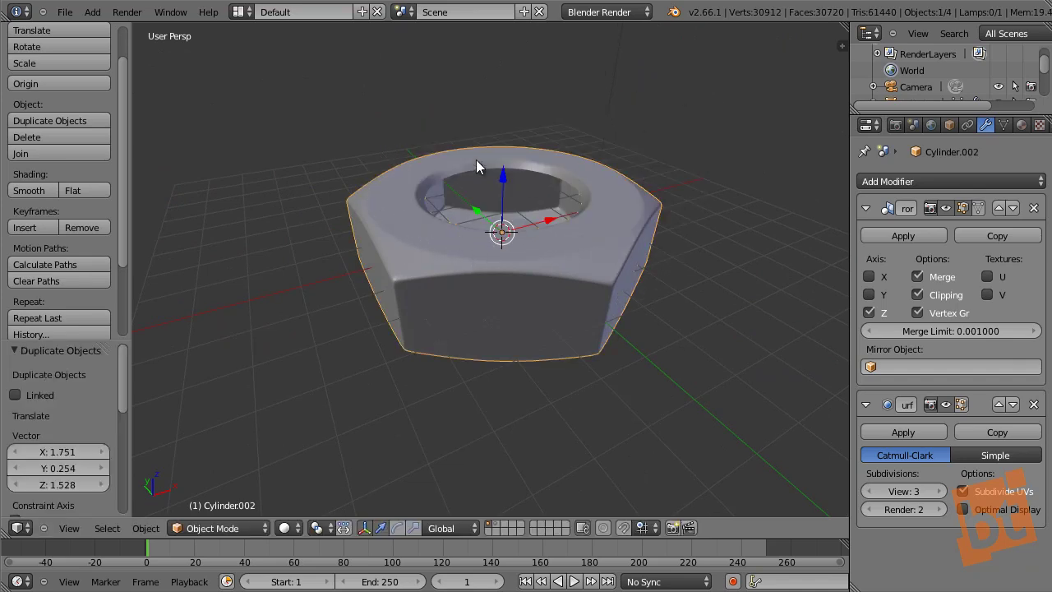
{"action": "key", "text": "m"}
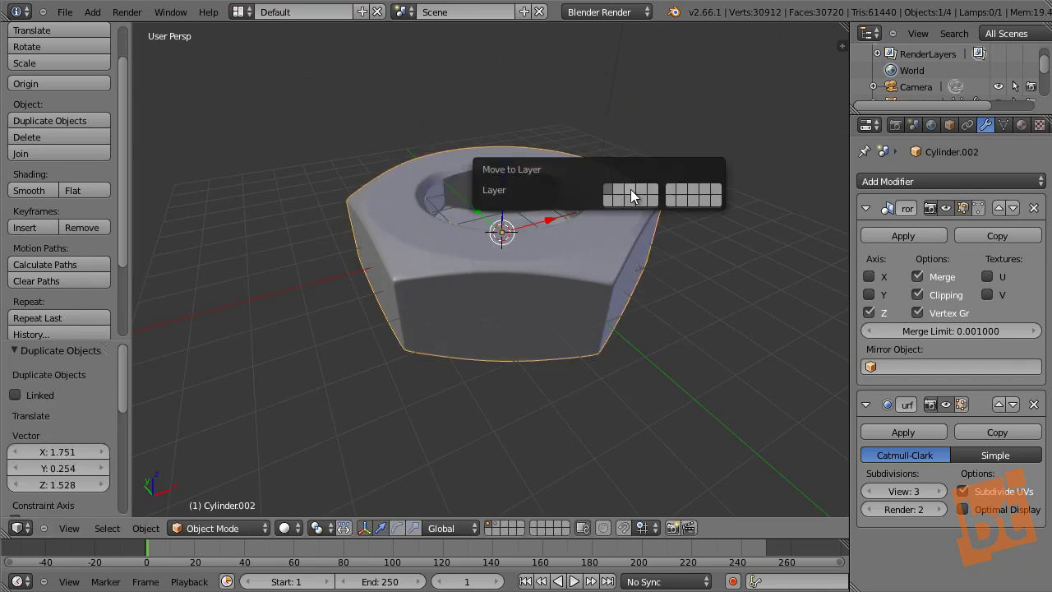
{"action": "left_click", "coordinate": [630, 189]}
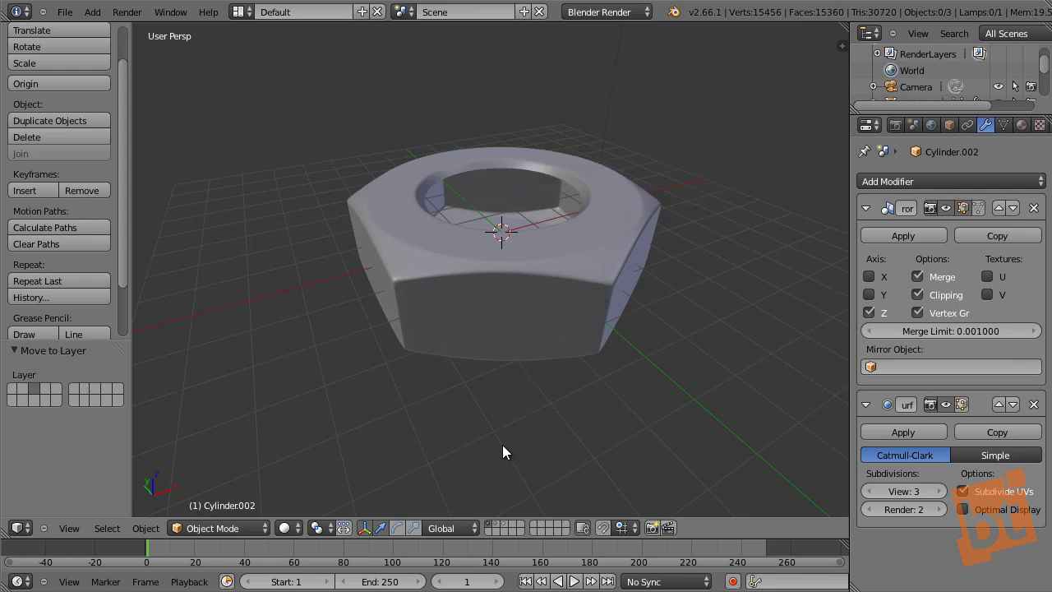
- Examine the nut without its inner wall from above, from the side and from below
{"action": "right_click", "coordinate": [553, 349]}
{"action": "middle_click_drag", "start_coordinate": [598, 325], "coordinate": [575, 354]}
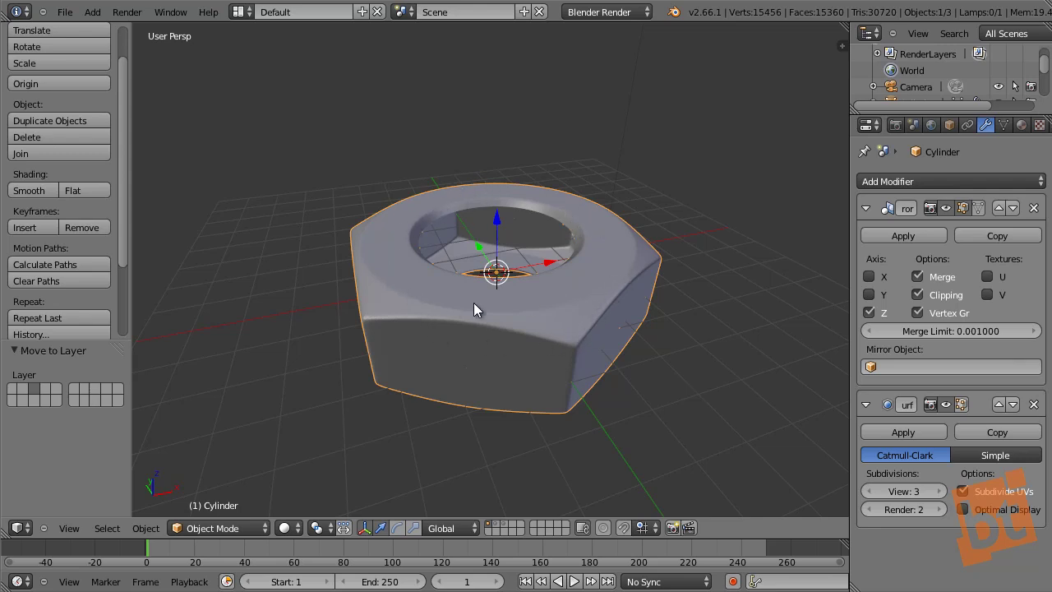
{"action": "middle_click_drag", "start_coordinate": [546, 277], "coordinate": [538, 303]}
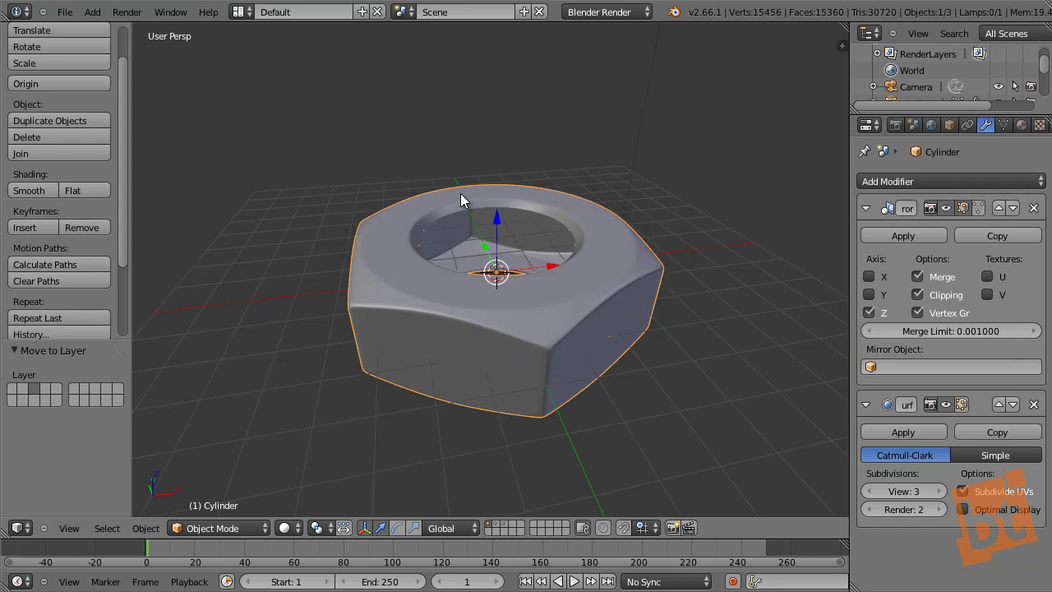
{"action": "middle_click_drag", "start_coordinate": [607, 402], "coordinate": [599, 250]}
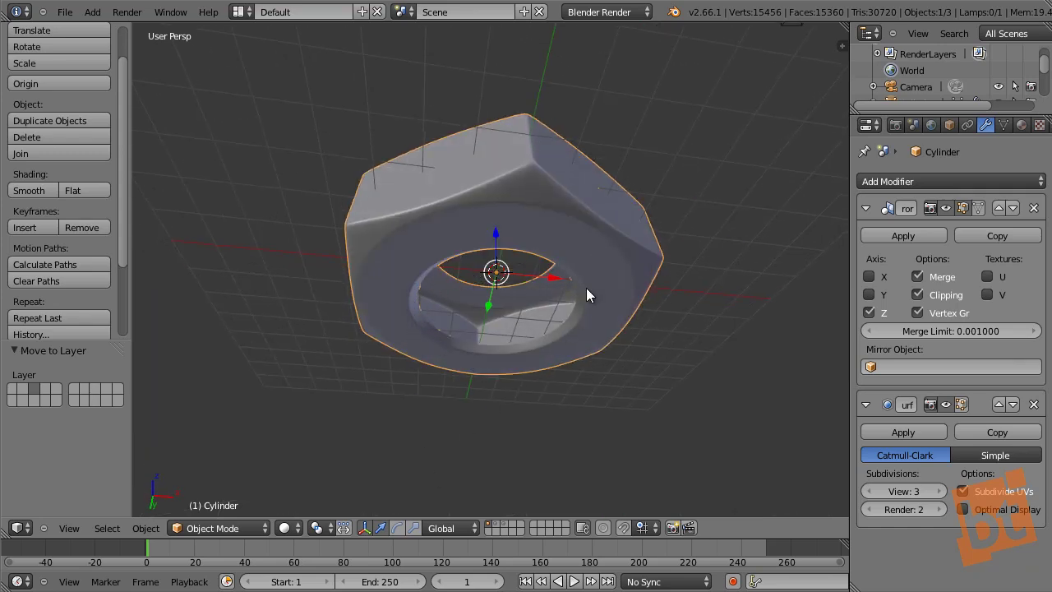
{"action": "mouse_move", "coordinate": [586, 280]}
{"action": "middle_mouse_down"}
{"action": "mouse_move", "coordinate": [606, 312]}
{"action": "mouse_move", "coordinate": [579, 289]}
{"action": "middle_mouse_up"}
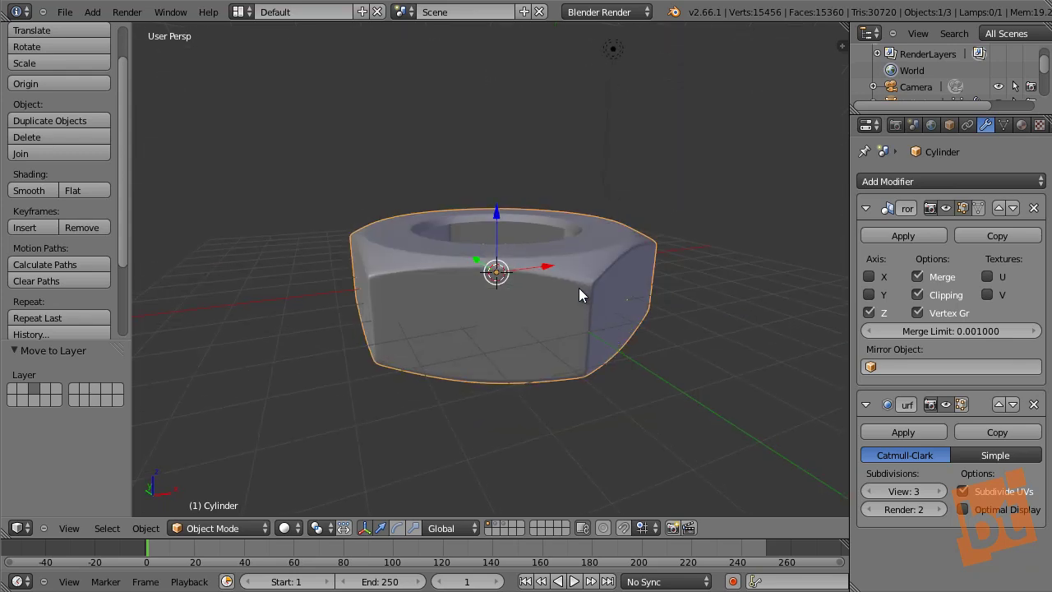
{"action": "key", "text": "a"}
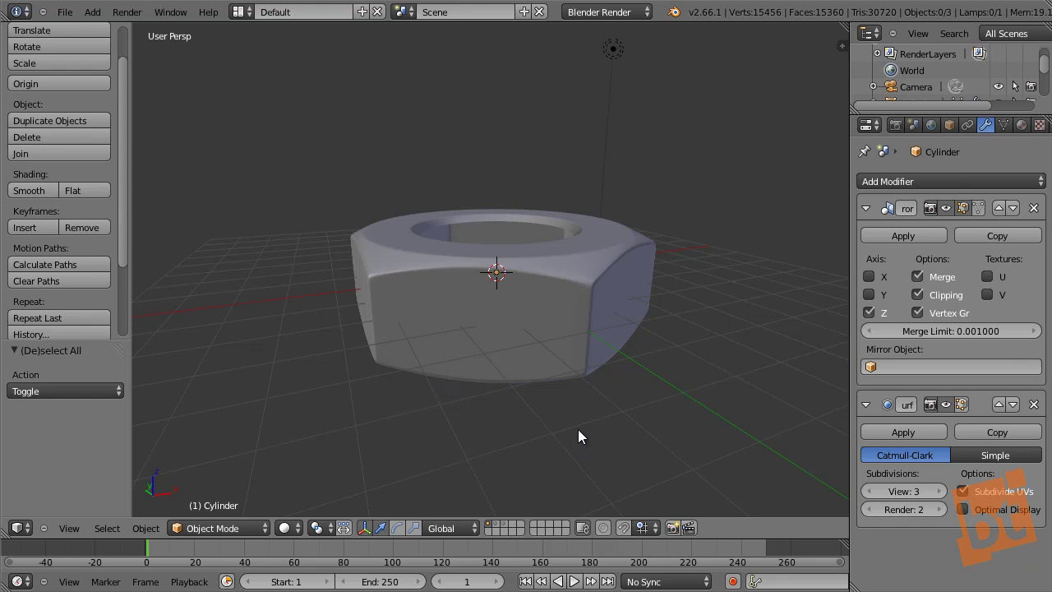
{"action": "right_click", "coordinate": [575, 327]}
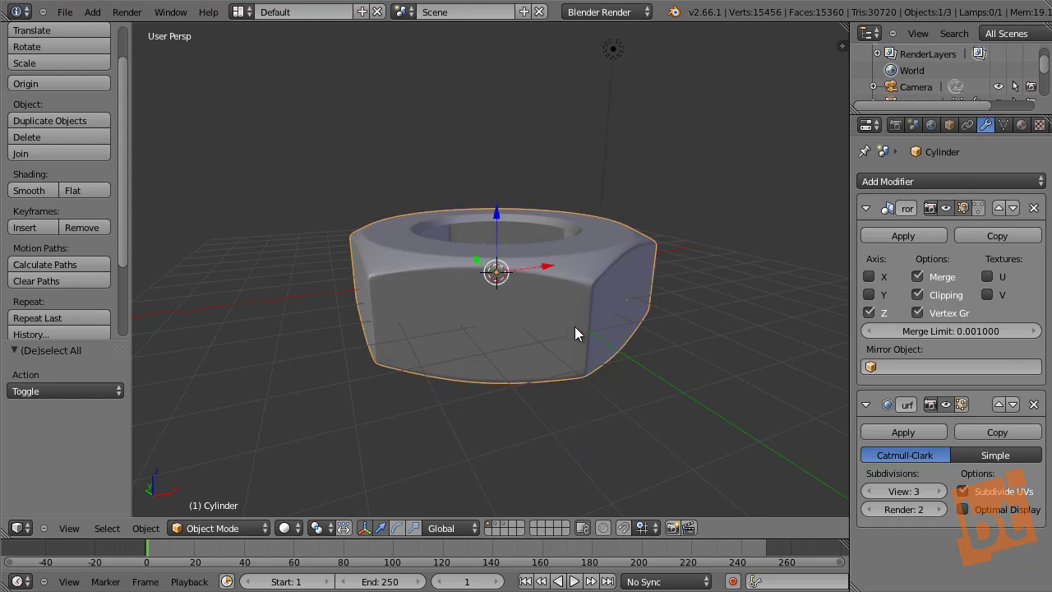
{"action": "key", "text": "a"}
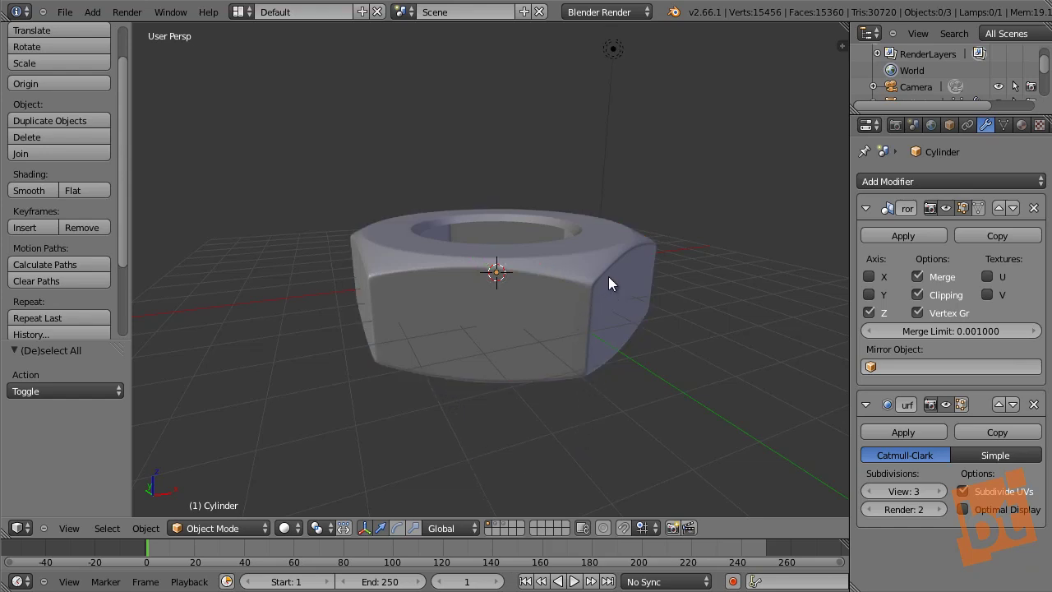
{"action": "middle_click_drag", "start_coordinate": [629, 275], "coordinate": [628, 309]}
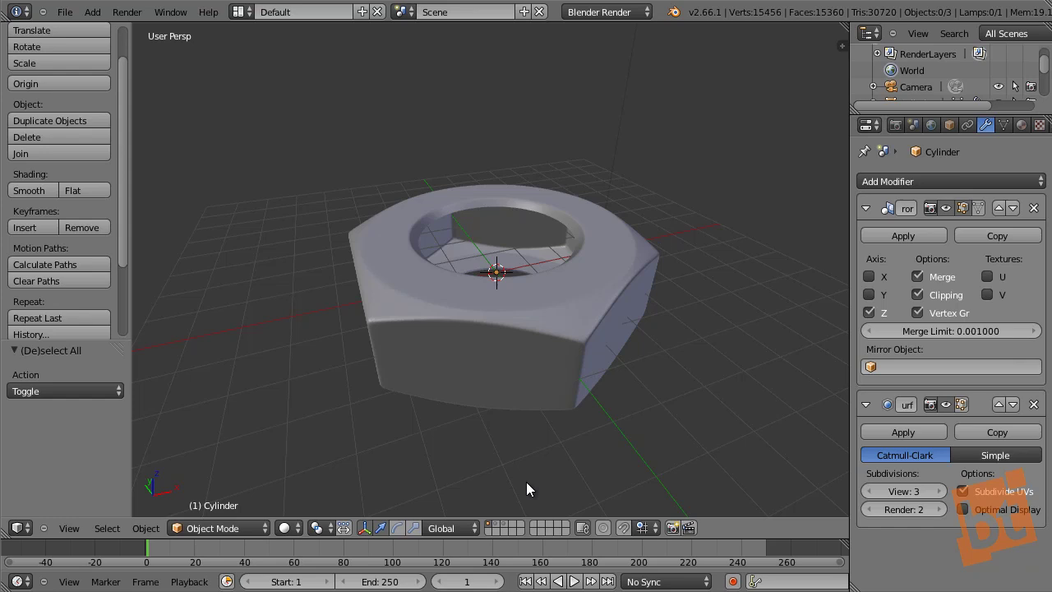
{"action": "right_click", "coordinate": [526, 377]}
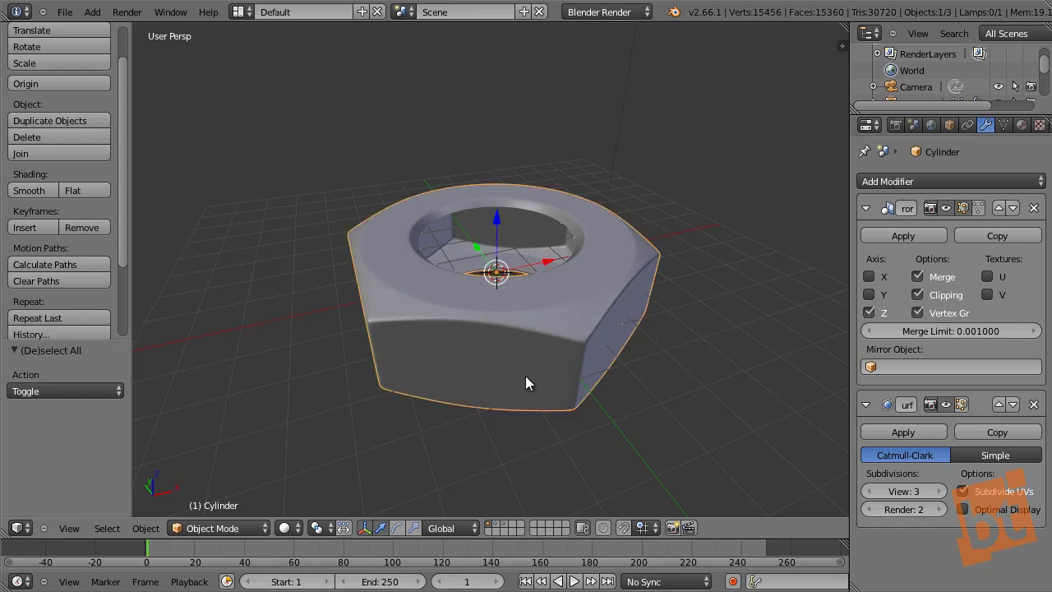
{"action": "mouse_move", "coordinate": [531, 368]}
{"action": "middle_mouse_down"}
{"action": "mouse_move", "coordinate": [589, 372]}
{"action": "mouse_move", "coordinate": [588, 360]}
{"action": "mouse_move", "coordinate": [586, 371]}
{"action": "middle_mouse_up"}
{"action": "key", "text": "a"}
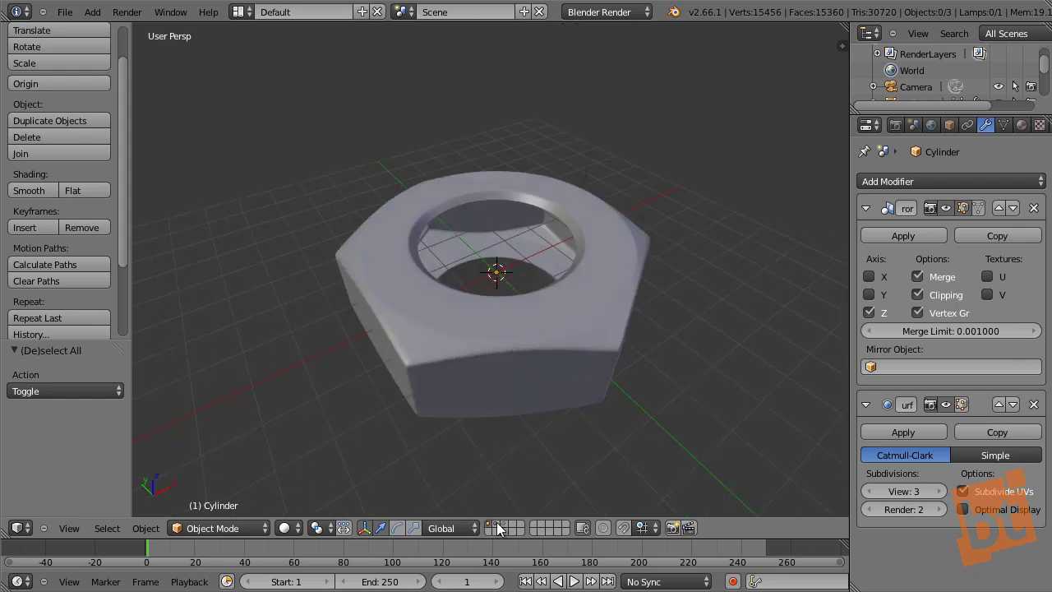
- Show layer 2, apply the inner wall's Mirror modifier and remove its Subdivision Surface modifier
{"action": "key", "text": "ctrl+z"}
{"action": "right_click", "coordinate": [516, 330]}
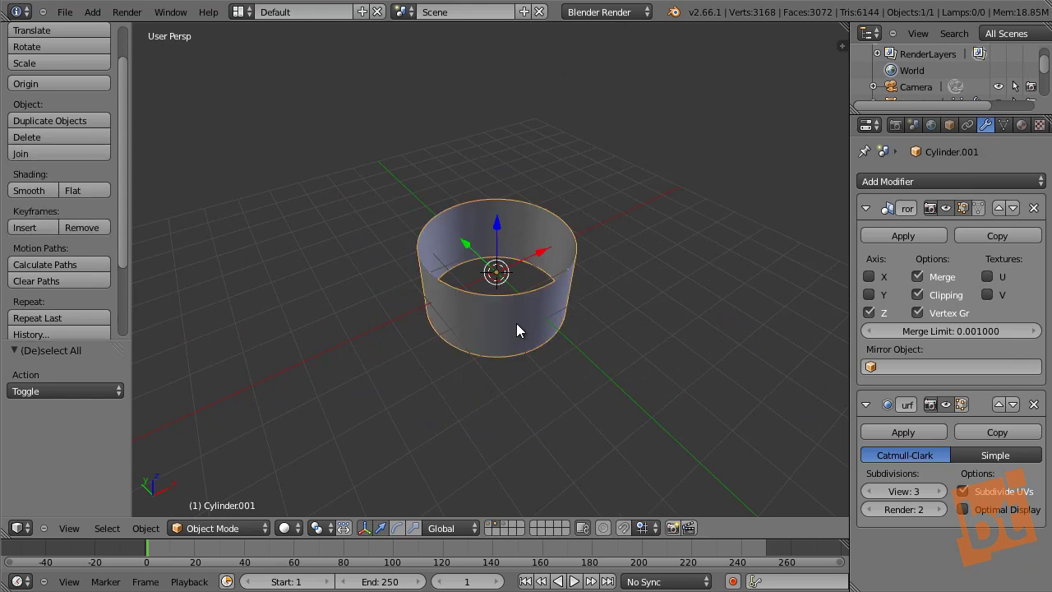
{"action": "middle_click_drag", "start_coordinate": [540, 321], "coordinate": [529, 268]}
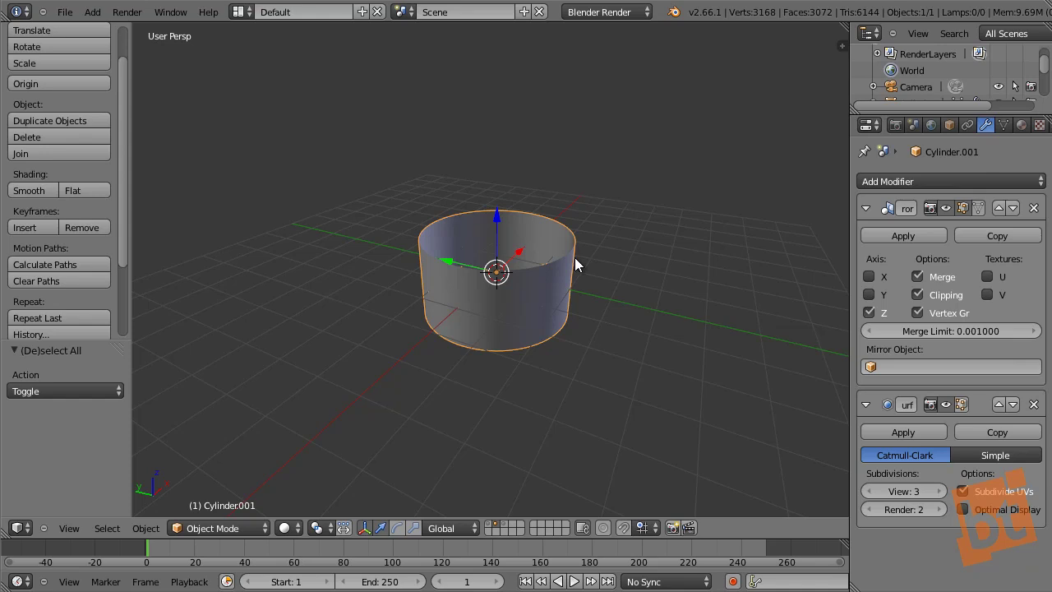
{"action": "left_click", "coordinate": [903, 235]}
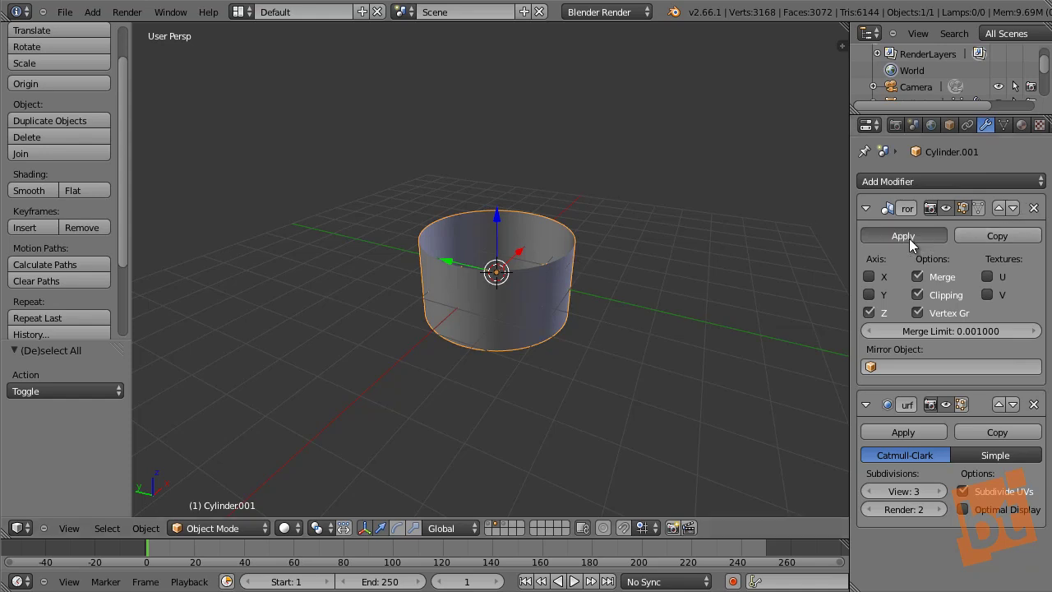
{"action": "left_click", "coordinate": [1033, 208]}
- Open the inner wall's mesh for editing and clear the selection
{"action": "key", "text": "Tab"}
{"action": "middle_click_drag", "start_coordinate": [544, 301], "coordinate": [520, 279]}
{"action": "key", "text": "a"}
- Select faces one at a time down and back up the front of the wall, and clear the selection
{"action": "right_click", "coordinate": [519, 280]}
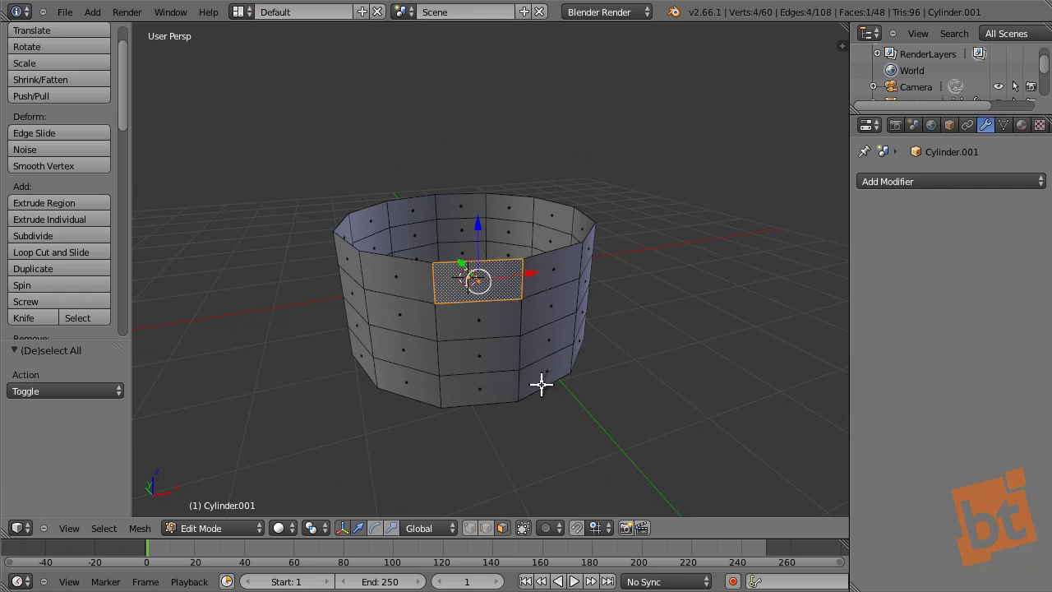
{"action": "right_click", "coordinate": [526, 316]}
{"action": "right_click", "coordinate": [529, 343]}
{"action": "right_click", "coordinate": [531, 374]}
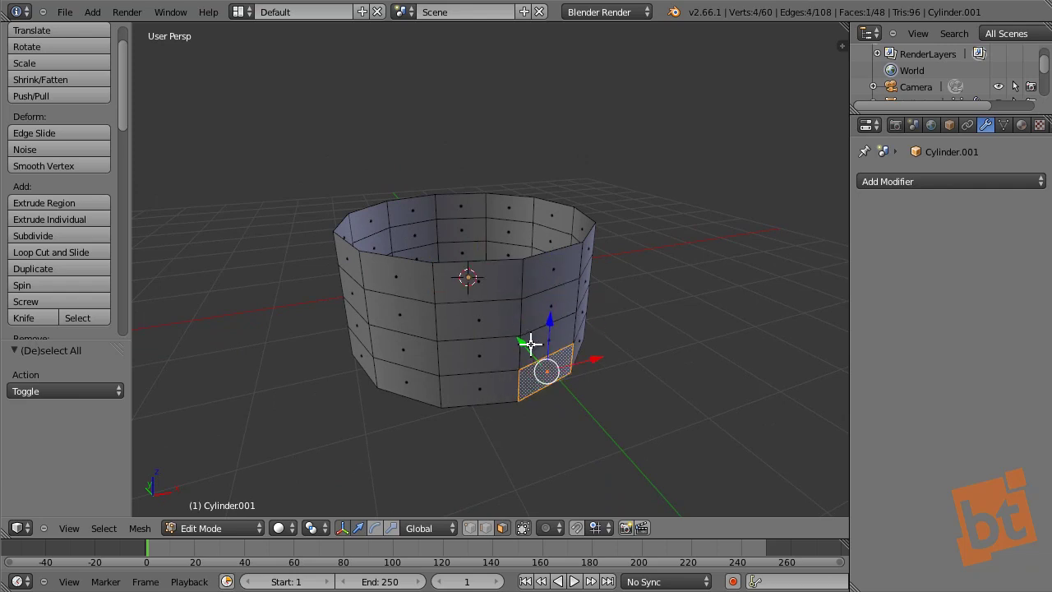
{"action": "right_click", "coordinate": [530, 337]}
{"action": "right_click", "coordinate": [533, 304]}
{"action": "right_click", "coordinate": [533, 275]}
{"action": "key", "text": "a"}
- Select the full column of four faces at the front of the wall, from the upper rim to the lower one
{"action": "middle_click_drag", "start_coordinate": [591, 358], "coordinate": [559, 328]}
{"action": "right_click", "coordinate": [448, 241]}
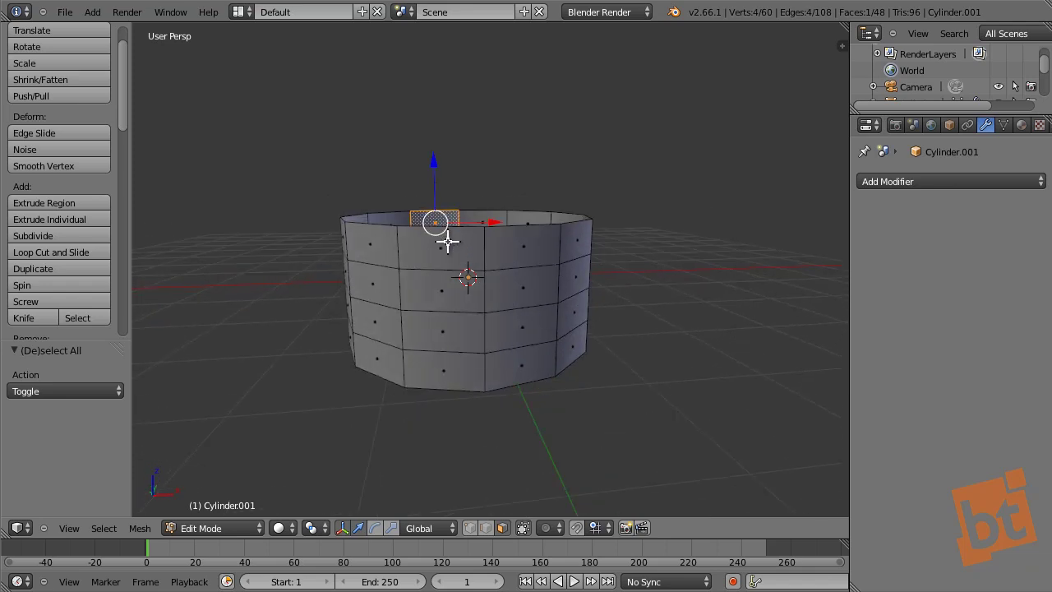
{"action": "right_click", "coordinate": [448, 241]}
{"action": "right_click", "coordinate": [442, 301], "text": "shift"}
{"action": "right_click", "coordinate": [441, 340], "text": "shift"}
{"action": "right_click", "coordinate": [439, 372], "text": "shift"}
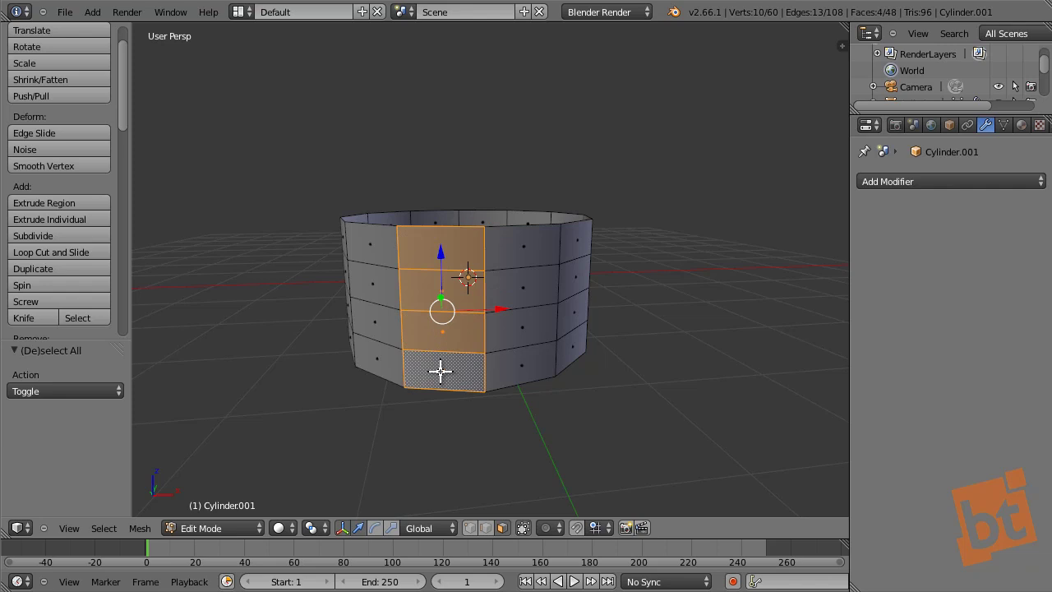
- Pick the faces of the front column singly from top to bottom and clear the selection
{"action": "right_click", "coordinate": [460, 239]}
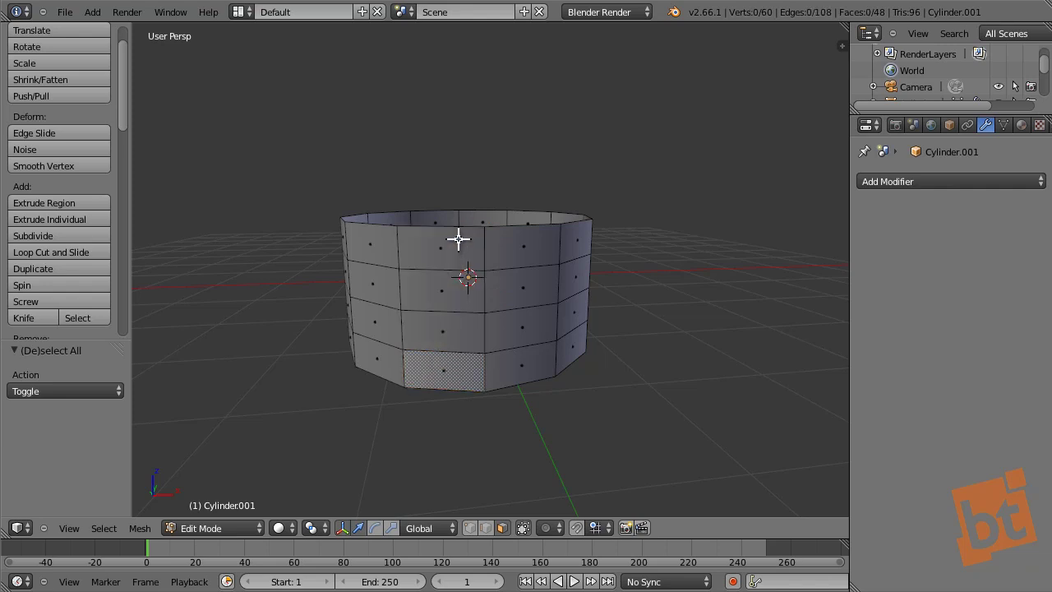
{"action": "right_click", "coordinate": [454, 290]}
{"action": "right_click", "coordinate": [452, 336]}
{"action": "right_click", "coordinate": [452, 373]}
{"action": "key", "text": "a"}
{"action": "middle_click_drag", "start_coordinate": [599, 305], "coordinate": [590, 306]}
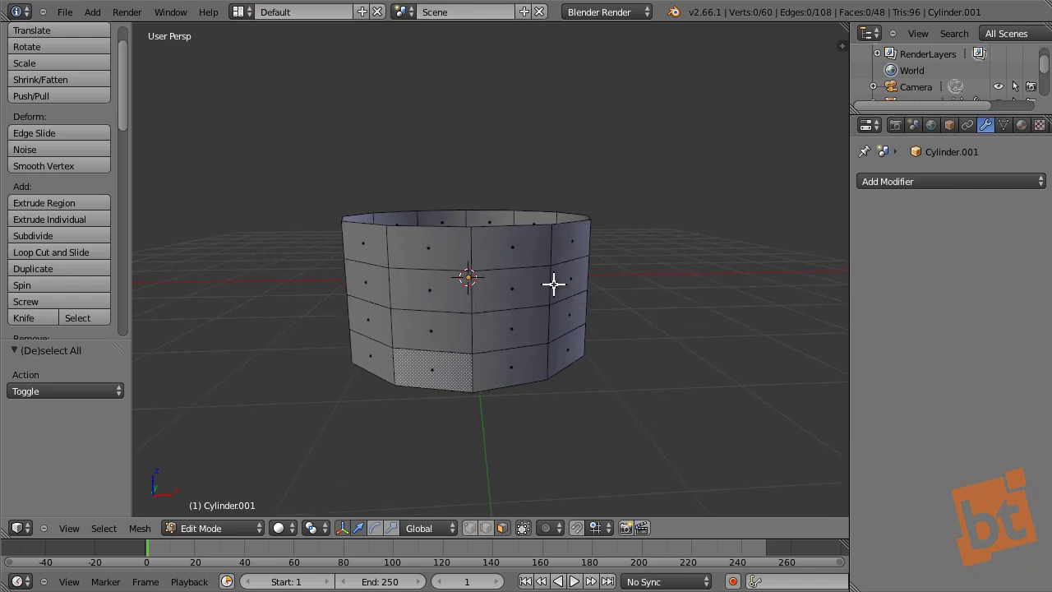
- In front view, switch to edge selection and select the uppermost vertical edge on the wall's +X side
{"action": "key", "text": "KP_1"}
{"action": "scroll", "coordinate": [554, 132], "scroll_direction": "up", "scroll_amount": 4}
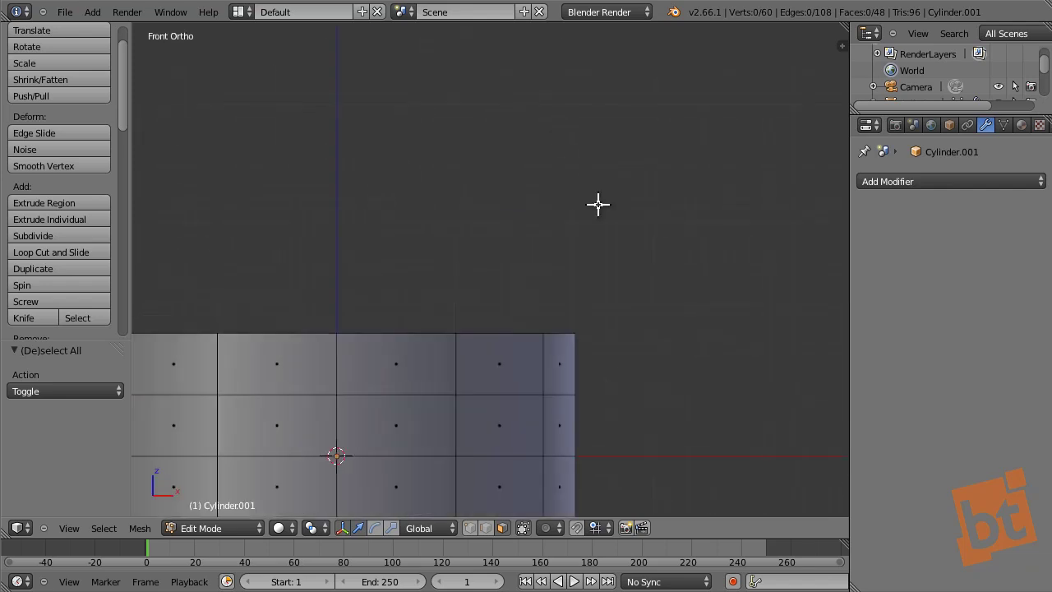
{"action": "key", "text": "ctrl+Tab"}
{"action": "left_click", "coordinate": [593, 216]}
{"action": "right_click", "coordinate": [575, 356]}
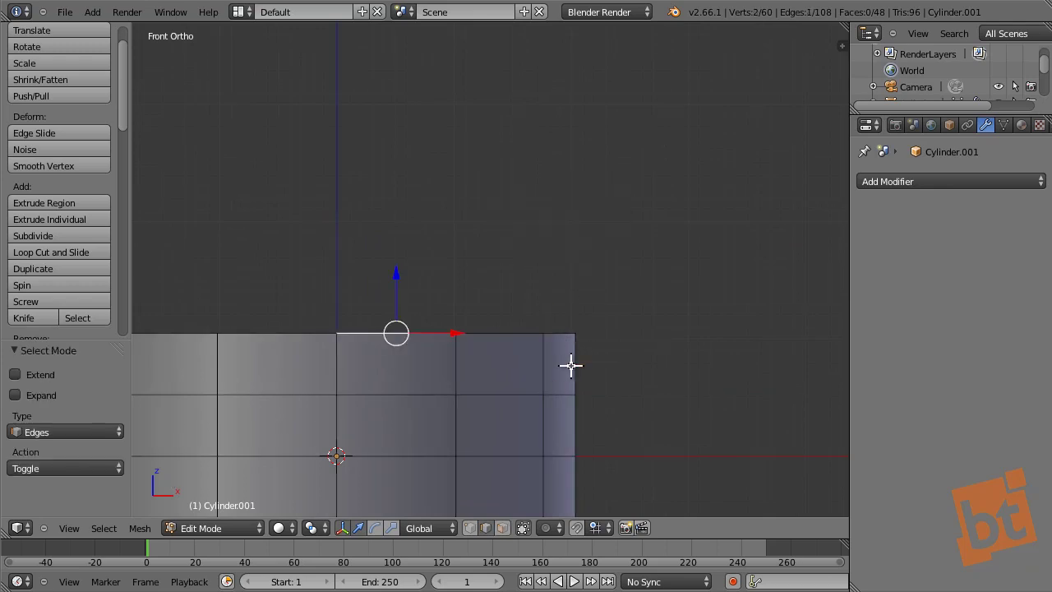
{"action": "middle_click_drag", "start_coordinate": [570, 364], "coordinate": [587, 347], "text": "shift"}
{"action": "key", "text": "z"}
{"action": "right_click", "coordinate": [566, 344]}
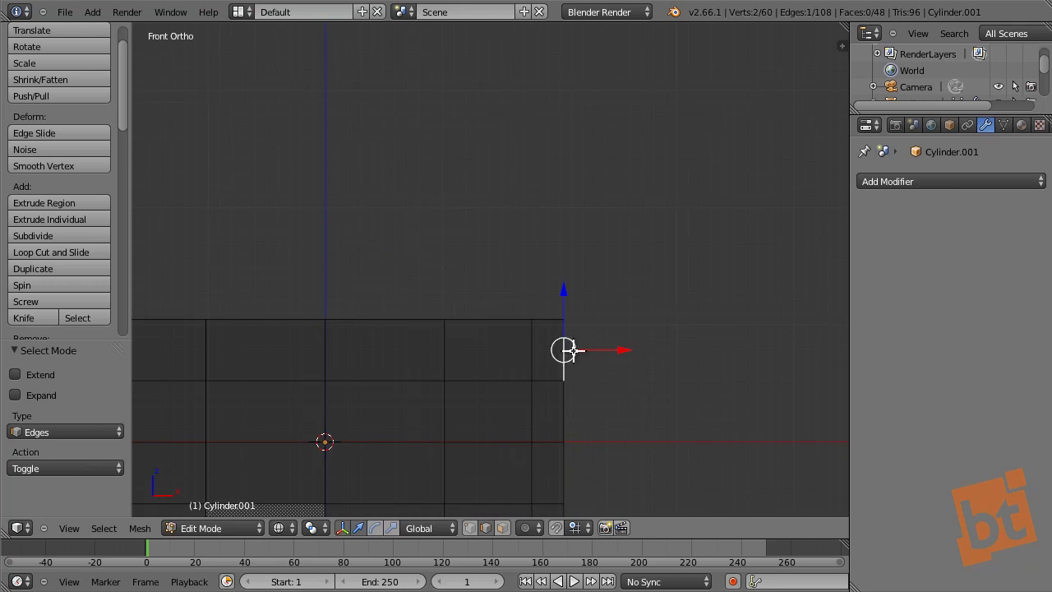
{"action": "key", "text": "z"}
{"action": "middle_click_drag", "start_coordinate": [617, 345], "coordinate": [580, 298], "text": "shift"}
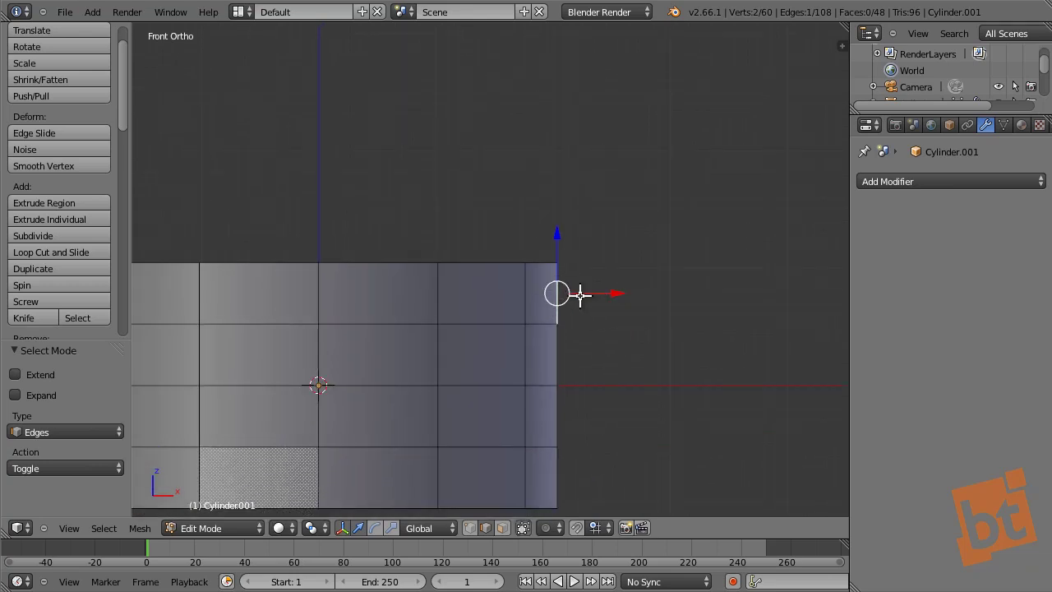
{"action": "scroll", "coordinate": [580, 294], "scroll_direction": "up", "scroll_amount": 1}
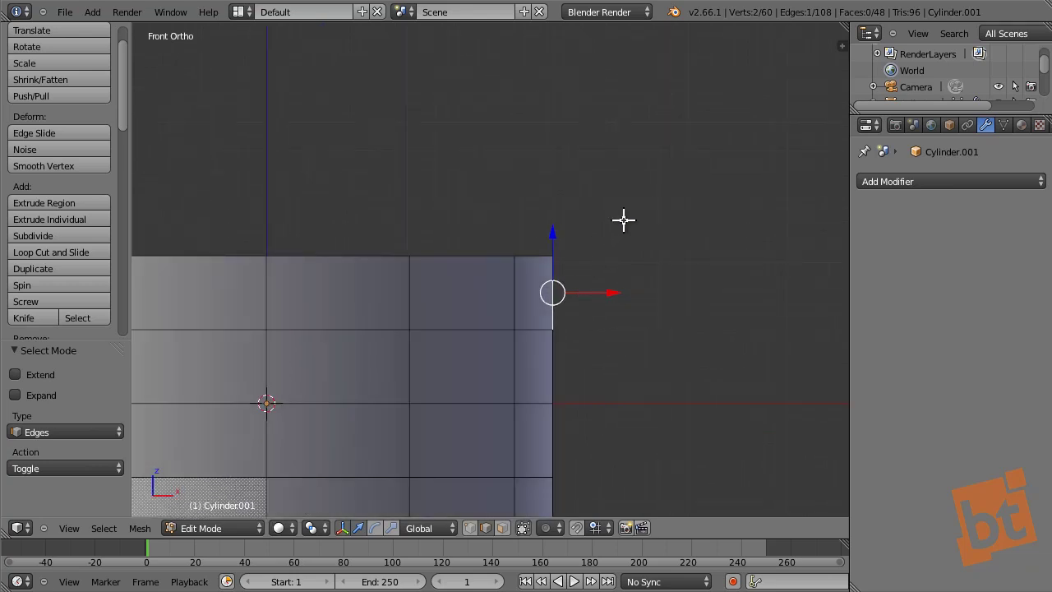
- Duplicate the selected edge in place, separate the copy into its own object and leave mesh editing
{"action": "key", "text": "e"}
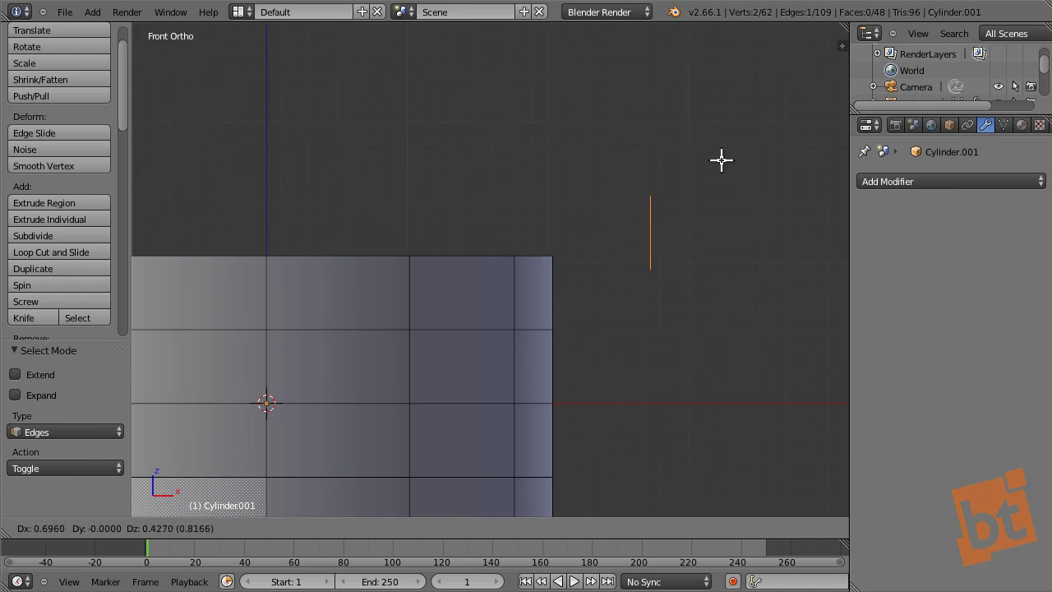
{"action": "left_click", "coordinate": [721, 160]}
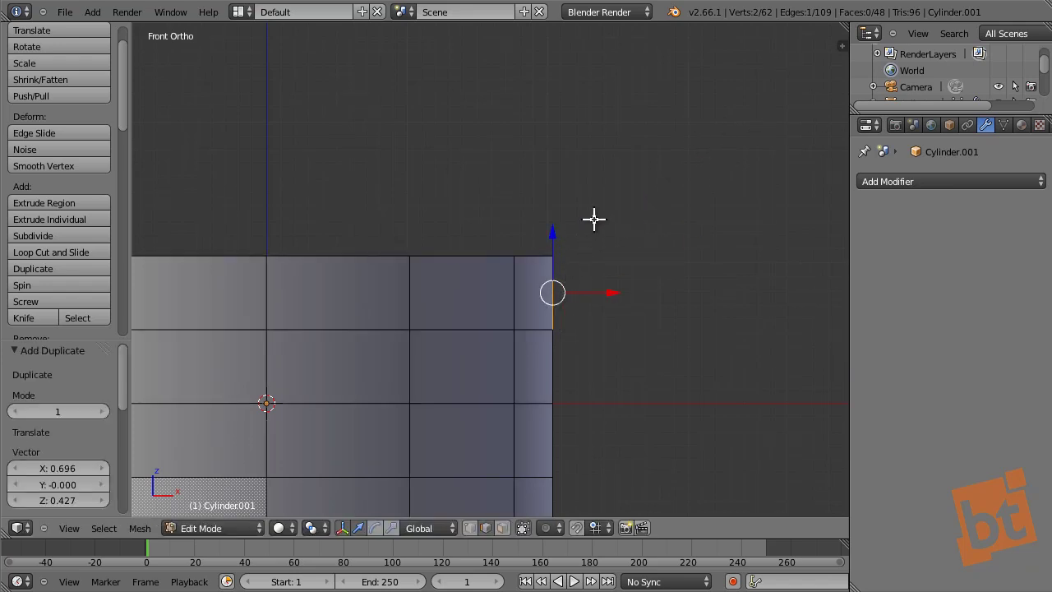
{"action": "scroll", "coordinate": [582, 246], "scroll_direction": "down", "scroll_amount": 2}
{"action": "scroll", "coordinate": [608, 271], "scroll_direction": "up", "scroll_amount": 3, "text": "ctrl"}
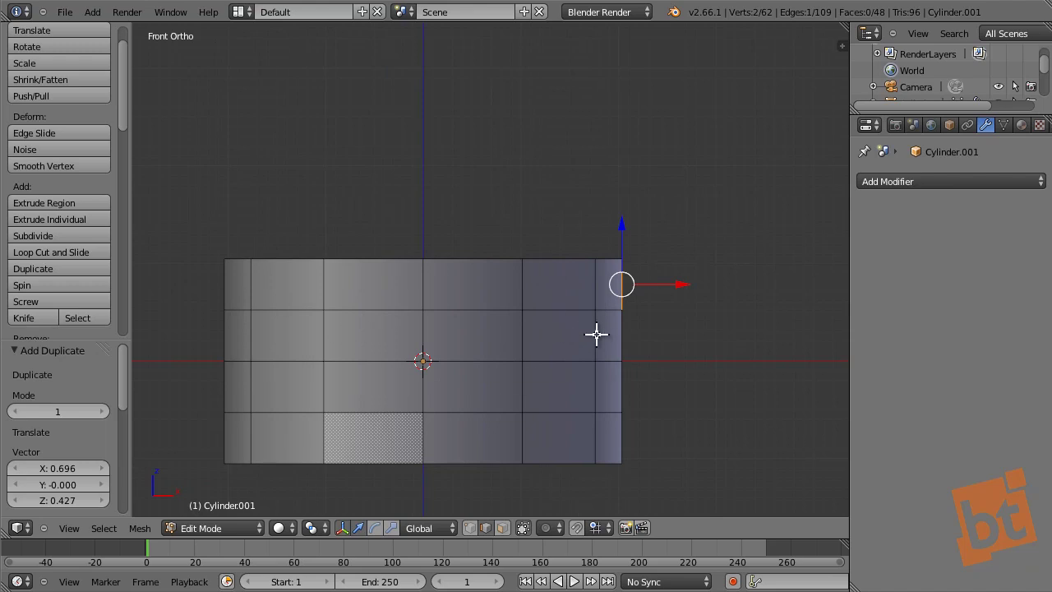
{"action": "scroll", "coordinate": [579, 337], "scroll_direction": "up", "scroll_amount": 1, "text": "ctrl"}
{"action": "scroll", "coordinate": [634, 284], "scroll_direction": "up", "scroll_amount": 3}
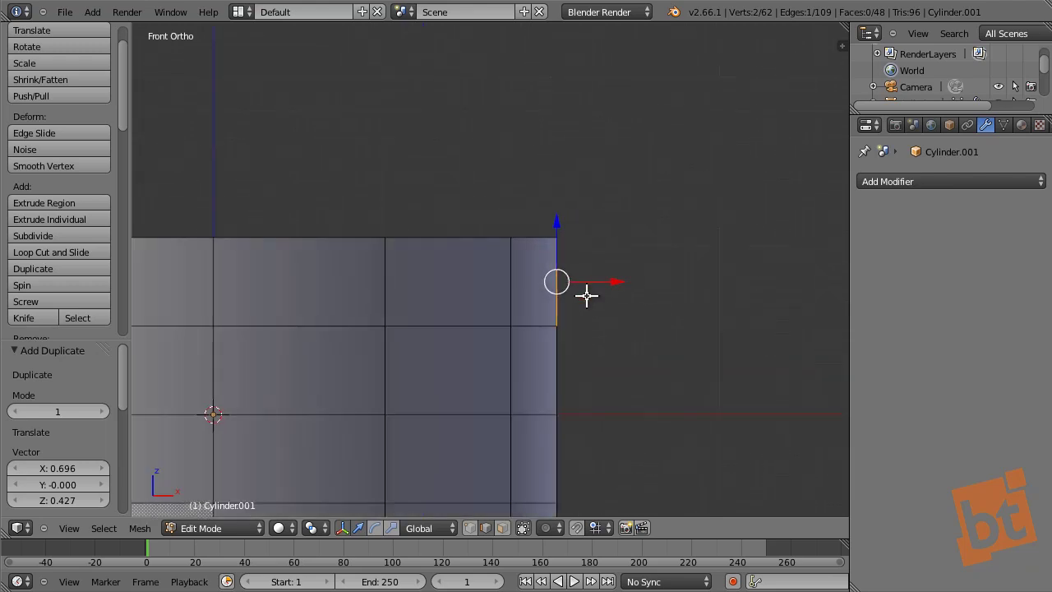
{"action": "key", "text": "p"}
{"action": "left_click", "coordinate": [586, 294]}
{"action": "key", "text": "Tab"}
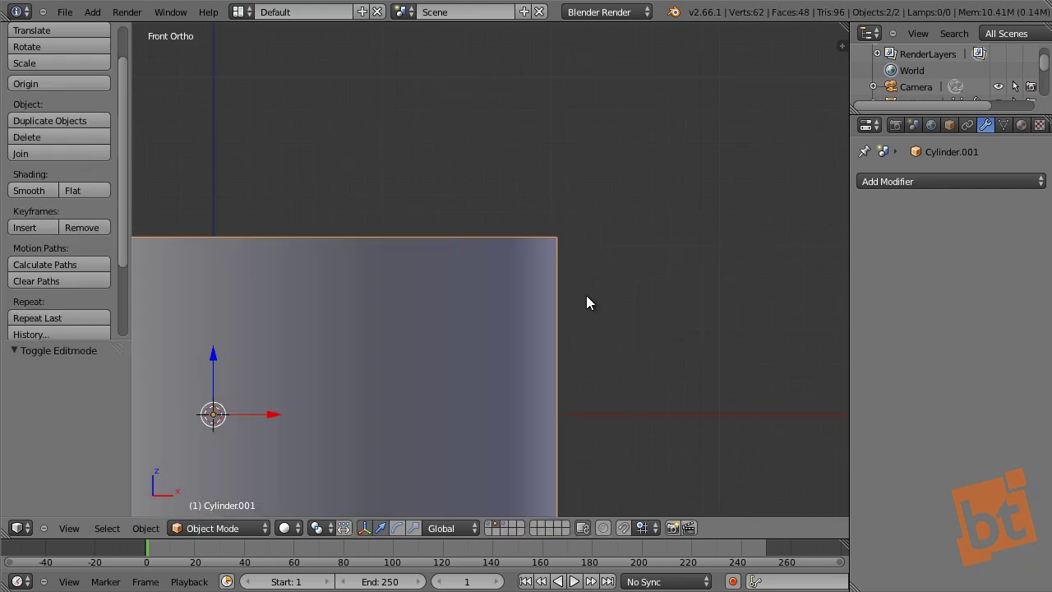
- Select the separated edge object and open its mesh for editing
{"action": "right_click", "coordinate": [562, 262]}
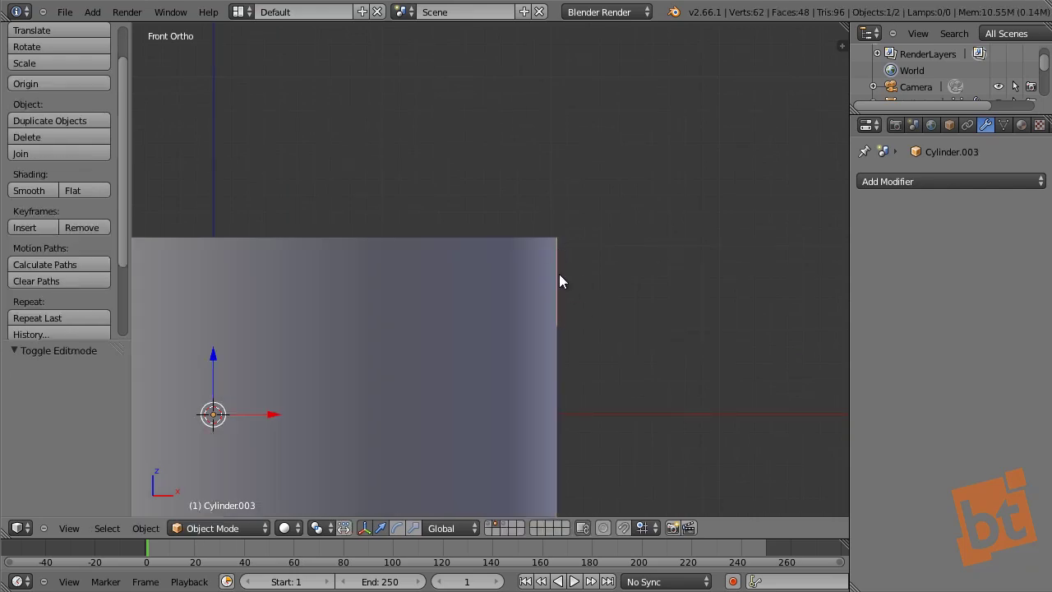
{"action": "key", "text": "Tab"}
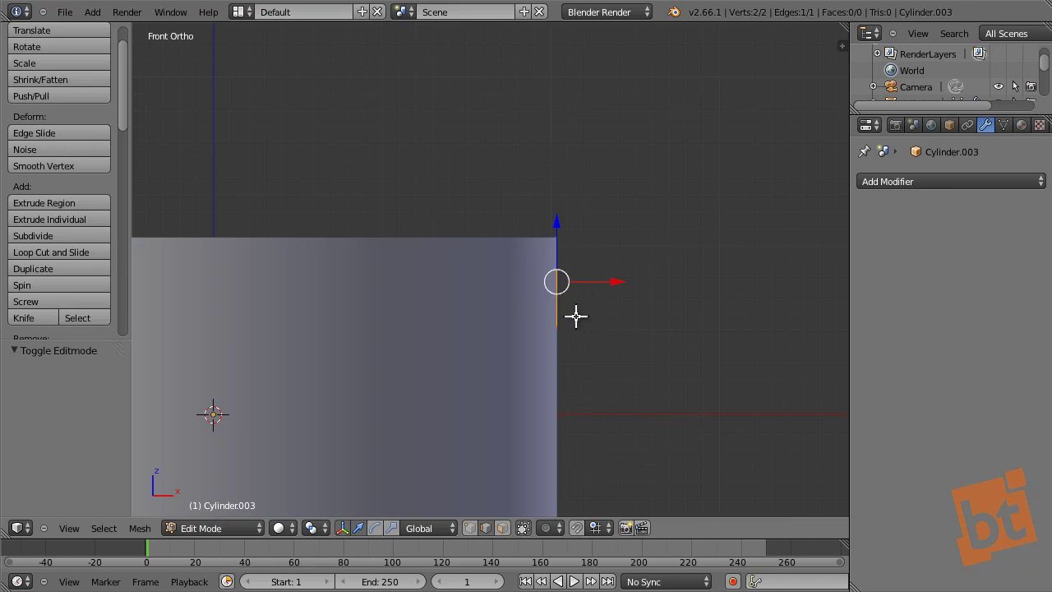
{"action": "scroll", "coordinate": [560, 280], "scroll_direction": "up", "scroll_amount": 1}
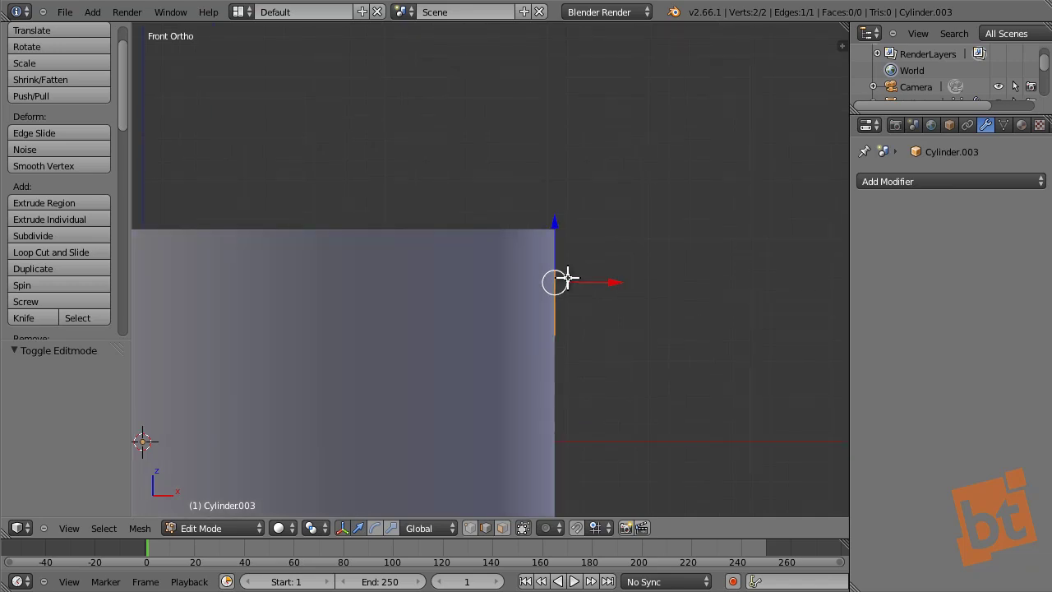
{"action": "scroll", "coordinate": [566, 279], "scroll_direction": "up", "scroll_amount": 1}
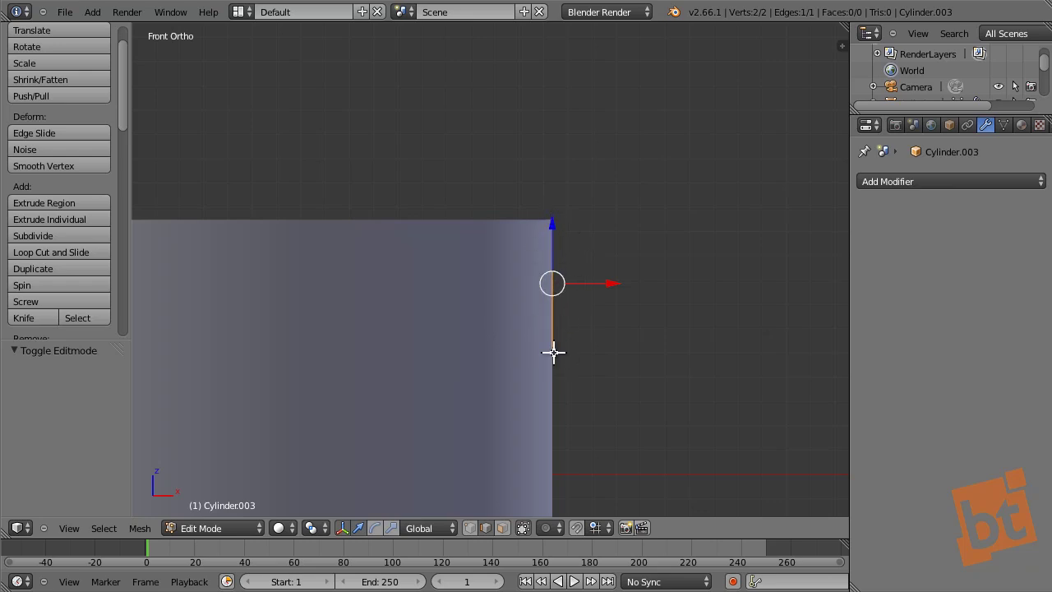
{"action": "middle_click_drag", "start_coordinate": [558, 262], "coordinate": [552, 274], "text": "shift"}
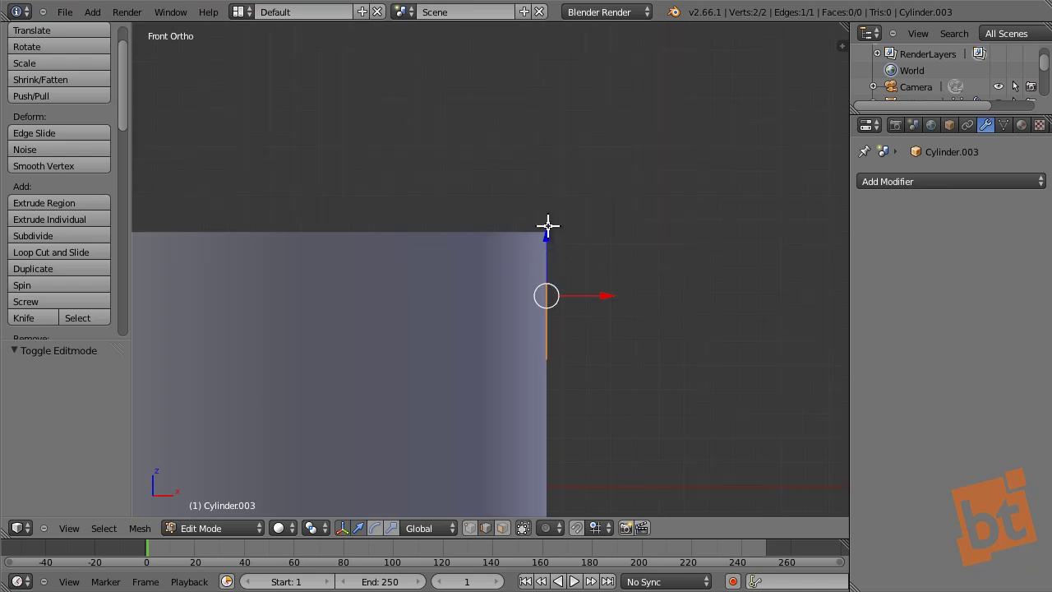
{"action": "middle_click_drag", "start_coordinate": [545, 97], "coordinate": [627, 104], "text": "shift"}
{"action": "scroll", "coordinate": [627, 234], "scroll_direction": "down", "scroll_amount": 4}
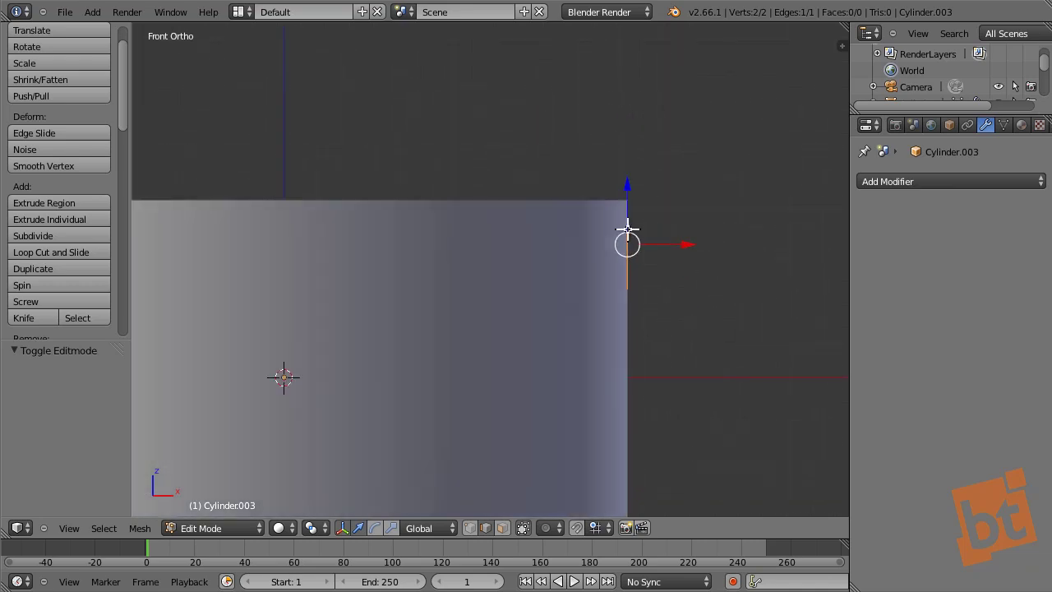
{"action": "middle_click_drag", "start_coordinate": [626, 240], "coordinate": [645, 227], "text": "shift"}
{"action": "key", "text": "f"}
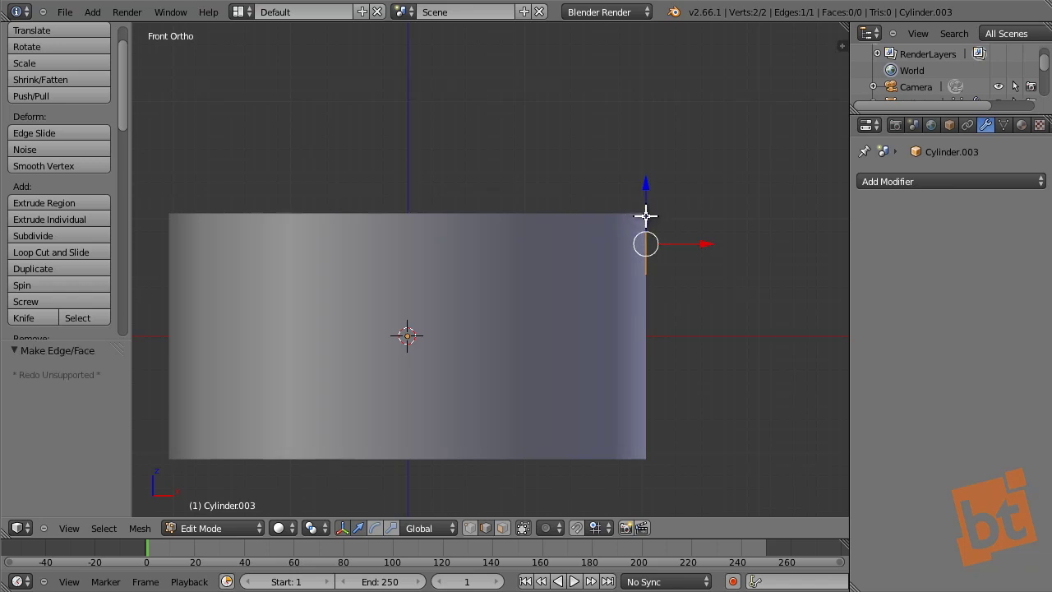
- Sketch a thread band with Grease Pencil: two slanted lines descending across the wall from its +X edge, with a zigzag between them
{"action": "mouse_move", "coordinate": [646, 216]}
{"action": "left_mouse_down"}
{"action": "mouse_move", "coordinate": [412, 238]}
{"action": "mouse_move", "coordinate": [170, 280]}
{"action": "left_mouse_up"}
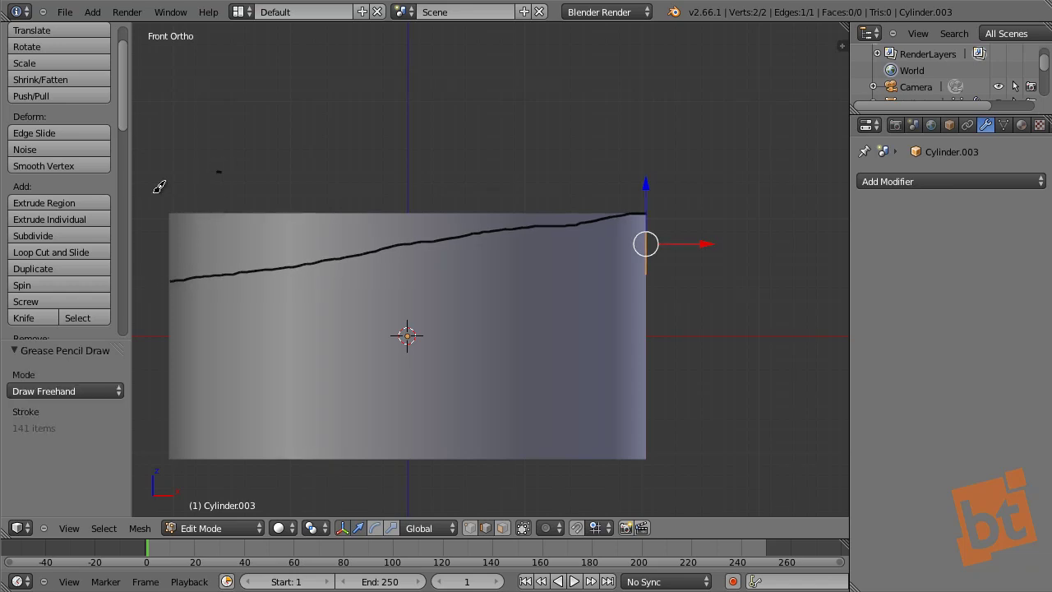
{"action": "mouse_move", "coordinate": [219, 172]}
{"action": "left_mouse_down"}
{"action": "mouse_move", "coordinate": [235, 235]}
{"action": "mouse_move", "coordinate": [415, 188]}
{"action": "mouse_move", "coordinate": [555, 192]}
{"action": "left_mouse_up"}
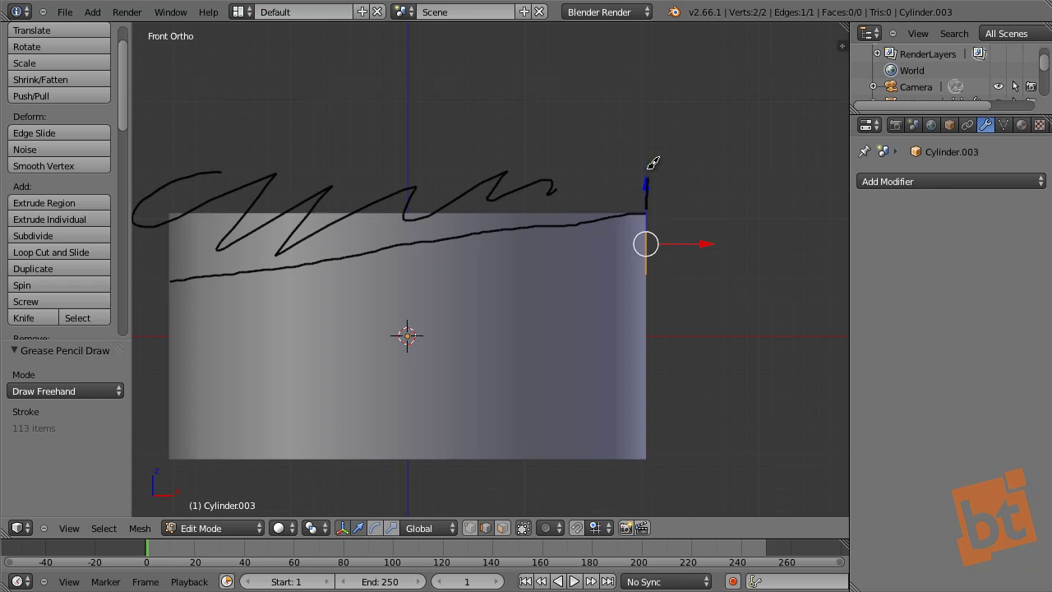
{"action": "mouse_move", "coordinate": [651, 129]}
{"action": "left_mouse_down"}
{"action": "mouse_move", "coordinate": [476, 169]}
{"action": "mouse_move", "coordinate": [155, 218]}
{"action": "mouse_move", "coordinate": [178, 217]}
{"action": "left_mouse_up"}
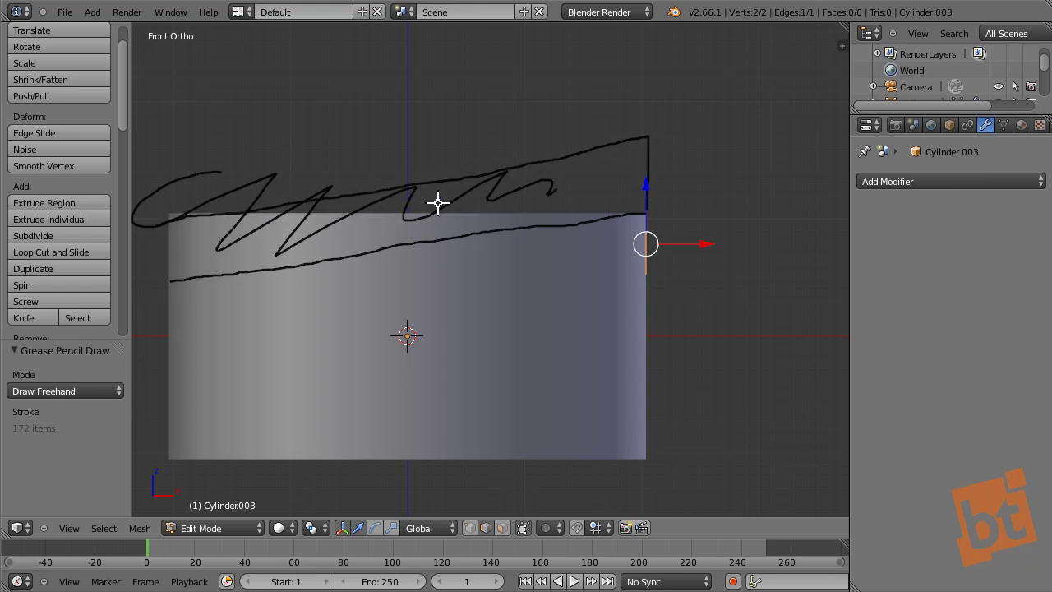
- Delete the Grease Pencil frame containing the thread sketch
{"action": "key", "text": "n"}
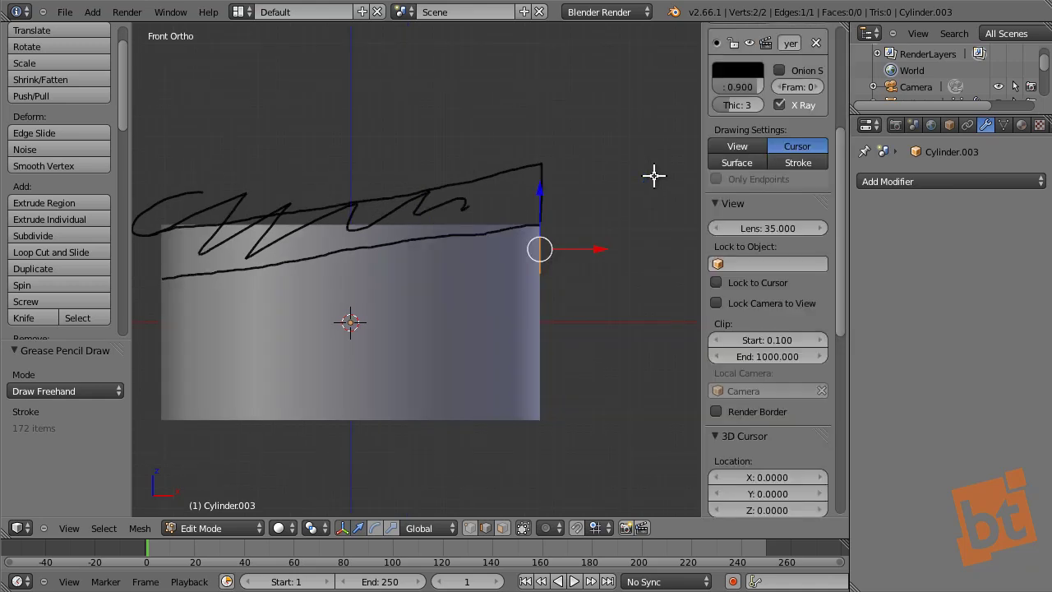
{"action": "left_click", "coordinate": [779, 104]}
{"action": "scroll", "coordinate": [734, 205], "scroll_direction": "up", "scroll_amount": 5}
{"action": "left_click", "coordinate": [734, 203]}
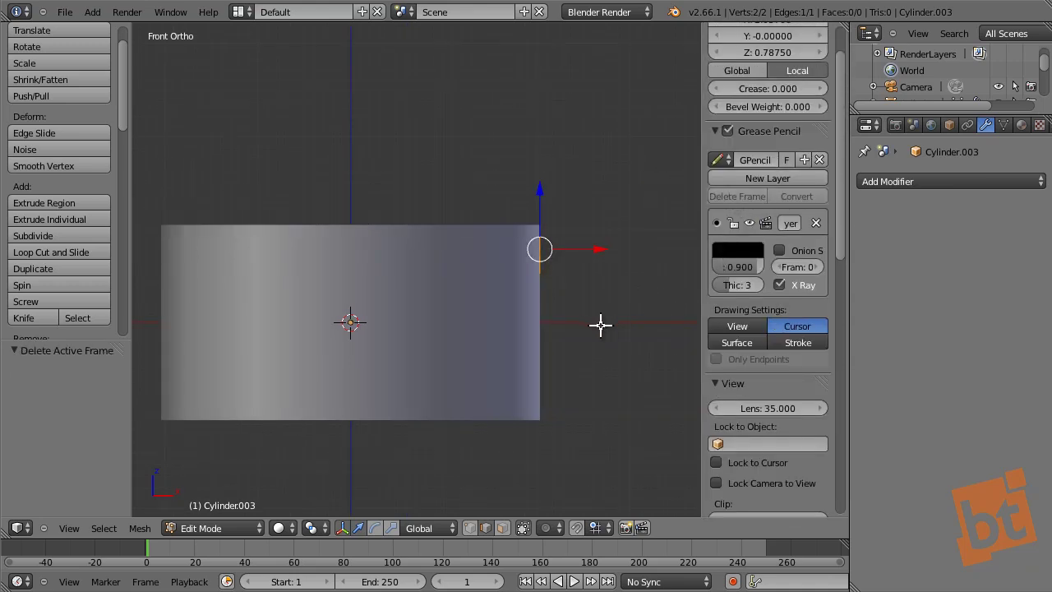
{"action": "key", "text": "n"}
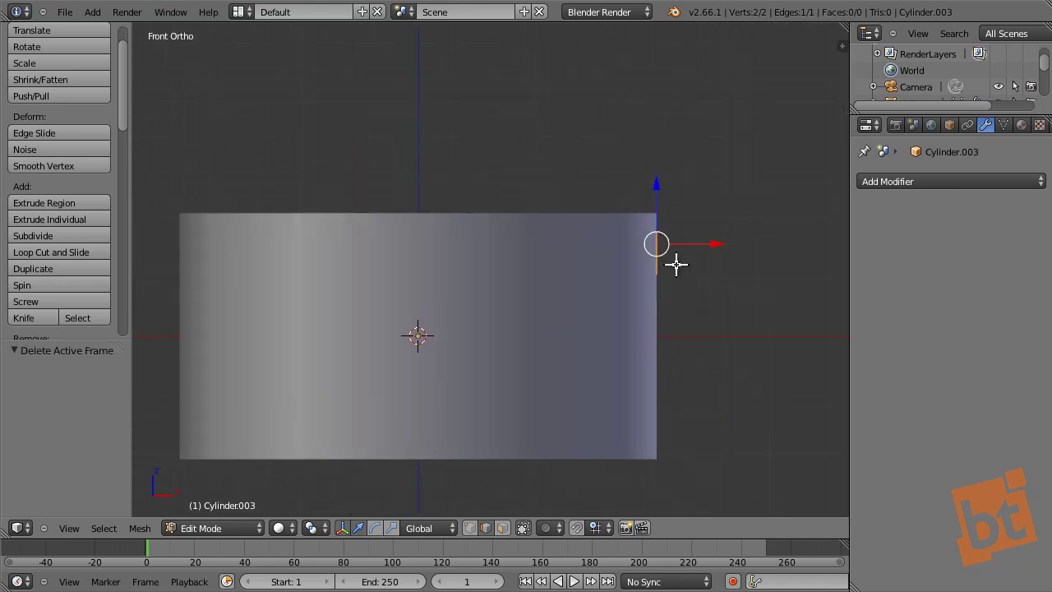
- Enable the edge length display for the mesh and hide the transform manipulator
{"action": "key", "text": "n"}
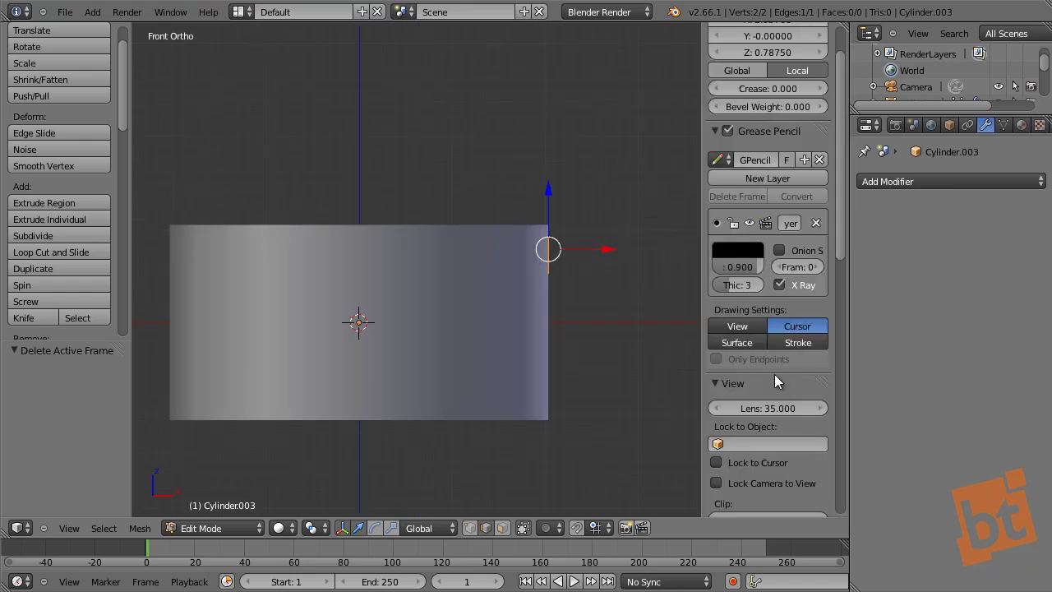
{"action": "scroll", "coordinate": [773, 374], "scroll_direction": "down", "scroll_amount": 15}
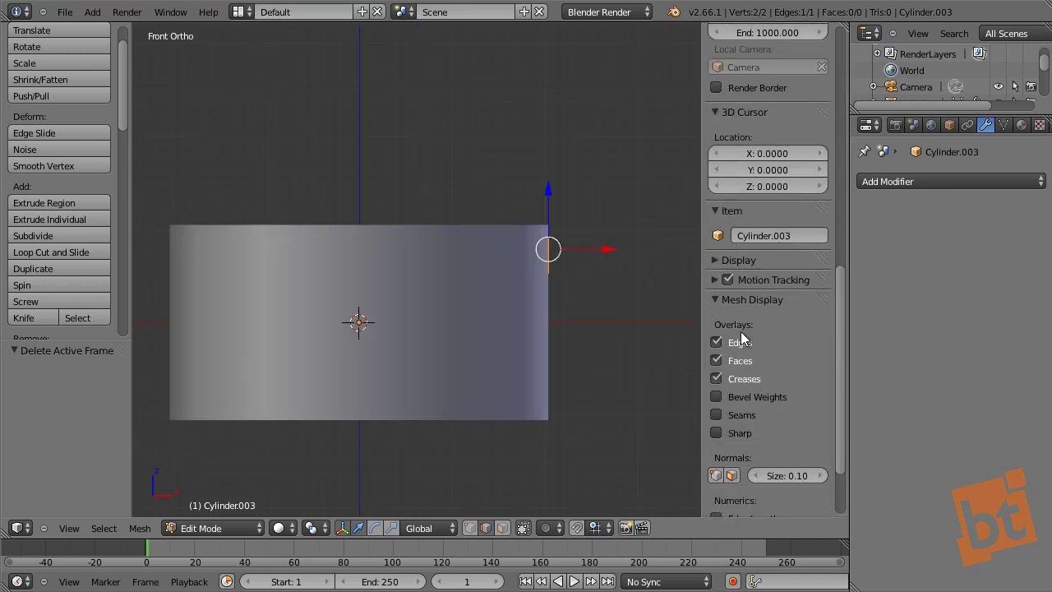
{"action": "middle_click_drag", "start_coordinate": [740, 331], "coordinate": [736, 237]}
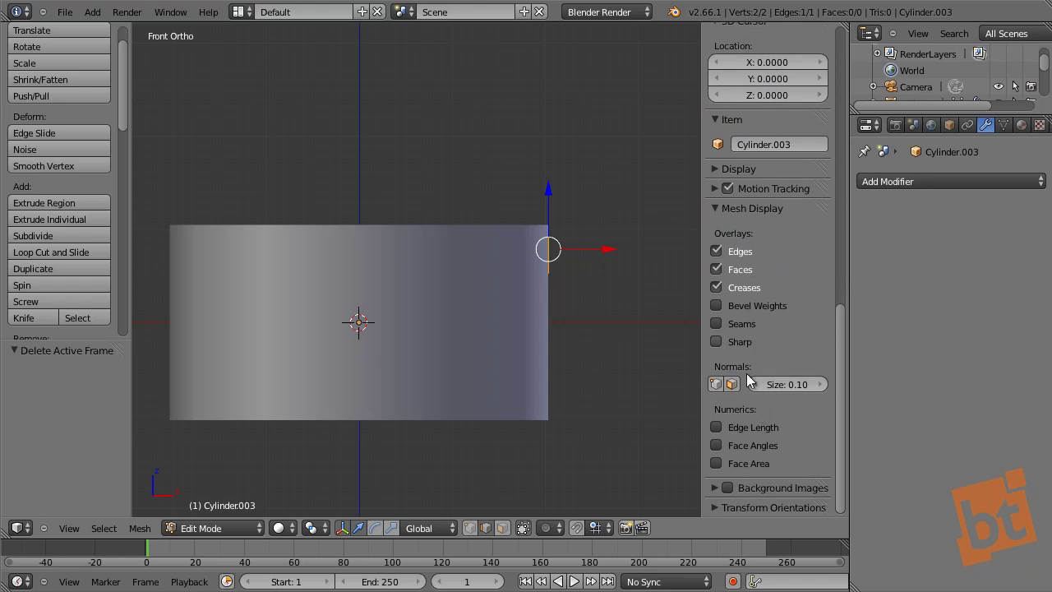
{"action": "left_click", "coordinate": [749, 425]}
{"action": "scroll", "coordinate": [591, 317], "scroll_direction": "up", "scroll_amount": 4}
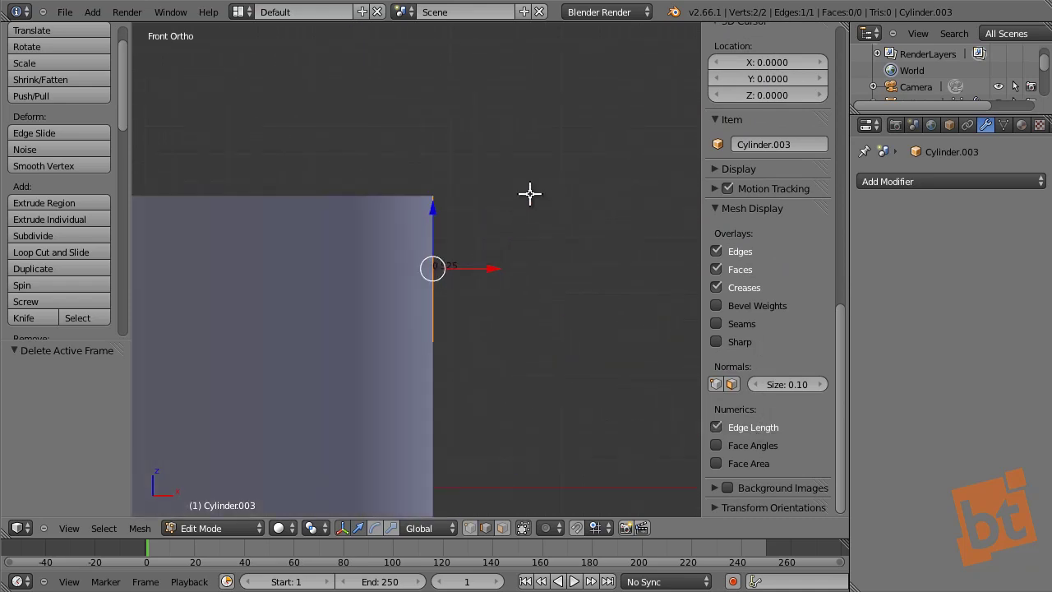
{"action": "key", "text": "ctrl+space"}
- Mark both ends of the separated edge with Grease Pencil arrows and draw an upward arrow beside it
{"action": "scroll", "coordinate": [440, 282], "scroll_direction": "up", "scroll_amount": 3}
{"action": "middle_click_drag", "start_coordinate": [439, 281], "coordinate": [469, 300], "text": "shift"}
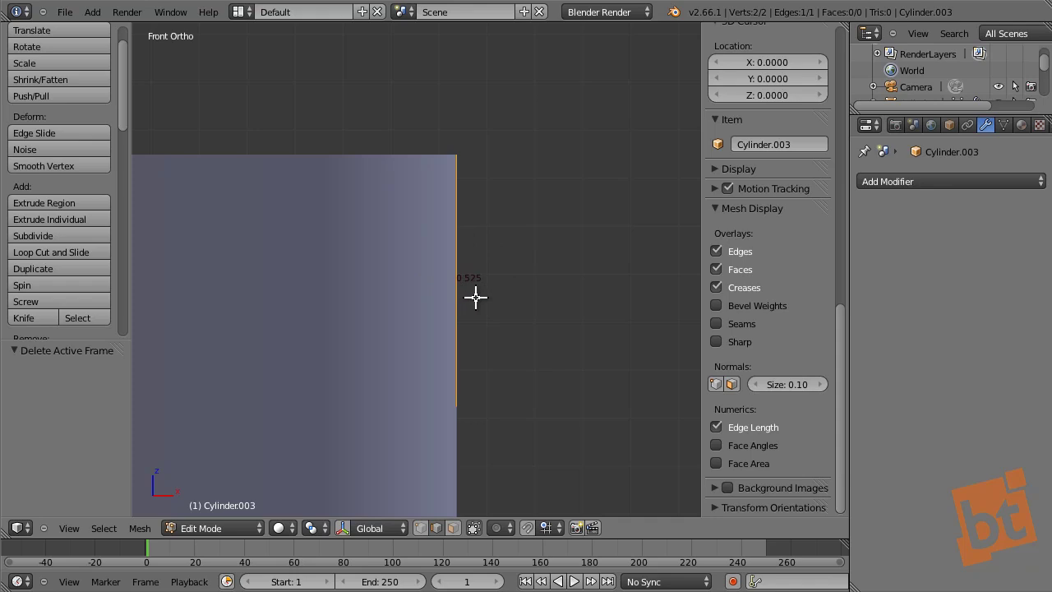
{"action": "middle_click_drag", "start_coordinate": [471, 244], "coordinate": [482, 248], "text": "shift"}
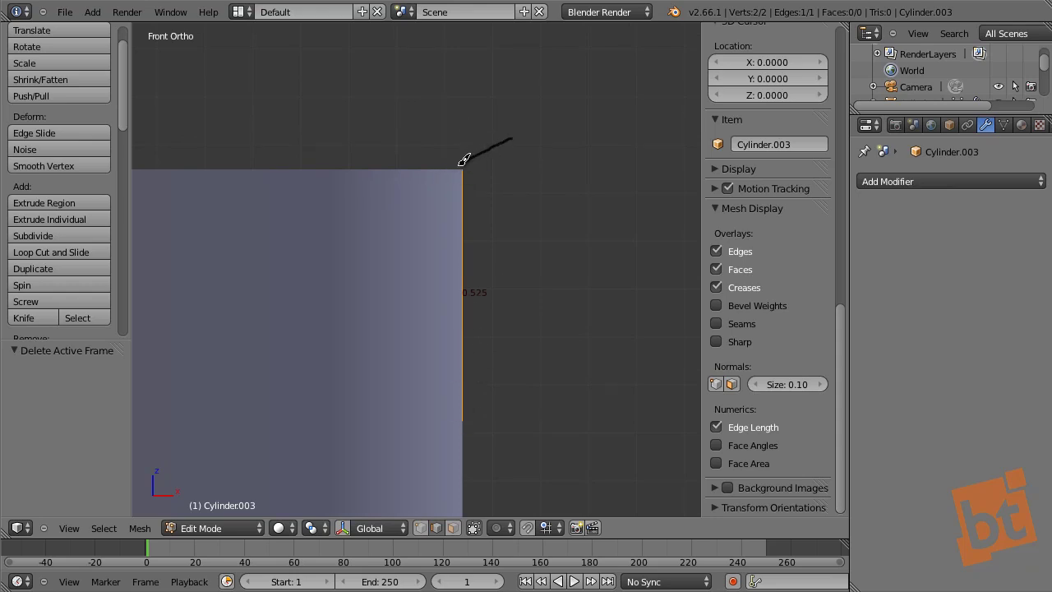
{"action": "left_click_drag", "start_coordinate": [466, 161], "coordinate": [500, 171]}
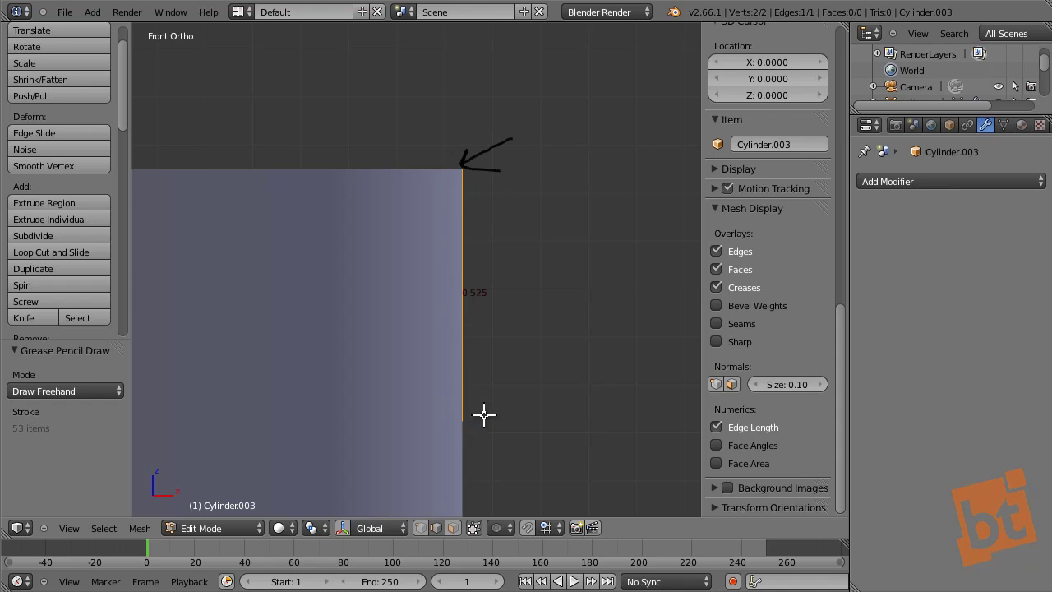
{"action": "left_click_drag", "start_coordinate": [457, 431], "coordinate": [481, 431]}
{"action": "mouse_move", "coordinate": [426, 136]}
{"action": "left_mouse_down"}
{"action": "mouse_move", "coordinate": [458, 165]}
{"action": "mouse_move", "coordinate": [424, 175]}
{"action": "left_mouse_up"}
{"action": "mouse_move", "coordinate": [521, 352]}
{"action": "left_mouse_down"}
{"action": "mouse_move", "coordinate": [513, 204]}
{"action": "mouse_move", "coordinate": [504, 257]}
{"action": "left_mouse_up"}
{"action": "left_click_drag", "start_coordinate": [512, 204], "coordinate": [526, 235]}
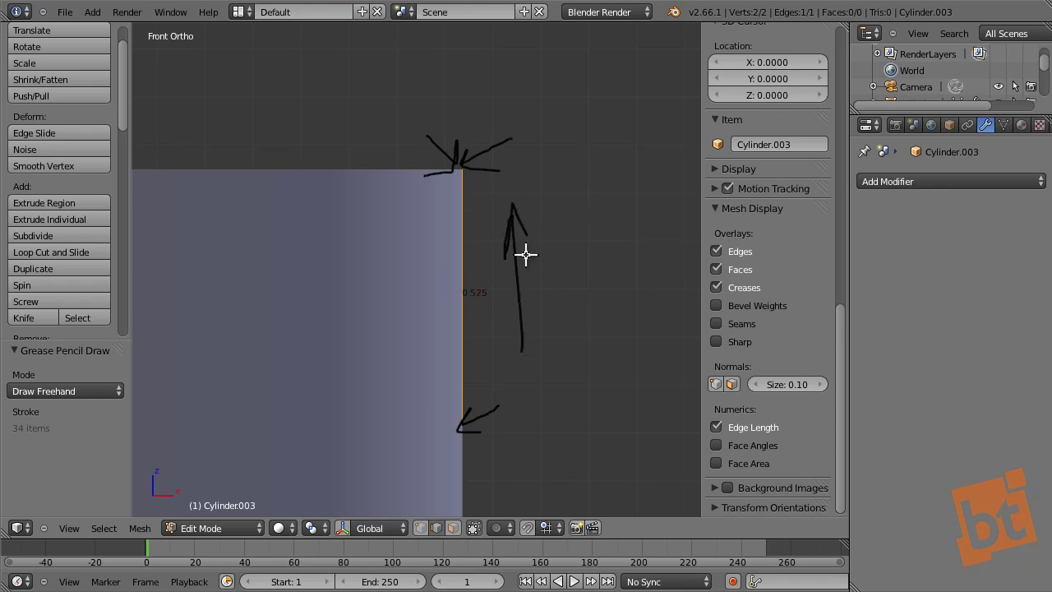
- Move the separated edge up 0.525 along the Z axis so it stands above the inner wall's top rim
{"action": "right_click", "coordinate": [467, 238]}
{"action": "key", "text": "g"}
{"action": "key", "text": "z"}
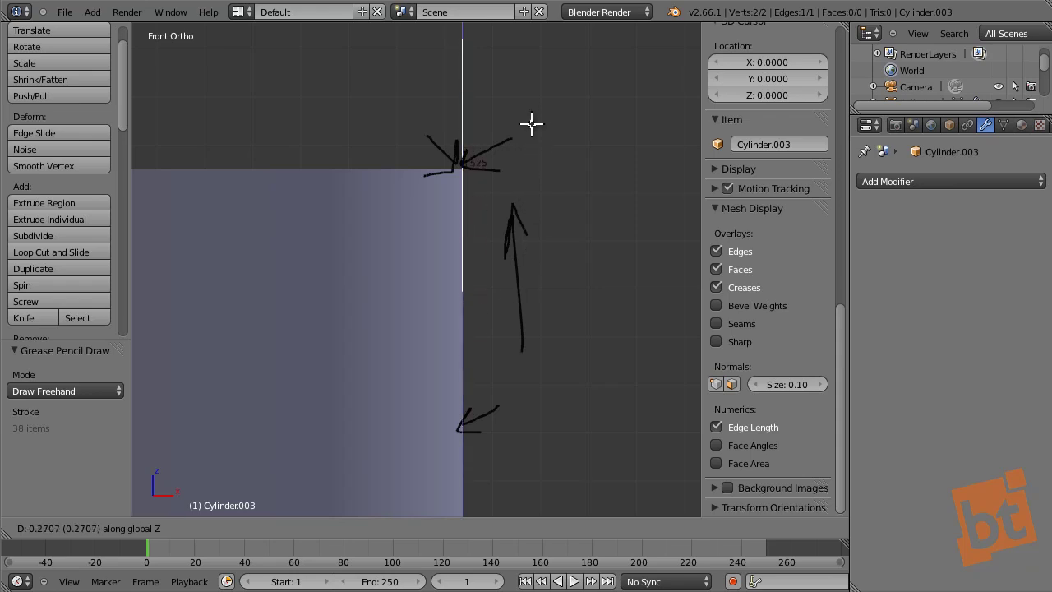
{"action": "type", "text": "0."}
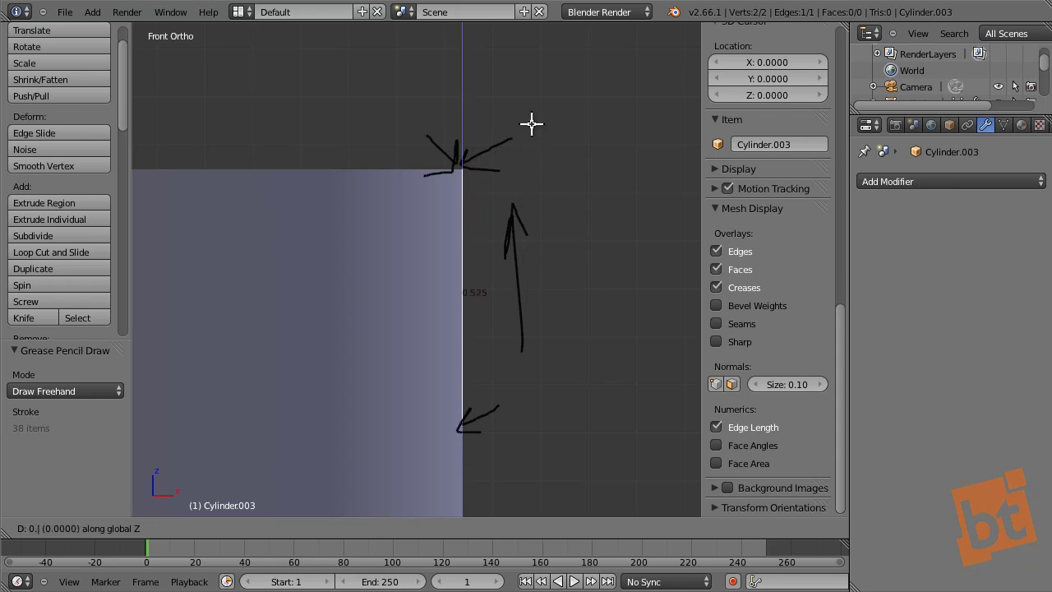
{"action": "type", "text": "525"}
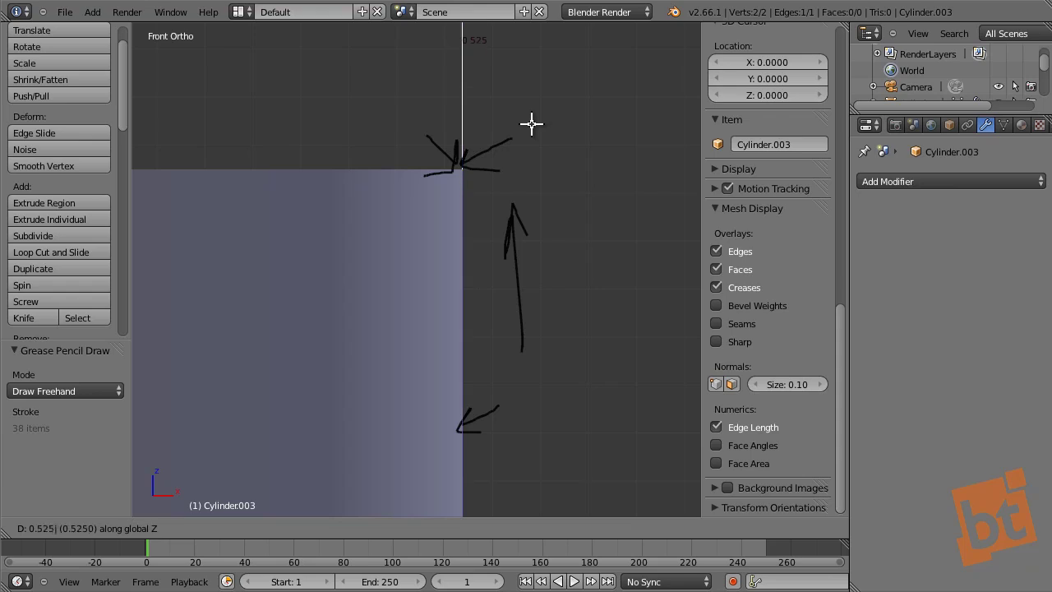
{"action": "key", "text": "Return"}
{"action": "middle_click_drag", "start_coordinate": [513, 149], "coordinate": [524, 285], "text": "shift"}
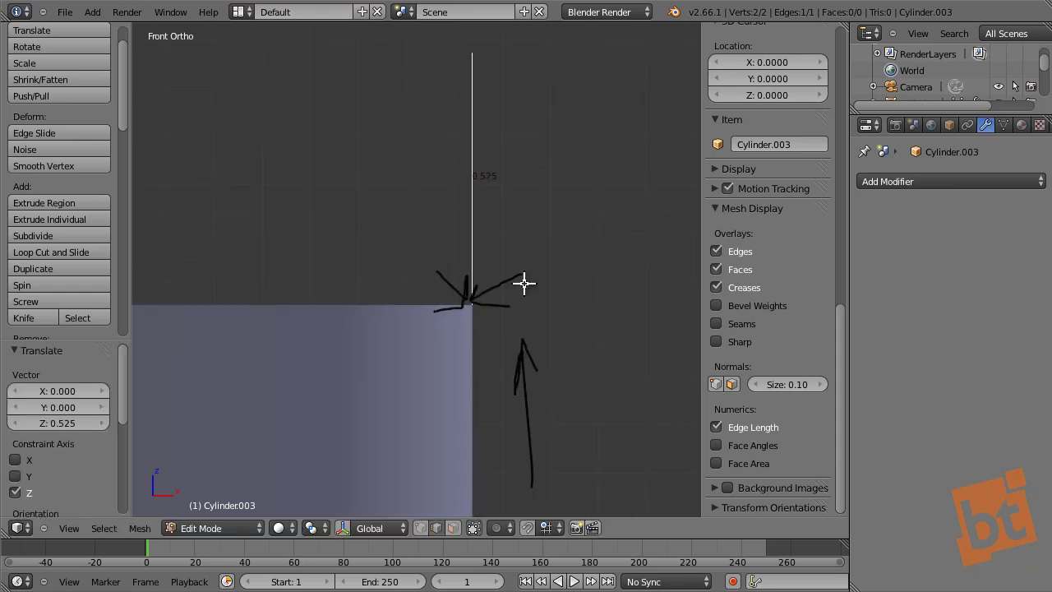
{"action": "scroll", "coordinate": [524, 284], "scroll_direction": "up", "scroll_amount": 2}
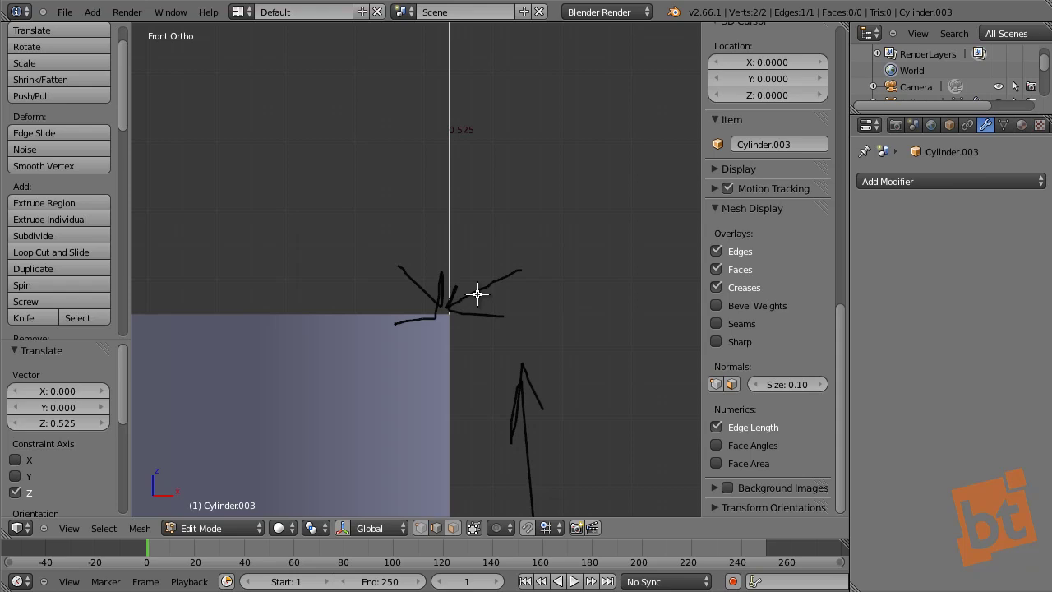
- Switch to vertex selection and inspect how the edge's lower end meets the top corner of the inner wall
{"action": "key", "text": "ctrl+Tab"}
{"action": "left_click", "coordinate": [435, 274]}
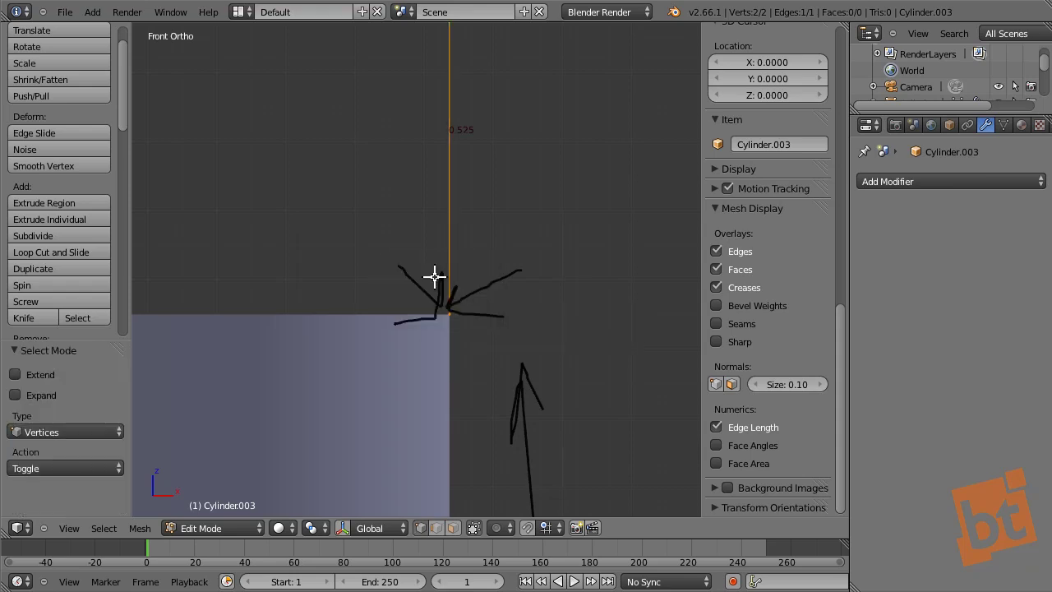
{"action": "scroll", "coordinate": [449, 311], "scroll_direction": "up", "scroll_amount": 4}
{"action": "scroll", "coordinate": [449, 311], "scroll_direction": "up", "scroll_amount": 5}
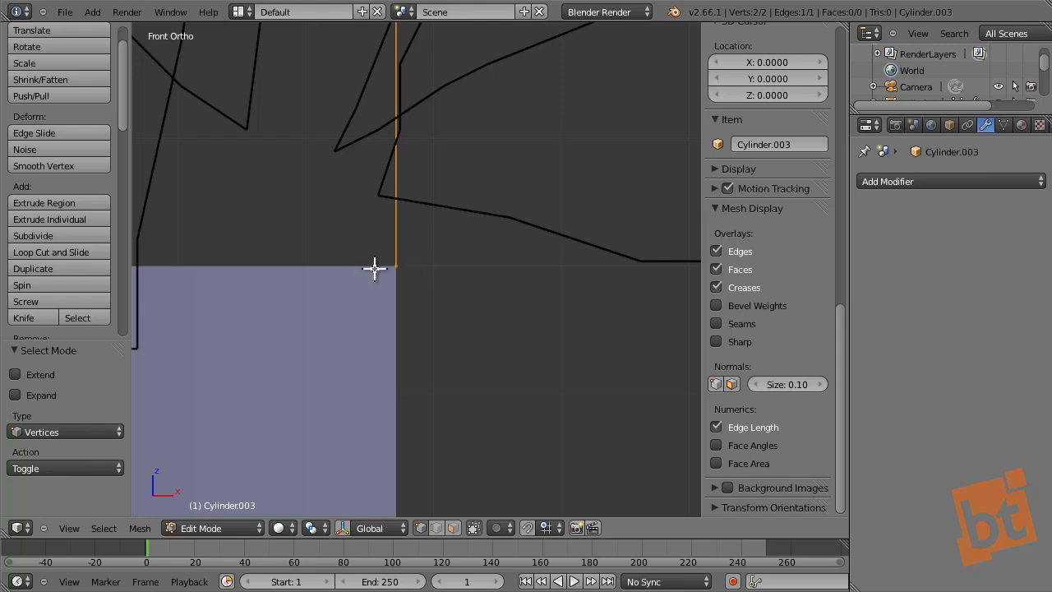
{"action": "scroll", "coordinate": [378, 273], "scroll_direction": "up", "scroll_amount": 1}
{"action": "scroll", "coordinate": [376, 277], "scroll_direction": "down", "scroll_amount": 6}
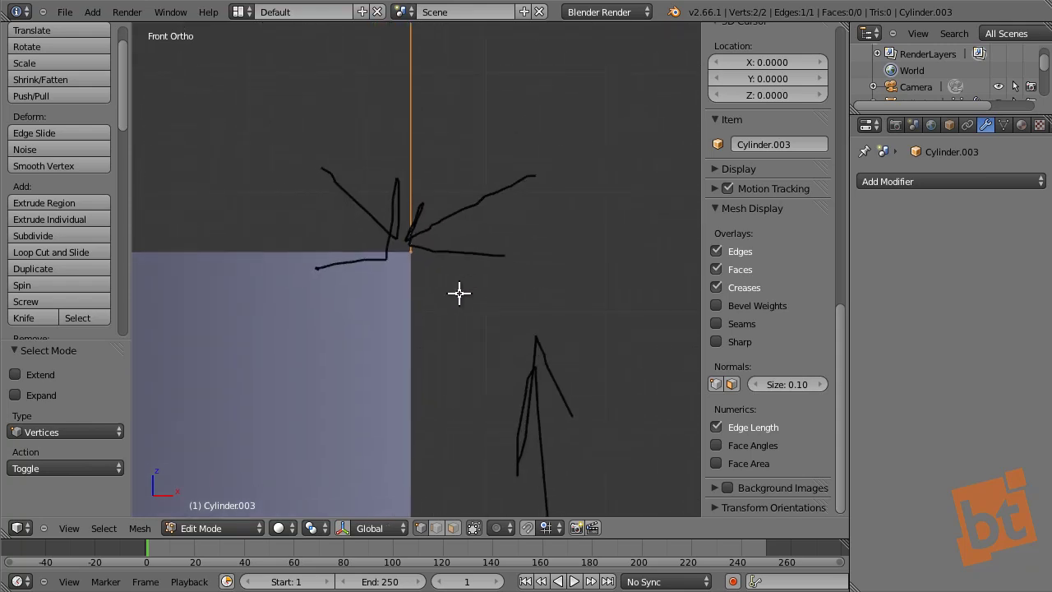
{"action": "scroll", "coordinate": [470, 294], "scroll_direction": "up", "scroll_amount": 1}
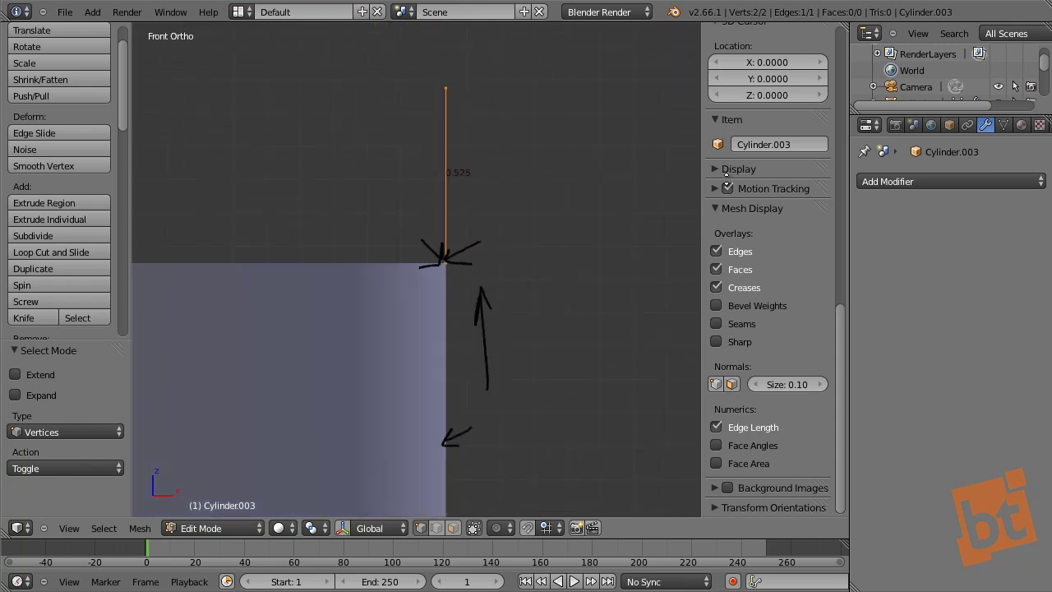
- Delete the Grease Pencil frame with the arrows and collapse the Grease Pencil settings
{"action": "scroll", "coordinate": [726, 172], "scroll_direction": "up", "scroll_amount": 15}
{"action": "left_click", "coordinate": [737, 221]}
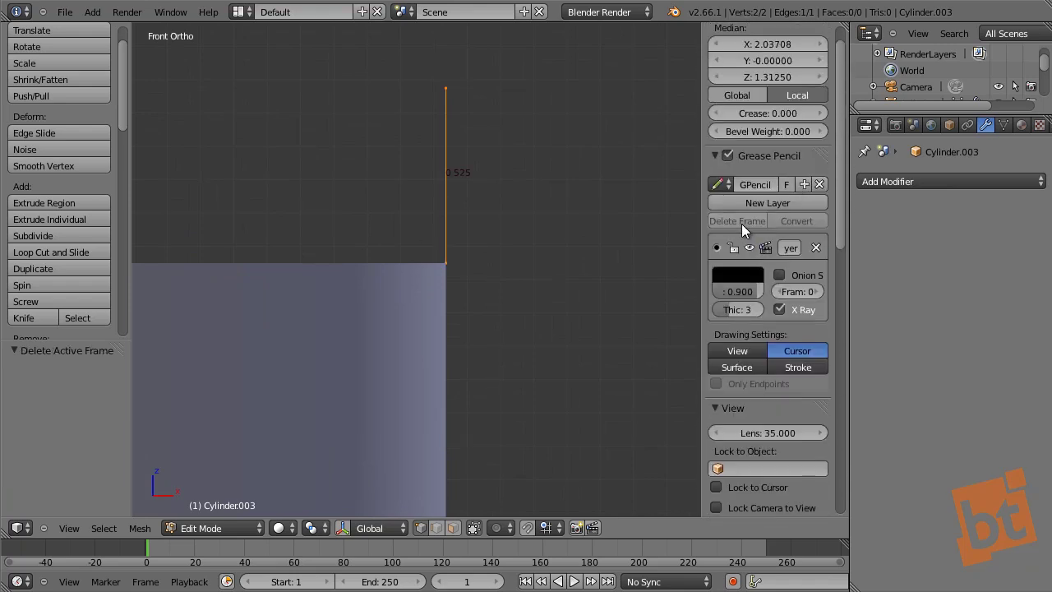
{"action": "left_click", "coordinate": [720, 159]}
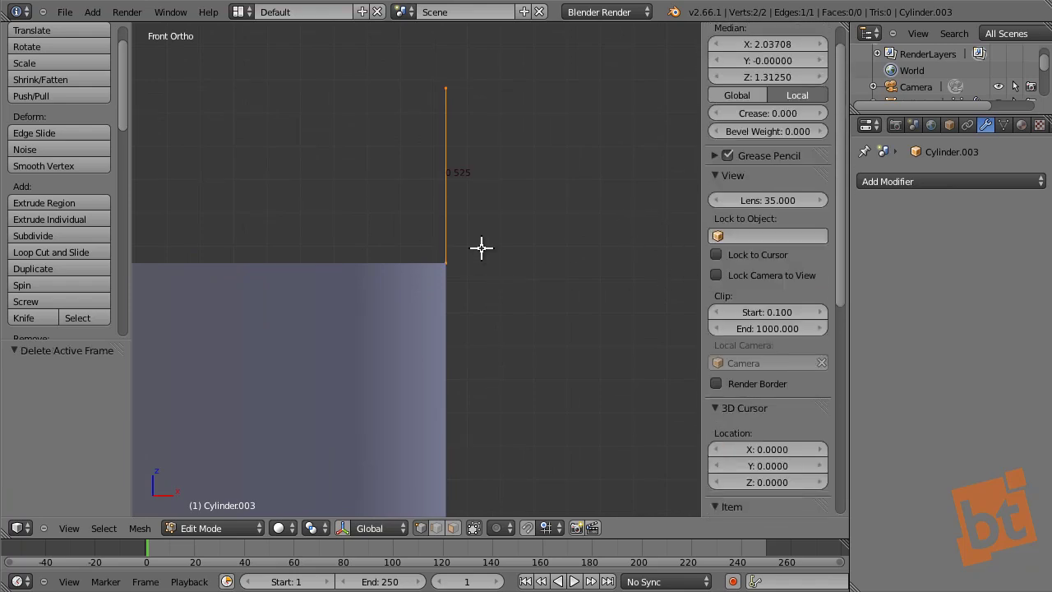
- Turn off the edge length display for the mesh
{"action": "middle_click_drag", "start_coordinate": [774, 364], "coordinate": [768, 109]}
{"action": "middle_click_drag", "start_coordinate": [773, 230], "coordinate": [768, 130]}
{"action": "middle_click_drag", "start_coordinate": [472, 201], "coordinate": [476, 202], "text": "shift"}
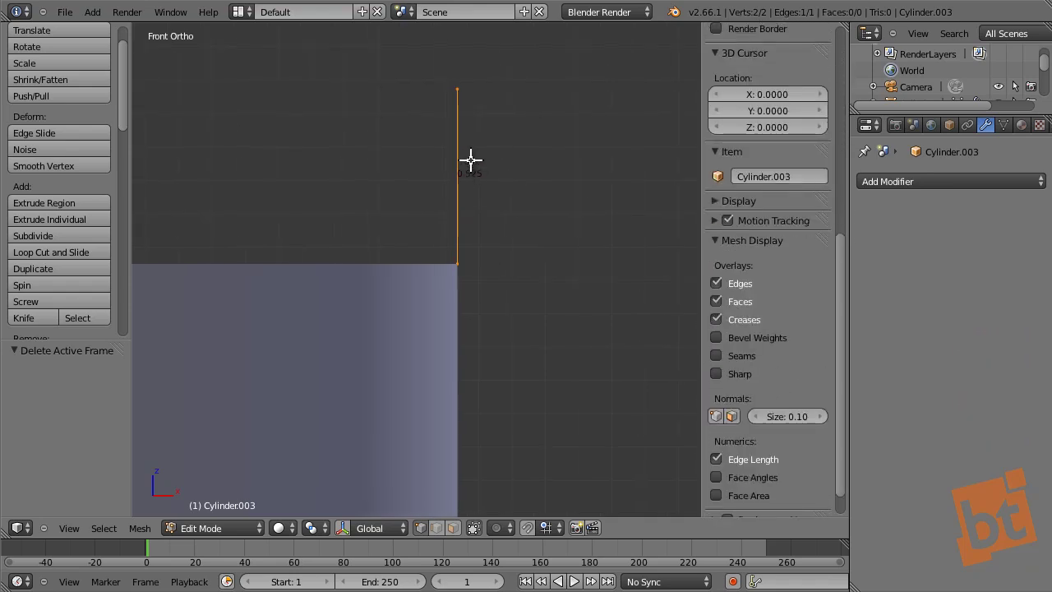
{"action": "scroll", "coordinate": [462, 190], "scroll_direction": "up", "scroll_amount": 3}
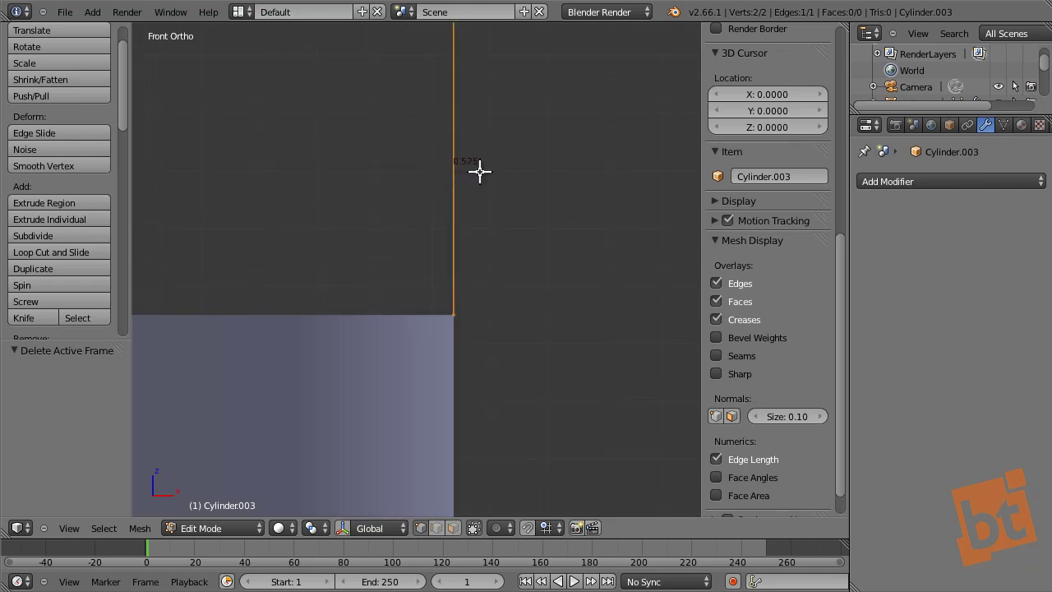
{"action": "scroll", "coordinate": [746, 333], "scroll_direction": "down", "scroll_amount": 1}
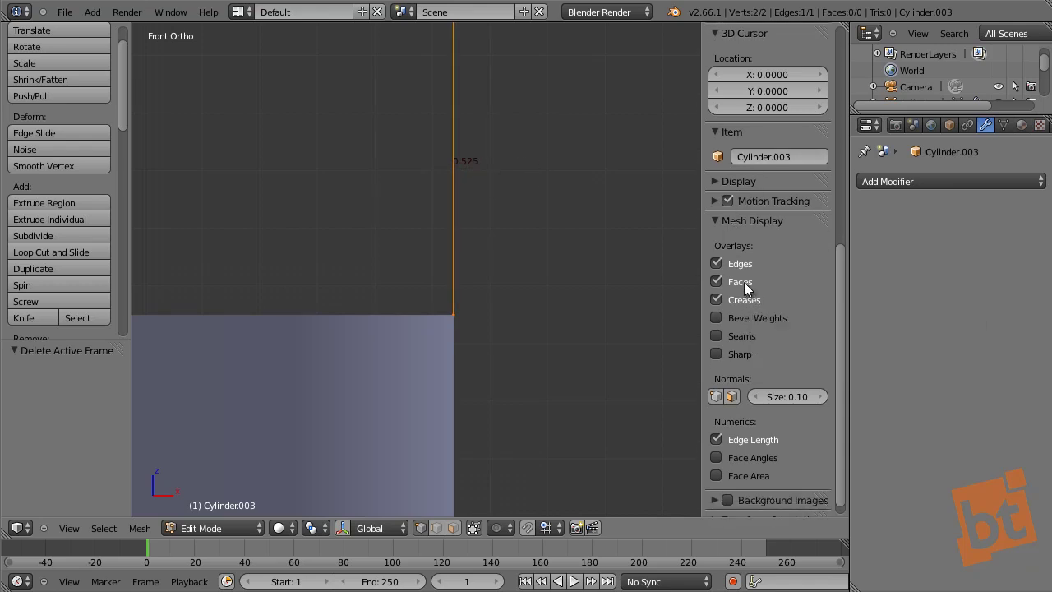
{"action": "scroll", "coordinate": [744, 247], "scroll_direction": "down", "scroll_amount": 1}
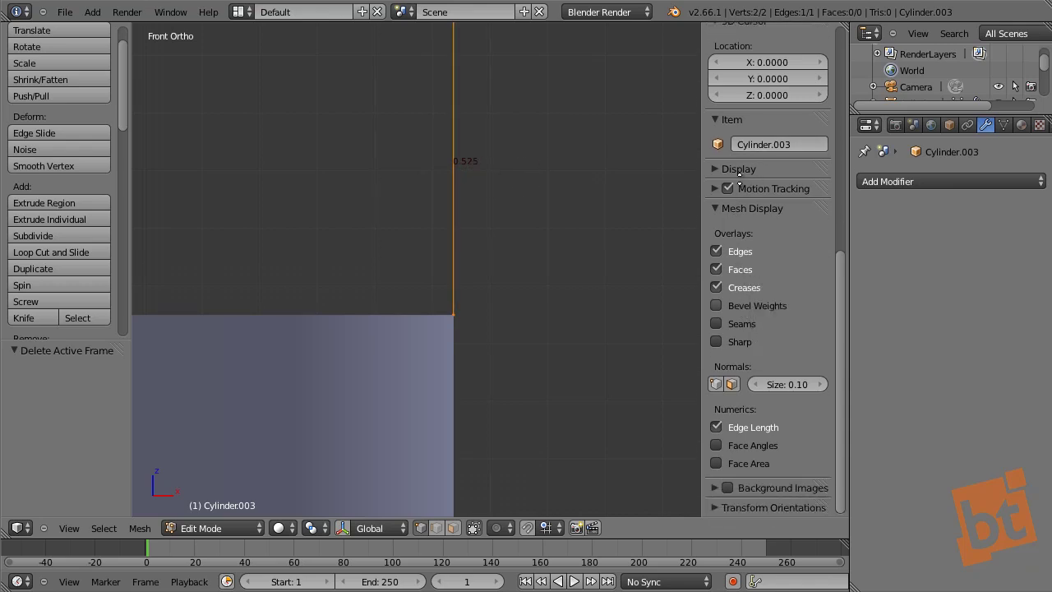
{"action": "left_click", "coordinate": [715, 427]}
{"action": "middle_click_drag", "start_coordinate": [523, 217], "coordinate": [502, 345], "text": "shift"}
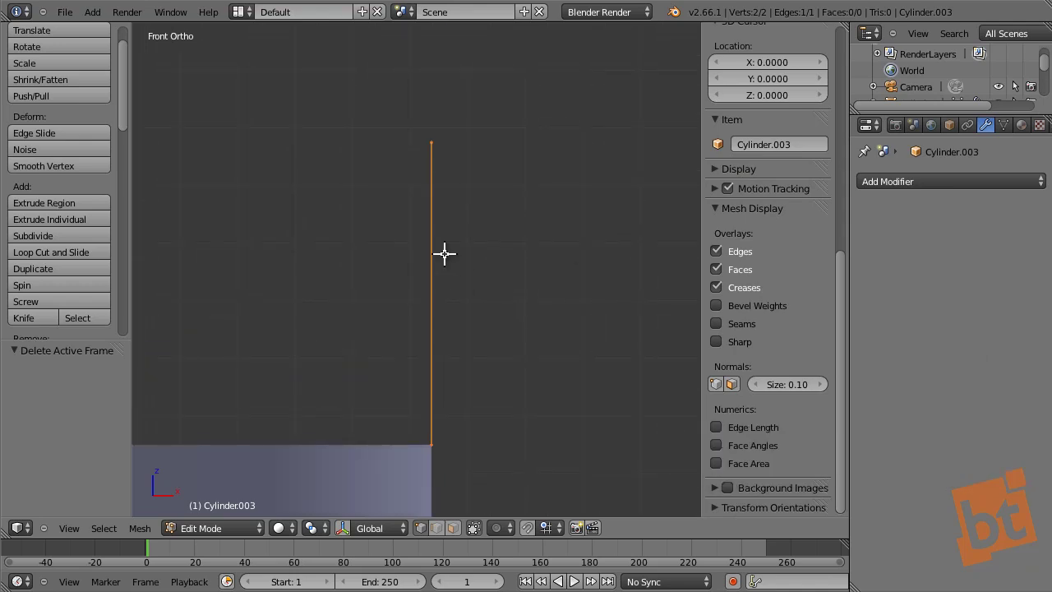
- In vertex selection mode, select both end vertices of the edge and subdivide it with 3 cuts
{"action": "key", "text": "Tab"}
{"action": "key", "text": "Tab"}
{"action": "key", "text": "ctrl+Tab"}
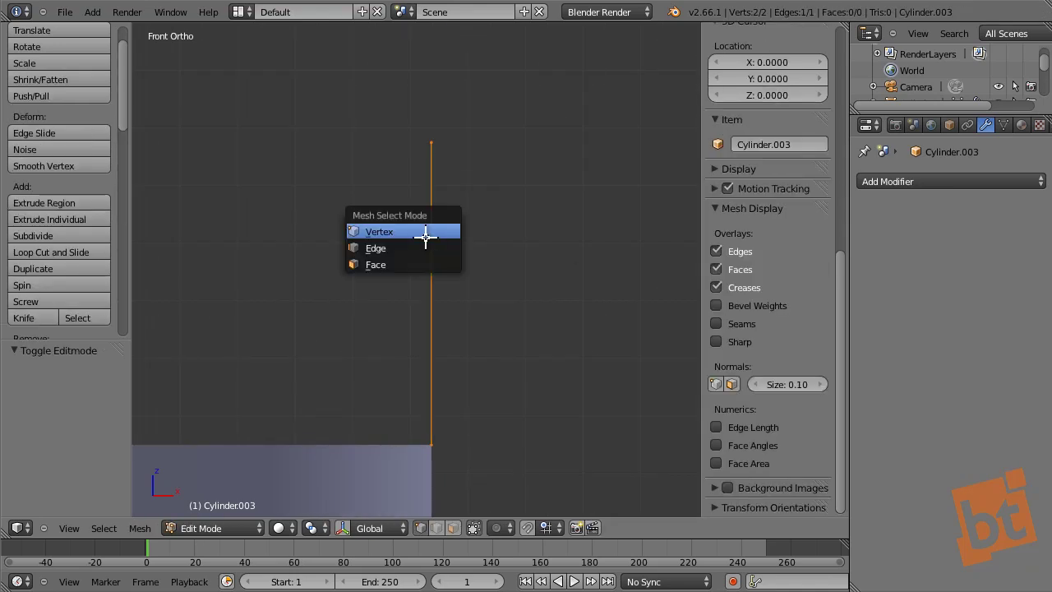
{"action": "left_click", "coordinate": [425, 235]}
{"action": "right_click", "coordinate": [436, 139]}
{"action": "right_click", "coordinate": [444, 452], "text": "shift"}
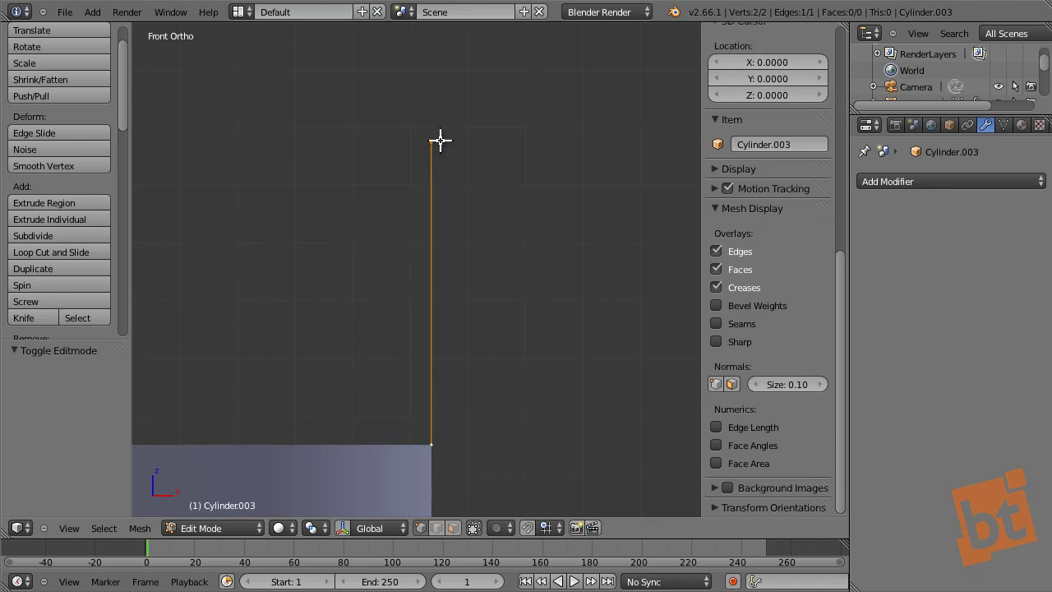
{"action": "right_click", "coordinate": [441, 141]}
{"action": "right_click", "coordinate": [433, 437], "text": "shift"}
{"action": "key", "text": "w"}
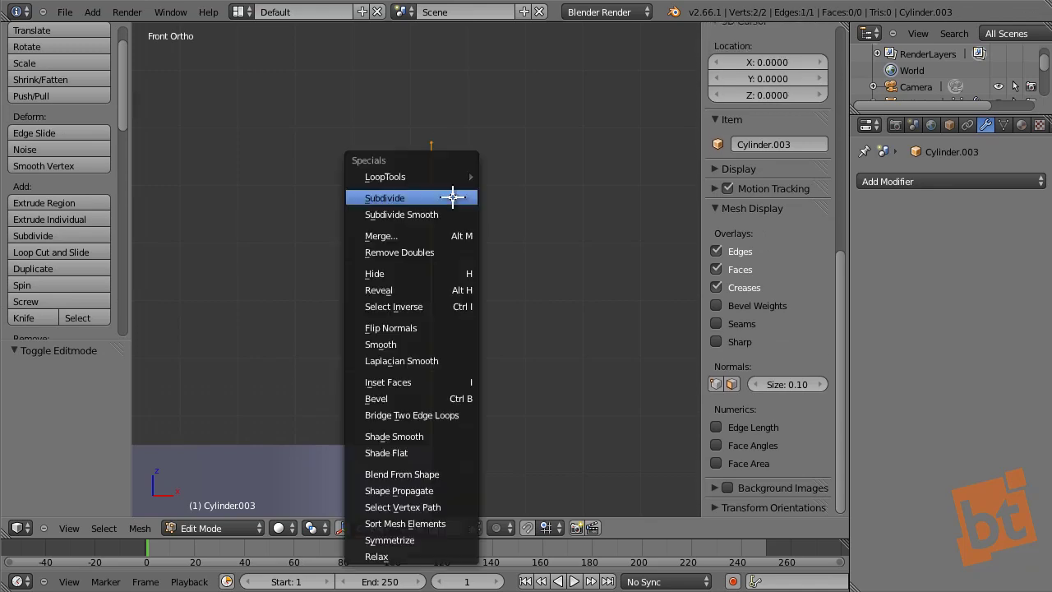
{"action": "left_click", "coordinate": [451, 195]}
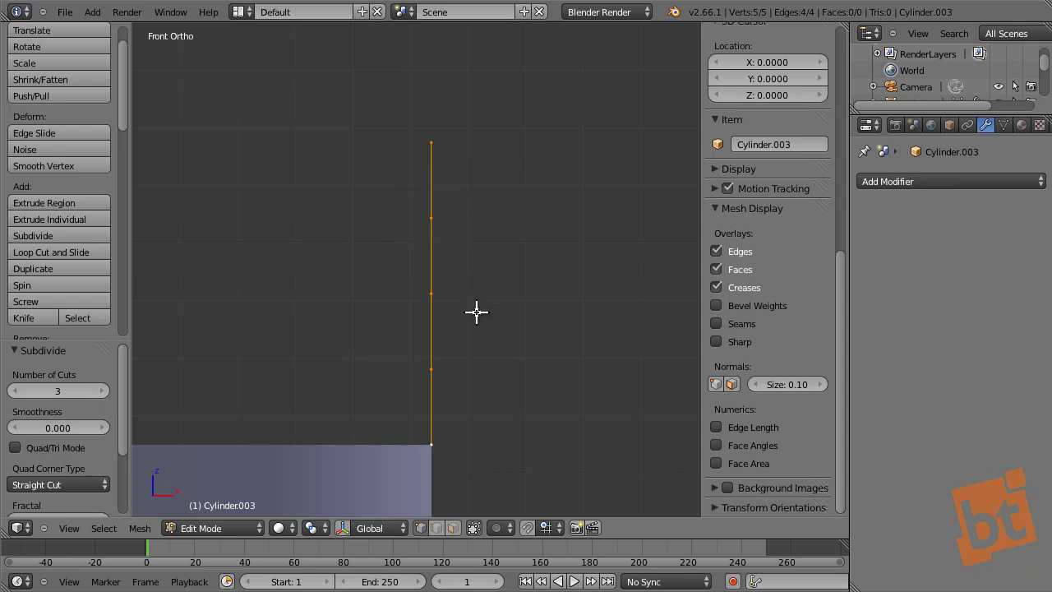
- Move the uppermost inner vertex of the subdivided edge down about 0.066 along the Z axis
{"action": "key", "text": "KP_Decimal"}
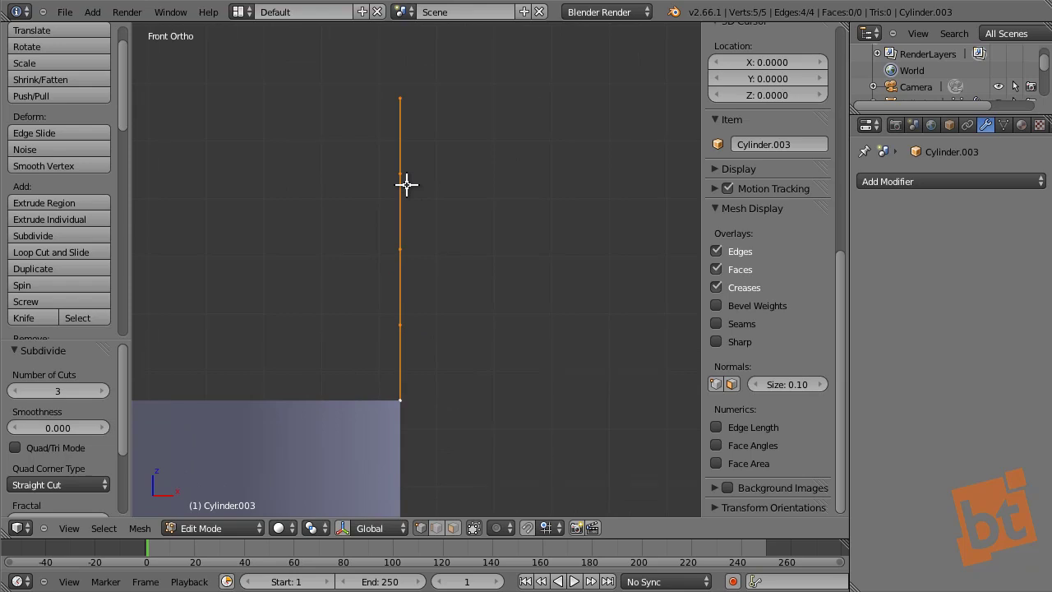
{"action": "right_click", "coordinate": [404, 178]}
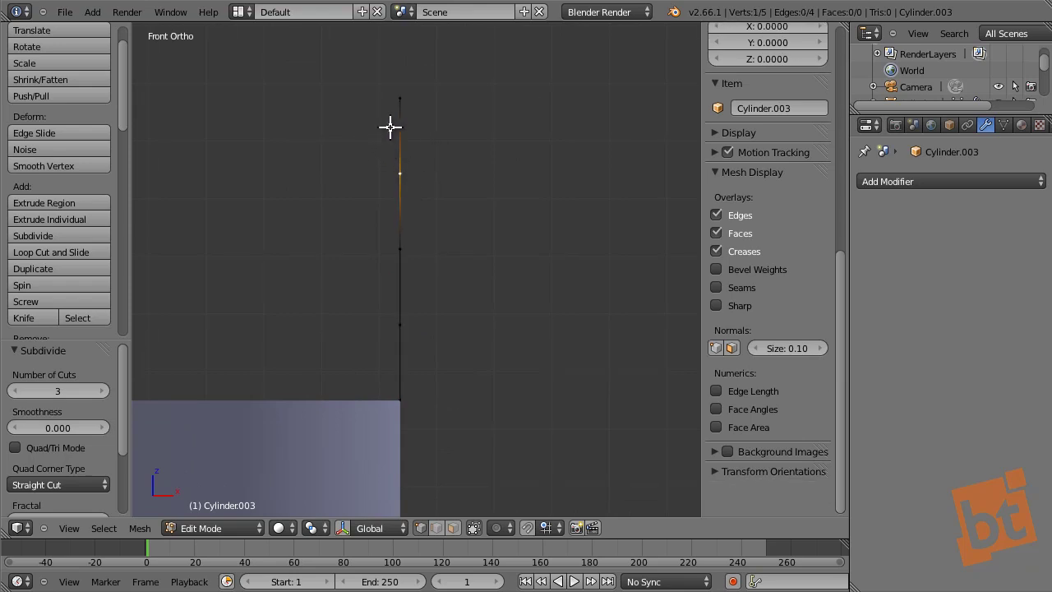
{"action": "key", "text": "g"}
{"action": "key", "text": "z"}
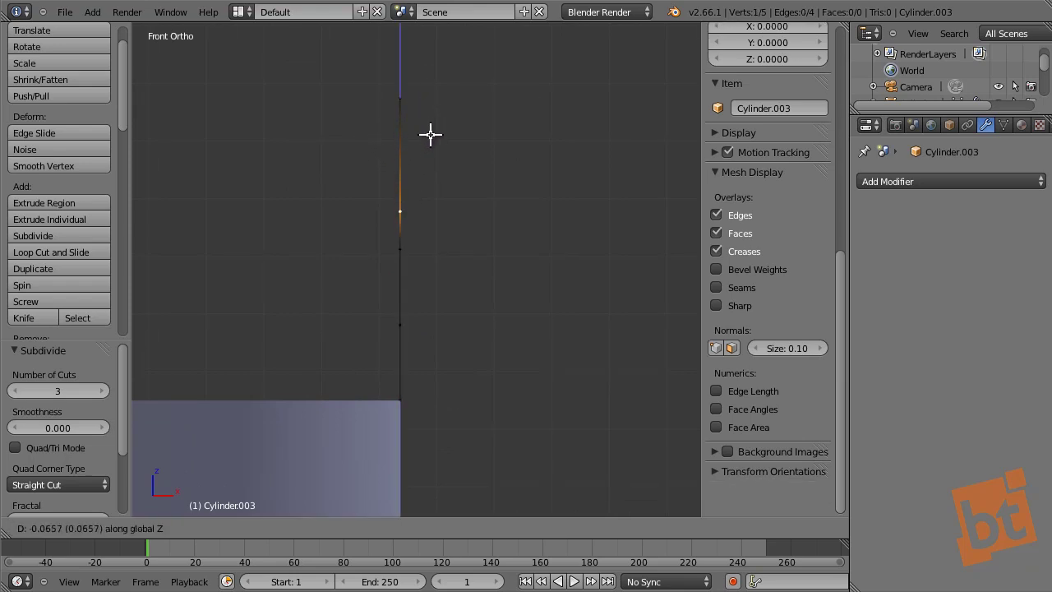
{"action": "left_click", "coordinate": [423, 172]}
- Select the middle vertex and the inner vertex below it, and move both outward about 0.166 along the X axis
{"action": "right_click", "coordinate": [411, 321], "text": "shift"}
{"action": "key", "text": "g"}
{"action": "key", "text": "x"}
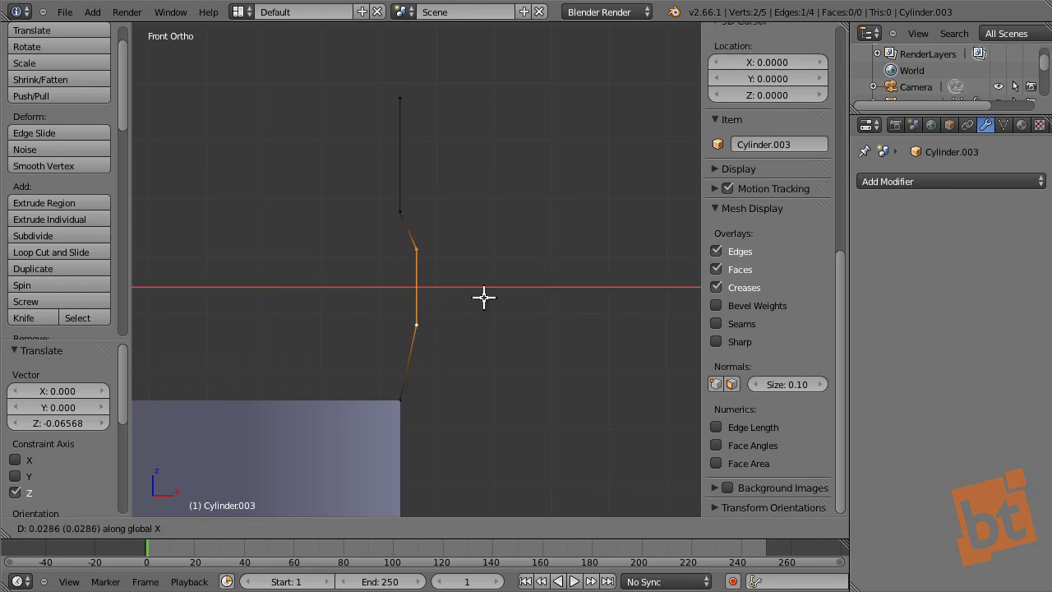
{"action": "left_click", "coordinate": [540, 299]}
- Shrink the short edge at the tooth's tip by scaling it to about 0.177, 0.837 and 0.804 in succession
{"action": "key", "text": "s"}
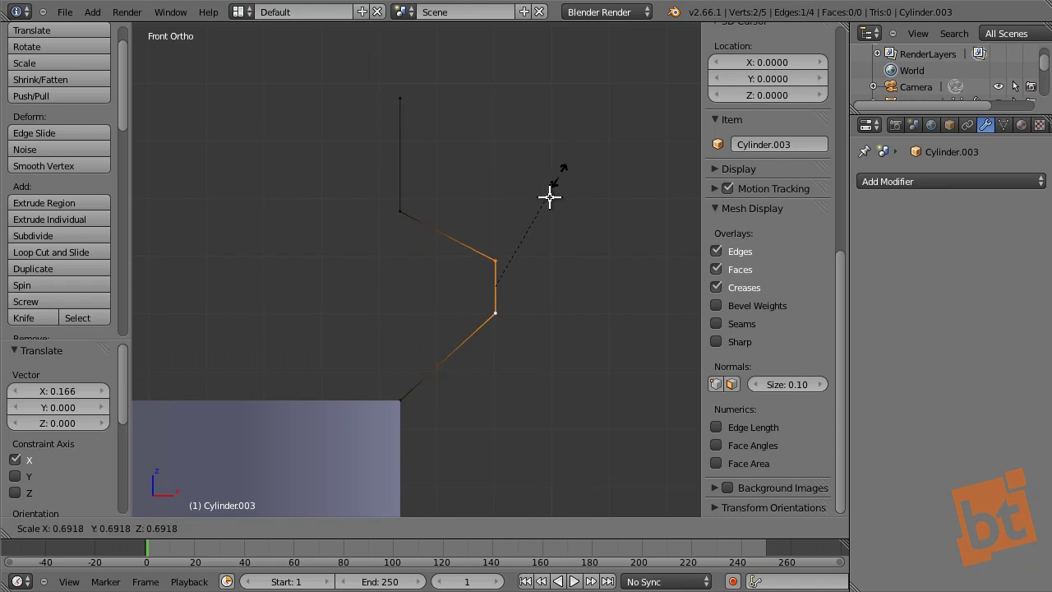
{"action": "left_click", "coordinate": [523, 269]}
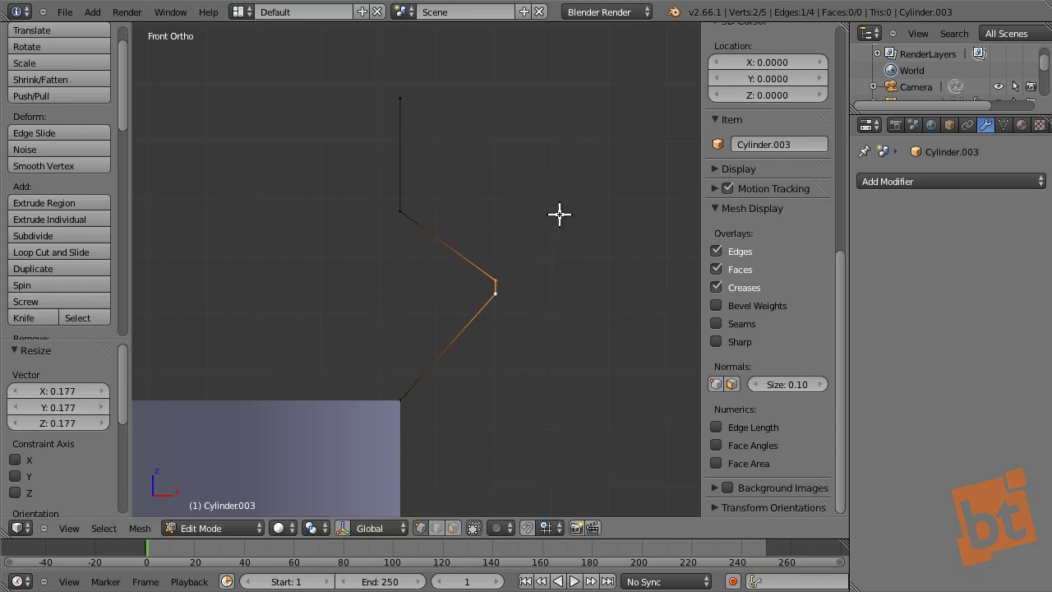
{"action": "key", "text": "s"}
{"action": "left_click", "coordinate": [538, 243]}
{"action": "scroll", "coordinate": [496, 294], "scroll_direction": "up", "scroll_amount": 1}
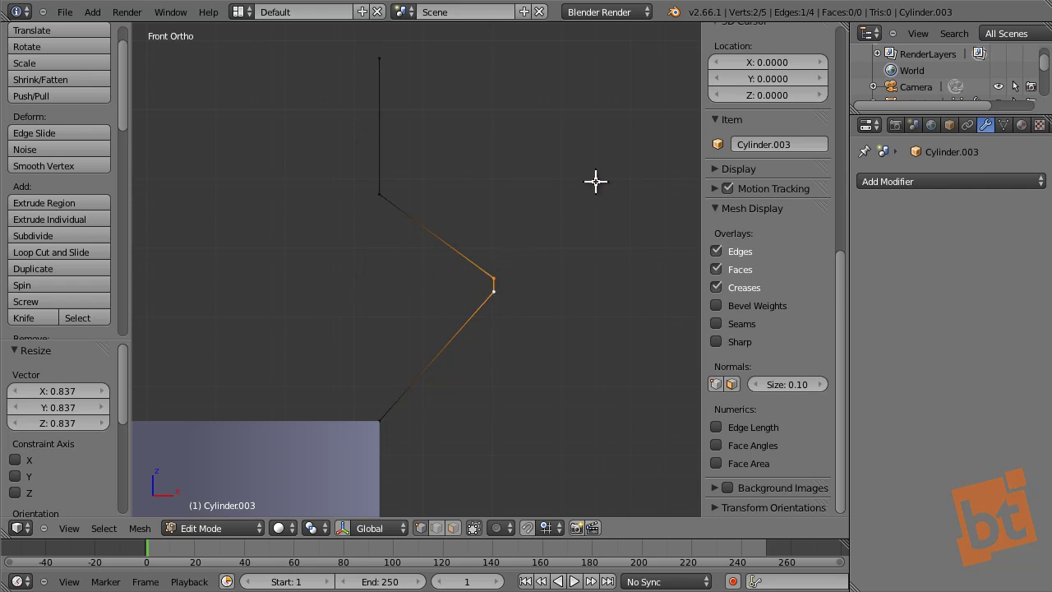
{"action": "key", "text": "s"}
{"action": "left_click", "coordinate": [579, 205]}
- Move the tooth's tip edge down about 0.04 along the Z axis to centre it between the slopes, and clear the selection
{"action": "key", "text": "g"}
{"action": "key", "text": "z"}
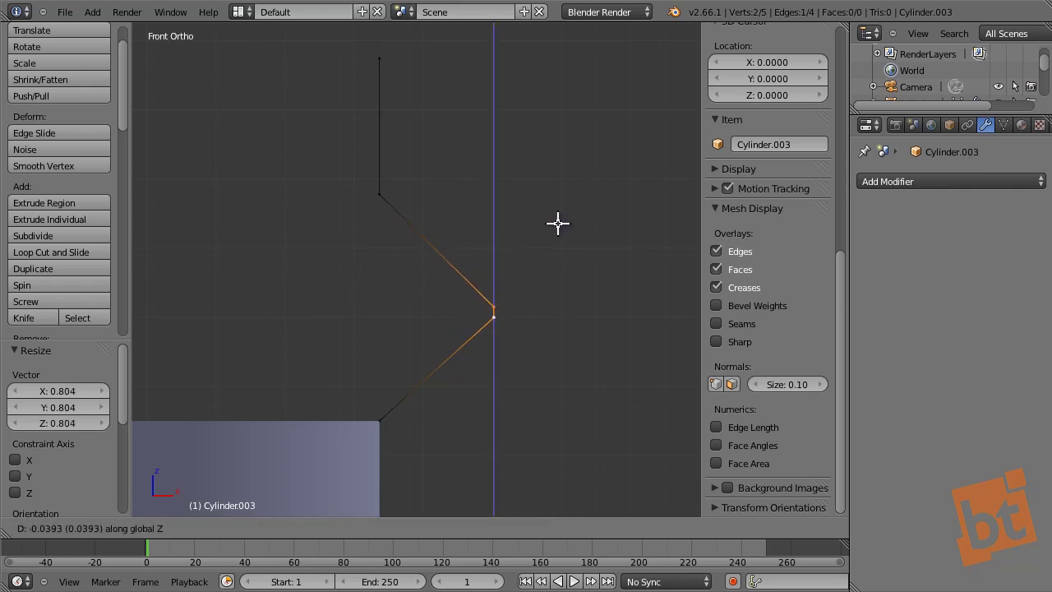
{"action": "left_click", "coordinate": [560, 217]}
{"action": "key", "text": "a"}
{"action": "scroll", "coordinate": [559, 218], "scroll_direction": "down", "scroll_amount": 10}
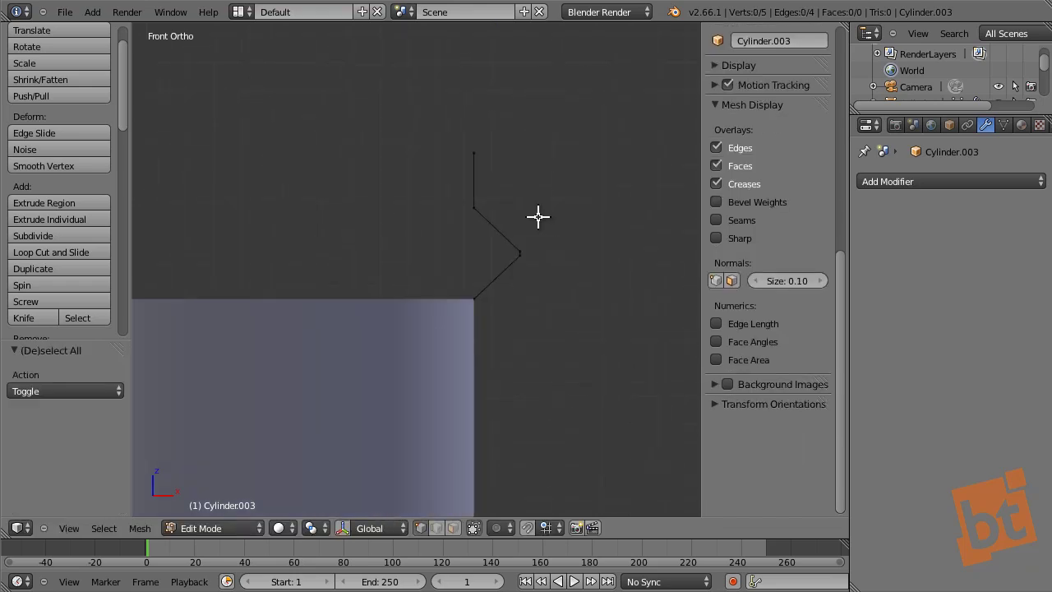
{"action": "scroll", "coordinate": [570, 233], "scroll_direction": "up", "scroll_amount": 1}
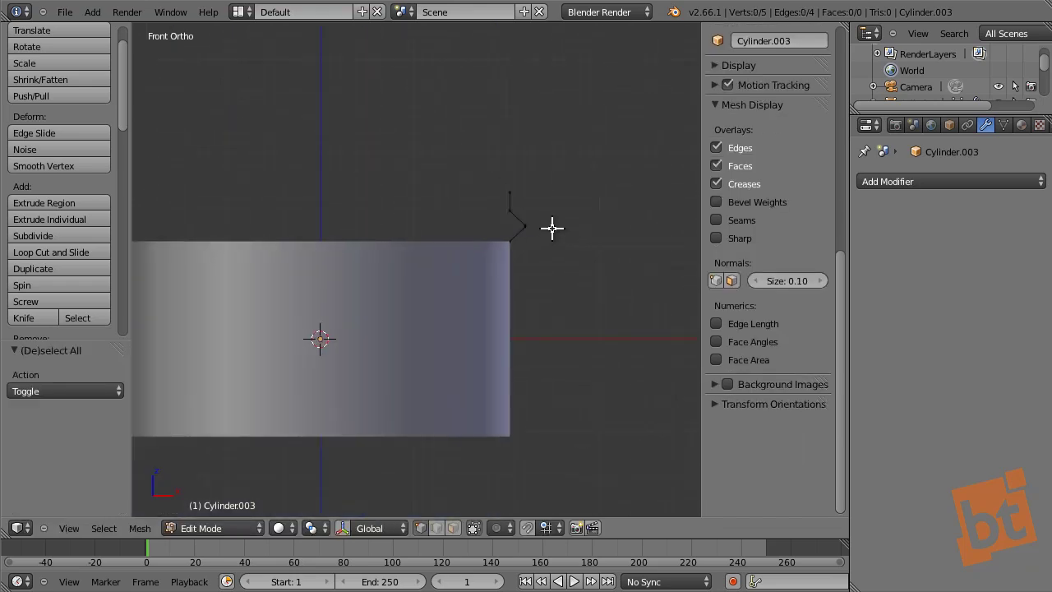
{"action": "scroll", "coordinate": [538, 221], "scroll_direction": "up", "scroll_amount": 7}
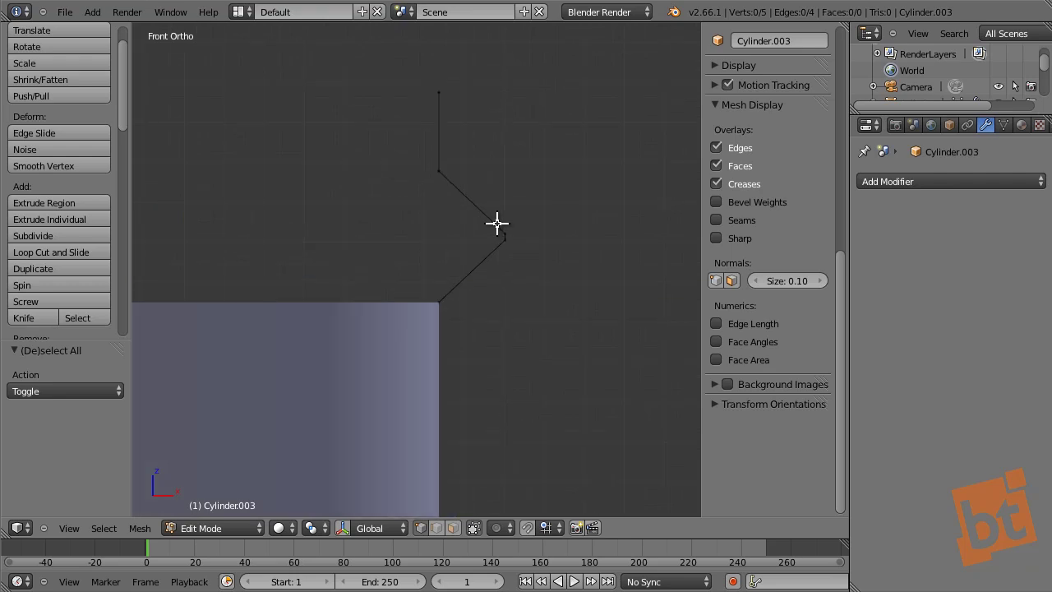
- Return to Object Mode and hide the inner wall cylinder
{"action": "key", "text": "Tab"}
{"action": "scroll", "coordinate": [495, 228], "scroll_direction": "down", "scroll_amount": 2, "text": "ctrl"}
{"action": "scroll", "coordinate": [512, 239], "scroll_direction": "down", "scroll_amount": 7}
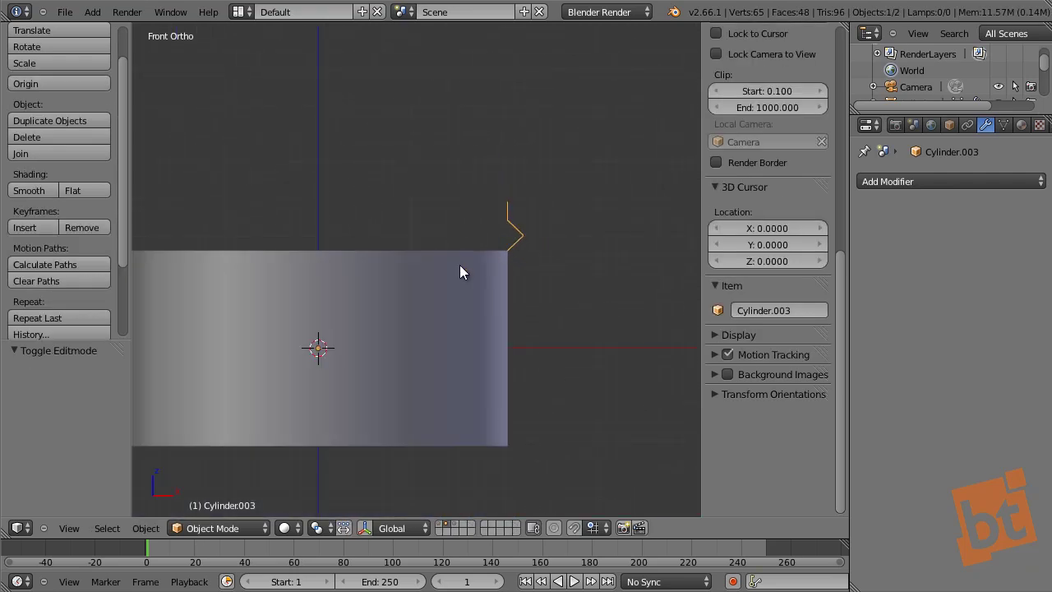
{"action": "right_click", "coordinate": [412, 277]}
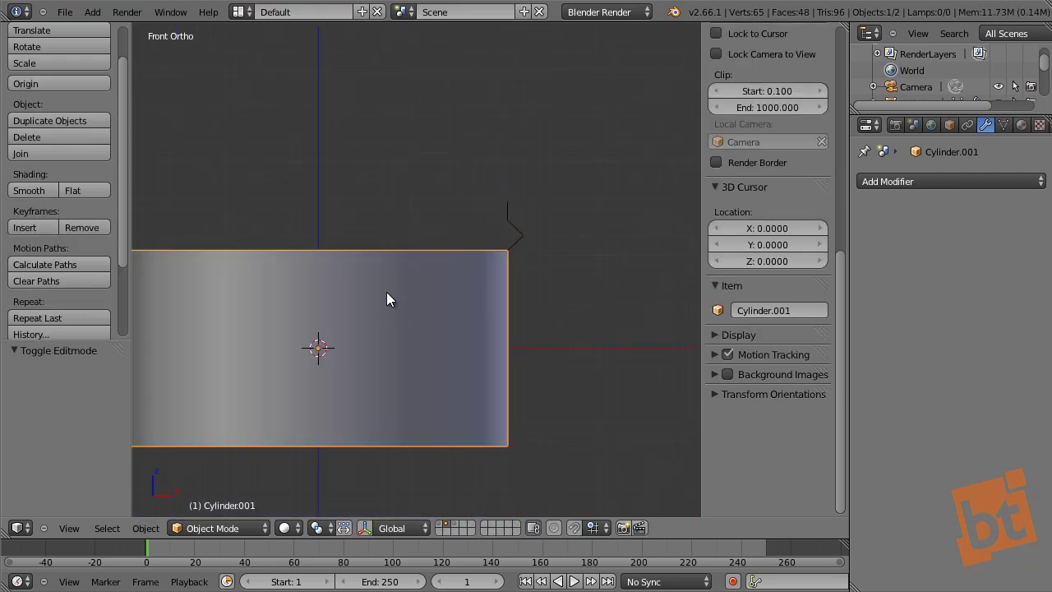
{"action": "key", "text": "h"}
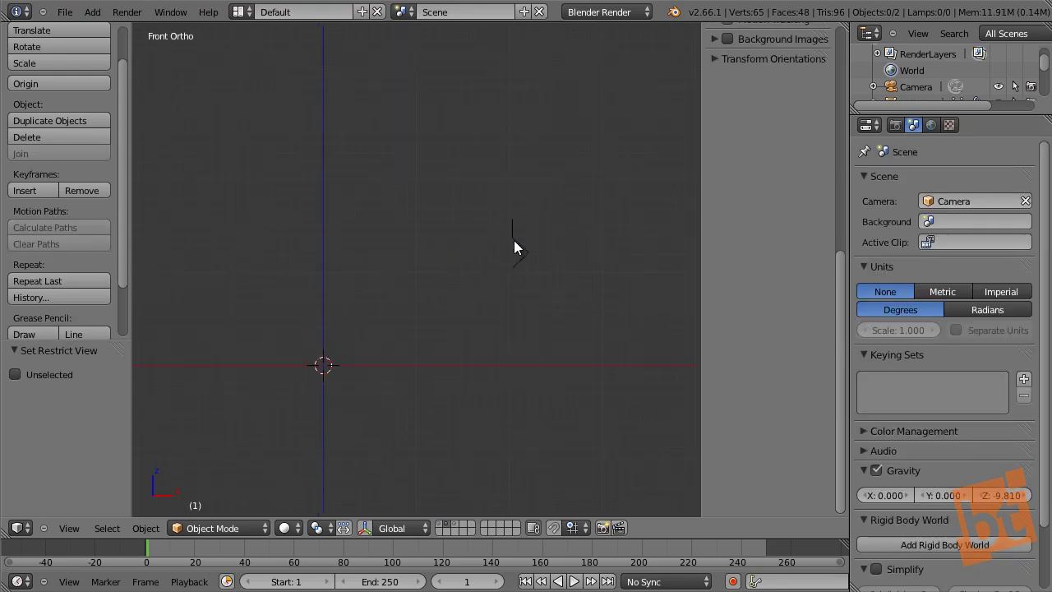
- Select the tooth profile and add a Screw modifier to revolve it into a ring
{"action": "right_click", "coordinate": [526, 240]}
{"action": "middle_click_drag", "start_coordinate": [566, 229], "coordinate": [518, 267]}
{"action": "left_click", "coordinate": [893, 182]}
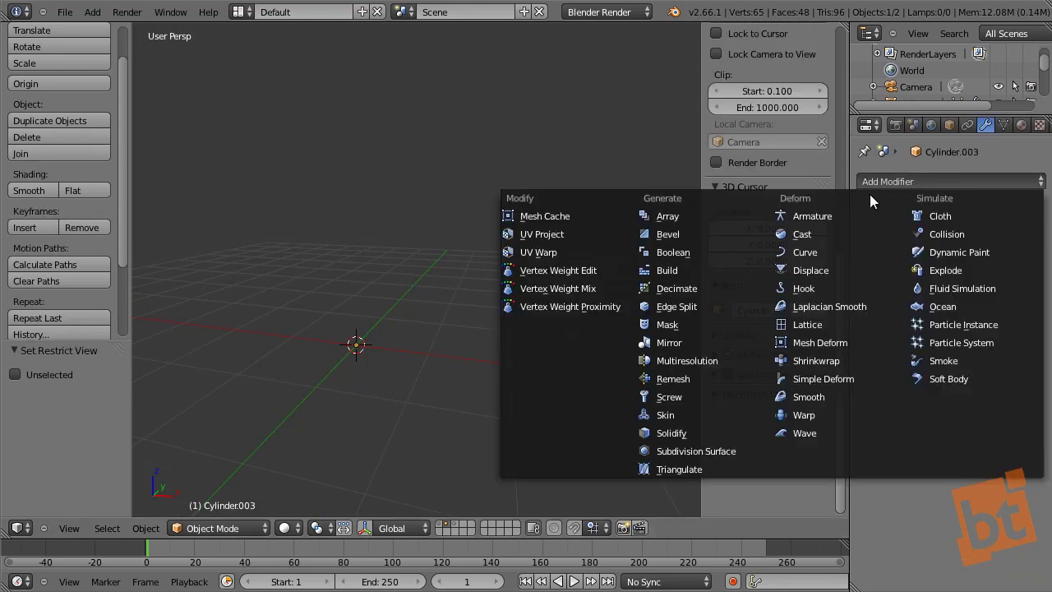
{"action": "left_click", "coordinate": [689, 395]}
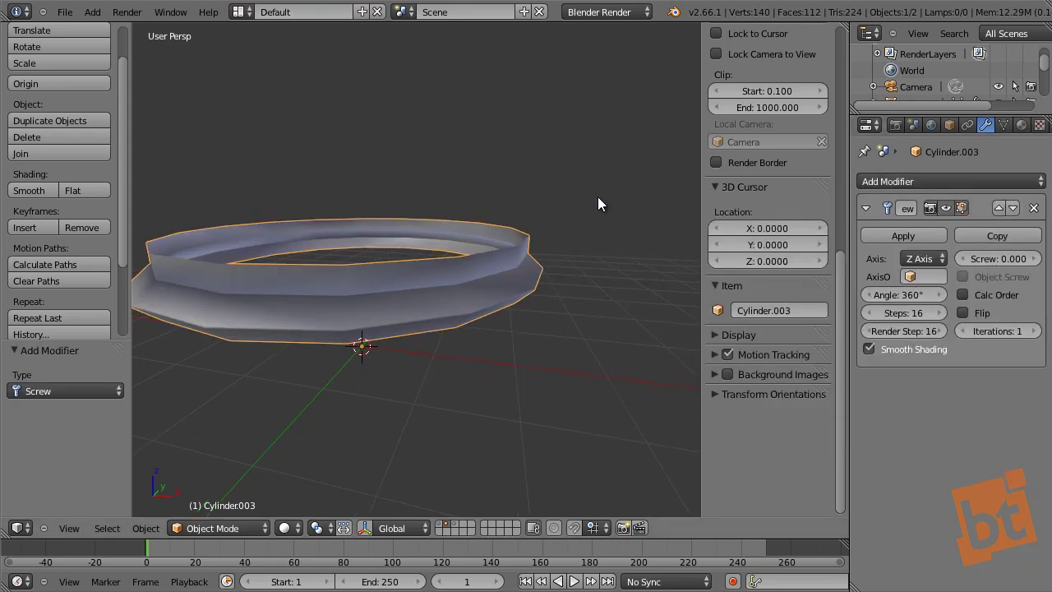
{"action": "key", "text": "n"}
{"action": "middle_click_drag", "start_coordinate": [601, 197], "coordinate": [644, 238]}
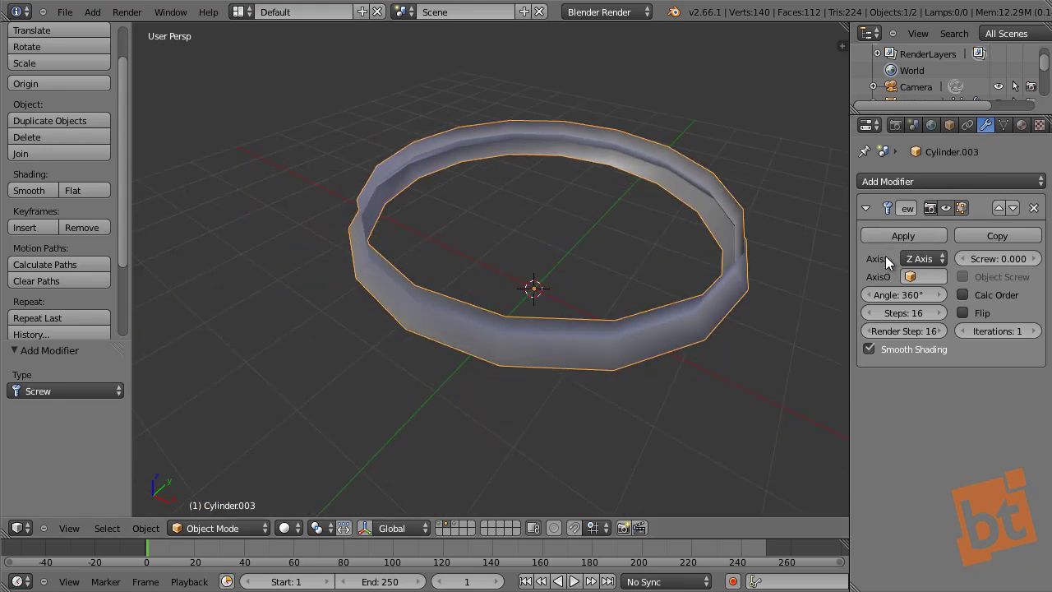
{"action": "left_click_drag", "start_coordinate": [909, 295], "coordinate": [907, 317]}
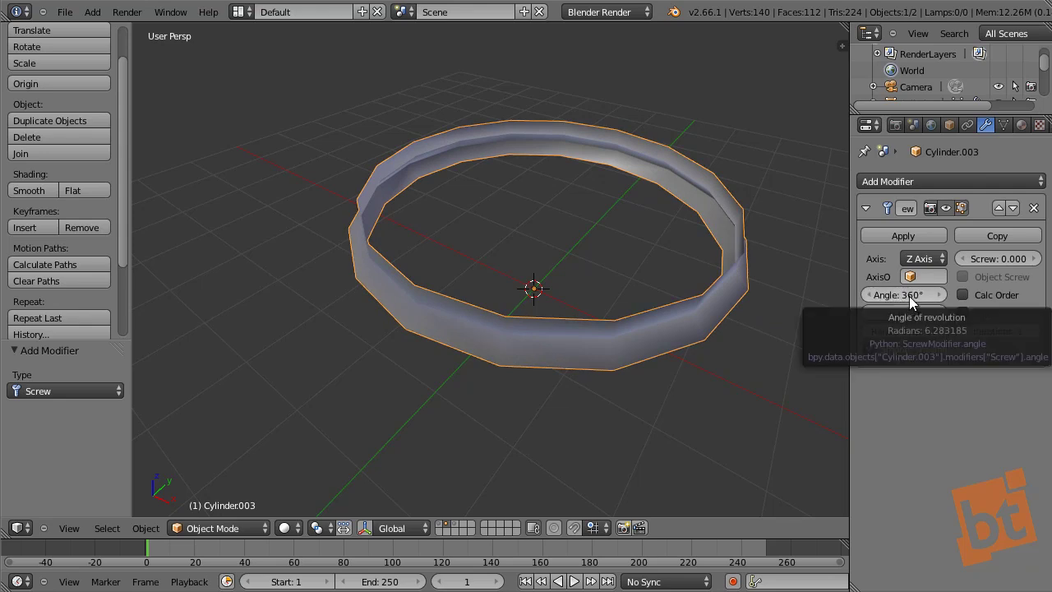
- Open the nut's mesh in Edit Mode and highlight its upper face ring to check how many segments it has
{"action": "left_click", "coordinate": [442, 526]}
{"action": "right_click", "coordinate": [367, 335]}
{"action": "key", "text": "Tab"}
{"action": "scroll", "coordinate": [367, 336], "scroll_direction": "down", "scroll_amount": 6}
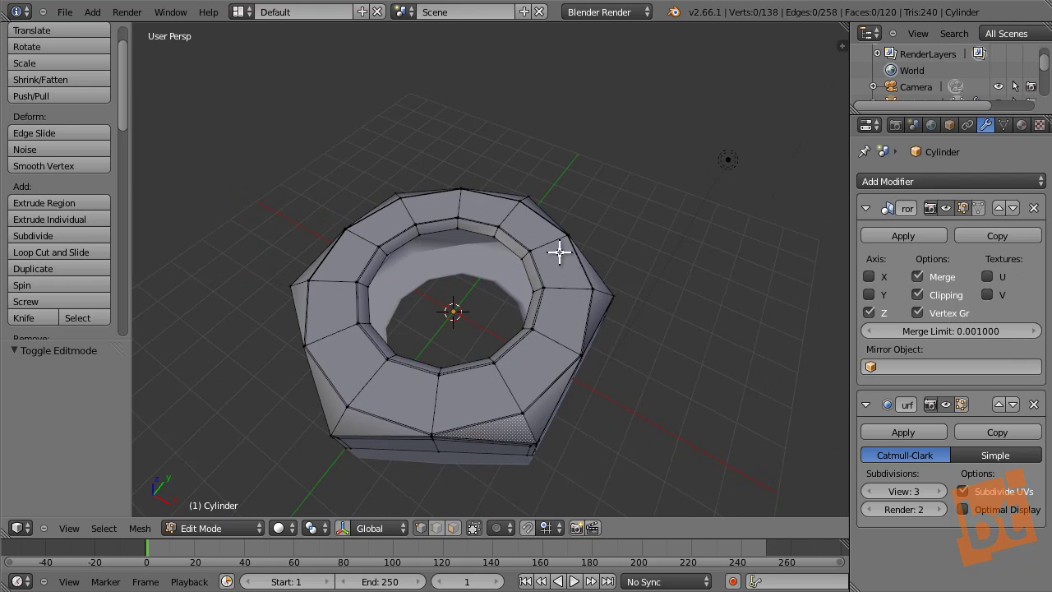
{"action": "right_click", "coordinate": [360, 237], "text": "alt"}
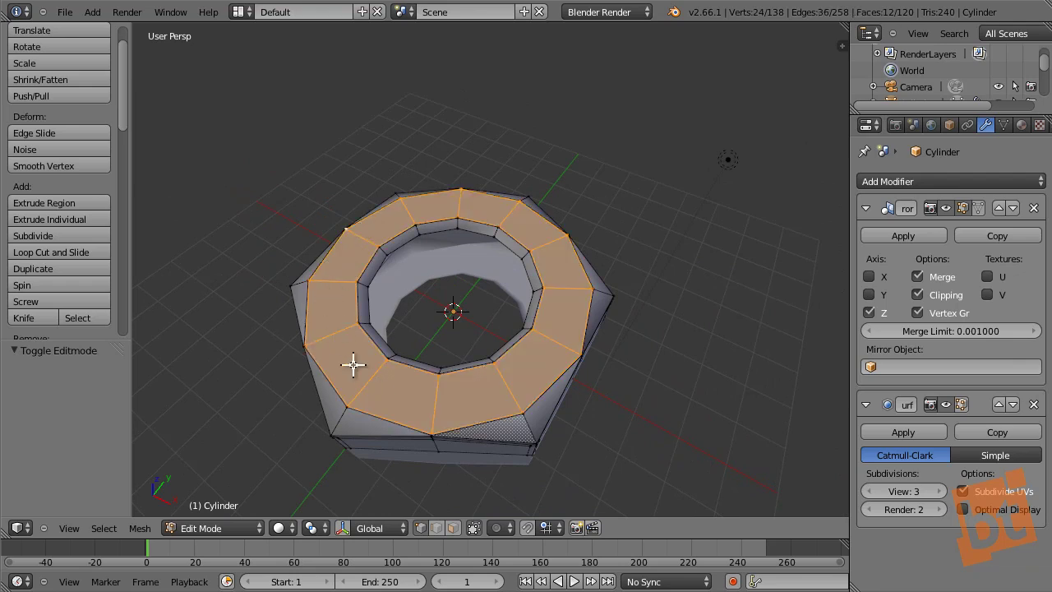
{"action": "key", "text": "a"}
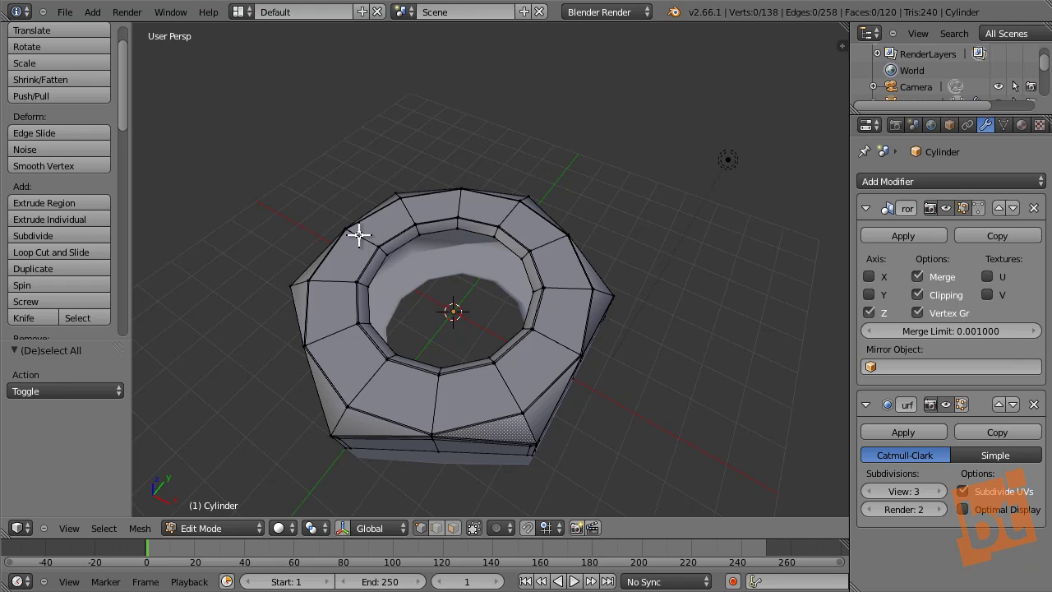
{"action": "right_click", "coordinate": [358, 235], "text": "alt"}
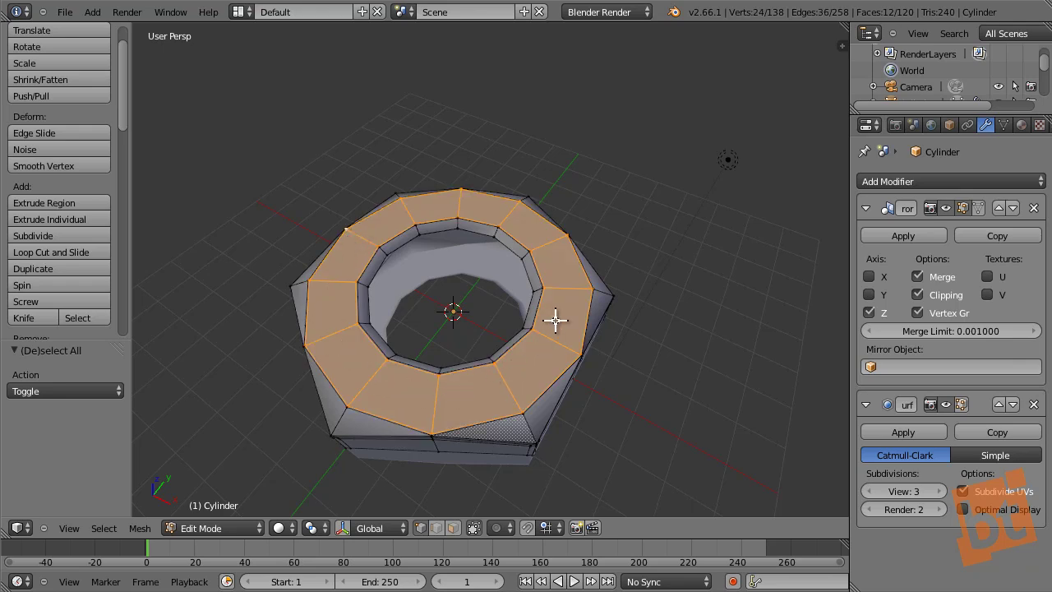
{"action": "key", "text": "a"}
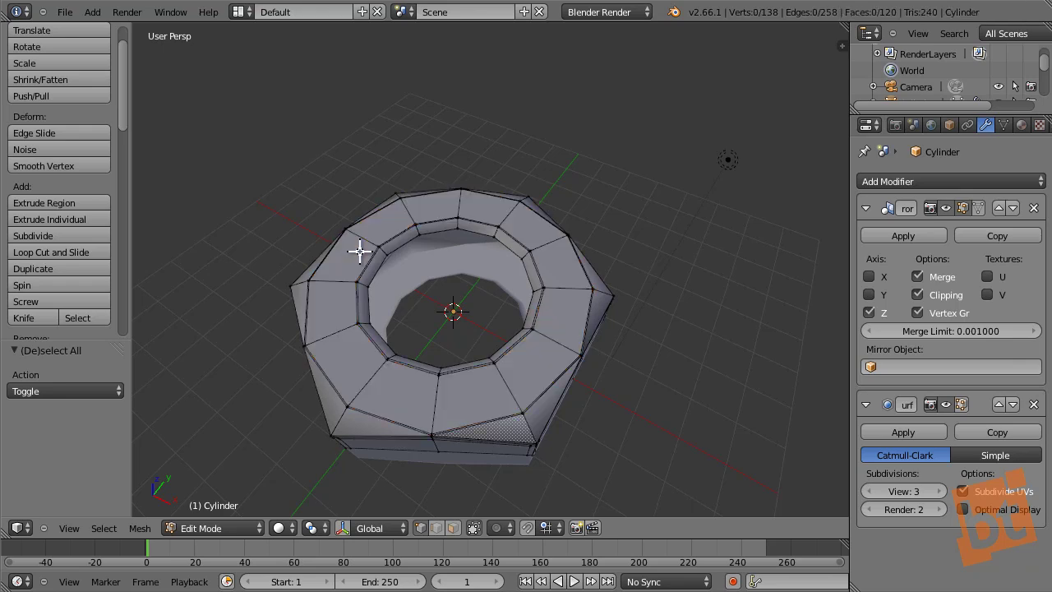
- Examine the edges around the nut's inner rim up close, and return to Object Mode
{"action": "key", "text": "Tab"}
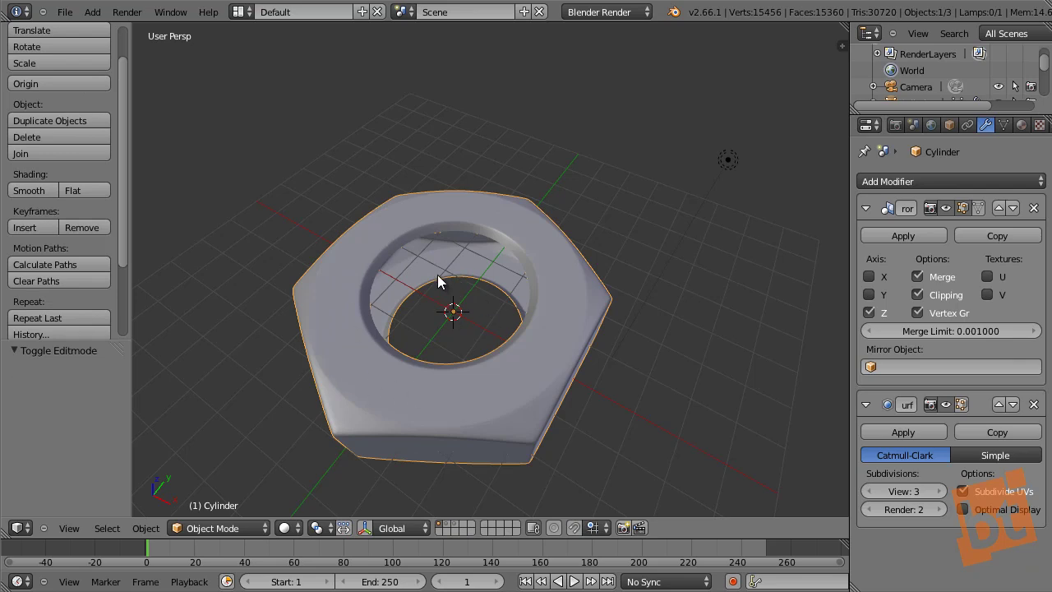
{"action": "key", "text": "Tab"}
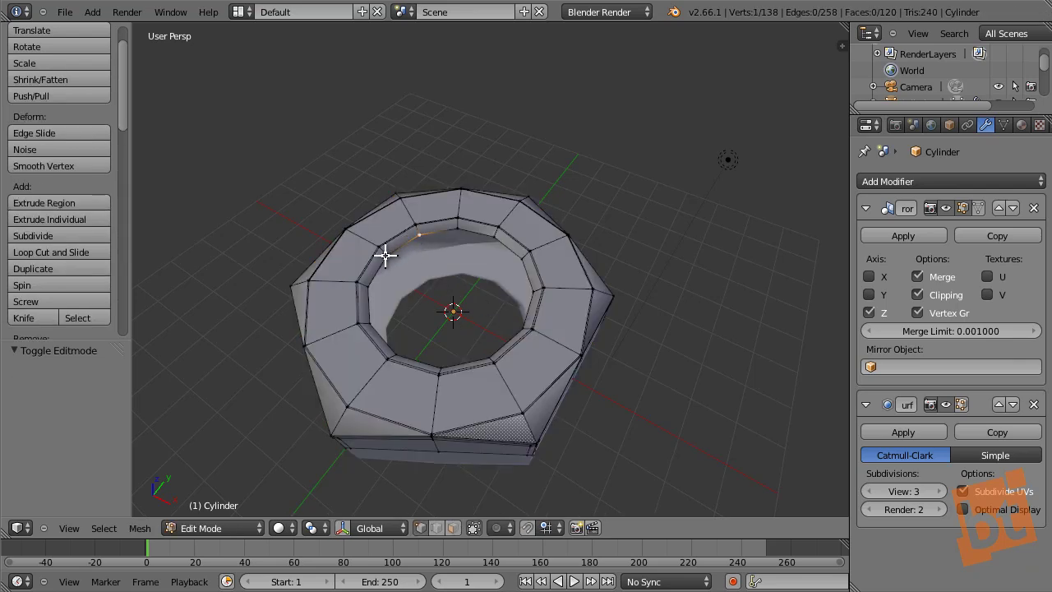
{"action": "key", "text": "a"}
{"action": "scroll", "coordinate": [386, 252], "scroll_direction": "up", "scroll_amount": 4}
{"action": "key", "text": "ctrl+r"}
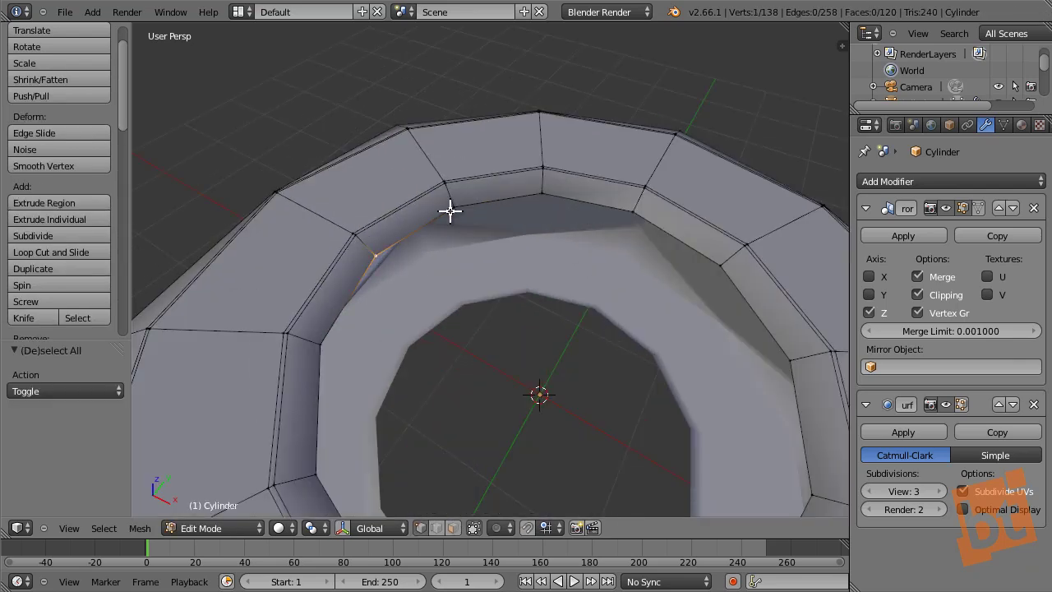
{"action": "key", "text": "Escape"}
{"action": "key", "text": "Tab"}
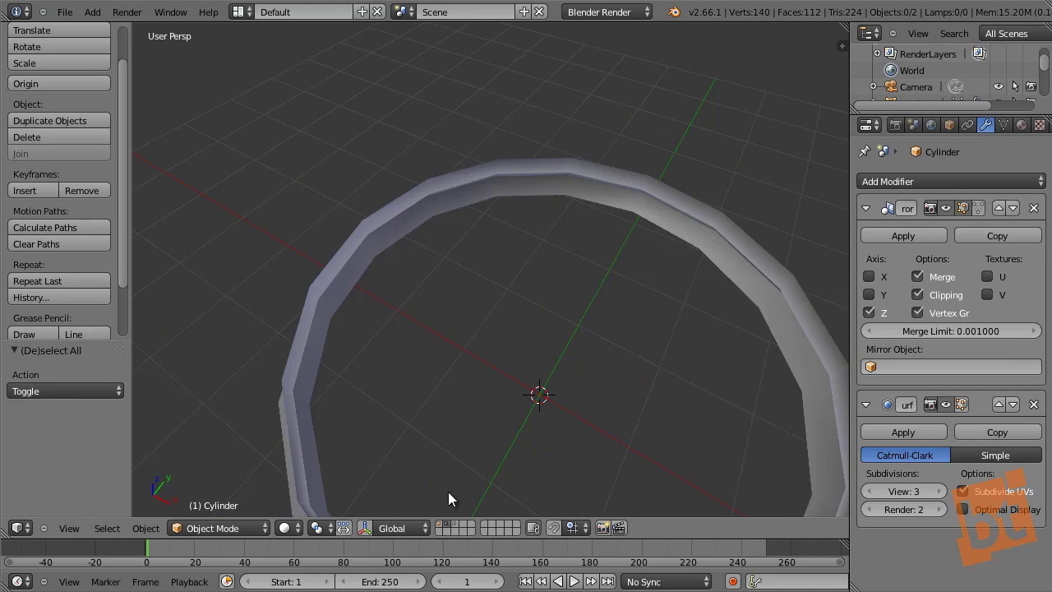
- Select the revolved tooth ring and set its Screw modifier's steps to 12
{"action": "scroll", "coordinate": [395, 296], "scroll_direction": "down", "scroll_amount": 4}
{"action": "right_click", "coordinate": [556, 170]}
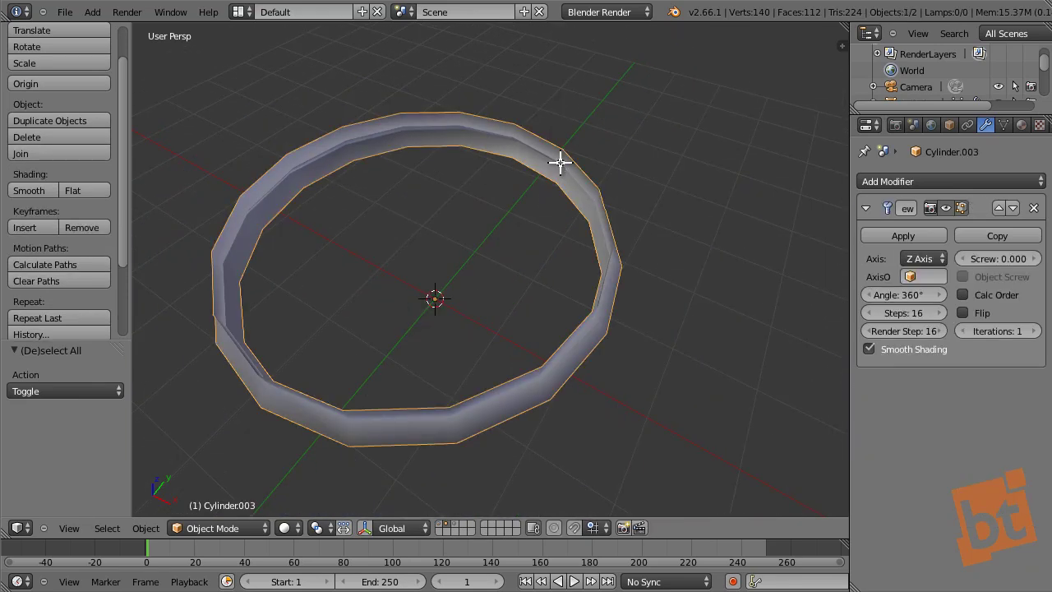
{"action": "key", "text": "Tab"}
{"action": "key", "text": "Tab"}
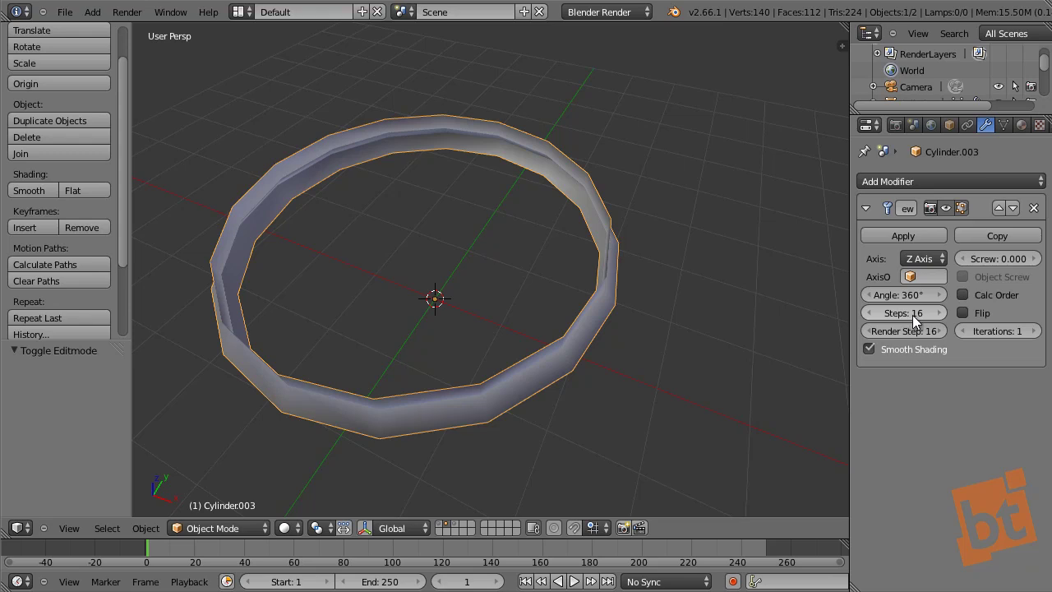
{"action": "left_click", "coordinate": [870, 312]}
{"action": "left_click", "coordinate": [870, 312]}
{"action": "left_click", "coordinate": [870, 312]}
{"action": "left_click", "coordinate": [870, 312]}
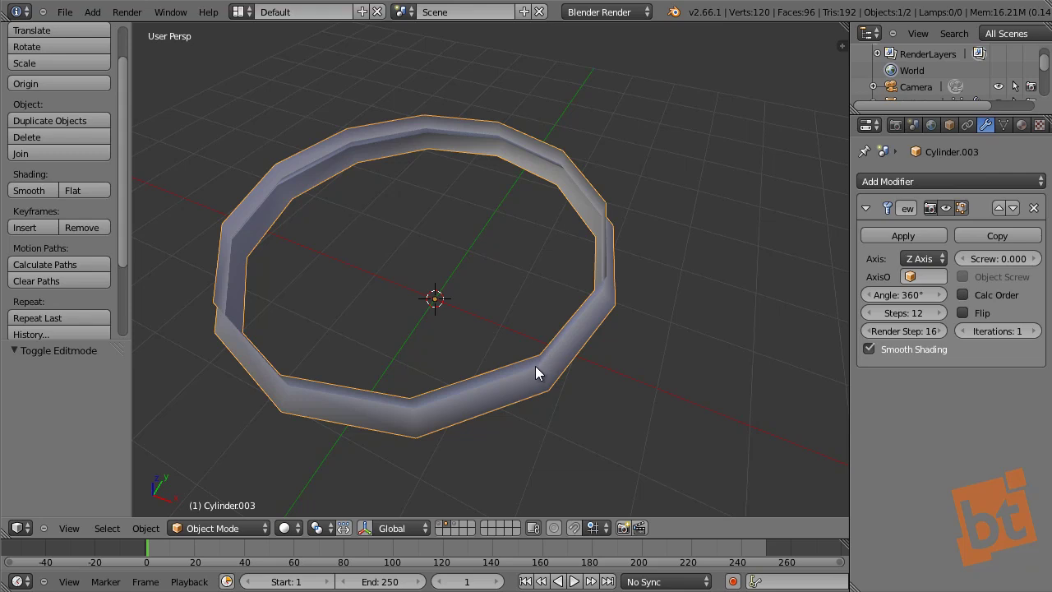
- Try a screw offset of -0.700 in the ring's Screw modifier
{"action": "middle_click_drag", "start_coordinate": [476, 422], "coordinate": [468, 397]}
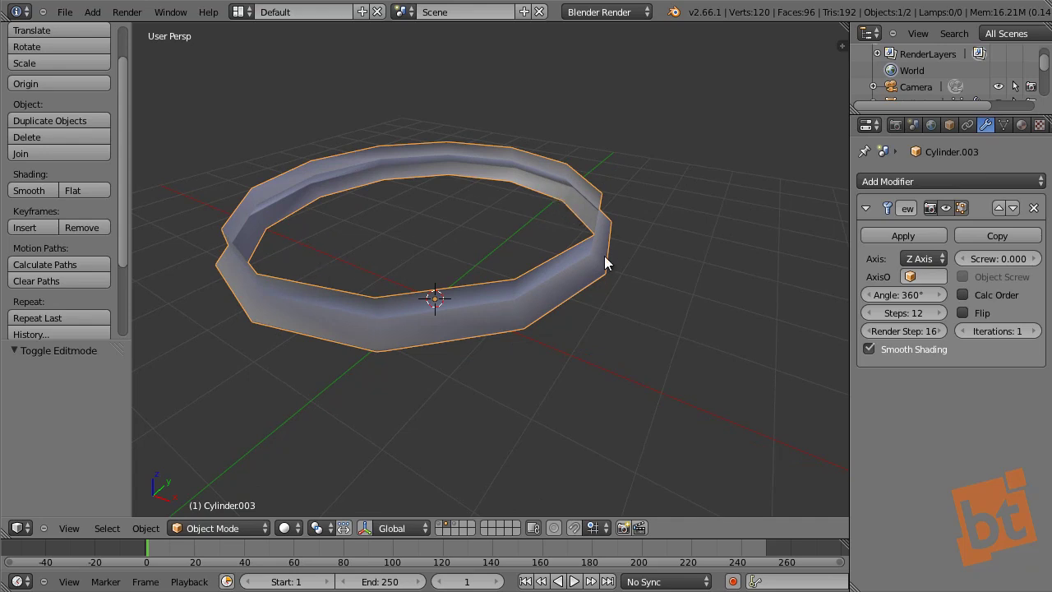
{"action": "middle_click_drag", "start_coordinate": [578, 286], "coordinate": [525, 273]}
{"action": "scroll", "coordinate": [591, 272], "scroll_direction": "up", "scroll_amount": 2}
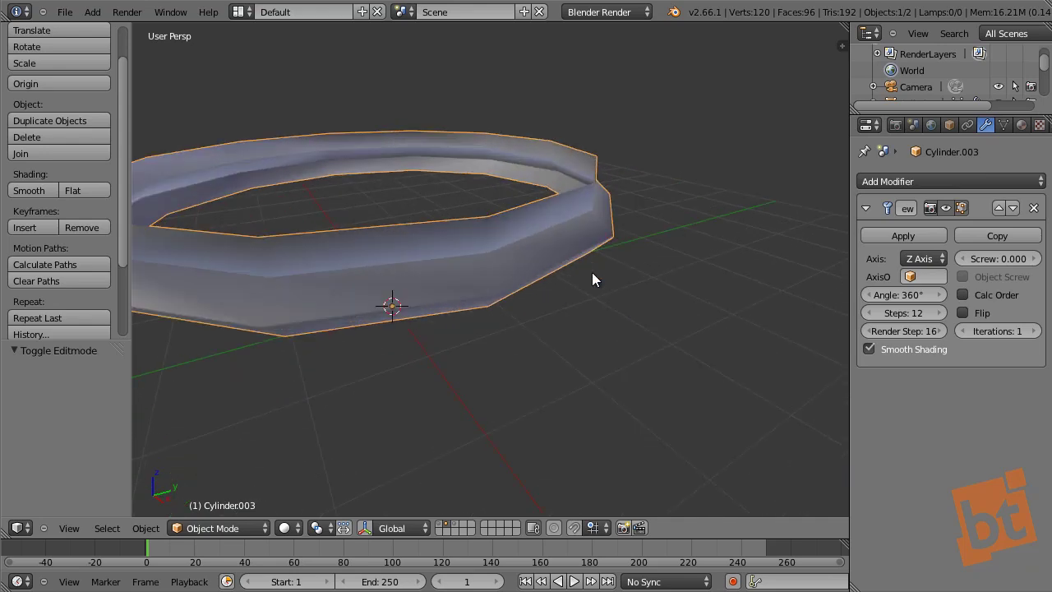
{"action": "left_click_drag", "start_coordinate": [1005, 260], "coordinate": [906, 295]}
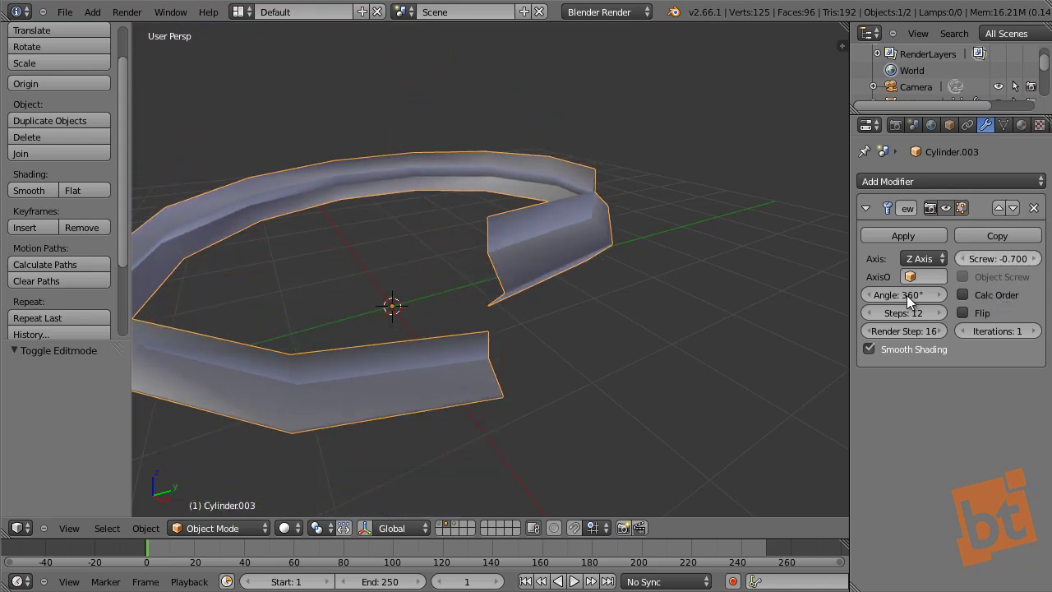
{"action": "middle_click_drag", "start_coordinate": [462, 403], "coordinate": [625, 386]}
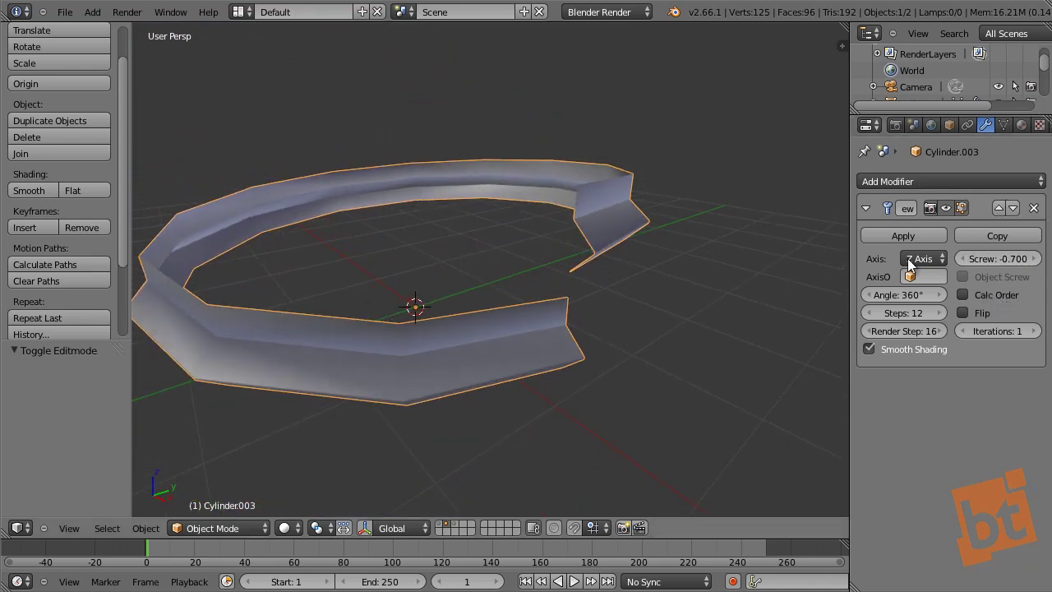
- Set the Screw modifier's offset to 0.525 and reverse its sign to -0.525 so the thread winds downward
{"action": "left_click", "coordinate": [991, 256]}
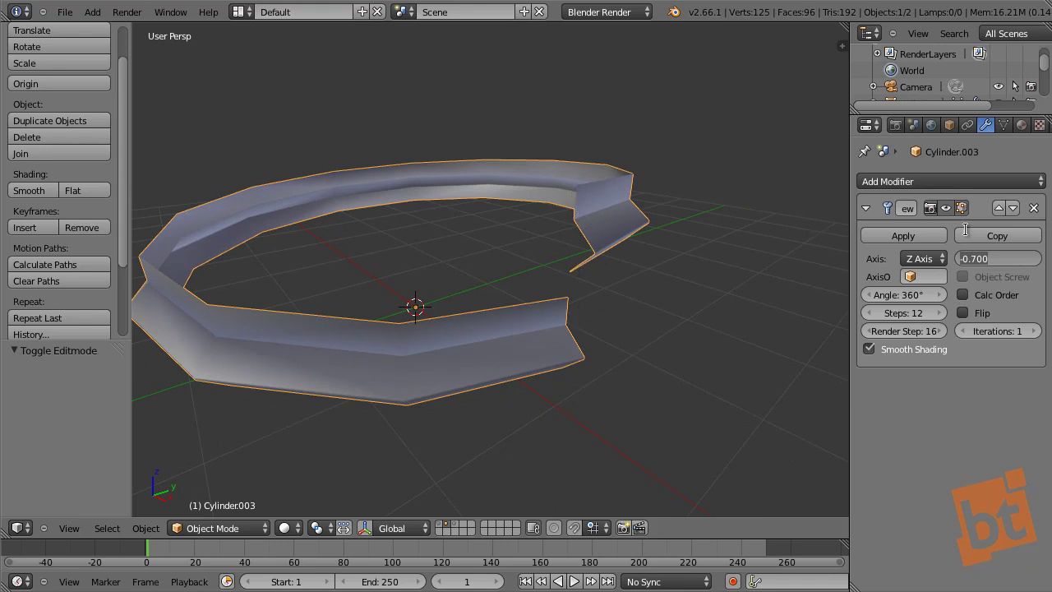
{"action": "key", "text": "BackSpace"}
{"action": "type", "text": ".525"}
{"action": "key", "text": "Return"}
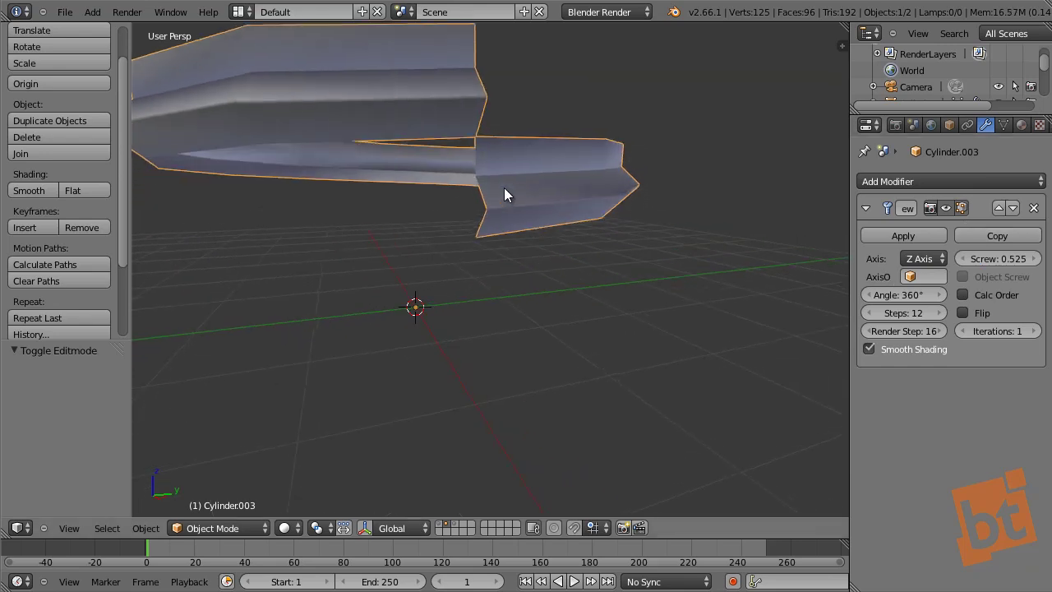
{"action": "middle_click_drag", "start_coordinate": [503, 187], "coordinate": [567, 188]}
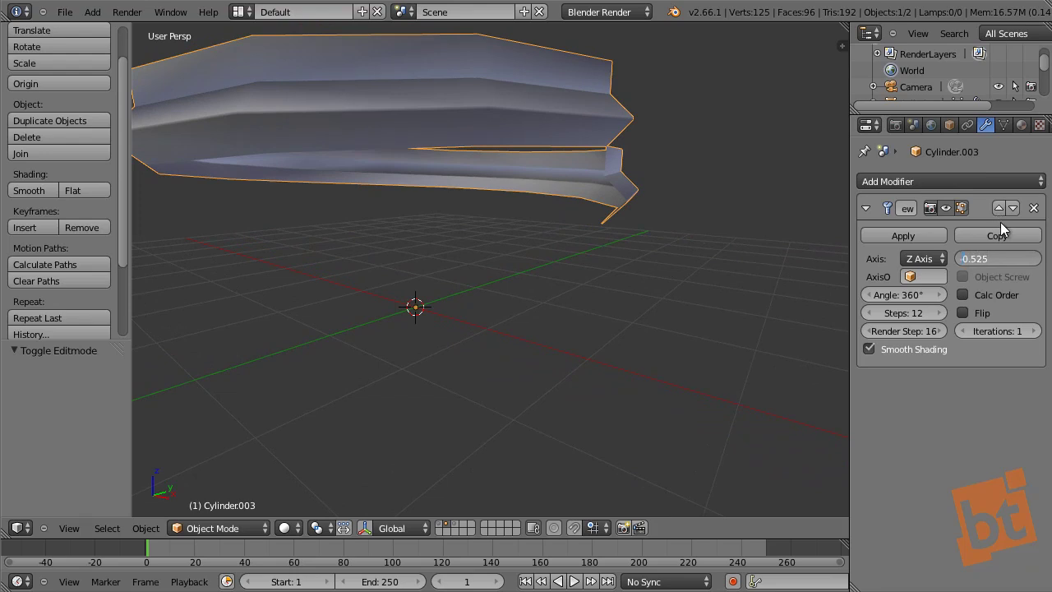
{"action": "key", "text": "Return"}
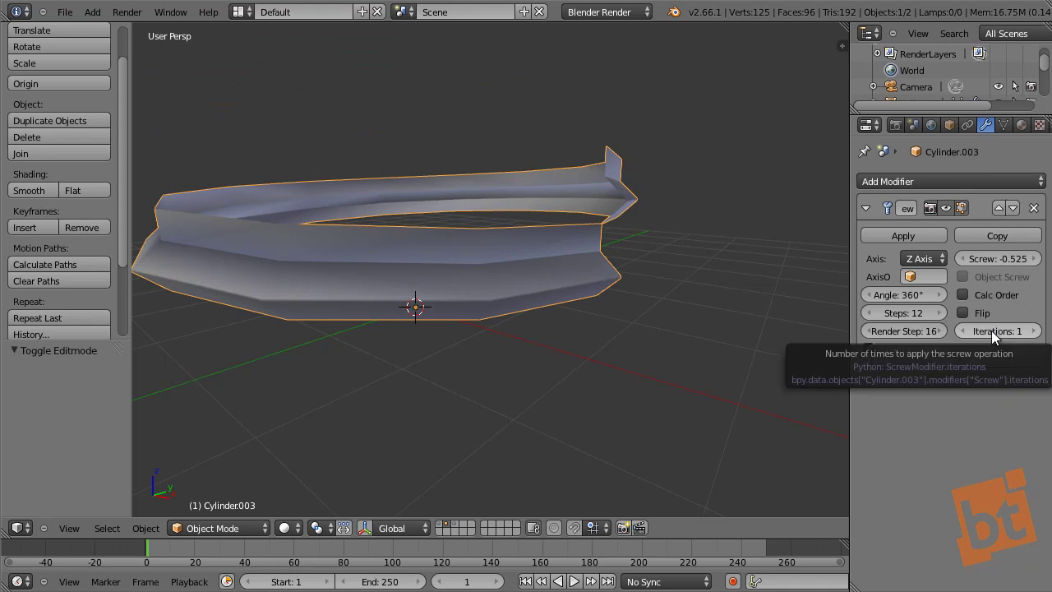
- Increase the Screw modifier's iterations to 4 to stack more thread turns
{"action": "left_click", "coordinate": [1035, 331]}
{"action": "left_click", "coordinate": [1034, 331]}
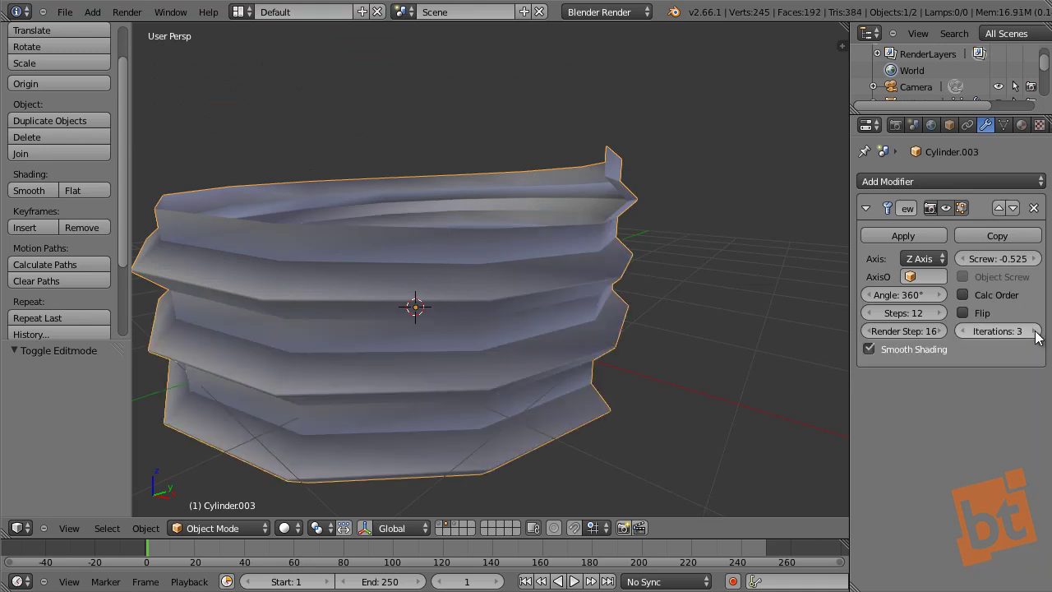
{"action": "left_click", "coordinate": [1034, 331]}
{"action": "middle_click_drag", "start_coordinate": [699, 352], "coordinate": [490, 230]}
{"action": "scroll", "coordinate": [490, 233], "scroll_direction": "down", "scroll_amount": 5}
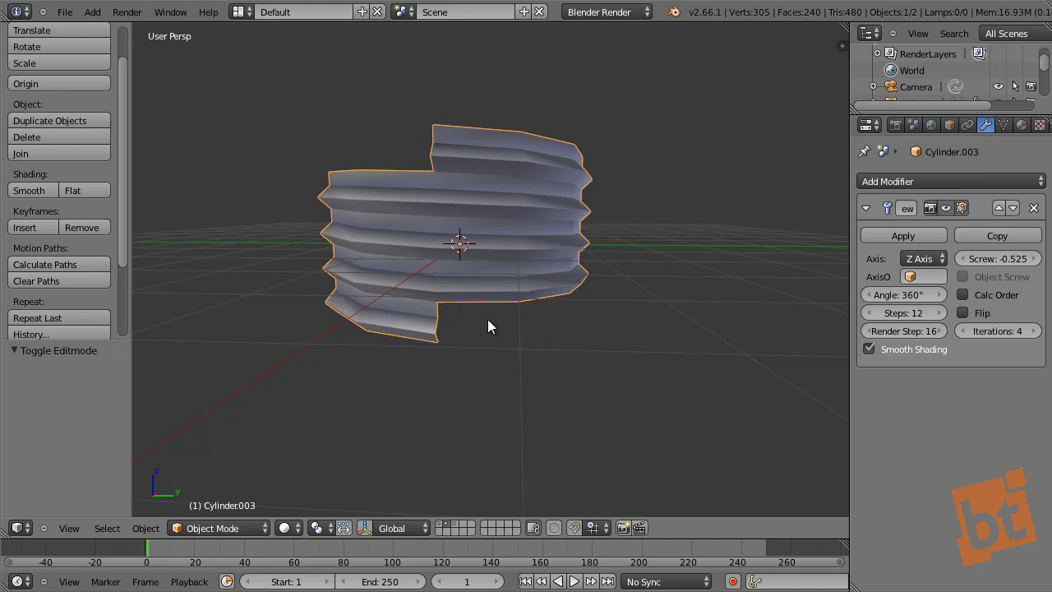
- Unhide the inner wall cylinder in a front orthographic wireframe view and raise the thread's iterations to 5 to cover its height
{"action": "middle_click_drag", "start_coordinate": [477, 346], "coordinate": [663, 317]}
{"action": "key", "text": "alt+h"}
{"action": "key", "text": "z"}
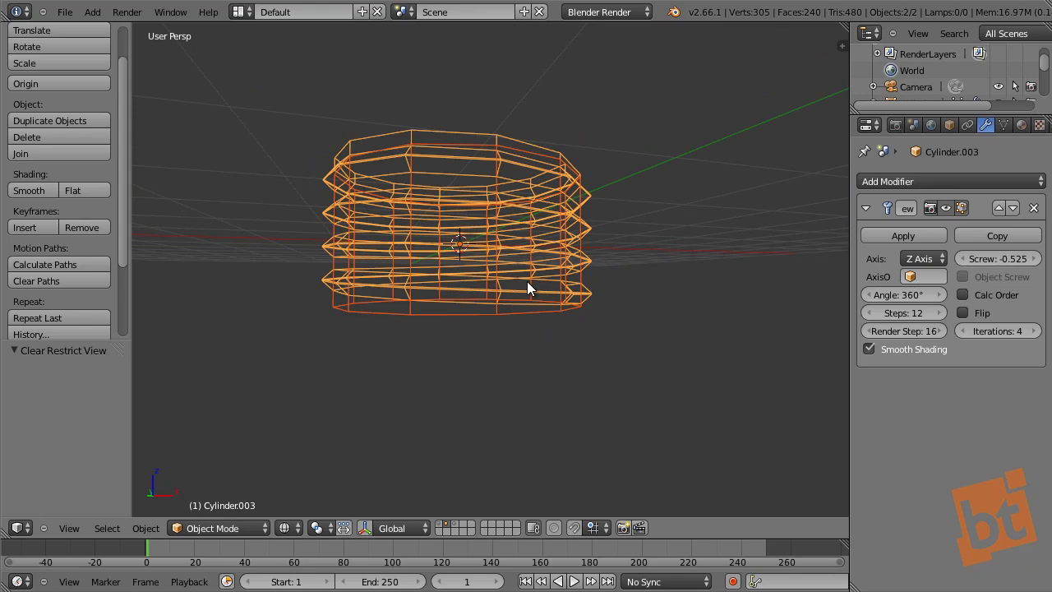
{"action": "key", "text": "KP_1"}
{"action": "key", "text": "KP_5"}
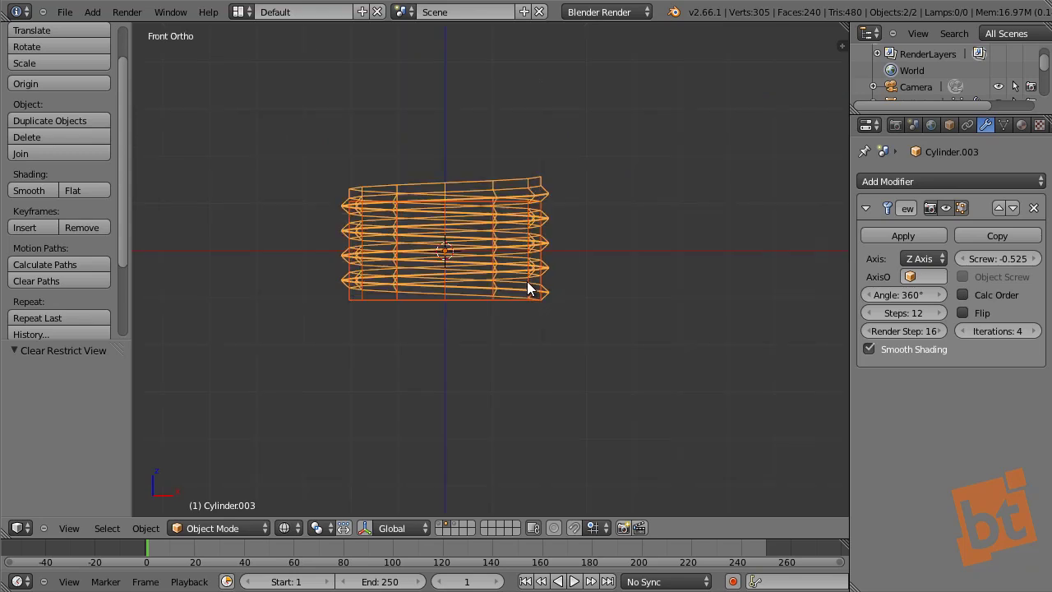
{"action": "scroll", "coordinate": [538, 311], "scroll_direction": "up", "scroll_amount": 3}
{"action": "middle_click_drag", "start_coordinate": [560, 320], "coordinate": [652, 338], "text": "shift"}
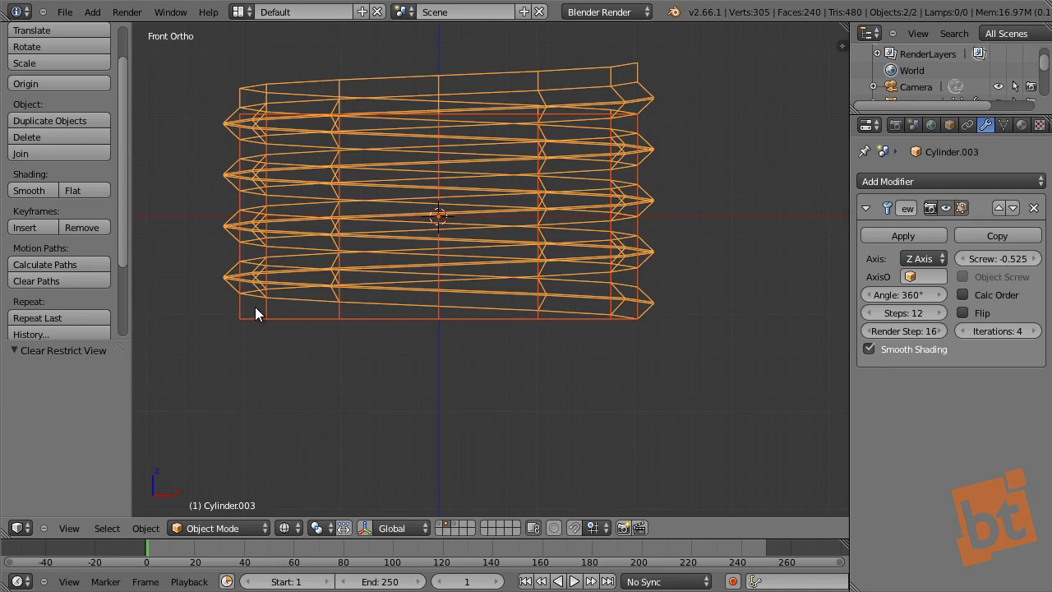
{"action": "left_click", "coordinate": [1032, 331]}
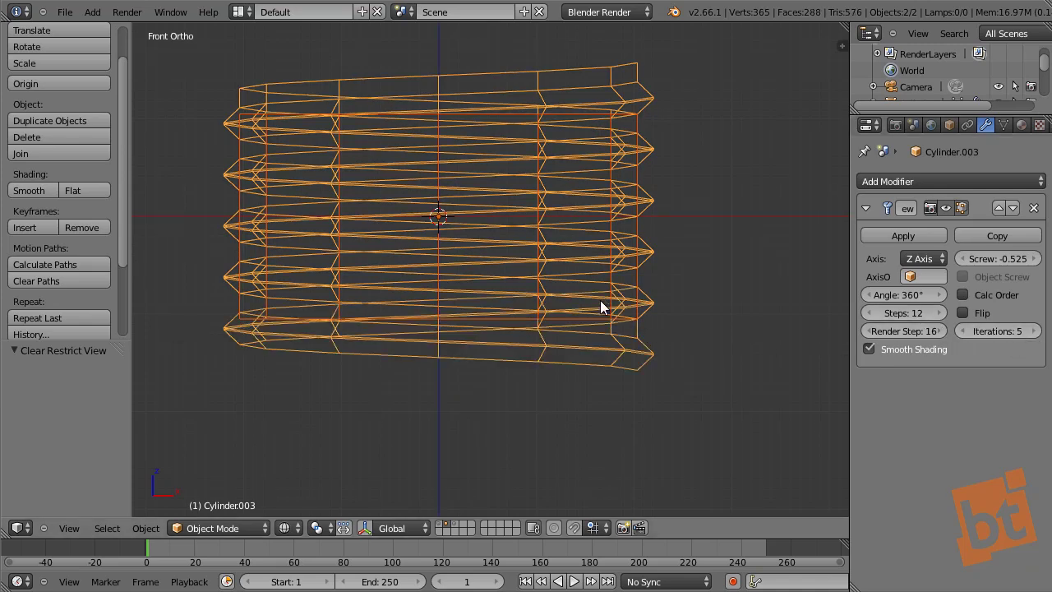
{"action": "middle_click_drag", "start_coordinate": [599, 306], "coordinate": [603, 334], "text": "shift"}
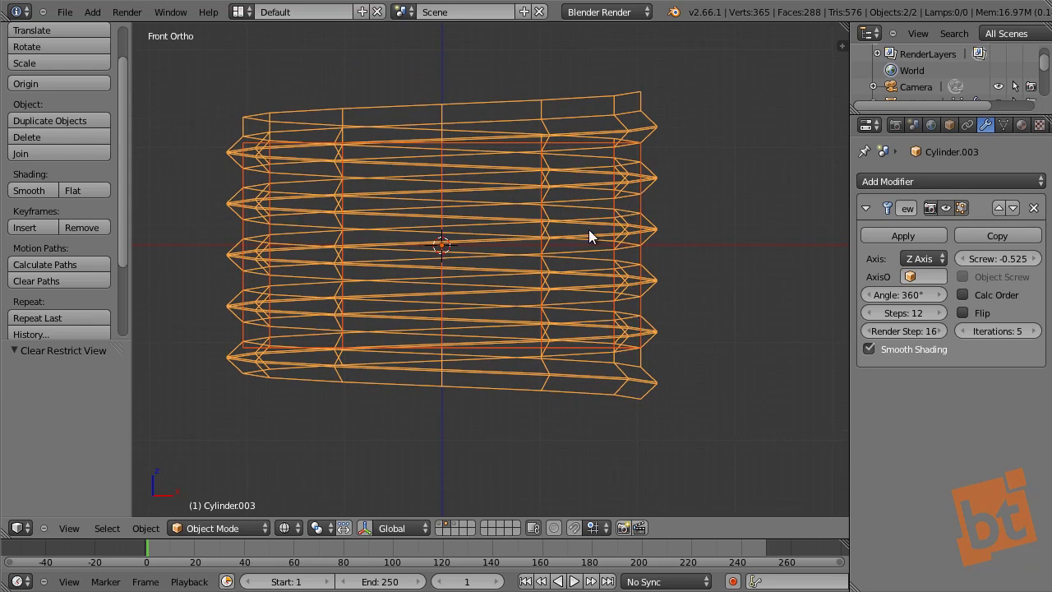
- Hide the inner wall cylinder and switch the thread back to solid shading
{"action": "right_click", "coordinate": [644, 252]}
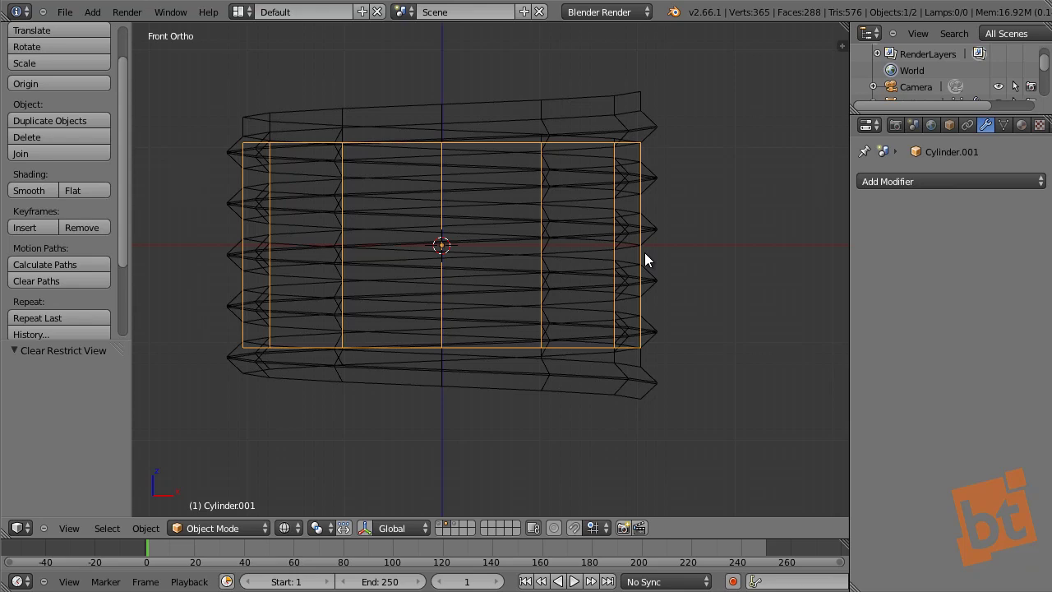
{"action": "key", "text": "h"}
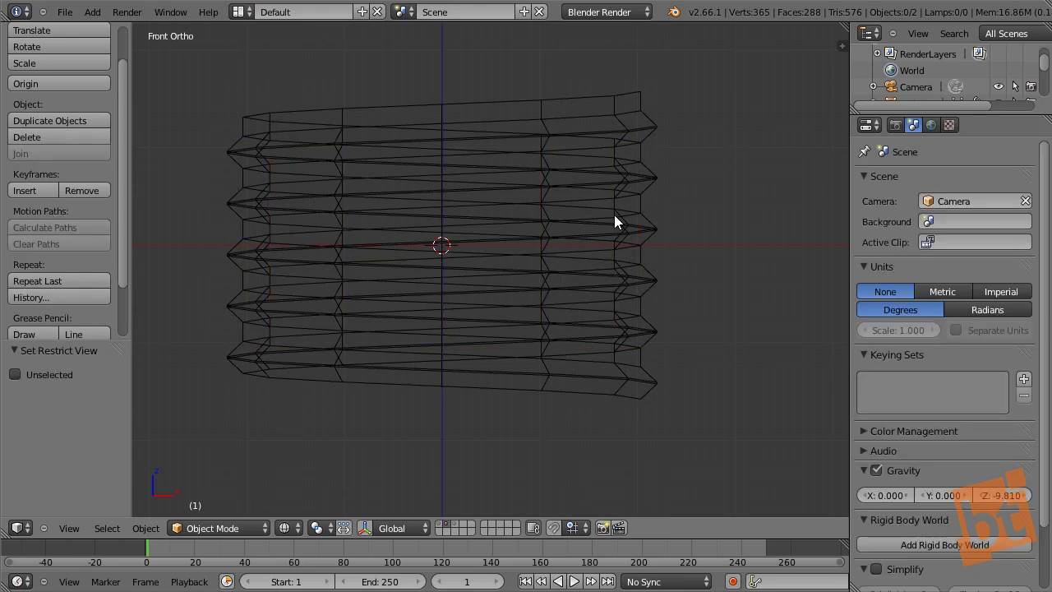
{"action": "key", "text": "z"}
{"action": "mouse_move", "coordinate": [622, 220]}
{"action": "middle_mouse_down"}
{"action": "mouse_move", "coordinate": [616, 241]}
{"action": "mouse_move", "coordinate": [628, 265]}
{"action": "mouse_move", "coordinate": [617, 279]}
{"action": "middle_mouse_up"}
- Try raising the second-highest vertex of the thread's tooth profile about 0.10 along global Z in Edit Mode
{"action": "right_click", "coordinate": [617, 277]}
{"action": "key", "text": "Tab"}
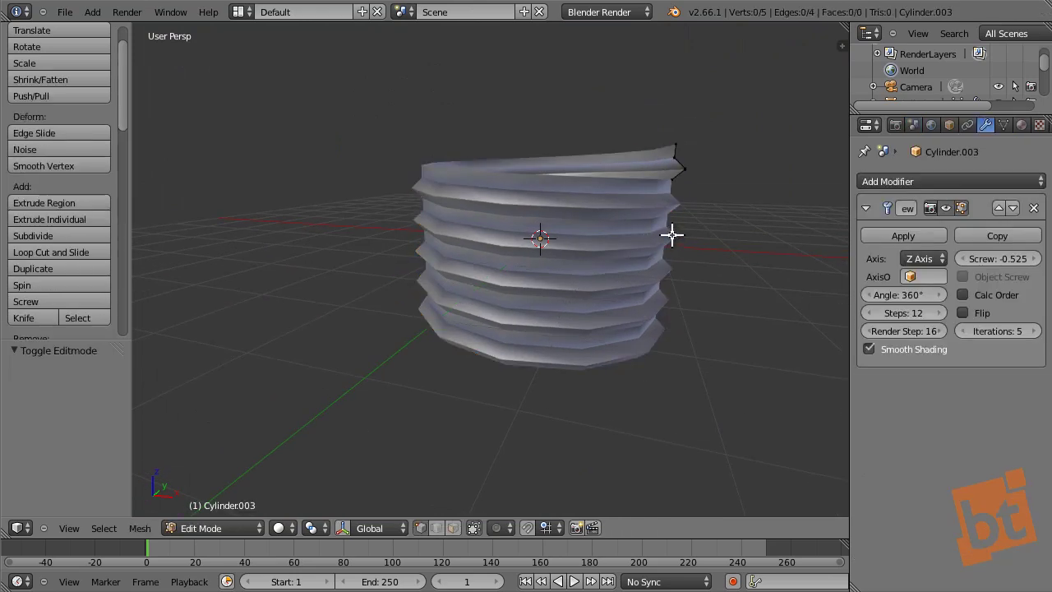
{"action": "scroll", "coordinate": [682, 186], "scroll_direction": "up", "scroll_amount": 5}
{"action": "scroll", "coordinate": [650, 85], "scroll_direction": "down", "scroll_amount": 1}
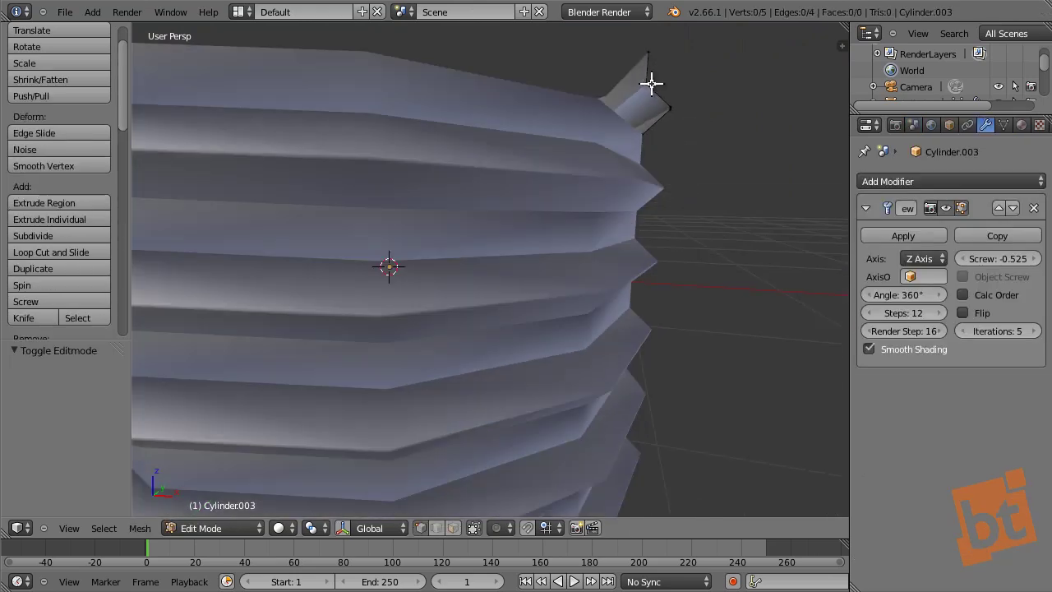
{"action": "right_click", "coordinate": [649, 84]}
{"action": "key", "text": "g"}
{"action": "key", "text": "z"}
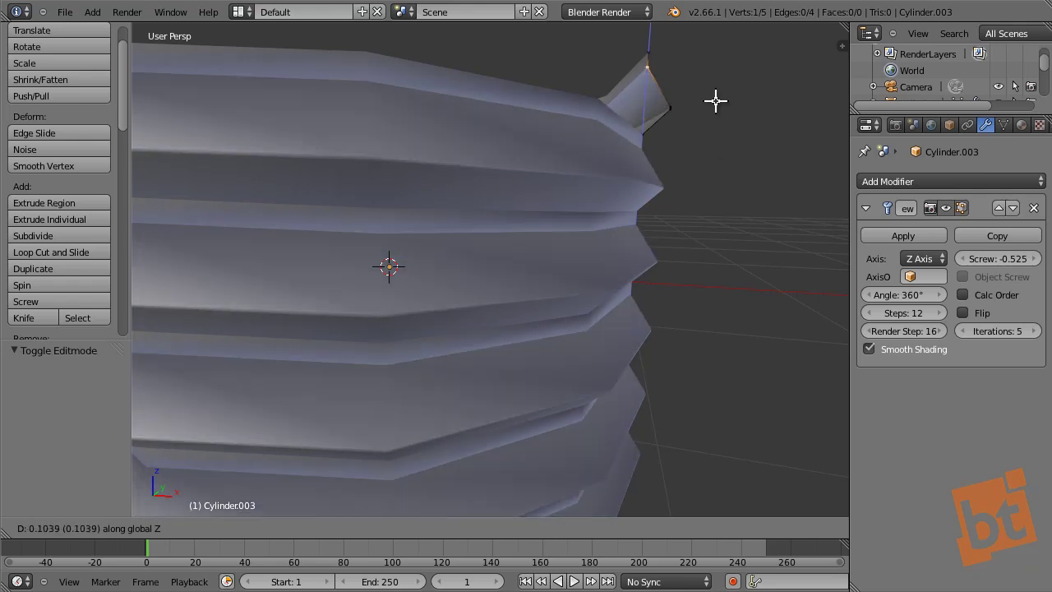
{"action": "left_click", "coordinate": [714, 102]}
{"action": "key", "text": "a"}
{"action": "scroll", "coordinate": [657, 164], "scroll_direction": "down", "scroll_amount": 5}
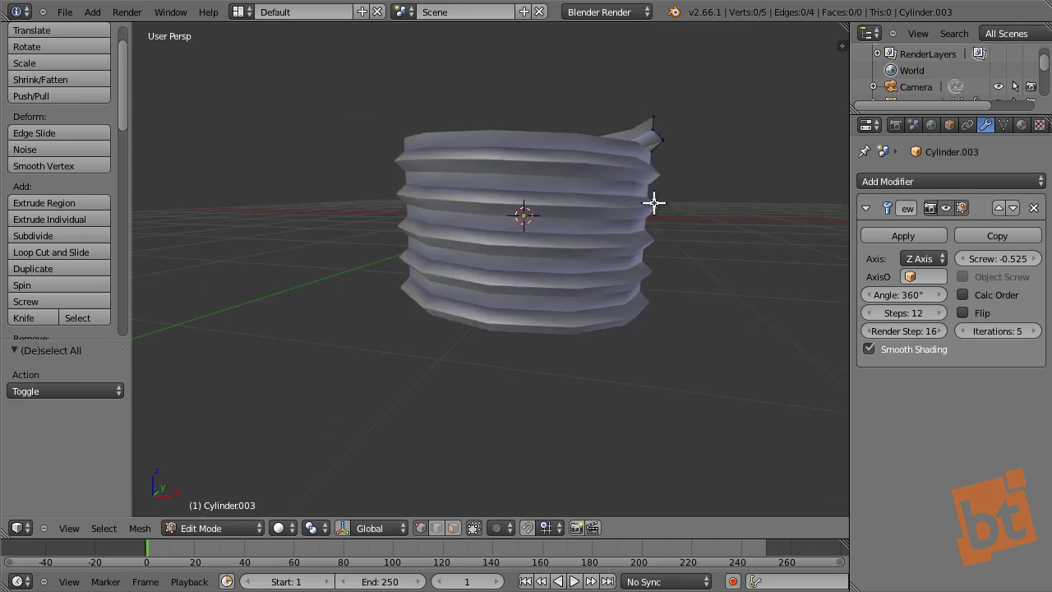
{"action": "scroll", "coordinate": [649, 230], "scroll_direction": "up", "scroll_amount": 1}
{"action": "middle_click_drag", "start_coordinate": [646, 239], "coordinate": [484, 200]}
{"action": "key", "text": "Tab"}
- Sketch two curved Grease Pencil arrows around the thread to mark opposite winding directions
{"action": "middle_click_drag", "start_coordinate": [527, 244], "coordinate": [644, 251]}
{"action": "scroll", "coordinate": [633, 242], "scroll_direction": "up", "scroll_amount": 2}
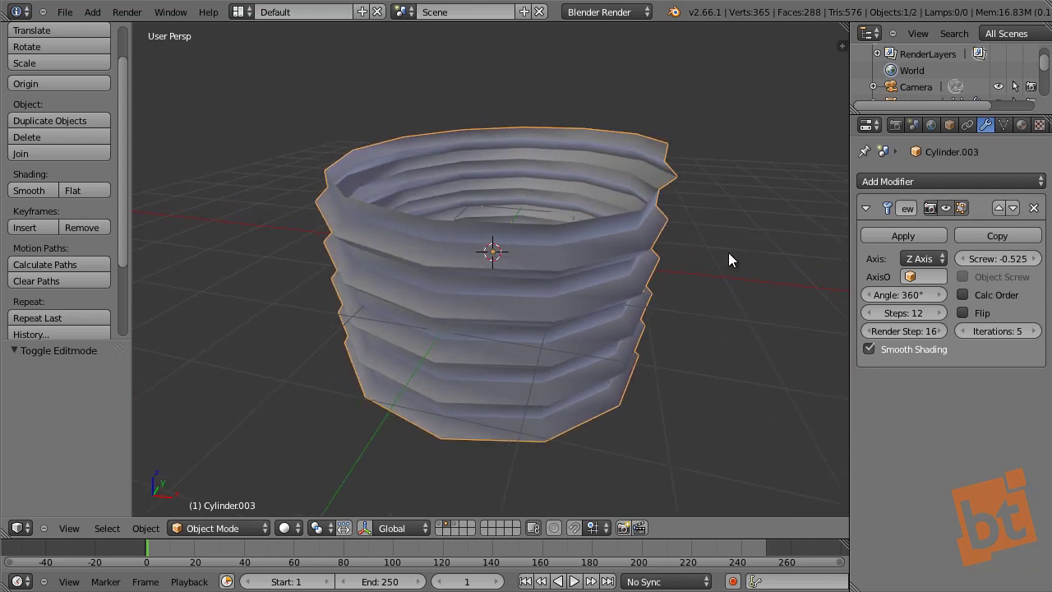
{"action": "middle_click_drag", "start_coordinate": [613, 234], "coordinate": [641, 175]}
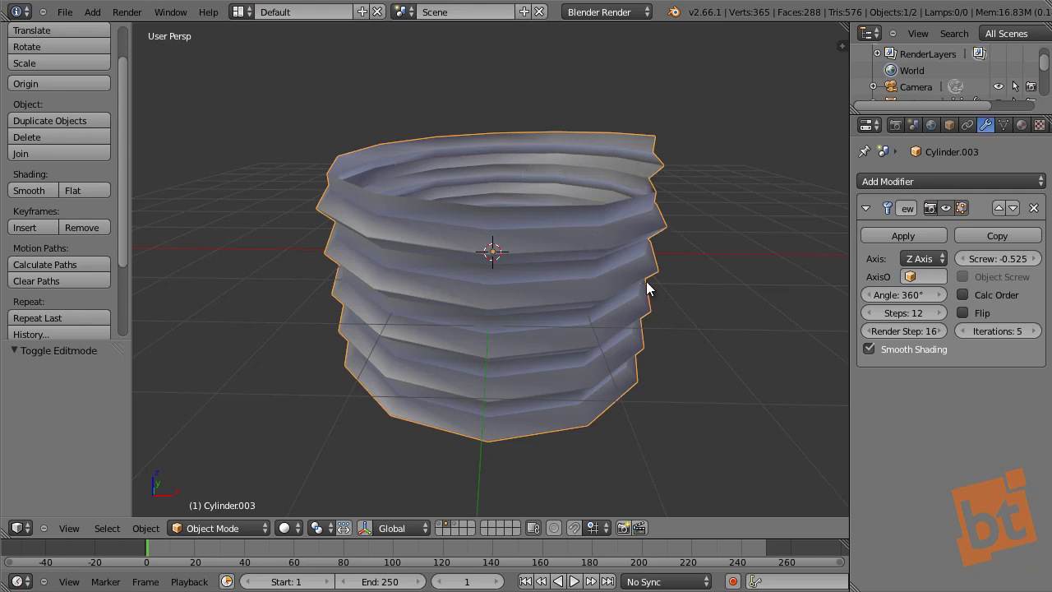
{"action": "middle_click_drag", "start_coordinate": [521, 148], "coordinate": [536, 187]}
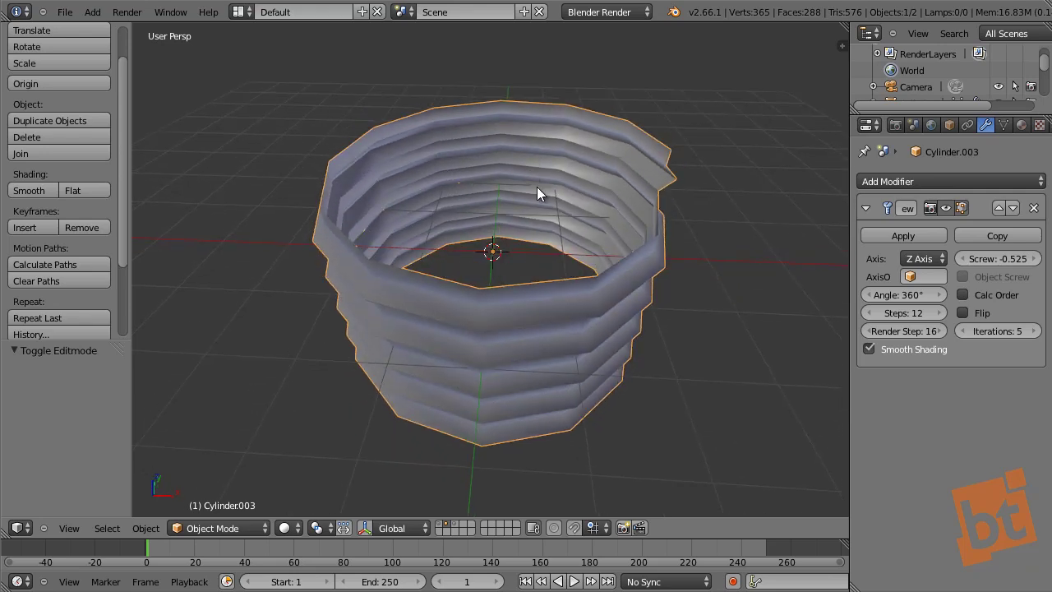
{"action": "scroll", "coordinate": [533, 201], "scroll_direction": "down", "scroll_amount": 3}
{"action": "mouse_move", "coordinate": [517, 236]}
{"action": "left_mouse_down"}
{"action": "mouse_move", "coordinate": [610, 112]}
{"action": "mouse_move", "coordinate": [463, 112]}
{"action": "mouse_move", "coordinate": [571, 130]}
{"action": "left_mouse_up"}
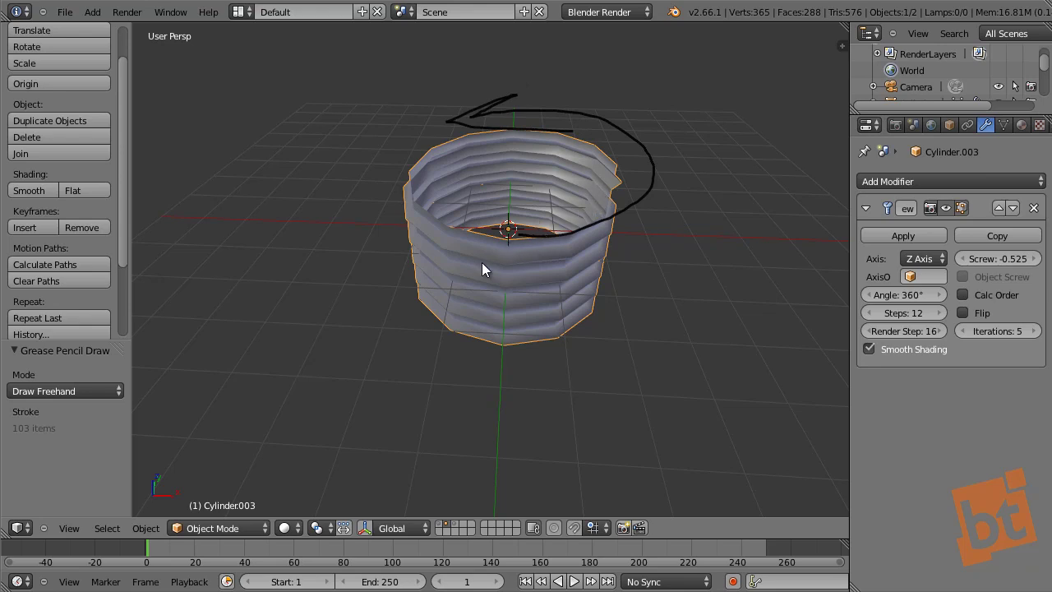
{"action": "mouse_move", "coordinate": [370, 349]}
{"action": "left_mouse_down"}
{"action": "mouse_move", "coordinate": [272, 204]}
{"action": "mouse_move", "coordinate": [387, 117]}
{"action": "mouse_move", "coordinate": [346, 164]}
{"action": "left_mouse_up"}
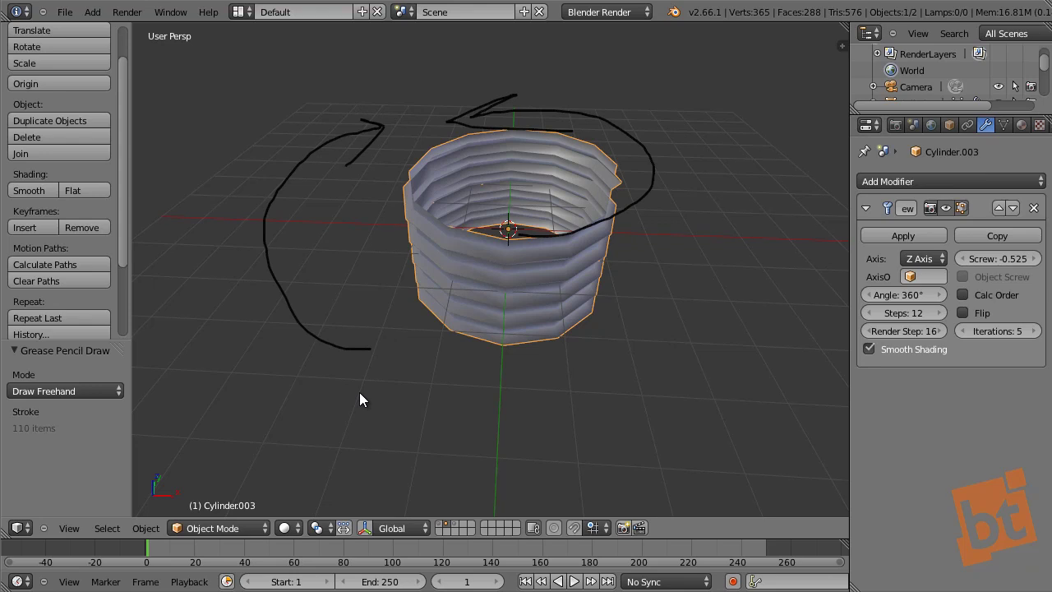
- Turn off the Grease Pencil display so the sketched arrows are hidden
{"action": "key", "text": "n"}
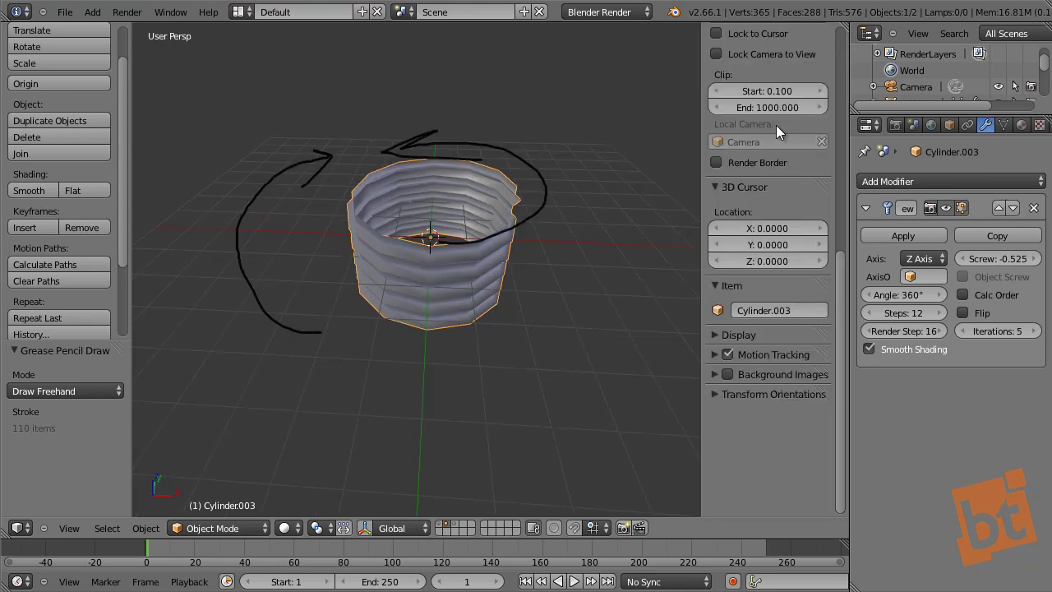
{"action": "scroll", "coordinate": [772, 222], "scroll_direction": "up", "scroll_amount": 4}
{"action": "scroll", "coordinate": [769, 255], "scroll_direction": "up", "scroll_amount": 8}
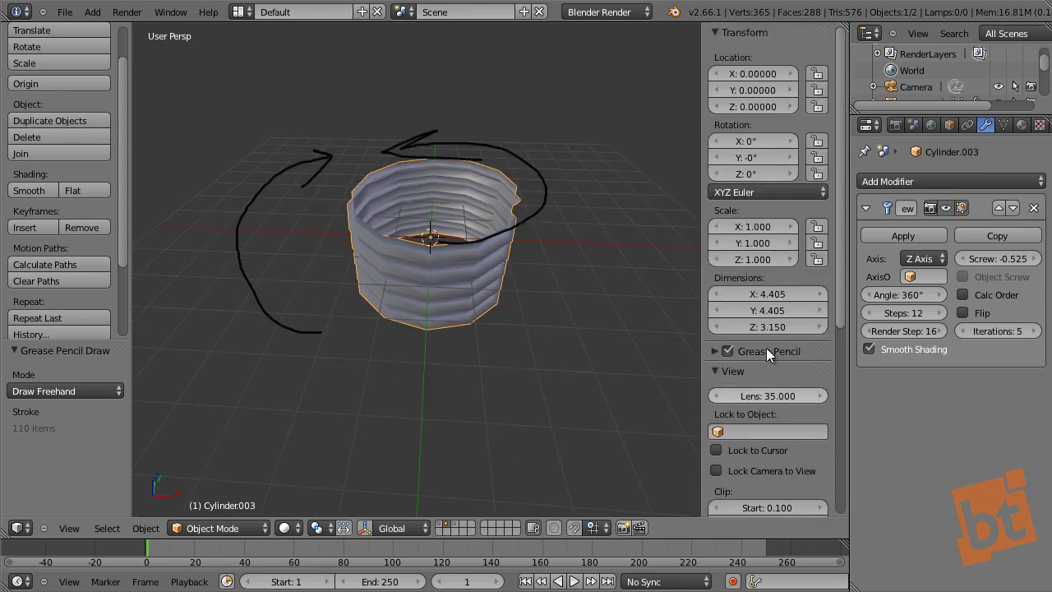
{"action": "left_click", "coordinate": [711, 350]}
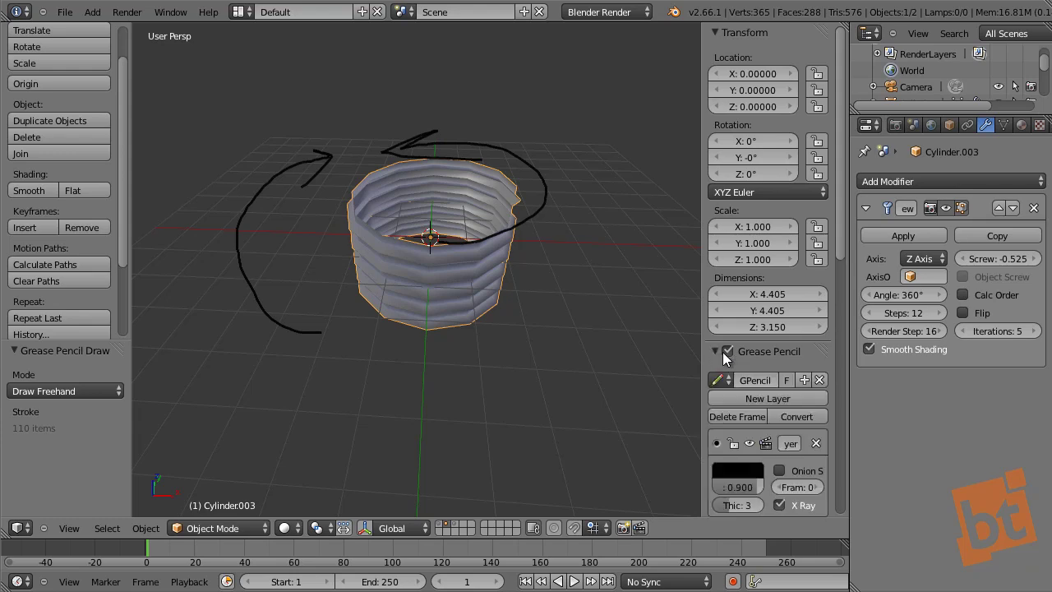
{"action": "left_click", "coordinate": [724, 351]}
{"action": "left_click", "coordinate": [716, 349]}
{"action": "scroll", "coordinate": [623, 324], "scroll_direction": "up", "scroll_amount": 2}
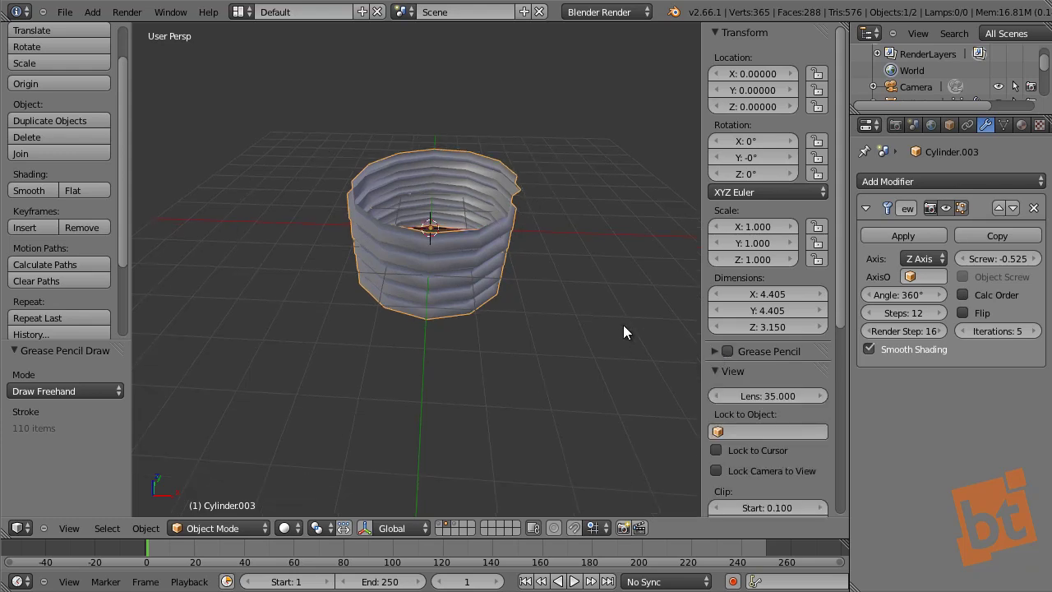
{"action": "key", "text": "n"}
- Set the Screw modifier's angle to -360° to reverse the thread's winding direction
{"action": "scroll", "coordinate": [633, 293], "scroll_direction": "up", "scroll_amount": 2}
{"action": "middle_click_drag", "start_coordinate": [632, 293], "coordinate": [626, 231]}
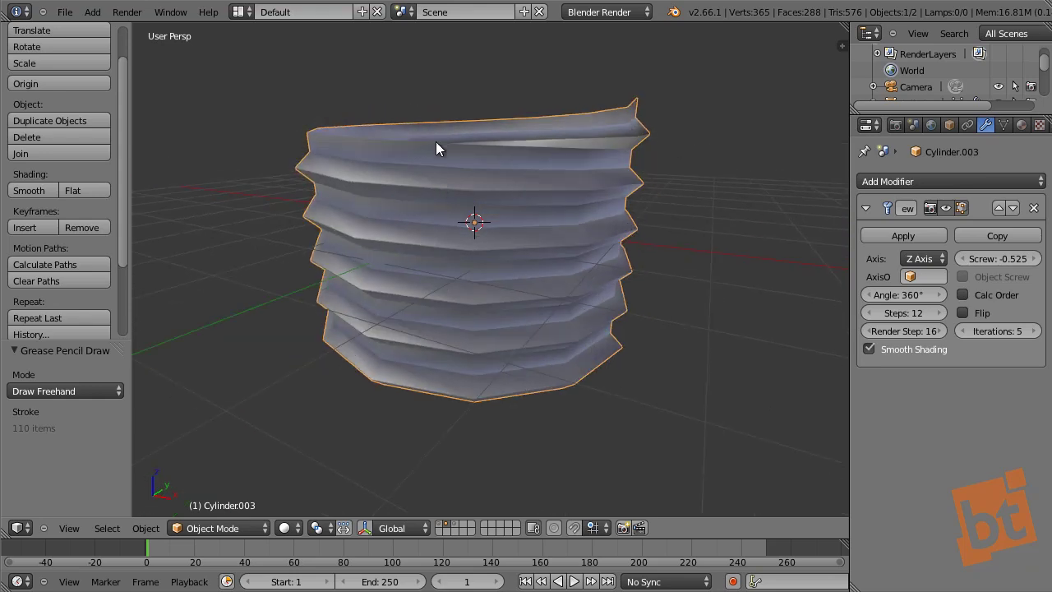
{"action": "left_click", "coordinate": [901, 295]}
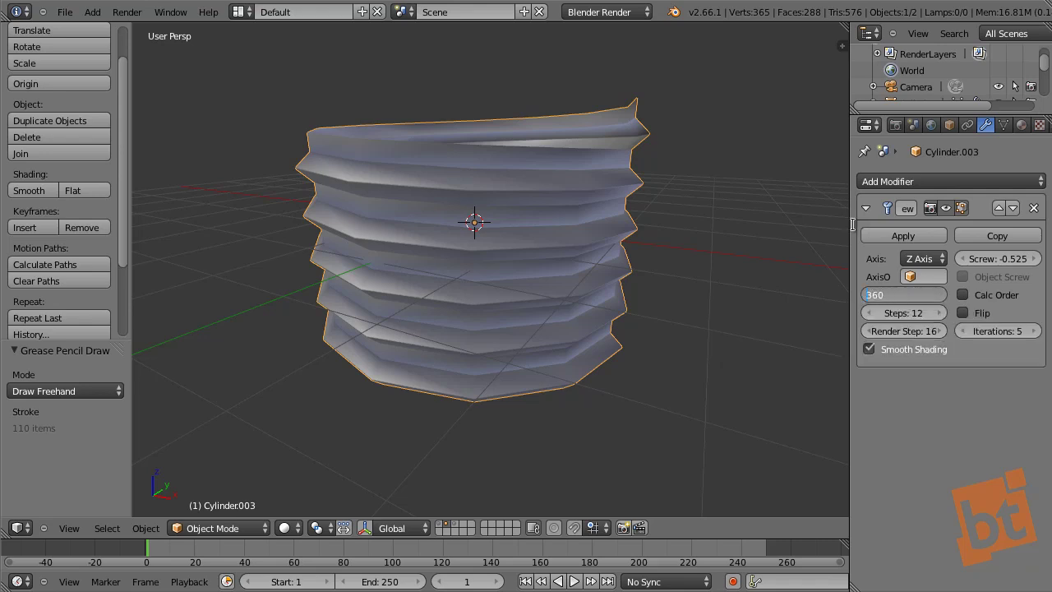
{"action": "key", "text": "Home"}
{"action": "type", "text": "-"}
{"action": "key", "text": "Return"}
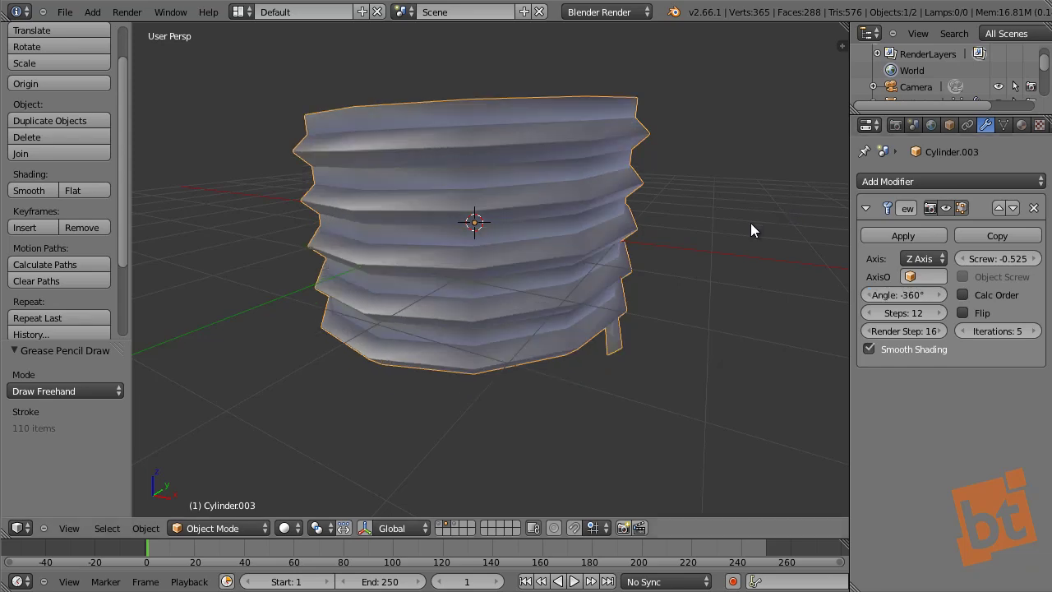
- Duplicate the thread at its original position and move the copy to the third layer
{"action": "middle_click_drag", "start_coordinate": [584, 146], "coordinate": [773, 152]}
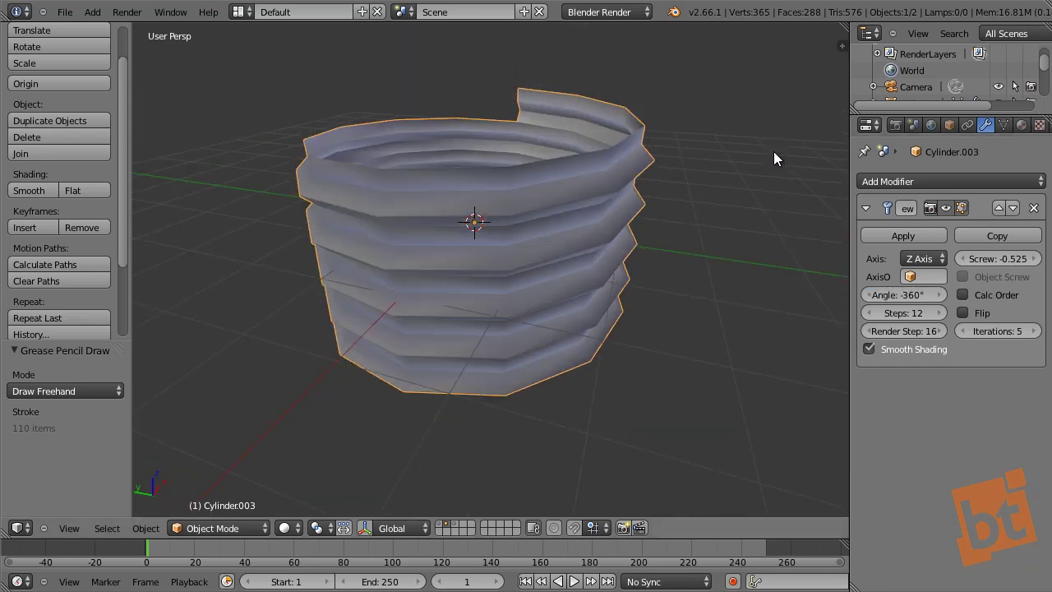
{"action": "middle_click_drag", "start_coordinate": [512, 113], "coordinate": [405, 121]}
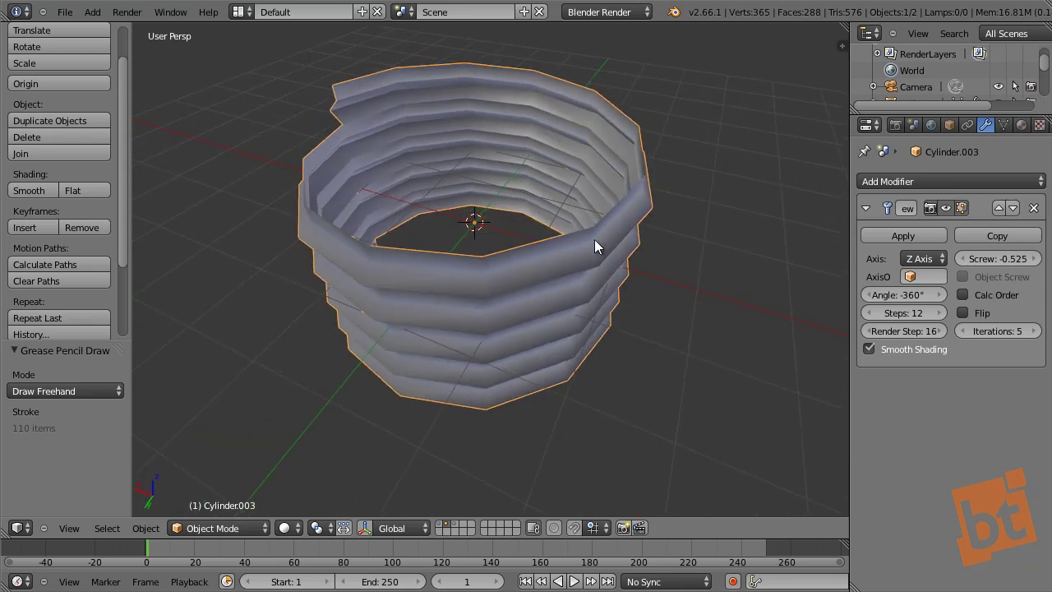
{"action": "middle_click_drag", "start_coordinate": [594, 239], "coordinate": [415, 144]}
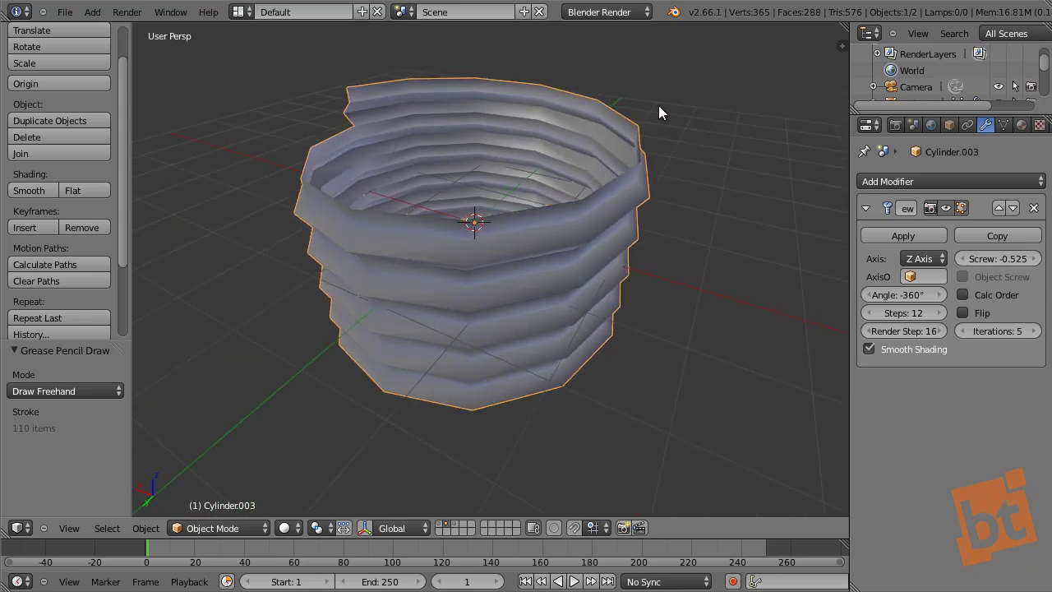
{"action": "middle_click_drag", "start_coordinate": [614, 177], "coordinate": [639, 200]}
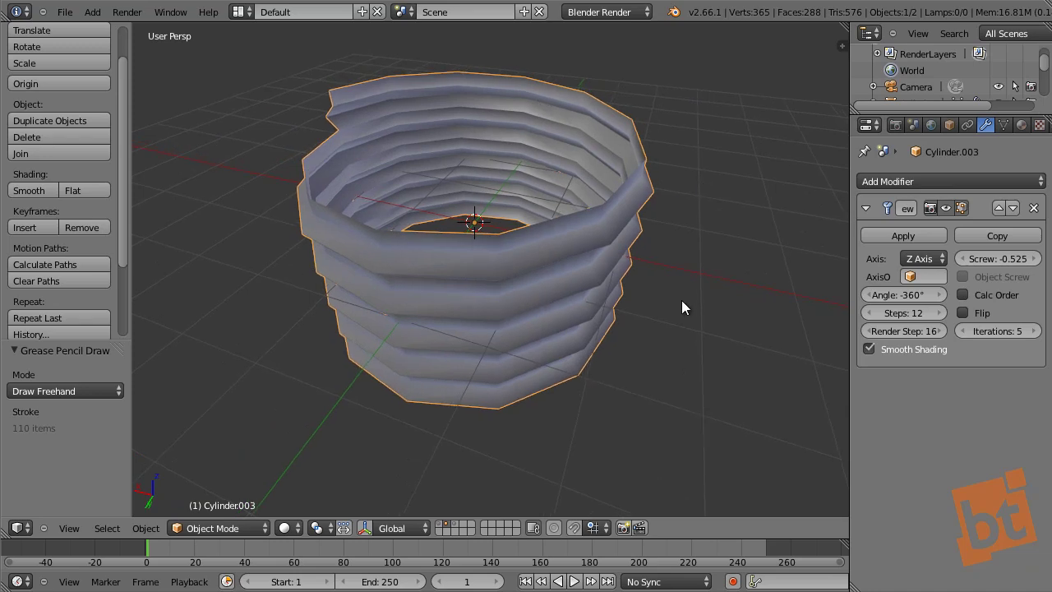
{"action": "middle_click_drag", "start_coordinate": [681, 300], "coordinate": [530, 263]}
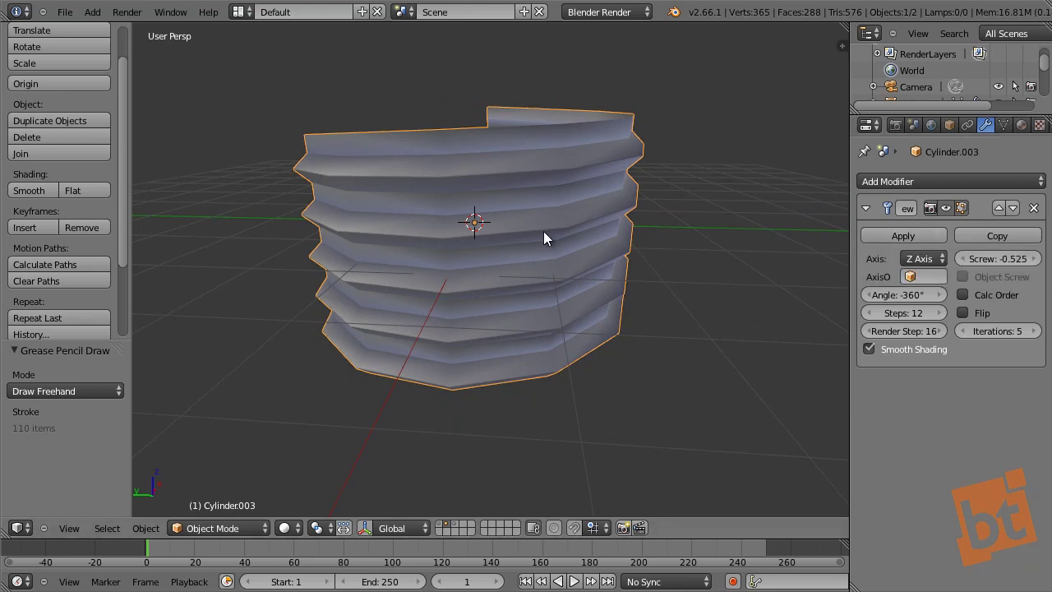
{"action": "key", "text": "shift+d"}
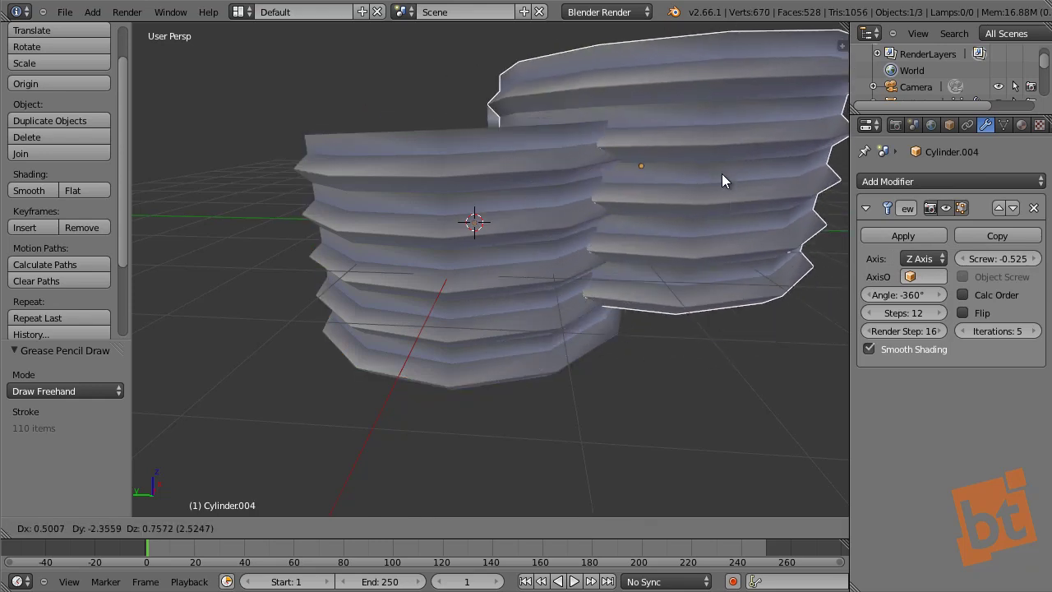
{"action": "left_click", "coordinate": [721, 173]}
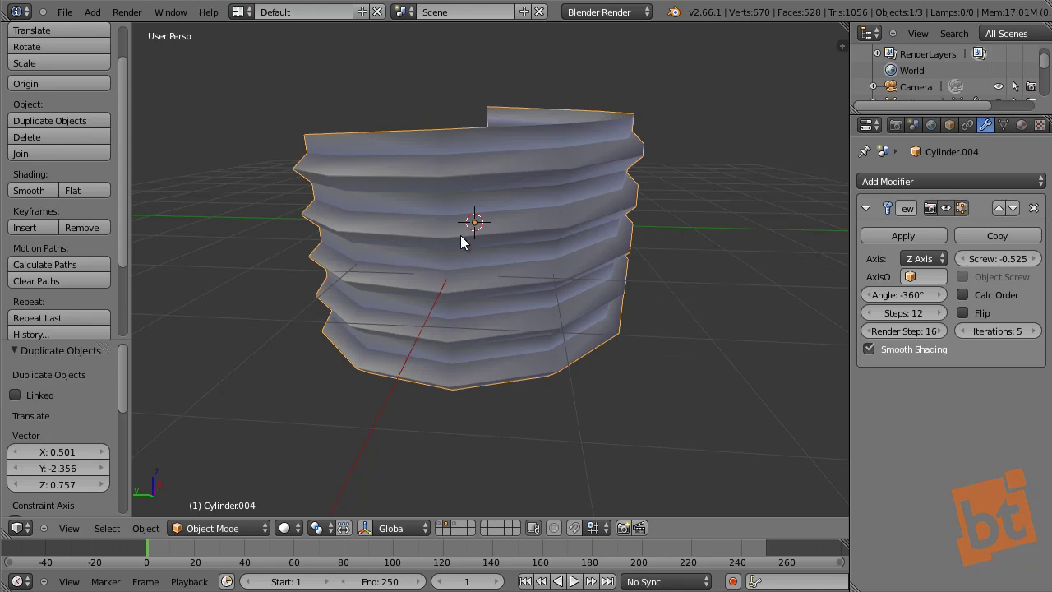
{"action": "key", "text": "m"}
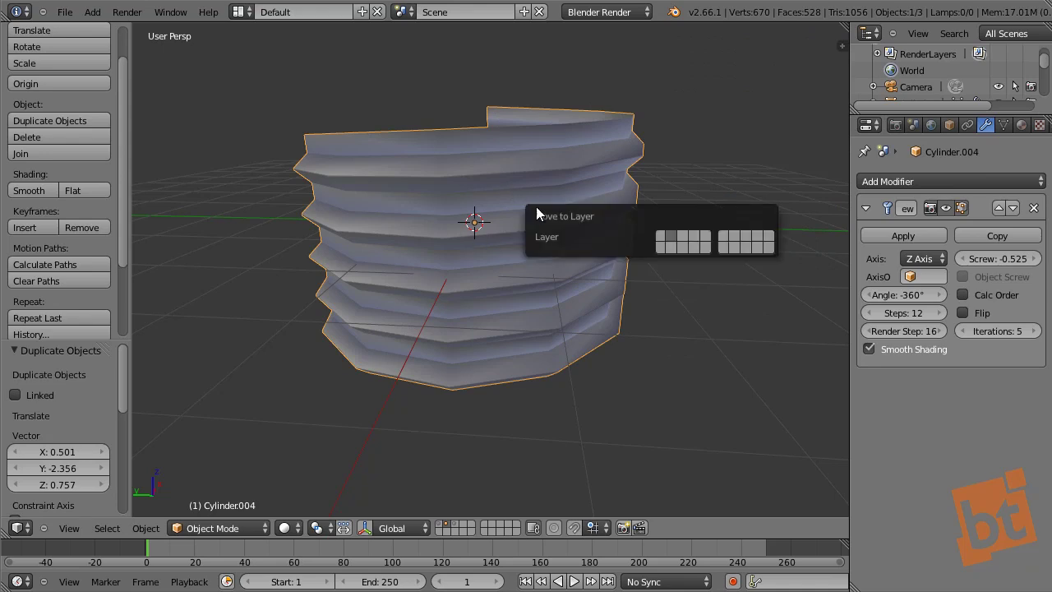
{"action": "left_click", "coordinate": [683, 238]}
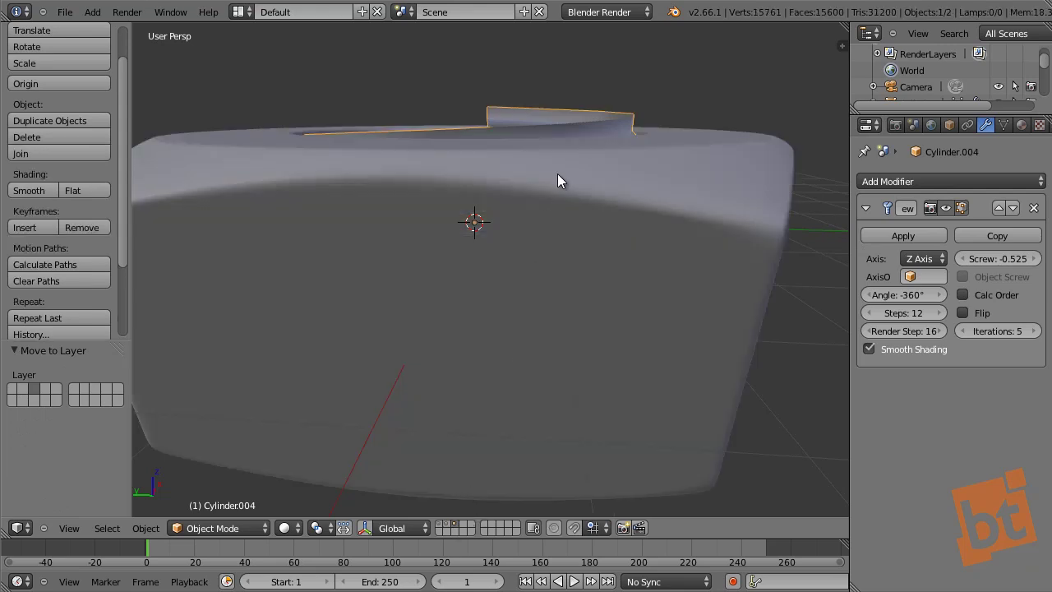
- Examine how the thread copy sits inside the hexagonal nut on the third layer
{"action": "middle_click_drag", "start_coordinate": [557, 174], "coordinate": [590, 221]}
{"action": "scroll", "coordinate": [591, 218], "scroll_direction": "down", "scroll_amount": 2}
{"action": "scroll", "coordinate": [592, 222], "scroll_direction": "down", "scroll_amount": 3}
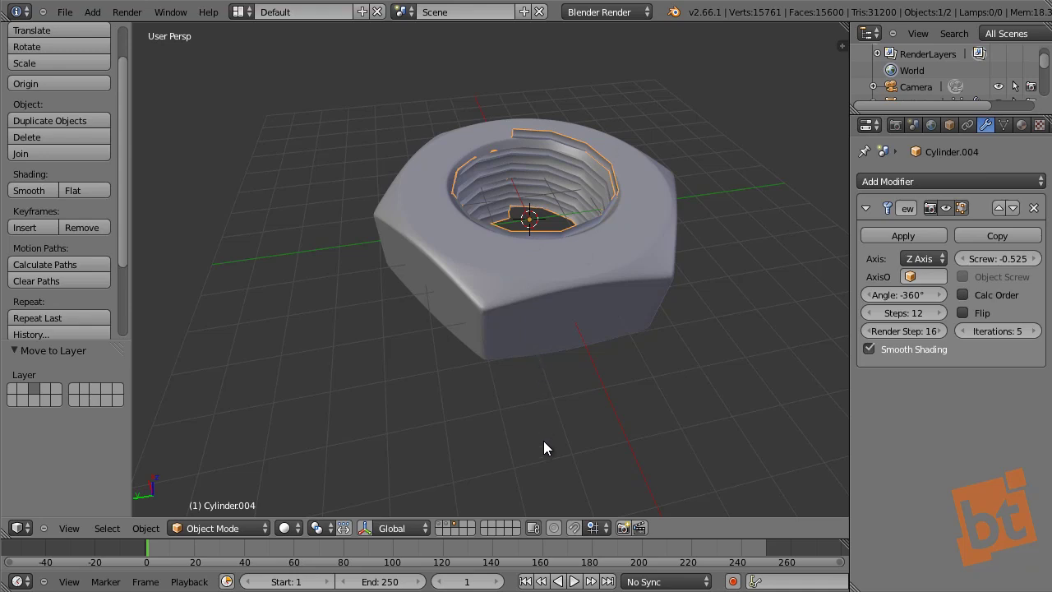
- Show the second layer, apply the original thread's Screw modifier and open its mesh in Edit Mode
{"action": "left_click", "coordinate": [449, 523]}
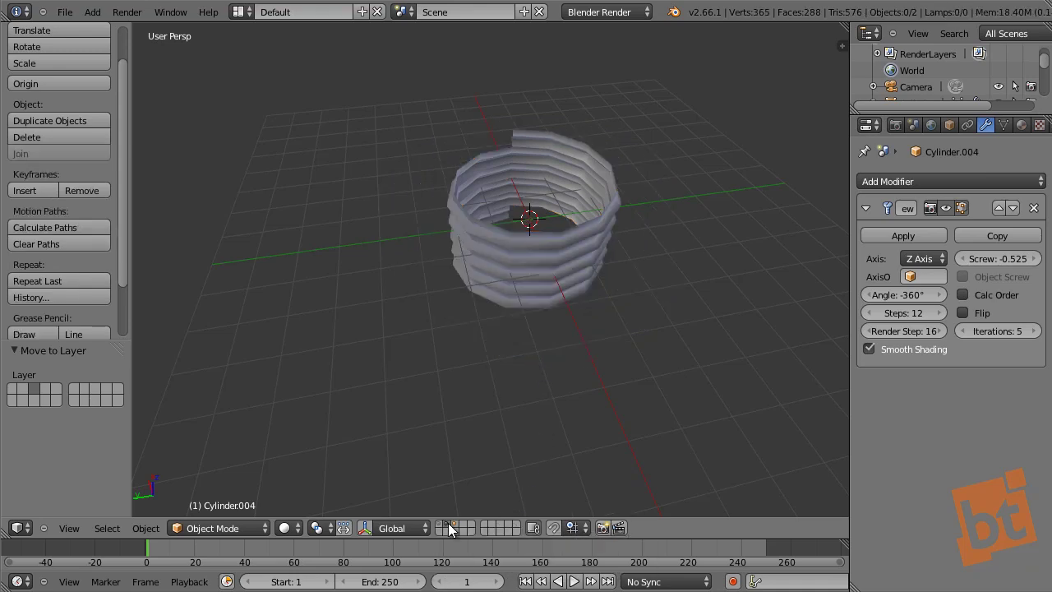
{"action": "right_click", "coordinate": [552, 238]}
{"action": "scroll", "coordinate": [543, 238], "scroll_direction": "up", "scroll_amount": 4}
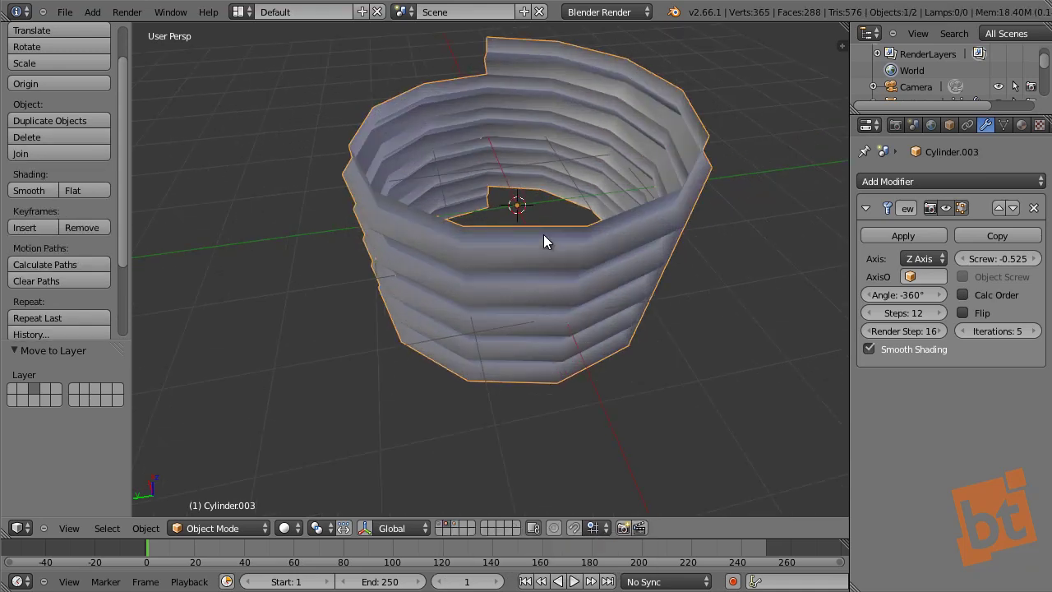
{"action": "middle_click_drag", "start_coordinate": [543, 234], "coordinate": [577, 229]}
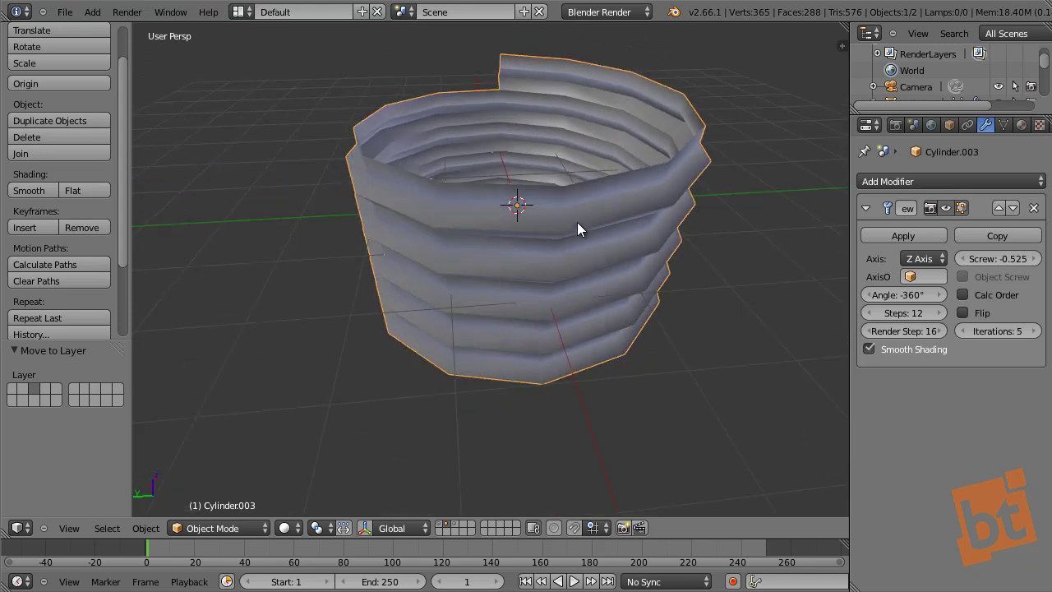
{"action": "left_click", "coordinate": [872, 237]}
{"action": "key", "text": "Tab"}
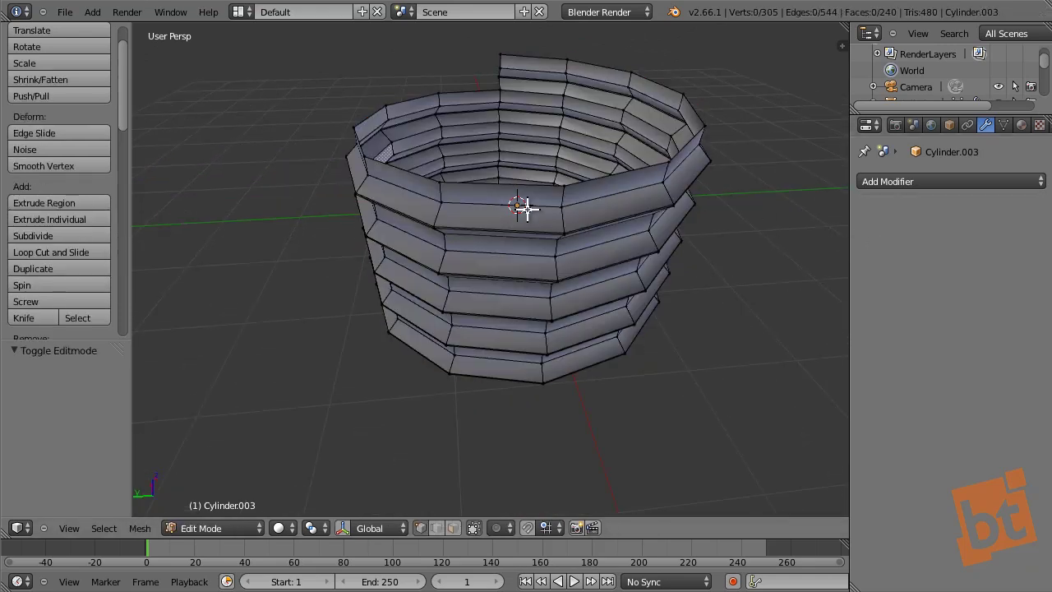
- Try moving the vertex where the first two turns meet at the thread's upper open end, and undo it
{"action": "middle_click_drag", "start_coordinate": [526, 206], "coordinate": [649, 188]}
{"action": "scroll", "coordinate": [391, 106], "scroll_direction": "up", "scroll_amount": 4}
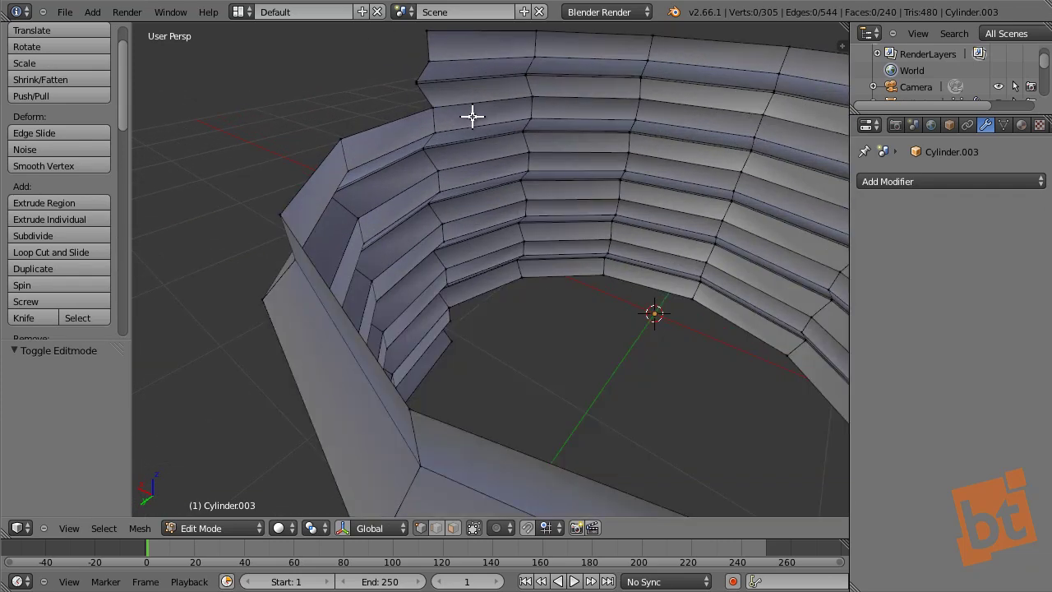
{"action": "middle_click_drag", "start_coordinate": [521, 125], "coordinate": [454, 191], "text": "shift"}
{"action": "scroll", "coordinate": [454, 191], "scroll_direction": "up", "scroll_amount": 2}
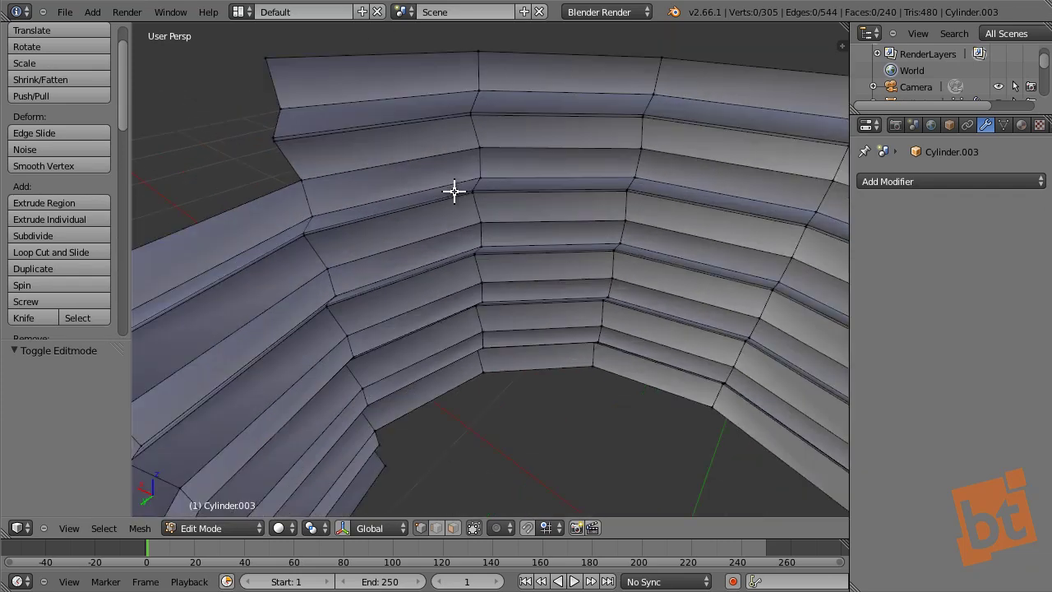
{"action": "right_click", "coordinate": [318, 133]}
{"action": "key", "text": "g"}
{"action": "left_click", "coordinate": [300, 145]}
{"action": "key", "text": "ctrl+z"}
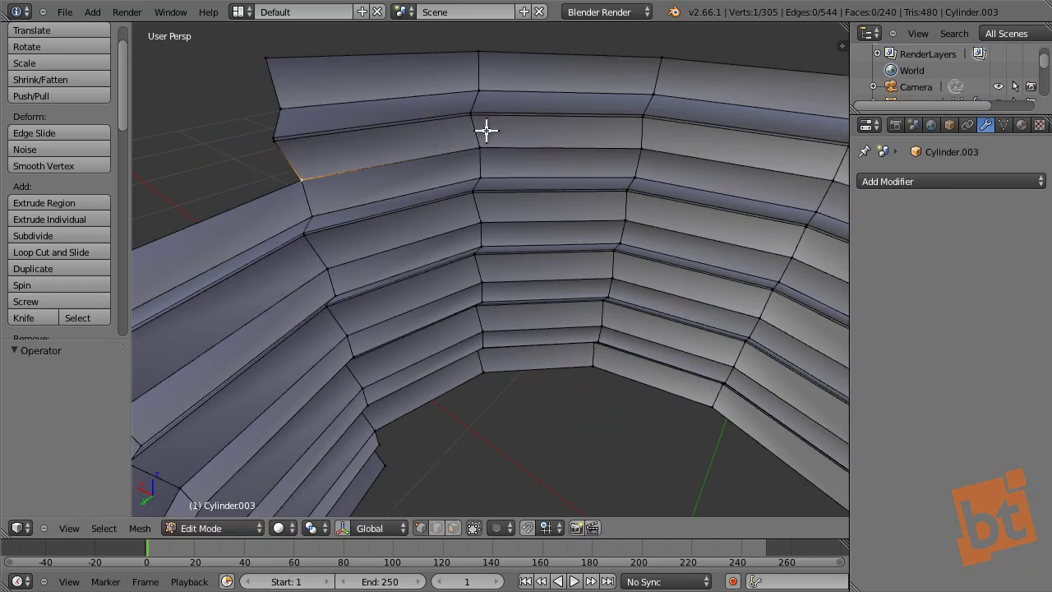
- Try moving the neighbouring seam vertex between the upper two turns, cancel the move and deselect everything
{"action": "right_click", "coordinate": [486, 135]}
{"action": "key", "text": "g"}
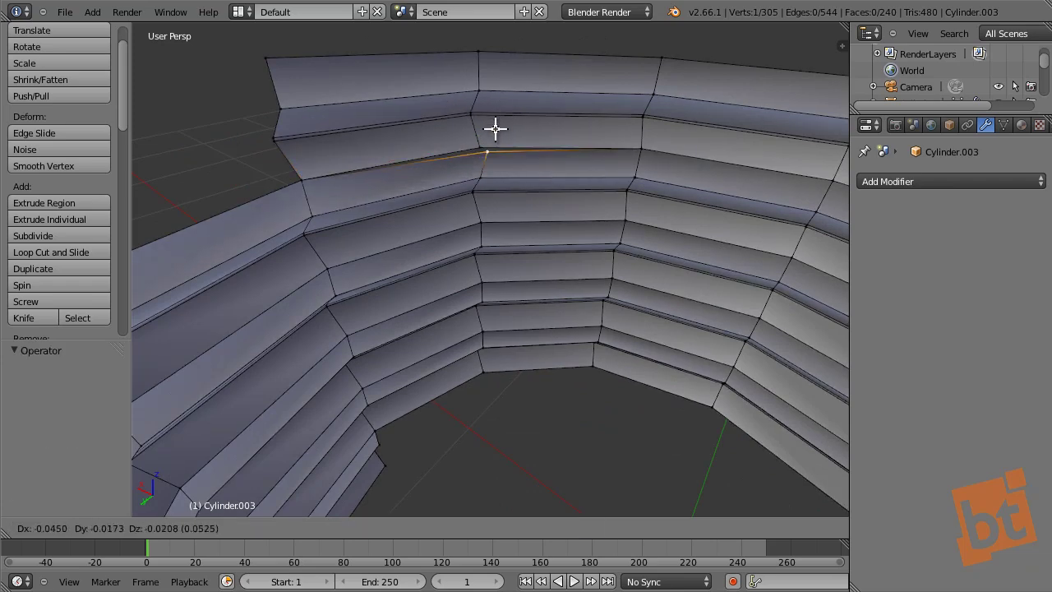
{"action": "right_click", "coordinate": [496, 129]}
{"action": "key", "text": "a"}
{"action": "scroll", "coordinate": [624, 201], "scroll_direction": "down", "scroll_amount": 2}
{"action": "middle_click_drag", "start_coordinate": [624, 201], "coordinate": [572, 210]}
{"action": "scroll", "coordinate": [537, 186], "scroll_direction": "down", "scroll_amount": 3}
{"action": "scroll", "coordinate": [539, 204], "scroll_direction": "up", "scroll_amount": 2}
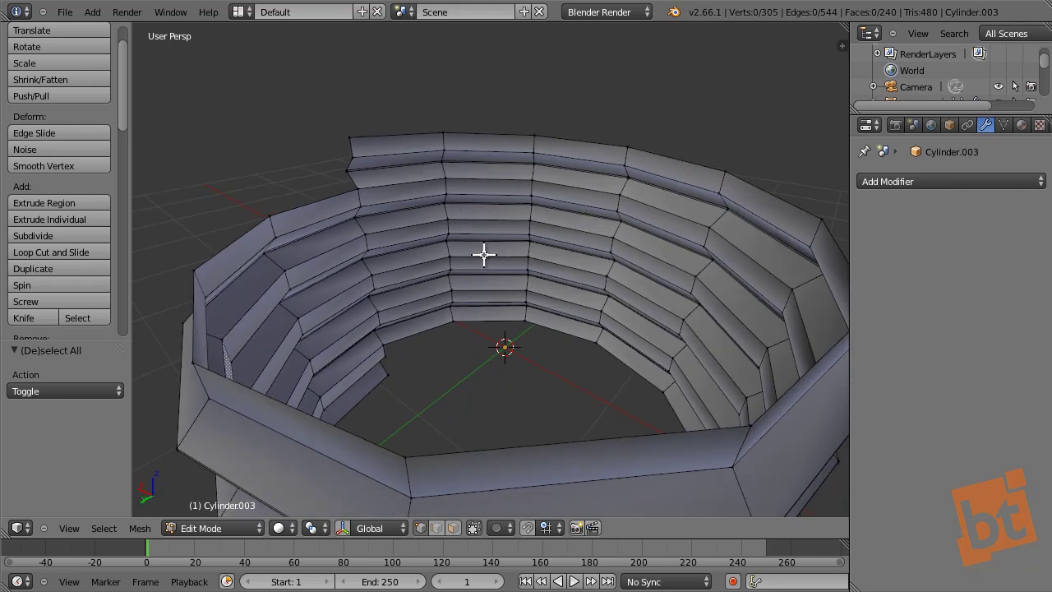
- Merge the duplicate vertices across the whole thread mesh with Remove Doubles and clear the selection
{"action": "key", "text": "a"}
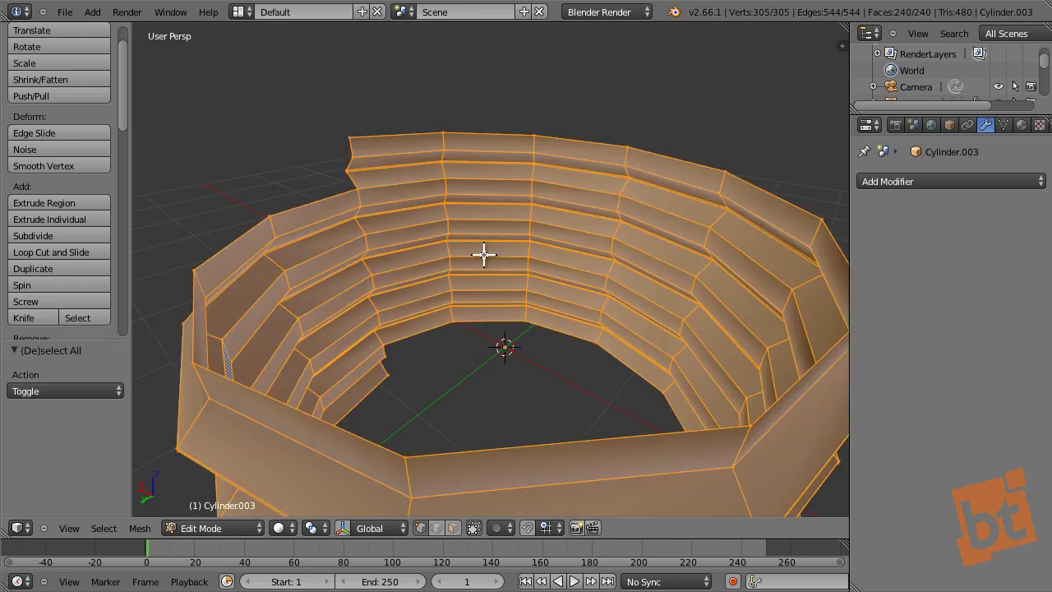
{"action": "key", "text": "w"}
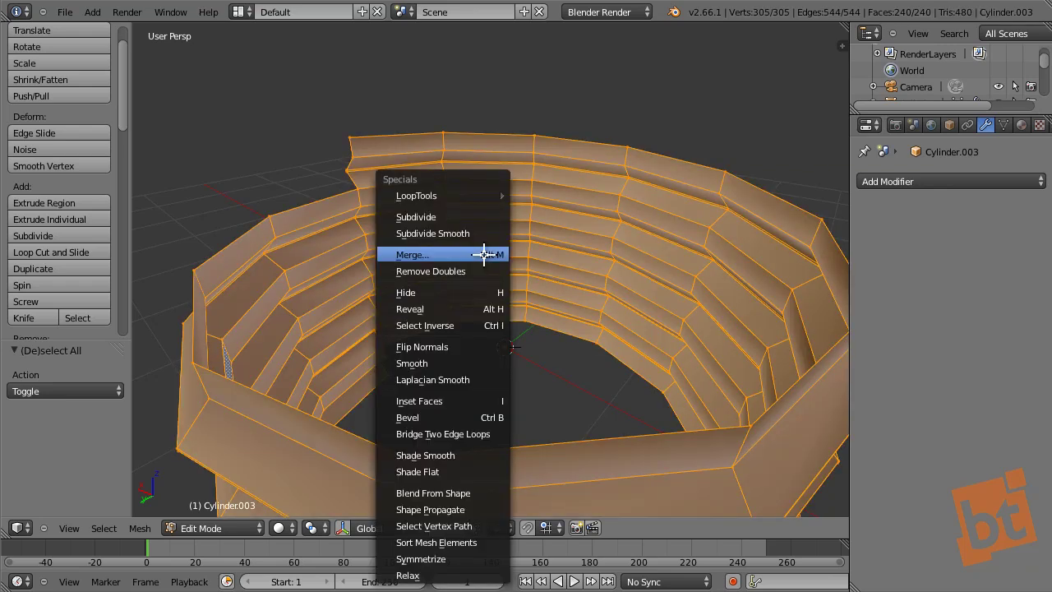
{"action": "left_click", "coordinate": [484, 255]}
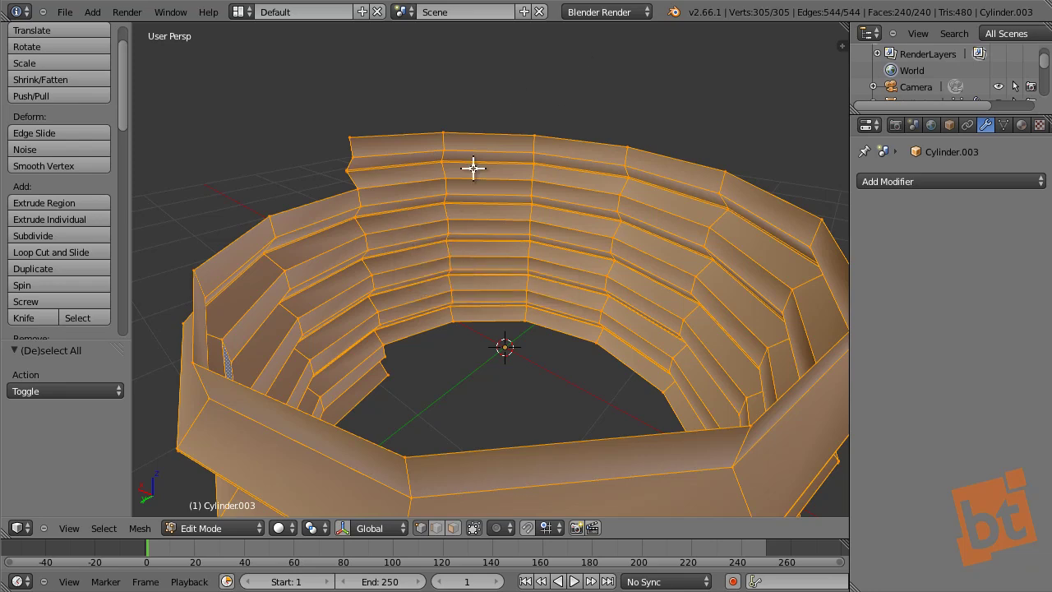
{"action": "key", "text": "w"}
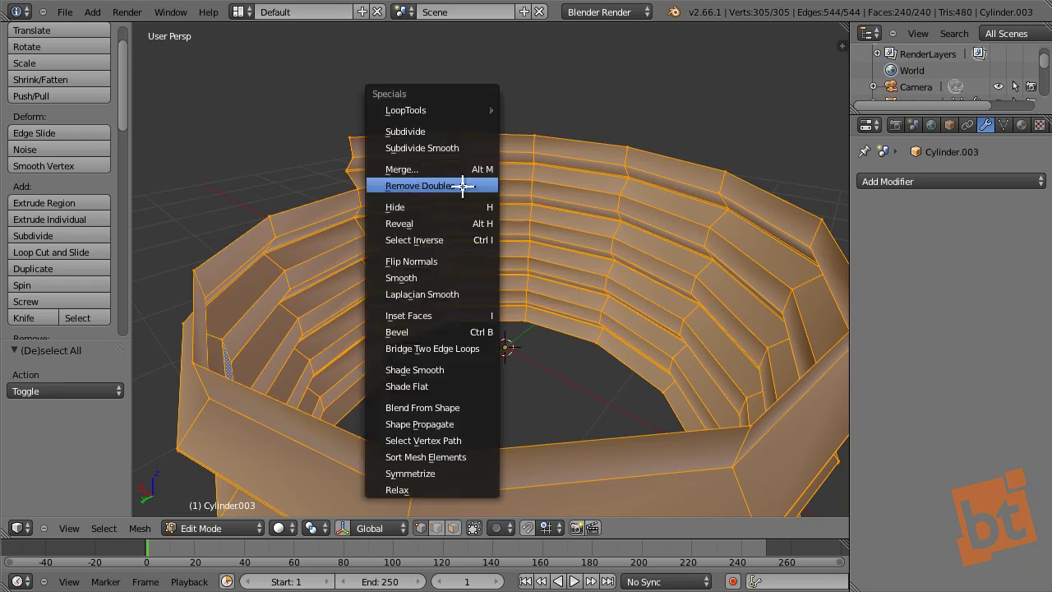
{"action": "left_click", "coordinate": [461, 187]}
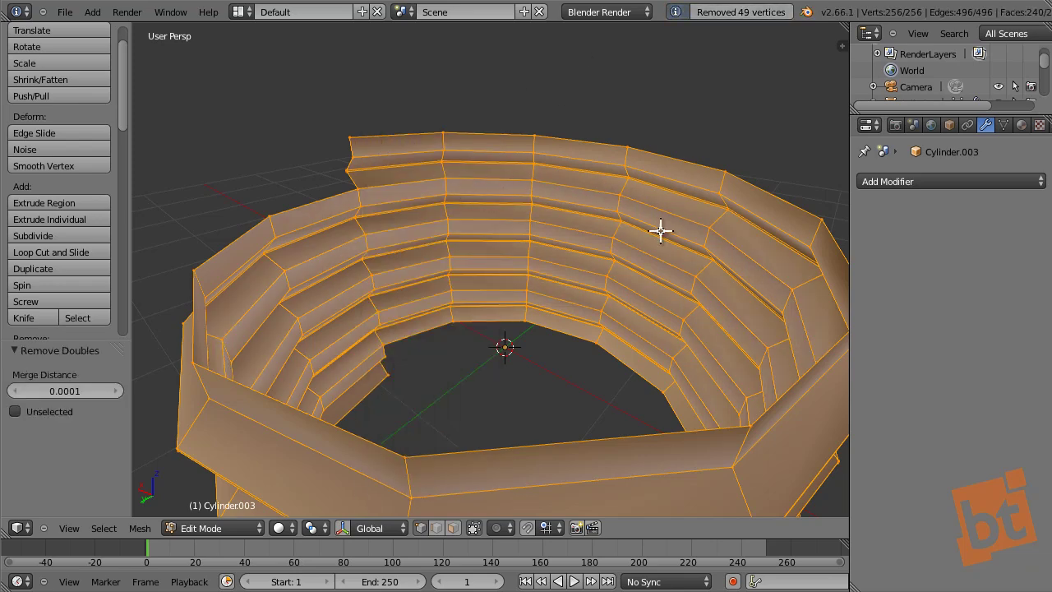
{"action": "key", "text": "a"}
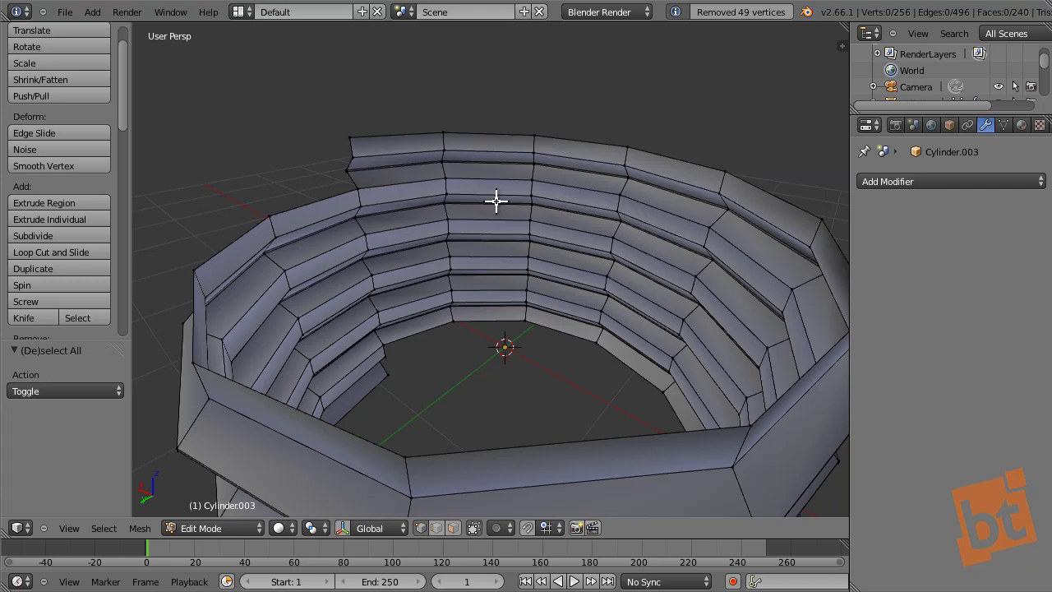
{"action": "right_click", "coordinate": [352, 129]}
{"action": "middle_click_drag", "start_coordinate": [353, 205], "coordinate": [423, 202]}
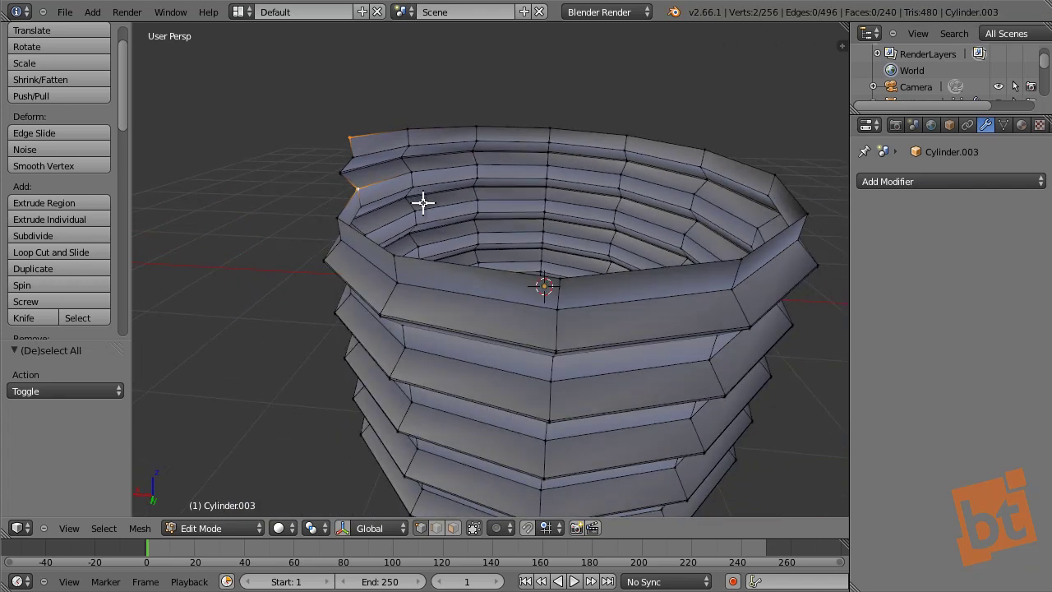
{"action": "right_click", "coordinate": [359, 152], "text": "shift"}
{"action": "right_click", "coordinate": [455, 166]}
{"action": "key", "text": "a"}
{"action": "scroll", "coordinate": [498, 183], "scroll_direction": "up", "scroll_amount": 5}
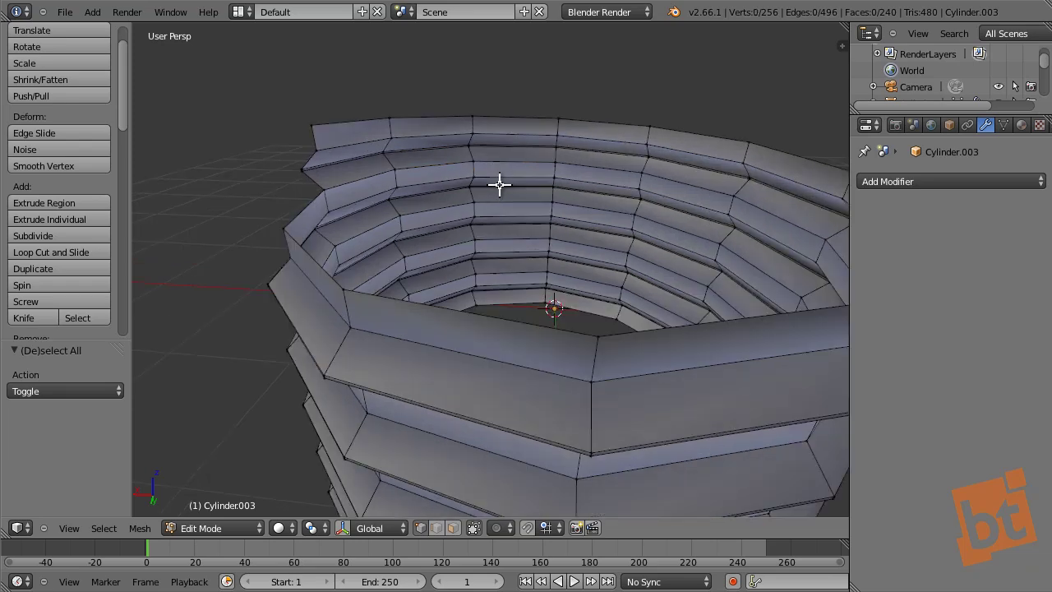
- Select all the thread's vertices and run Remove Doubles with a merge distance of 0.00001
{"action": "scroll", "coordinate": [180, 356], "scroll_direction": "down", "scroll_amount": 1}
{"action": "key", "text": "a"}
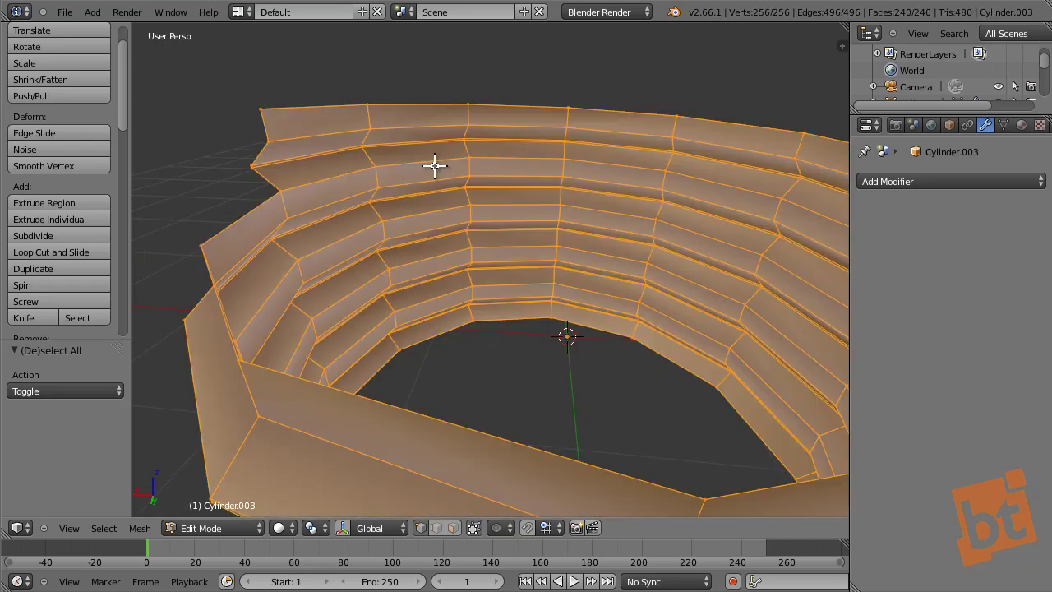
{"action": "key", "text": "w"}
{"action": "left_click", "coordinate": [434, 166]}
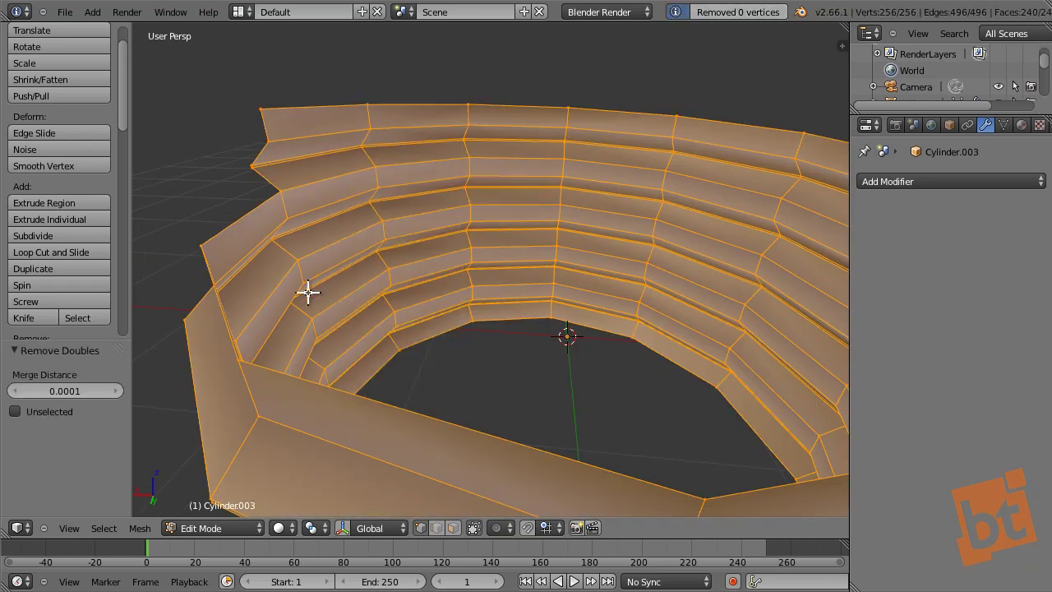
{"action": "left_click_drag", "start_coordinate": [68, 391], "coordinate": [71, 390]}
{"action": "left_click_drag", "start_coordinate": [59, 390], "coordinate": [57, 391]}
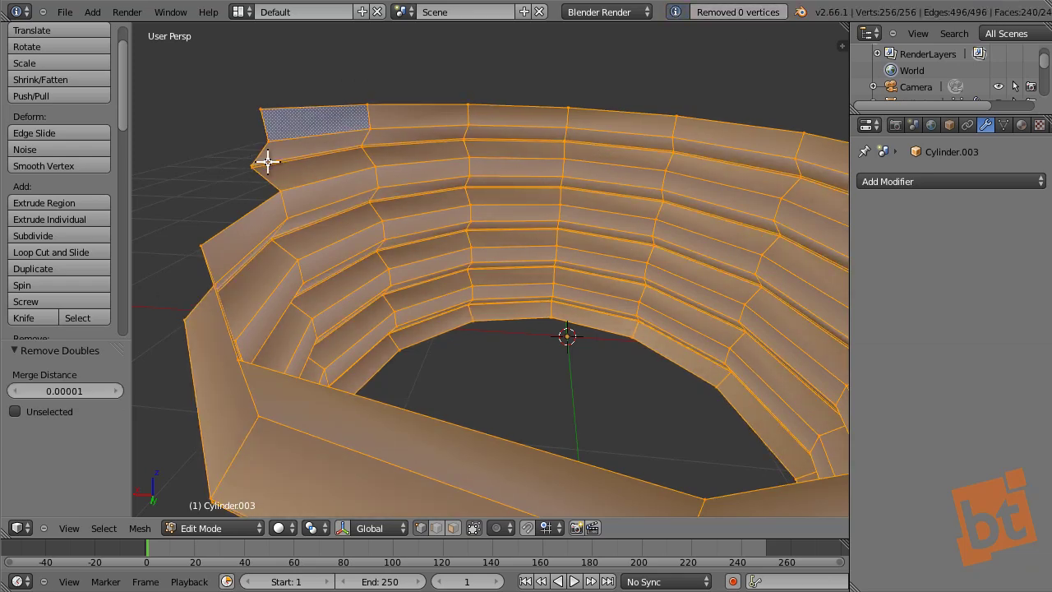
{"action": "scroll", "coordinate": [272, 160], "scroll_direction": "up", "scroll_amount": 5}
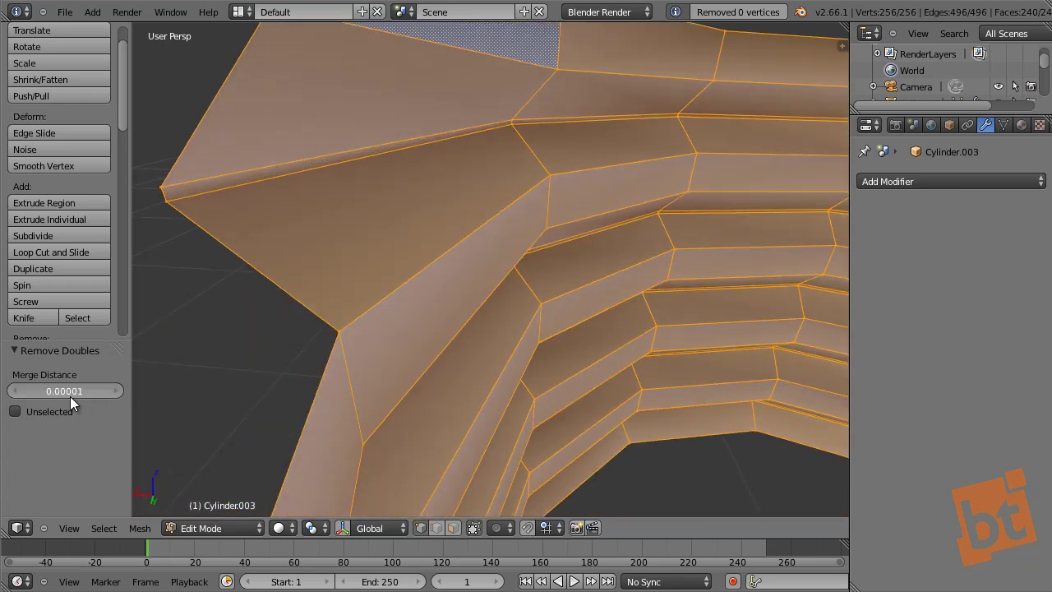
{"action": "left_click_drag", "start_coordinate": [73, 396], "coordinate": [73, 395]}
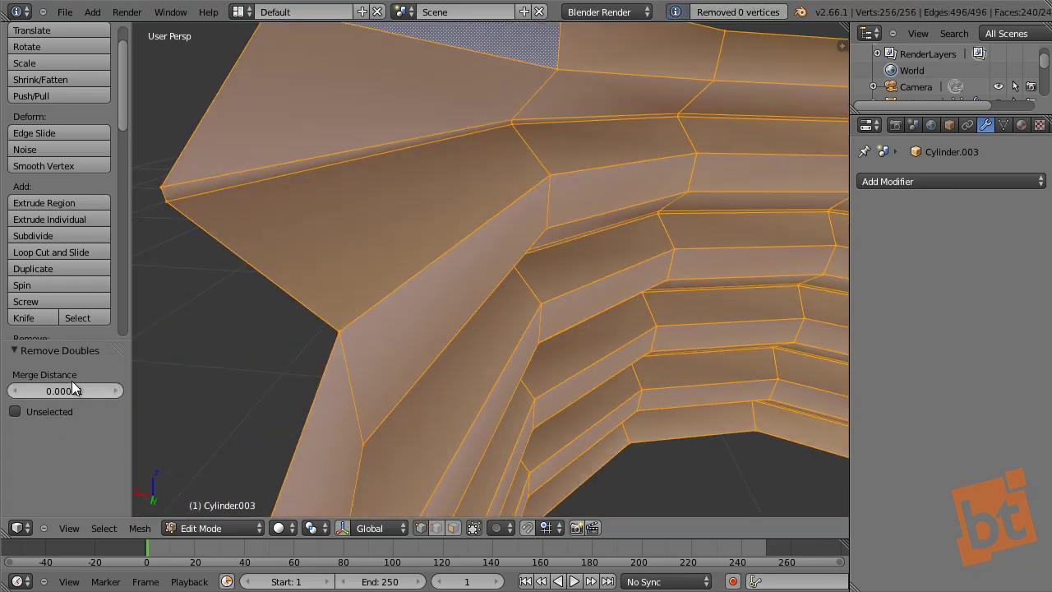
- Leave mesh editing, deselect everything, and save the scene as the next incremental version after screw_02.blend
{"action": "key", "text": "Tab"}
{"action": "key", "text": "a"}
{"action": "scroll", "coordinate": [475, 205], "scroll_direction": "down", "scroll_amount": 6}
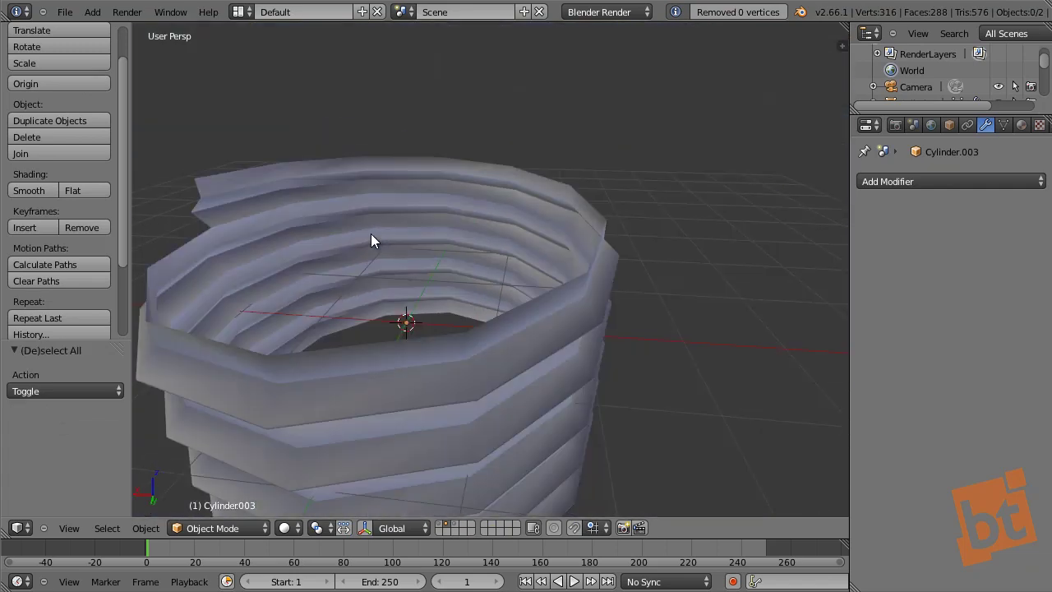
{"action": "middle_click_drag", "start_coordinate": [370, 240], "coordinate": [406, 246]}
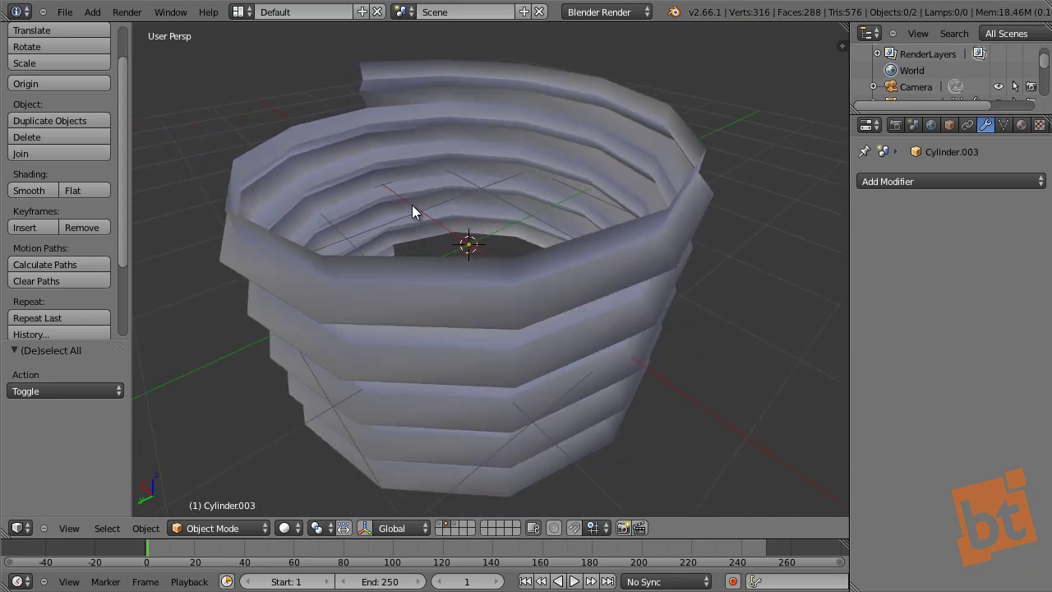
{"action": "key", "text": "ctrl+shift+s"}
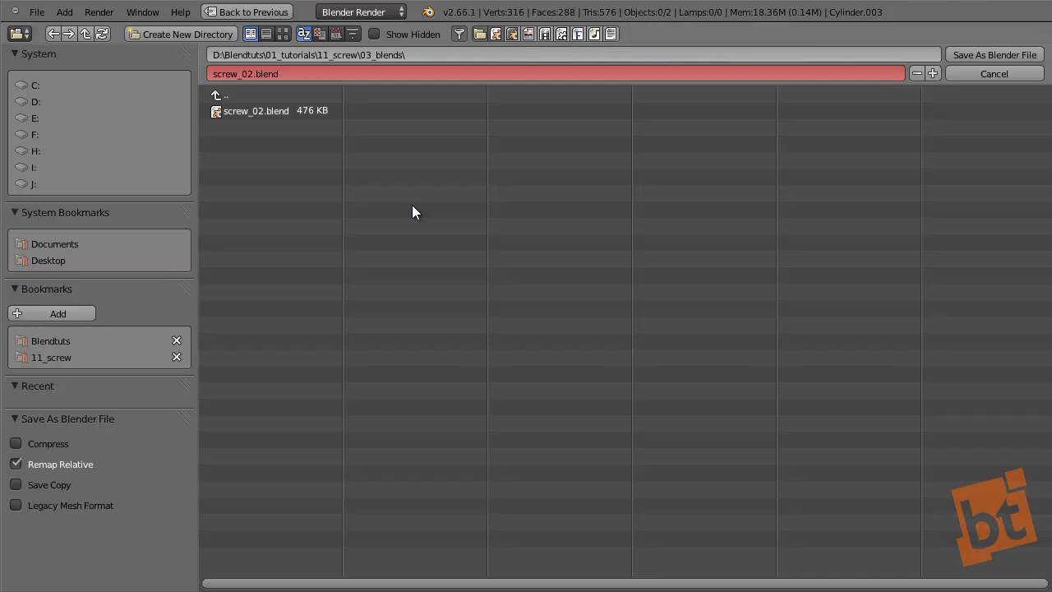
{"action": "key", "text": "KP_Add"}
{"action": "key", "text": "Return"}
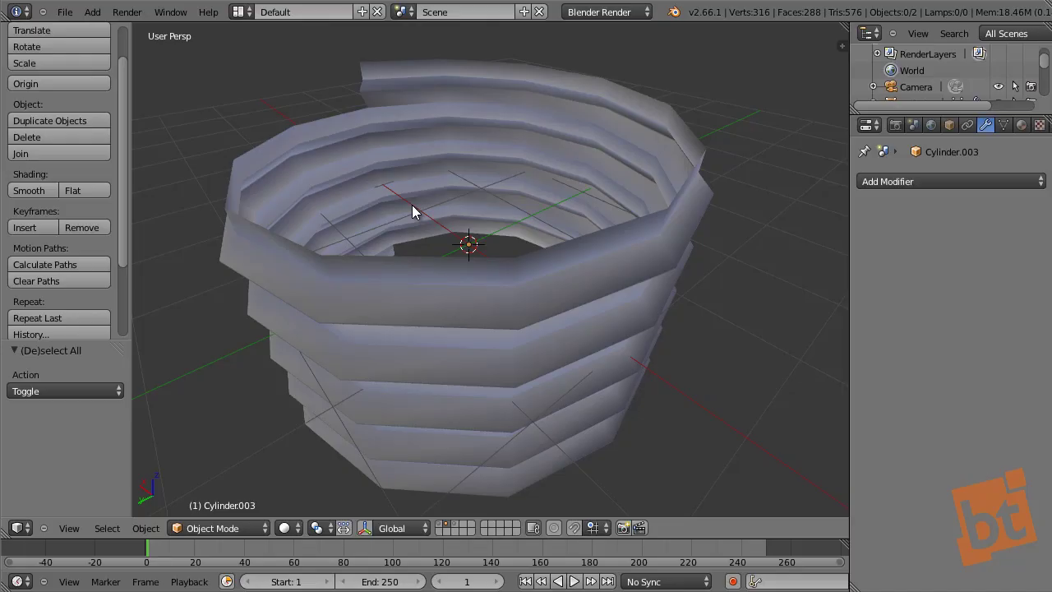
- Unhide the hidden core cylinder inside the thread in object mode
{"action": "middle_click_drag", "start_coordinate": [552, 258], "coordinate": [579, 261]}
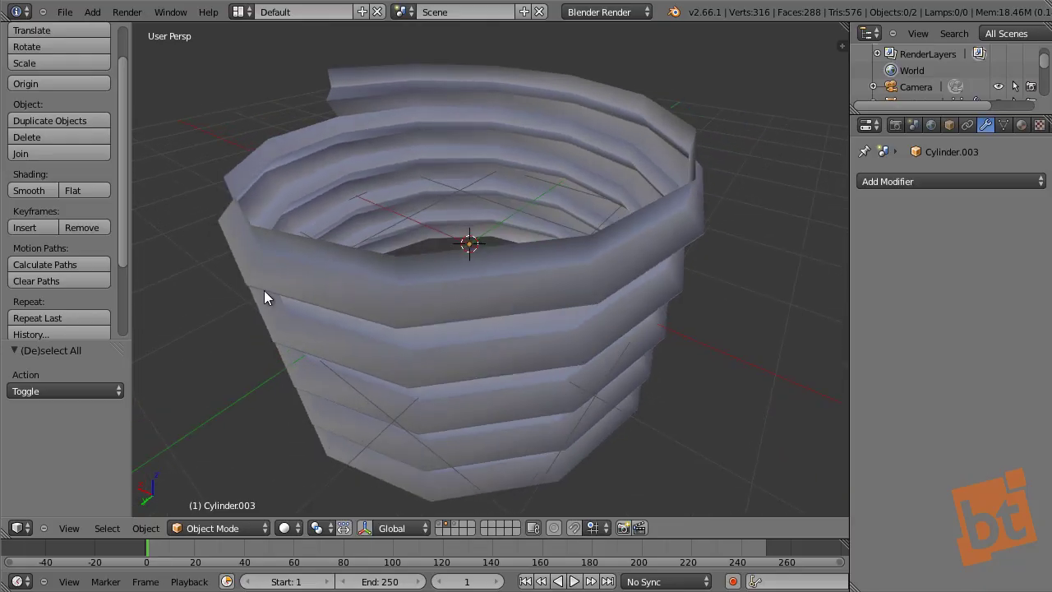
{"action": "right_click", "coordinate": [519, 148]}
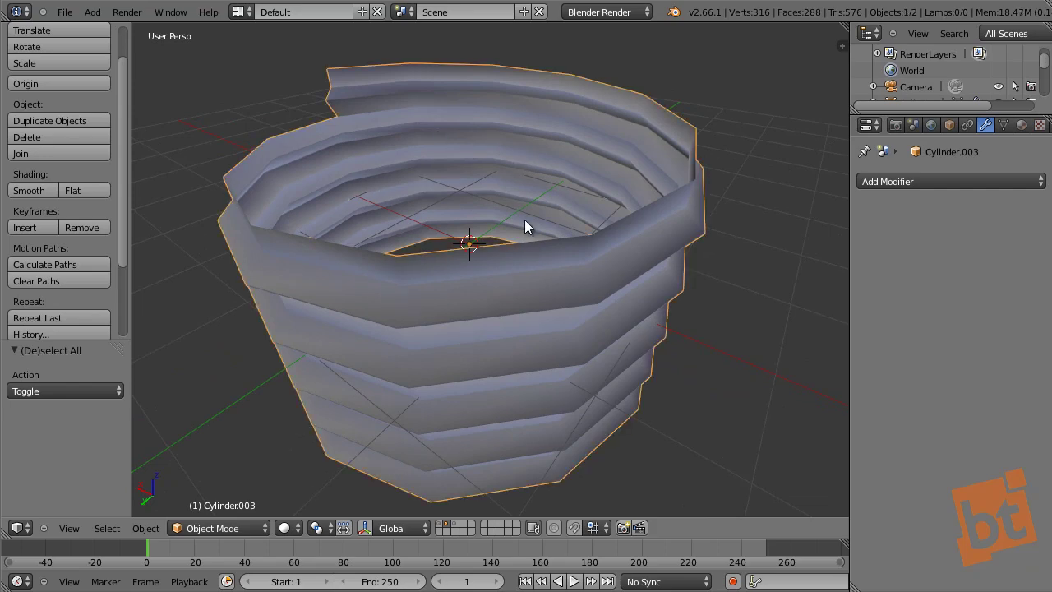
{"action": "key", "text": "Tab"}
{"action": "middle_click_drag", "start_coordinate": [510, 249], "coordinate": [530, 237]}
{"action": "key", "text": "Tab"}
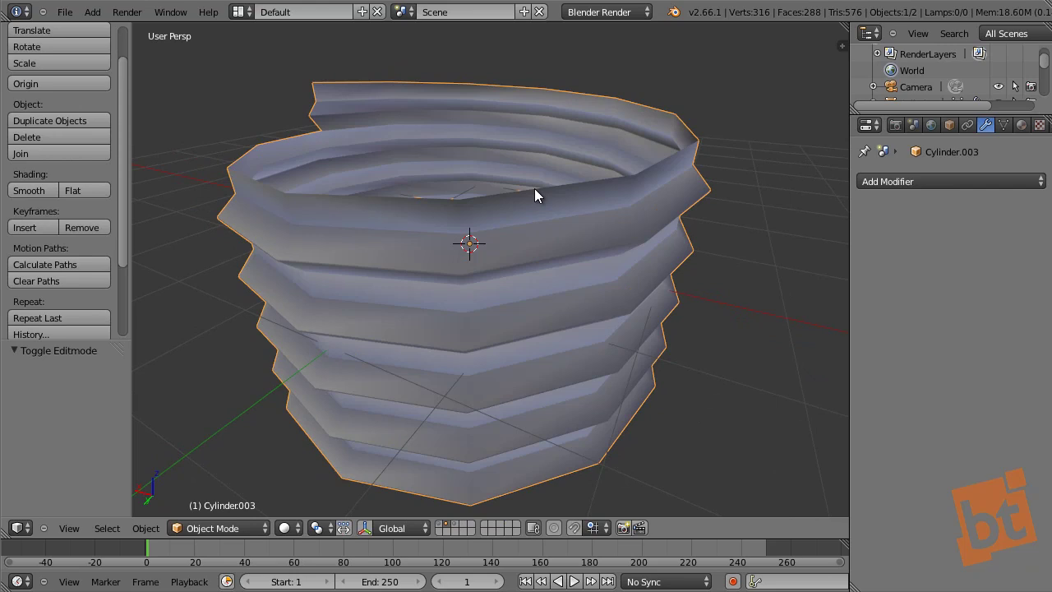
{"action": "key", "text": "alt+h"}
- Select the inner core cylinder and set its maximum draw type to Wire
{"action": "right_click", "coordinate": [564, 134]}
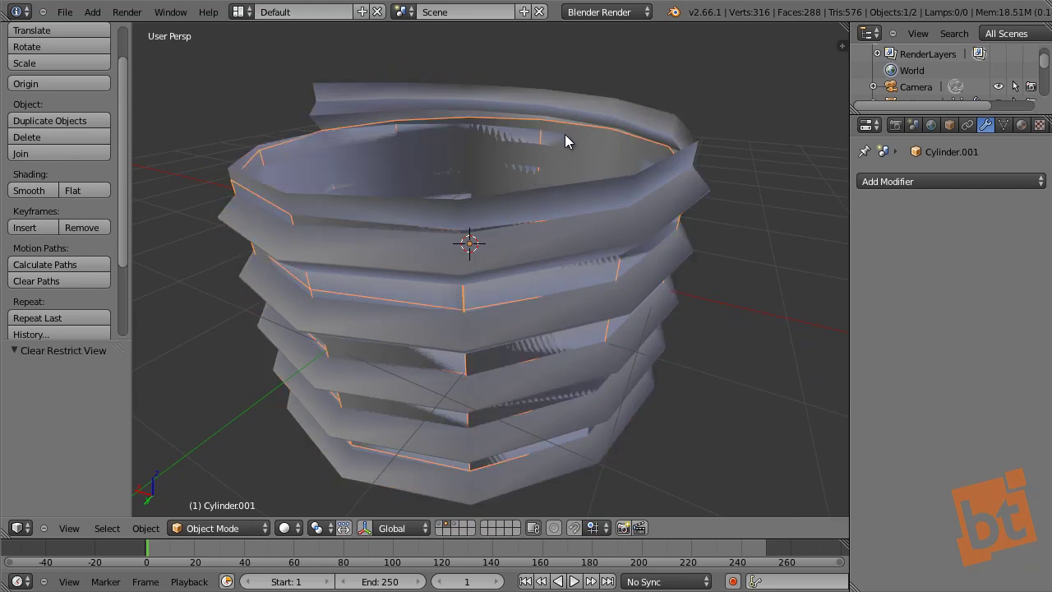
{"action": "left_click", "coordinate": [950, 125]}
{"action": "scroll", "coordinate": [944, 246], "scroll_direction": "down", "scroll_amount": 5}
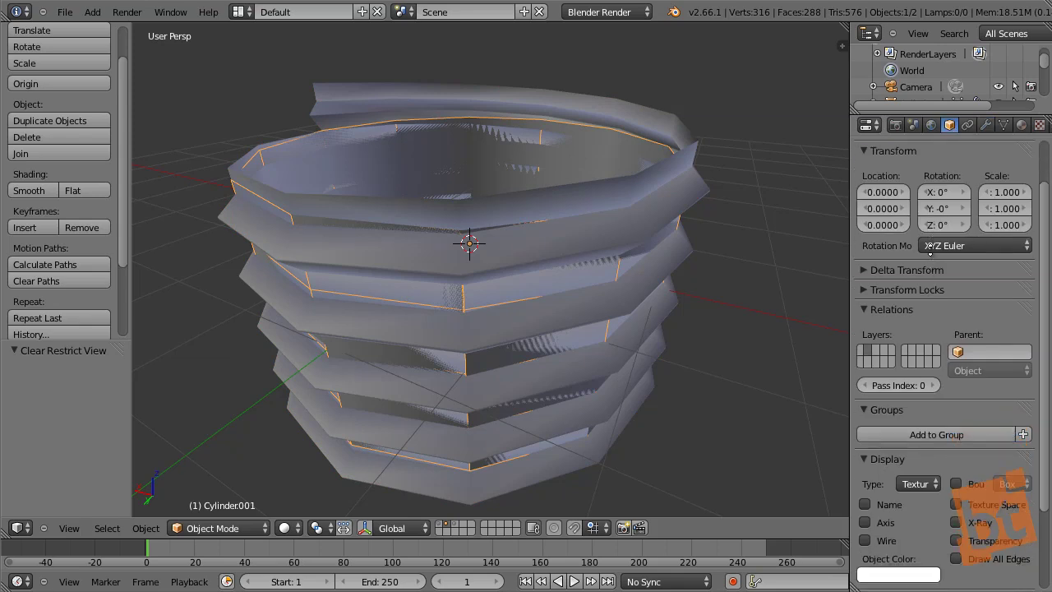
{"action": "left_click", "coordinate": [919, 377]}
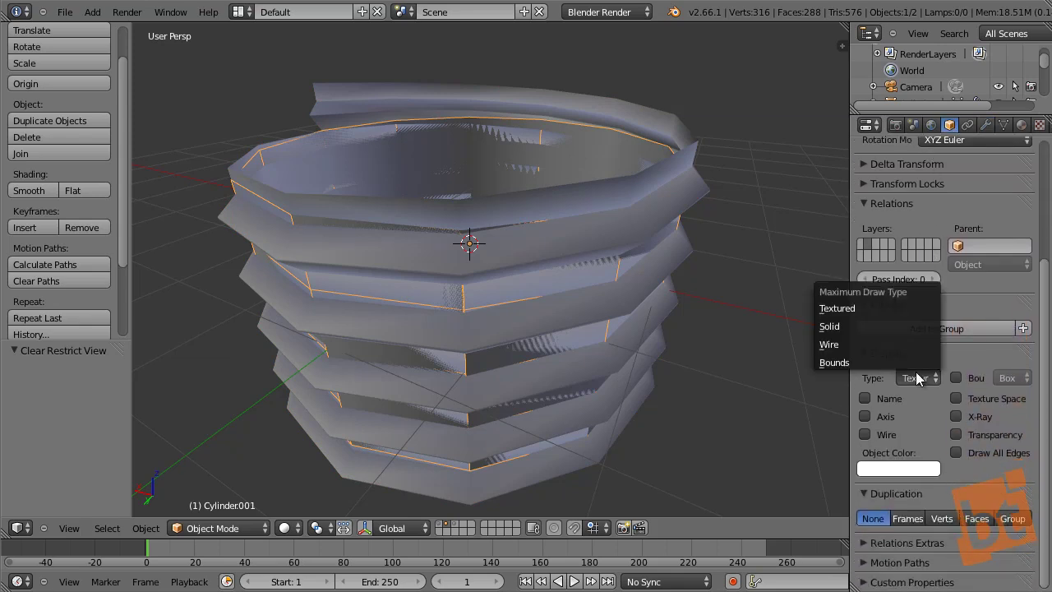
{"action": "left_click", "coordinate": [846, 346]}
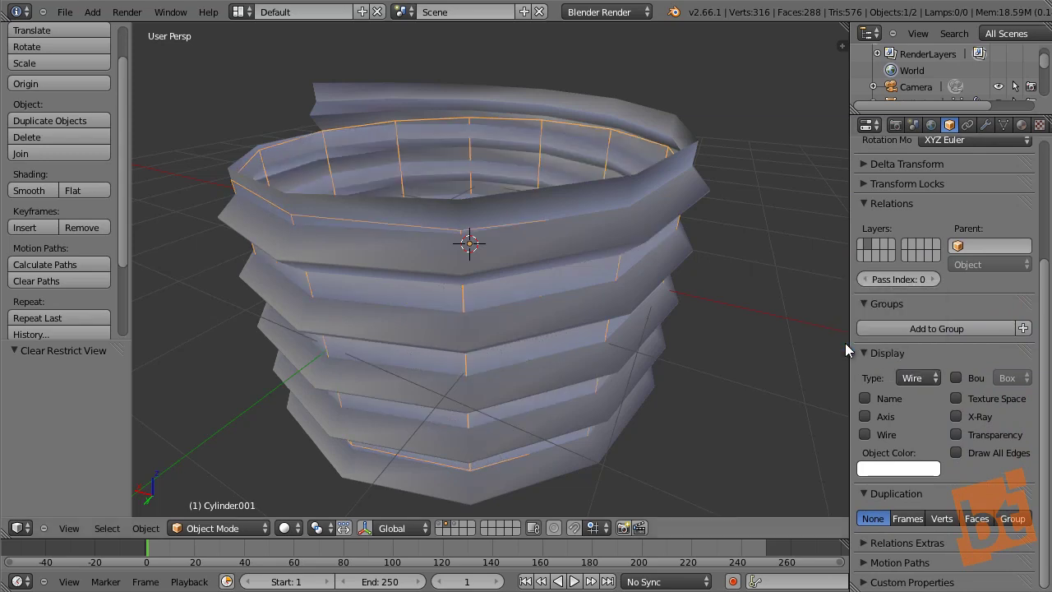
- Open the thread mesh for editing in a front wireframe view with all its vertices deselected
{"action": "middle_click_drag", "start_coordinate": [515, 223], "coordinate": [564, 122]}
{"action": "right_click", "coordinate": [553, 120]}
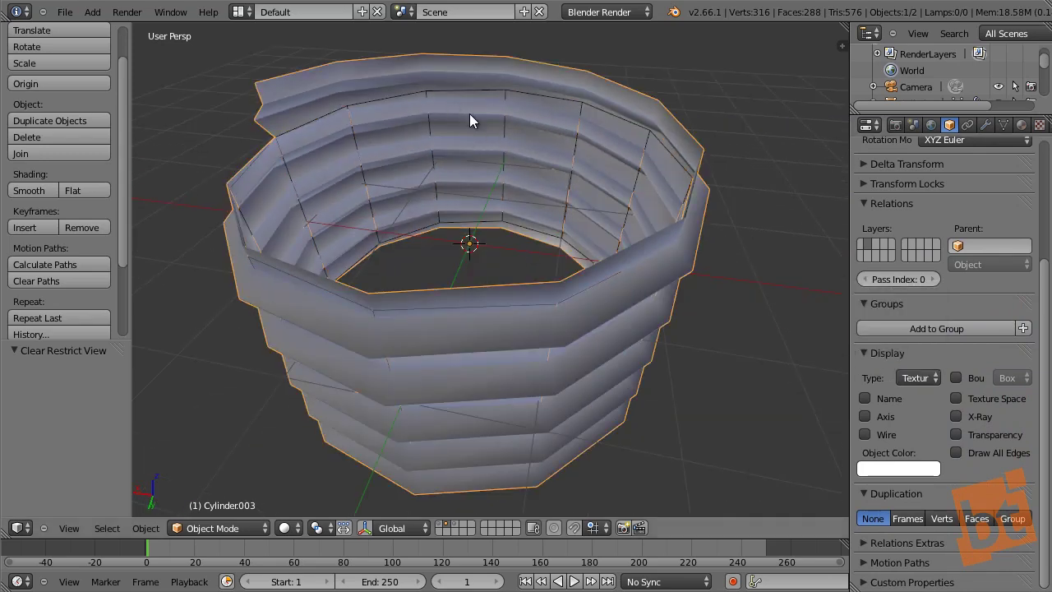
{"action": "key", "text": "Tab"}
{"action": "middle_click_drag", "start_coordinate": [532, 188], "coordinate": [548, 165]}
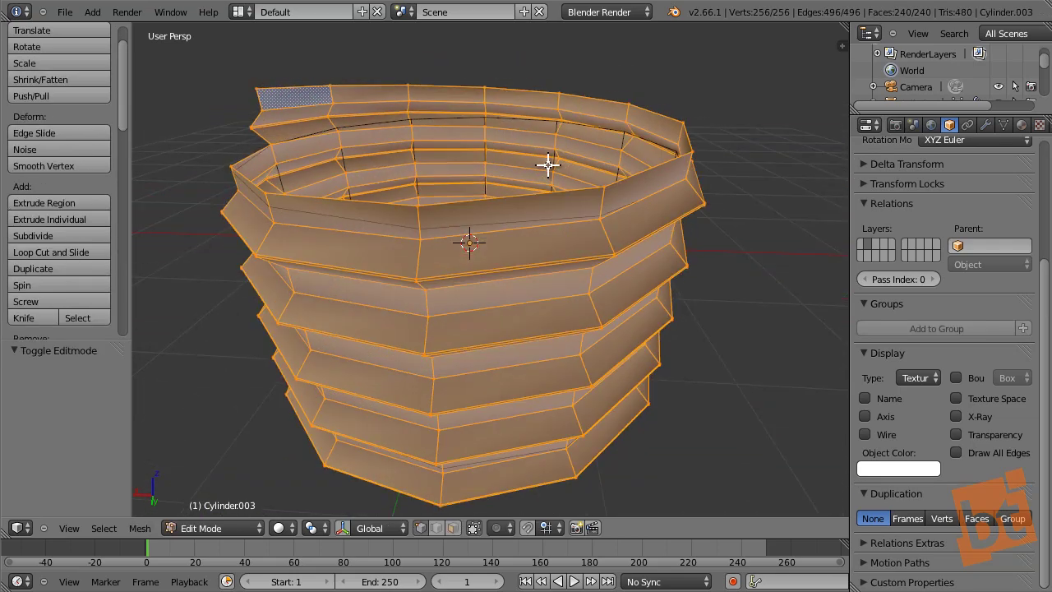
{"action": "key", "text": "KP_1"}
{"action": "key", "text": "a"}
{"action": "key", "text": "z"}
{"action": "scroll", "coordinate": [548, 164], "scroll_direction": "up", "scroll_amount": 4}
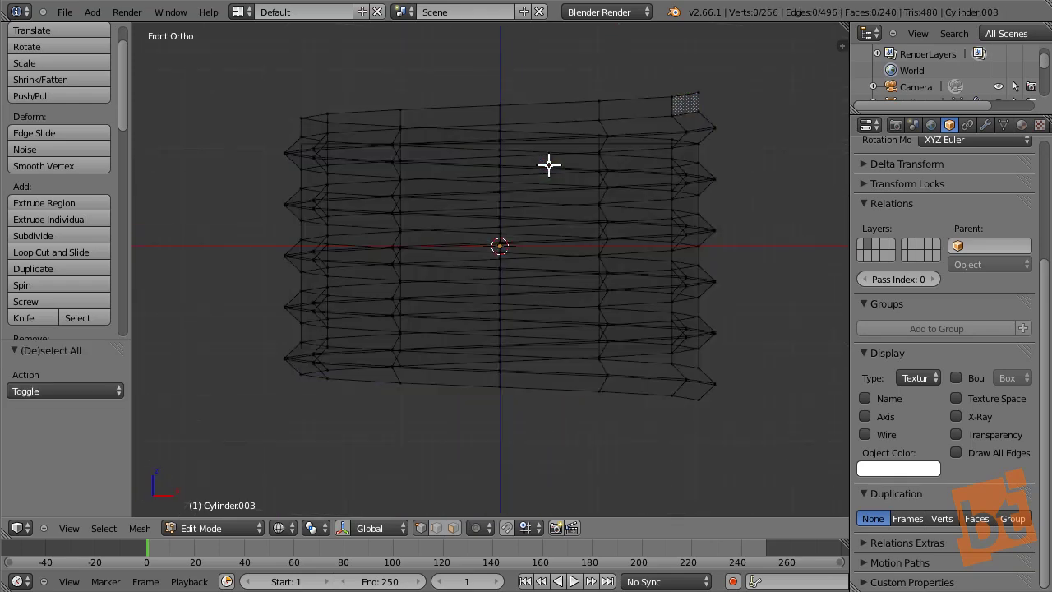
- Snap the 3D cursor to the centre of the core cylinder's top edge loop and return to object mode
{"action": "middle_click_drag", "start_coordinate": [657, 145], "coordinate": [681, 208], "text": "shift"}
{"action": "scroll", "coordinate": [677, 189], "scroll_direction": "down", "scroll_amount": 3}
{"action": "key", "text": "Tab"}
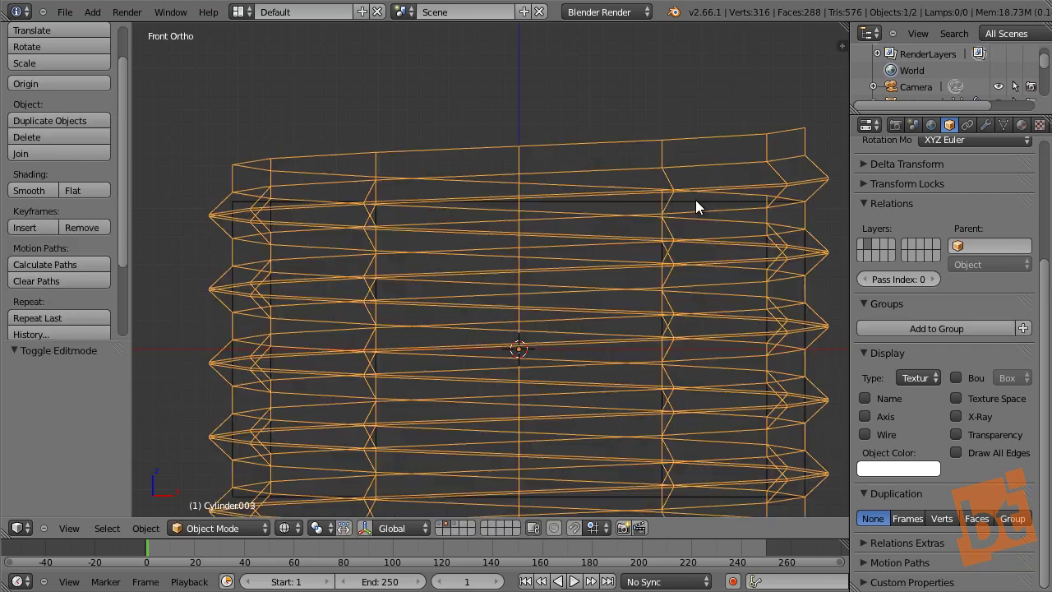
{"action": "right_click", "coordinate": [703, 203]}
{"action": "key", "text": "Tab"}
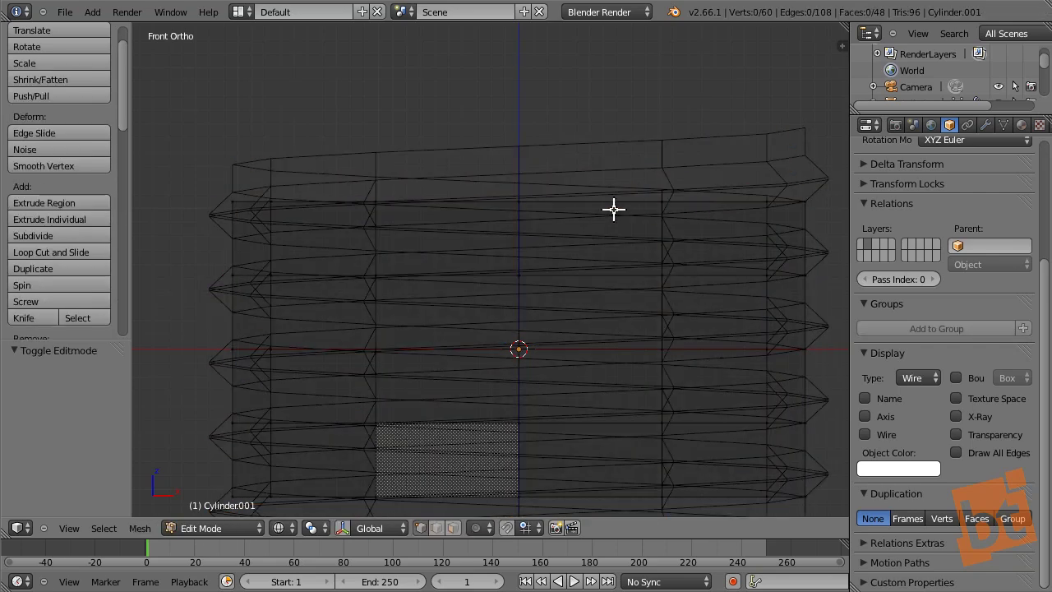
{"action": "right_click", "coordinate": [611, 204], "text": "alt"}
{"action": "middle_click_drag", "start_coordinate": [610, 202], "coordinate": [413, 376]}
{"action": "scroll", "coordinate": [563, 195], "scroll_direction": "down", "scroll_amount": 5}
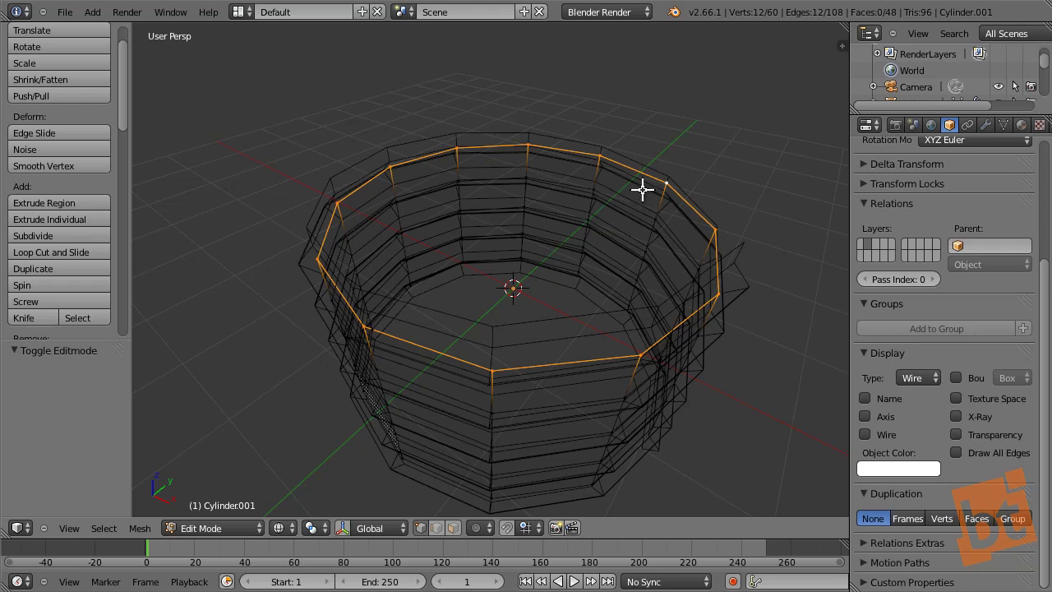
{"action": "key", "text": "shift+s"}
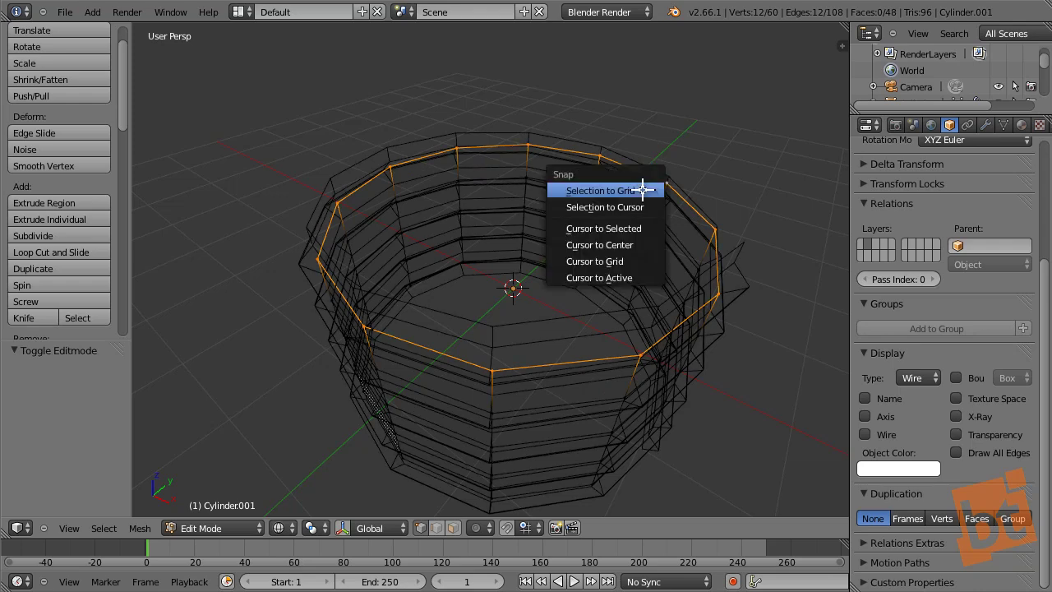
{"action": "left_click", "coordinate": [613, 229]}
{"action": "middle_click_drag", "start_coordinate": [571, 301], "coordinate": [627, 265]}
{"action": "key", "text": "Tab"}
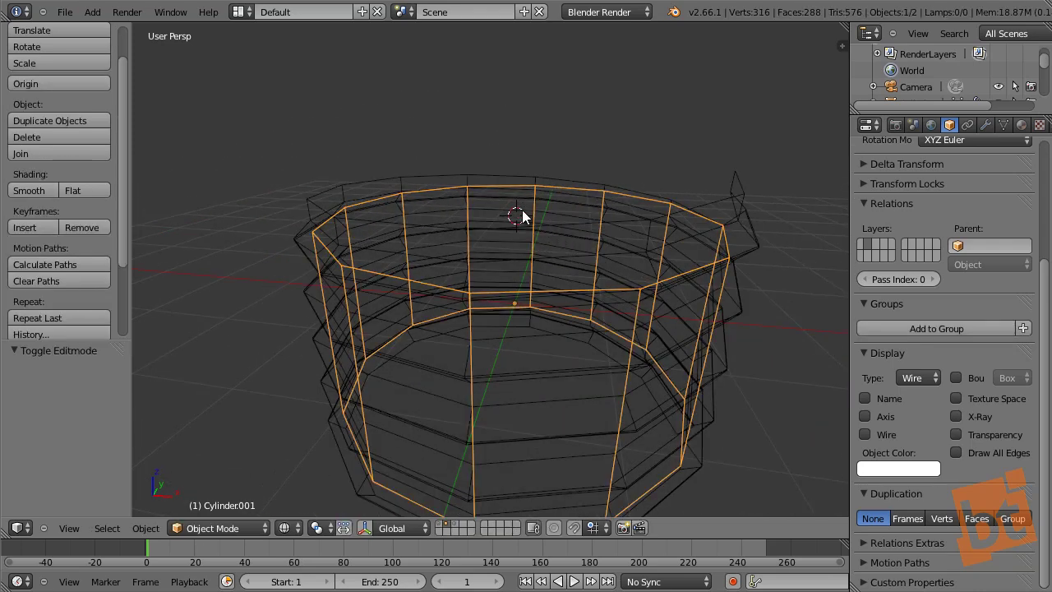
- Select the thread object and open its mesh for editing in the front view
{"action": "right_click", "coordinate": [522, 212], "text": "shift"}
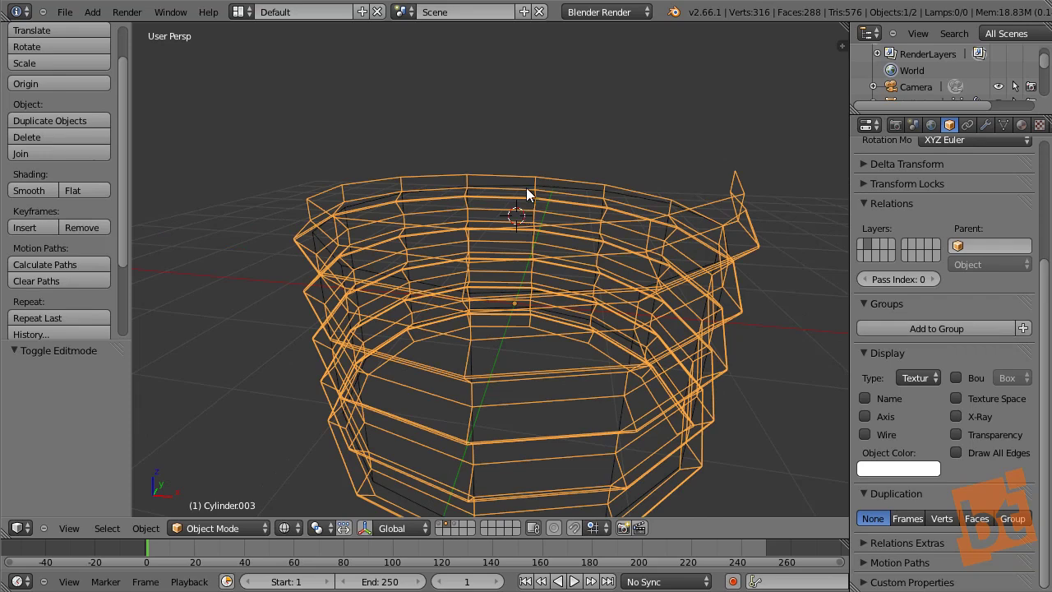
{"action": "key", "text": "KP_1"}
{"action": "key", "text": "Tab"}
{"action": "right_click", "coordinate": [626, 157]}
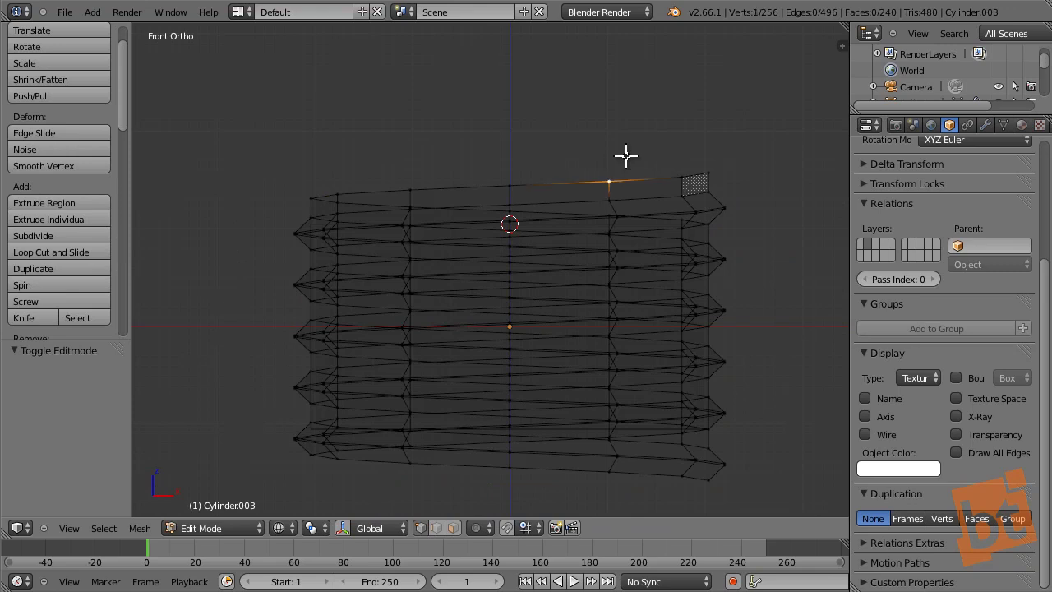
{"action": "key", "text": "a"}
{"action": "mouse_move", "coordinate": [292, 185]}
{"action": "left_mouse_down", "text": "ctrl"}
{"action": "mouse_move", "coordinate": [353, 197]}
{"action": "mouse_move", "coordinate": [725, 197]}
{"action": "mouse_move", "coordinate": [678, 140]}
{"action": "mouse_move", "coordinate": [475, 143]}
{"action": "left_mouse_up", "text": "ctrl"}
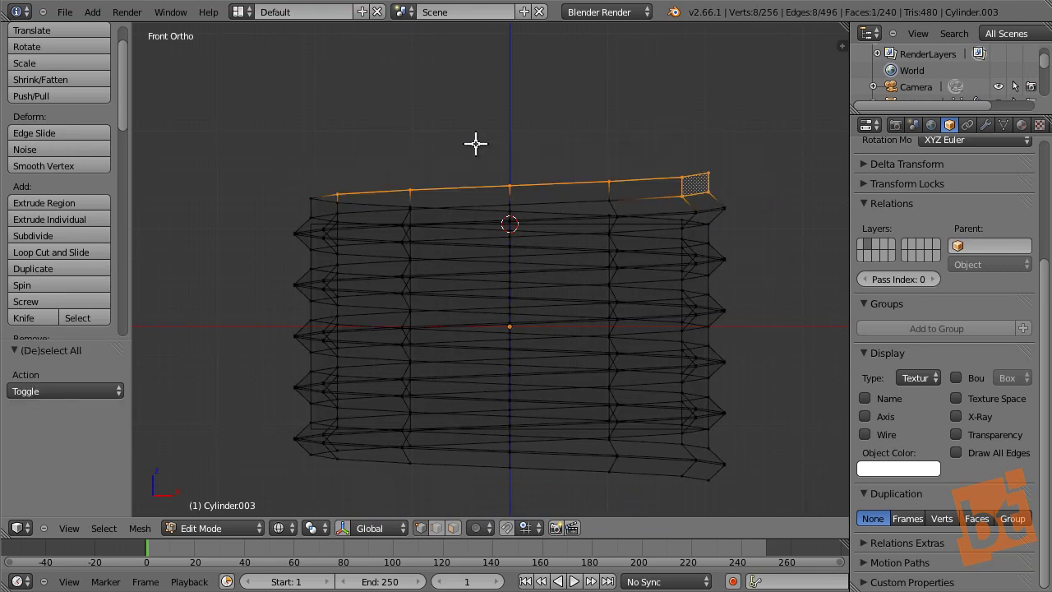
{"action": "key", "text": "a"}
{"action": "scroll", "coordinate": [518, 197], "scroll_direction": "up", "scroll_amount": 4}
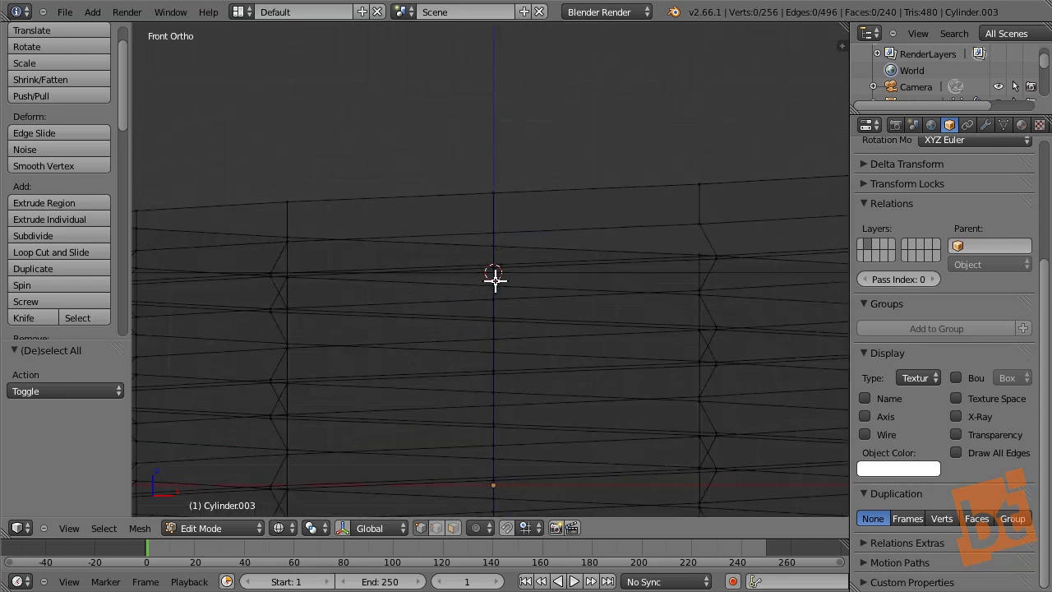
{"action": "scroll", "coordinate": [530, 282], "scroll_direction": "down", "scroll_amount": 3}
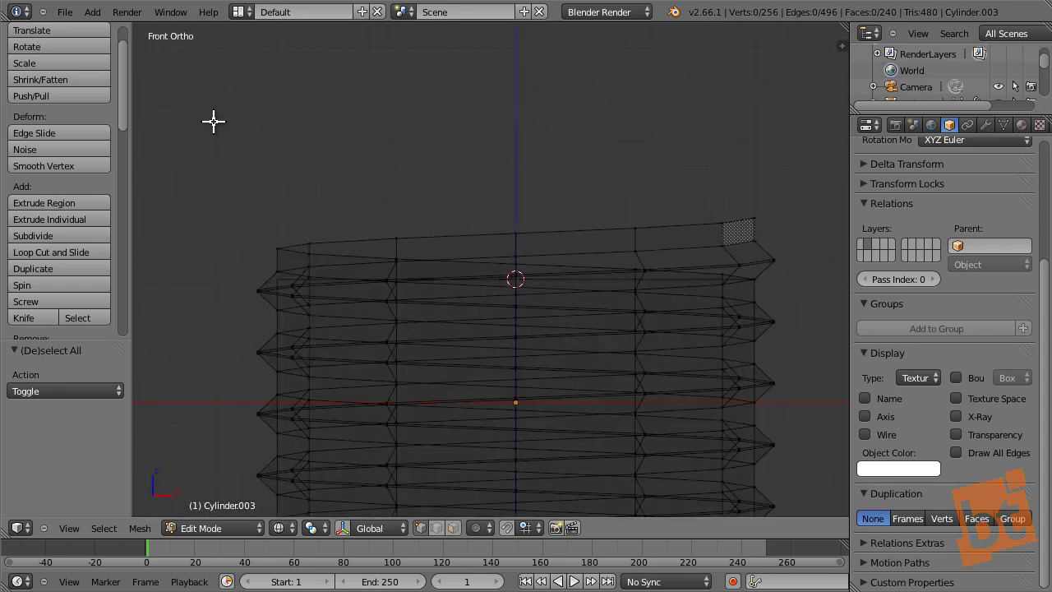
{"action": "key", "text": "b"}
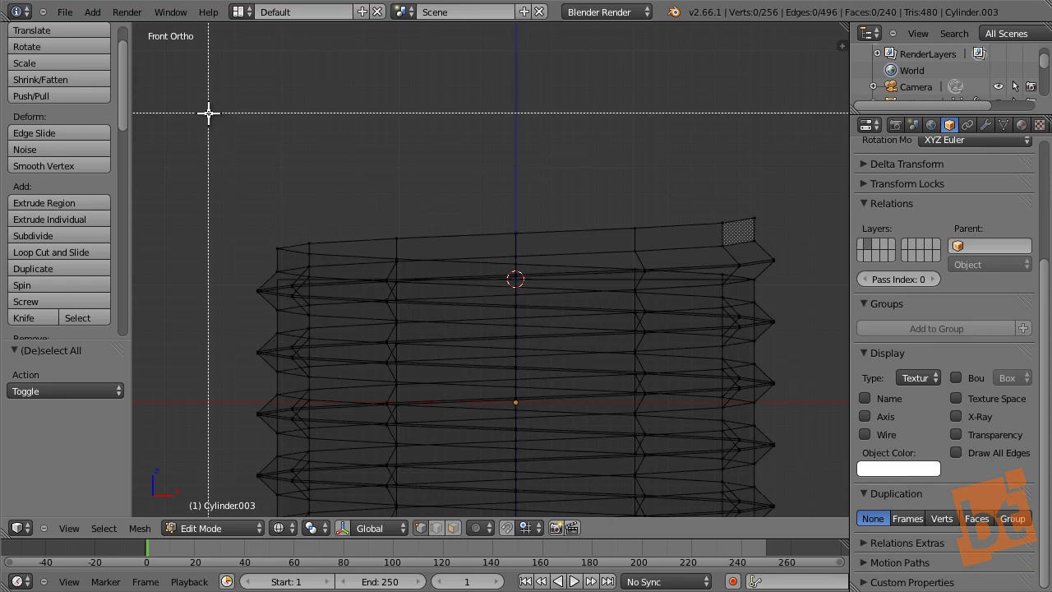
{"action": "key", "text": "Escape"}
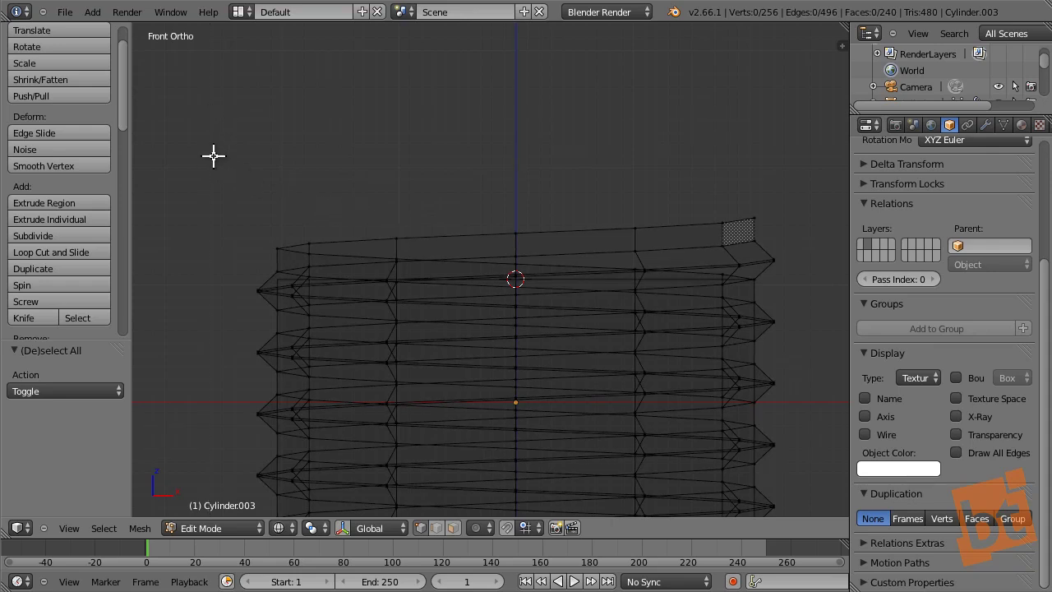
- Box-select the thread vertices above the core cylinder's top edge and set the pivot point to the 3D cursor
{"action": "key", "text": "b"}
{"action": "left_click_drag", "start_coordinate": [215, 148], "coordinate": [809, 283]}
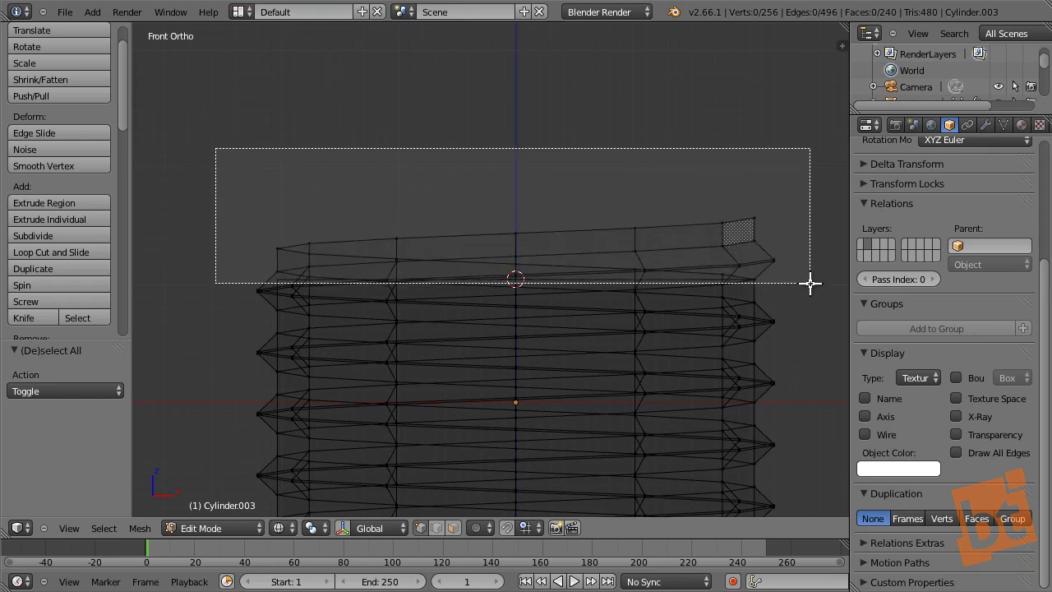
{"action": "left_click_drag", "start_coordinate": [810, 284], "coordinate": [810, 284]}
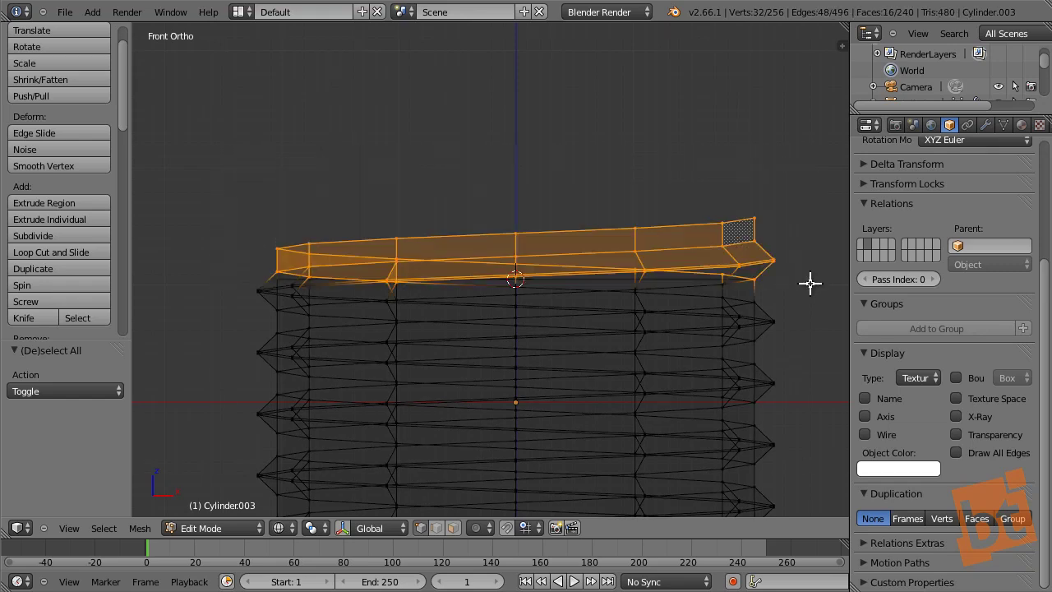
{"action": "mouse_move", "coordinate": [680, 282]}
{"action": "middle_mouse_down", "text": "shift"}
{"action": "mouse_move", "coordinate": [634, 287]}
{"action": "mouse_move", "coordinate": [688, 275]}
{"action": "middle_mouse_up", "text": "shift"}
{"action": "scroll", "coordinate": [633, 287], "scroll_direction": "up", "scroll_amount": 2}
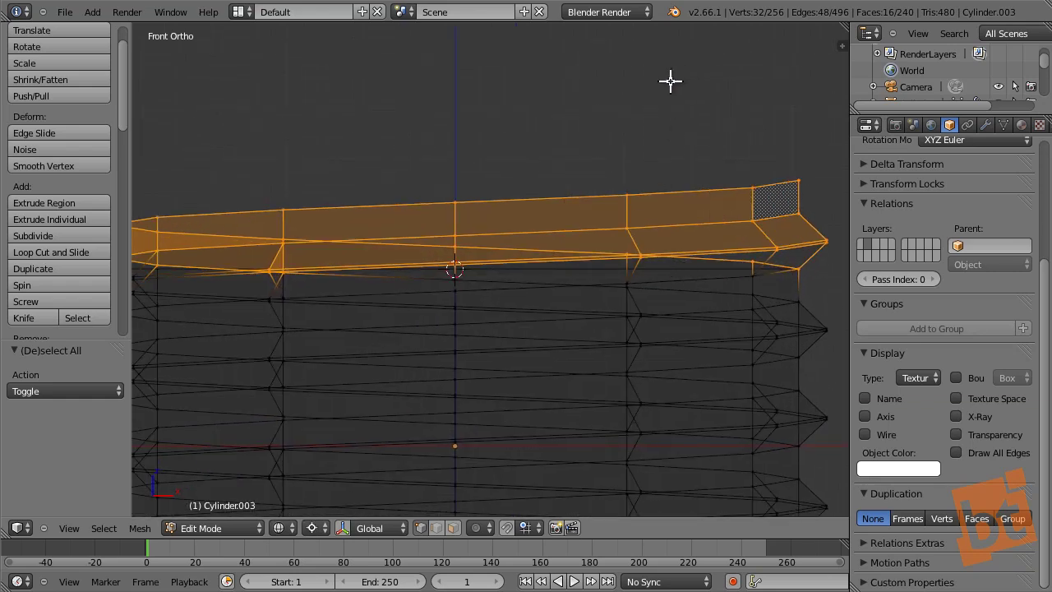
{"action": "scroll", "coordinate": [650, 115], "scroll_direction": "down", "scroll_amount": 1}
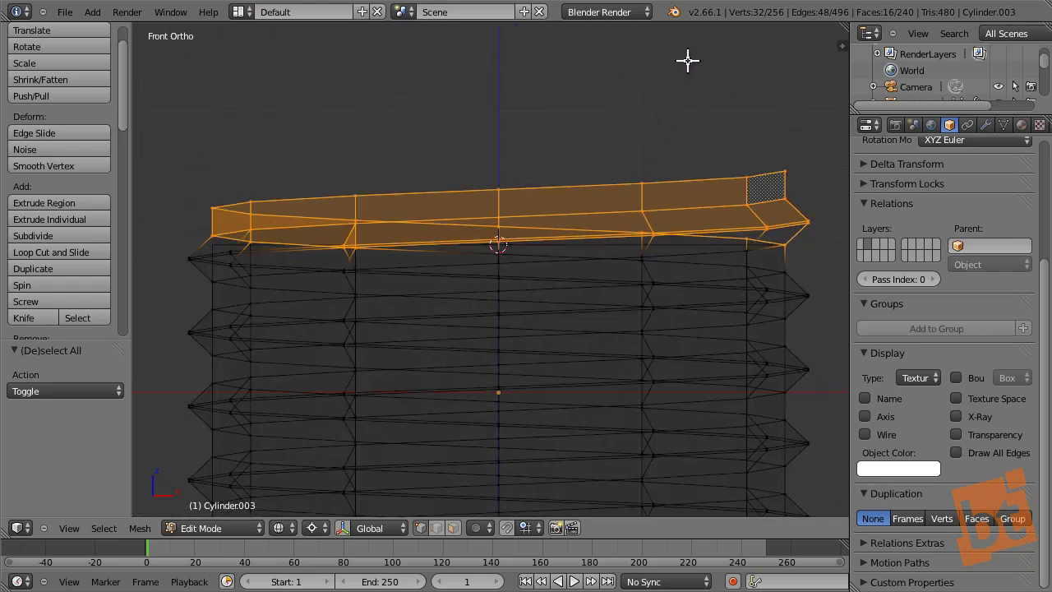
- Flatten the selected top thread vertices by scaling them to 0 along Z about the 3D cursor, and return to object mode
{"action": "key", "text": "s"}
{"action": "key", "text": "z"}
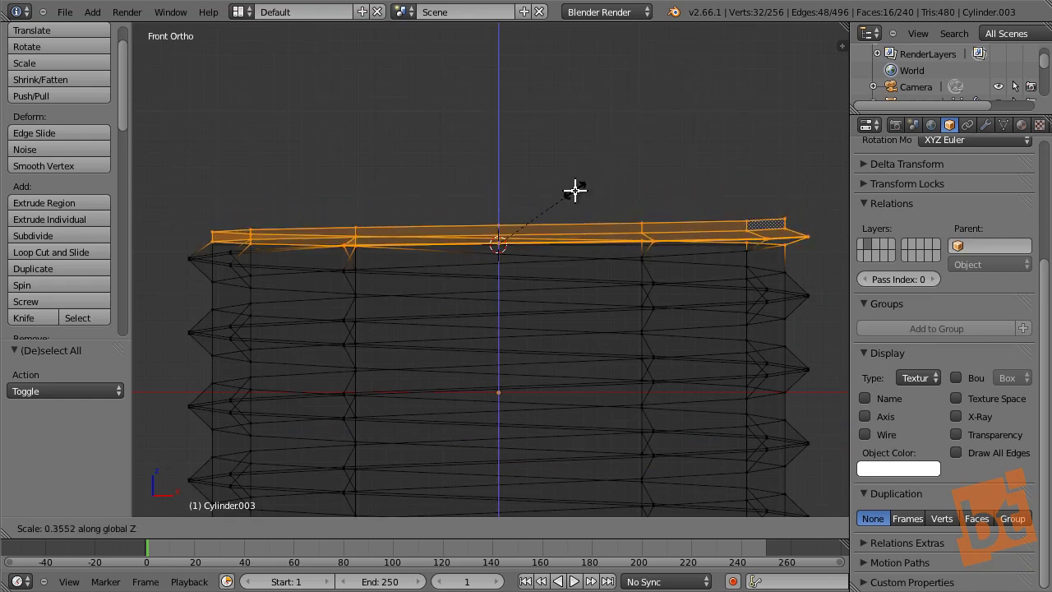
{"action": "type", "text": "0"}
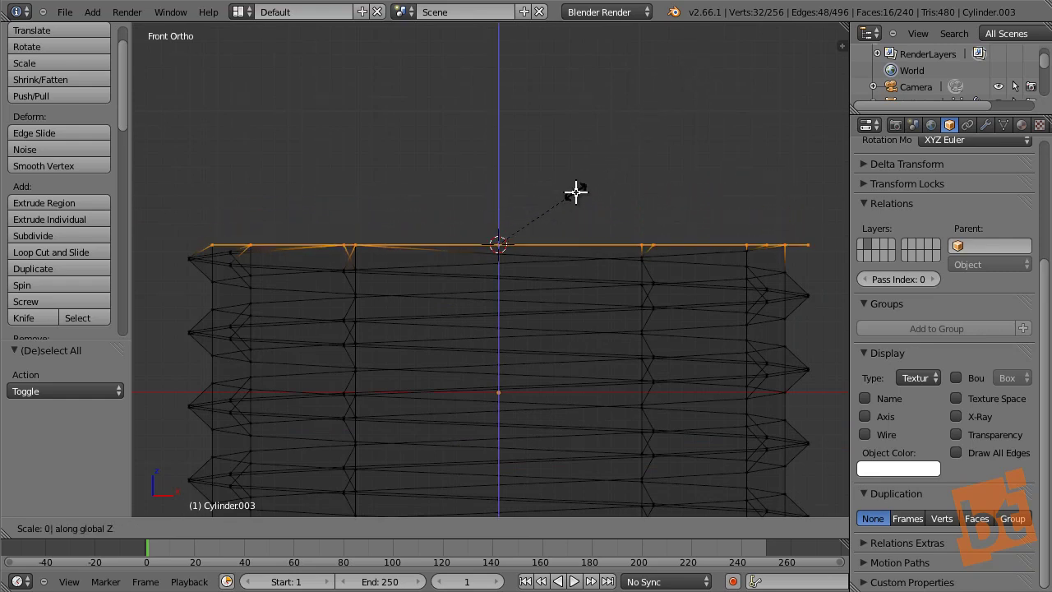
{"action": "key", "text": "Return"}
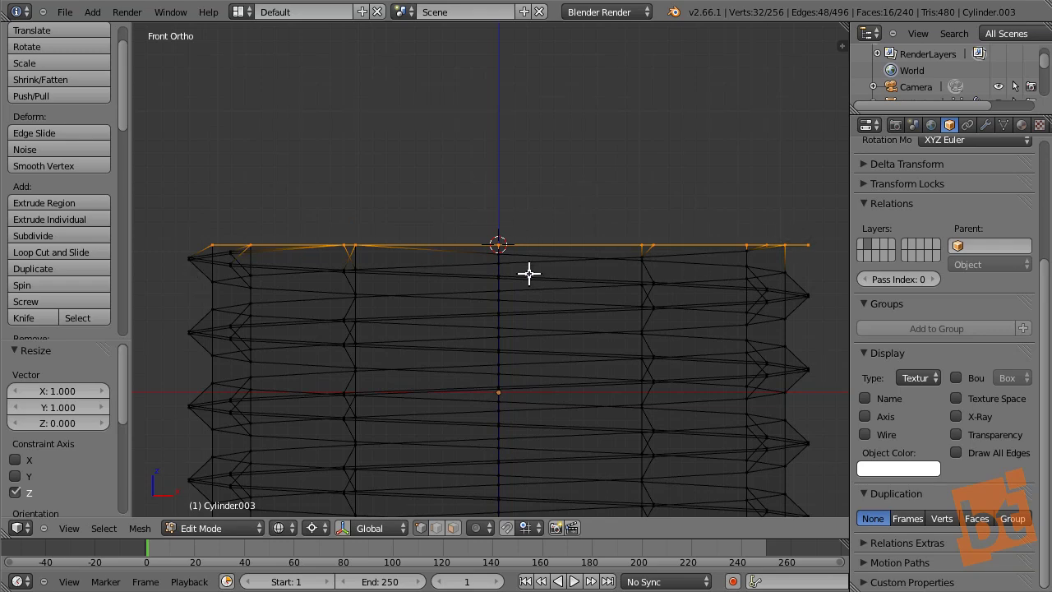
{"action": "middle_click_drag", "start_coordinate": [575, 268], "coordinate": [542, 294]}
{"action": "key", "text": "Tab"}
{"action": "scroll", "coordinate": [441, 317], "scroll_direction": "down", "scroll_amount": 2}
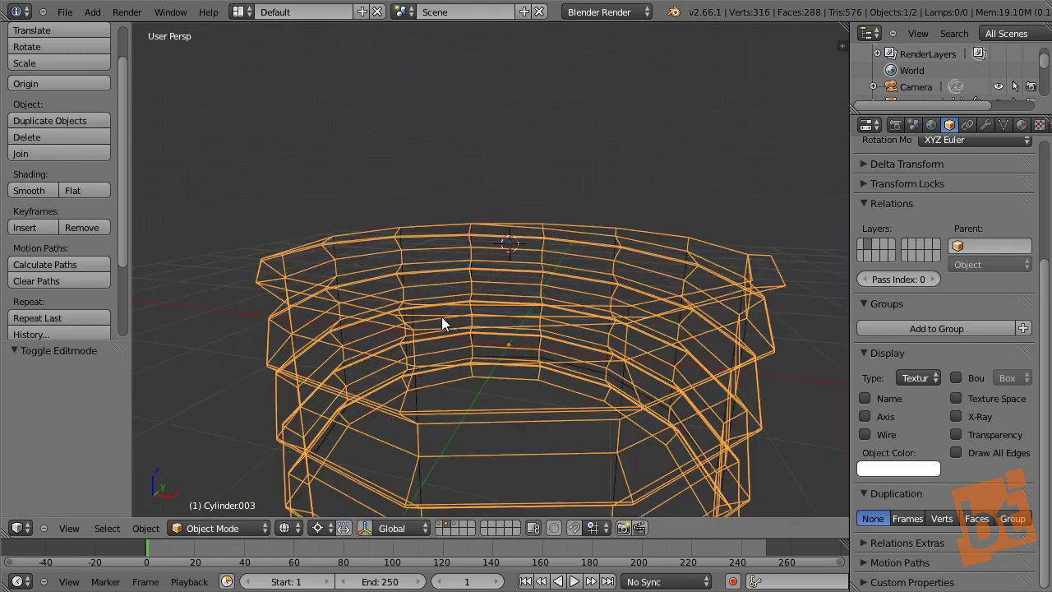
- Snap the 3D cursor to the centre of the core cylinder's bottom edge loop and return to object mode
{"action": "right_click", "coordinate": [415, 393]}
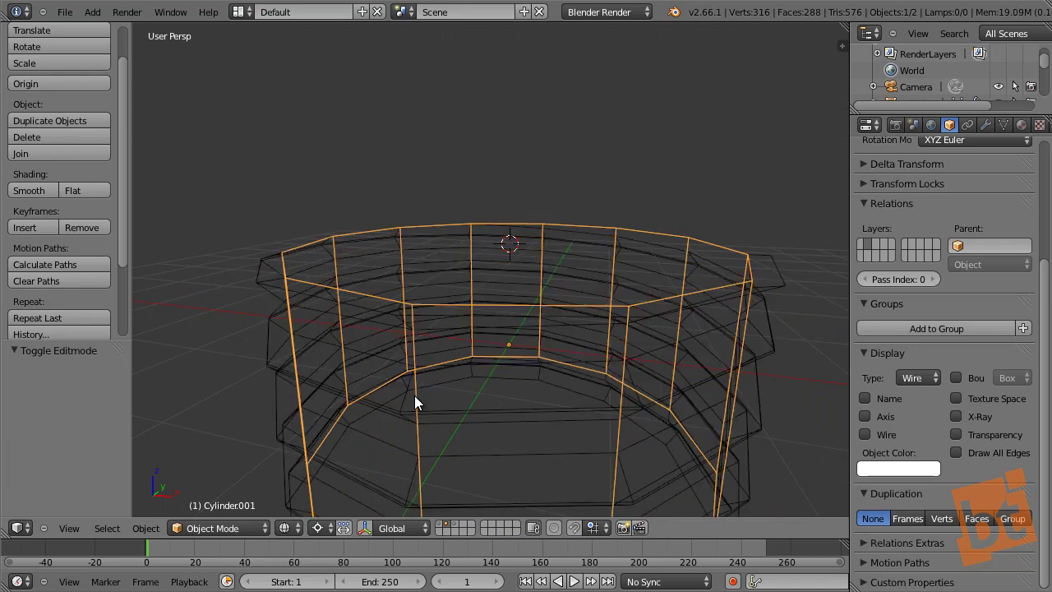
{"action": "mouse_move", "coordinate": [436, 395]}
{"action": "middle_mouse_down"}
{"action": "mouse_move", "coordinate": [460, 372]}
{"action": "mouse_move", "coordinate": [475, 374]}
{"action": "mouse_move", "coordinate": [464, 300]}
{"action": "mouse_move", "coordinate": [485, 368]}
{"action": "mouse_move", "coordinate": [439, 397]}
{"action": "middle_mouse_up"}
{"action": "key", "text": "Tab"}
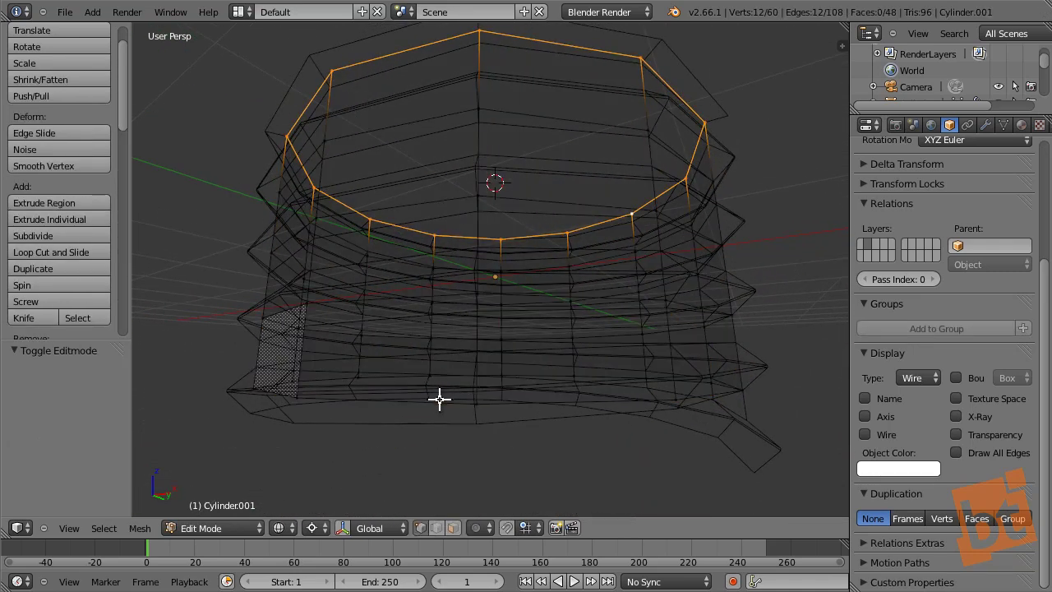
{"action": "right_click", "coordinate": [398, 366], "text": "alt"}
{"action": "middle_click_drag", "start_coordinate": [478, 358], "coordinate": [493, 364]}
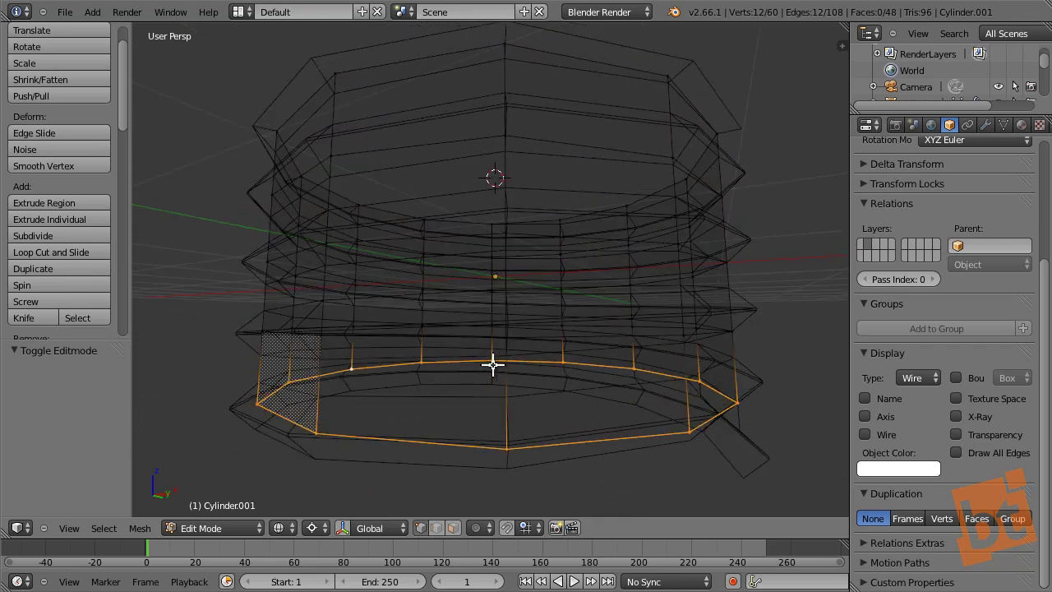
{"action": "key", "text": "shift+s"}
{"action": "left_click", "coordinate": [525, 326]}
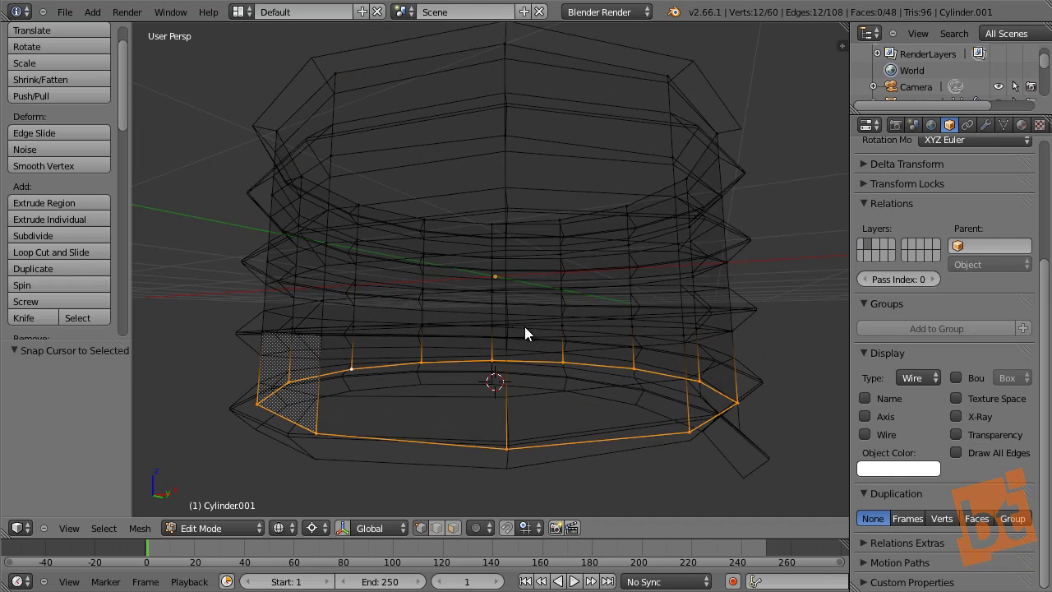
{"action": "key", "text": "Tab"}
- Open the thread mesh for editing in the front view and box-select only the vertices at and below the core cylinder's bottom edge
{"action": "right_click", "coordinate": [458, 465]}
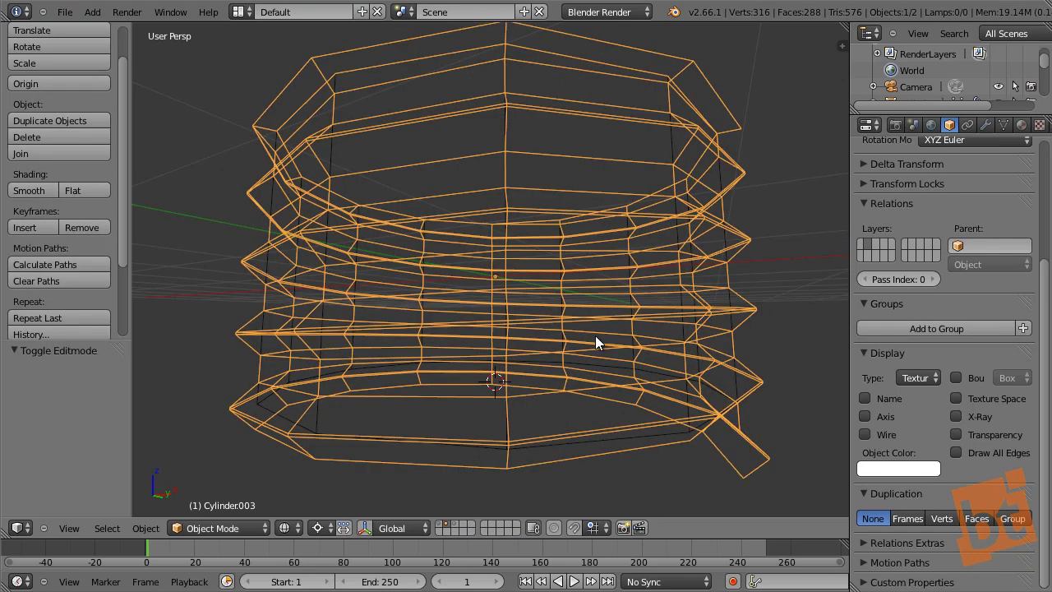
{"action": "key", "text": "KP_1"}
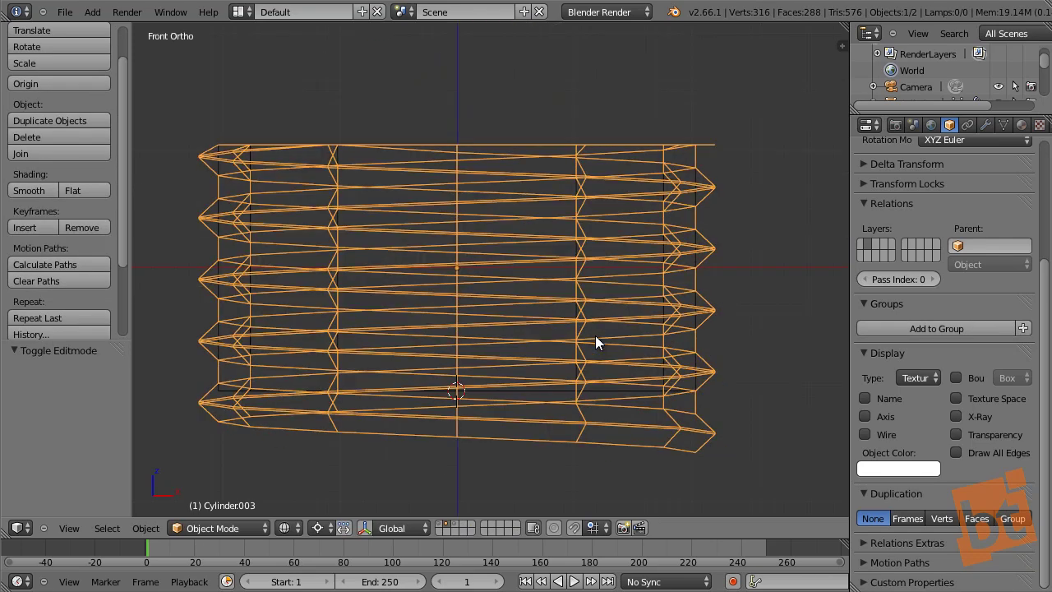
{"action": "key", "text": "Tab"}
{"action": "middle_click_drag", "start_coordinate": [603, 378], "coordinate": [659, 408], "text": "shift"}
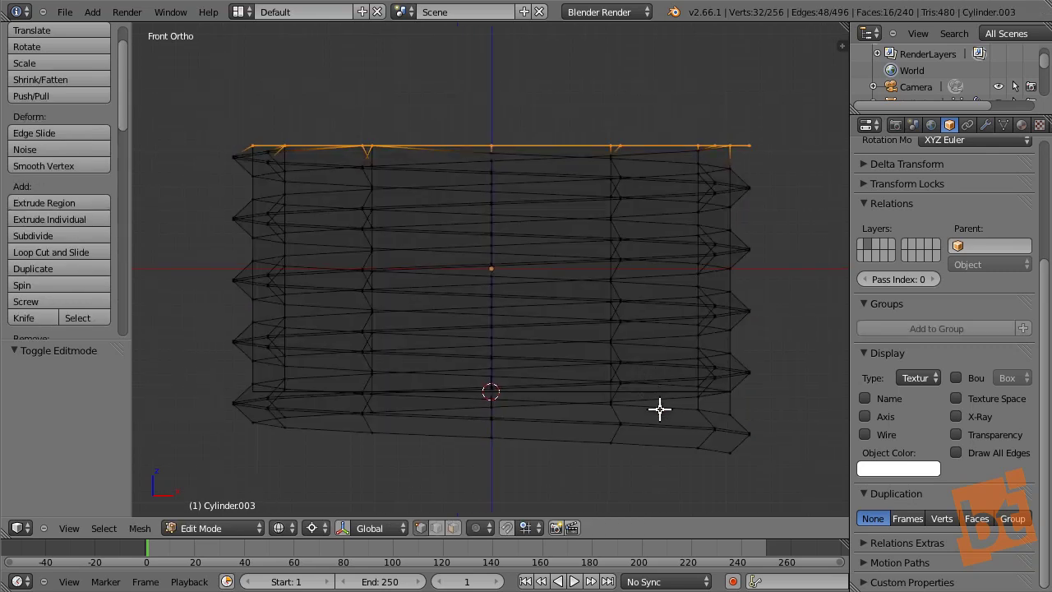
{"action": "key", "text": "a"}
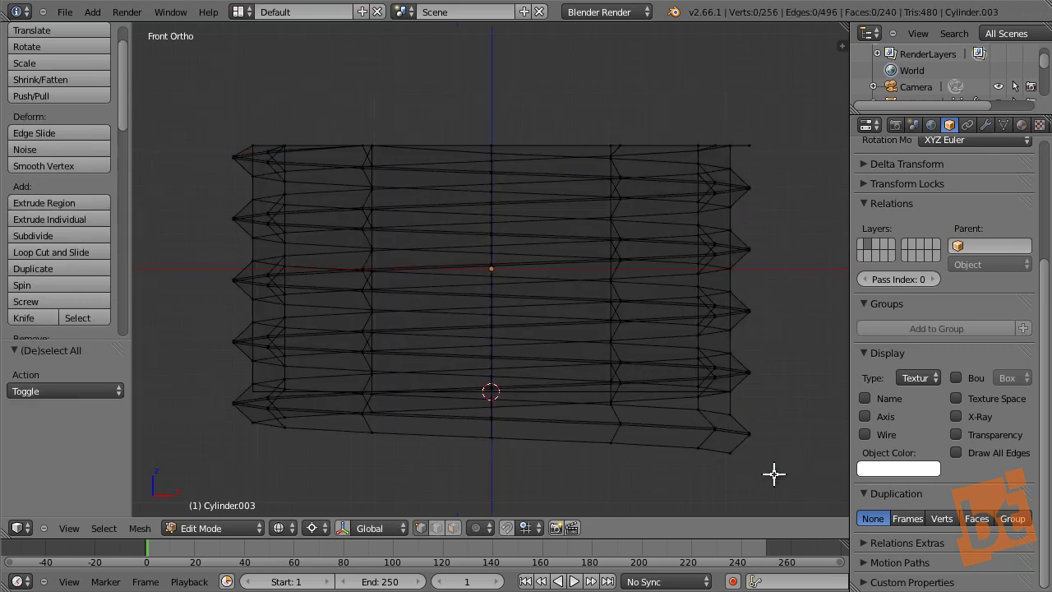
{"action": "key", "text": "b"}
{"action": "left_click_drag", "start_coordinate": [786, 485], "coordinate": [183, 391]}
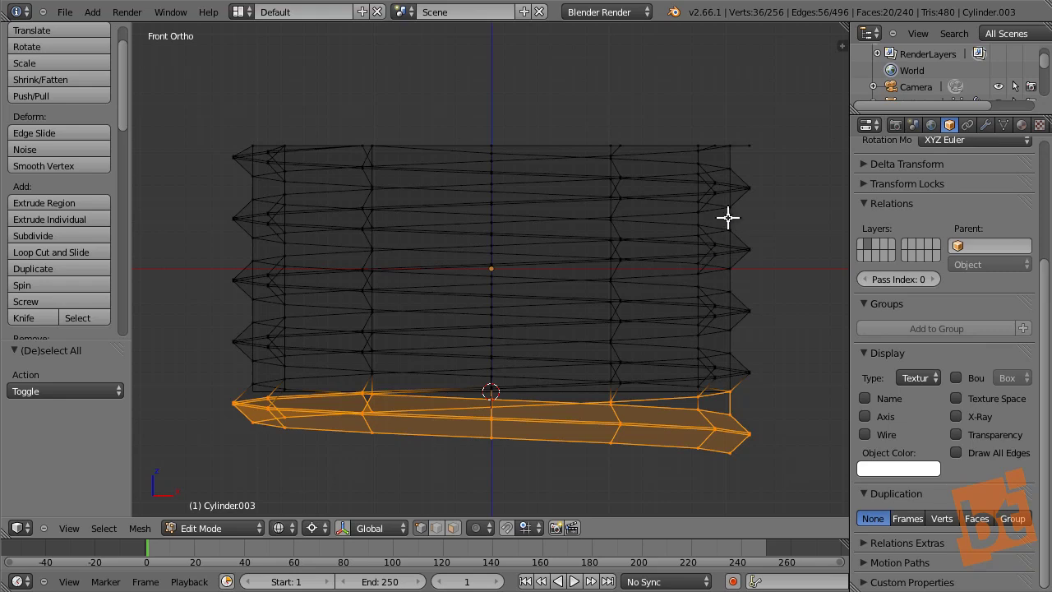
- Flatten the selected bottom thread vertices by scaling them to 0 along Z, deselect everything and return to object mode
{"action": "key", "text": "s"}
{"action": "key", "text": "z"}
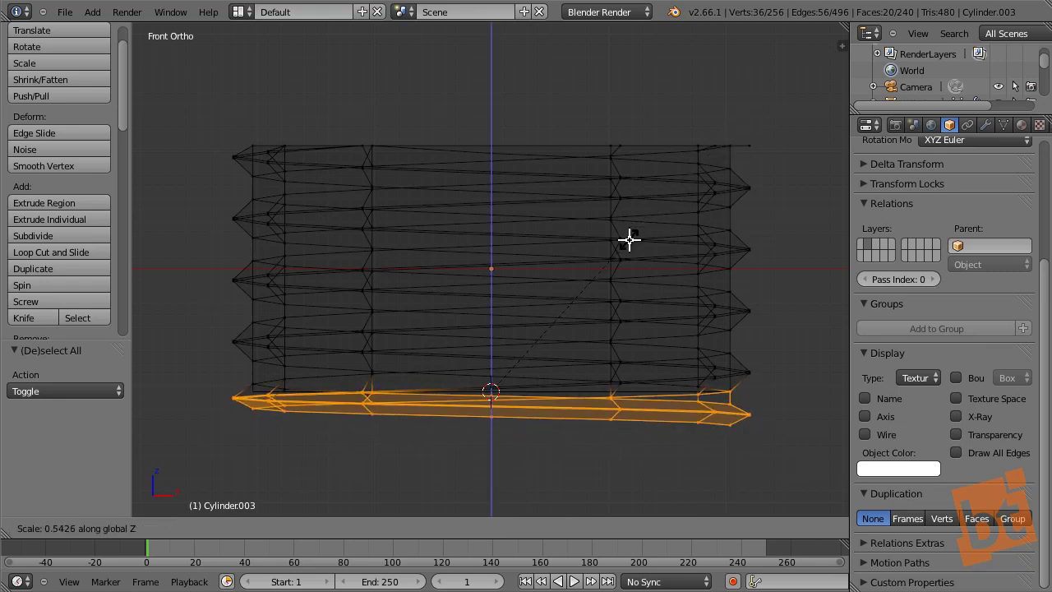
{"action": "type", "text": "0"}
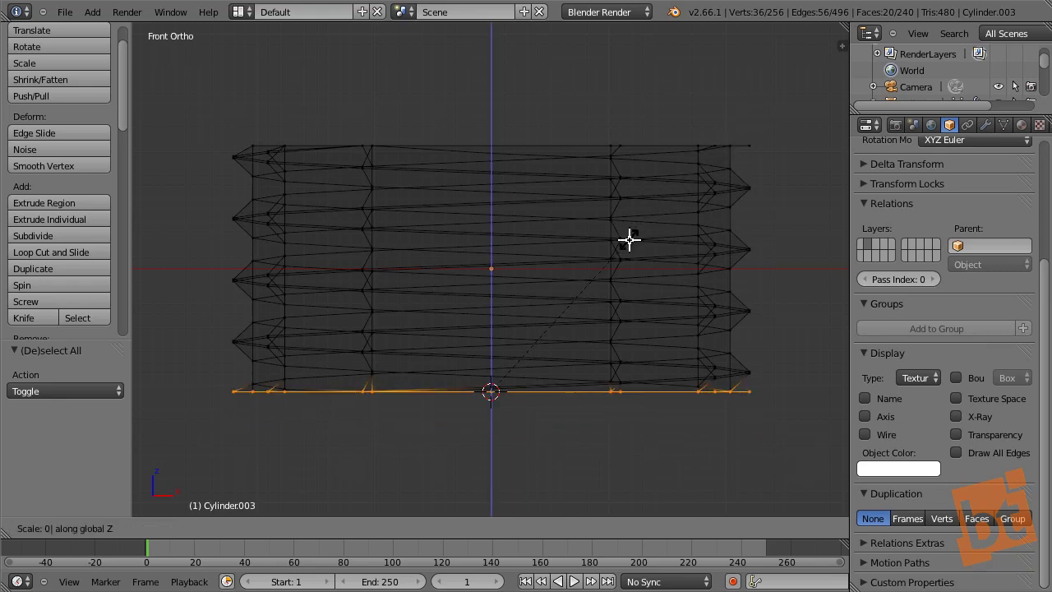
{"action": "key", "text": "Return"}
{"action": "key", "text": "a"}
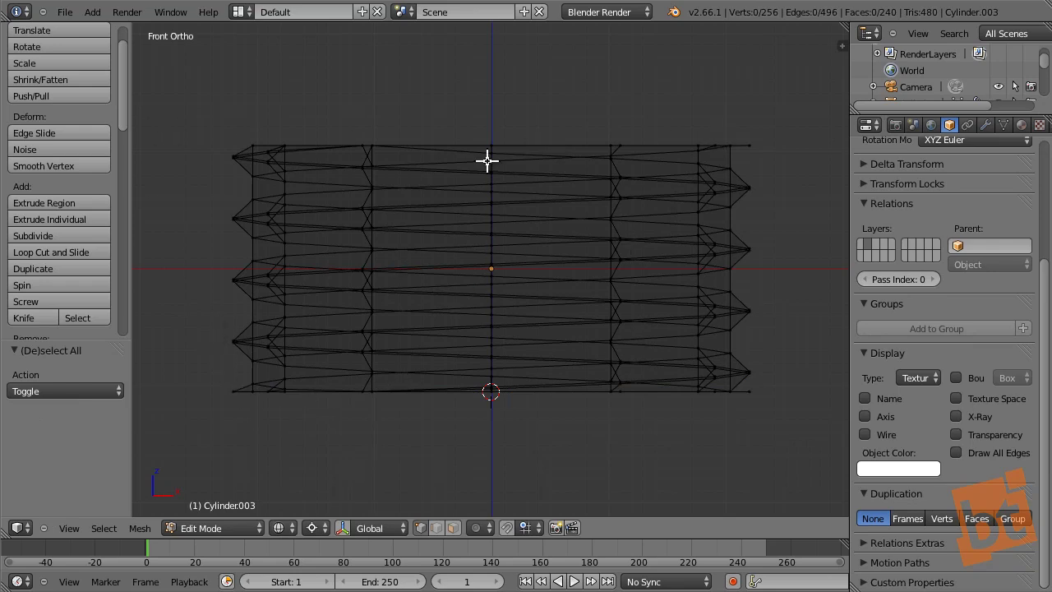
{"action": "key", "text": "Tab"}
- Select the core cylinder and hide it so that only the thread stays in view
{"action": "right_click", "coordinate": [254, 176]}
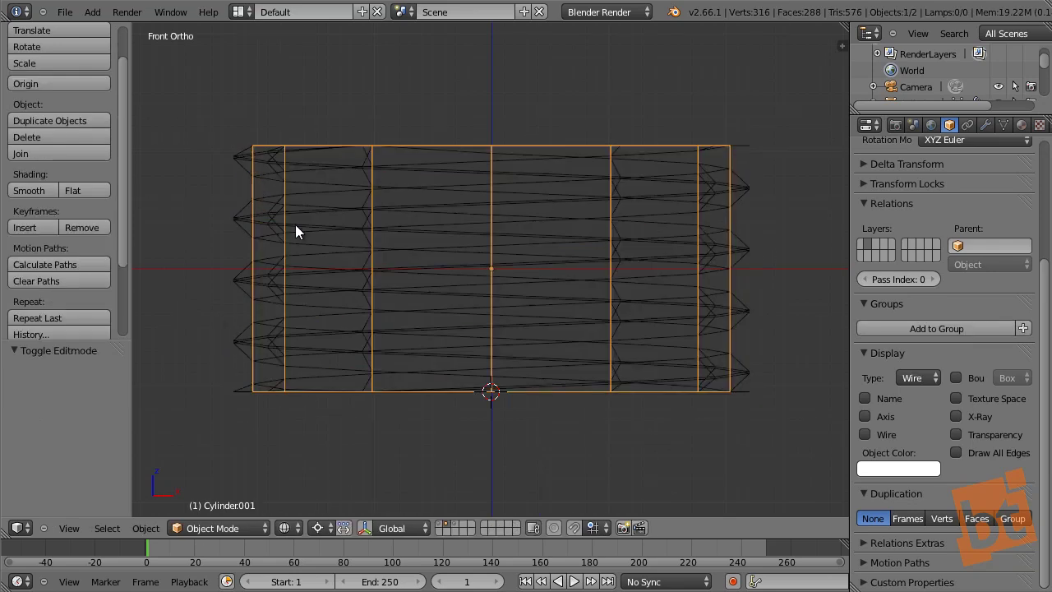
{"action": "middle_click_drag", "start_coordinate": [295, 224], "coordinate": [534, 216]}
{"action": "scroll", "coordinate": [535, 216], "scroll_direction": "down", "scroll_amount": 2}
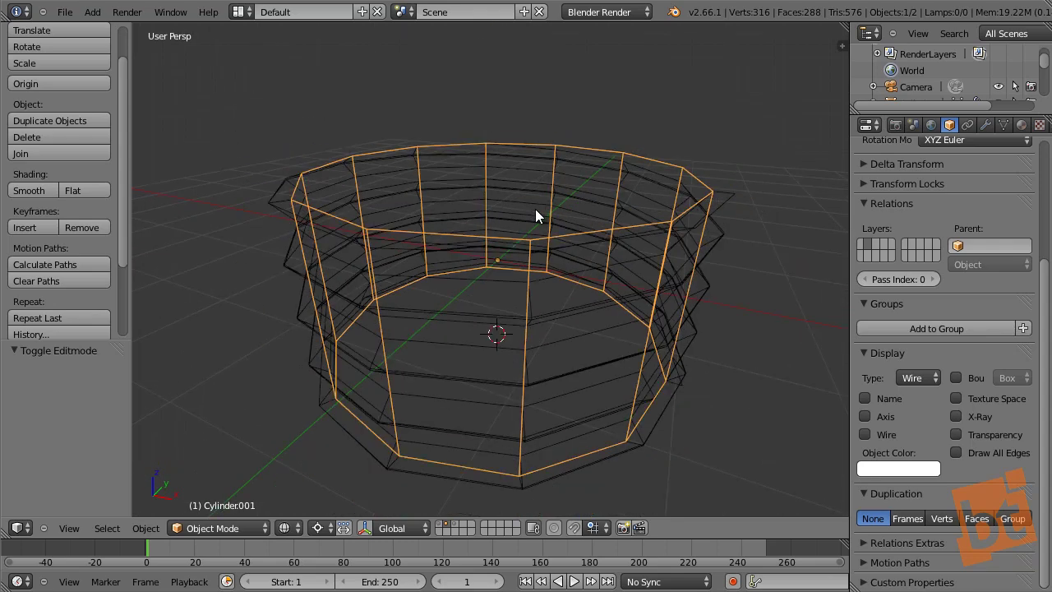
{"action": "key", "text": "h"}
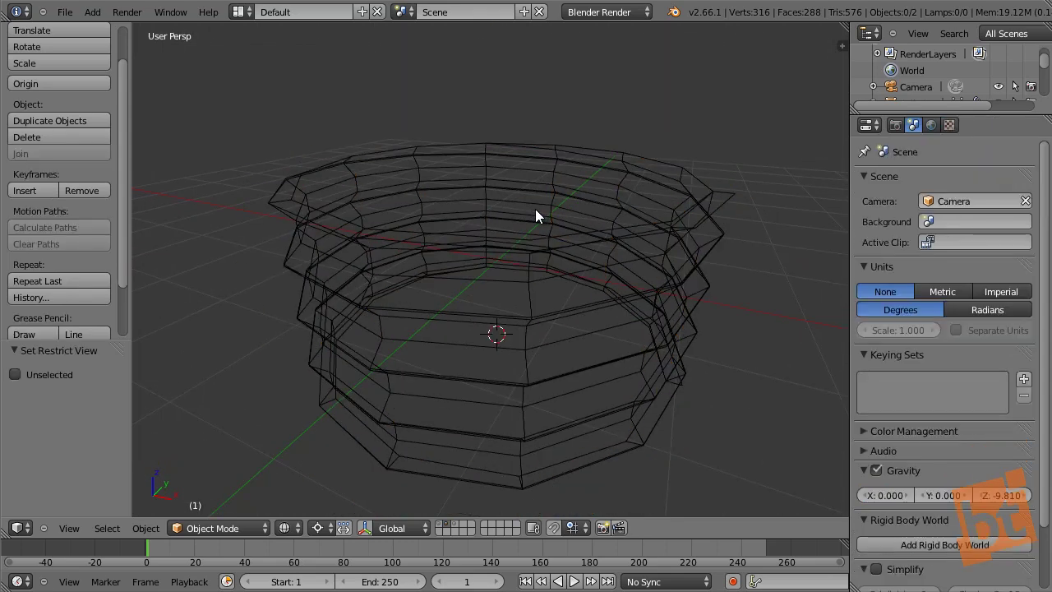
- Select the thread object, switch to solid shading and open its mesh for editing near the top end of the spiral
{"action": "right_click", "coordinate": [501, 178]}
{"action": "middle_click_drag", "start_coordinate": [560, 217], "coordinate": [703, 125]}
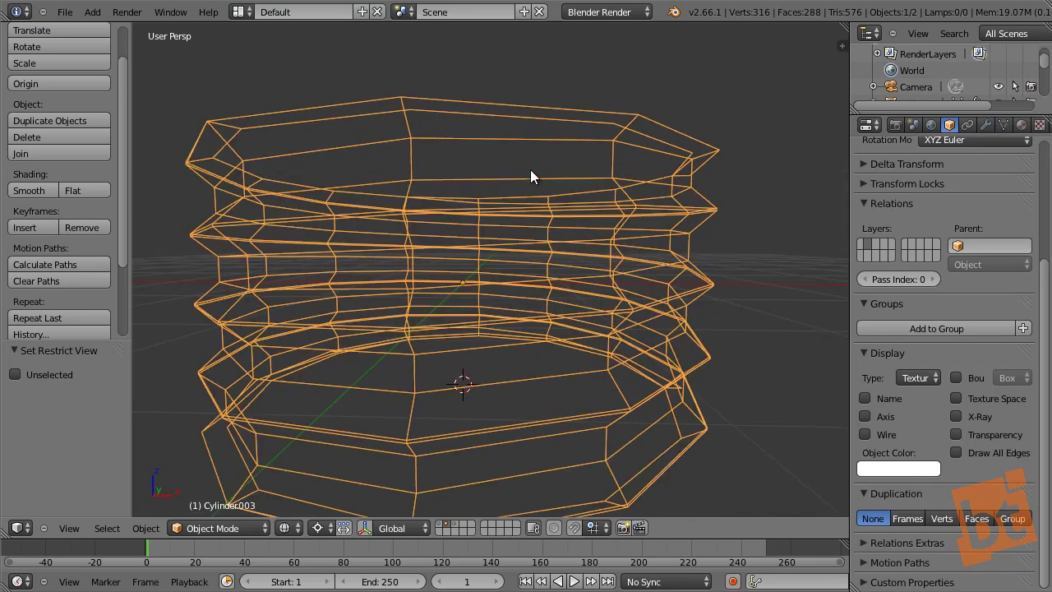
{"action": "middle_click_drag", "start_coordinate": [568, 253], "coordinate": [455, 299]}
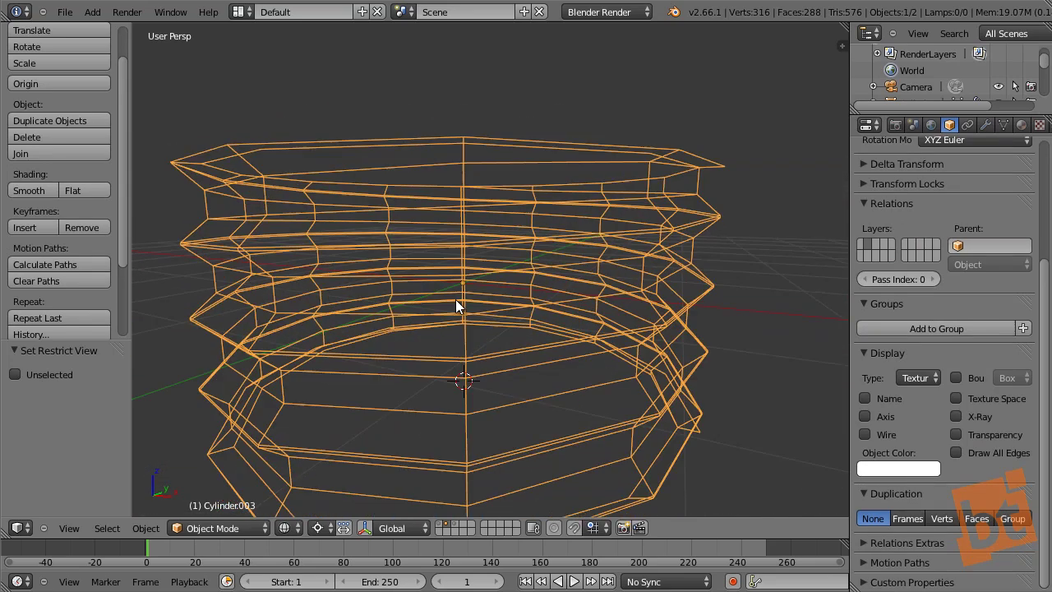
{"action": "key", "text": "z"}
{"action": "mouse_move", "coordinate": [682, 173]}
{"action": "middle_mouse_down"}
{"action": "mouse_move", "coordinate": [698, 216]}
{"action": "mouse_move", "coordinate": [667, 182]}
{"action": "mouse_move", "coordinate": [698, 228]}
{"action": "mouse_move", "coordinate": [714, 212]}
{"action": "middle_mouse_up"}
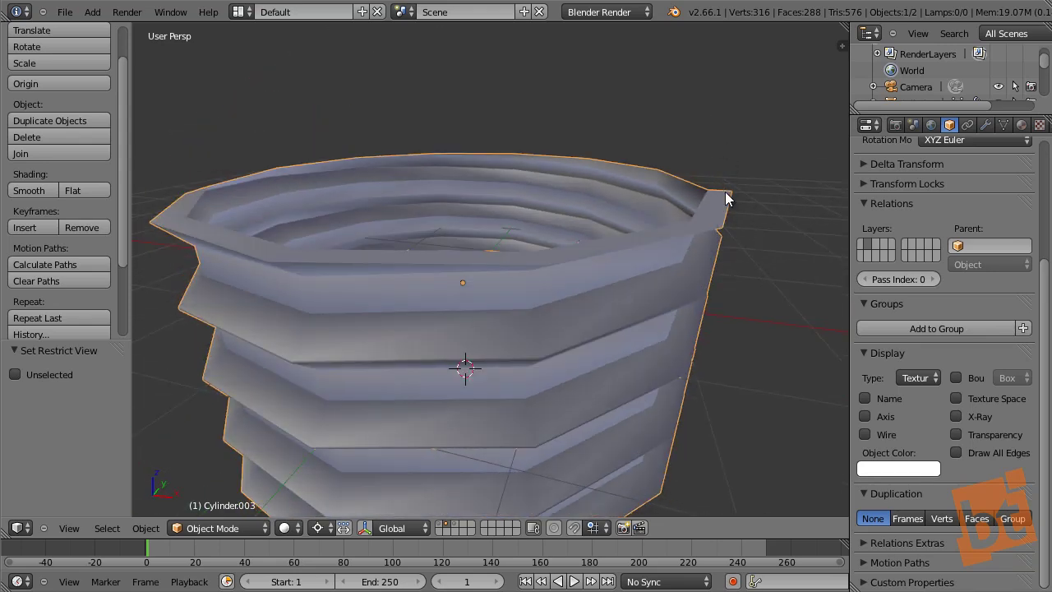
{"action": "middle_click_drag", "start_coordinate": [674, 198], "coordinate": [600, 204]}
{"action": "key", "text": "Tab"}
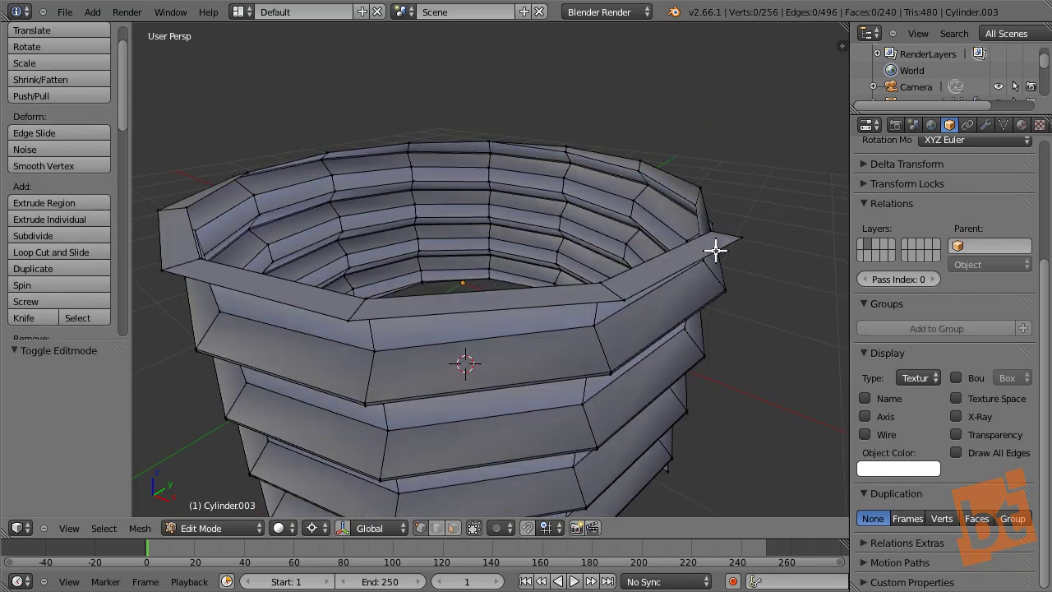
{"action": "key", "text": "g"}
{"action": "key", "text": "Escape"}
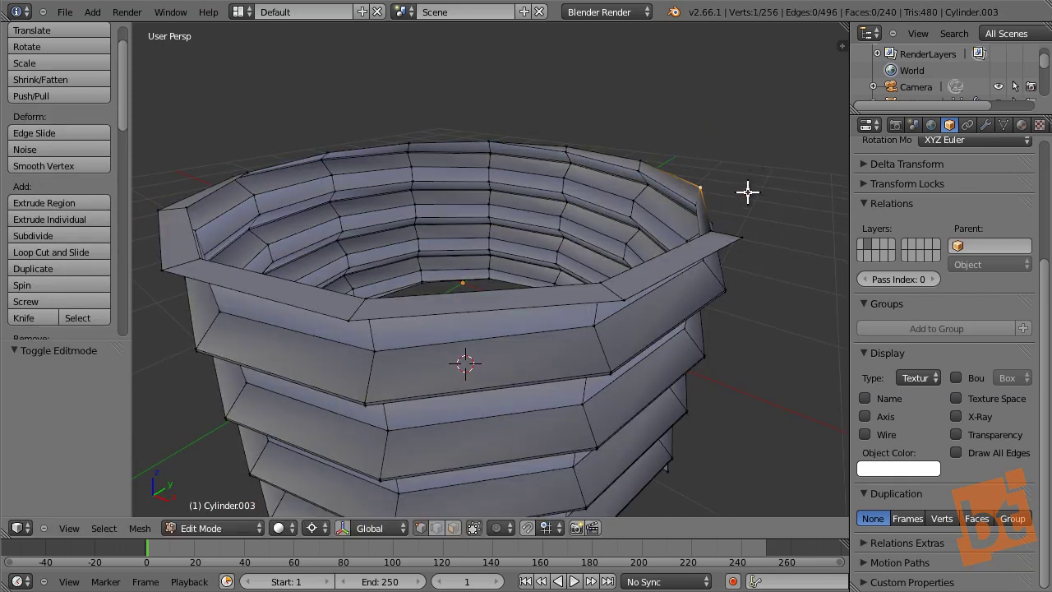
{"action": "key", "text": "g"}
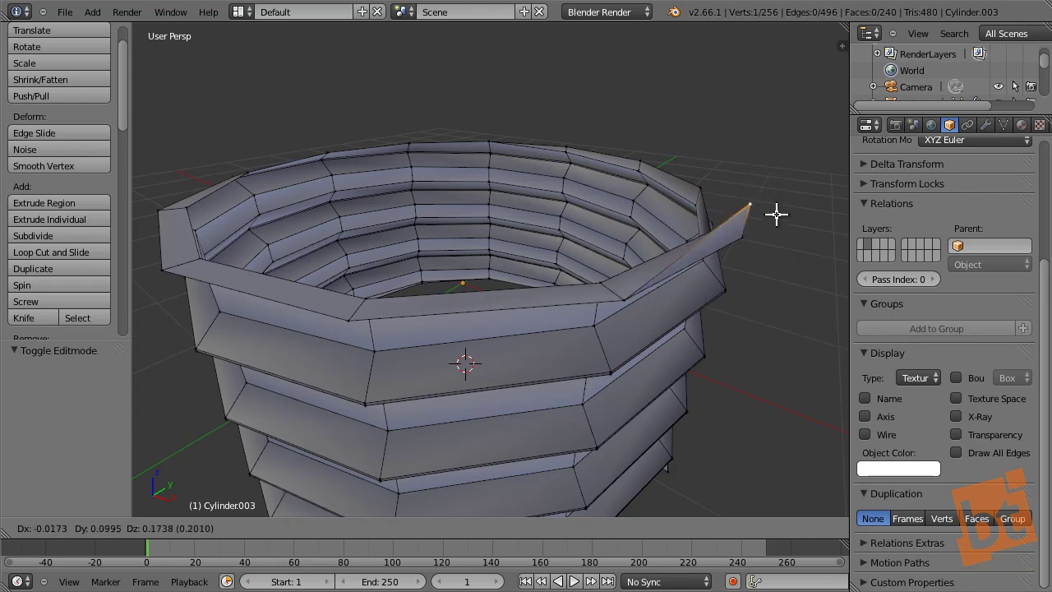
{"action": "left_click", "coordinate": [751, 233]}
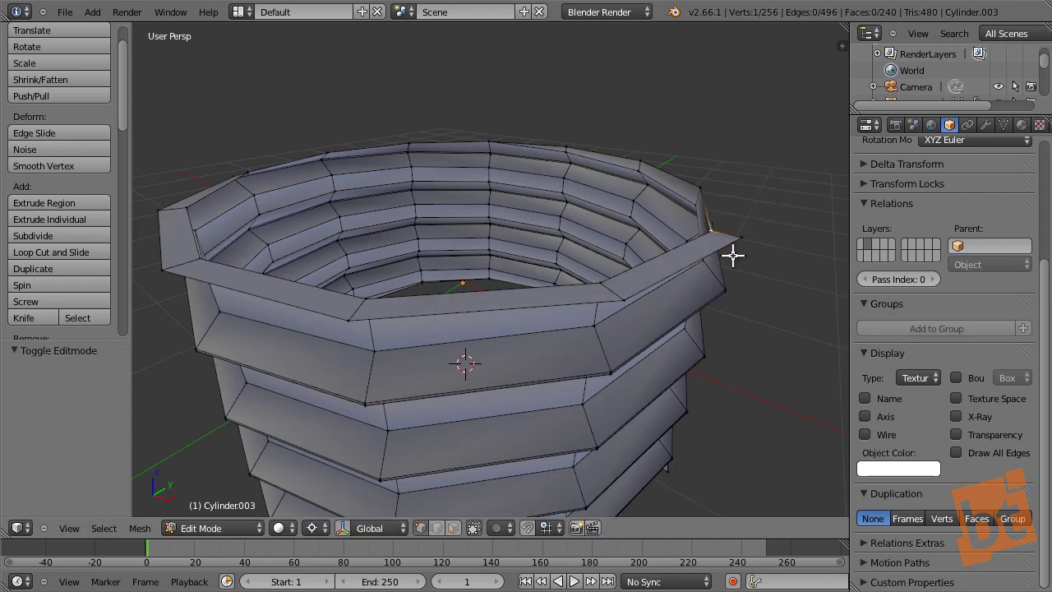
{"action": "scroll", "coordinate": [732, 252], "scroll_direction": "up", "scroll_amount": 3}
{"action": "key", "text": "g"}
{"action": "key", "text": "Escape"}
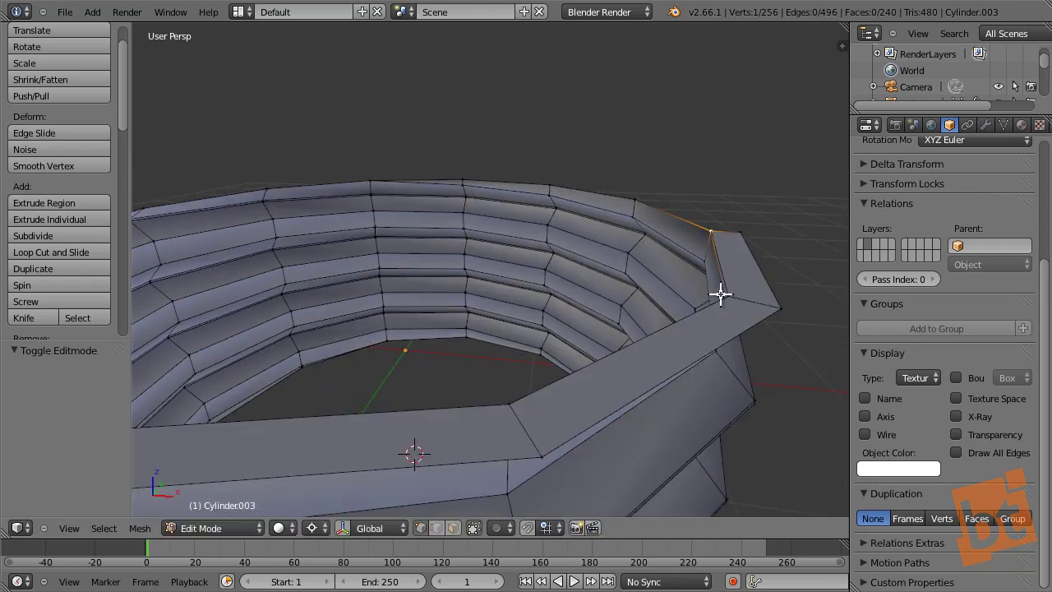
- Deselect all vertices and enable snapping during transform with Vertex as the snap element
{"action": "middle_click_drag", "start_coordinate": [715, 293], "coordinate": [725, 164]}
{"action": "middle_click_drag", "start_coordinate": [753, 258], "coordinate": [707, 288]}
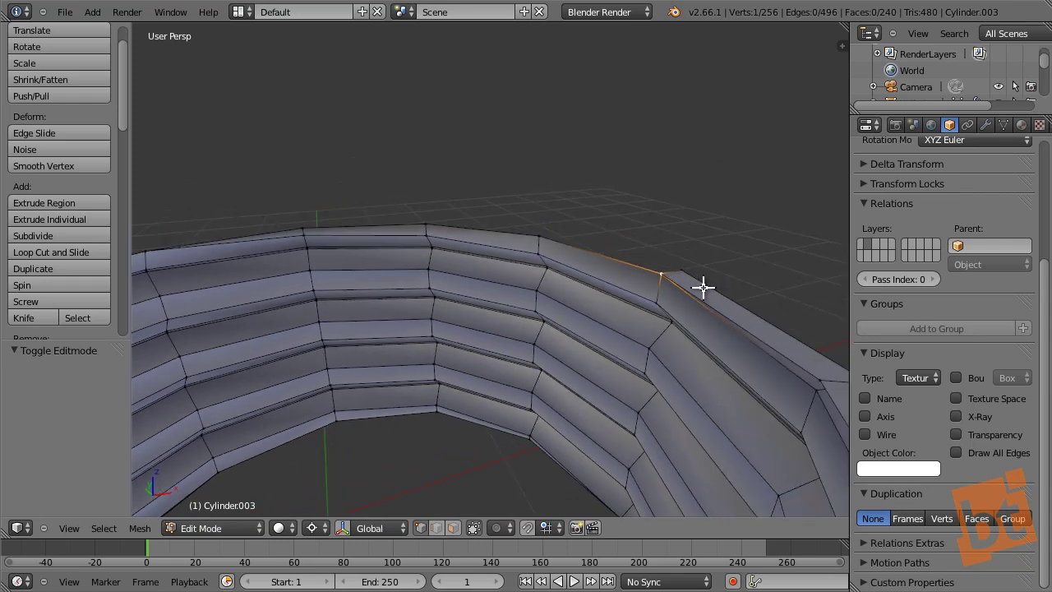
{"action": "scroll", "coordinate": [698, 279], "scroll_direction": "down", "scroll_amount": 6}
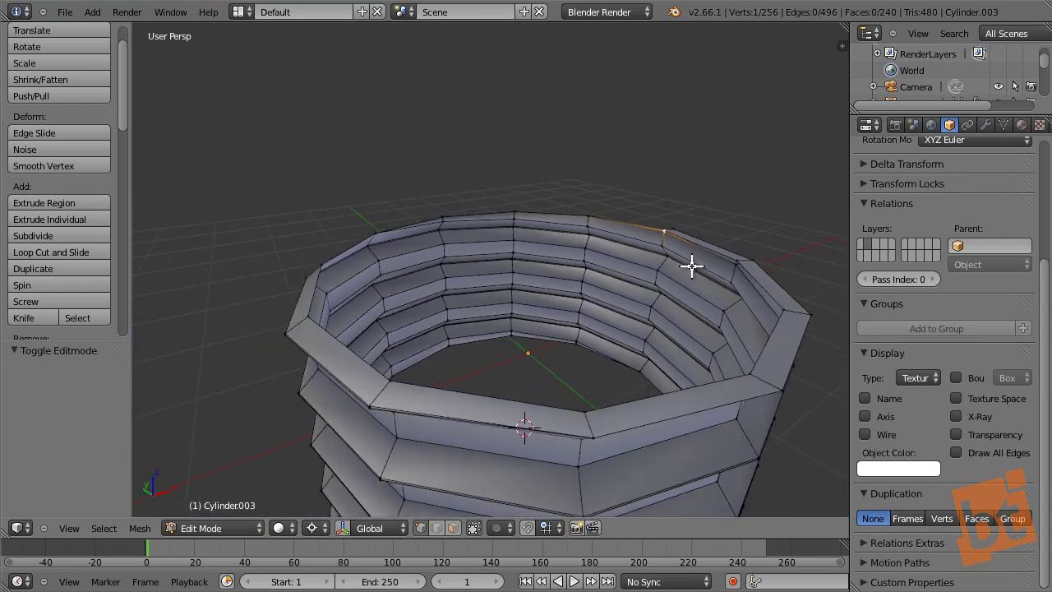
{"action": "middle_click_drag", "start_coordinate": [691, 265], "coordinate": [704, 288]}
{"action": "key", "text": "a"}
{"action": "scroll", "coordinate": [674, 225], "scroll_direction": "up", "scroll_amount": 5}
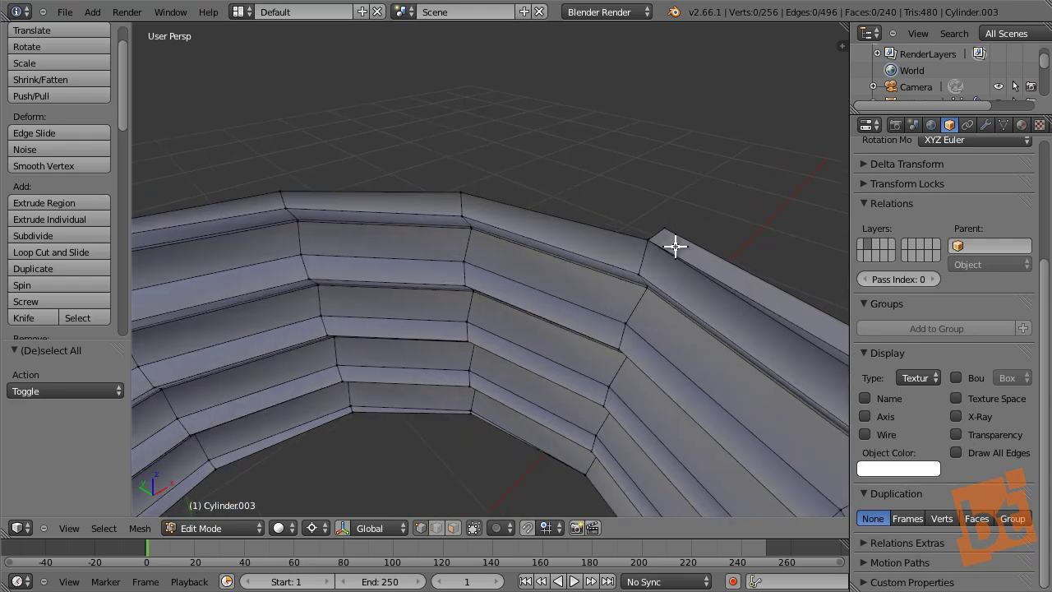
{"action": "middle_click_drag", "start_coordinate": [674, 247], "coordinate": [672, 242], "text": "shift"}
{"action": "middle_click_drag", "start_coordinate": [516, 321], "coordinate": [513, 316], "text": "shift"}
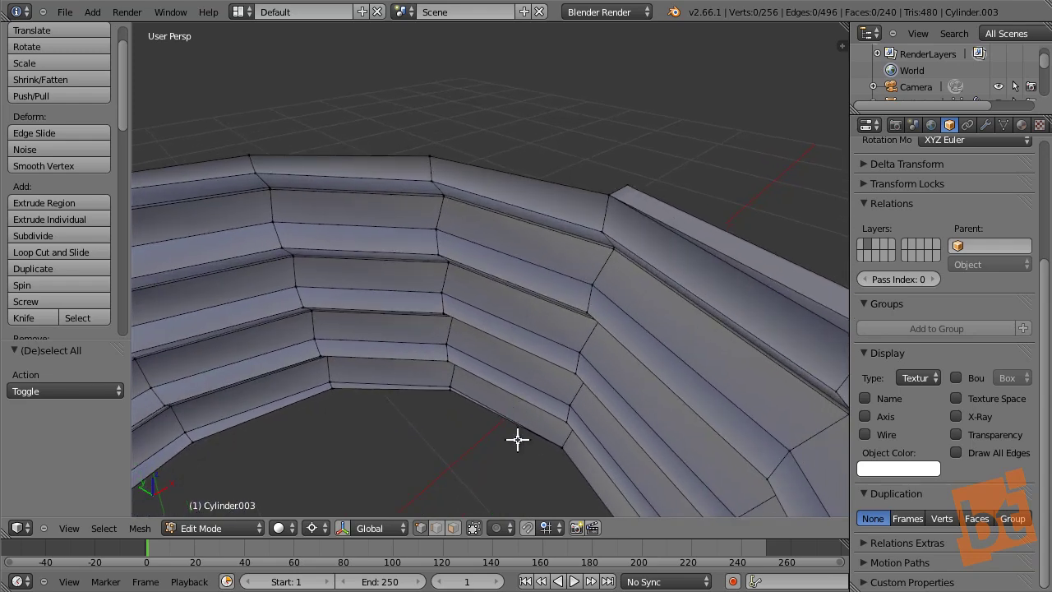
{"action": "left_click", "coordinate": [548, 527]}
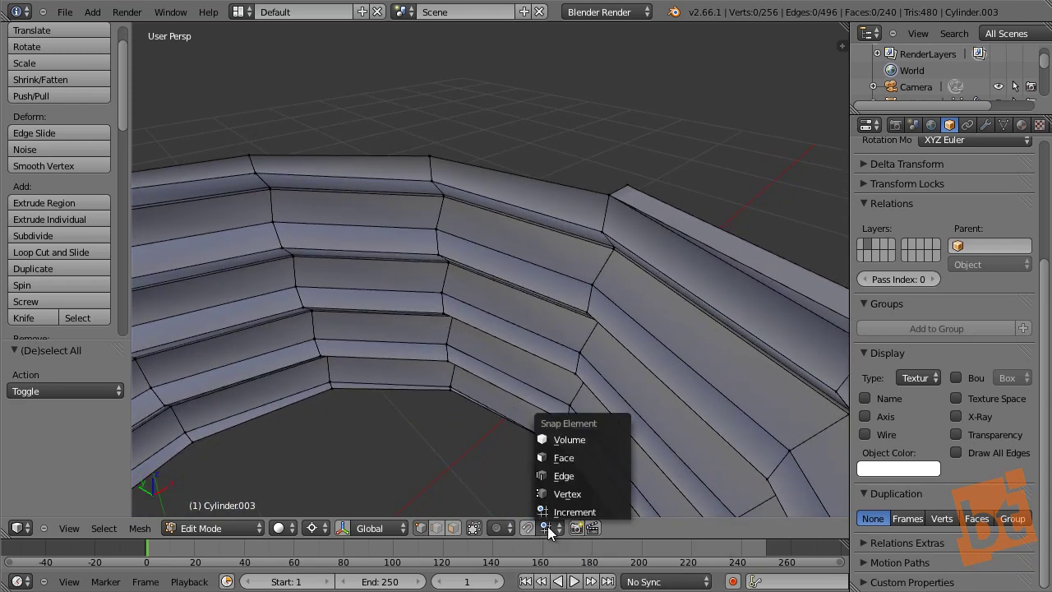
{"action": "left_click", "coordinate": [577, 492]}
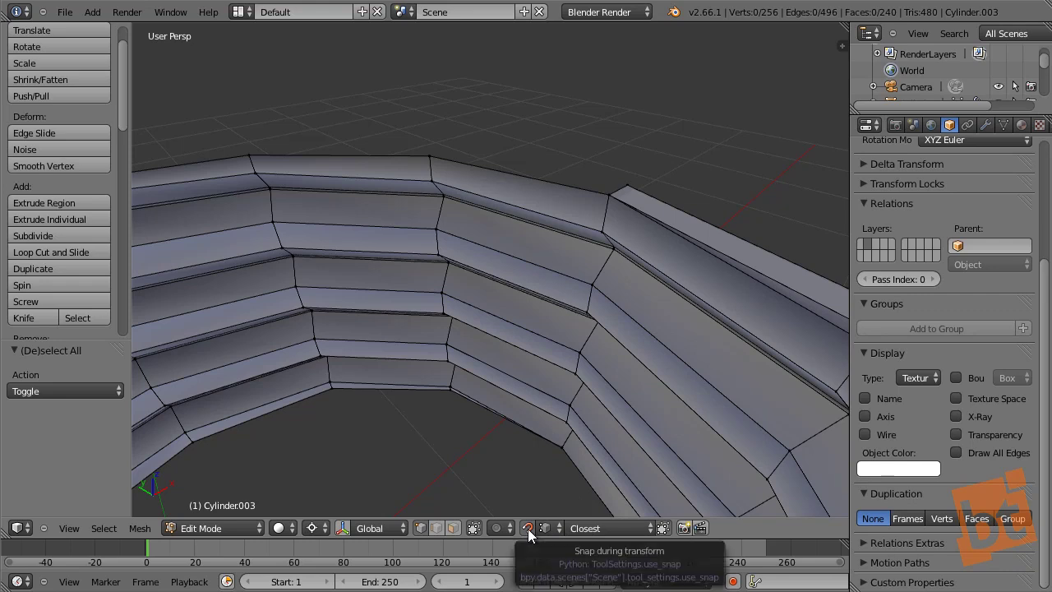
{"action": "left_click", "coordinate": [527, 529]}
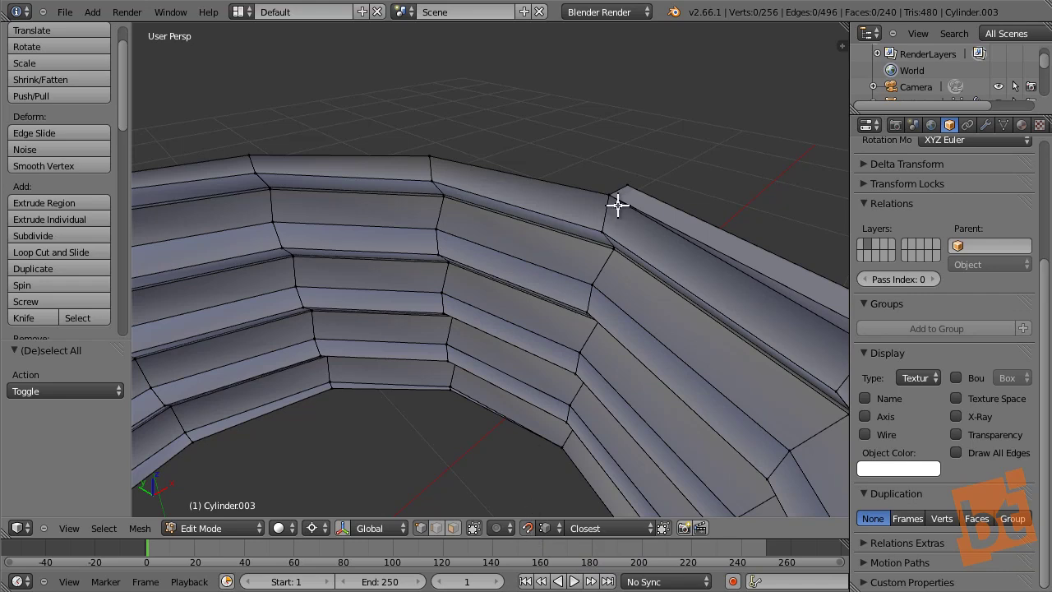
- Turn off persistent snapping, try moving the thread's top end vertex onto other vertices, cancel the move and deselect everything
{"action": "key", "text": "g"}
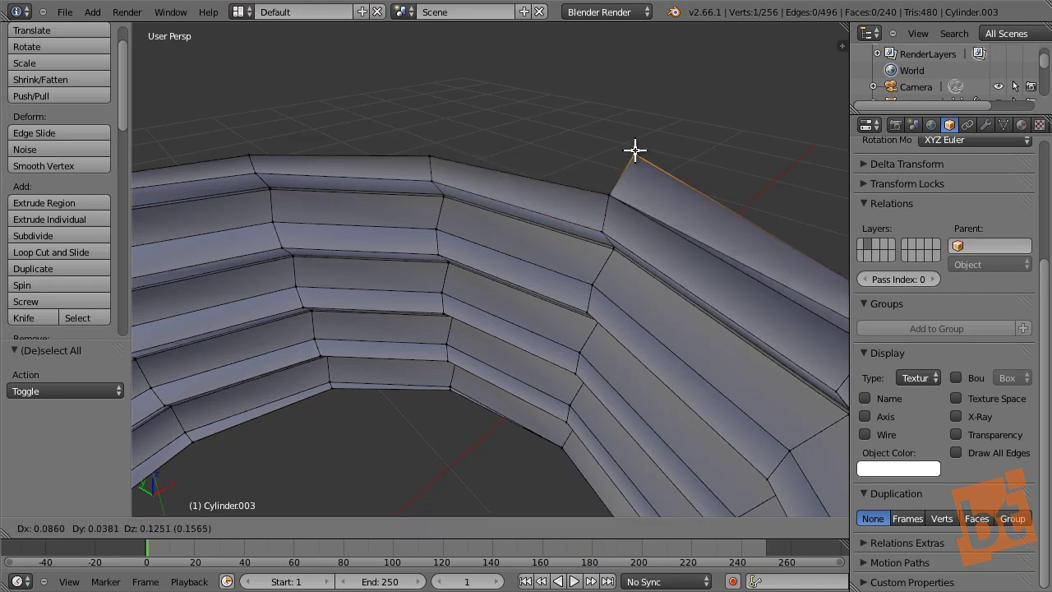
{"action": "left_click", "coordinate": [624, 184]}
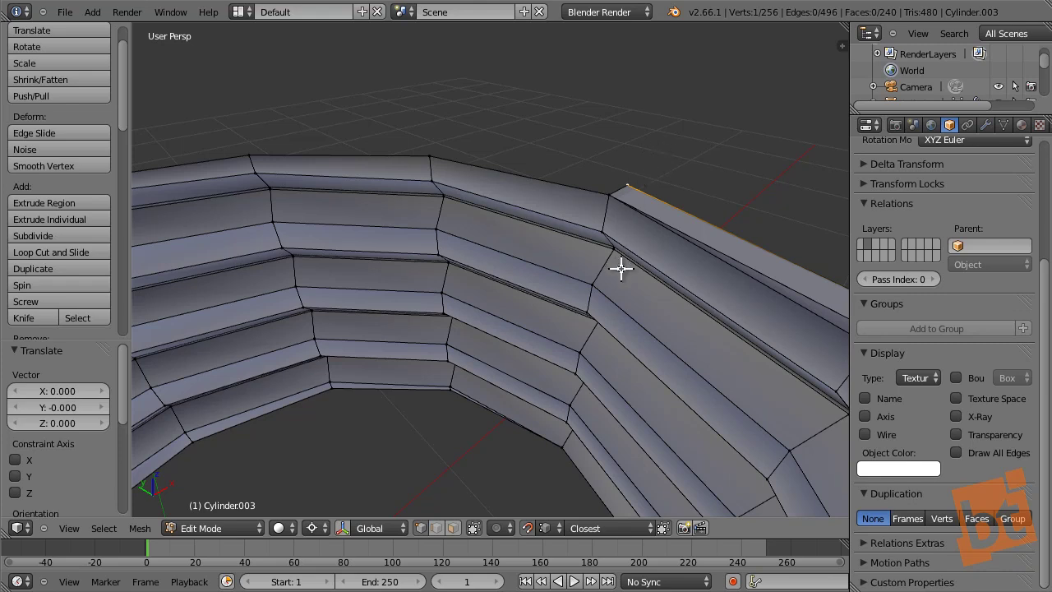
{"action": "left_click", "coordinate": [527, 528]}
{"action": "key", "text": "g"}
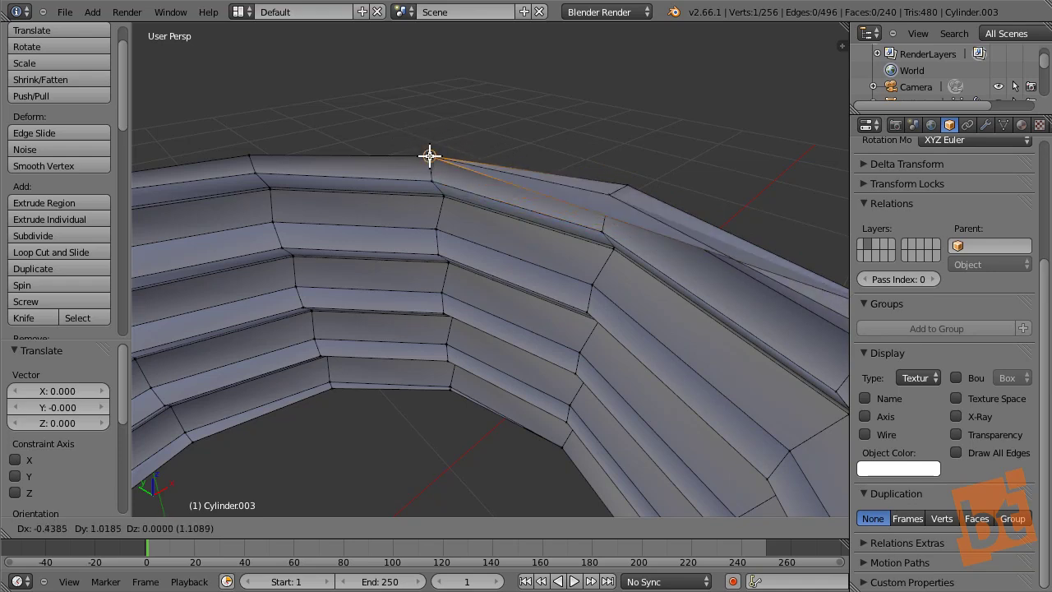
{"action": "right_click", "coordinate": [605, 159]}
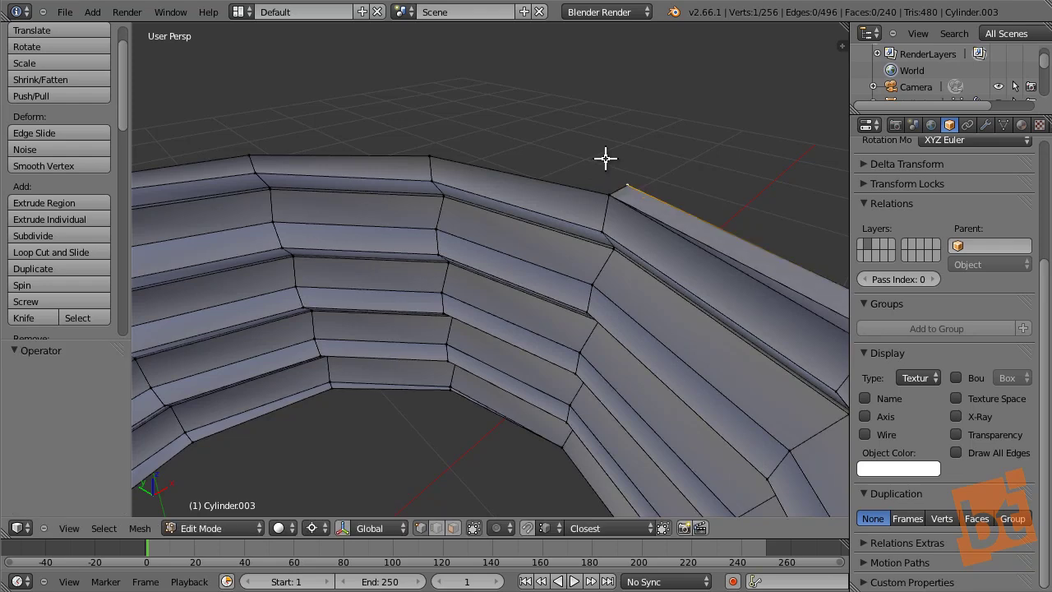
{"action": "key", "text": "a"}
- Set the pivot point to Median Point for the thread mesh
{"action": "scroll", "coordinate": [622, 241], "scroll_direction": "down", "scroll_amount": 6}
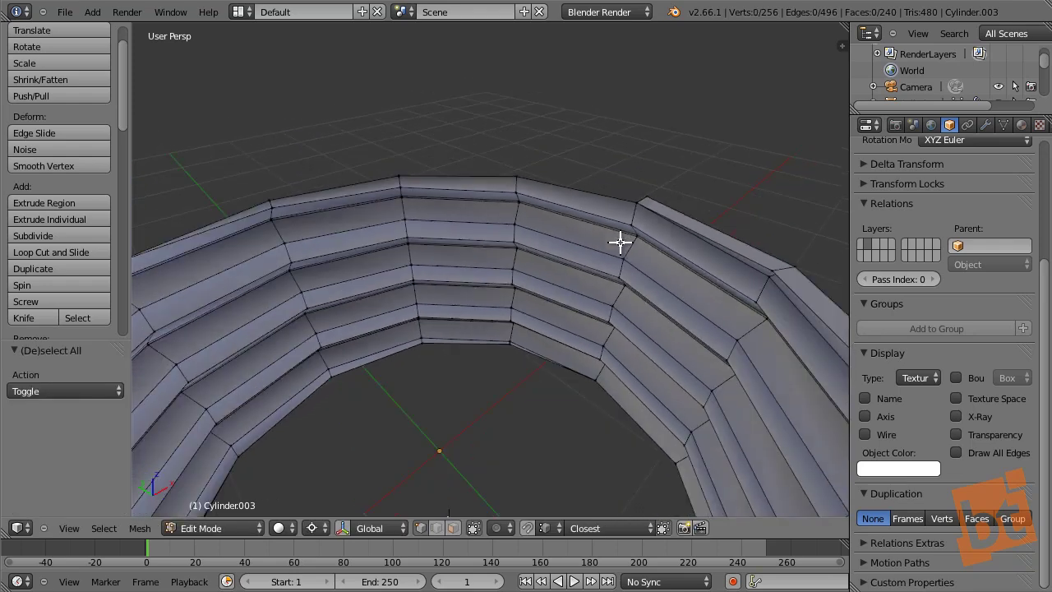
{"action": "middle_click_drag", "start_coordinate": [610, 251], "coordinate": [562, 200]}
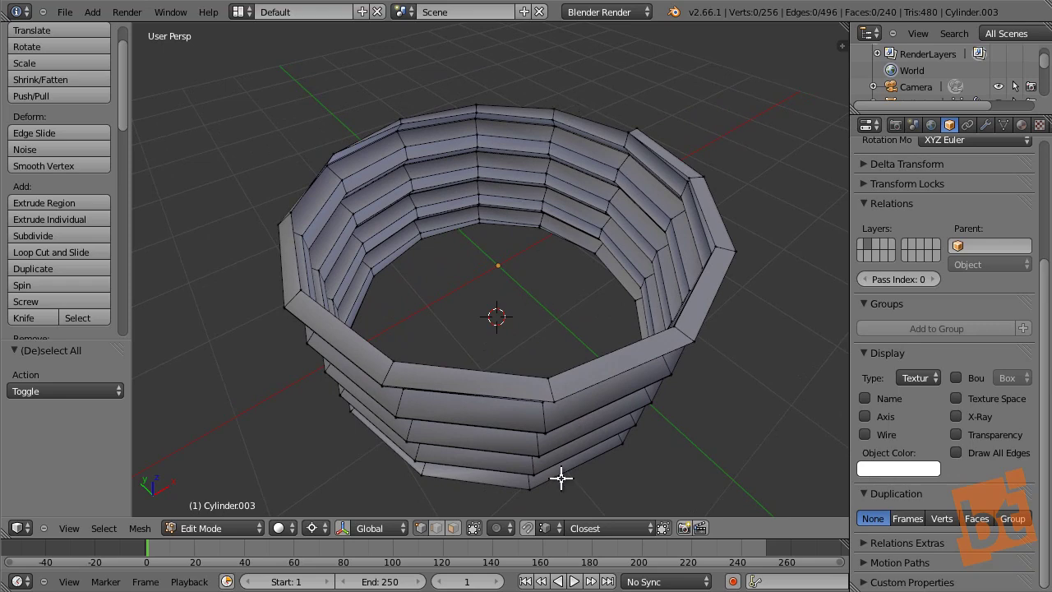
{"action": "left_click", "coordinate": [323, 526]}
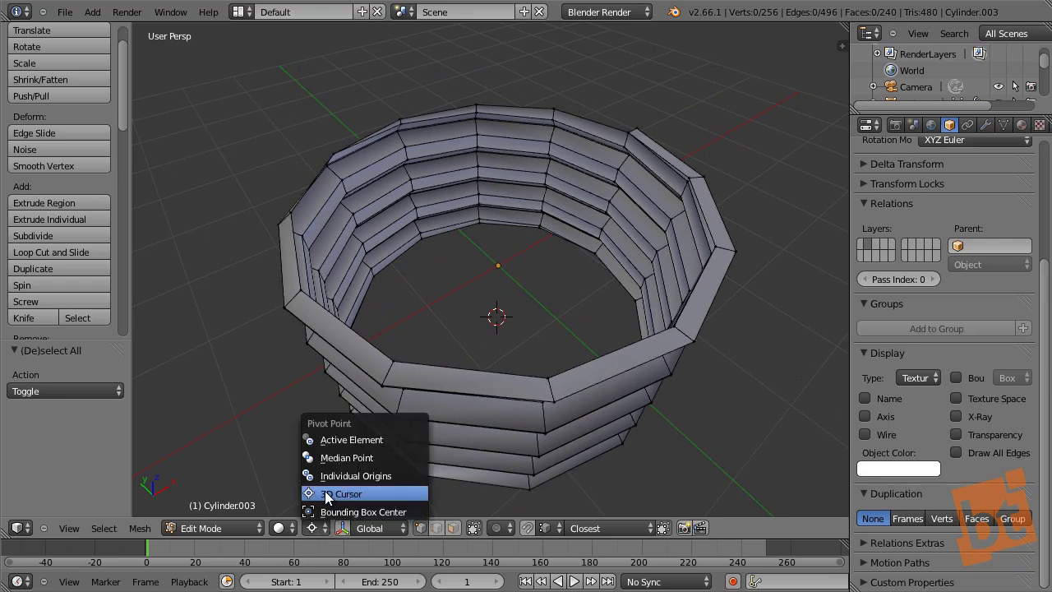
{"action": "left_click", "coordinate": [339, 456]}
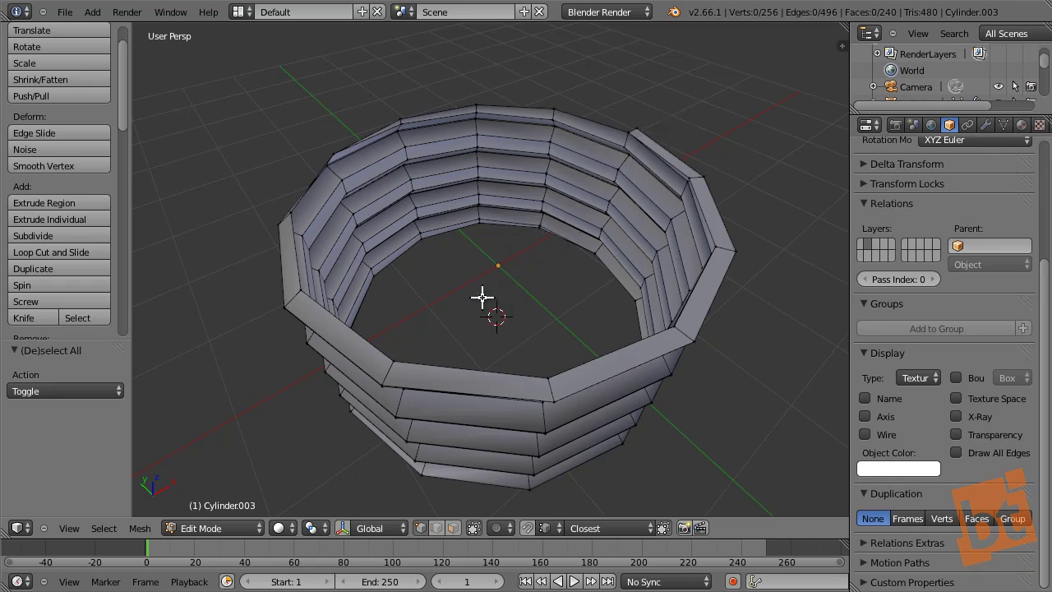
- Deselect all vertices and display the thread mesh in wireframe shading around its top end
{"action": "scroll", "coordinate": [333, 214], "scroll_direction": "up", "scroll_amount": 2}
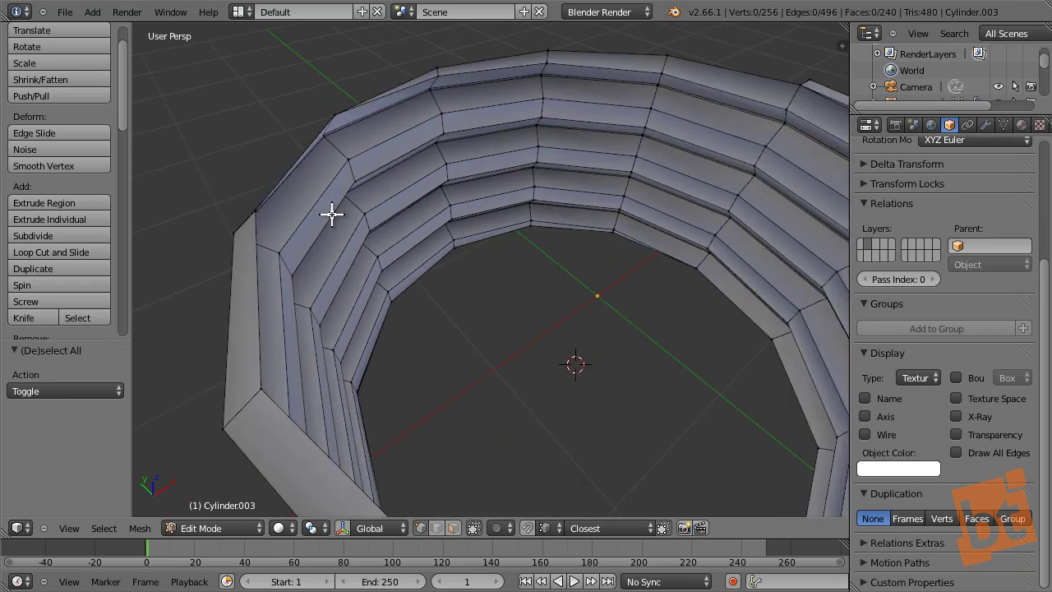
{"action": "middle_click_drag", "start_coordinate": [580, 127], "coordinate": [640, 216]}
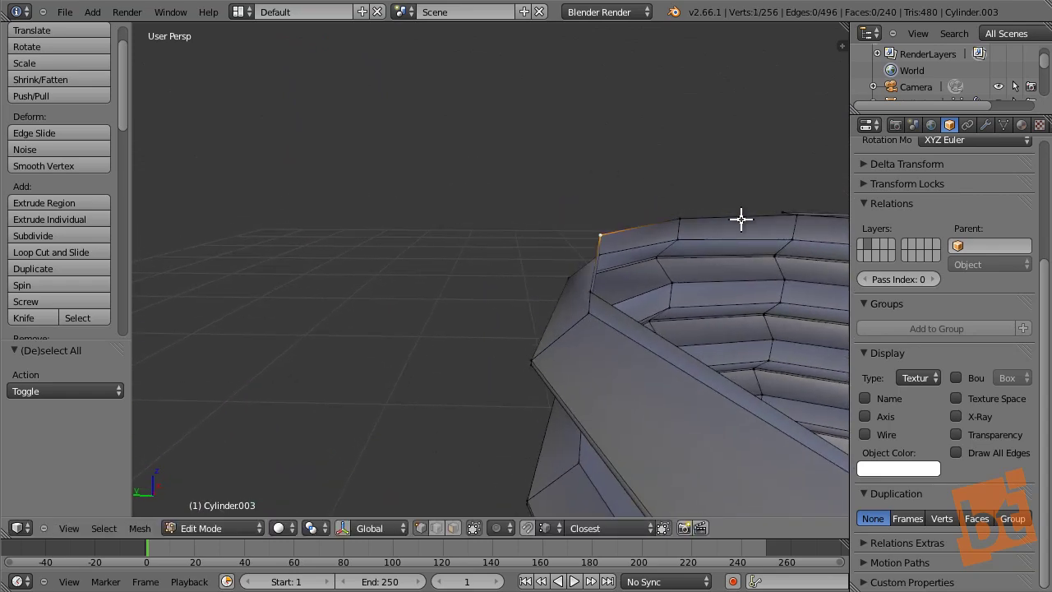
{"action": "middle_click_drag", "start_coordinate": [742, 218], "coordinate": [572, 300]}
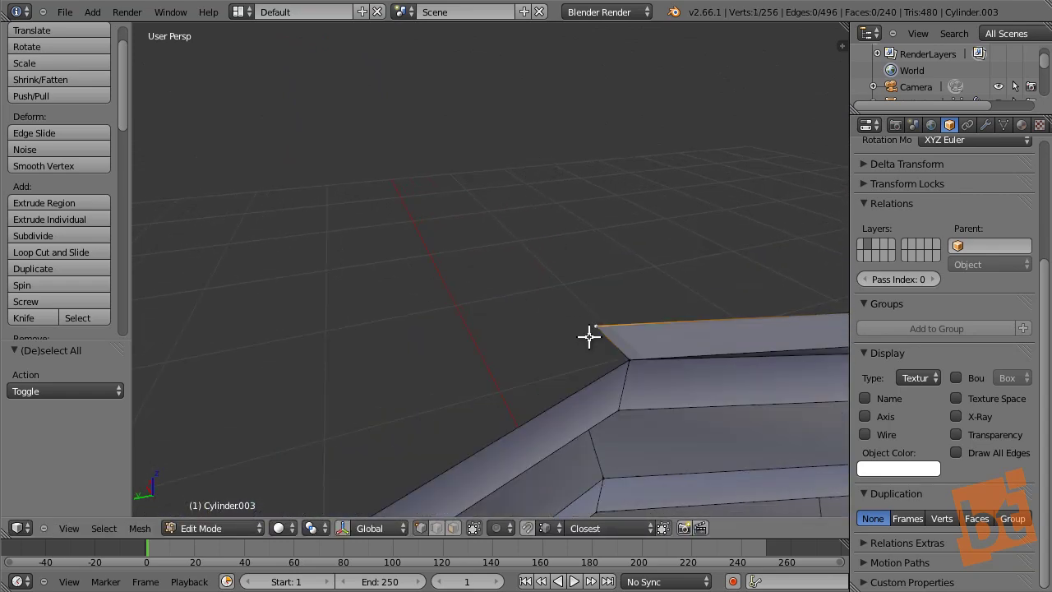
{"action": "mouse_move", "coordinate": [588, 336]}
{"action": "middle_mouse_down"}
{"action": "mouse_move", "coordinate": [660, 357]}
{"action": "mouse_move", "coordinate": [650, 333]}
{"action": "mouse_move", "coordinate": [682, 315]}
{"action": "middle_mouse_up"}
{"action": "key", "text": "a"}
{"action": "key", "text": "z"}
{"action": "key", "text": "a"}
{"action": "key", "text": "a"}
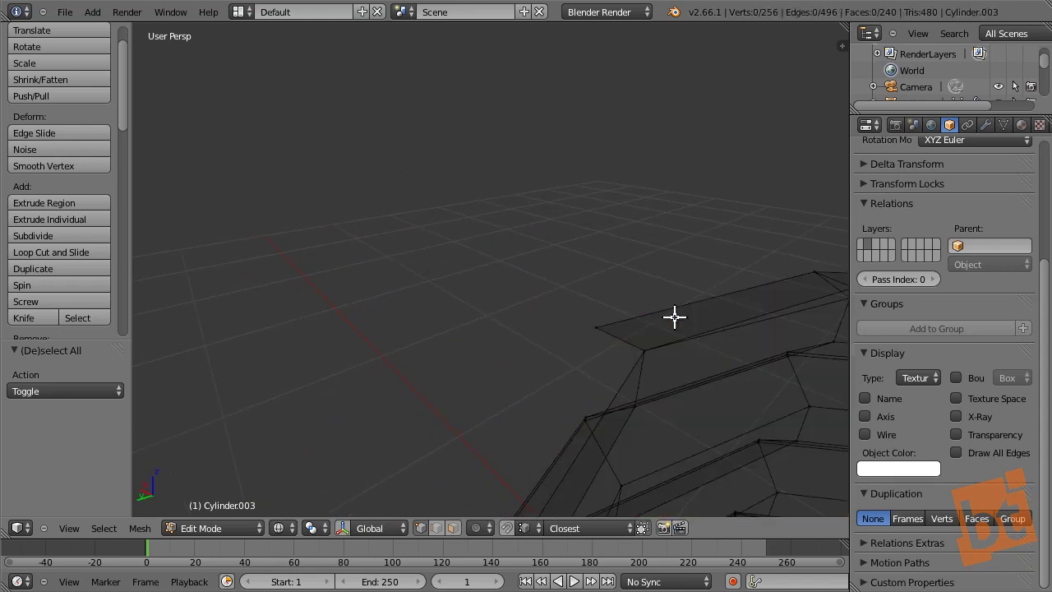
{"action": "key", "text": "a"}
{"action": "key", "text": "a"}
{"action": "left_click", "coordinate": [287, 528]}
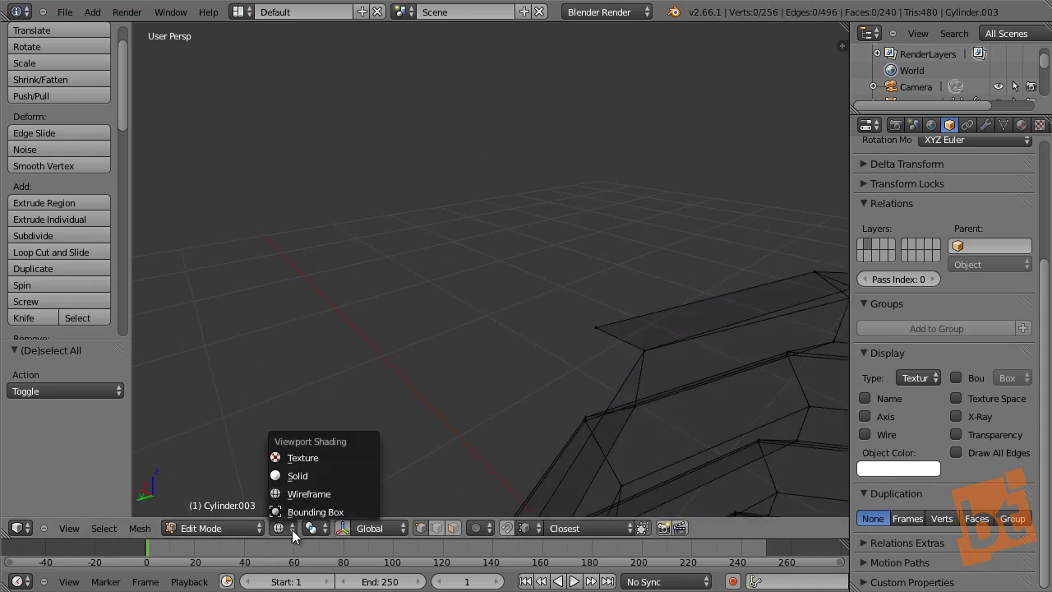
{"action": "left_click", "coordinate": [291, 474]}
{"action": "left_click", "coordinate": [283, 528]}
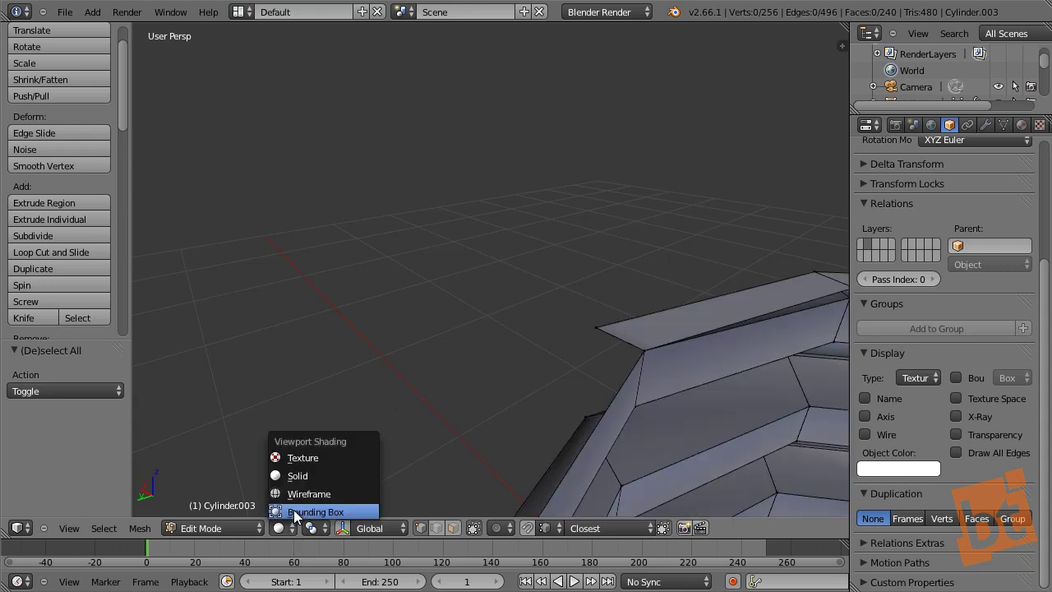
{"action": "left_click", "coordinate": [291, 495]}
- Lasso-select the two coincident outer vertices at the very end of the thread's top
{"action": "middle_click_drag", "start_coordinate": [315, 464], "coordinate": [566, 321]}
{"action": "right_click", "coordinate": [566, 321]}
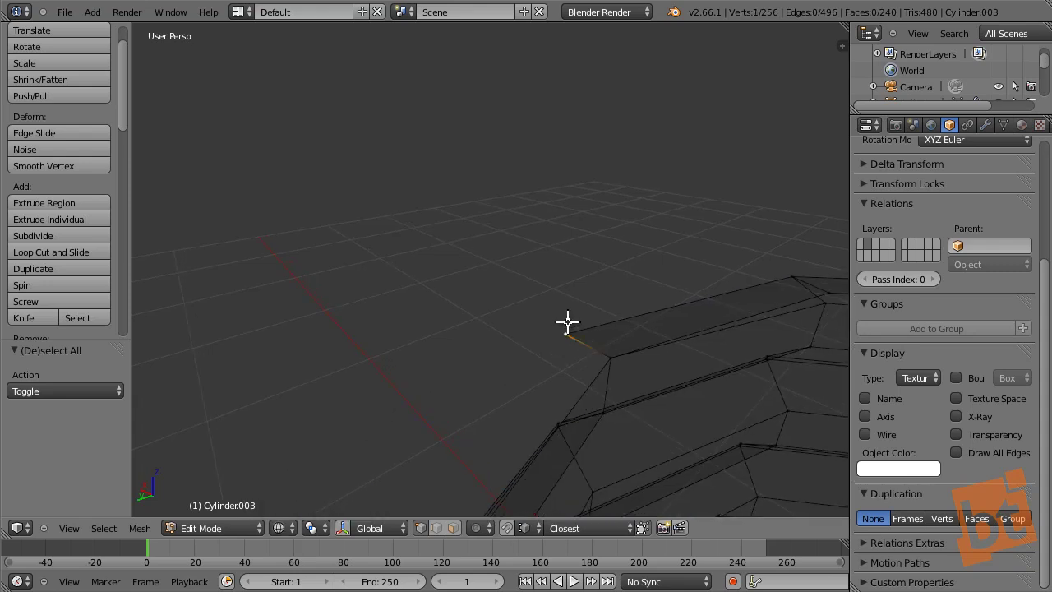
{"action": "key", "text": "g"}
{"action": "right_click", "coordinate": [563, 324]}
{"action": "mouse_move", "coordinate": [581, 314]}
{"action": "left_mouse_down", "text": "ctrl"}
{"action": "mouse_move", "coordinate": [534, 345]}
{"action": "mouse_move", "coordinate": [568, 362]}
{"action": "mouse_move", "coordinate": [589, 339]}
{"action": "mouse_move", "coordinate": [586, 316]}
{"action": "left_mouse_up", "text": "ctrl"}
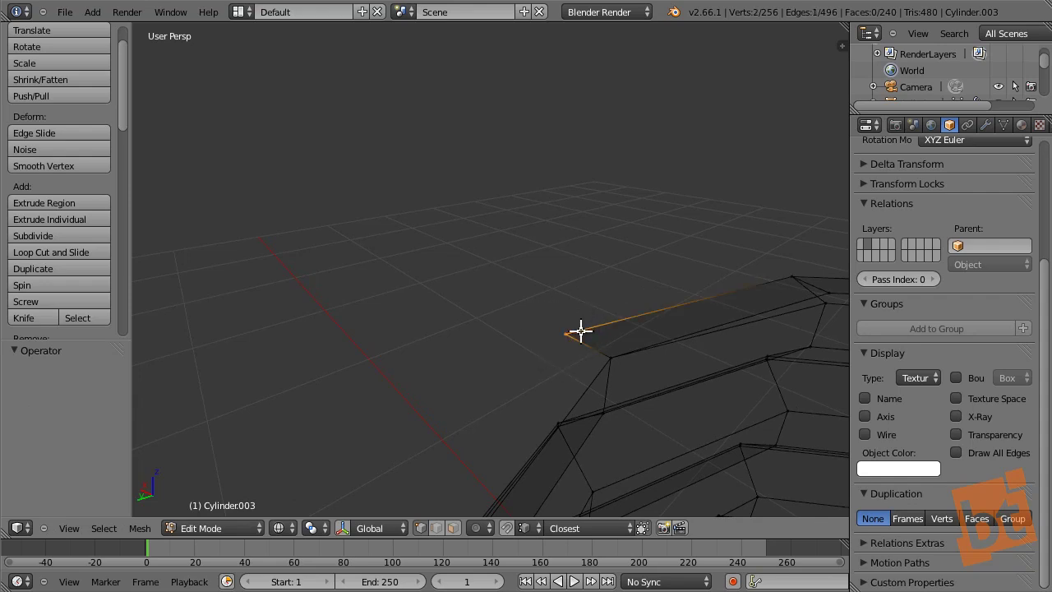
- Try to snap the two selected outer end vertices onto the adjacent inner vertex and undo the move
{"action": "key", "text": "g"}
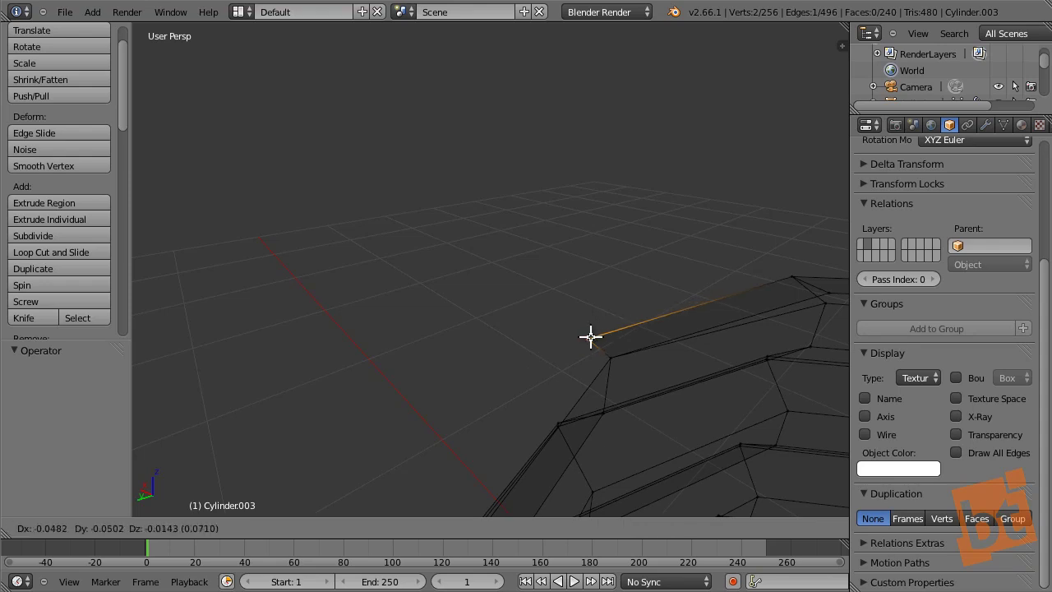
{"action": "left_click", "coordinate": [615, 355]}
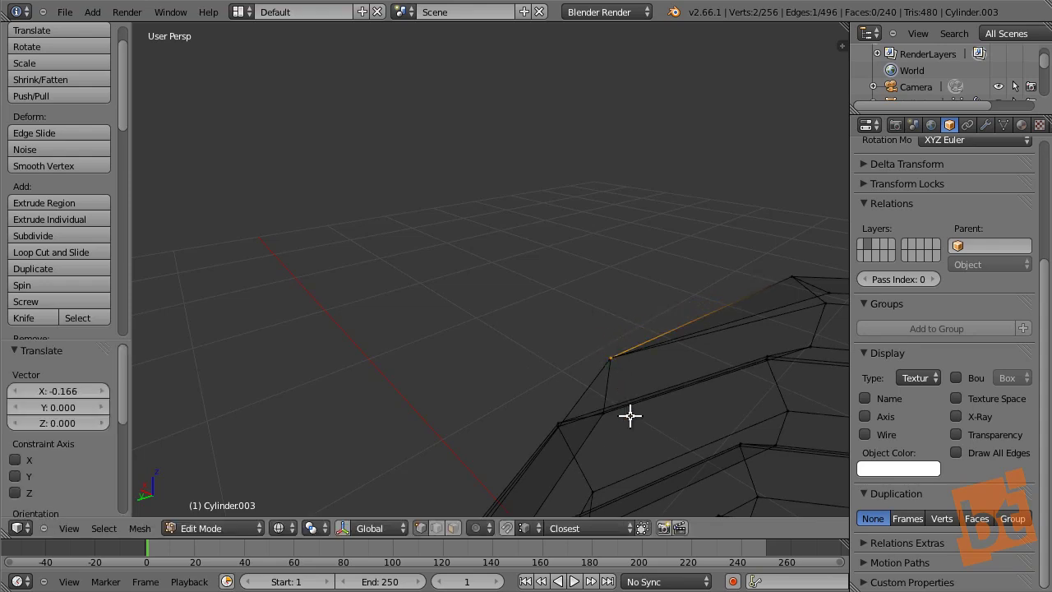
{"action": "middle_click_drag", "start_coordinate": [631, 415], "coordinate": [605, 351]}
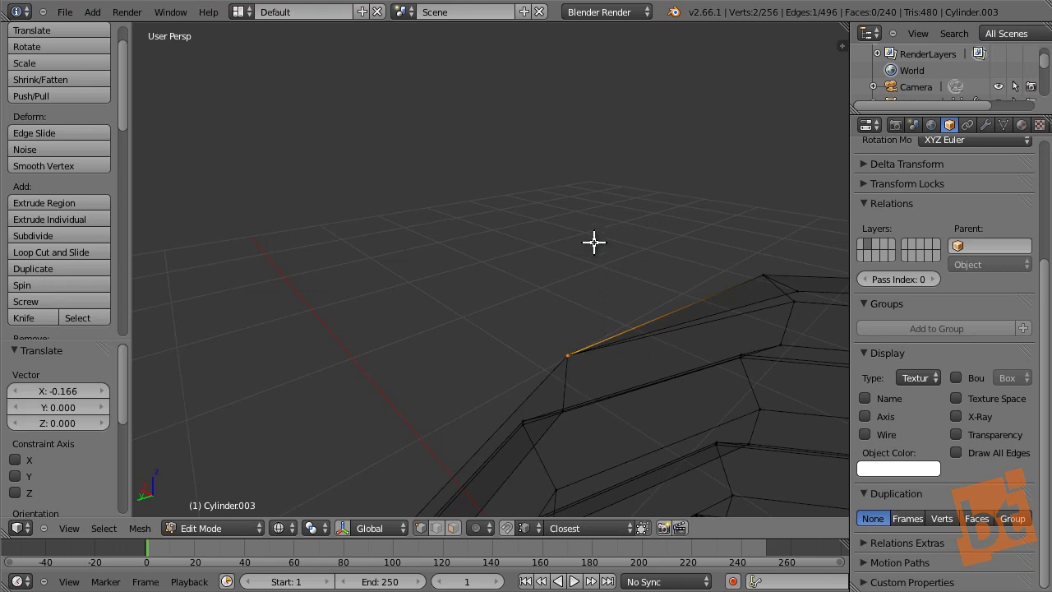
{"action": "key", "text": "w"}
{"action": "left_click", "coordinate": [624, 296], "text": "ctrl"}
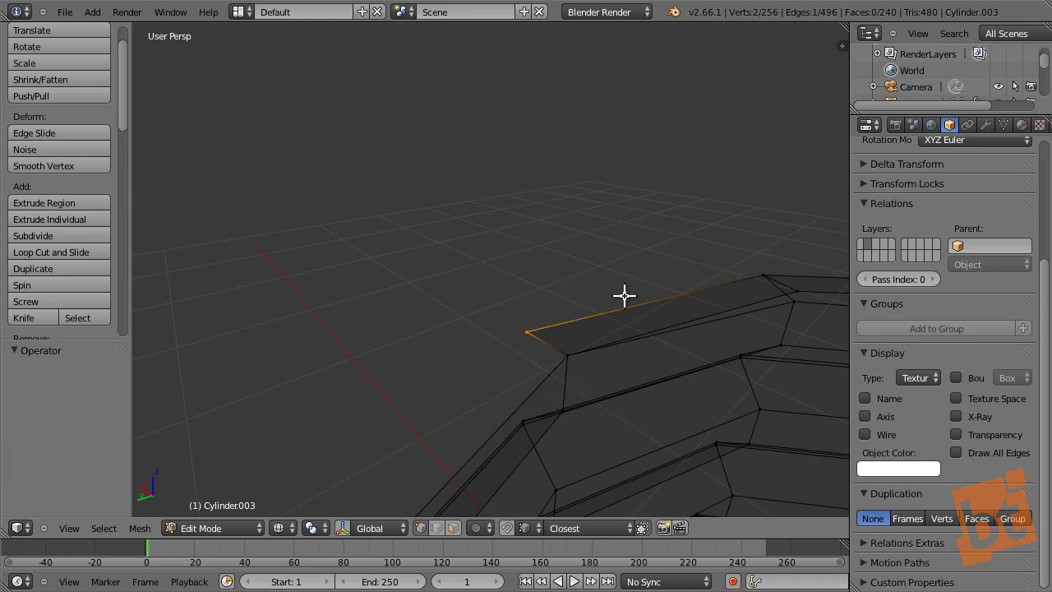
- Enable AutoMerge Editing and snap the two outer end vertices onto the adjacent inner vertex to merge them
{"action": "left_click", "coordinate": [138, 529]}
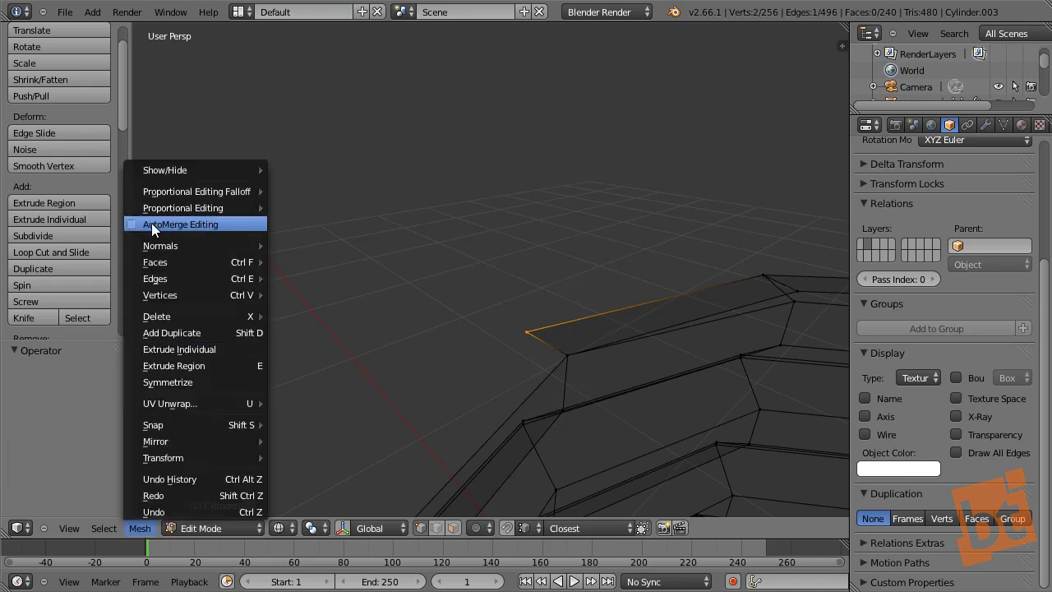
{"action": "left_click", "coordinate": [233, 222]}
{"action": "left_click", "coordinate": [138, 528]}
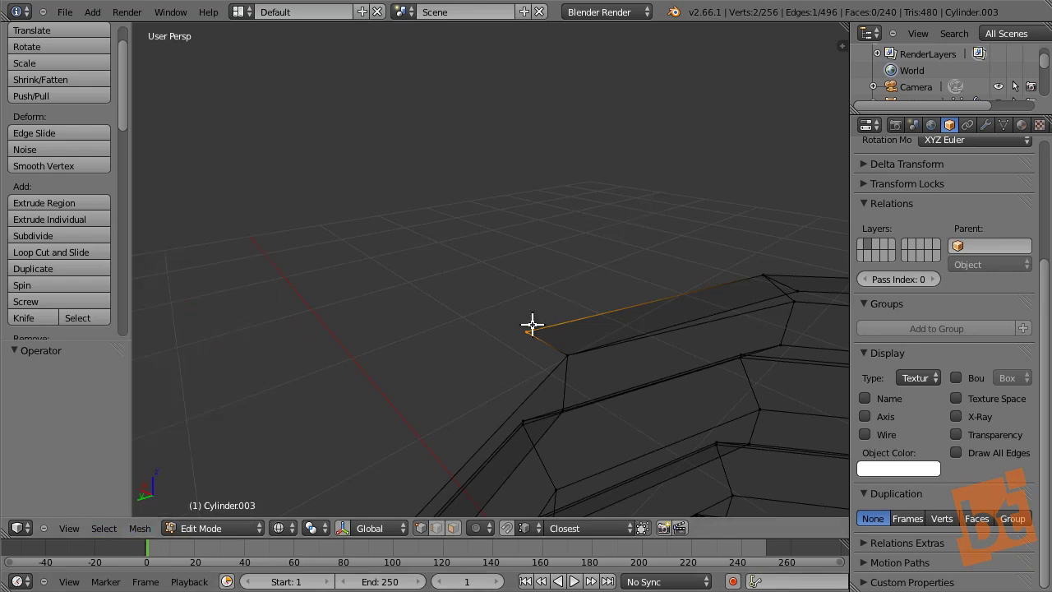
{"action": "key", "text": "g"}
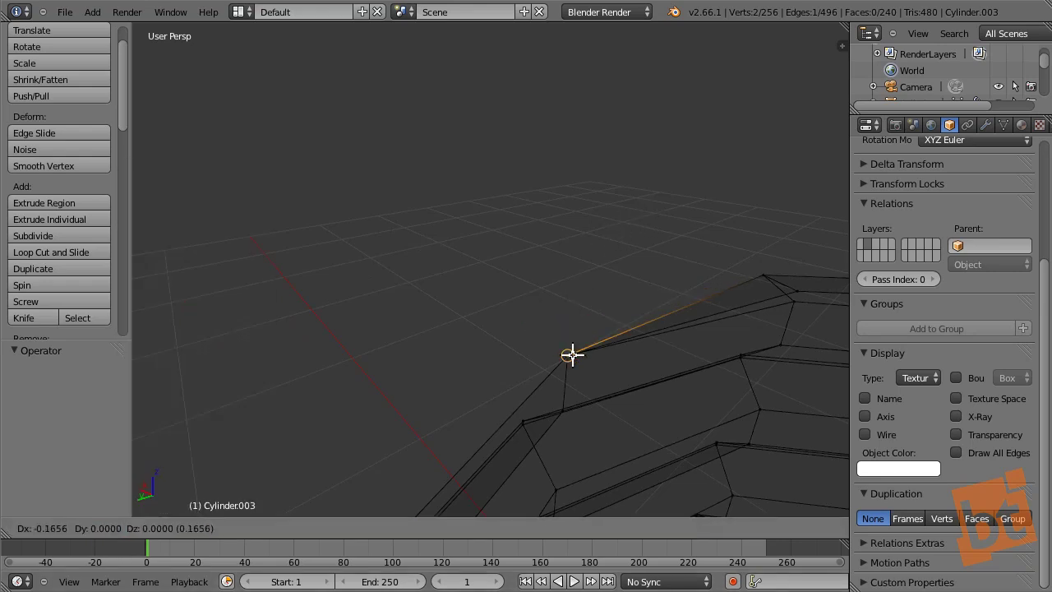
{"action": "left_click", "coordinate": [573, 354]}
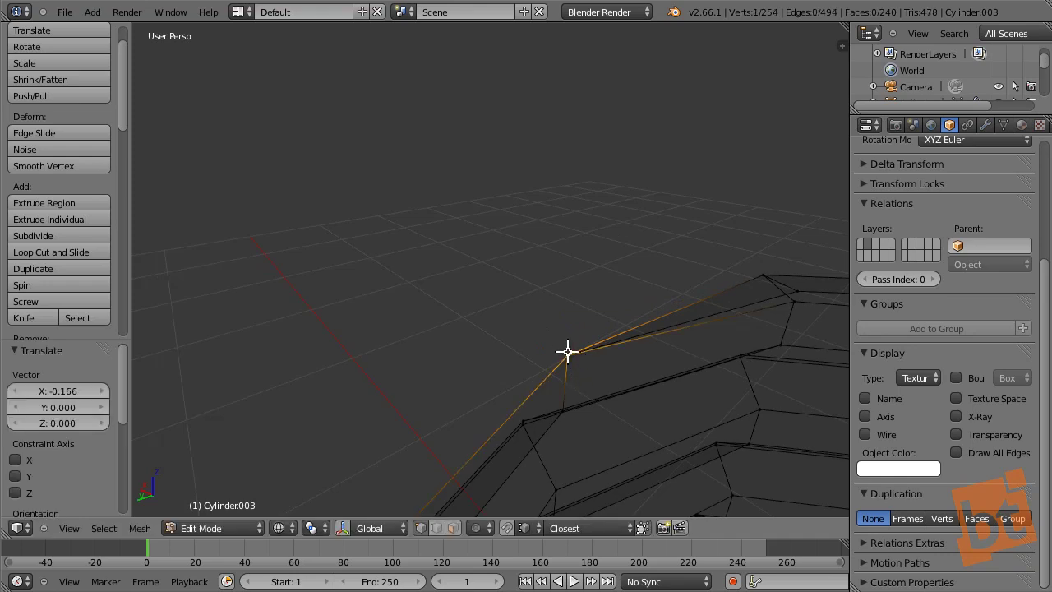
- Lasso-select the second pair of outer top-rim vertices and merge them by snapping onto their neighbouring inner vertex
{"action": "middle_click_drag", "start_coordinate": [573, 364], "coordinate": [551, 359]}
{"action": "right_click", "coordinate": [521, 303]}
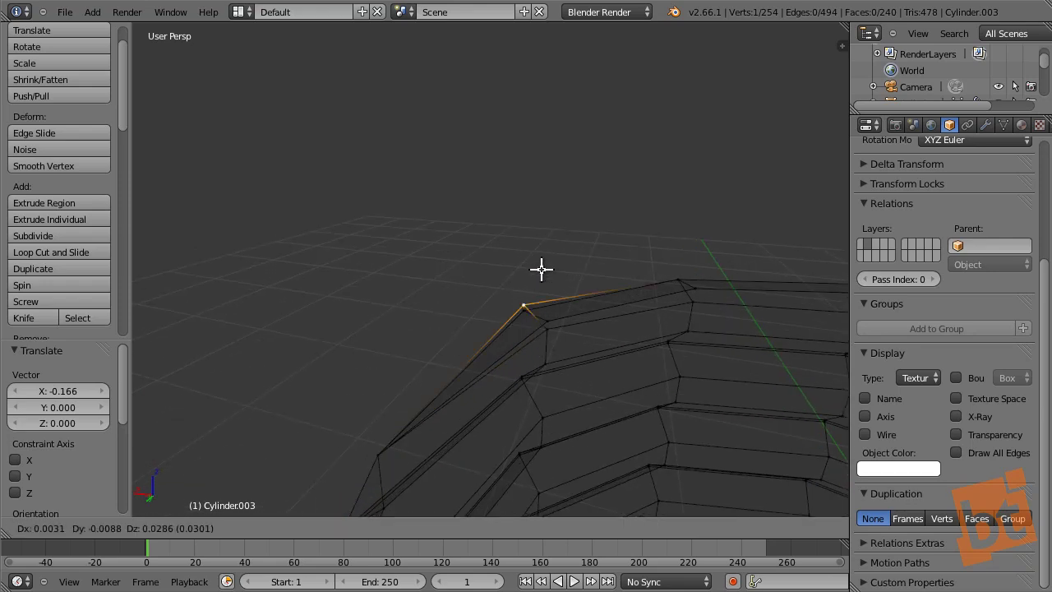
{"action": "key", "text": "a"}
{"action": "mouse_move", "coordinate": [528, 290]}
{"action": "left_mouse_down", "text": "ctrl"}
{"action": "mouse_move", "coordinate": [512, 315]}
{"action": "mouse_move", "coordinate": [549, 321]}
{"action": "left_mouse_up", "text": "ctrl"}
{"action": "middle_click_drag", "start_coordinate": [549, 335], "coordinate": [527, 304]}
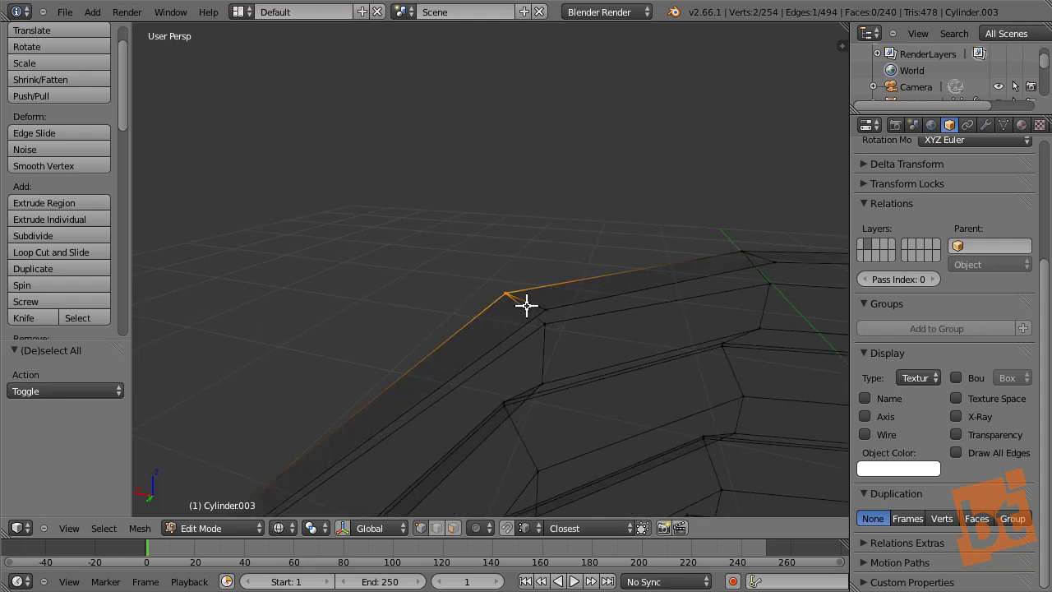
{"action": "key", "text": "g"}
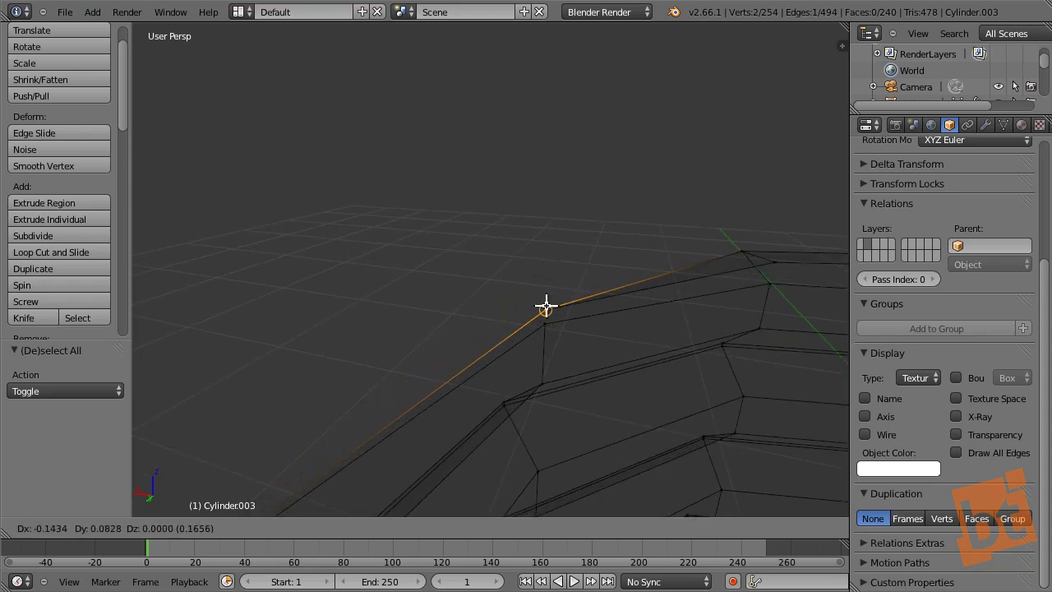
{"action": "left_click", "coordinate": [546, 307]}
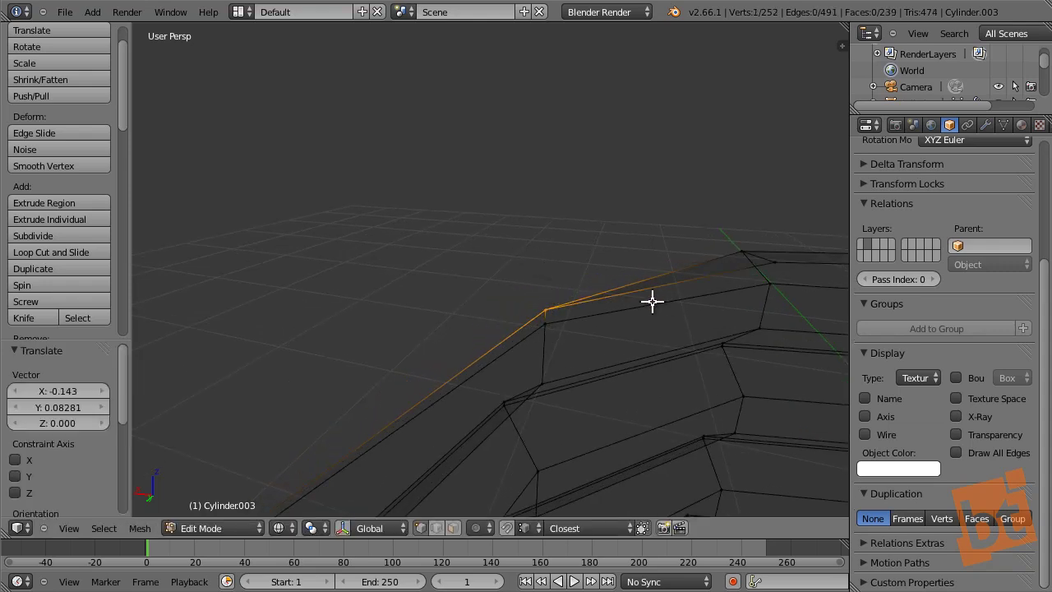
- Select the third pair of outer rim vertices along the flattened top and snap them inward to merge with the inner vertex
{"action": "middle_click_drag", "start_coordinate": [652, 302], "coordinate": [603, 392]}
{"action": "key", "text": "a"}
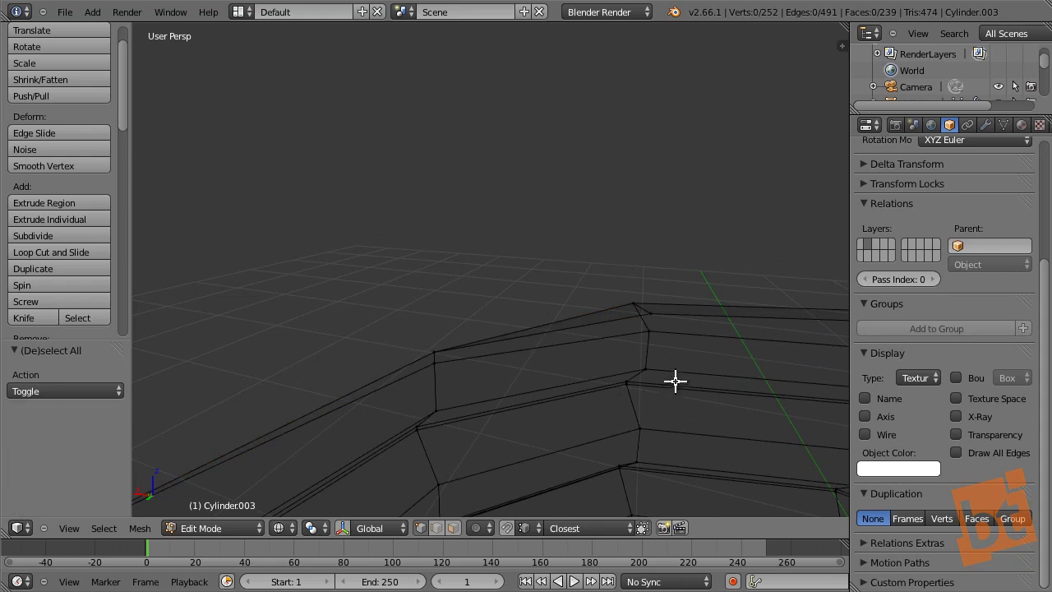
{"action": "mouse_move", "coordinate": [674, 381]}
{"action": "middle_mouse_down"}
{"action": "mouse_move", "coordinate": [685, 319]}
{"action": "mouse_move", "coordinate": [690, 381]}
{"action": "middle_mouse_up"}
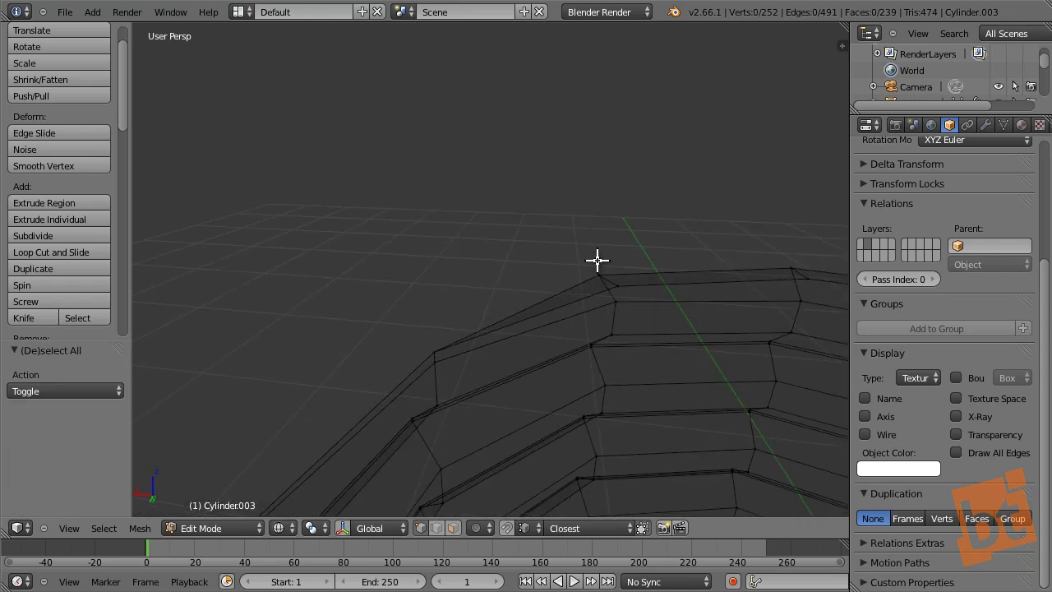
{"action": "left_click_drag", "start_coordinate": [608, 263], "coordinate": [608, 264], "text": "ctrl"}
{"action": "middle_click_drag", "start_coordinate": [608, 264], "coordinate": [609, 275]}
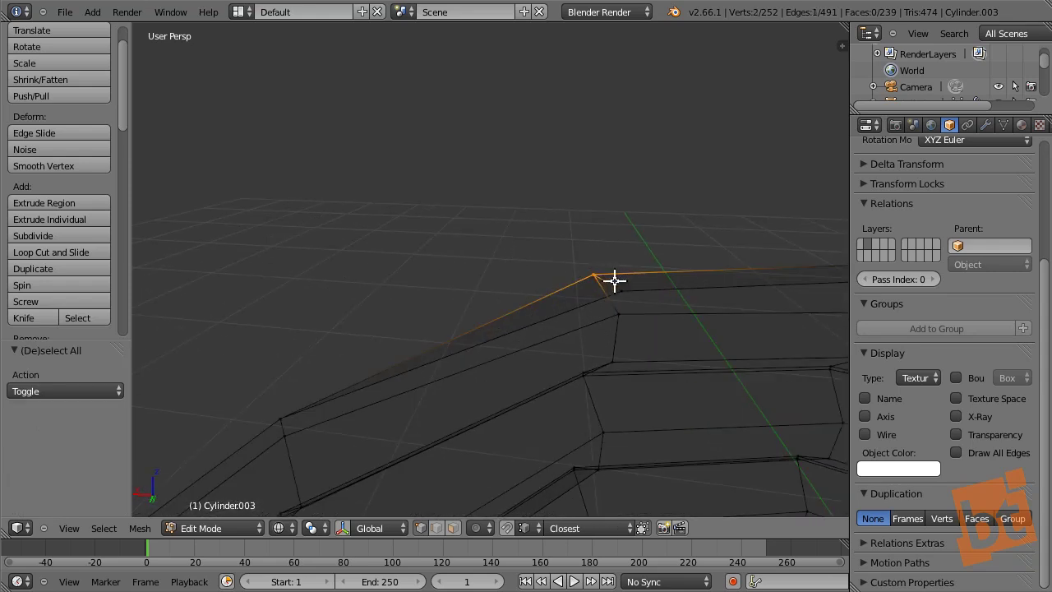
{"action": "key", "text": "x"}
{"action": "left_click", "coordinate": [633, 305]}
- Merge the fourth outer vertex pair of the top rim into its inner vertex with a snapped move of about 0.166 along Y
{"action": "middle_click_drag", "start_coordinate": [649, 319], "coordinate": [606, 246]}
{"action": "right_click", "coordinate": [673, 286]}
{"action": "key", "text": "KP_Decimal"}
{"action": "scroll", "coordinate": [695, 294], "scroll_direction": "down", "scroll_amount": 5}
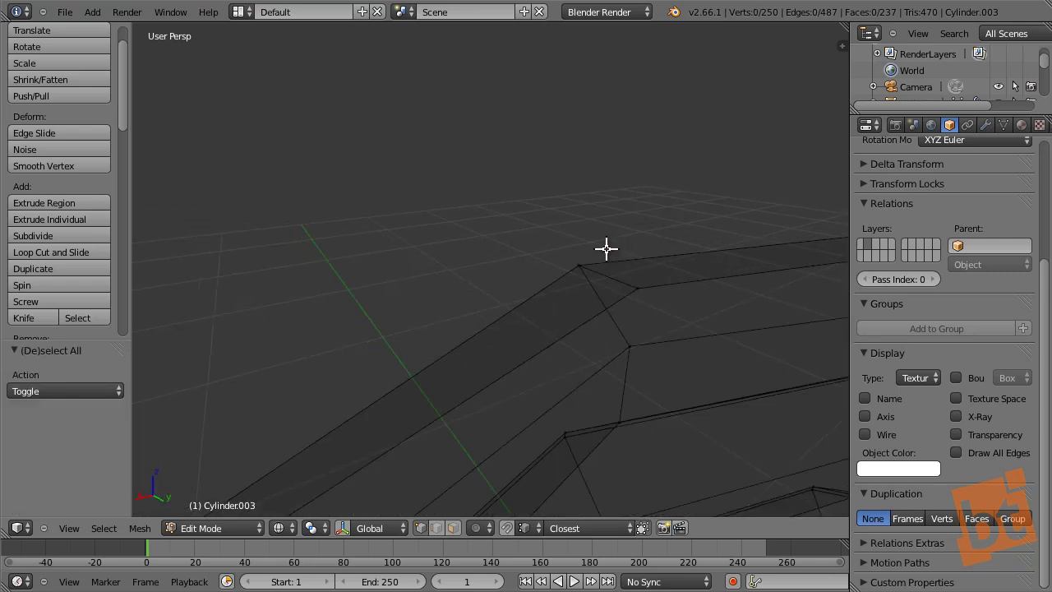
{"action": "right_click", "coordinate": [634, 247], "text": "shift"}
{"action": "key", "text": "g"}
{"action": "left_click", "coordinate": [633, 287]}
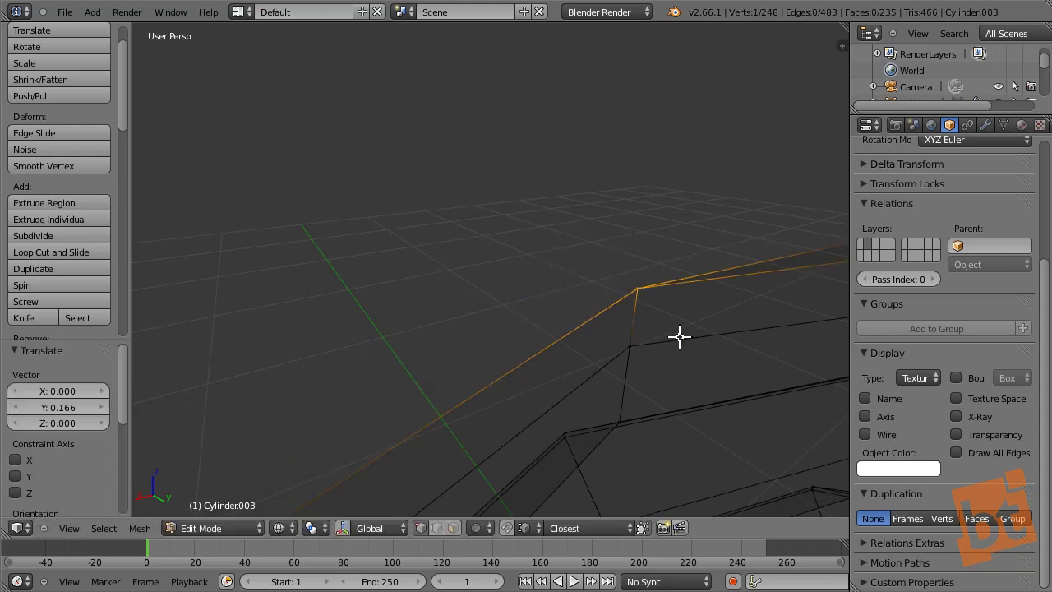
- Snap the fifth outer vertex pair of the top rim onto its inner neighbour so that they merge
{"action": "middle_click_drag", "start_coordinate": [679, 336], "coordinate": [684, 282]}
{"action": "key", "text": "a"}
{"action": "right_click", "coordinate": [649, 246]}
{"action": "key", "text": "g"}
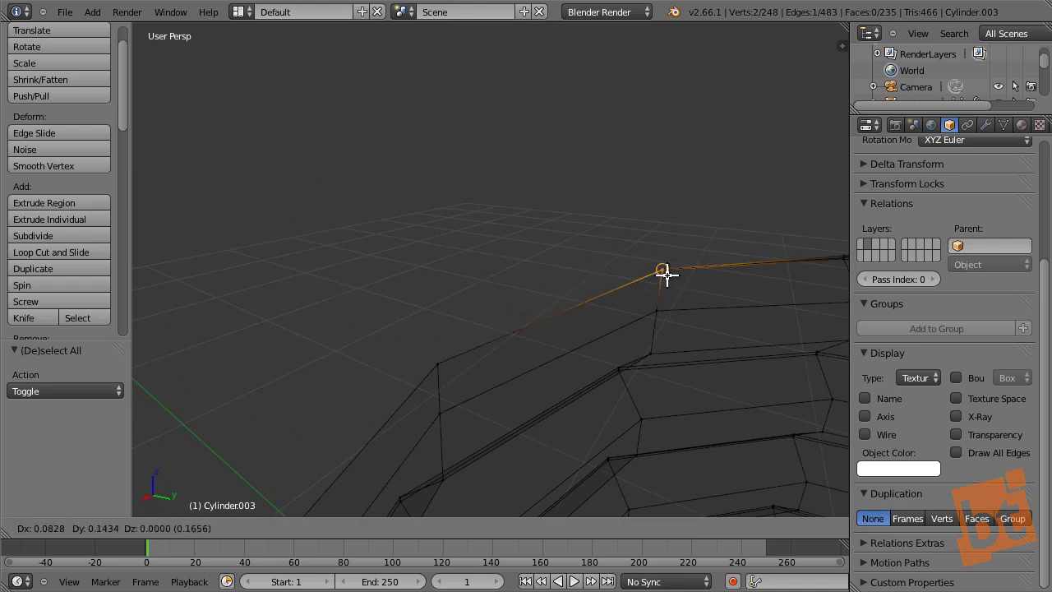
{"action": "left_click", "coordinate": [665, 274]}
- Deselect all vertices and bring the thread's top end into a close front orthographic view
{"action": "key", "text": "a"}
{"action": "middle_click_drag", "start_coordinate": [718, 336], "coordinate": [665, 312]}
{"action": "key", "text": "KP_1"}
{"action": "scroll", "coordinate": [526, 315], "scroll_direction": "up", "scroll_amount": 4}
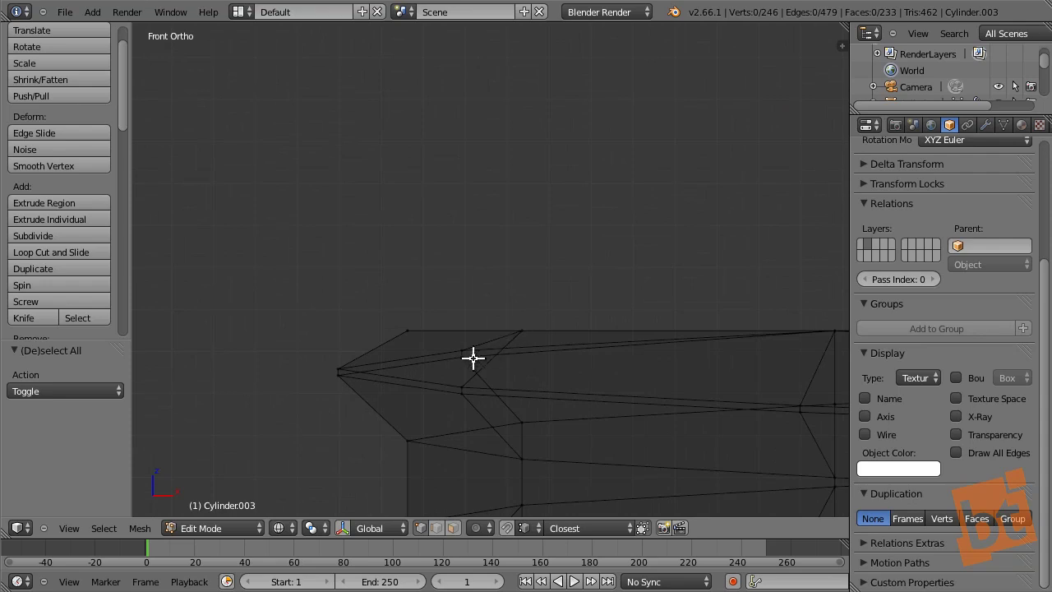
- Return to solid shading, select the whole thread mesh and remove its doubled vertices
{"action": "middle_click_drag", "start_coordinate": [544, 355], "coordinate": [387, 317], "text": "shift"}
{"action": "scroll", "coordinate": [370, 312], "scroll_direction": "down", "scroll_amount": 3}
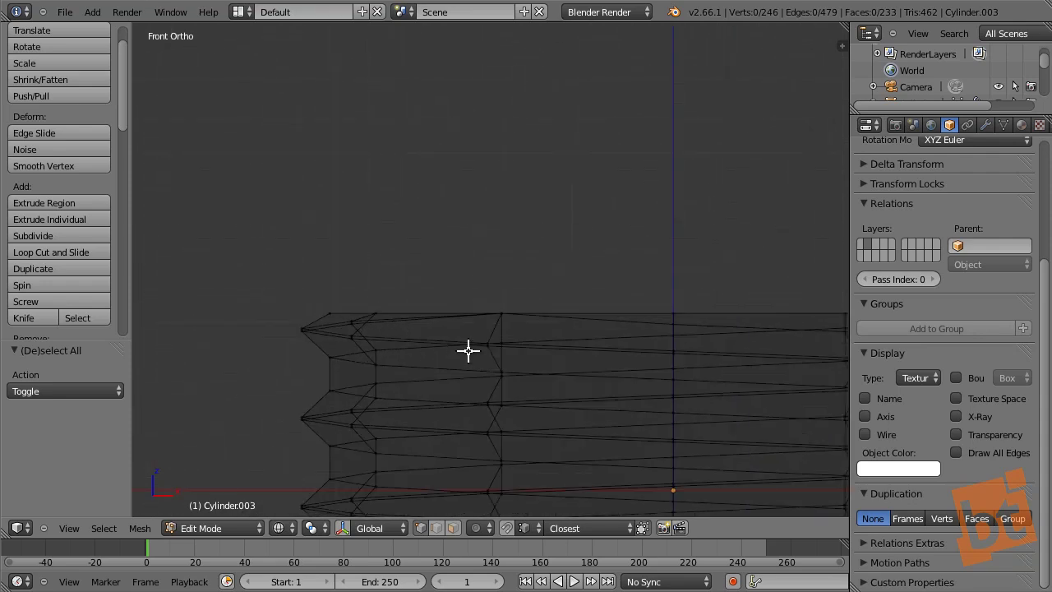
{"action": "scroll", "coordinate": [468, 350], "scroll_direction": "down", "scroll_amount": 5}
{"action": "scroll", "coordinate": [460, 352], "scroll_direction": "up", "scroll_amount": 7}
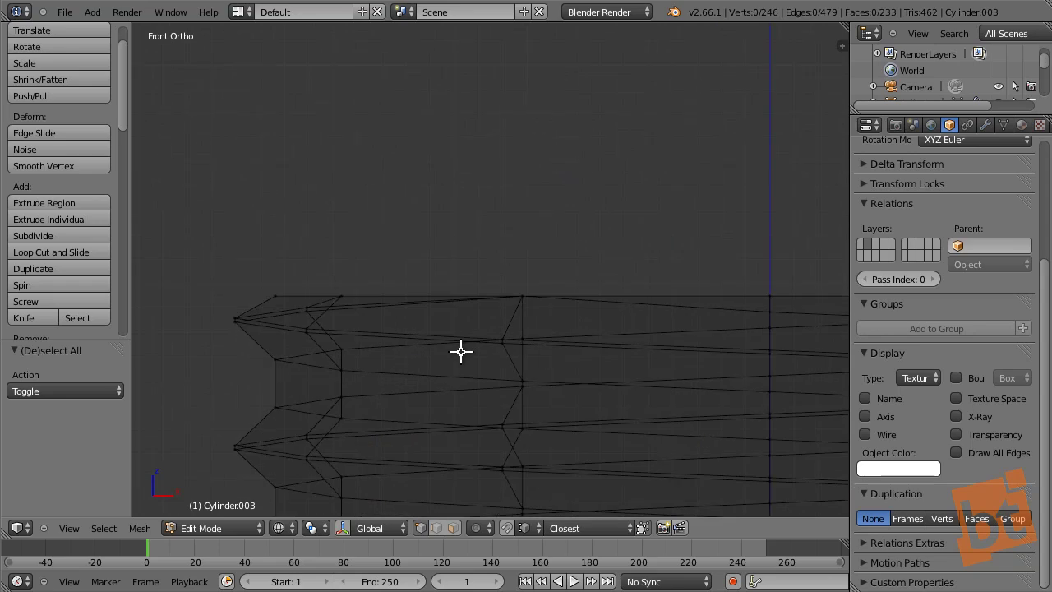
{"action": "mouse_move", "coordinate": [628, 355]}
{"action": "middle_mouse_down", "text": "shift"}
{"action": "mouse_move", "coordinate": [461, 362]}
{"action": "mouse_move", "coordinate": [189, 334]}
{"action": "mouse_move", "coordinate": [547, 301]}
{"action": "mouse_move", "coordinate": [416, 350]}
{"action": "middle_mouse_up", "text": "shift"}
{"action": "key", "text": "z"}
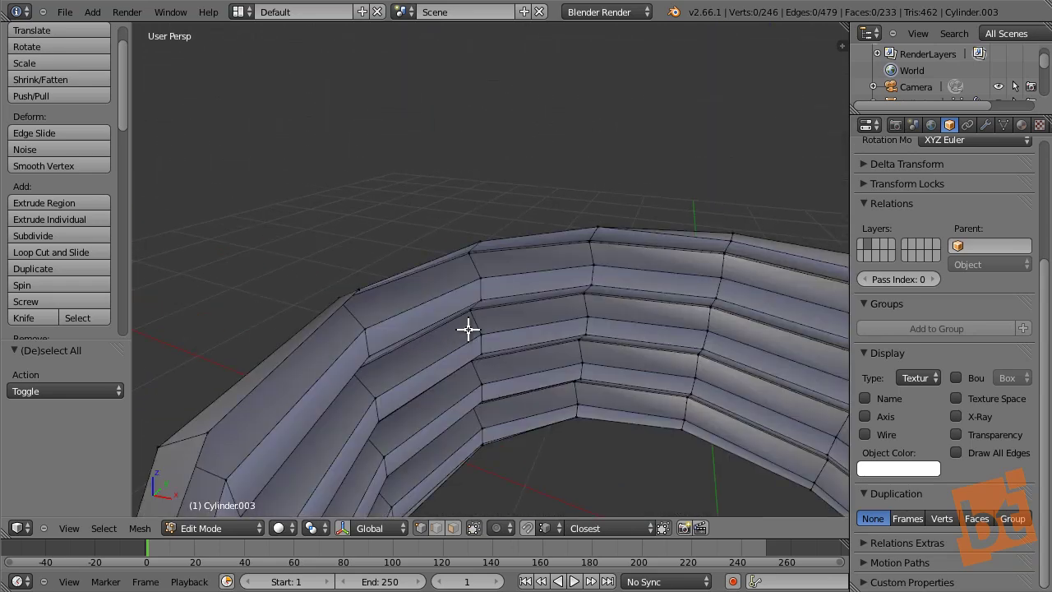
{"action": "middle_click_drag", "start_coordinate": [467, 329], "coordinate": [602, 269]}
{"action": "key", "text": "a"}
{"action": "key", "text": "w"}
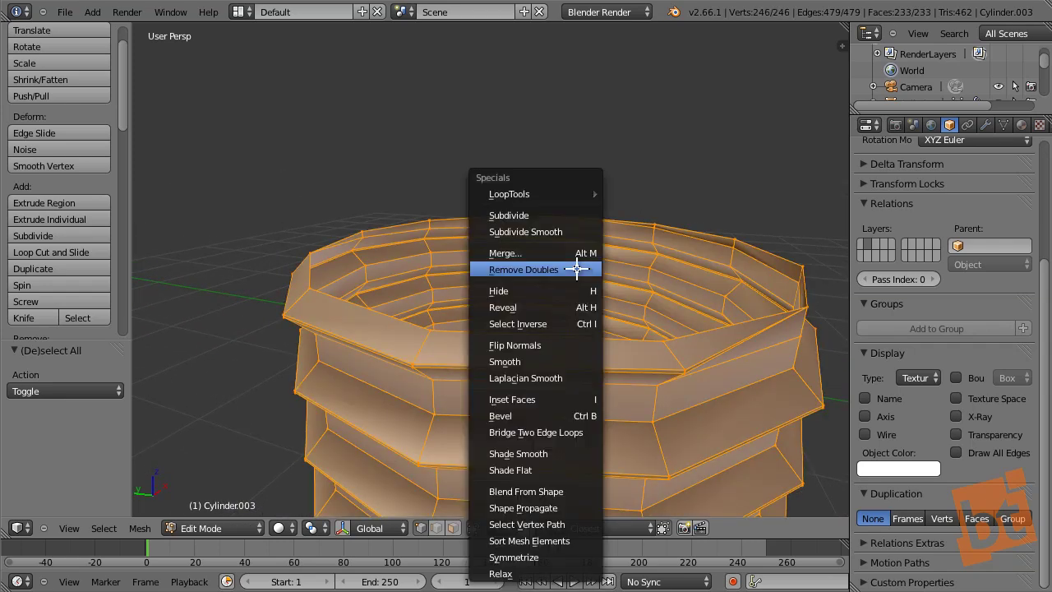
{"action": "left_click", "coordinate": [577, 268]}
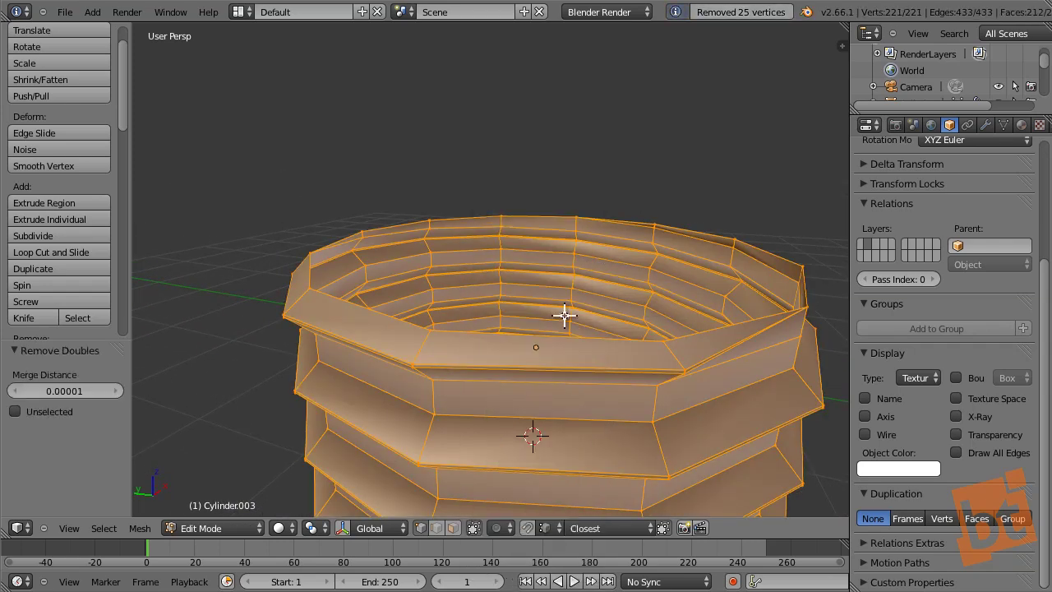
- Deselect the mesh and examine the outer vertices and edges of the thread's bottom rim from the side and from below
{"action": "middle_click_drag", "start_coordinate": [594, 293], "coordinate": [567, 265]}
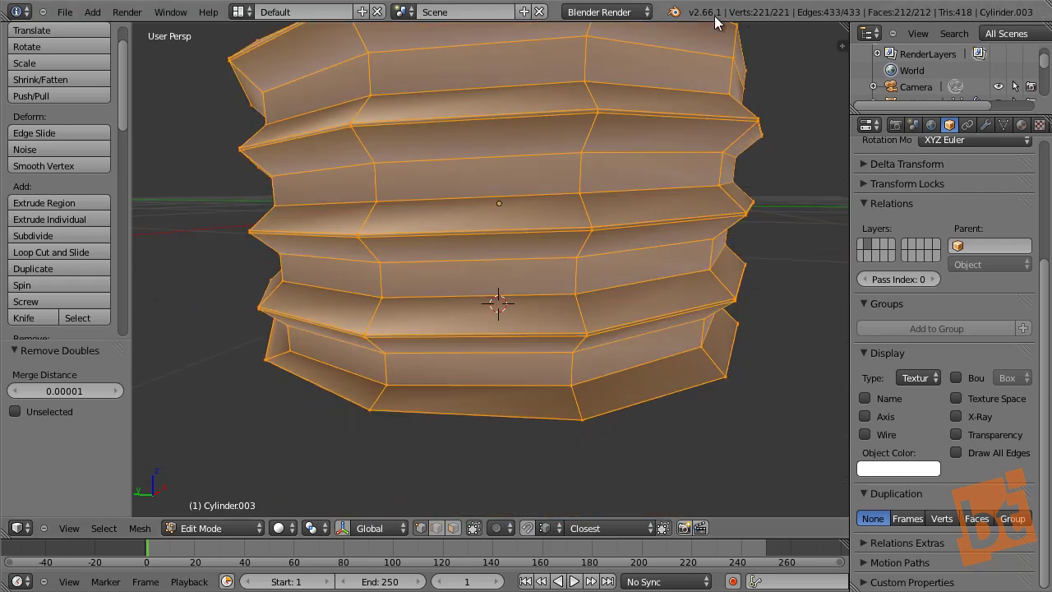
{"action": "key", "text": "a"}
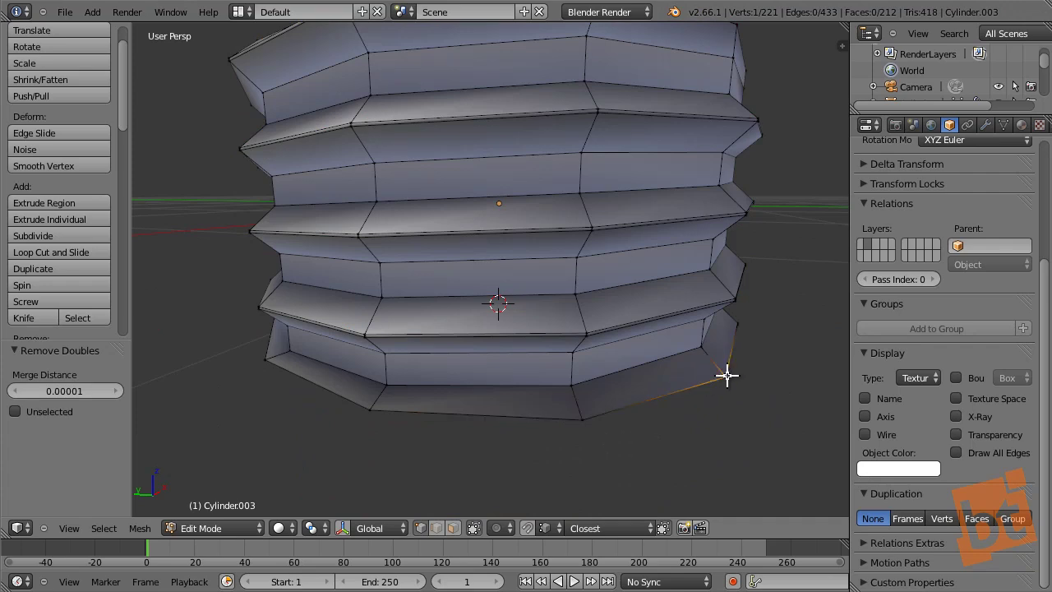
{"action": "right_click", "coordinate": [738, 327]}
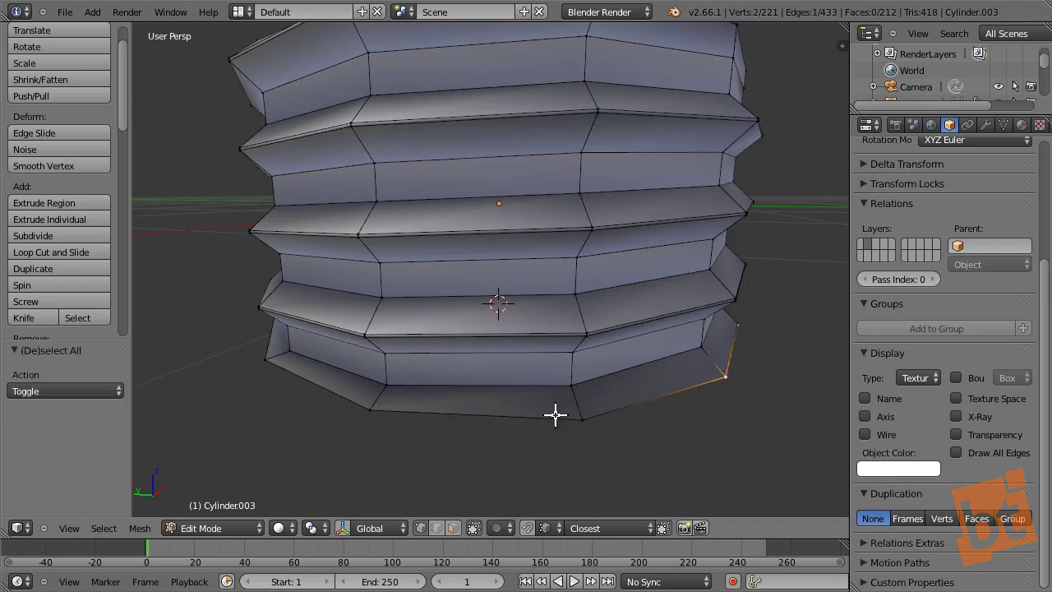
{"action": "right_click", "coordinate": [584, 416], "text": "shift"}
{"action": "key", "text": "a"}
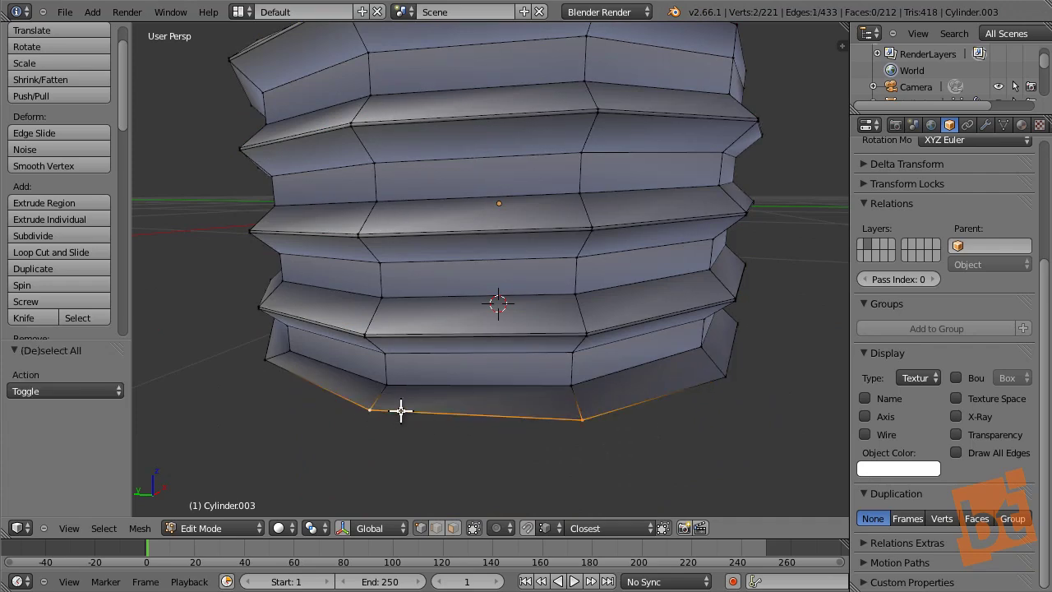
{"action": "key", "text": "a"}
{"action": "middle_click_drag", "start_coordinate": [488, 197], "coordinate": [530, 255]}
{"action": "middle_click_drag", "start_coordinate": [582, 382], "coordinate": [401, 216]}
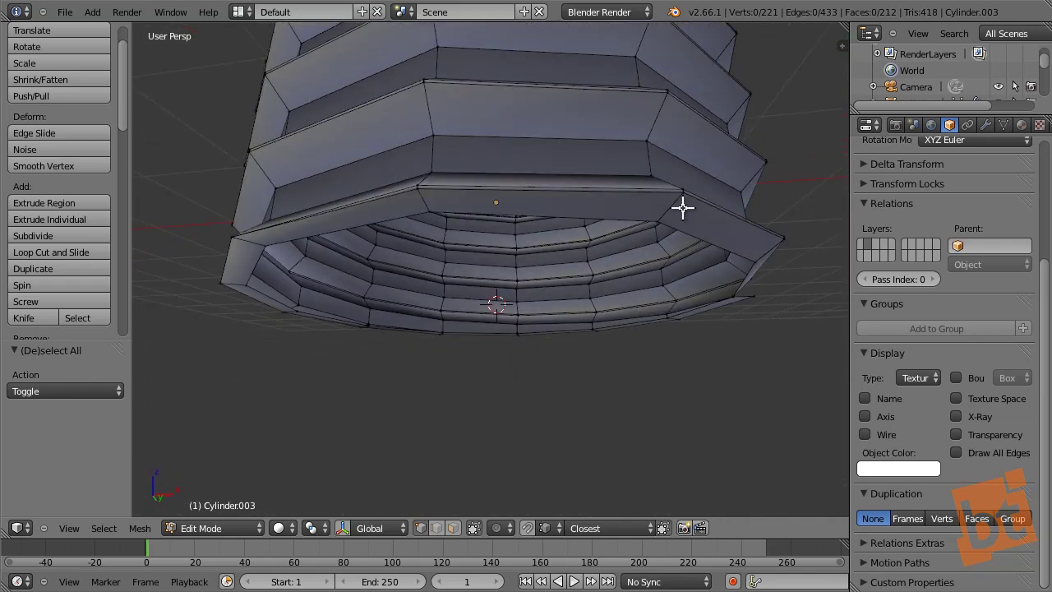
{"action": "middle_click_drag", "start_coordinate": [682, 207], "coordinate": [686, 235]}
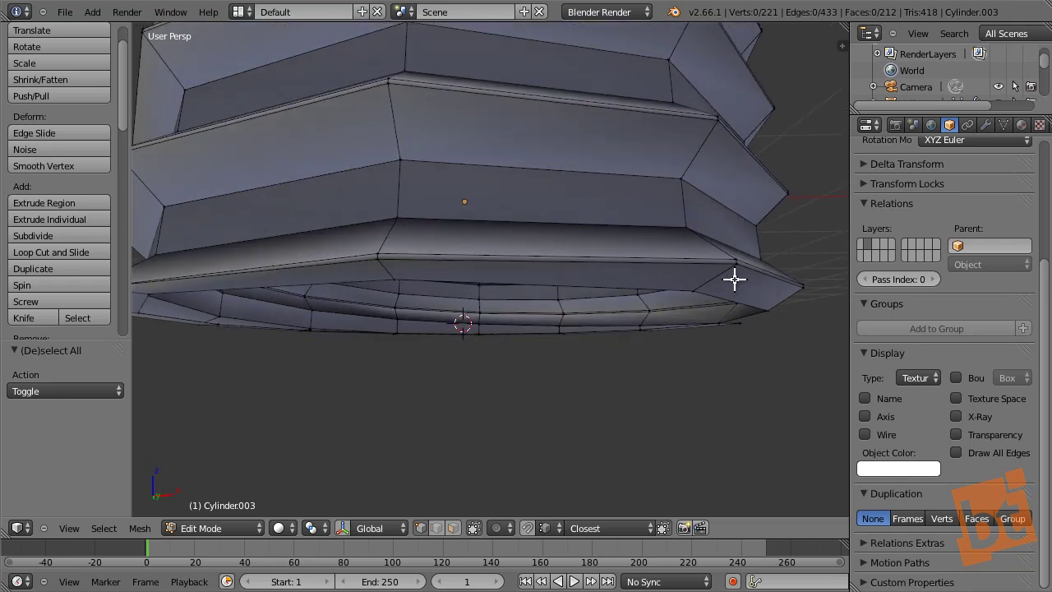
{"action": "middle_click_drag", "start_coordinate": [686, 302], "coordinate": [719, 215]}
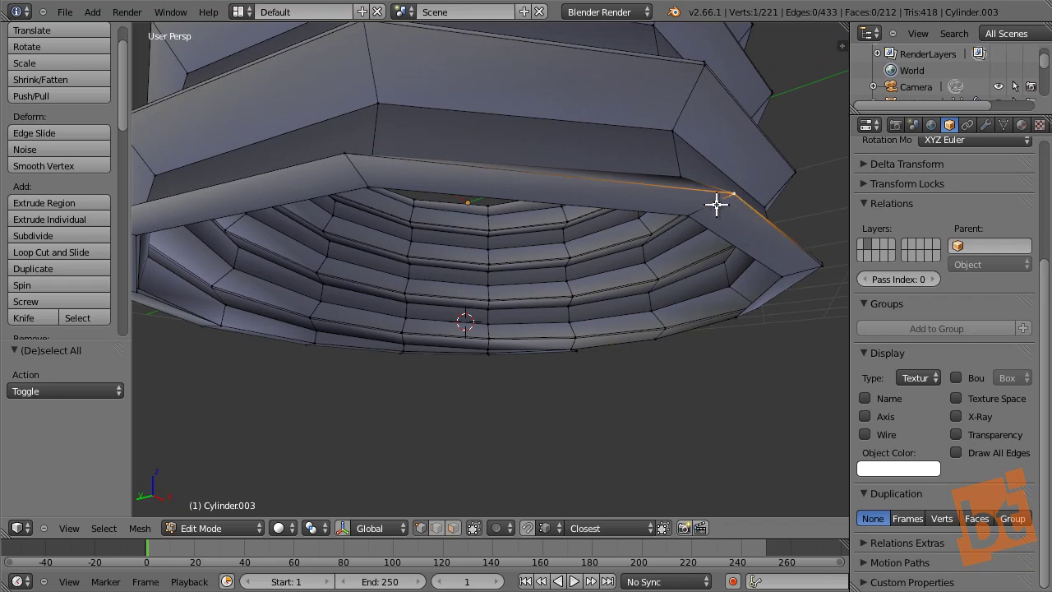
- Snap the bottom rim's first outer vertex onto its inner neighbour, about 0.083 along X and 0.143 along Y, merging them
{"action": "middle_click_drag", "start_coordinate": [780, 228], "coordinate": [361, 352]}
{"action": "key", "text": "g"}
{"action": "left_click", "coordinate": [699, 217]}
- Switch to wireframe and merge the bottom rim's second outer vertex inward with a snapped move of about 0.143 along X and 0.083 along Y
{"action": "key", "text": "z"}
{"action": "middle_click_drag", "start_coordinate": [671, 290], "coordinate": [464, 332], "text": "shift"}
{"action": "scroll", "coordinate": [507, 308], "scroll_direction": "up", "scroll_amount": 5}
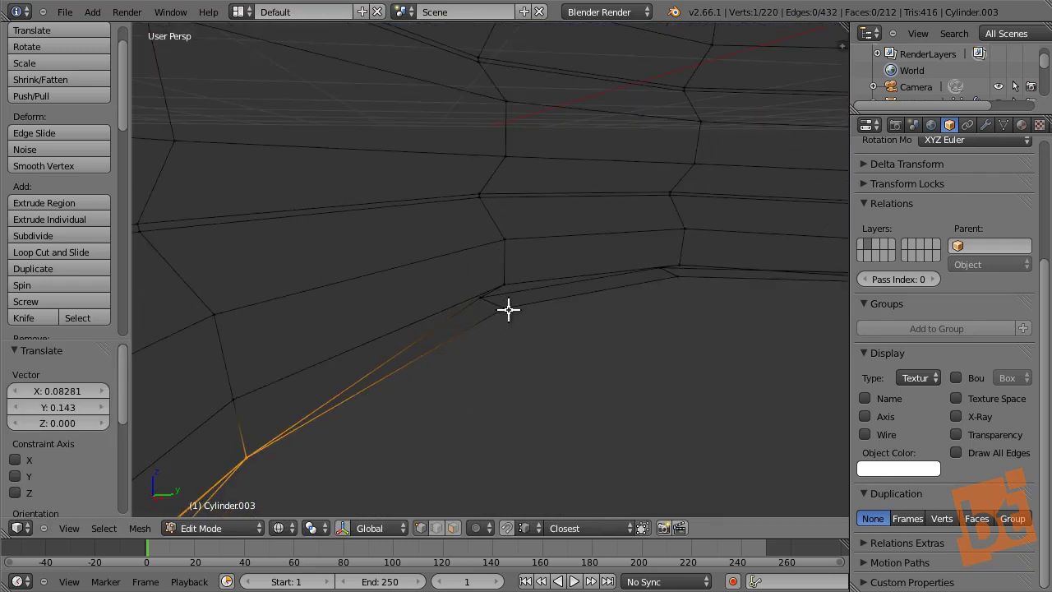
{"action": "middle_click_drag", "start_coordinate": [649, 342], "coordinate": [424, 288]}
{"action": "key", "text": "g"}
{"action": "left_click", "coordinate": [720, 272]}
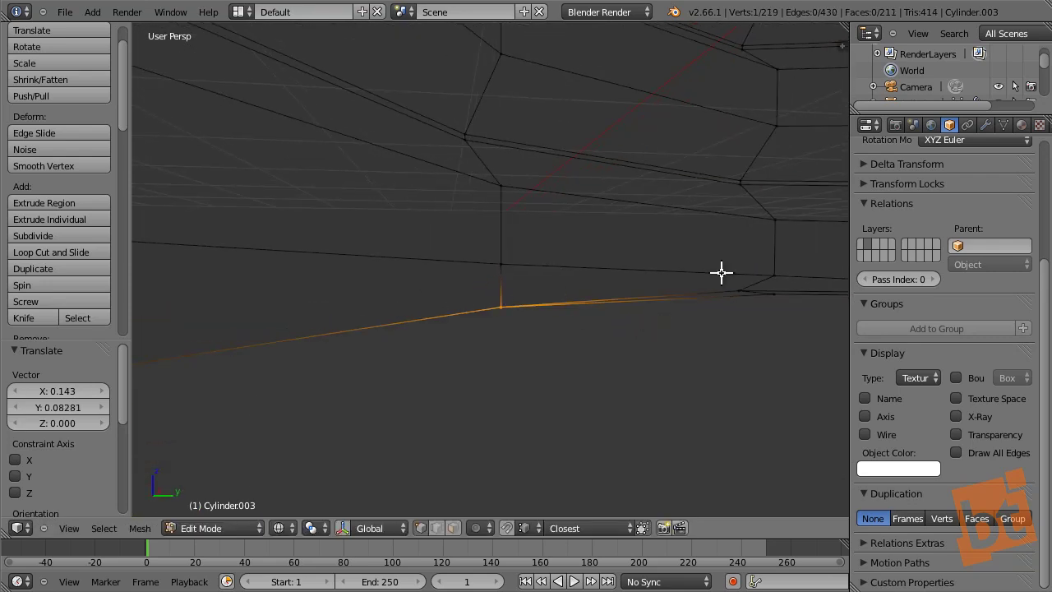
- Snap the third and fourth outer vertices of the bottom rim onto their inner neighbours so that each pair merges
{"action": "middle_click_drag", "start_coordinate": [721, 272], "coordinate": [451, 303]}
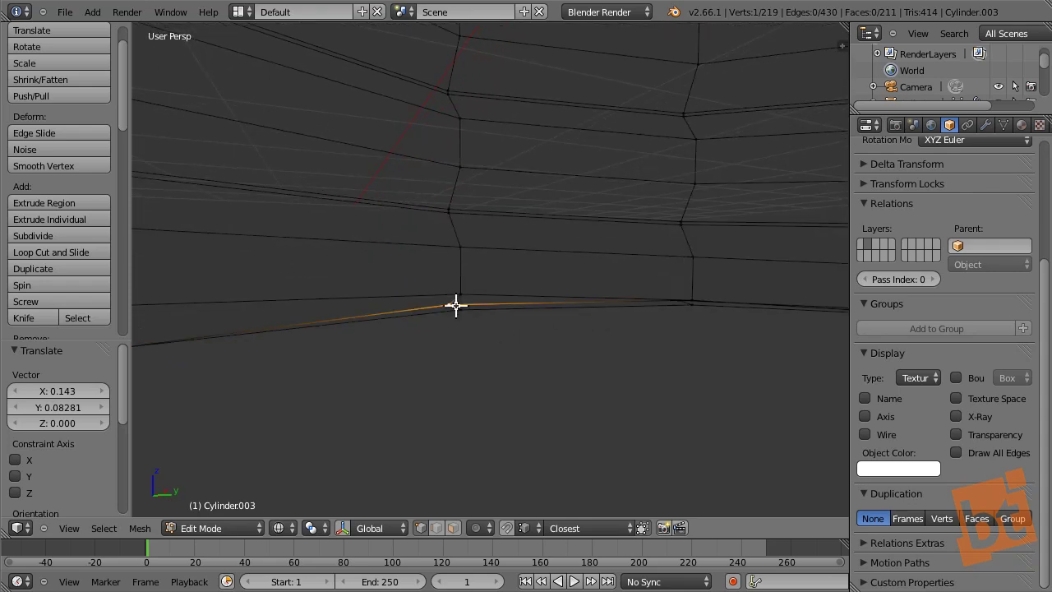
{"action": "key", "text": "g"}
{"action": "left_click", "coordinate": [467, 310]}
{"action": "middle_click_drag", "start_coordinate": [706, 320], "coordinate": [630, 297]}
{"action": "key", "text": "g"}
{"action": "left_click", "coordinate": [648, 299]}
- Merge the bottom rim's fifth and sixth outer vertices into their inner ones, moving the sixth about -0.166 along Y
{"action": "key", "text": "g"}
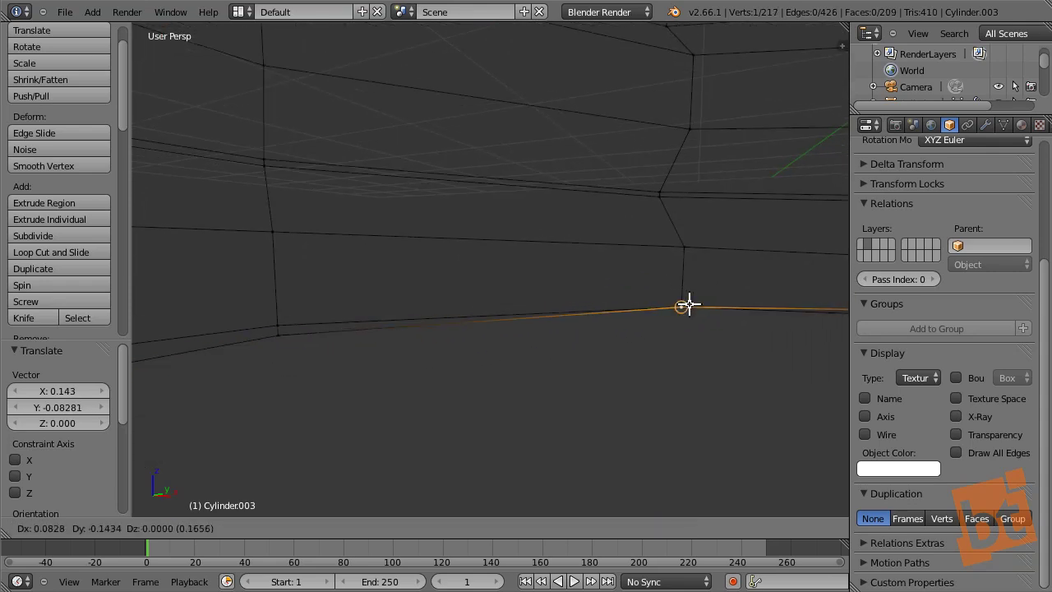
{"action": "left_click", "coordinate": [656, 309]}
{"action": "middle_click_drag", "start_coordinate": [703, 320], "coordinate": [479, 291]}
{"action": "key", "text": "g"}
{"action": "left_click", "coordinate": [694, 284]}
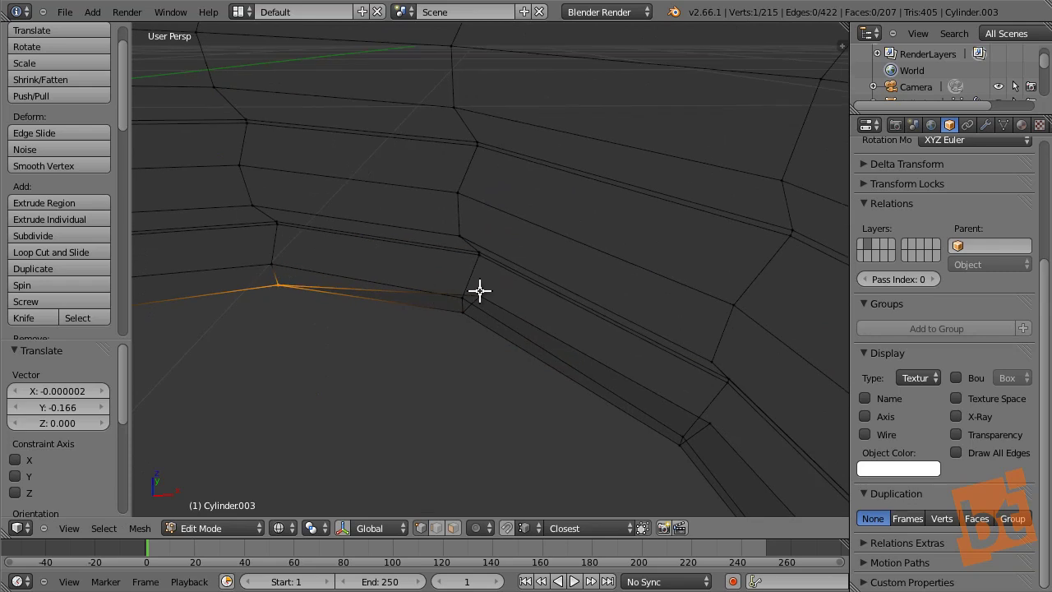
- Snap the seventh and eighth outer vertices of the bottom rim inward to merge with the adjacent inner vertices
{"action": "key", "text": "g"}
{"action": "left_click", "coordinate": [475, 313]}
{"action": "middle_click_drag", "start_coordinate": [572, 354], "coordinate": [512, 246]}
{"action": "right_click", "coordinate": [632, 326]}
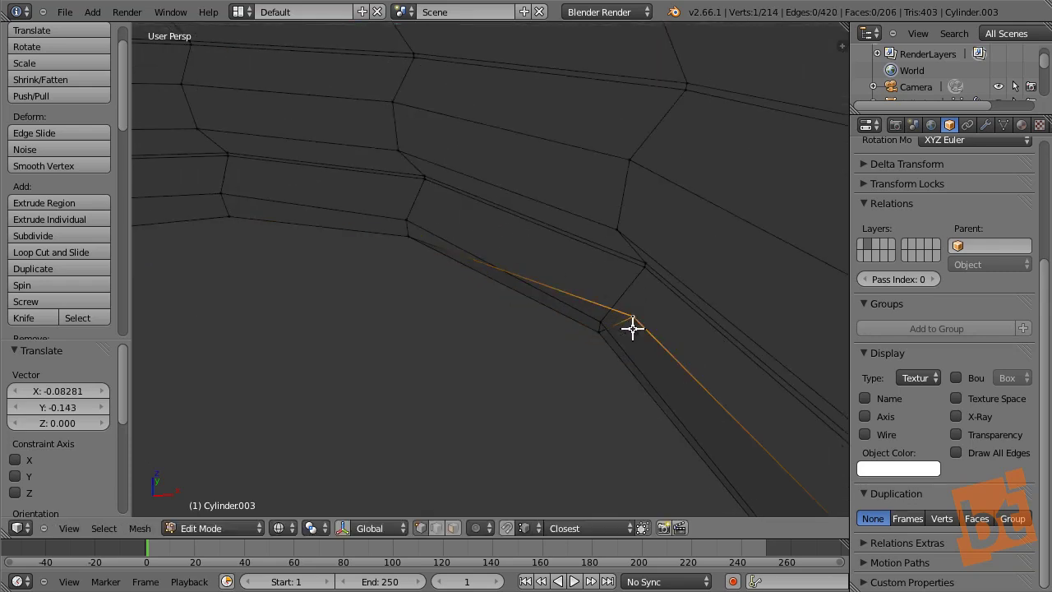
{"action": "key", "text": "g"}
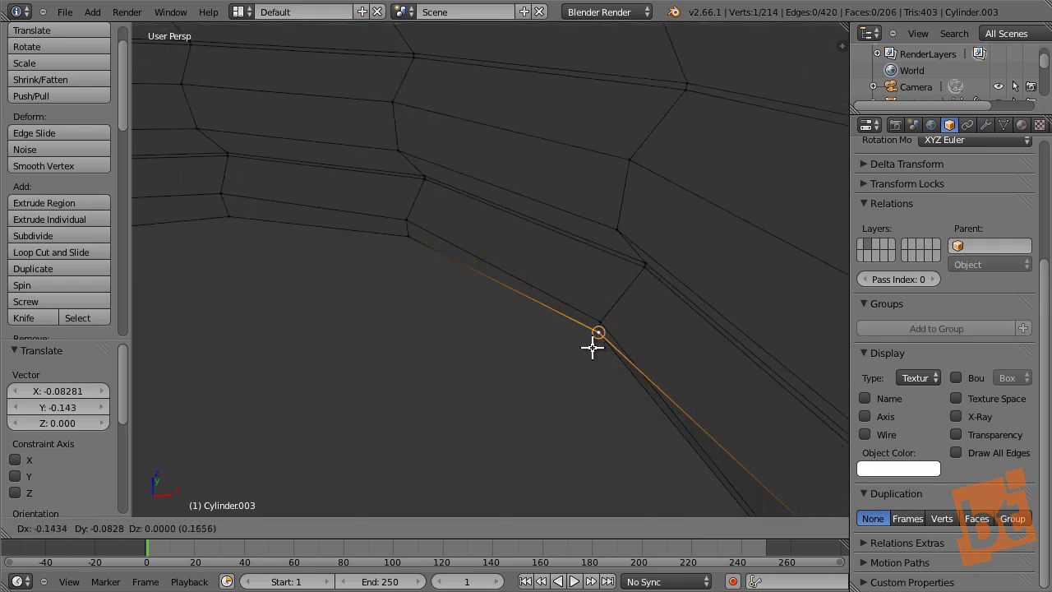
{"action": "left_click", "coordinate": [594, 347]}
- Merge the last outer vertex of the bottom rim into its inner neighbour and deselect everything
{"action": "middle_click_drag", "start_coordinate": [481, 399], "coordinate": [587, 324]}
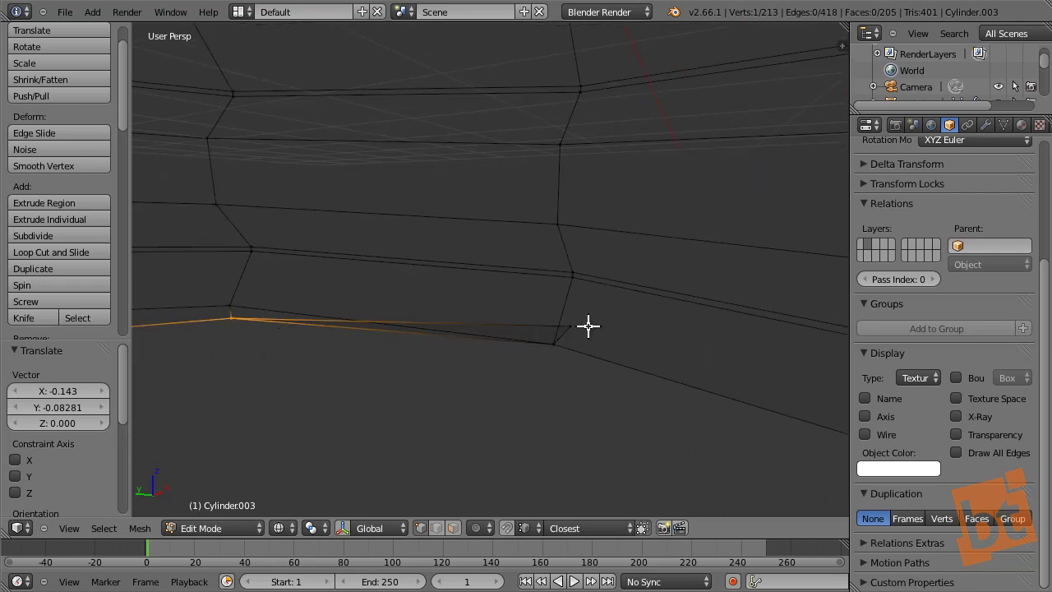
{"action": "key", "text": "g"}
{"action": "left_click", "coordinate": [555, 352]}
{"action": "key", "text": "a"}
{"action": "scroll", "coordinate": [403, 321], "scroll_direction": "down", "scroll_amount": 6}
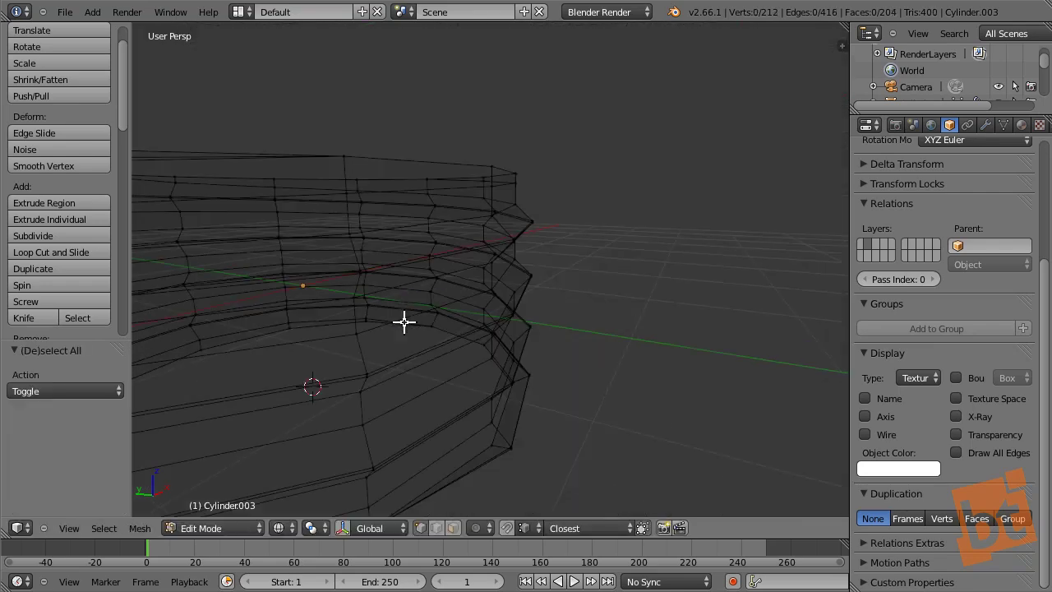
- Examine the whole thread in front orthographic view with all vertices selected, outline its core with a box selection, and deselect everything
{"action": "middle_click_drag", "start_coordinate": [441, 315], "coordinate": [599, 323], "text": "shift"}
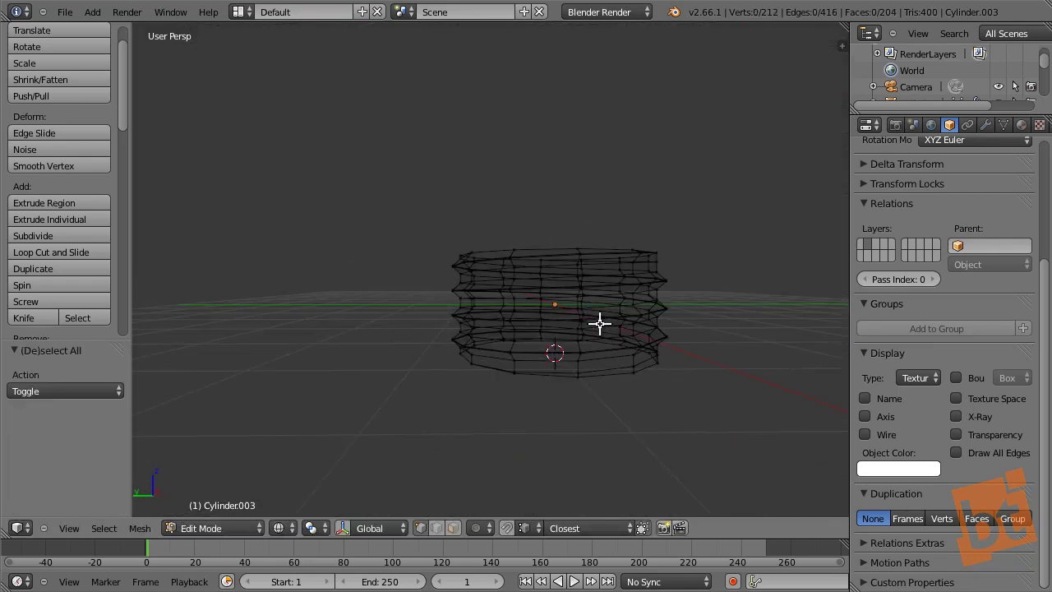
{"action": "key", "text": "KP_1"}
{"action": "scroll", "coordinate": [427, 288], "scroll_direction": "up", "scroll_amount": 5}
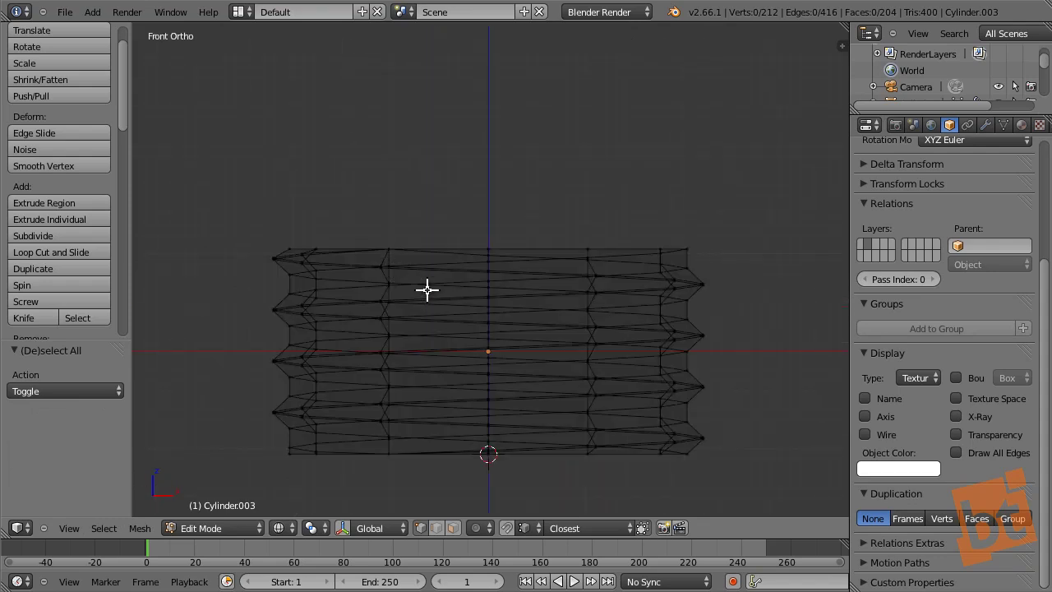
{"action": "scroll", "coordinate": [464, 271], "scroll_direction": "down", "scroll_amount": 2, "text": "shift"}
{"action": "key", "text": "a"}
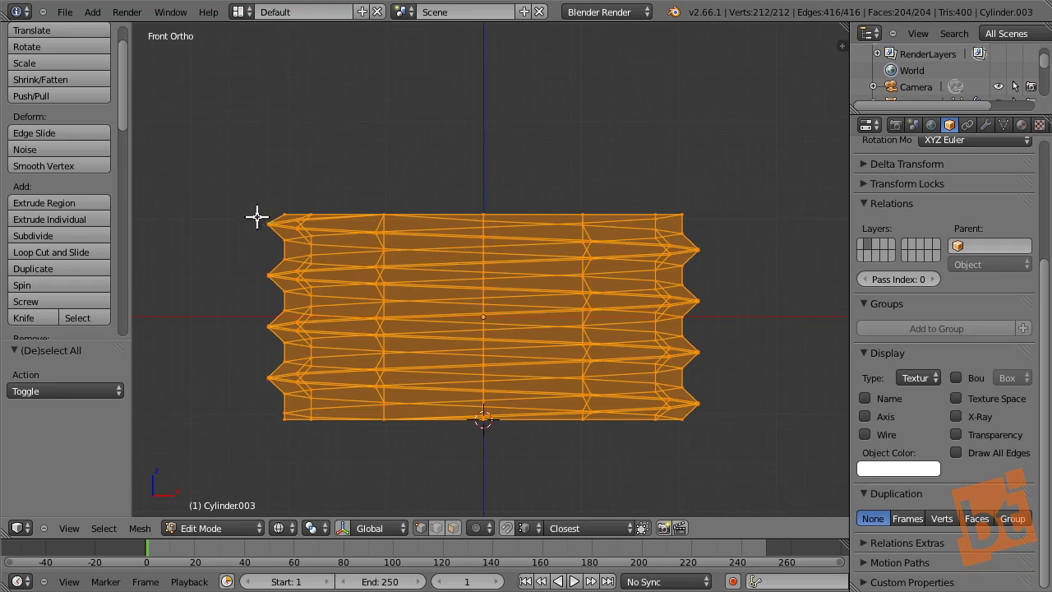
{"action": "scroll", "coordinate": [282, 216], "scroll_direction": "up", "scroll_amount": 6}
{"action": "scroll", "coordinate": [283, 216], "scroll_direction": "down", "scroll_amount": 5}
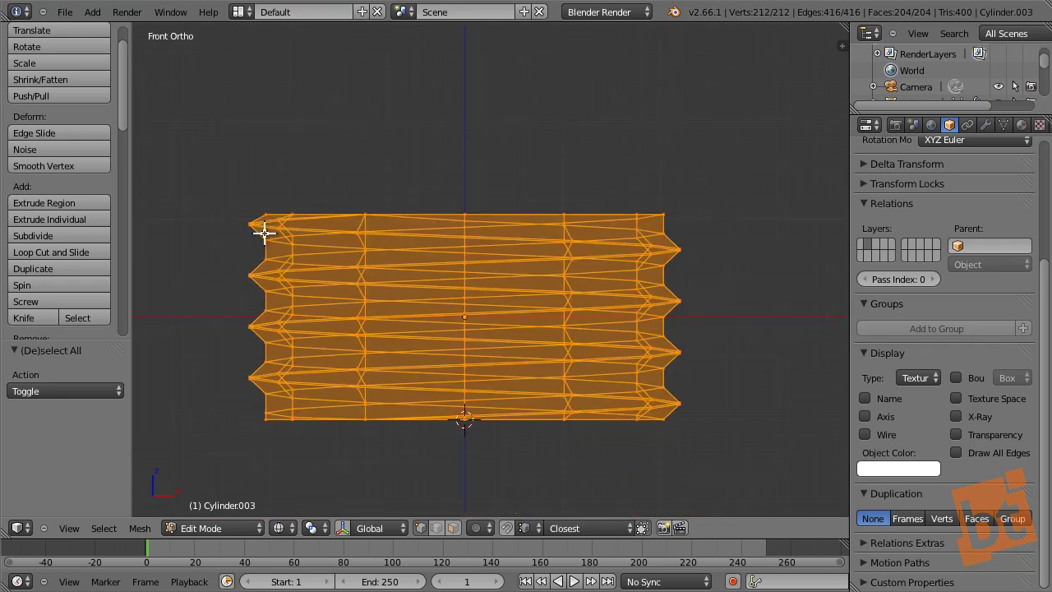
{"action": "scroll", "coordinate": [264, 229], "scroll_direction": "up", "scroll_amount": 1}
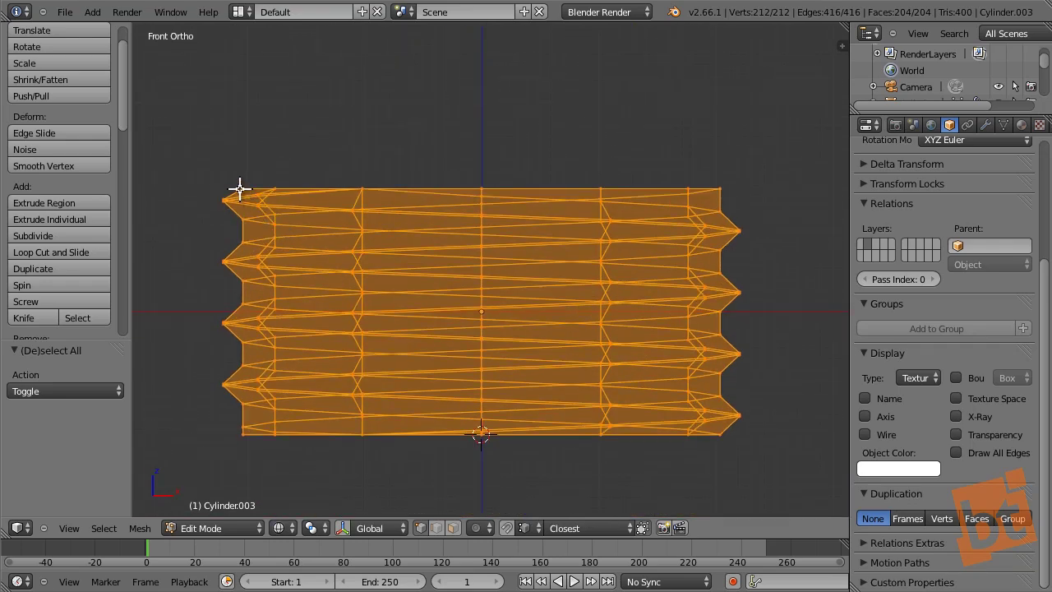
{"action": "key", "text": "b"}
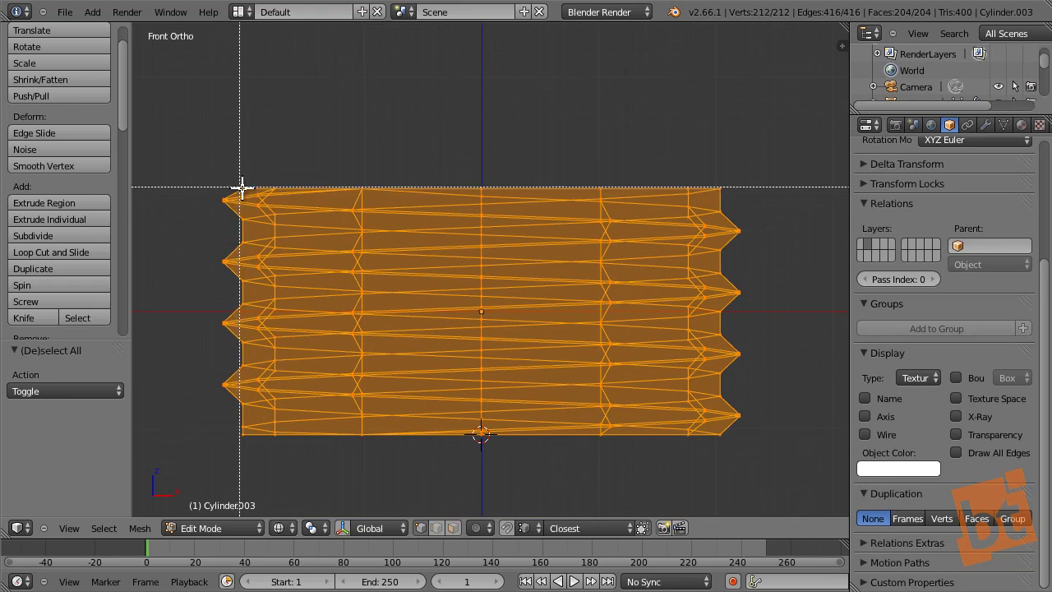
{"action": "left_click_drag", "start_coordinate": [242, 187], "coordinate": [721, 436]}
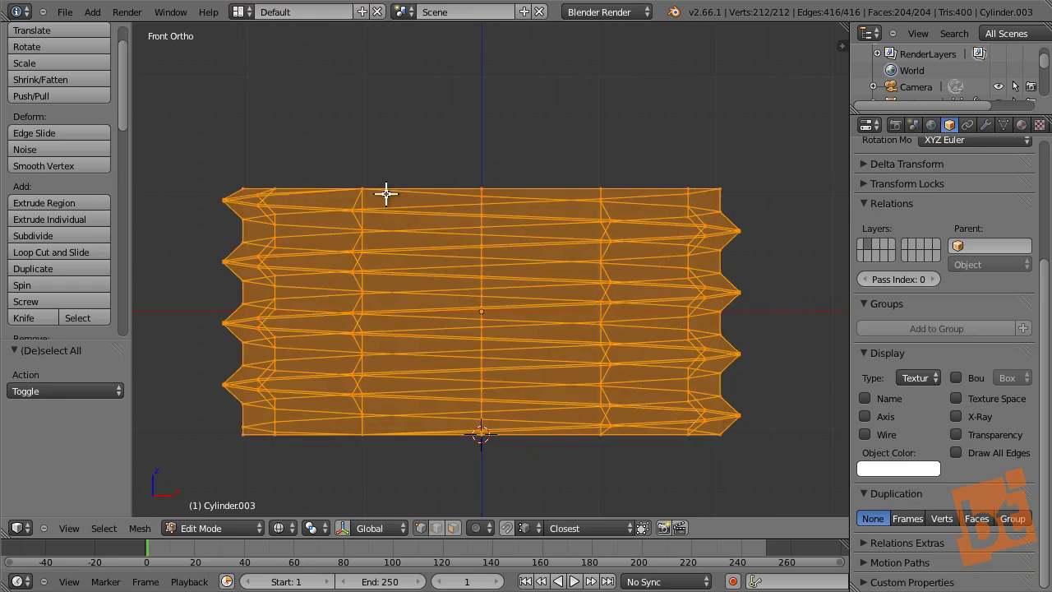
{"action": "key", "text": "a"}
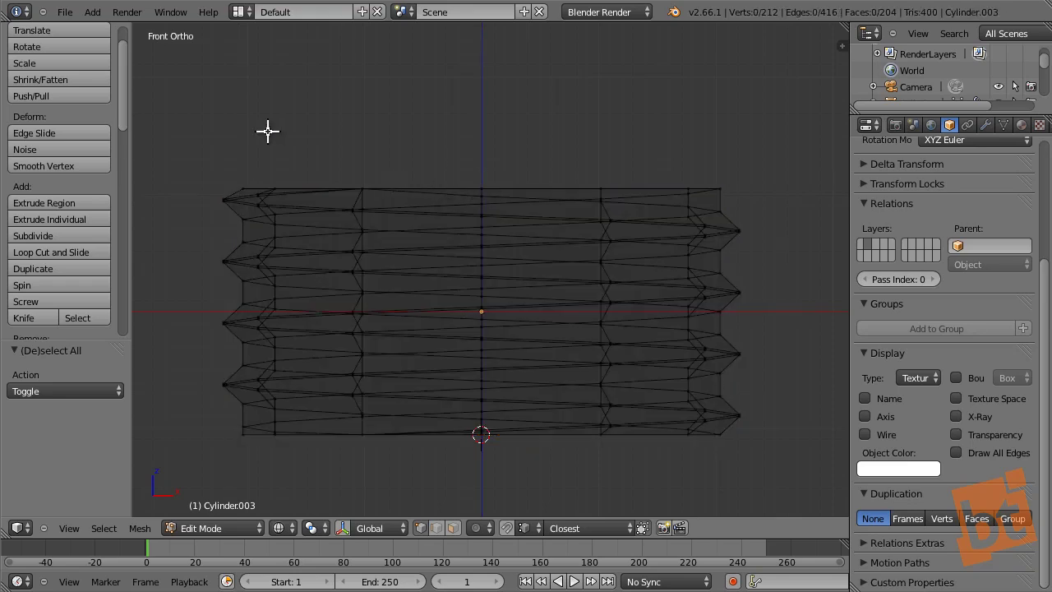
- Return to solid shading in a perspective view from above and toggle Edit Mode off and on to check the thread
{"action": "mouse_move", "coordinate": [411, 176]}
{"action": "middle_mouse_down"}
{"action": "mouse_move", "coordinate": [599, 211]}
{"action": "mouse_move", "coordinate": [491, 284]}
{"action": "mouse_move", "coordinate": [502, 205]}
{"action": "mouse_move", "coordinate": [533, 186]}
{"action": "mouse_move", "coordinate": [532, 171]}
{"action": "middle_mouse_up"}
{"action": "scroll", "coordinate": [494, 270], "scroll_direction": "down", "scroll_amount": 5}
{"action": "key", "text": "z"}
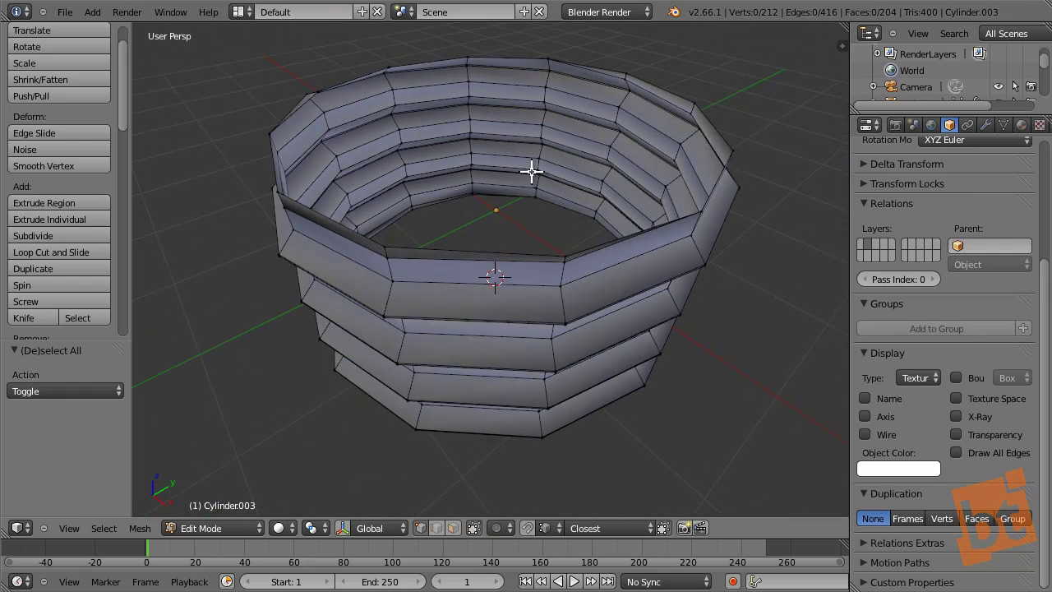
{"action": "key", "text": "Tab"}
{"action": "key", "text": "Tab"}
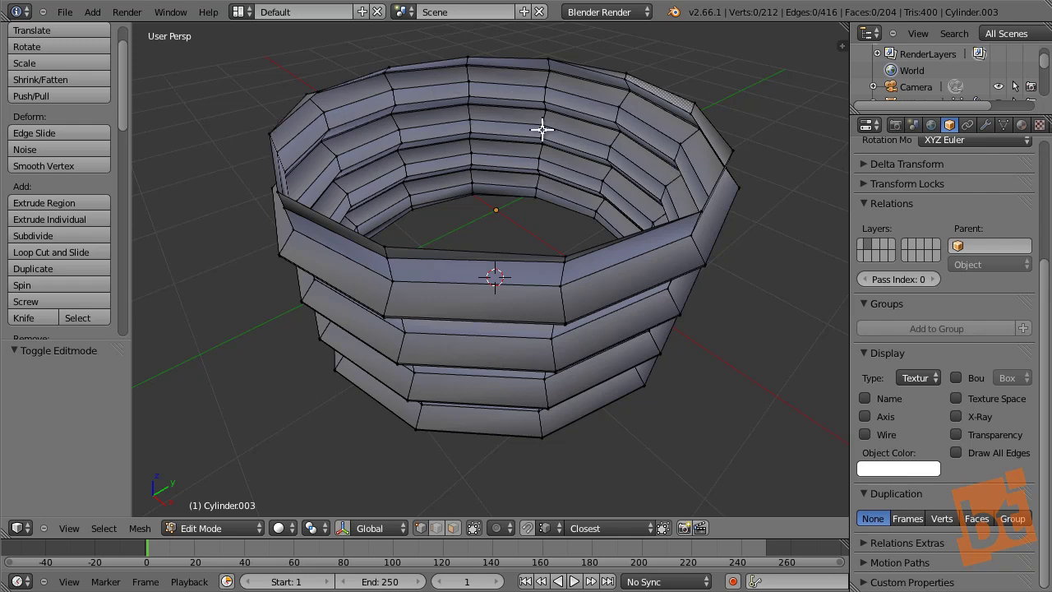
- Select neighbouring vertices along the far side of the top rim to examine its edges, and clear the selection
{"action": "right_click", "coordinate": [629, 65]}
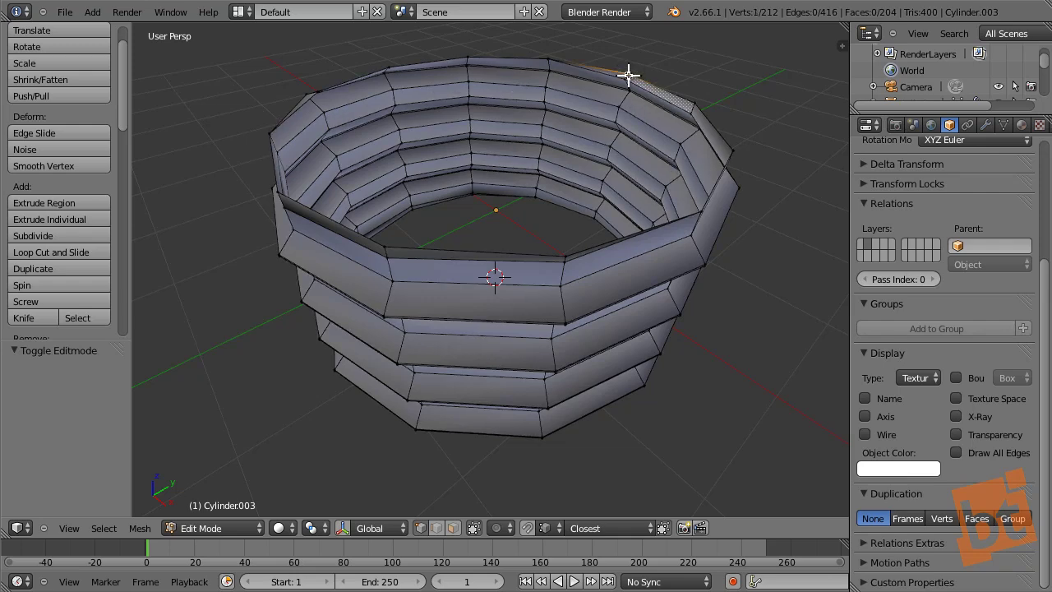
{"action": "scroll", "coordinate": [627, 74], "scroll_direction": "up", "scroll_amount": 5}
{"action": "right_click", "coordinate": [489, 47], "text": "shift"}
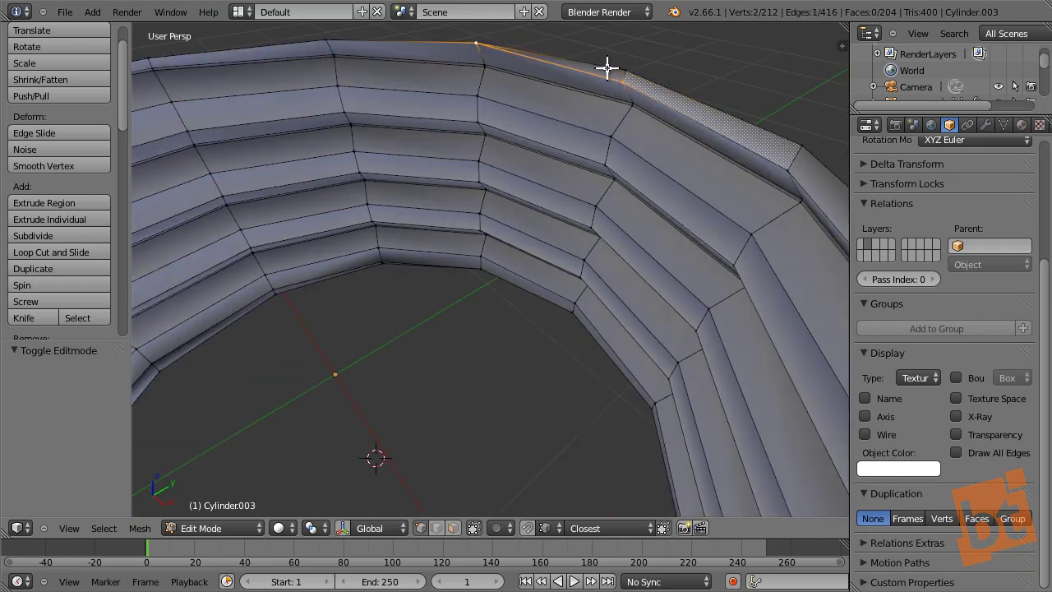
{"action": "right_click", "coordinate": [610, 74], "text": "shift"}
{"action": "middle_click_drag", "start_coordinate": [605, 107], "coordinate": [653, 190]}
{"action": "scroll", "coordinate": [659, 110], "scroll_direction": "down", "scroll_amount": 5}
{"action": "key", "text": "a"}
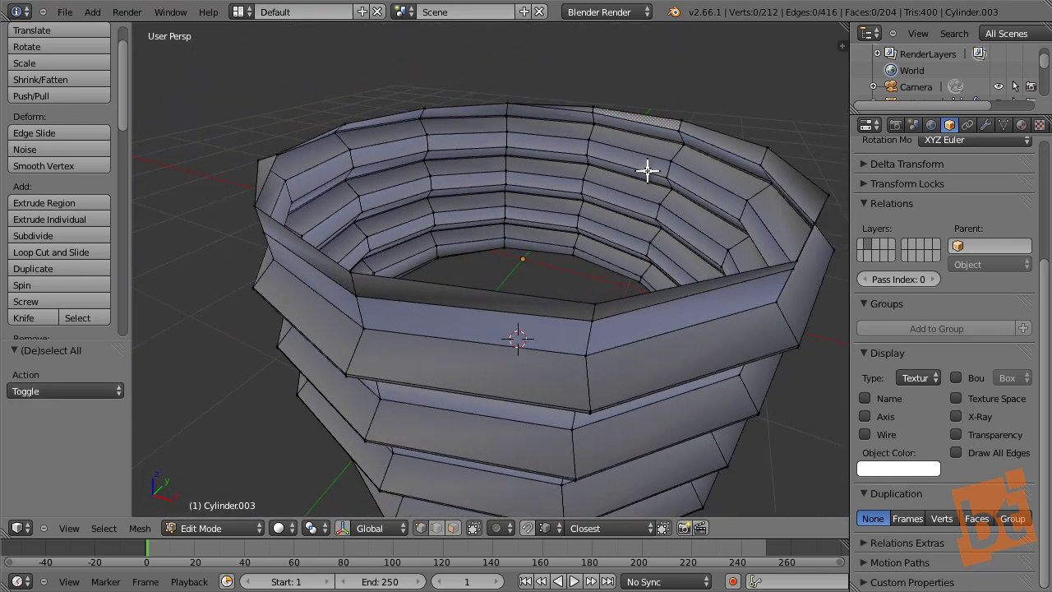
{"action": "scroll", "coordinate": [649, 127], "scroll_direction": "up", "scroll_amount": 3}
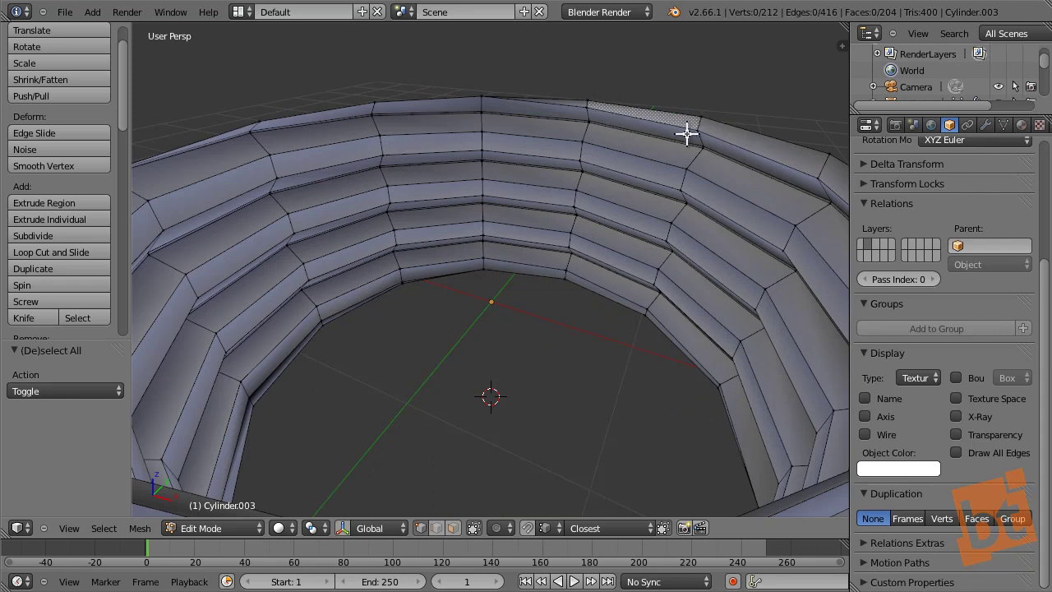
- Examine the thread's top rim from several angles, select two neighbouring vertices on its near side, and clear the selection
{"action": "scroll", "coordinate": [648, 183], "scroll_direction": "down", "scroll_amount": 3}
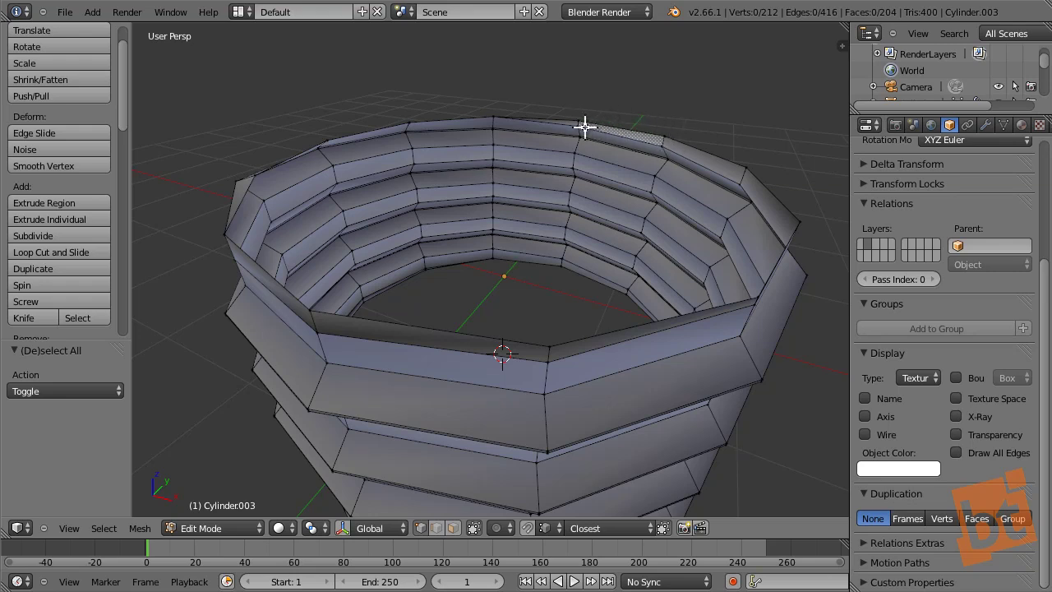
{"action": "scroll", "coordinate": [584, 126], "scroll_direction": "up", "scroll_amount": 3}
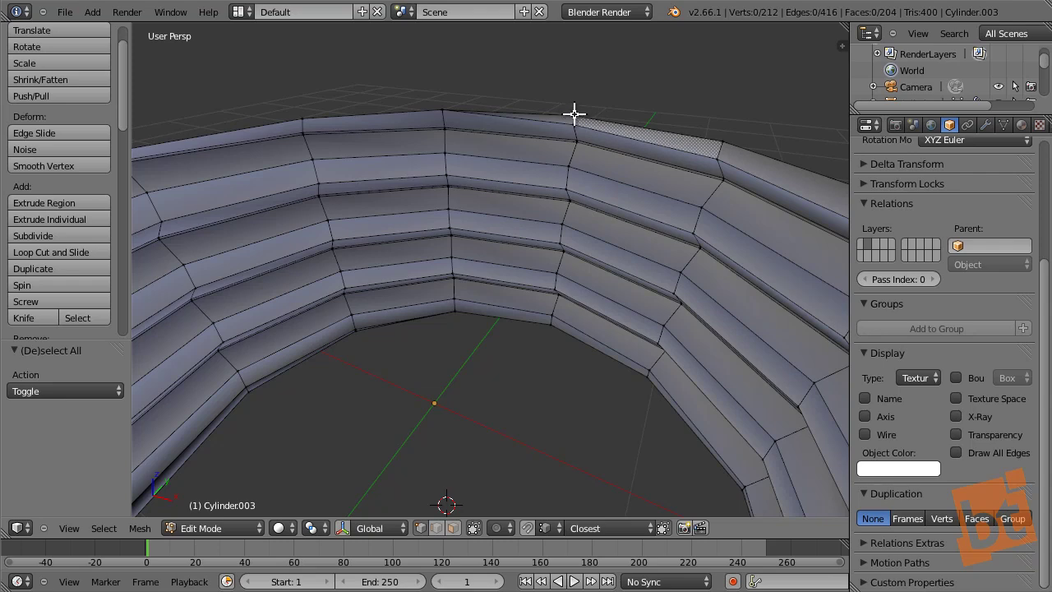
{"action": "middle_click_drag", "start_coordinate": [655, 160], "coordinate": [635, 152], "text": "shift"}
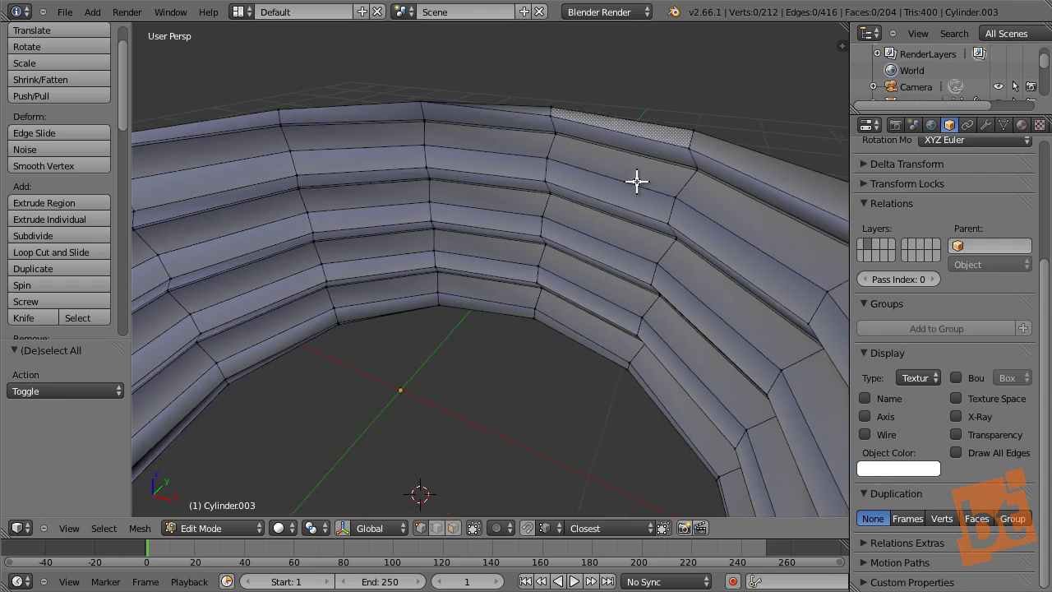
{"action": "scroll", "coordinate": [636, 179], "scroll_direction": "down", "scroll_amount": 5}
{"action": "middle_click_drag", "start_coordinate": [638, 204], "coordinate": [615, 164]}
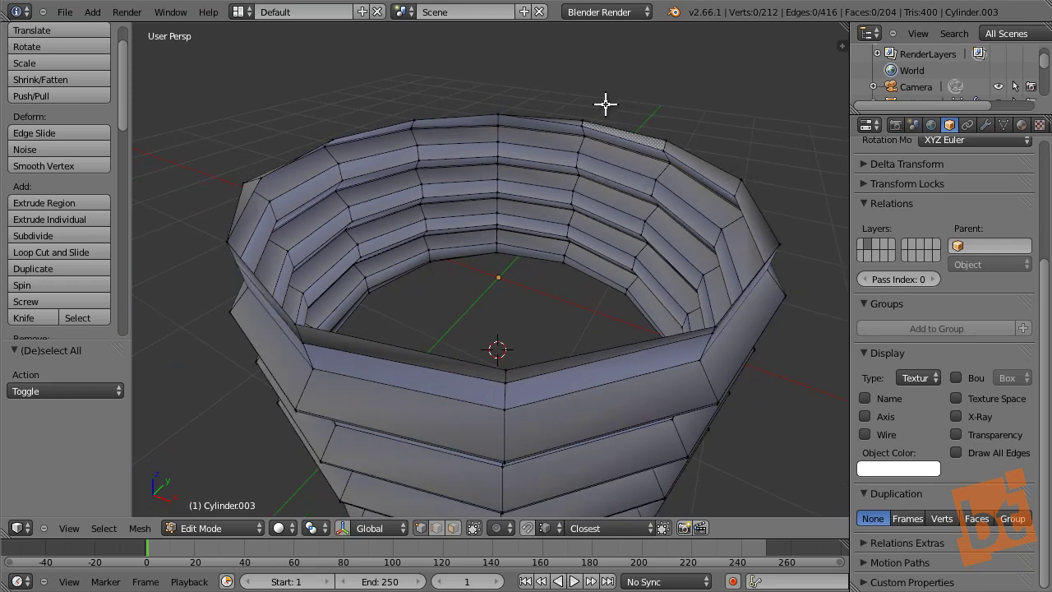
{"action": "mouse_move", "coordinate": [612, 166]}
{"action": "middle_mouse_down"}
{"action": "mouse_move", "coordinate": [592, 178]}
{"action": "mouse_move", "coordinate": [552, 175]}
{"action": "mouse_move", "coordinate": [575, 178]}
{"action": "mouse_move", "coordinate": [599, 159]}
{"action": "middle_mouse_up"}
{"action": "right_click", "coordinate": [386, 237]}
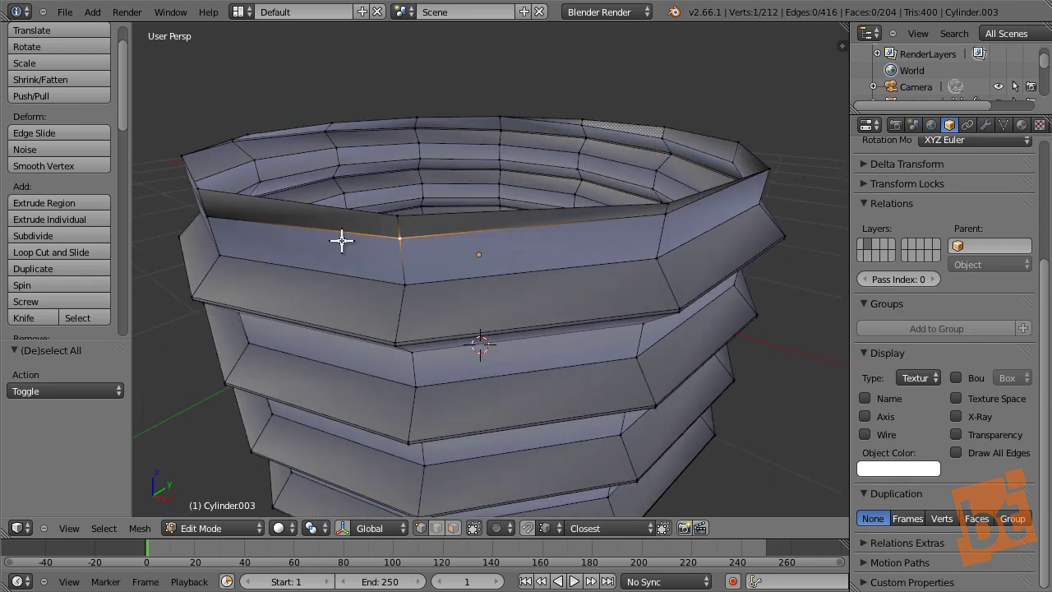
{"action": "scroll", "coordinate": [340, 239], "scroll_direction": "up", "scroll_amount": 2}
{"action": "middle_click_drag", "start_coordinate": [289, 256], "coordinate": [314, 252]}
{"action": "right_click", "coordinate": [260, 254], "text": "shift"}
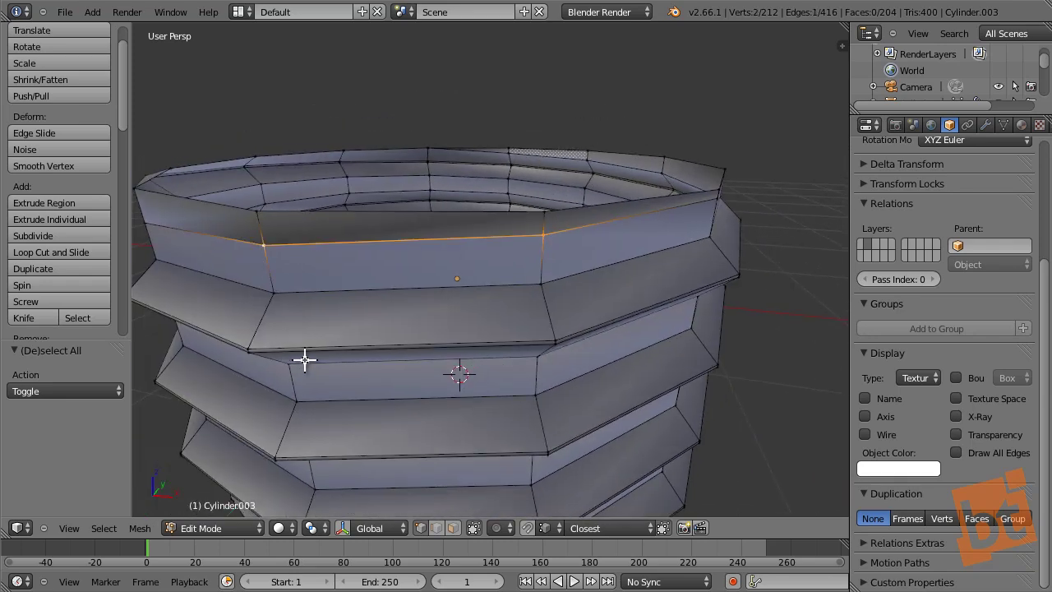
{"action": "middle_click_drag", "start_coordinate": [305, 361], "coordinate": [287, 345]}
{"action": "scroll", "coordinate": [280, 310], "scroll_direction": "down", "scroll_amount": 2}
{"action": "key", "text": "a"}
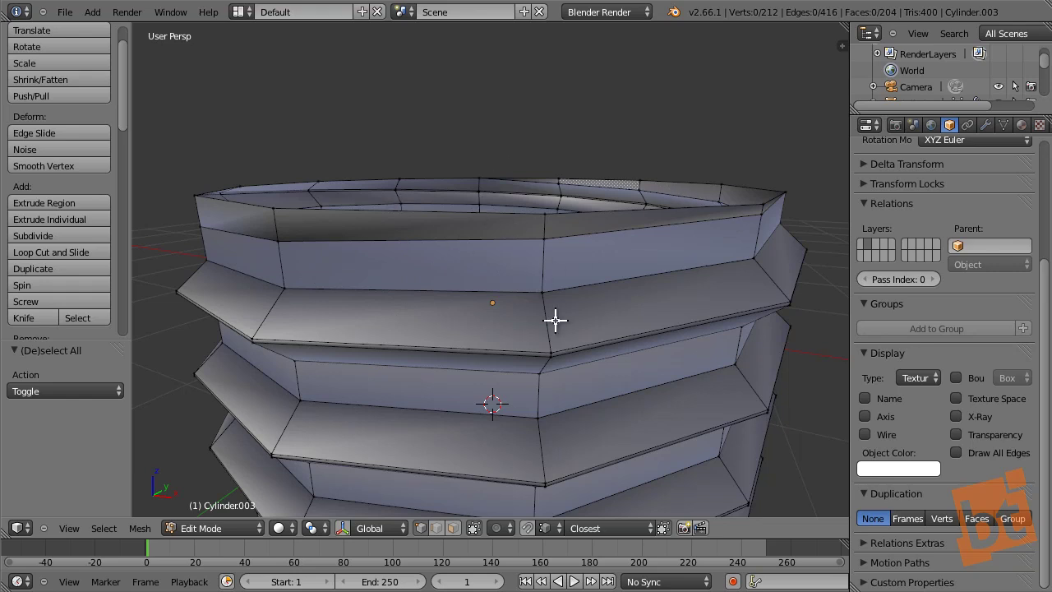
- Recalculate the normals of the entire thread mesh, clear the selection and check the shading all around
{"action": "middle_click_drag", "start_coordinate": [554, 320], "coordinate": [547, 303]}
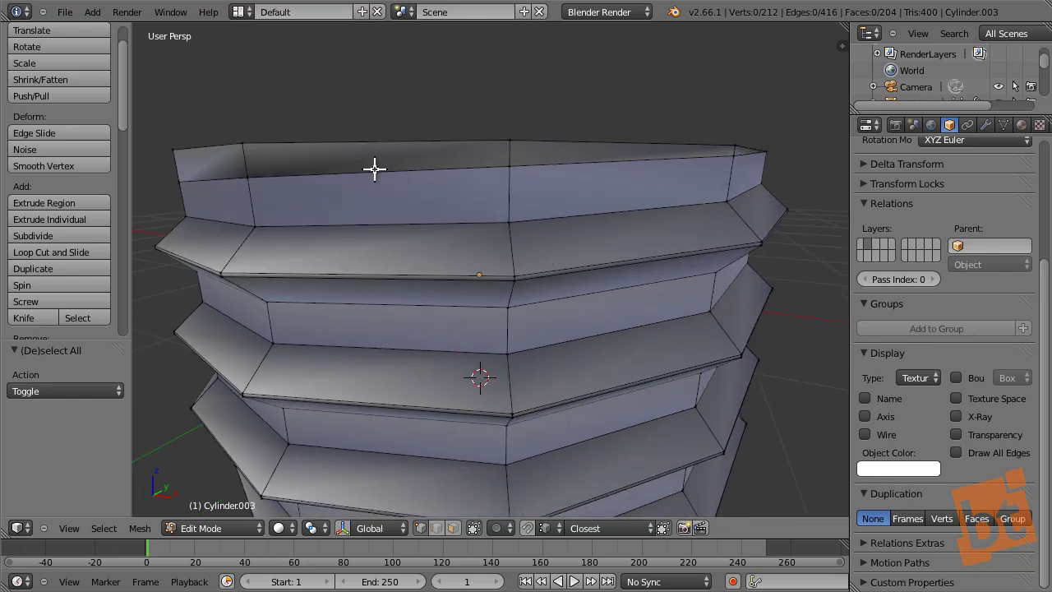
{"action": "key", "text": "a"}
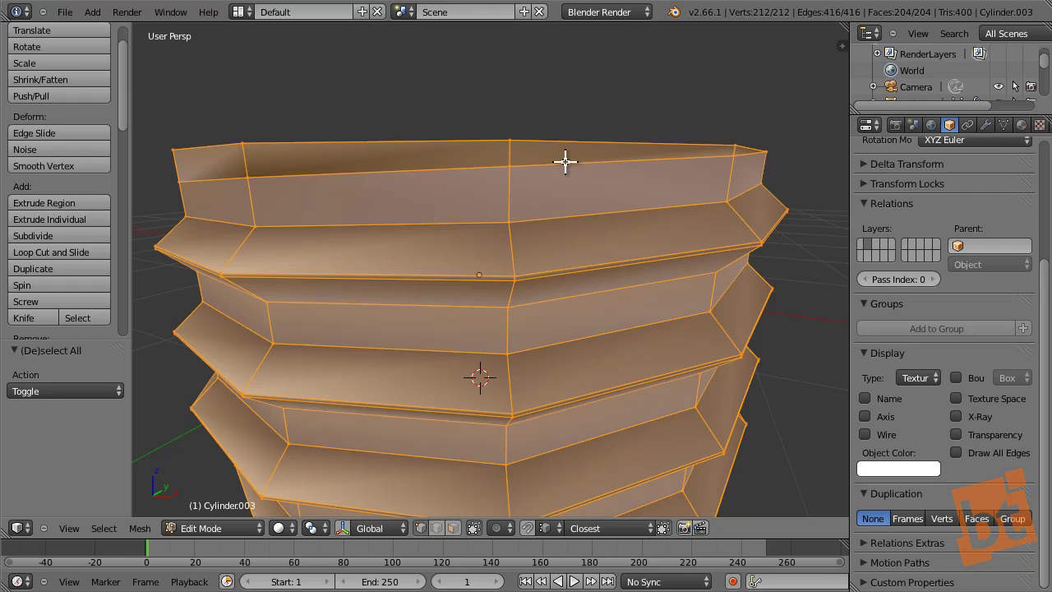
{"action": "key", "text": "a"}
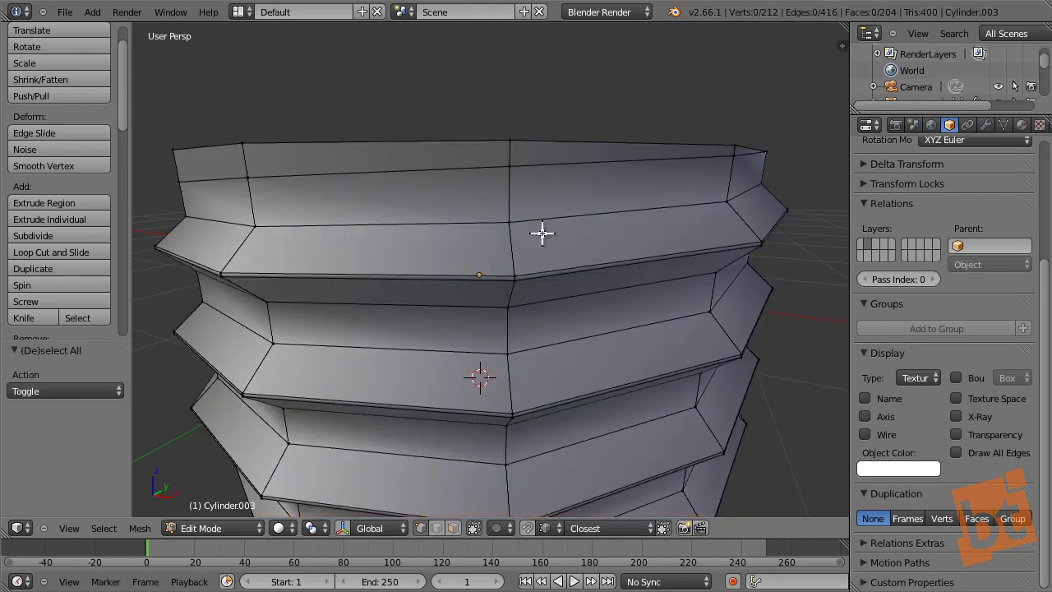
{"action": "scroll", "coordinate": [541, 233], "scroll_direction": "down", "scroll_amount": 6}
{"action": "middle_click_drag", "start_coordinate": [540, 253], "coordinate": [627, 261]}
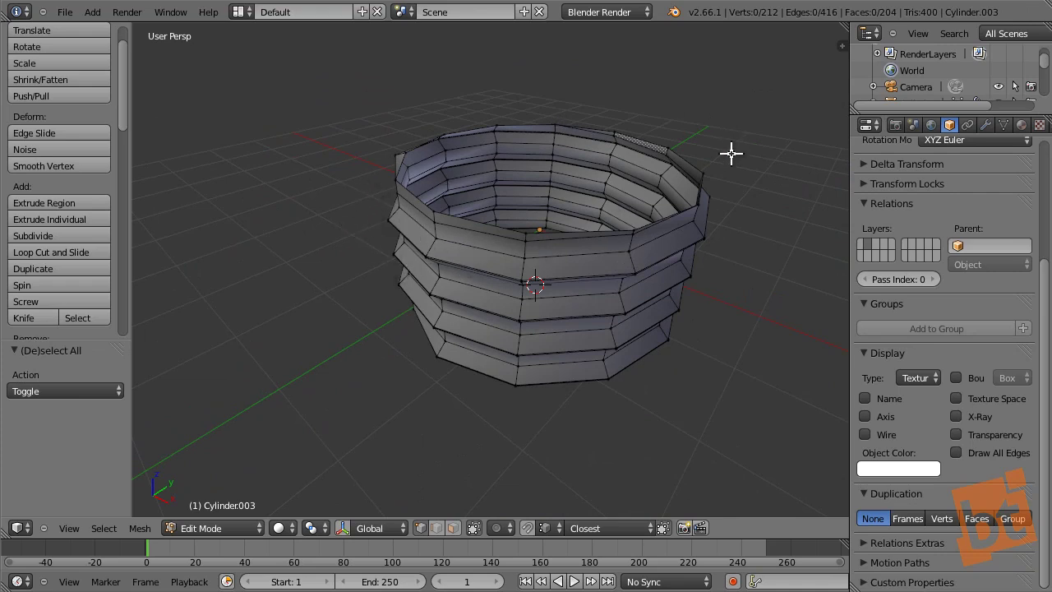
{"action": "middle_click_drag", "start_coordinate": [622, 239], "coordinate": [432, 252]}
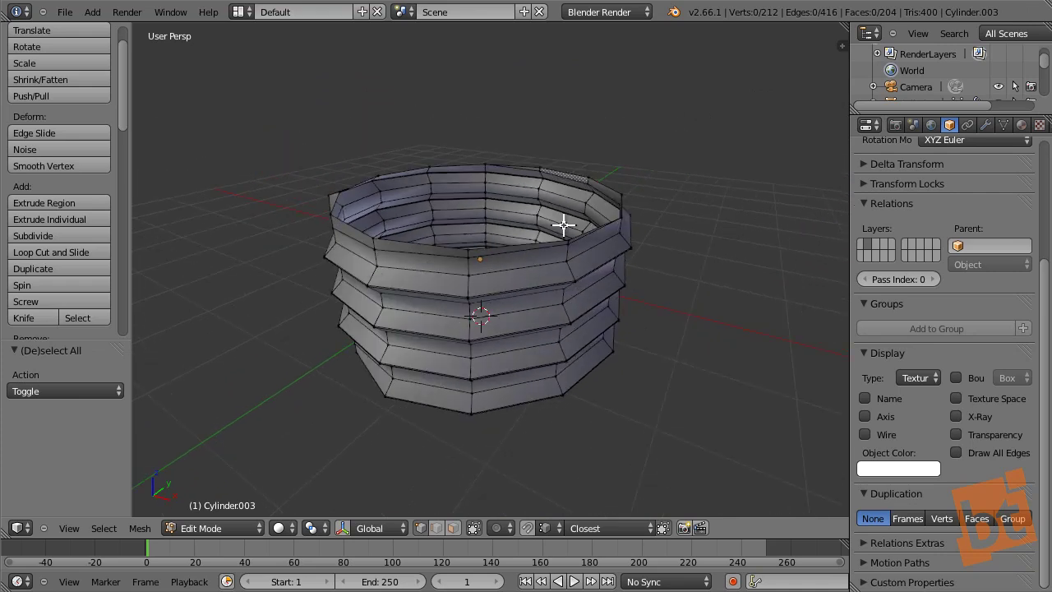
- Unhide the wireframe guide cylinder in Object Mode and move it to the last layer, 20
{"action": "key", "text": "Tab"}
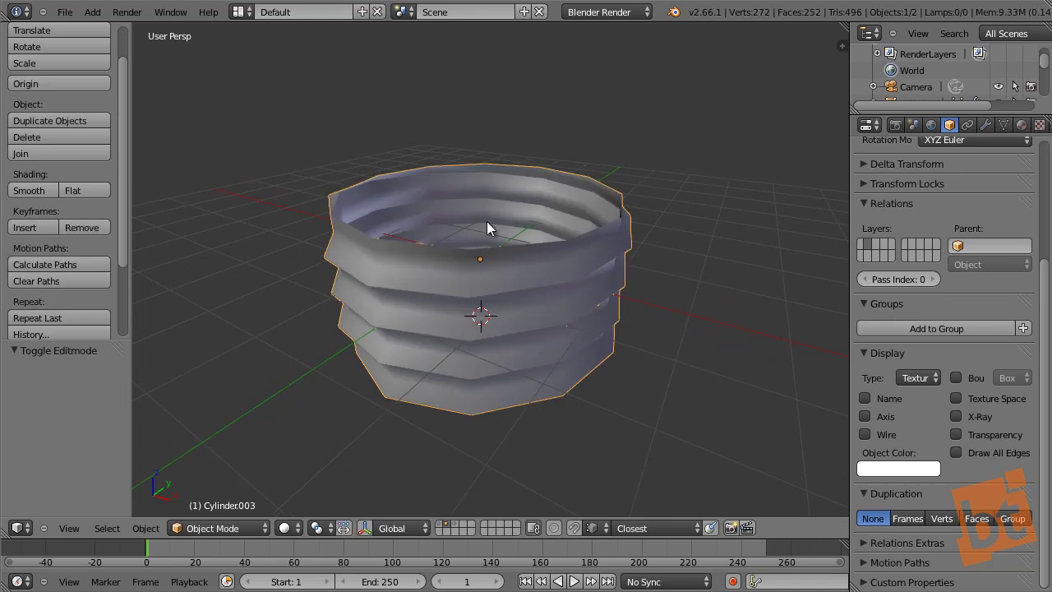
{"action": "key", "text": "alt+h"}
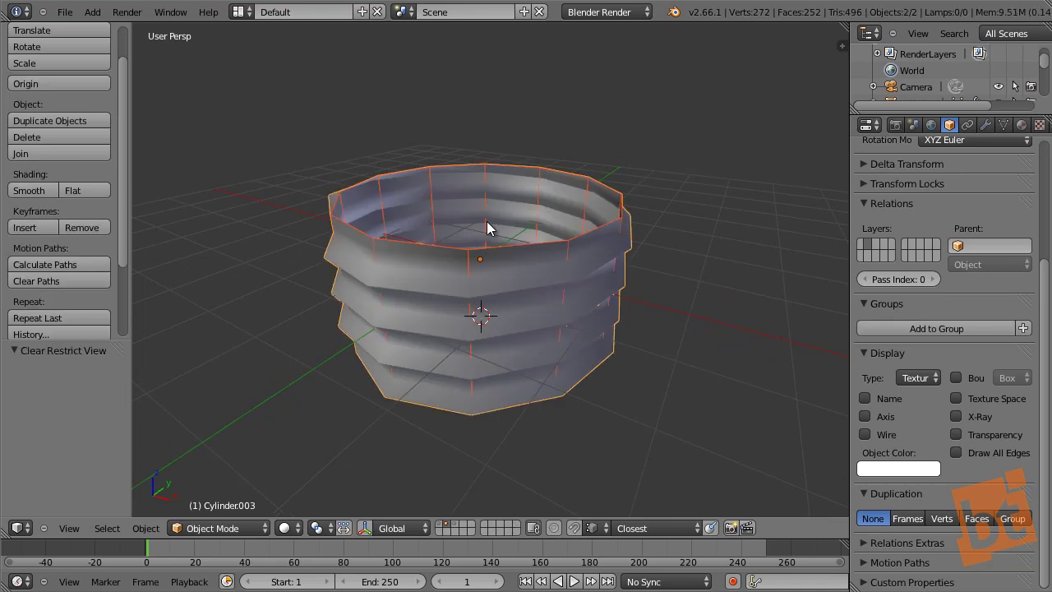
{"action": "right_click", "coordinate": [489, 179]}
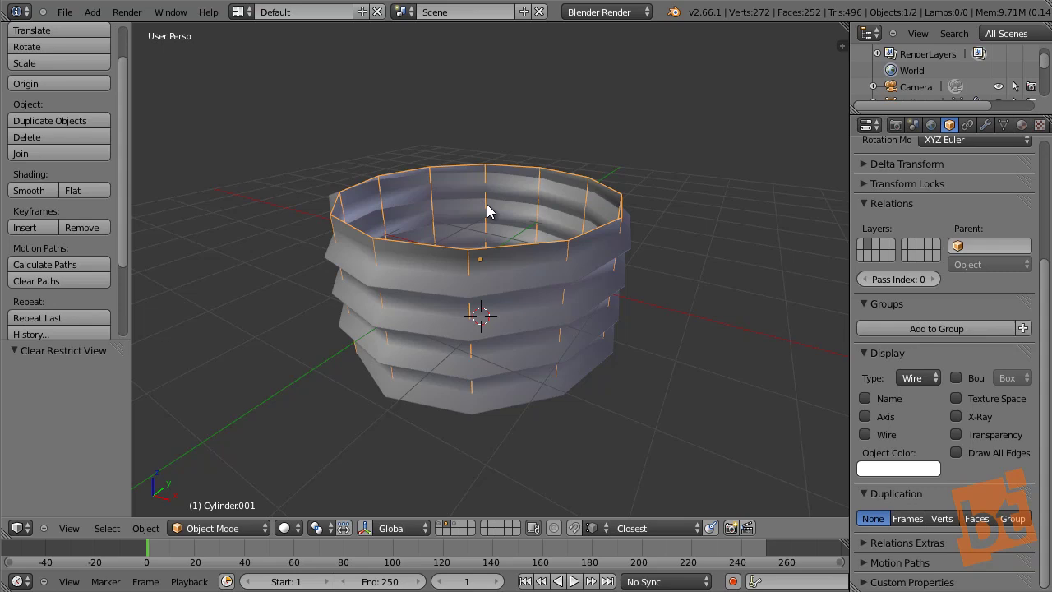
{"action": "key", "text": "m"}
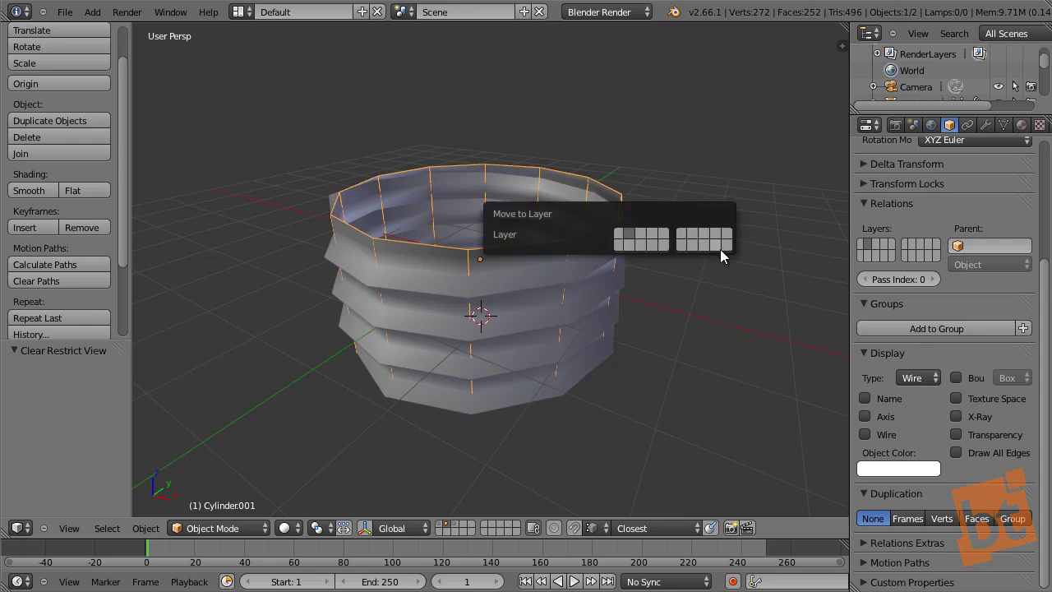
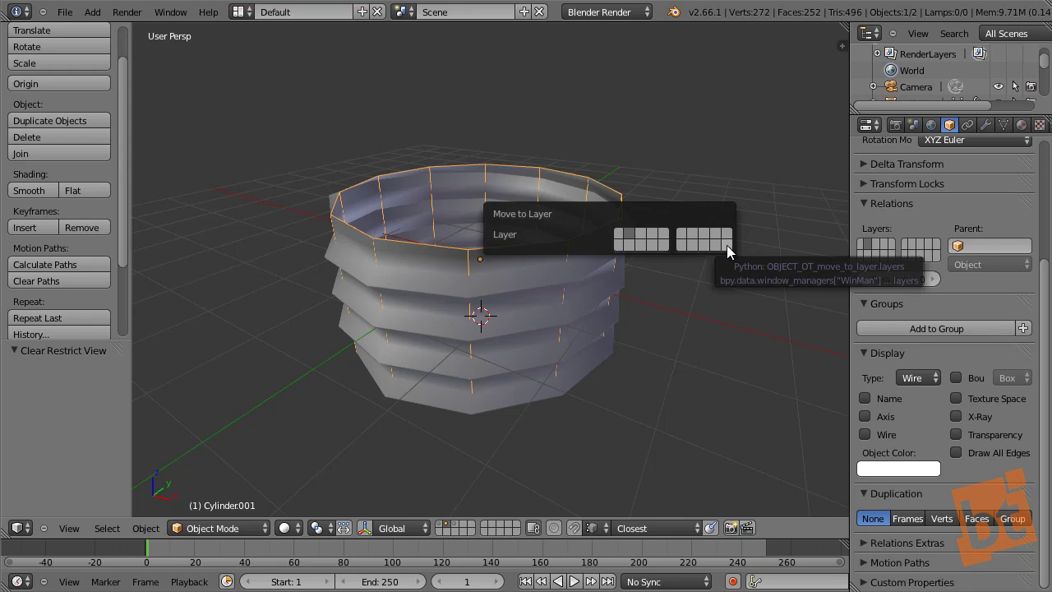
{"action": "left_click", "coordinate": [726, 245]}
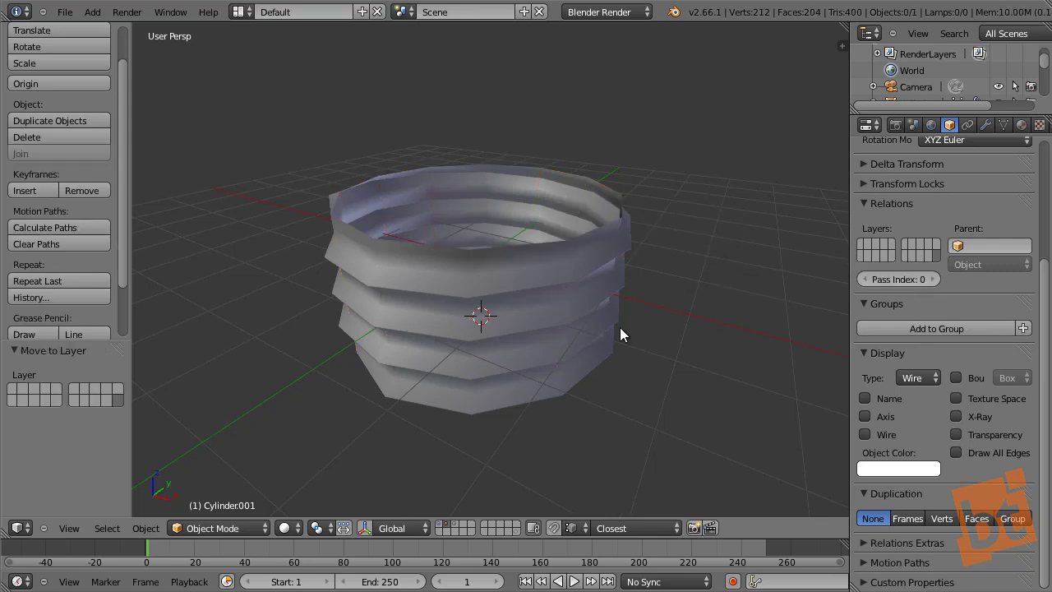
- Move the thread object to layer 1 and display that layer
{"action": "right_click", "coordinate": [587, 276]}
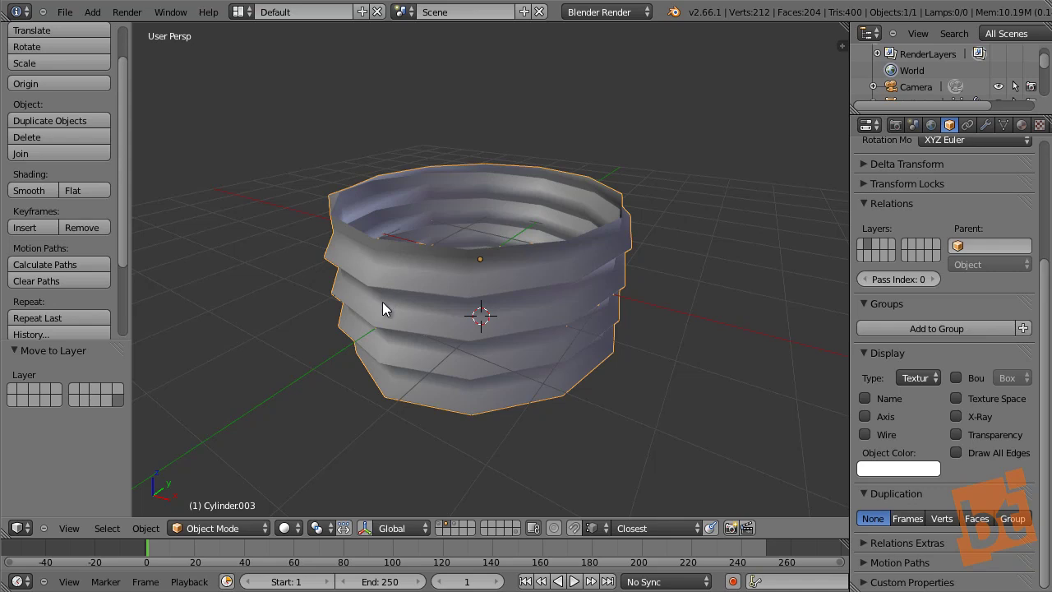
{"action": "mouse_move", "coordinate": [382, 308]}
{"action": "middle_mouse_down"}
{"action": "mouse_move", "coordinate": [511, 298]}
{"action": "mouse_move", "coordinate": [393, 311]}
{"action": "middle_mouse_up"}
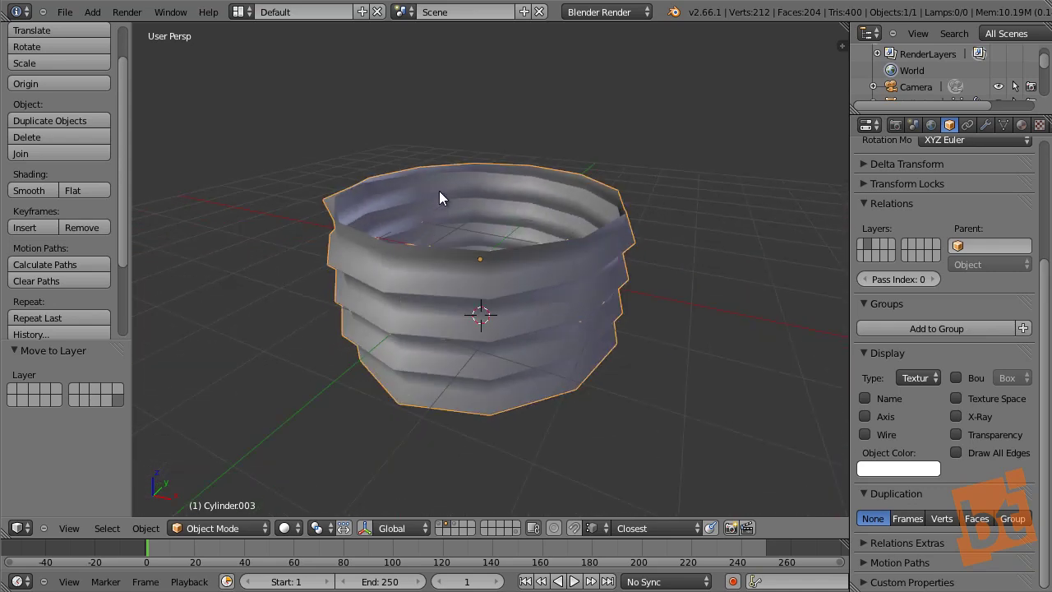
{"action": "key", "text": "m"}
{"action": "left_click", "coordinate": [572, 227]}
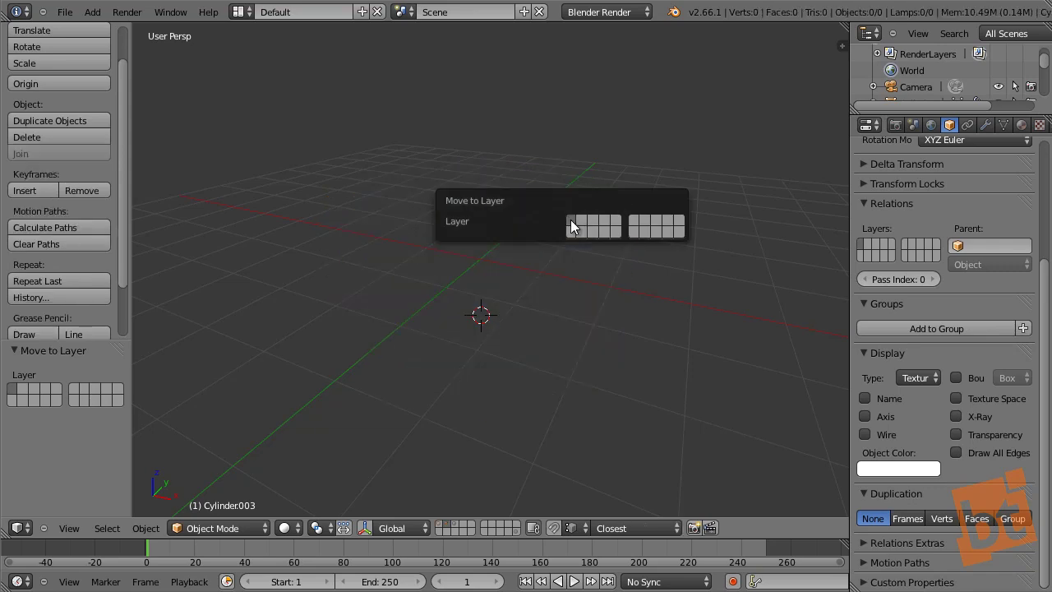
{"action": "left_click", "coordinate": [439, 524]}
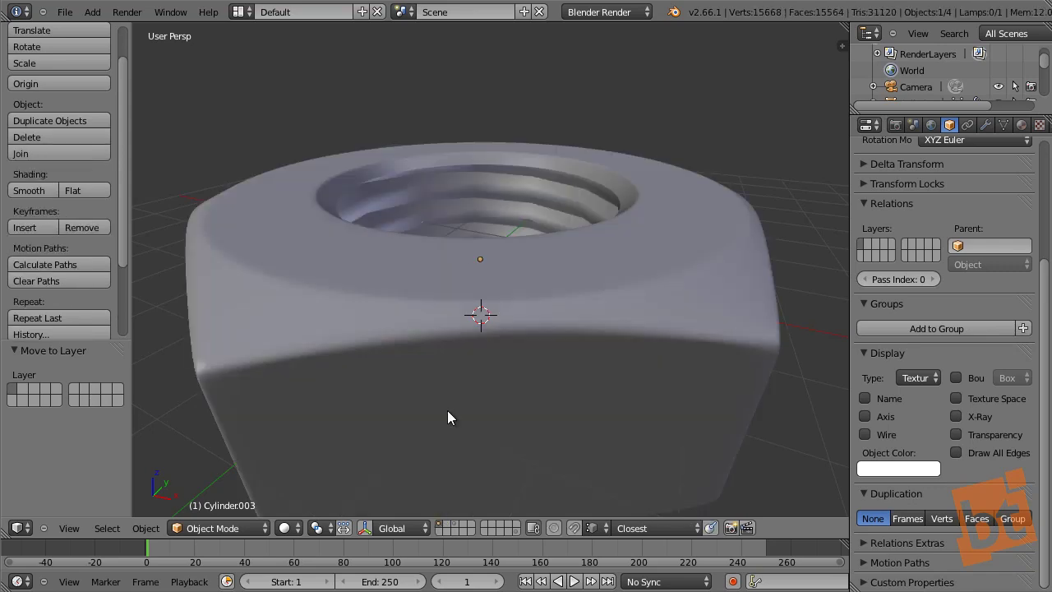
- Select the nut body and examine how the thread sits in its hole in wireframe and solid shading
{"action": "right_click", "coordinate": [501, 183]}
{"action": "key", "text": "a"}
{"action": "mouse_move", "coordinate": [555, 192]}
{"action": "middle_mouse_down"}
{"action": "mouse_move", "coordinate": [556, 180]}
{"action": "mouse_move", "coordinate": [529, 213]}
{"action": "mouse_move", "coordinate": [538, 201]}
{"action": "middle_mouse_up"}
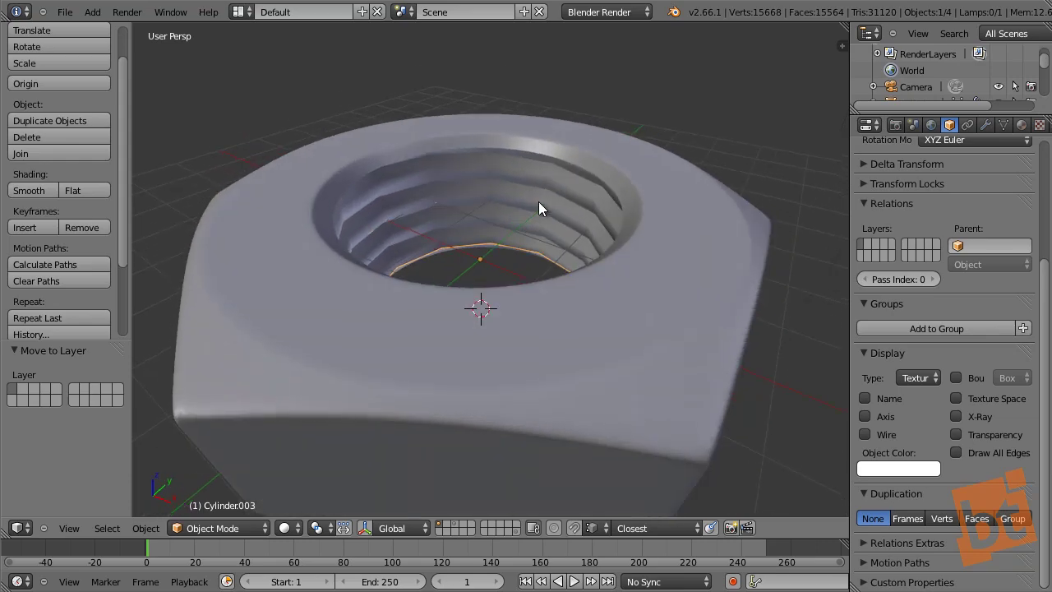
{"action": "right_click", "coordinate": [695, 217]}
{"action": "key", "text": "z"}
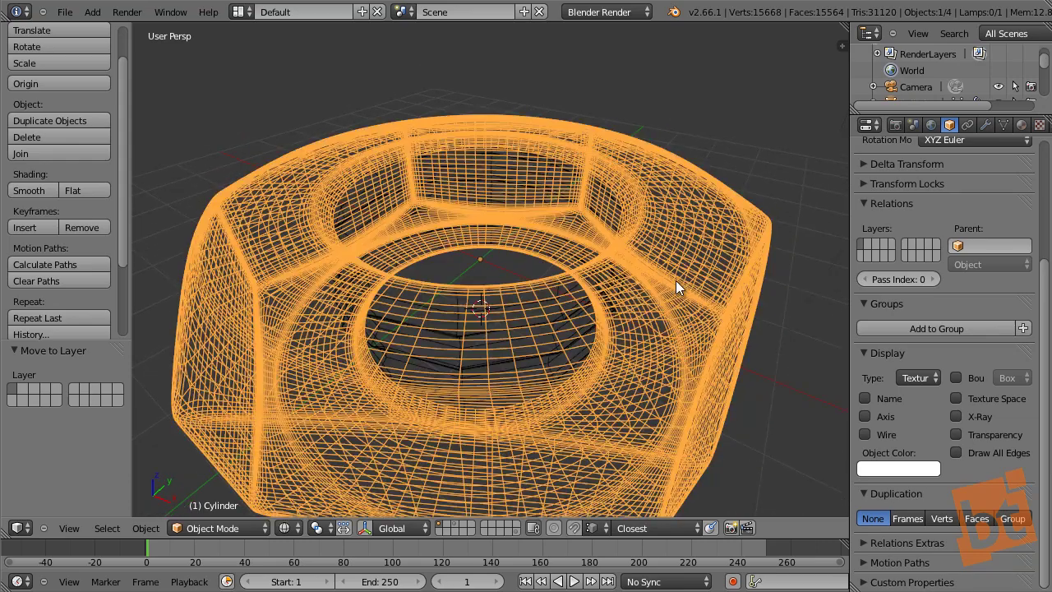
{"action": "middle_click_drag", "start_coordinate": [675, 280], "coordinate": [672, 249]}
{"action": "scroll", "coordinate": [672, 248], "scroll_direction": "down", "scroll_amount": 2}
{"action": "key", "text": "z"}
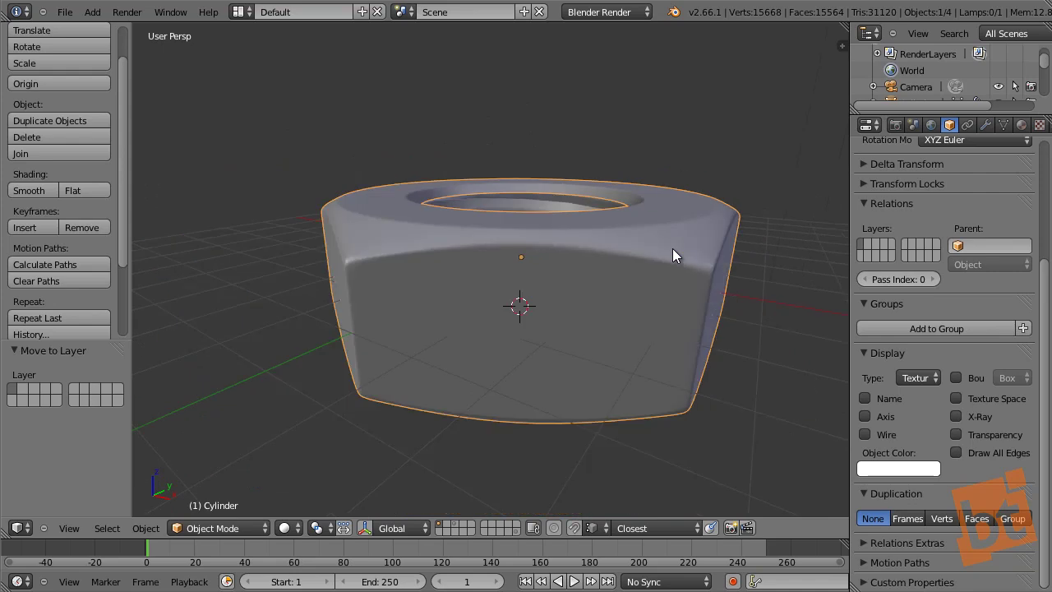
- Compare the modifiers of the thread and the nut body, and apply the nut body's Mirror modifier
{"action": "left_click", "coordinate": [986, 124]}
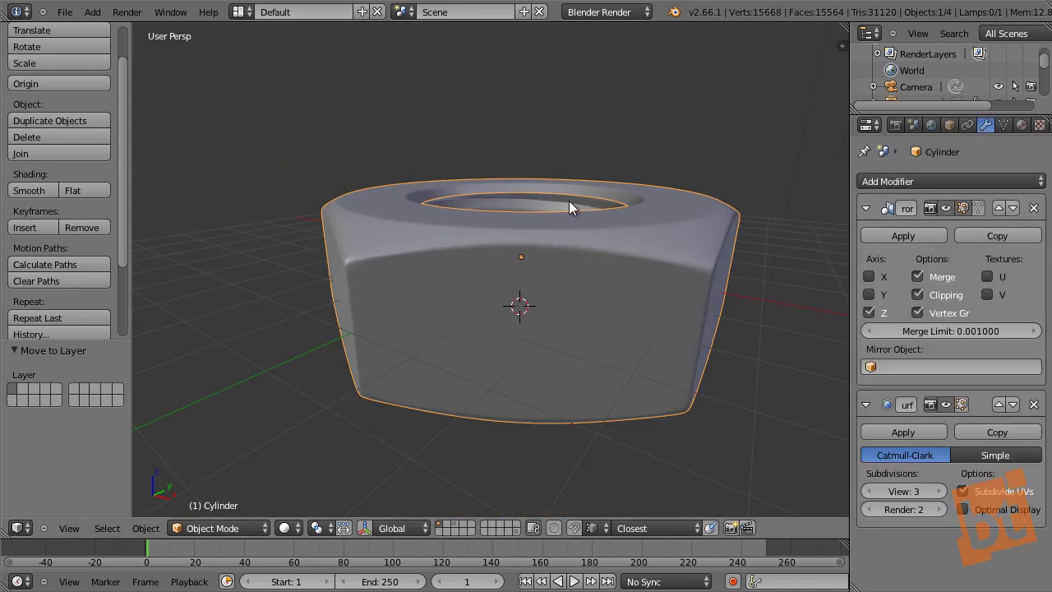
{"action": "middle_click_drag", "start_coordinate": [569, 207], "coordinate": [543, 209]}
{"action": "right_click", "coordinate": [515, 213]}
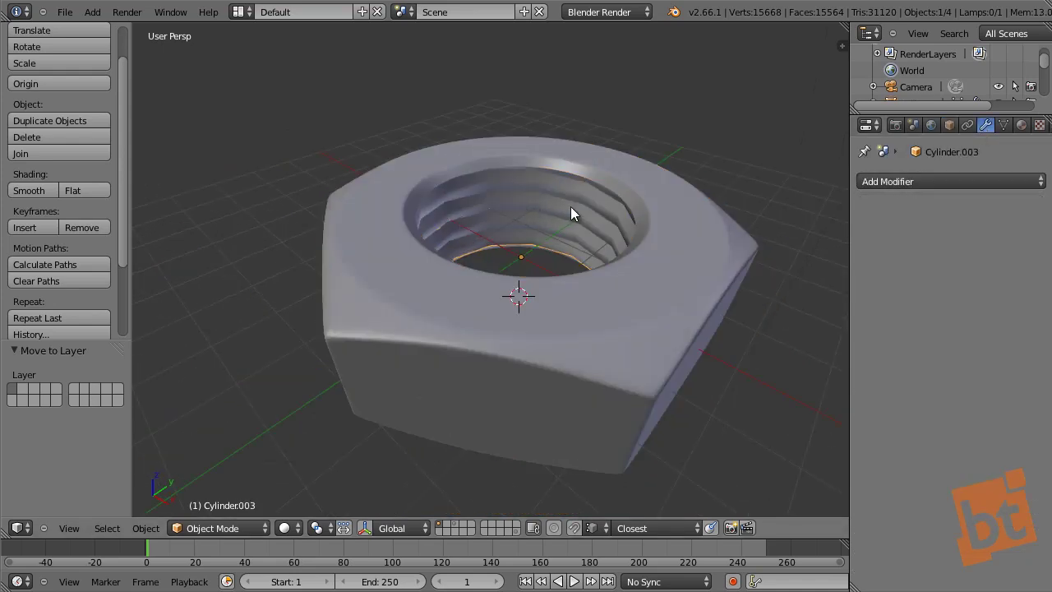
{"action": "middle_click_drag", "start_coordinate": [534, 238], "coordinate": [541, 229]}
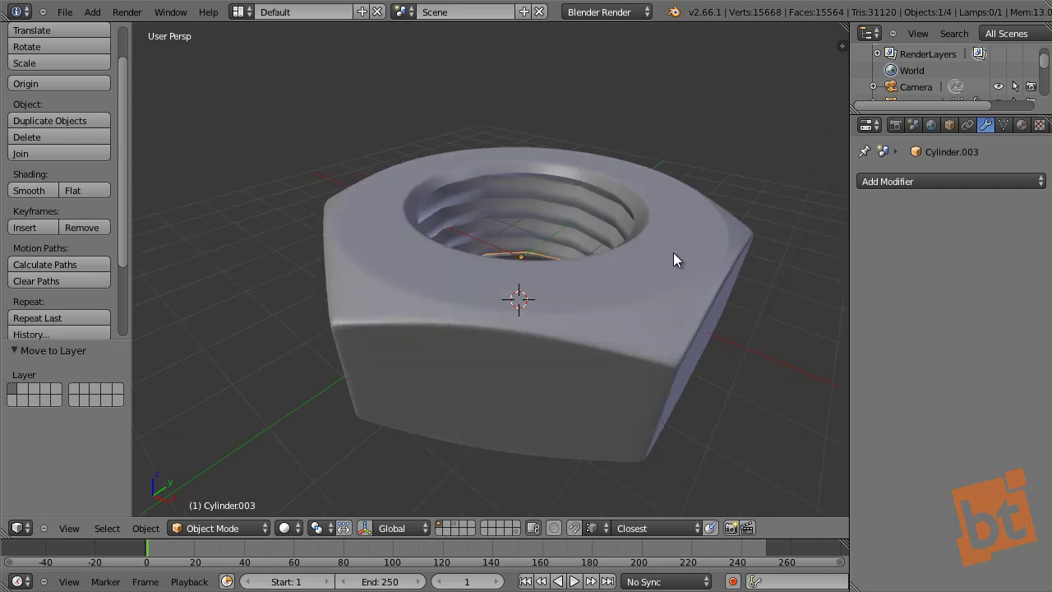
{"action": "right_click", "coordinate": [704, 247]}
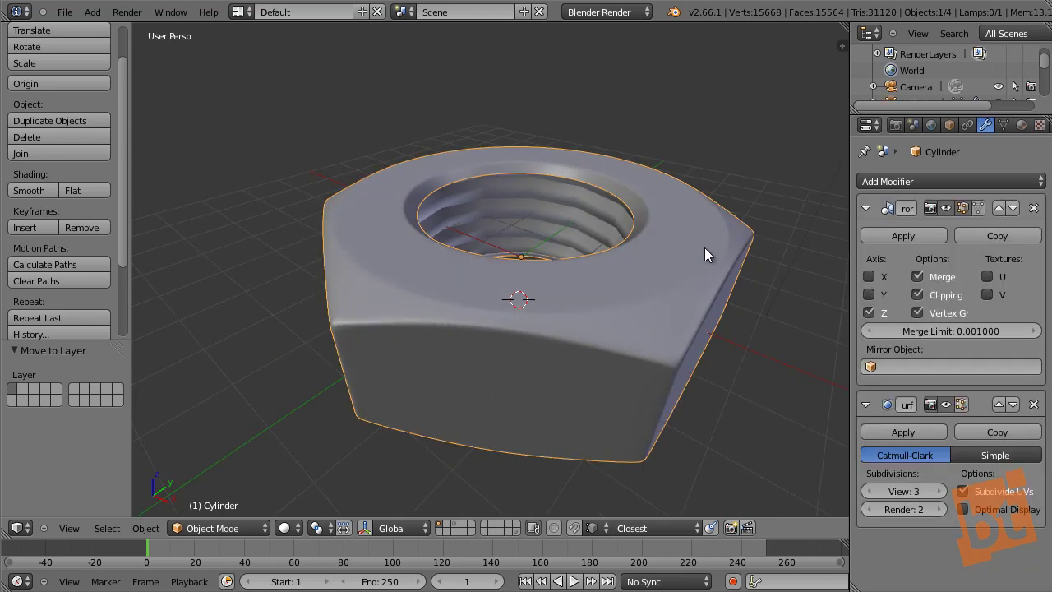
{"action": "left_click", "coordinate": [902, 236]}
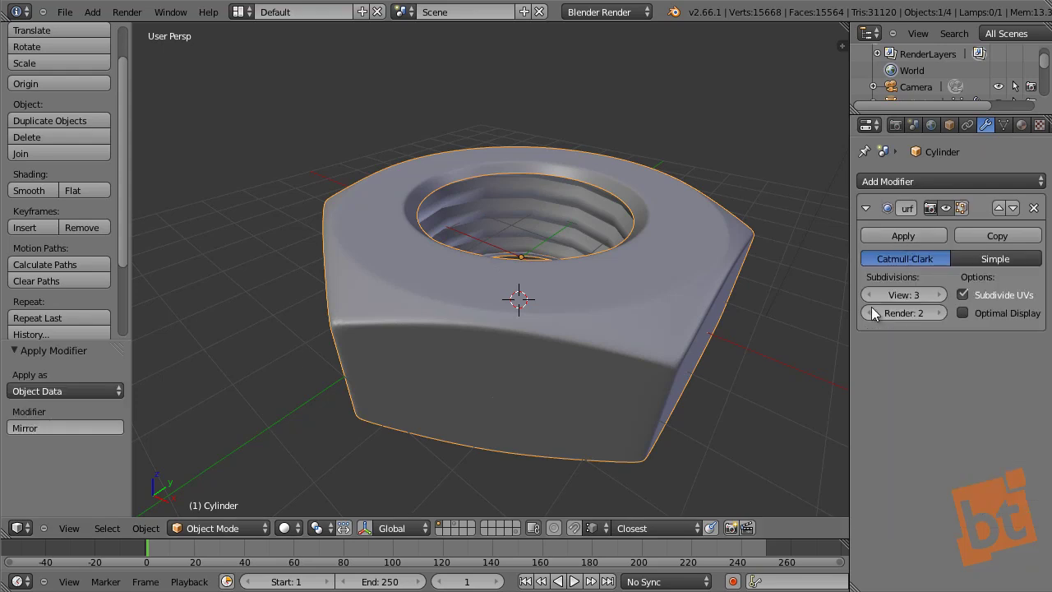
- Join the thread with the nut body, keeping the nut body as the active object
{"action": "right_click", "coordinate": [529, 223]}
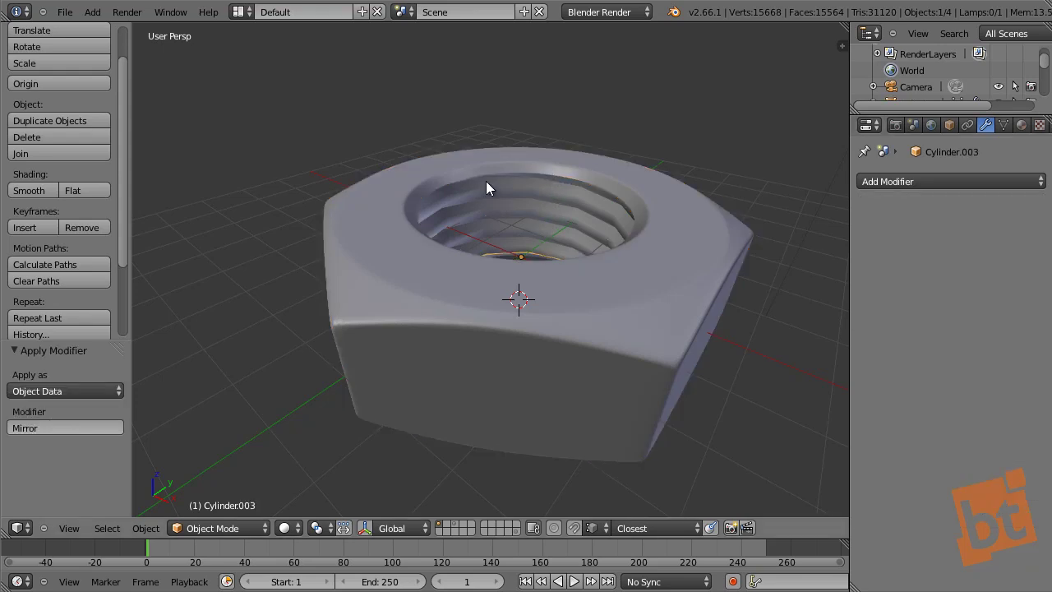
{"action": "right_click", "coordinate": [640, 164], "text": "shift"}
{"action": "right_click", "coordinate": [539, 212], "text": "shift"}
{"action": "right_click", "coordinate": [650, 174], "text": "shift"}
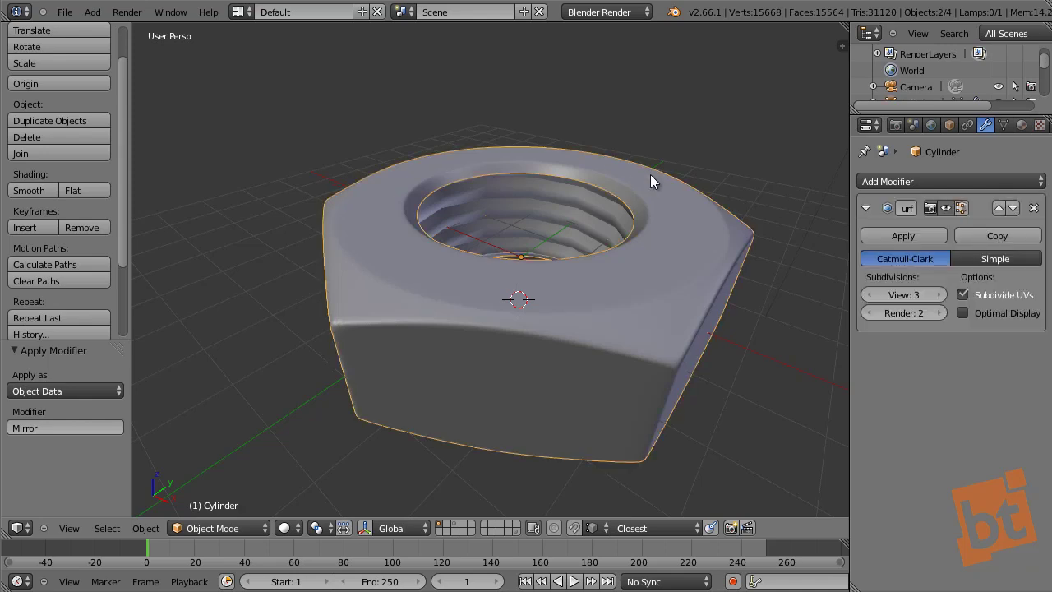
{"action": "key", "text": "ctrl+j"}
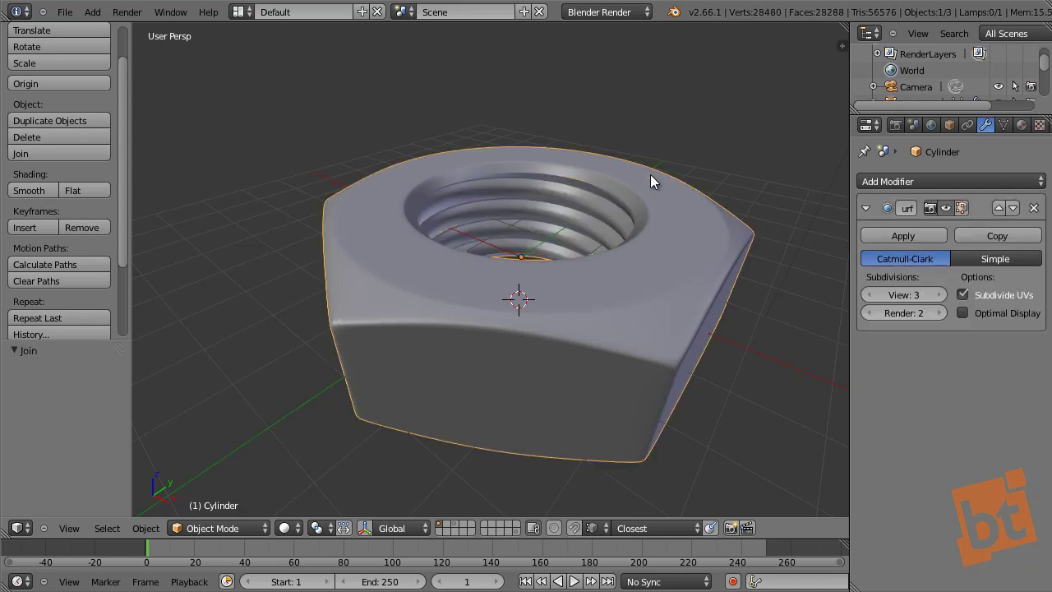
- Inspect the smoothed thread inside the joined nut and enter Edit Mode to view its mesh
{"action": "middle_click_drag", "start_coordinate": [641, 187], "coordinate": [425, 188]}
{"action": "scroll", "coordinate": [554, 176], "scroll_direction": "up", "scroll_amount": 5}
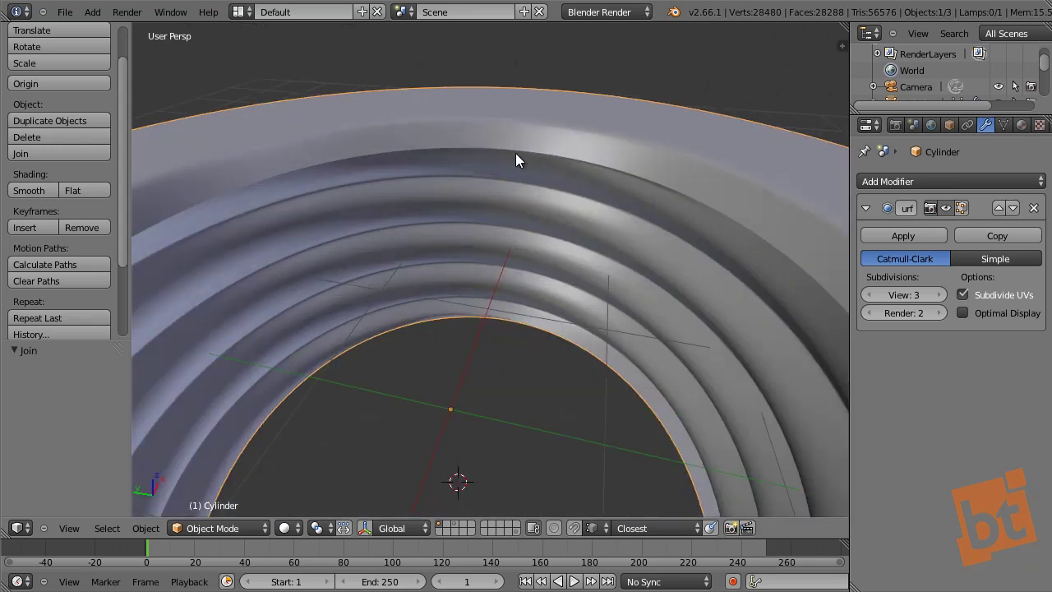
{"action": "key", "text": "Tab"}
{"action": "scroll", "coordinate": [352, 159], "scroll_direction": "down", "scroll_amount": 5}
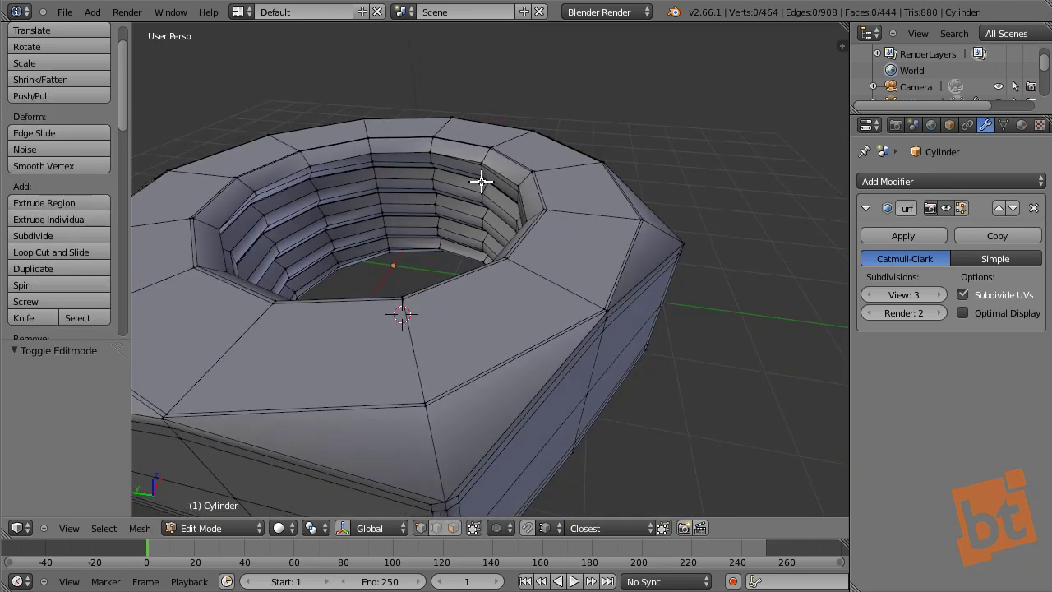
- Merge the duplicate vertices of the entire joined nut mesh with Remove Doubles at a merge distance of 0.00001
{"action": "key", "text": "a"}
{"action": "middle_click_drag", "start_coordinate": [446, 204], "coordinate": [509, 188]}
{"action": "key", "text": "w"}
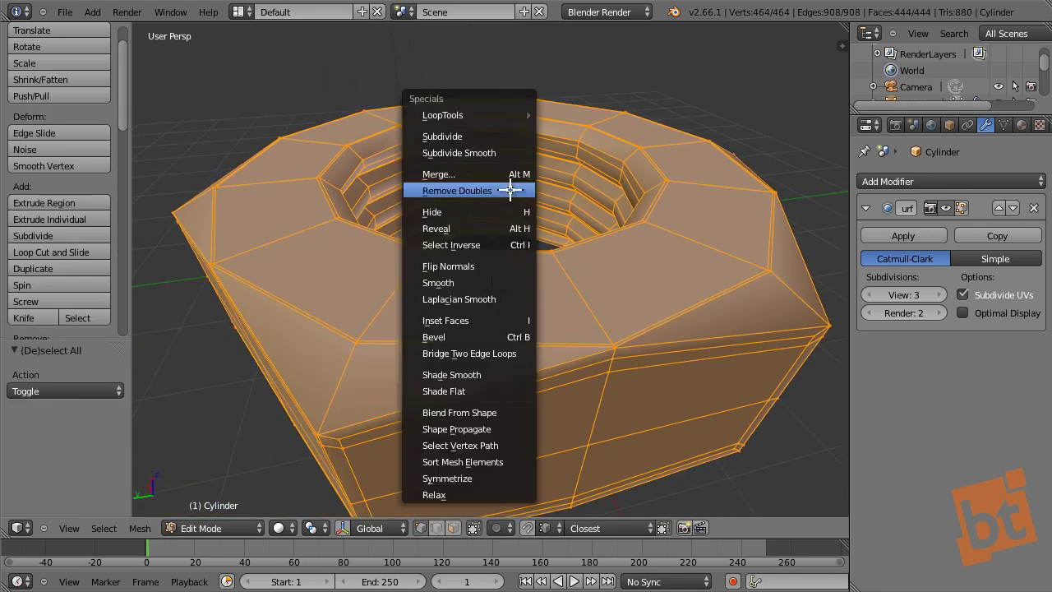
{"action": "left_click", "coordinate": [510, 190]}
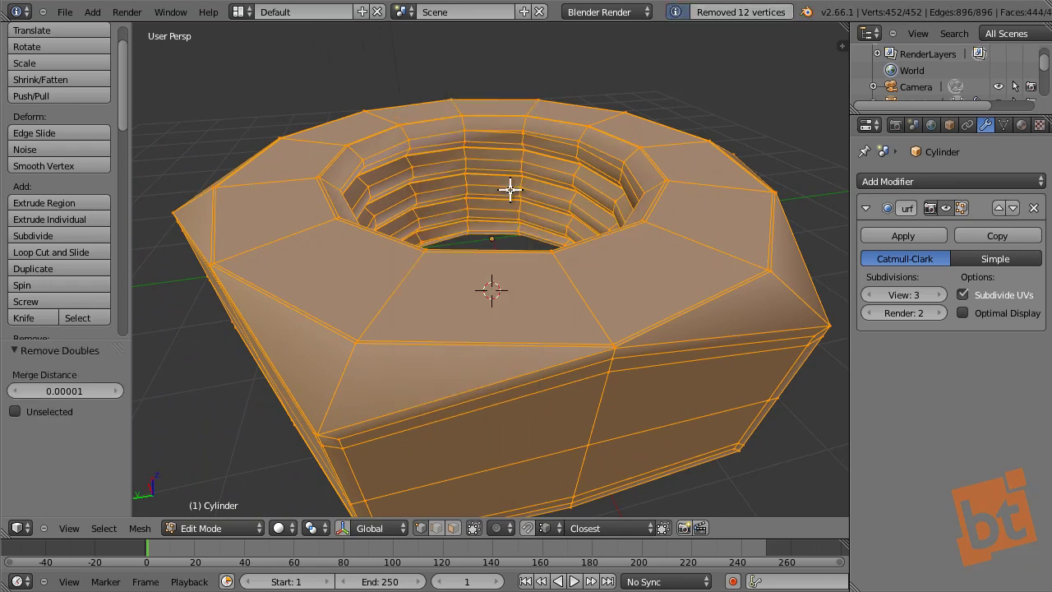
{"action": "middle_click_drag", "start_coordinate": [610, 150], "coordinate": [631, 164]}
{"action": "scroll", "coordinate": [631, 164], "scroll_direction": "up", "scroll_amount": 5}
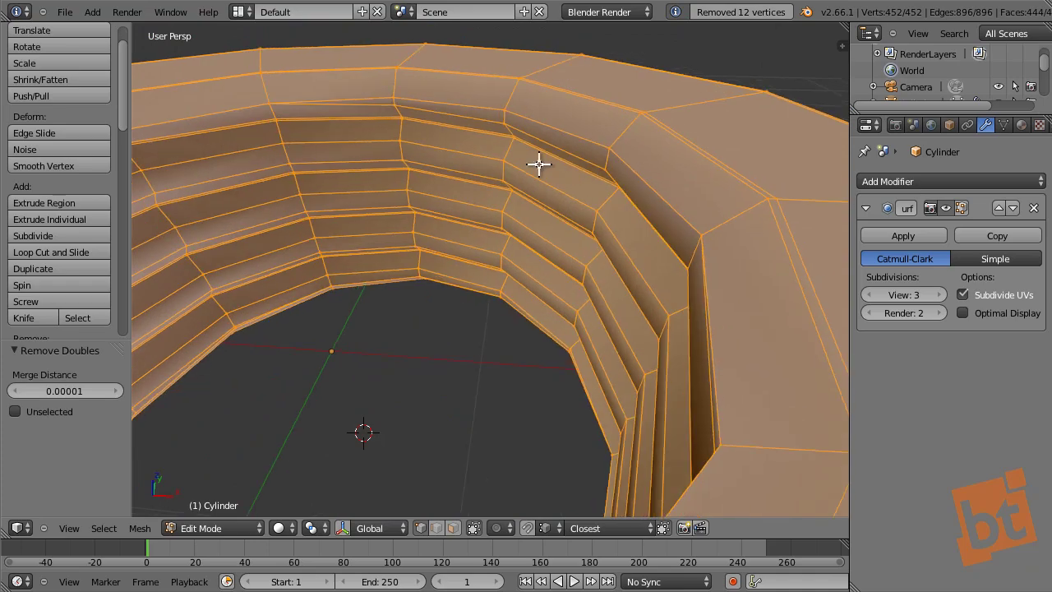
- Check whether the thread is connected to the nut body at the lower end of the hole by trial-moving a seam vertex and cancelling
{"action": "middle_click_drag", "start_coordinate": [540, 165], "coordinate": [457, 146]}
{"action": "middle_click_drag", "start_coordinate": [485, 255], "coordinate": [502, 337]}
{"action": "right_click", "coordinate": [474, 359]}
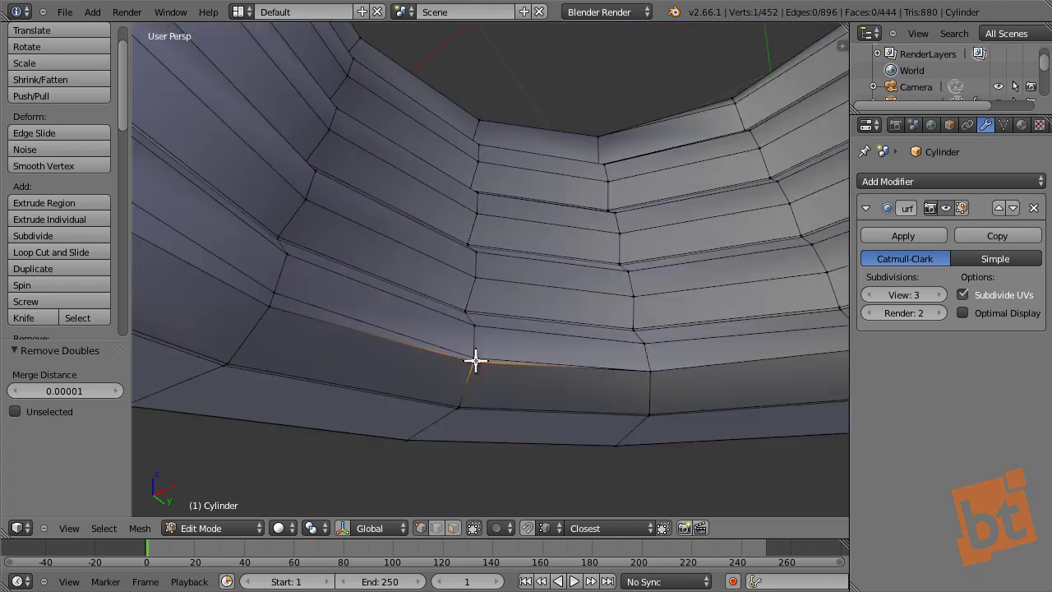
{"action": "key", "text": "g"}
{"action": "right_click", "coordinate": [516, 390]}
{"action": "key", "text": "a"}
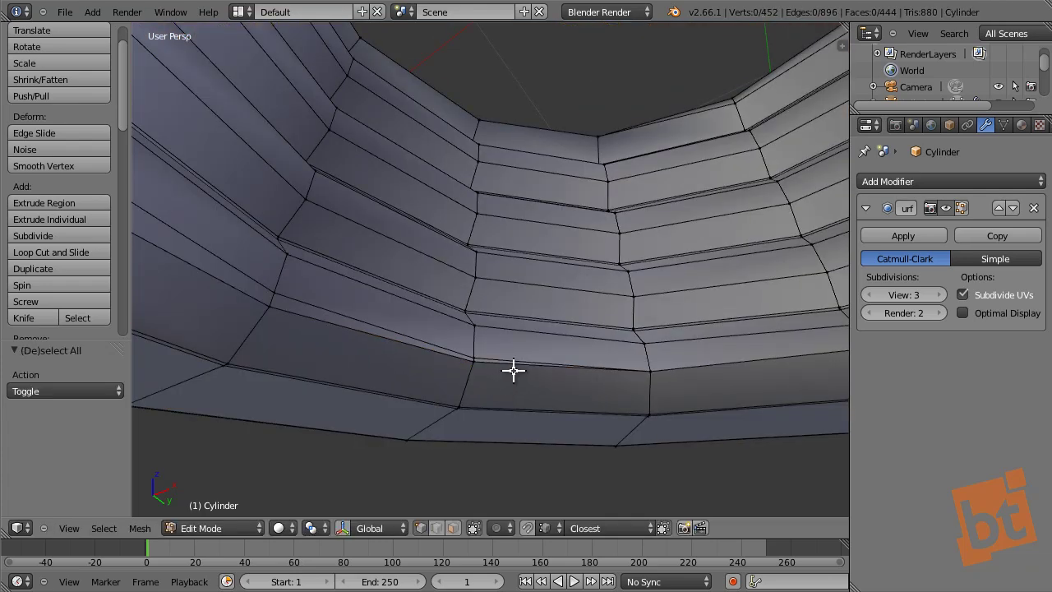
{"action": "middle_click_drag", "start_coordinate": [512, 369], "coordinate": [440, 383]}
{"action": "key", "text": "g"}
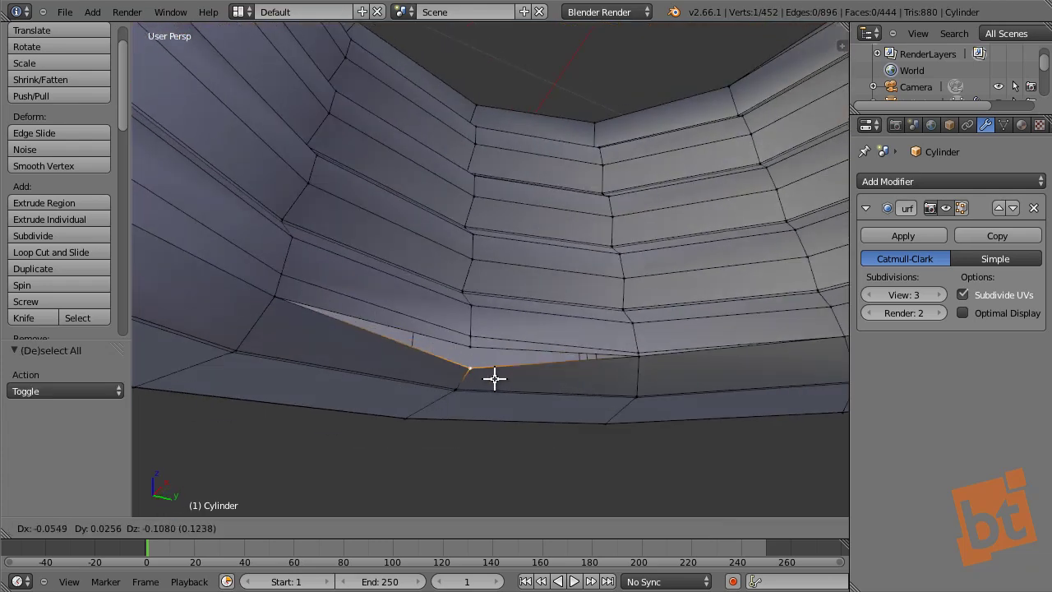
{"action": "right_click", "coordinate": [493, 376]}
- Try Remove Doubles once more on the whole mesh at the default merge distance
{"action": "key", "text": "a"}
{"action": "key", "text": "a"}
{"action": "key", "text": "w"}
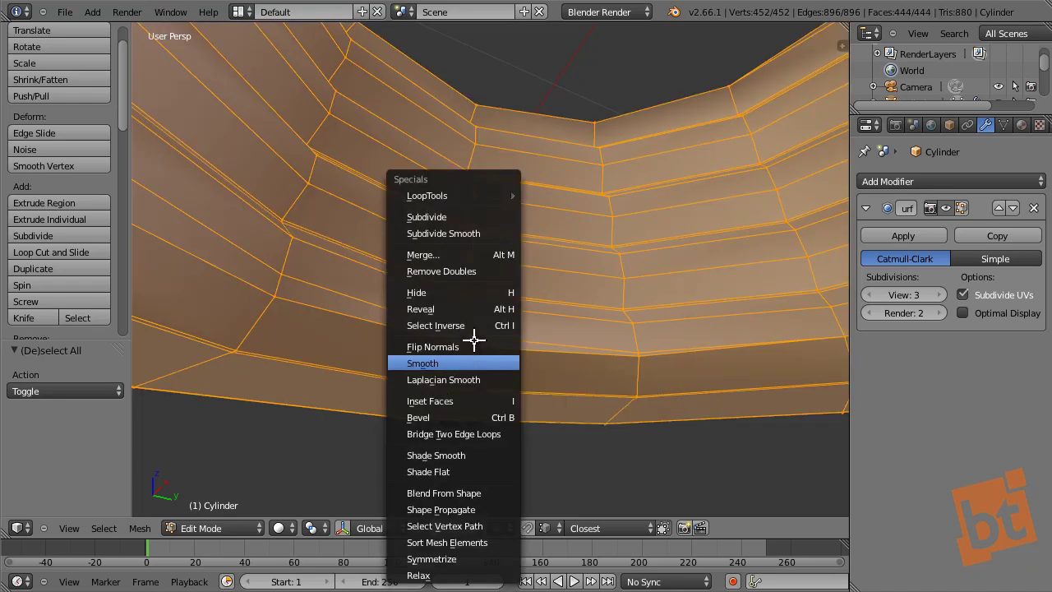
{"action": "left_click", "coordinate": [469, 271]}
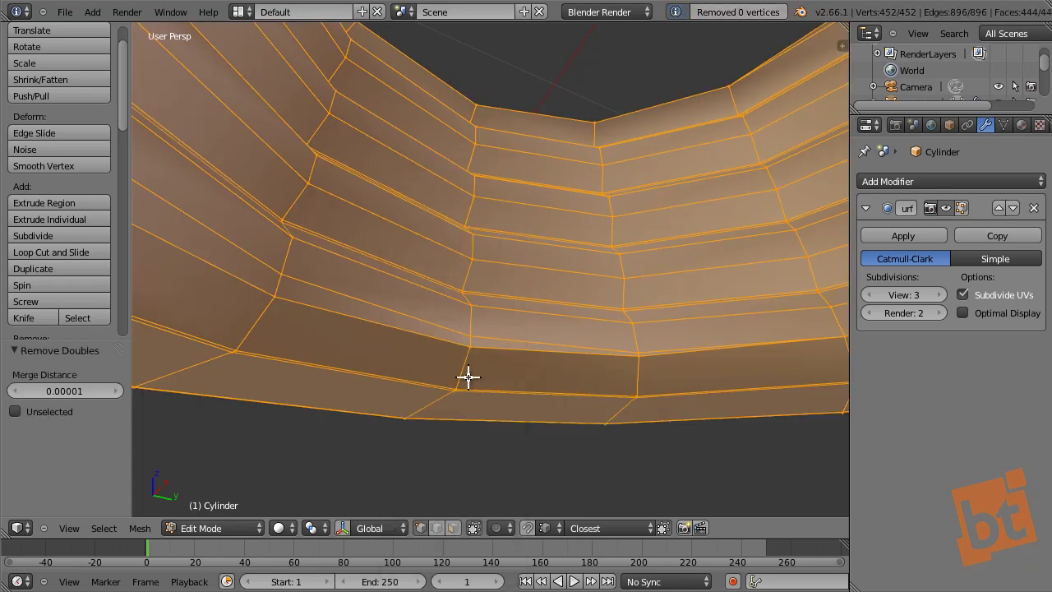
- Examine a lower seam vertex up close and trial-move it, cancelling the move, to check for an overlapping unmerged vertex
{"action": "scroll", "coordinate": [474, 357], "scroll_direction": "up", "scroll_amount": 2}
{"action": "right_click", "coordinate": [467, 343]}
{"action": "middle_click_drag", "start_coordinate": [467, 343], "coordinate": [442, 411]}
{"action": "scroll", "coordinate": [465, 354], "scroll_direction": "up", "scroll_amount": 3}
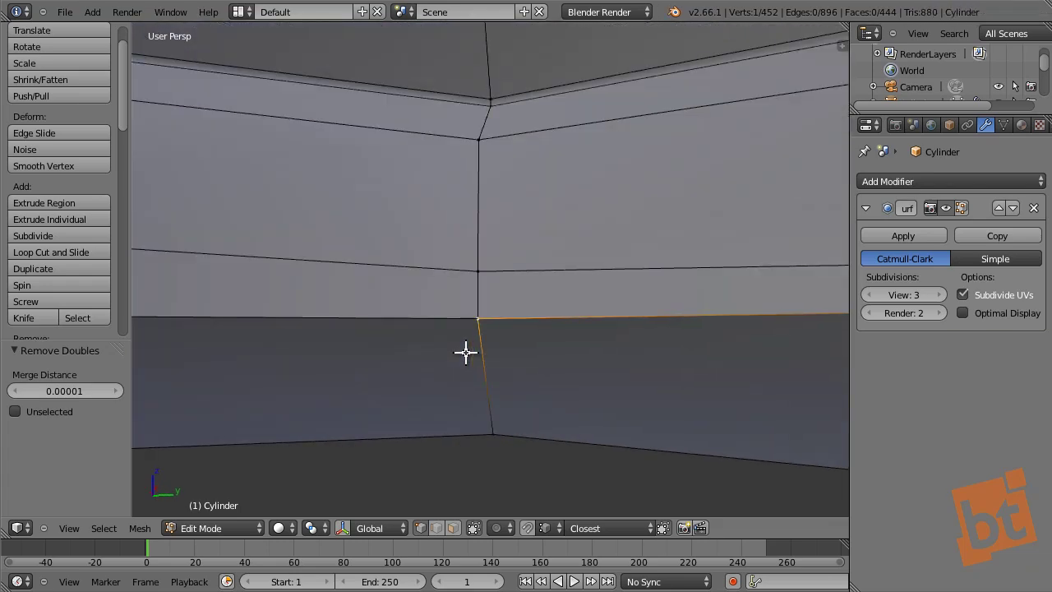
{"action": "scroll", "coordinate": [465, 354], "scroll_direction": "up", "scroll_amount": 1}
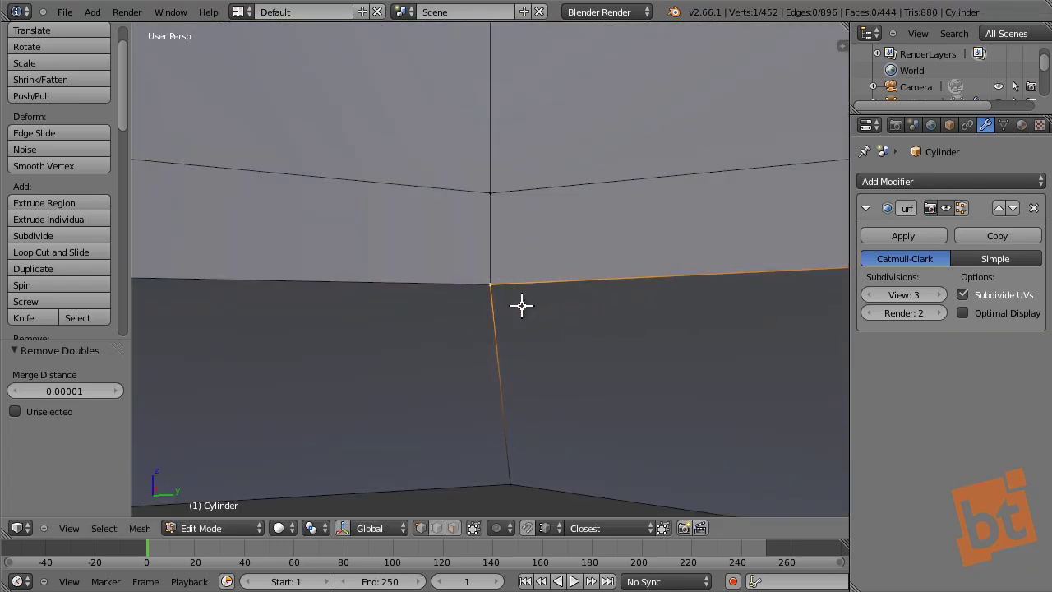
{"action": "mouse_move", "coordinate": [521, 306]}
{"action": "middle_mouse_down"}
{"action": "mouse_move", "coordinate": [551, 329]}
{"action": "mouse_move", "coordinate": [596, 328]}
{"action": "mouse_move", "coordinate": [537, 304]}
{"action": "mouse_move", "coordinate": [500, 311]}
{"action": "middle_mouse_up"}
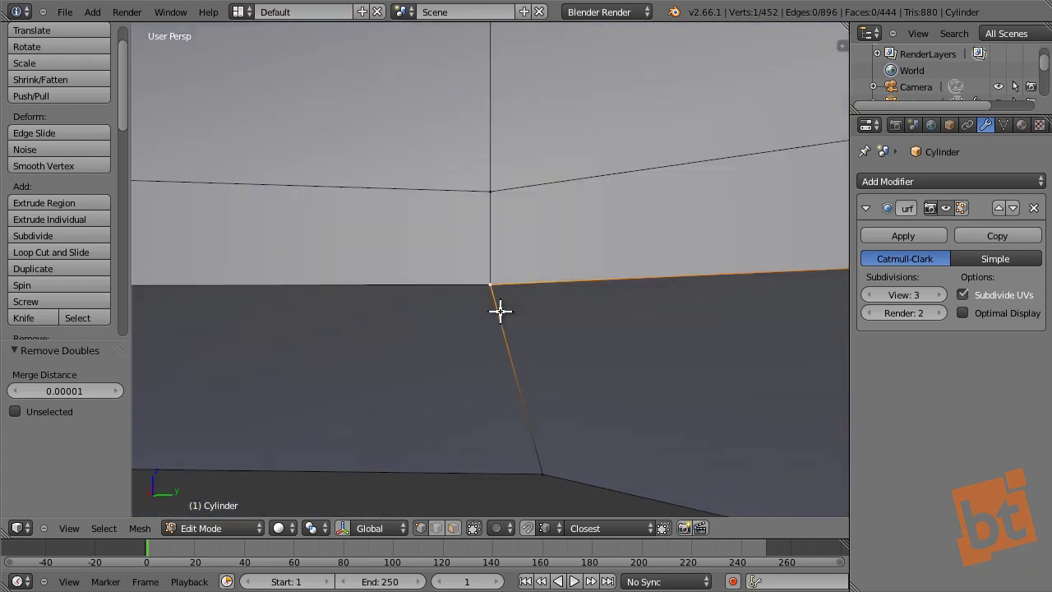
{"action": "key", "text": "g"}
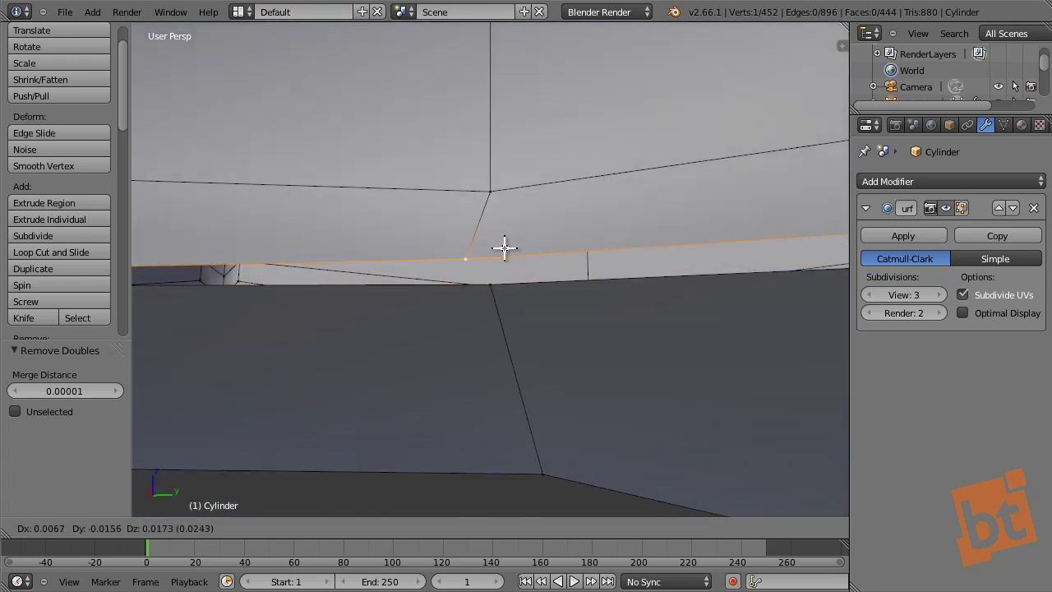
{"action": "right_click", "coordinate": [504, 247]}
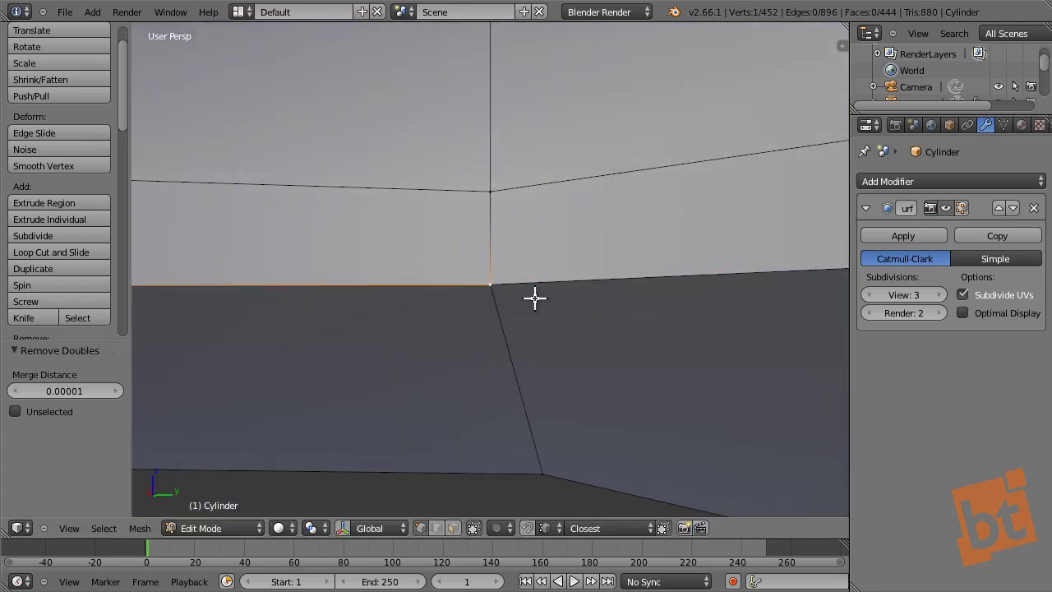
- Remove doubles across the whole mesh with the merge distance raised to 0.00601, and check the lower thread seam
{"action": "key", "text": "a"}
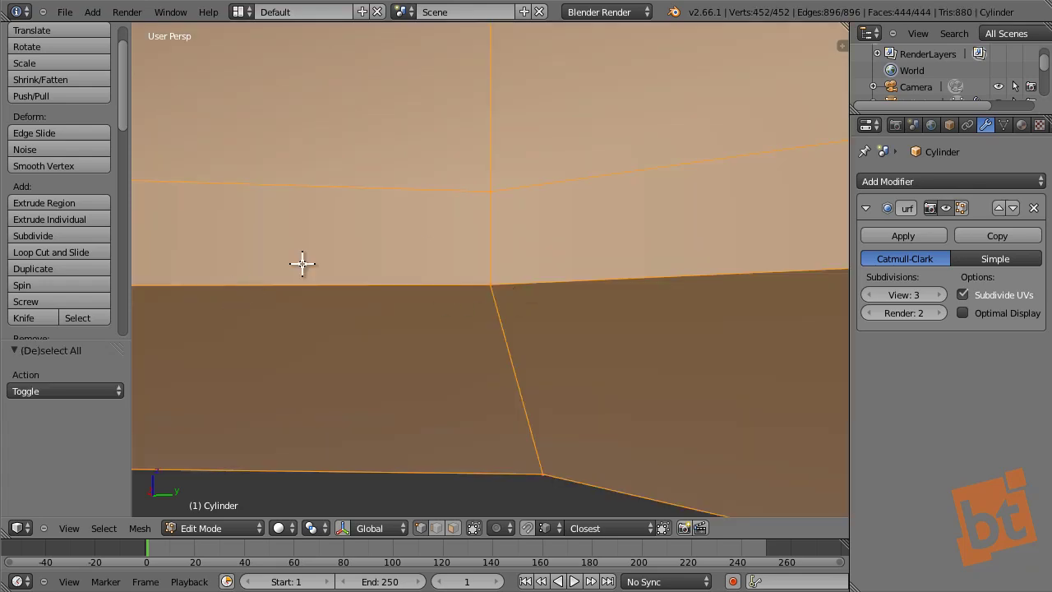
{"action": "key", "text": "w"}
{"action": "left_click", "coordinate": [447, 222]}
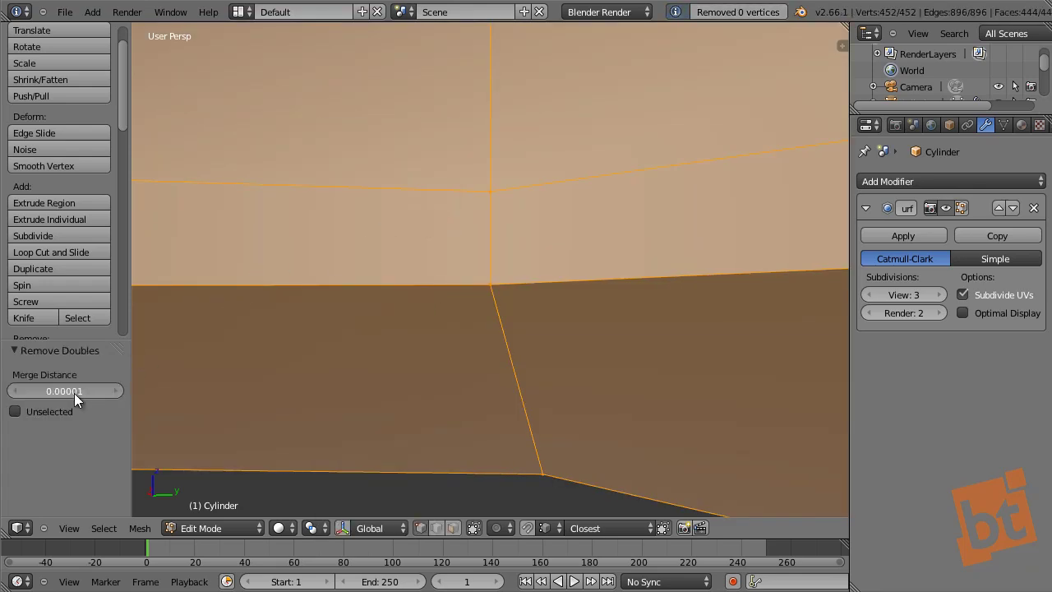
{"action": "mouse_move", "coordinate": [74, 393]}
{"action": "left_mouse_down"}
{"action": "mouse_move", "coordinate": [91, 391]}
{"action": "mouse_move", "coordinate": [39, 389]}
{"action": "left_mouse_up"}
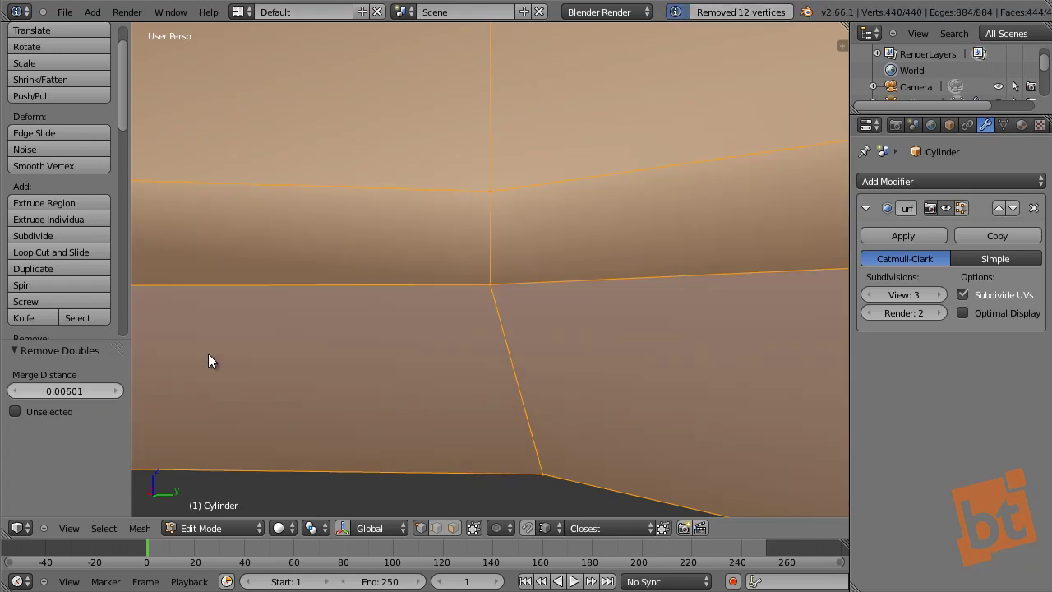
{"action": "scroll", "coordinate": [538, 265], "scroll_direction": "down", "scroll_amount": 3}
{"action": "scroll", "coordinate": [540, 274], "scroll_direction": "down", "scroll_amount": 3}
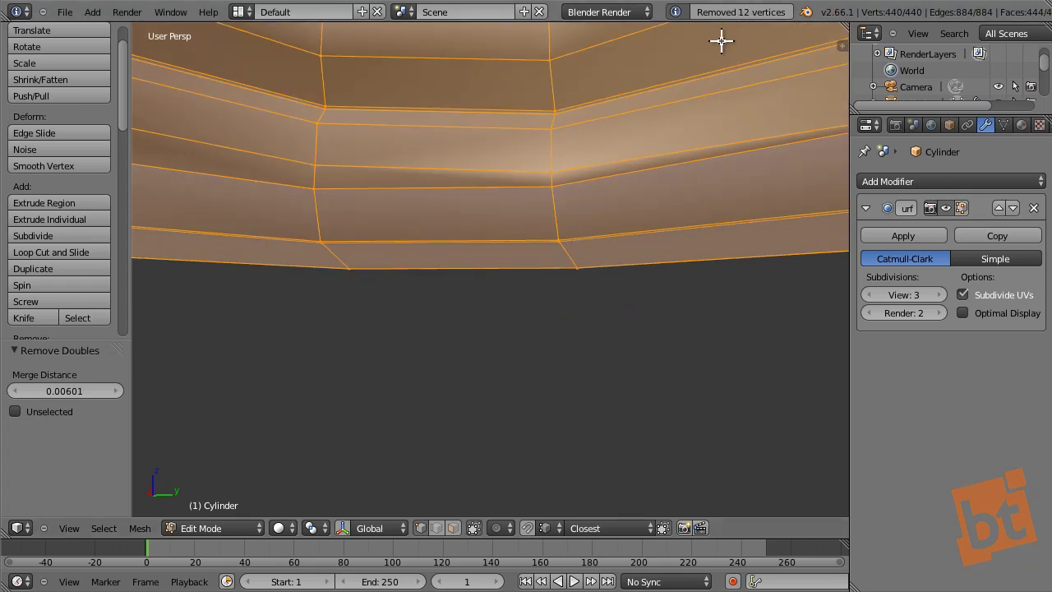
{"action": "scroll", "coordinate": [526, 207], "scroll_direction": "down", "scroll_amount": 5}
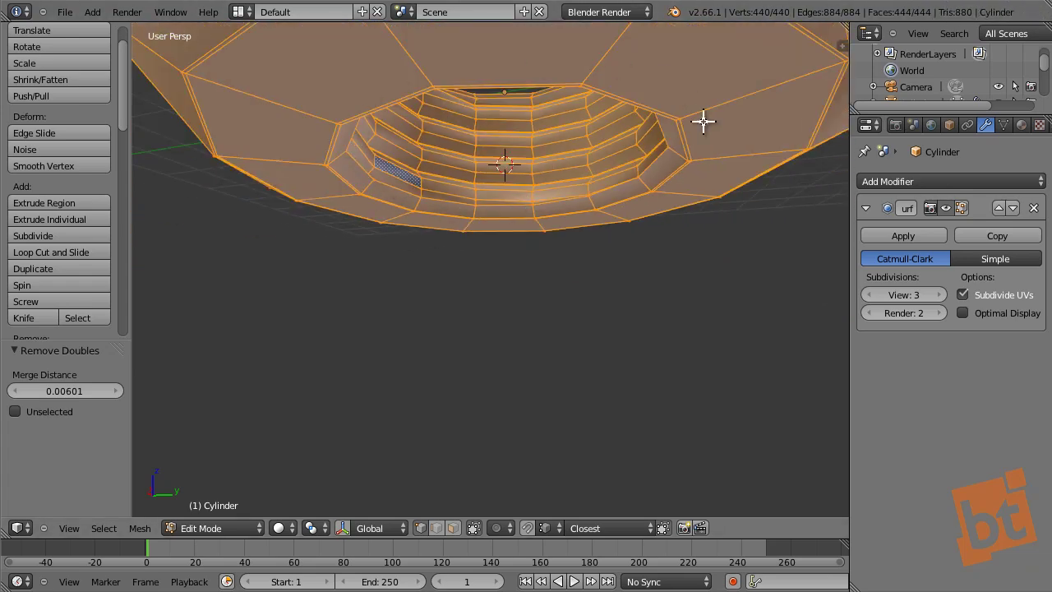
{"action": "middle_click_drag", "start_coordinate": [703, 122], "coordinate": [679, 192]}
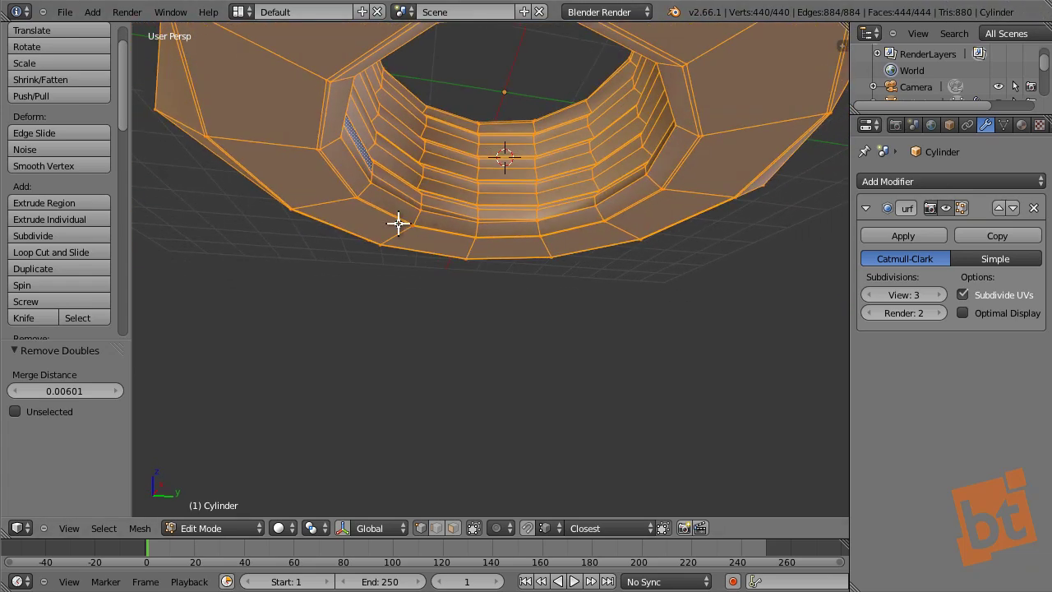
{"action": "scroll", "coordinate": [436, 214], "scroll_direction": "up", "scroll_amount": 8}
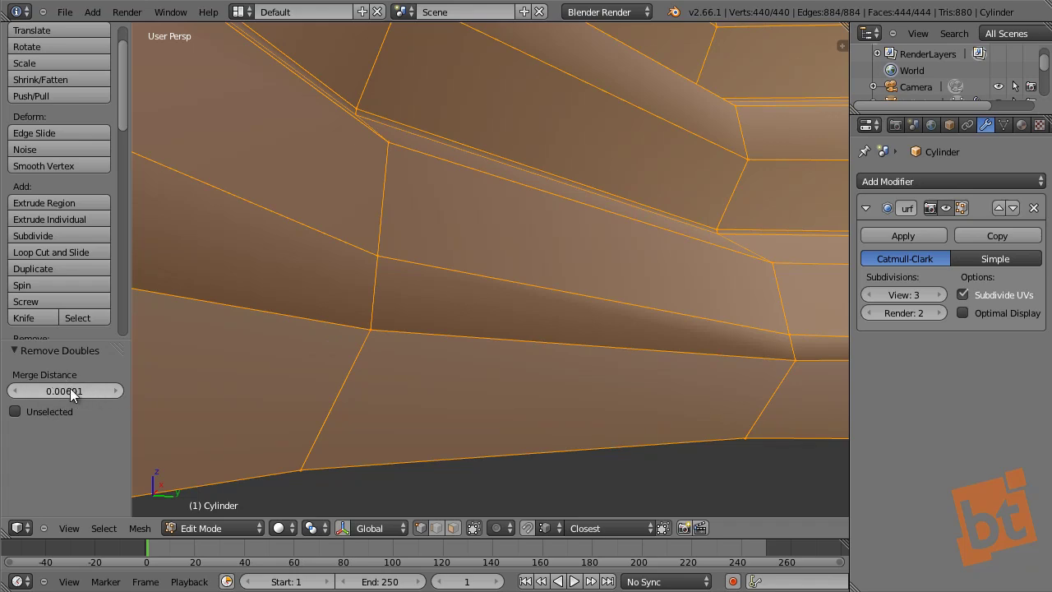
{"action": "middle_click_drag", "start_coordinate": [493, 317], "coordinate": [530, 317]}
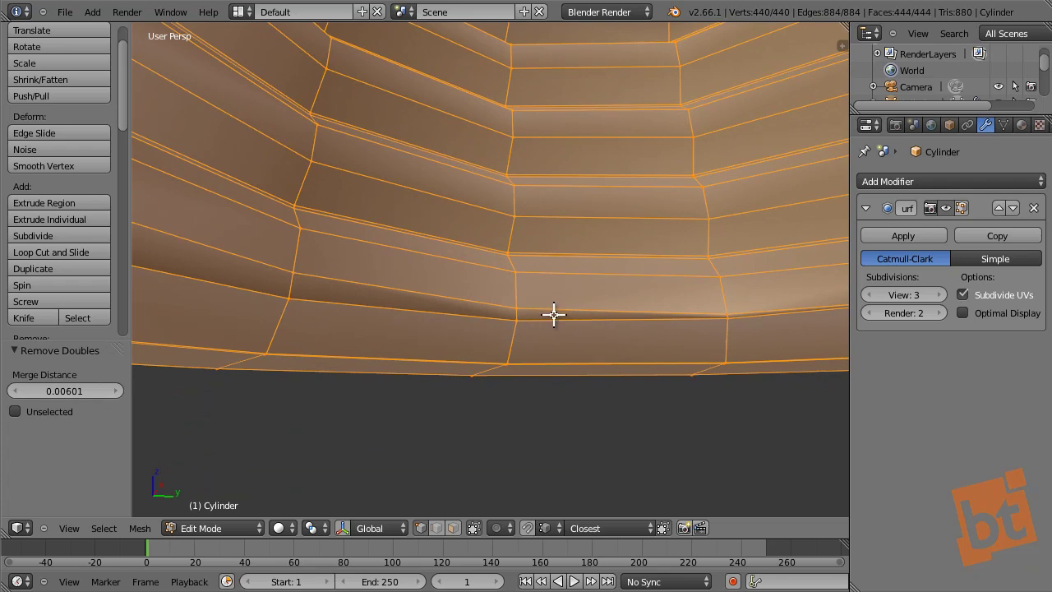
- Recalculate the normals of the entire nut mesh so they are consistent, and clear the selection
{"action": "key", "text": "a"}
{"action": "scroll", "coordinate": [553, 314], "scroll_direction": "down", "scroll_amount": 2}
{"action": "key", "text": "a"}
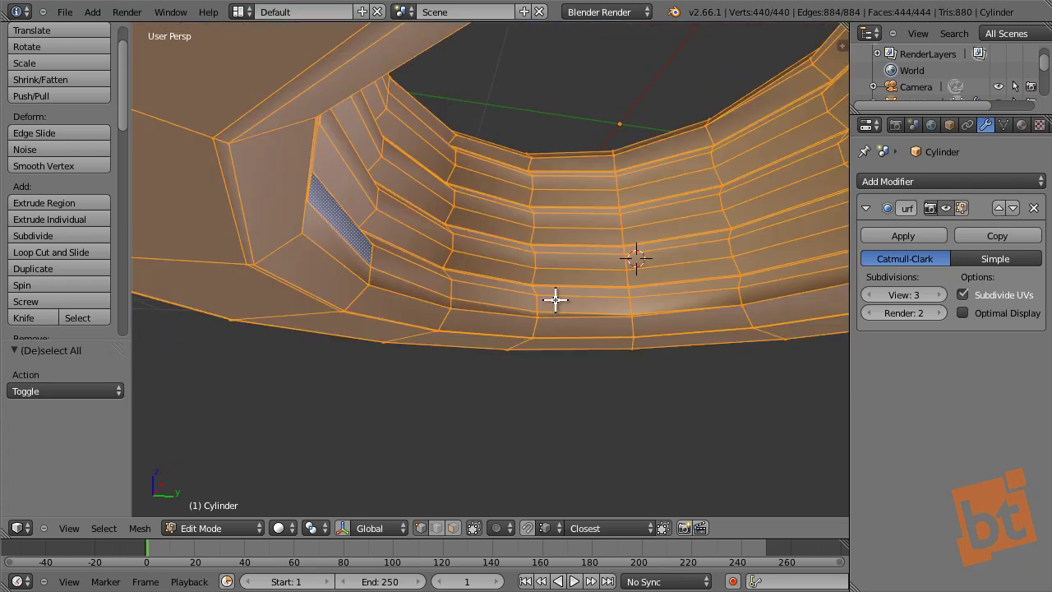
{"action": "key", "text": "ctrl+n"}
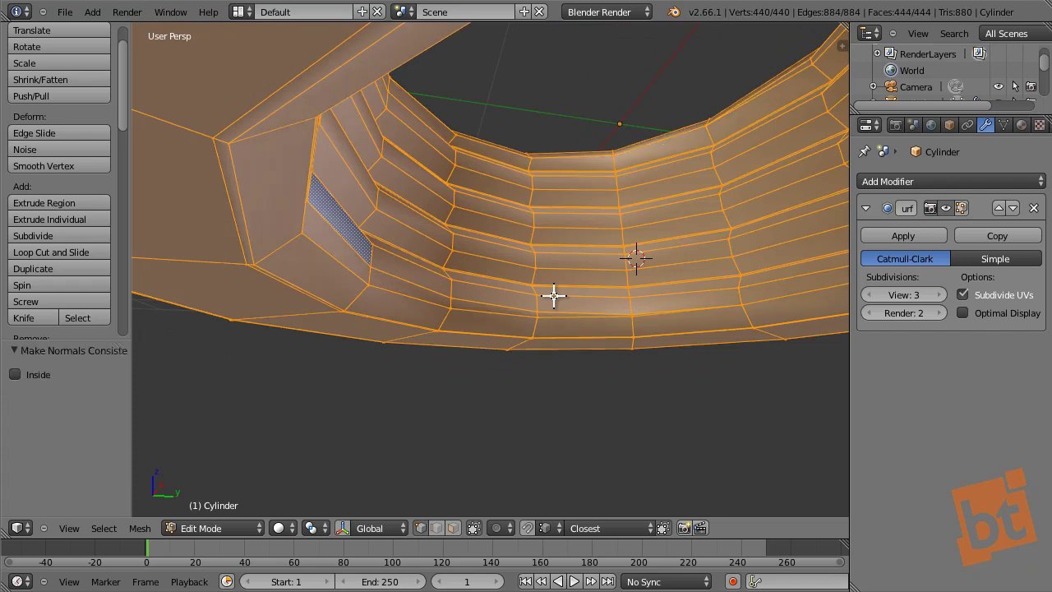
{"action": "key", "text": "a"}
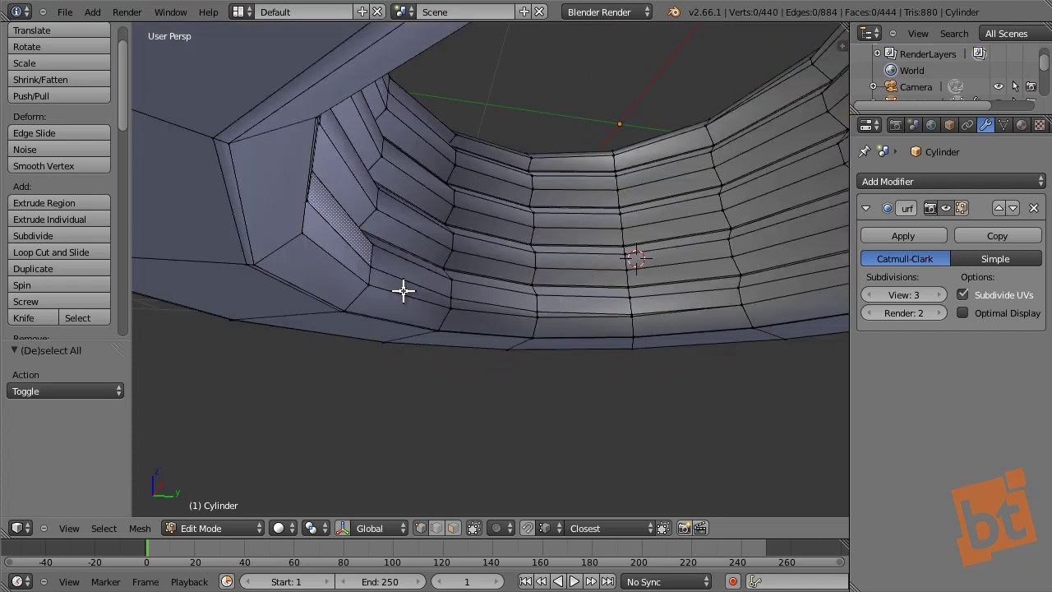
- Return to Object Mode and inspect the smoothed nut and its thread with nothing selected
{"action": "middle_click_drag", "start_coordinate": [403, 291], "coordinate": [553, 275]}
{"action": "scroll", "coordinate": [554, 275], "scroll_direction": "down", "scroll_amount": 5}
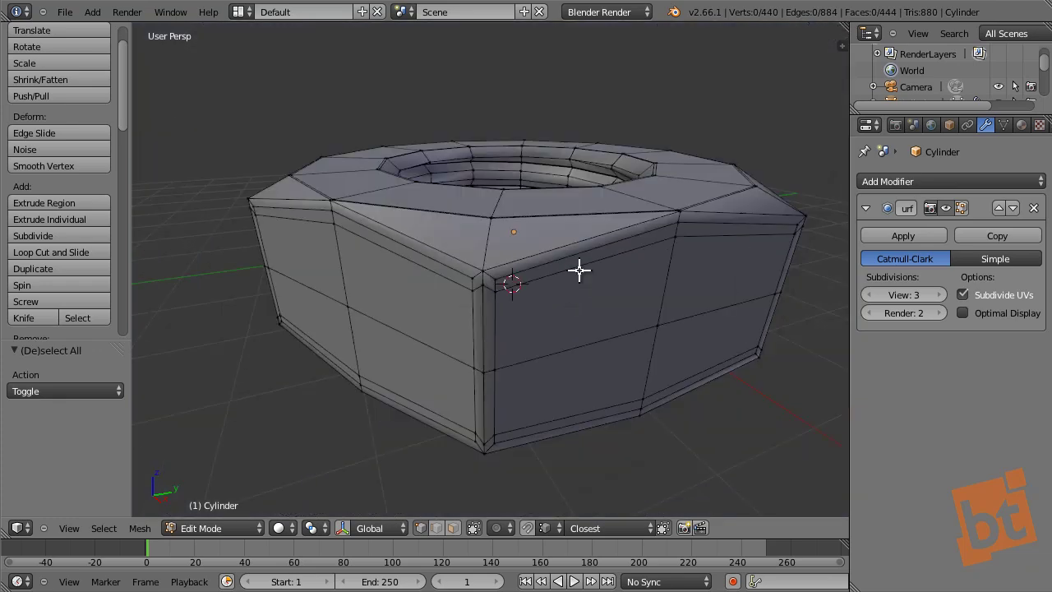
{"action": "middle_click_drag", "start_coordinate": [579, 270], "coordinate": [473, 281]}
{"action": "key", "text": "Tab"}
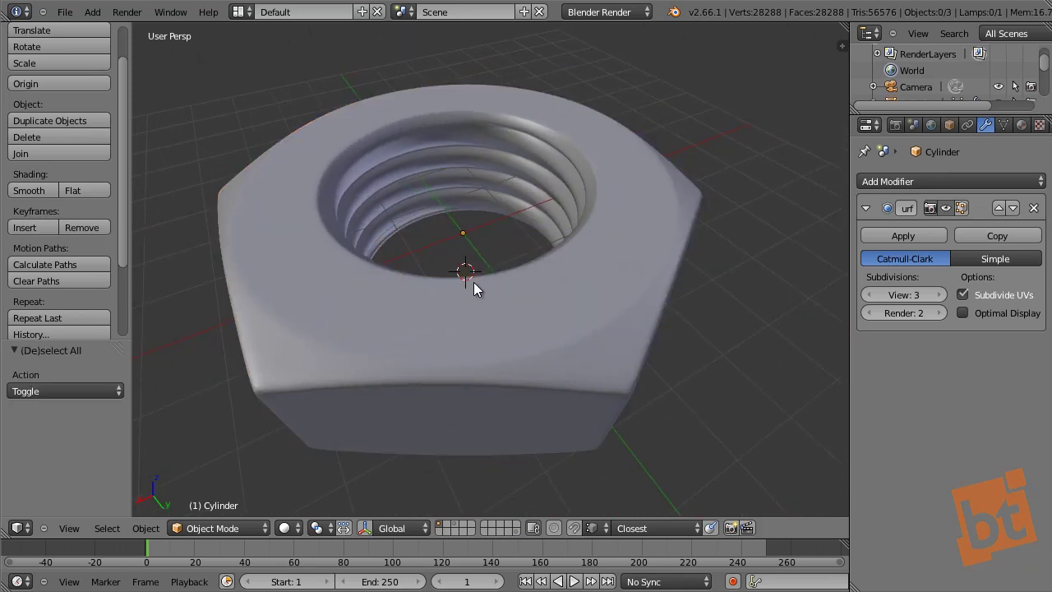
{"action": "key", "text": "a"}
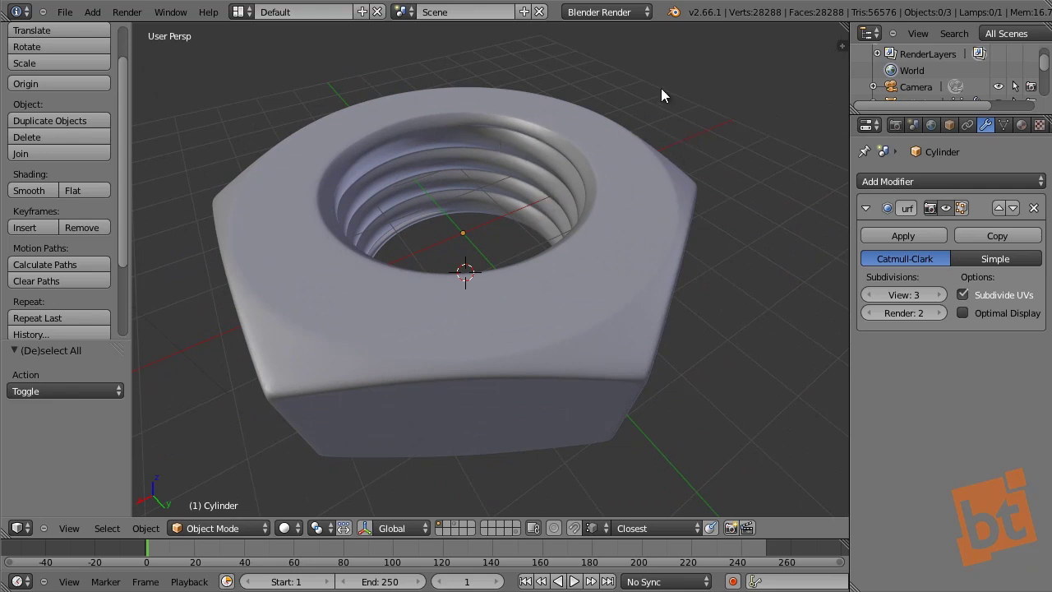
- Reopen the nut in Edit Mode and examine the seam between the upper thread and the hole's rim
{"action": "right_click", "coordinate": [484, 141]}
{"action": "key", "text": "Tab"}
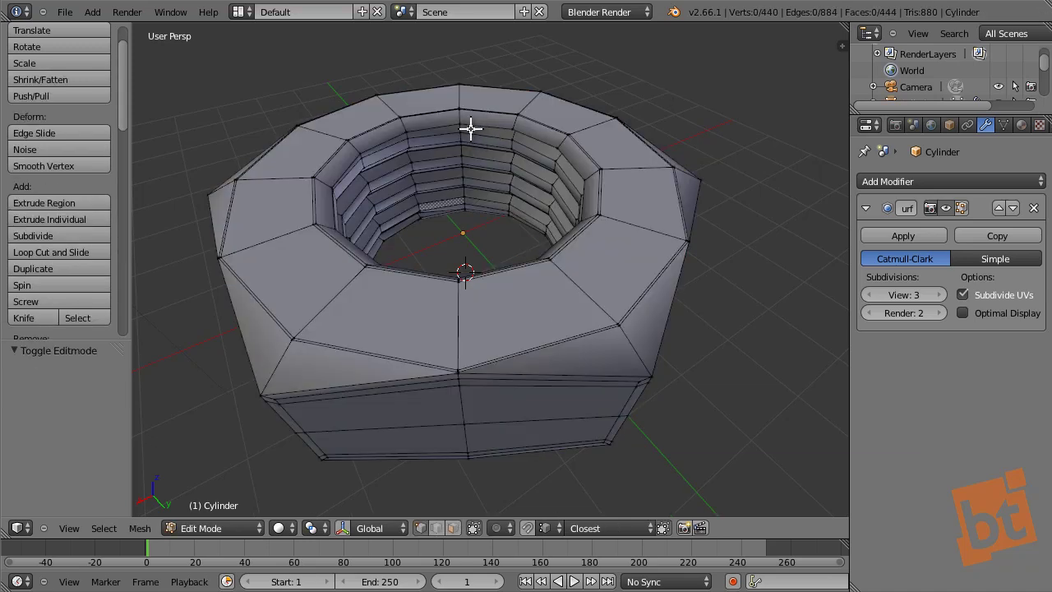
{"action": "scroll", "coordinate": [469, 129], "scroll_direction": "up", "scroll_amount": 2}
{"action": "right_click", "coordinate": [468, 122]}
{"action": "scroll", "coordinate": [556, 170], "scroll_direction": "up", "scroll_amount": 6}
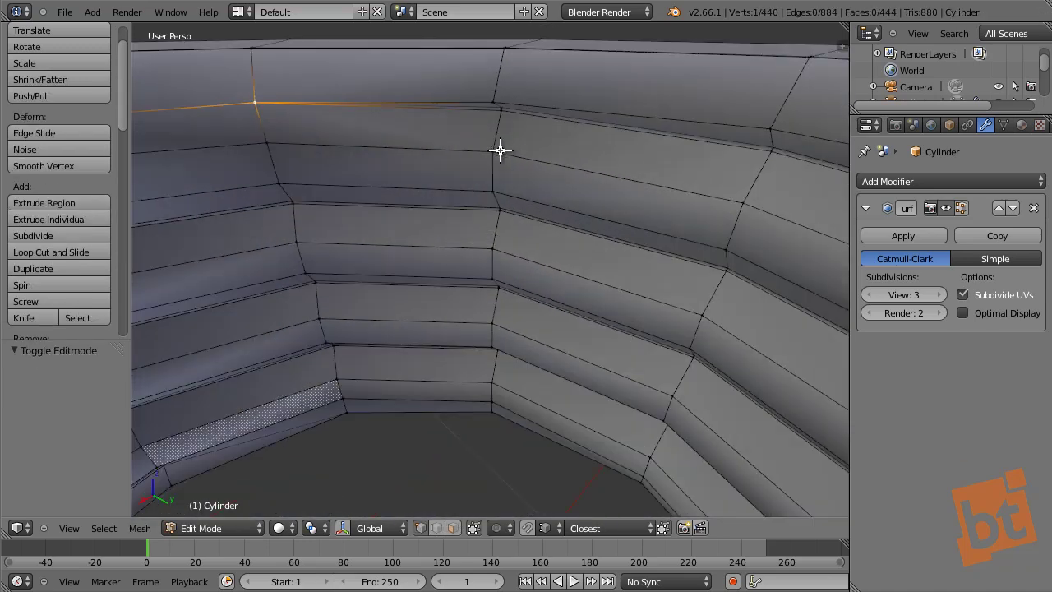
{"action": "middle_click_drag", "start_coordinate": [500, 149], "coordinate": [488, 117]}
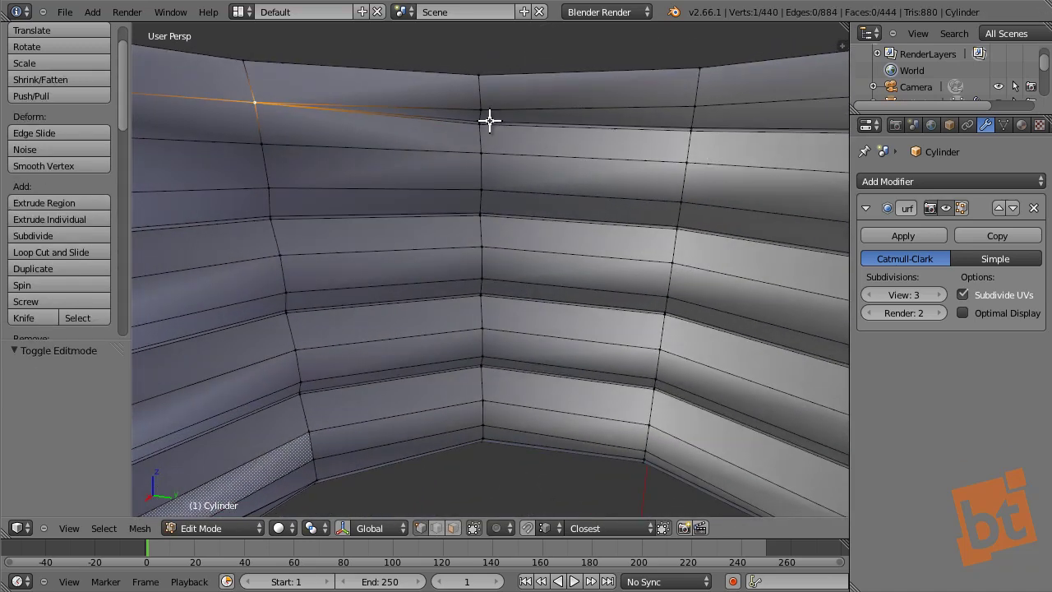
- Switch to face selection and select the four thin triangular faces along the upper seam between thread and nut body
{"action": "key", "text": "ctrl+Tab"}
{"action": "left_click", "coordinate": [467, 123]}
{"action": "right_click", "coordinate": [466, 121]}
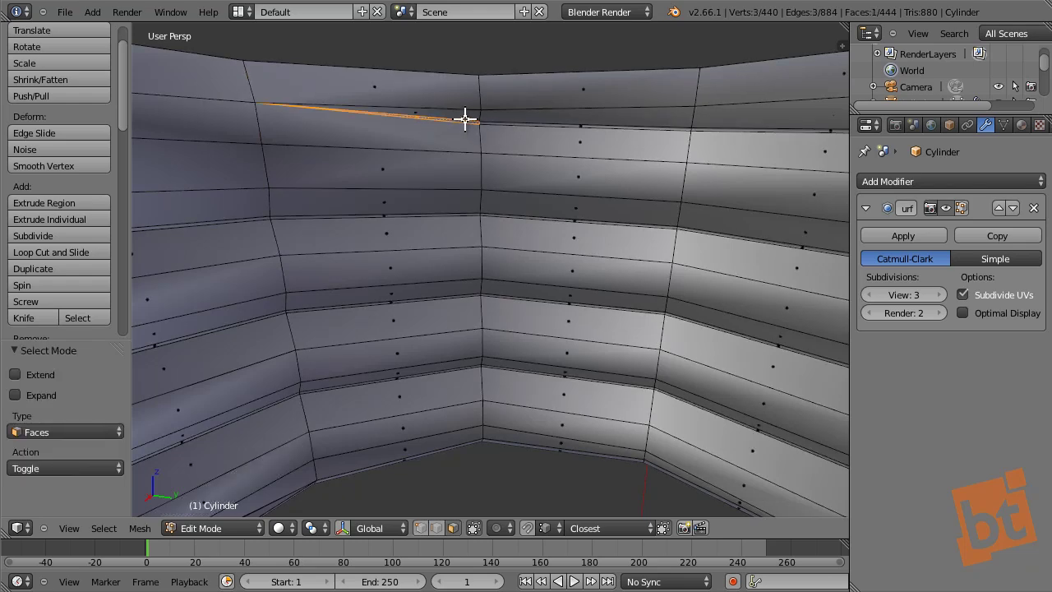
{"action": "right_click", "coordinate": [465, 119], "text": "shift"}
{"action": "middle_click_drag", "start_coordinate": [571, 186], "coordinate": [756, 64]}
{"action": "right_click", "coordinate": [650, 92], "text": "shift"}
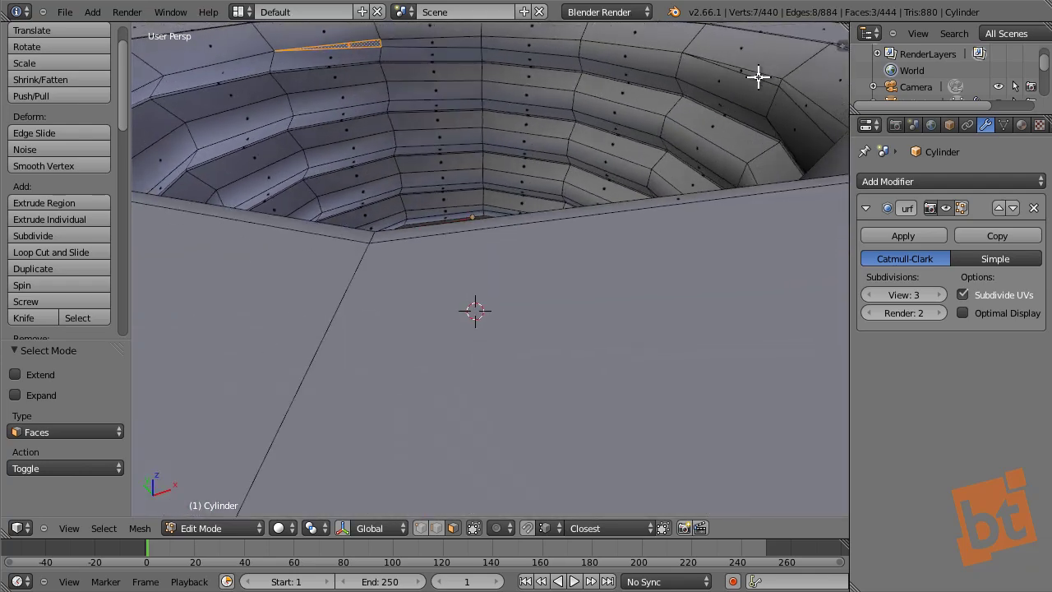
{"action": "right_click", "coordinate": [758, 77], "text": "shift"}
- Look over the selected triangles around the hole and return to Object Mode to view the smoothed thread
{"action": "middle_click_drag", "start_coordinate": [665, 96], "coordinate": [326, 189]}
{"action": "scroll", "coordinate": [326, 170], "scroll_direction": "down", "scroll_amount": 3}
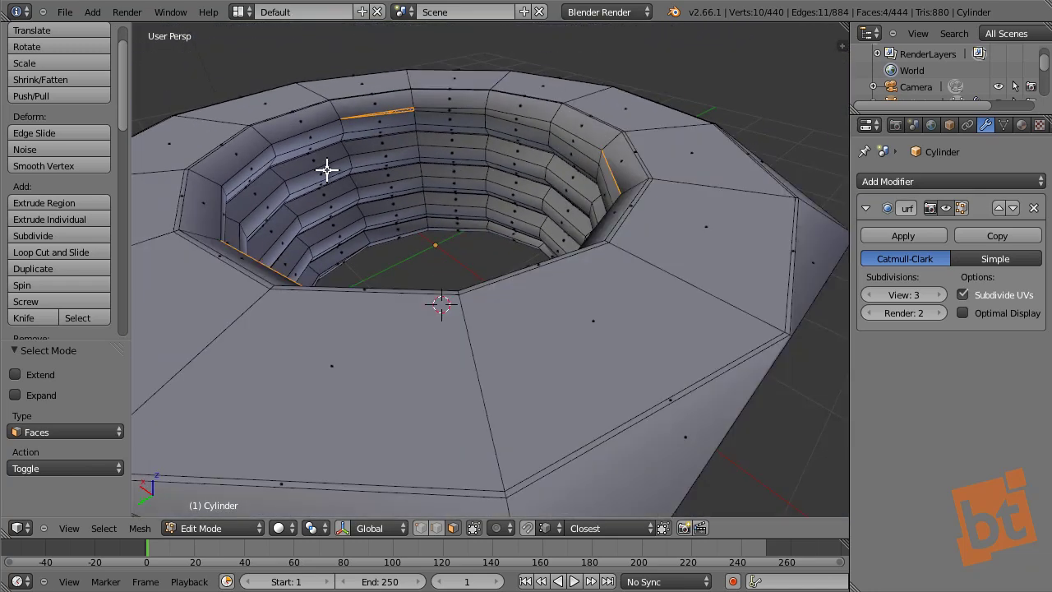
{"action": "scroll", "coordinate": [326, 169], "scroll_direction": "up", "scroll_amount": 4}
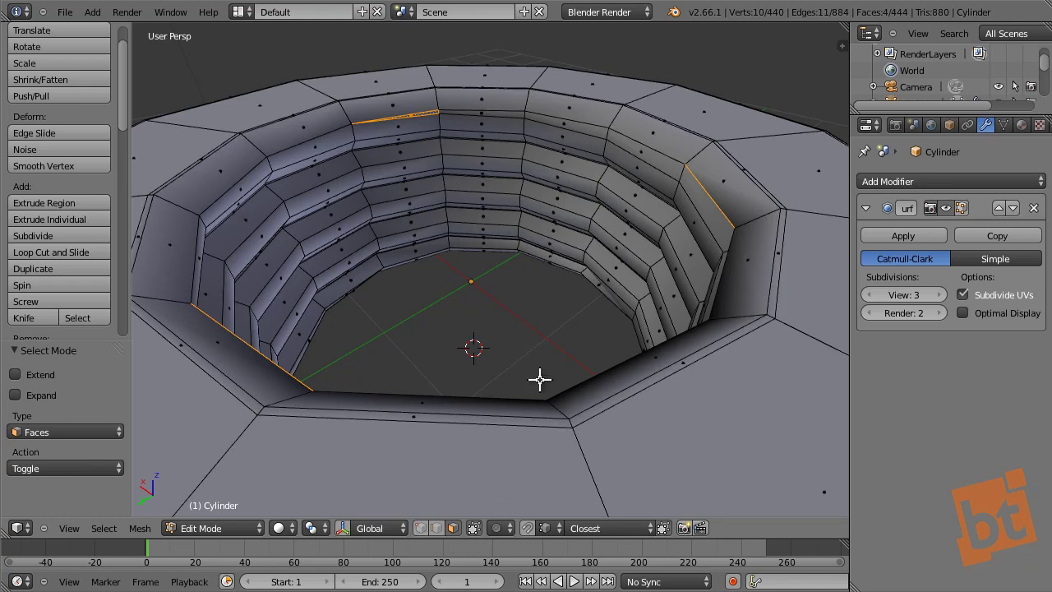
{"action": "key", "text": "Tab"}
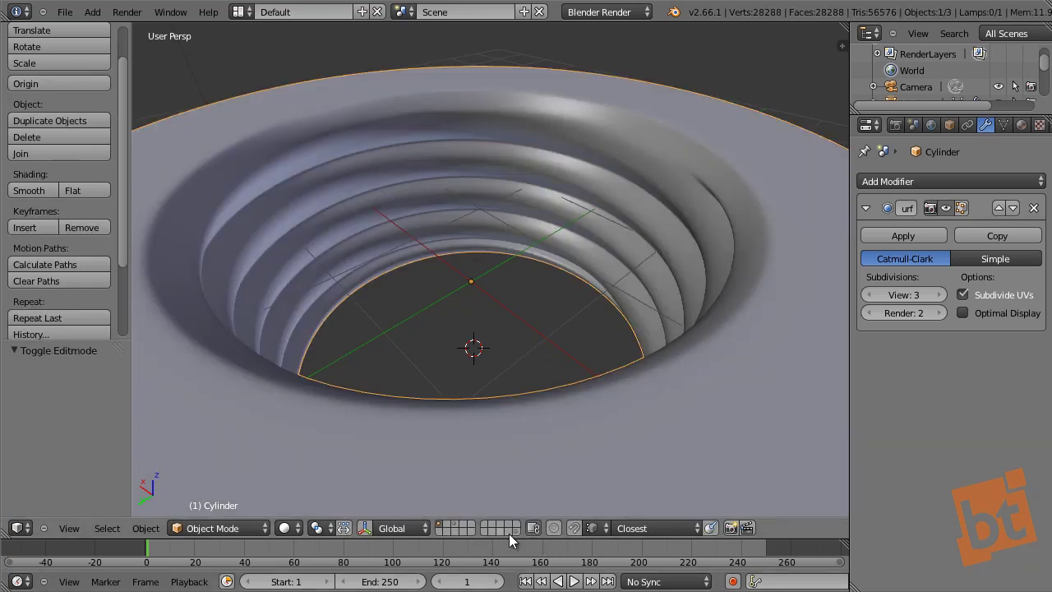
- Show the layer holding the original screw thread, select the thread, hide the unselected objects and open its profile in Edit Mode
{"action": "left_click", "coordinate": [454, 525]}
{"action": "right_click", "coordinate": [579, 90]}
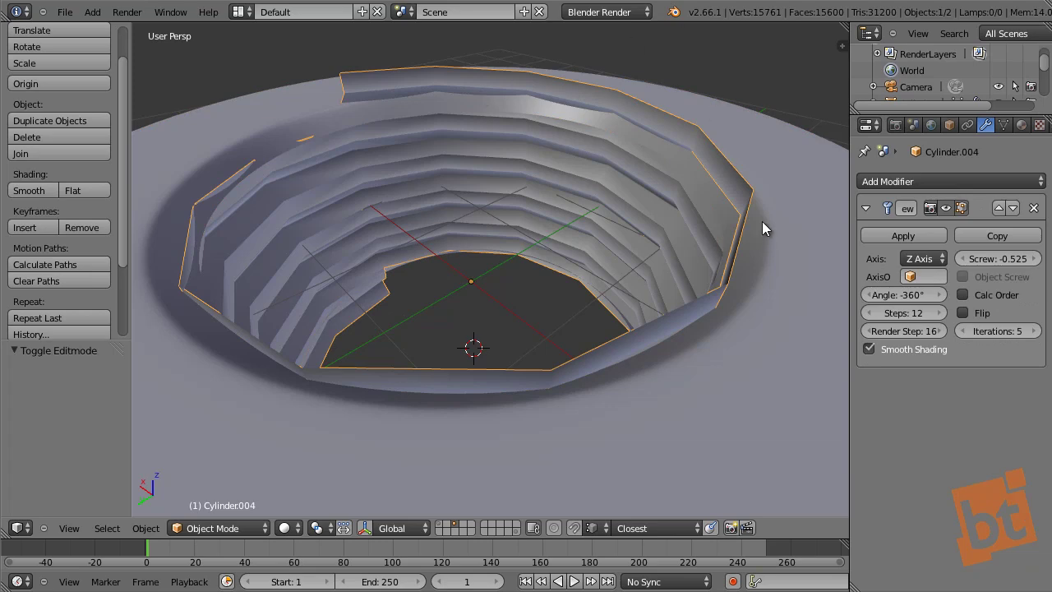
{"action": "key", "text": "shift+h"}
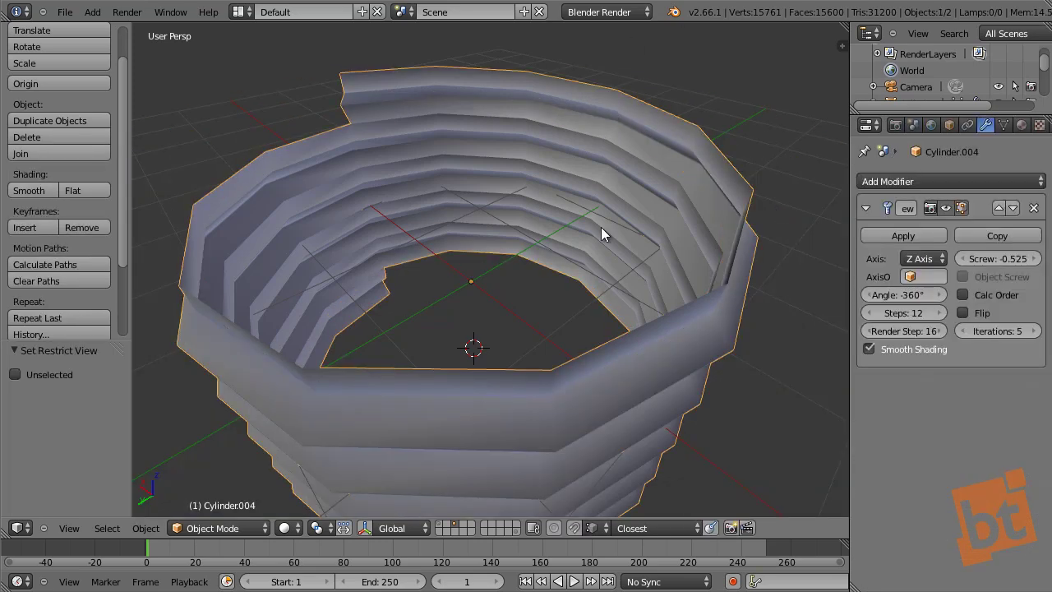
{"action": "key", "text": "Tab"}
- Switch to edge selection and select all four edges of the thread profile, including the short one at its outer tip
{"action": "scroll", "coordinate": [808, 288], "scroll_direction": "up", "scroll_amount": 3}
{"action": "scroll", "coordinate": [511, 355], "scroll_direction": "up", "scroll_amount": 2}
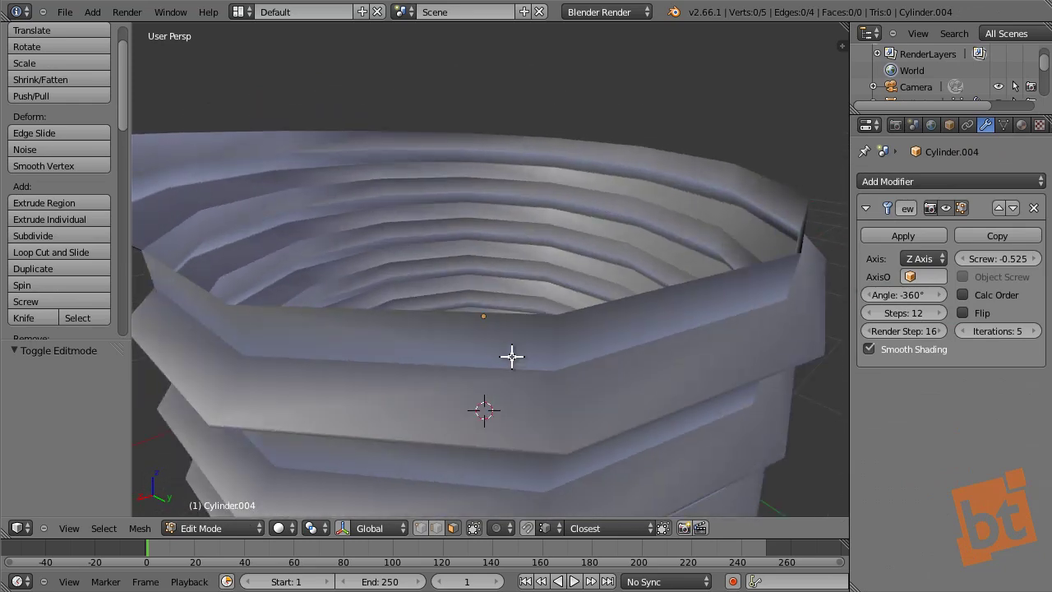
{"action": "middle_click_drag", "start_coordinate": [511, 355], "coordinate": [340, 239]}
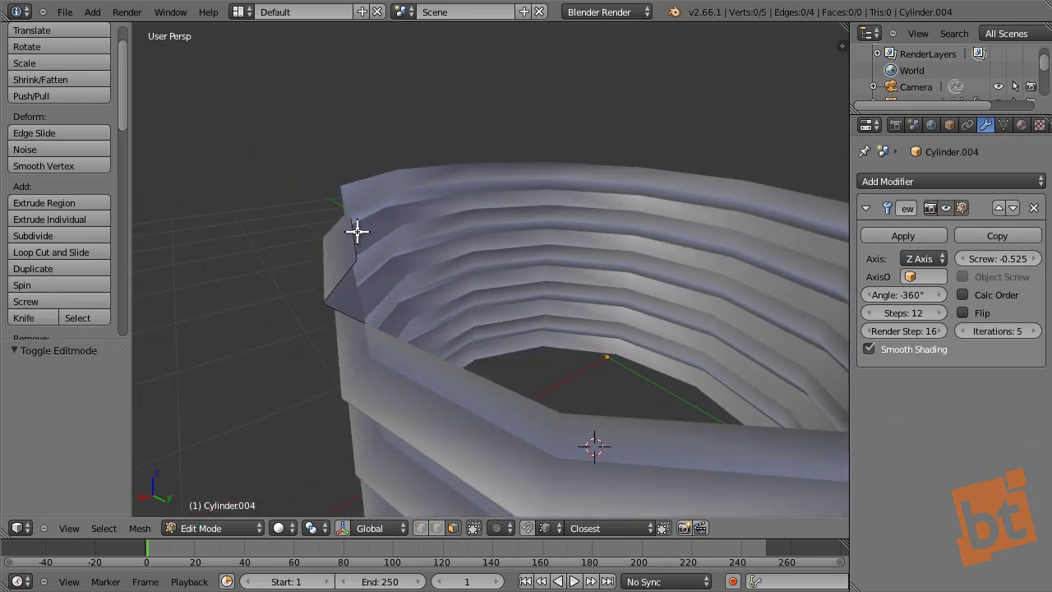
{"action": "key", "text": "ctrl+Tab"}
{"action": "left_click", "coordinate": [347, 215]}
{"action": "right_click", "coordinate": [349, 230]}
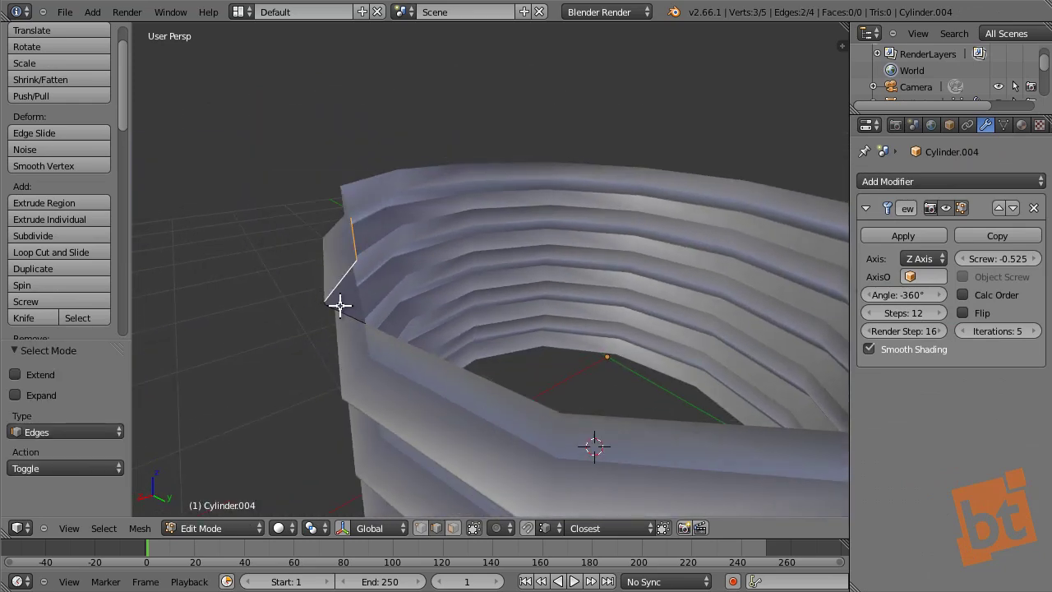
{"action": "right_click", "coordinate": [333, 308], "text": "shift"}
{"action": "scroll", "coordinate": [329, 303], "scroll_direction": "up", "scroll_amount": 4}
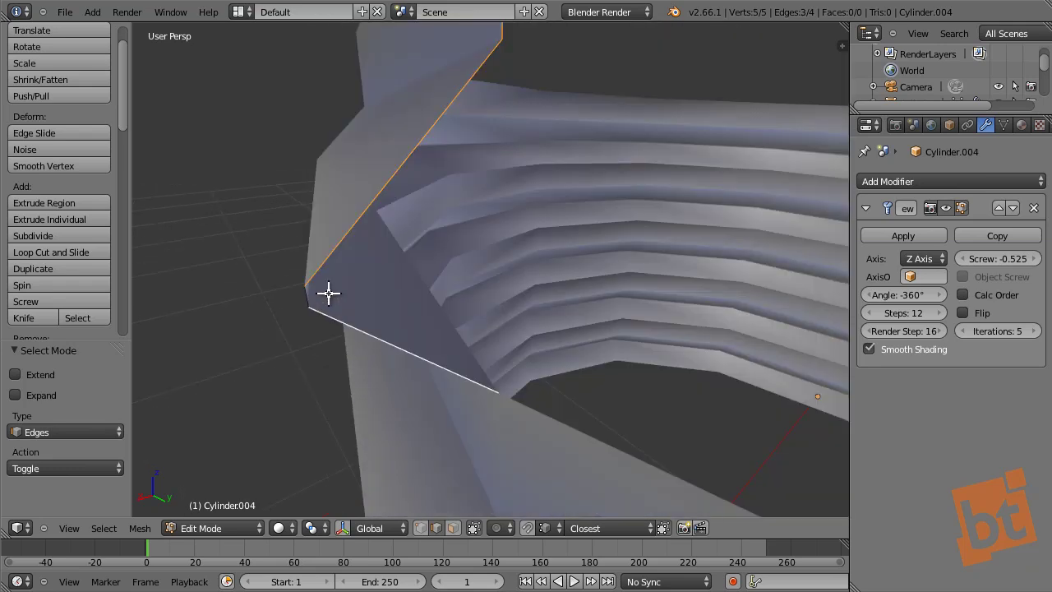
{"action": "right_click", "coordinate": [303, 294], "text": "shift"}
{"action": "middle_click_drag", "start_coordinate": [457, 331], "coordinate": [413, 323]}
{"action": "scroll", "coordinate": [412, 324], "scroll_direction": "down", "scroll_amount": 4}
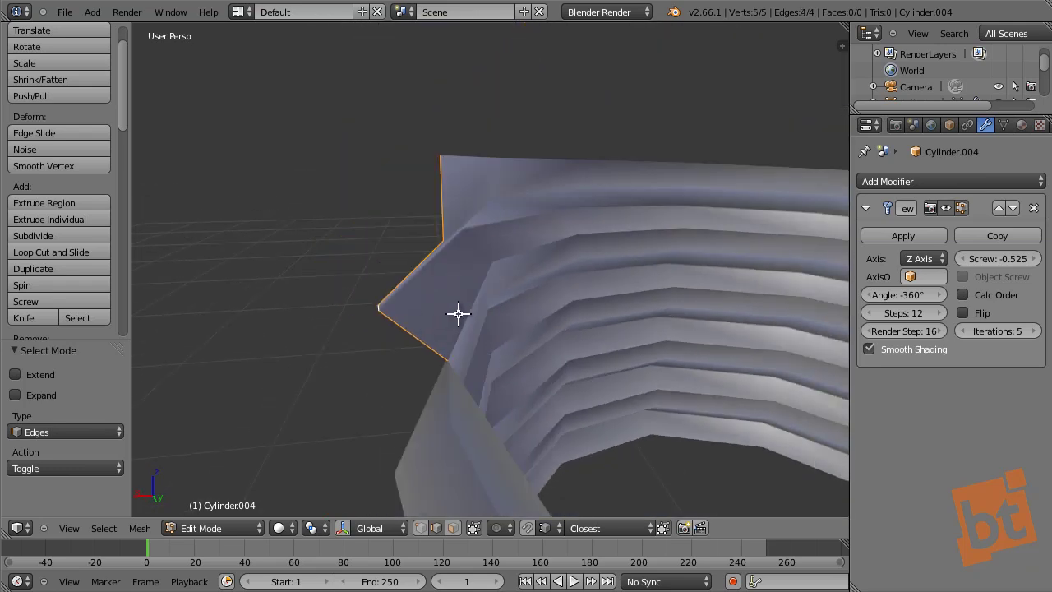
- Single out the profile's vertical and slanted edges to examine its shape, then clear the selection
{"action": "middle_click_drag", "start_coordinate": [551, 323], "coordinate": [490, 312]}
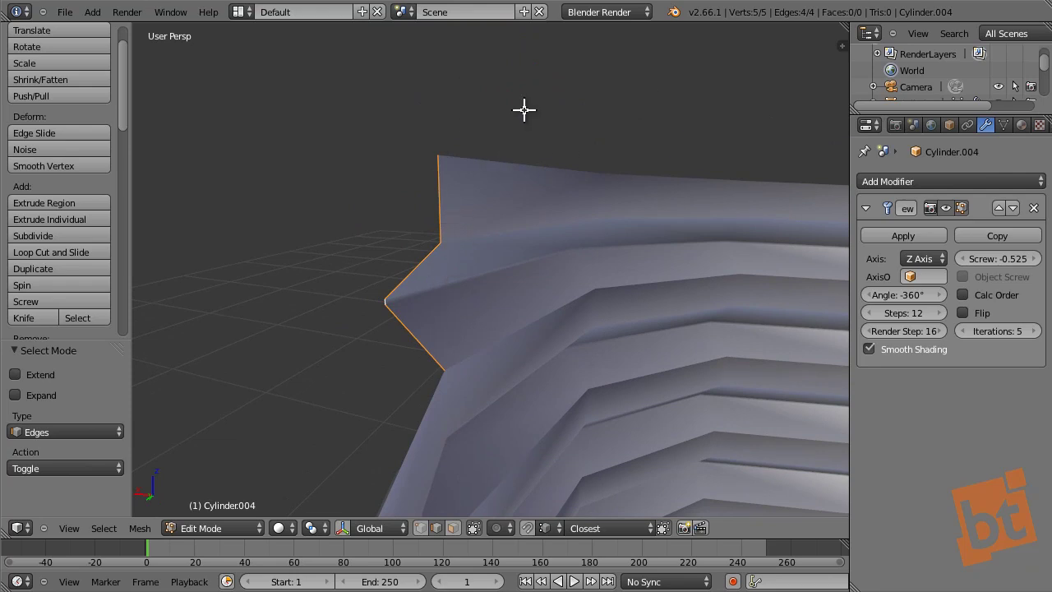
{"action": "right_click", "coordinate": [437, 209]}
{"action": "right_click", "coordinate": [425, 256], "text": "shift"}
{"action": "key", "text": "a"}
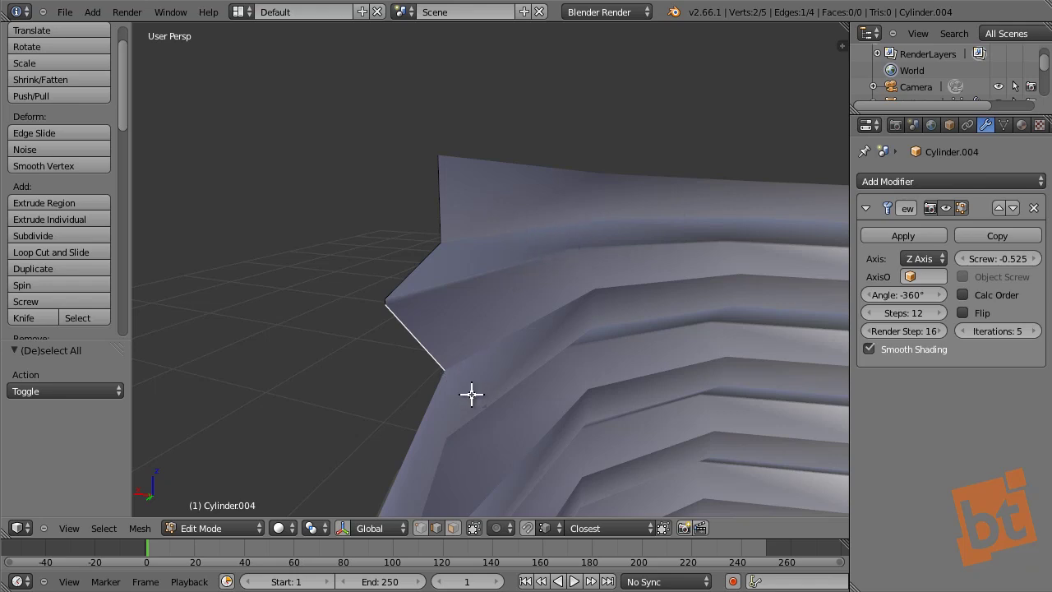
{"action": "key", "text": "a"}
- Return to Object Mode, bring back the hidden objects with nothing selected, and switch to the layer with the finished nut
{"action": "middle_click_drag", "start_coordinate": [479, 347], "coordinate": [603, 334]}
{"action": "key", "text": "Tab"}
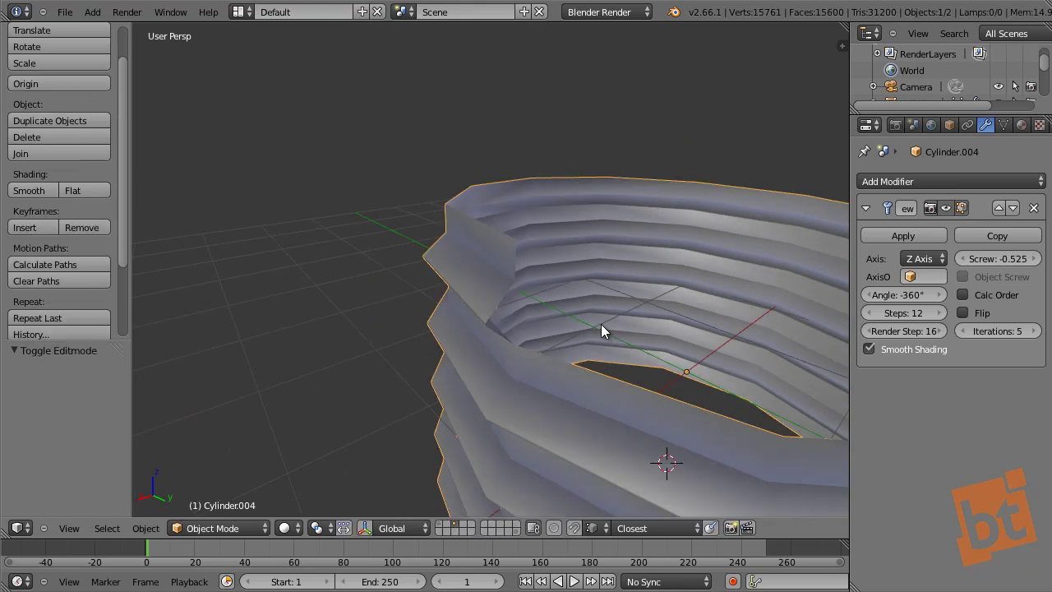
{"action": "key", "text": "a"}
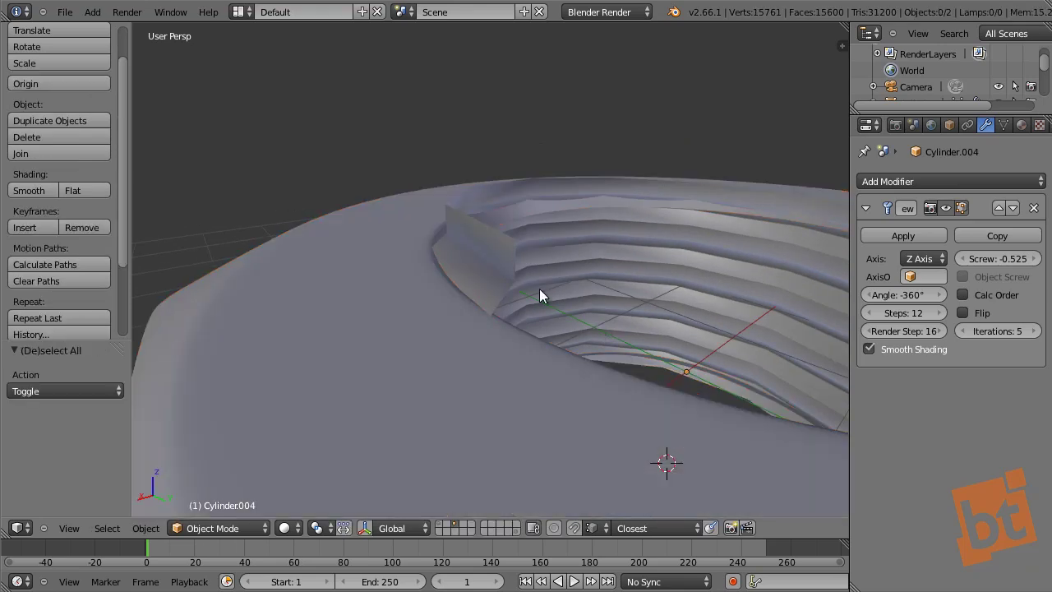
{"action": "left_click", "coordinate": [441, 525]}
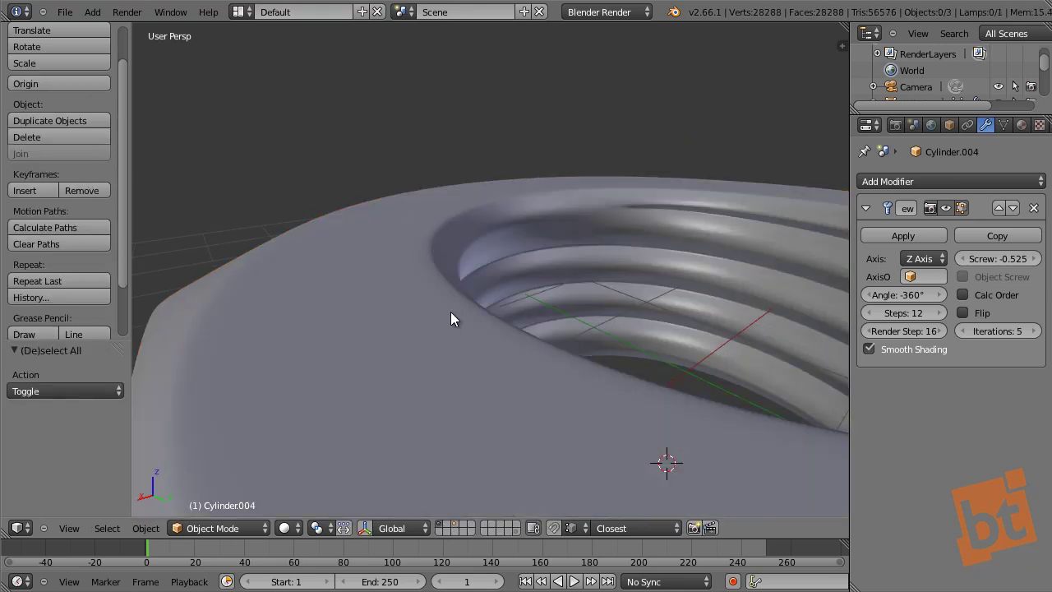
- Open the finished nut in Edit Mode and examine the thin selected triangles where the thread's upper seam meets the nut body
{"action": "right_click", "coordinate": [450, 311]}
{"action": "key", "text": "Tab"}
{"action": "middle_click_drag", "start_coordinate": [542, 254], "coordinate": [246, 238]}
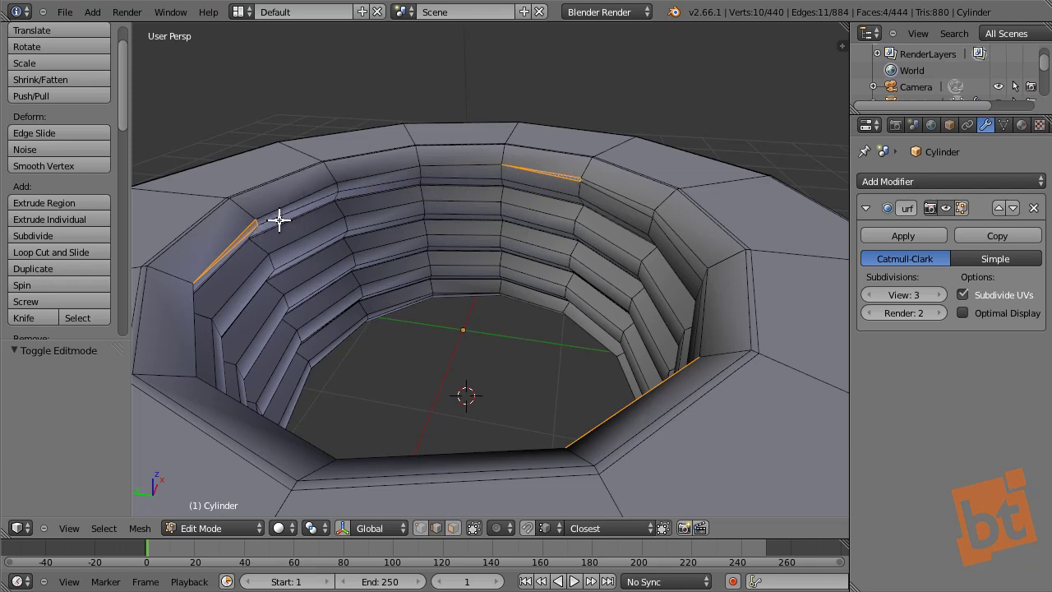
{"action": "middle_click_drag", "start_coordinate": [369, 245], "coordinate": [489, 196]}
{"action": "scroll", "coordinate": [490, 195], "scroll_direction": "up", "scroll_amount": 4}
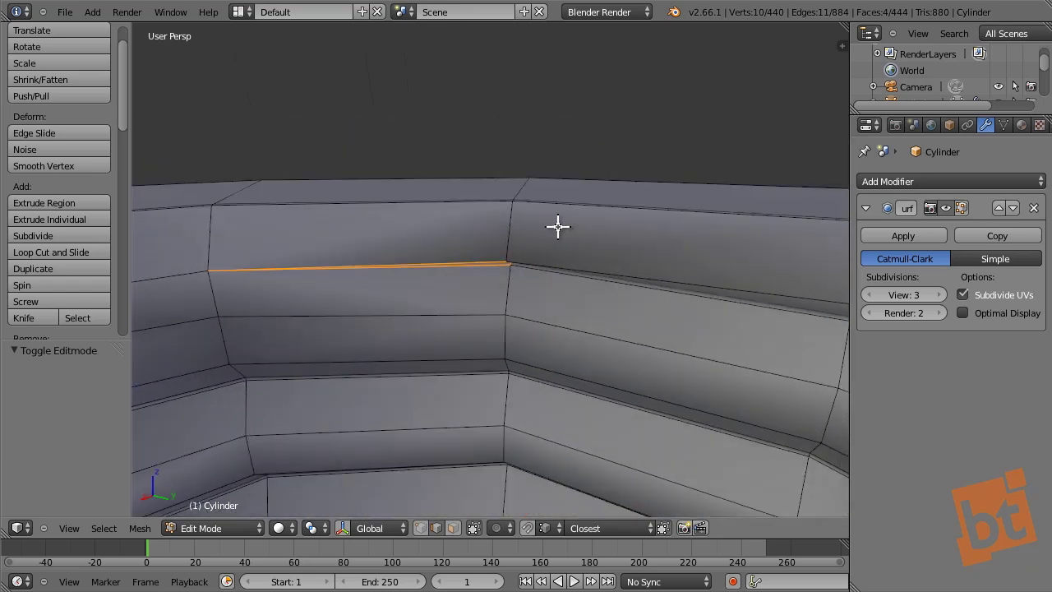
{"action": "middle_click_drag", "start_coordinate": [557, 228], "coordinate": [581, 212]}
{"action": "scroll", "coordinate": [580, 212], "scroll_direction": "up", "scroll_amount": 2}
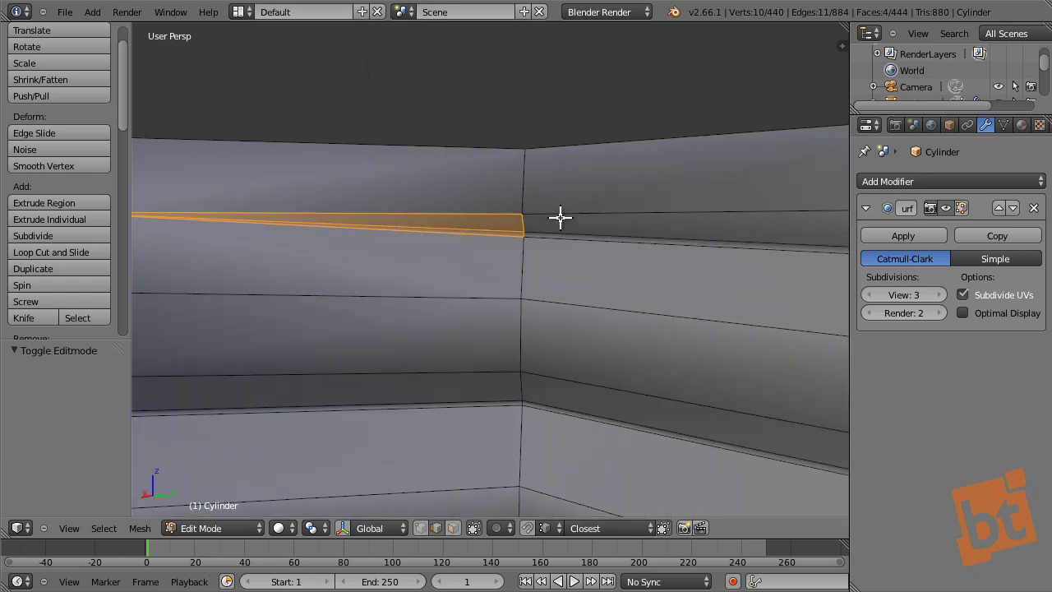
{"action": "middle_click_drag", "start_coordinate": [648, 272], "coordinate": [414, 272]}
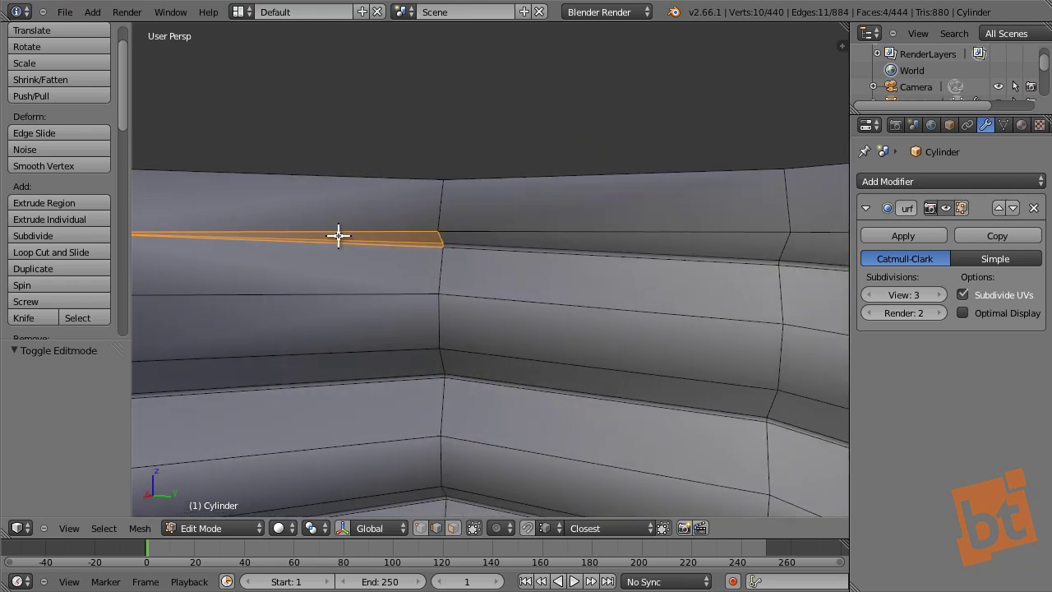
- Merge the middle vertex at the thin triangle's wide end into the seam vertex just above it, using At Last
{"action": "key", "text": "ctrl+Tab"}
{"action": "left_click", "coordinate": [446, 237]}
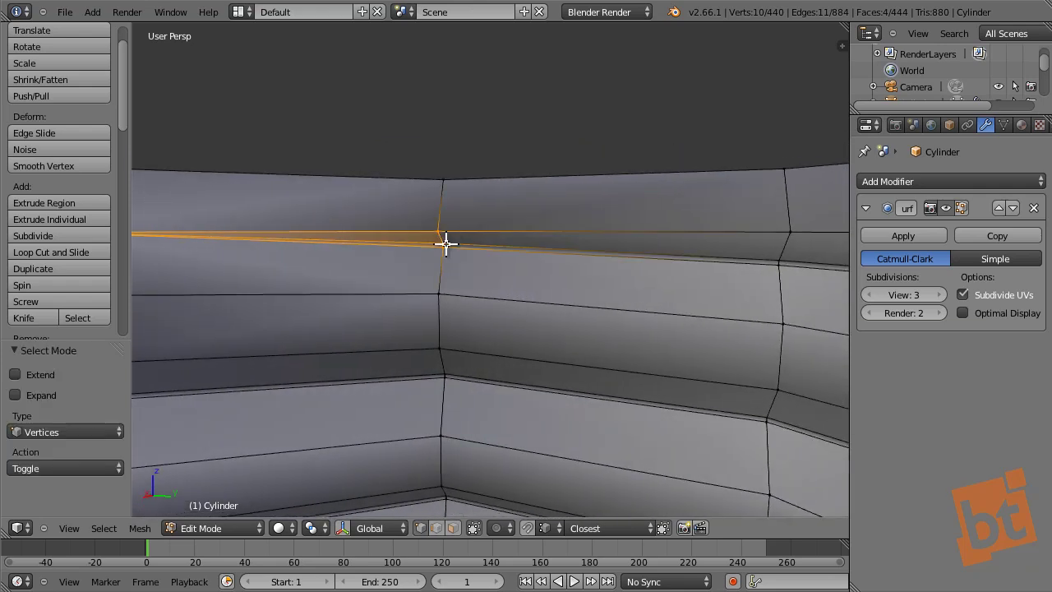
{"action": "right_click", "coordinate": [445, 241]}
{"action": "right_click", "coordinate": [438, 226], "text": "shift"}
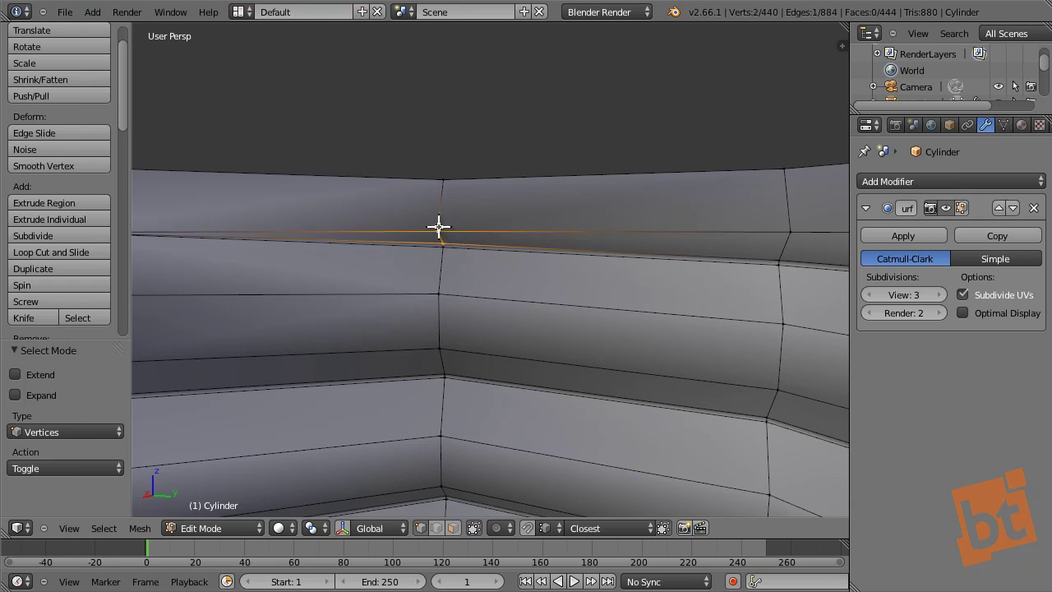
{"action": "key", "text": "alt+m"}
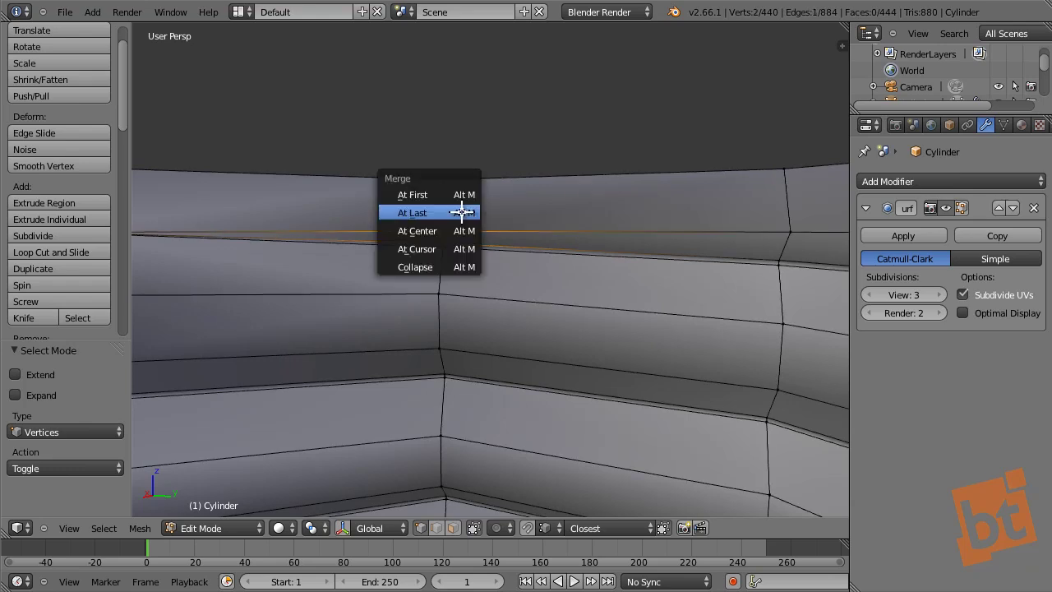
{"action": "left_click", "coordinate": [462, 212]}
{"action": "key", "text": "a"}
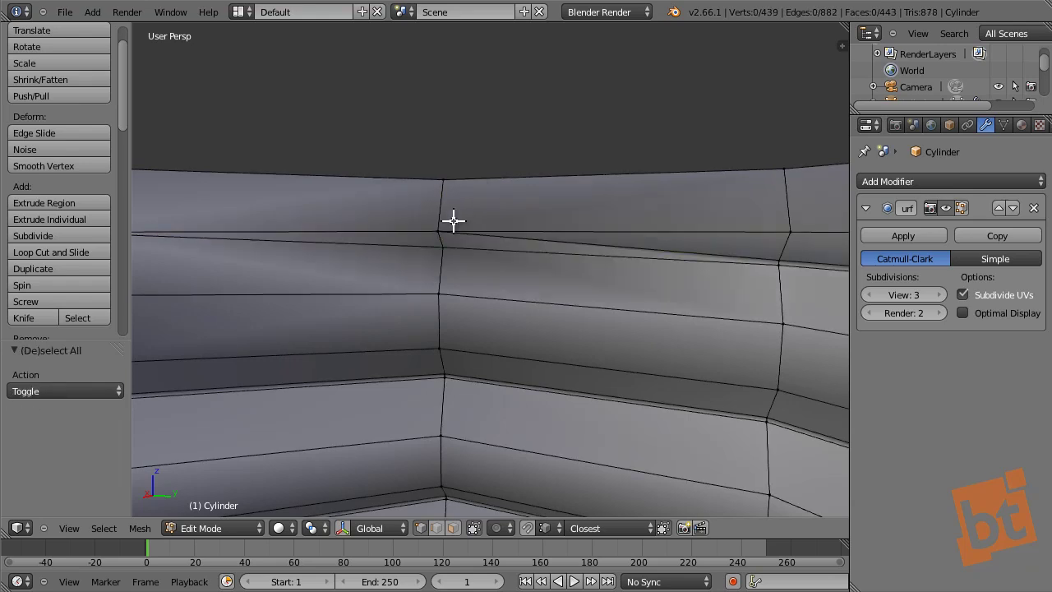
- Switch to face selection and select the two thin triangular faces on either side of the merged vertex to examine them
{"action": "scroll", "coordinate": [414, 233], "scroll_direction": "down", "scroll_amount": 1}
{"action": "middle_click_drag", "start_coordinate": [421, 249], "coordinate": [433, 256], "text": "shift"}
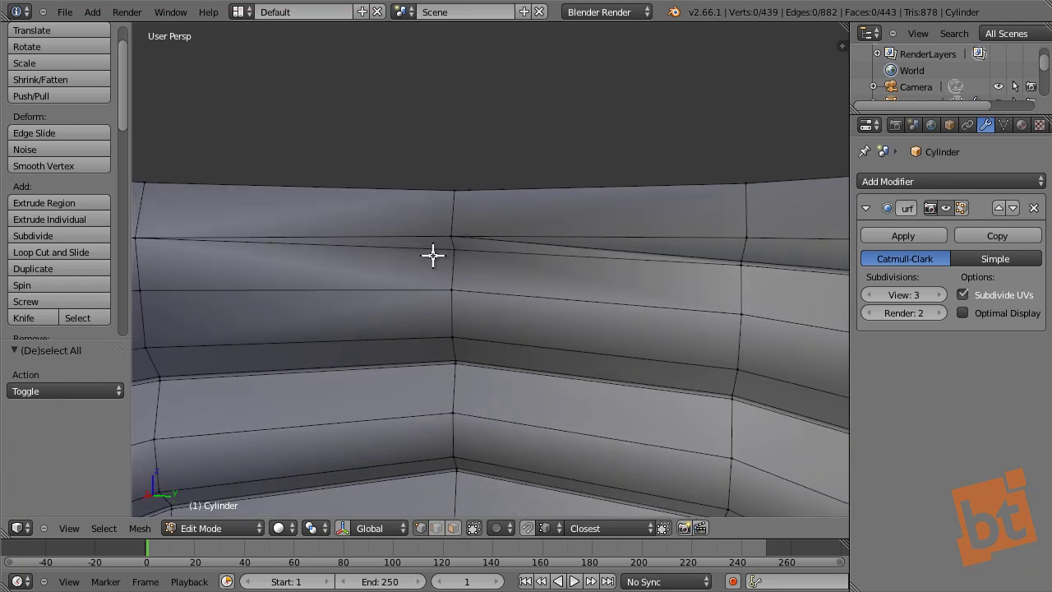
{"action": "key", "text": "ctrl+Tab"}
{"action": "left_click", "coordinate": [383, 268]}
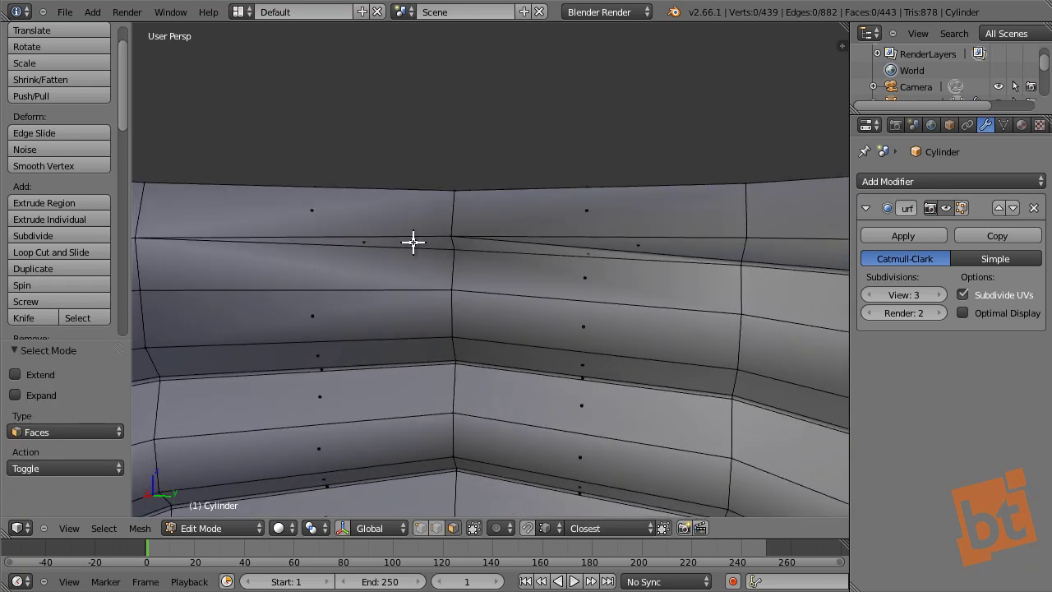
{"action": "left_click", "coordinate": [413, 241]}
{"action": "left_click", "coordinate": [647, 248], "text": "shift"}
{"action": "scroll", "coordinate": [550, 302], "scroll_direction": "up", "scroll_amount": 3}
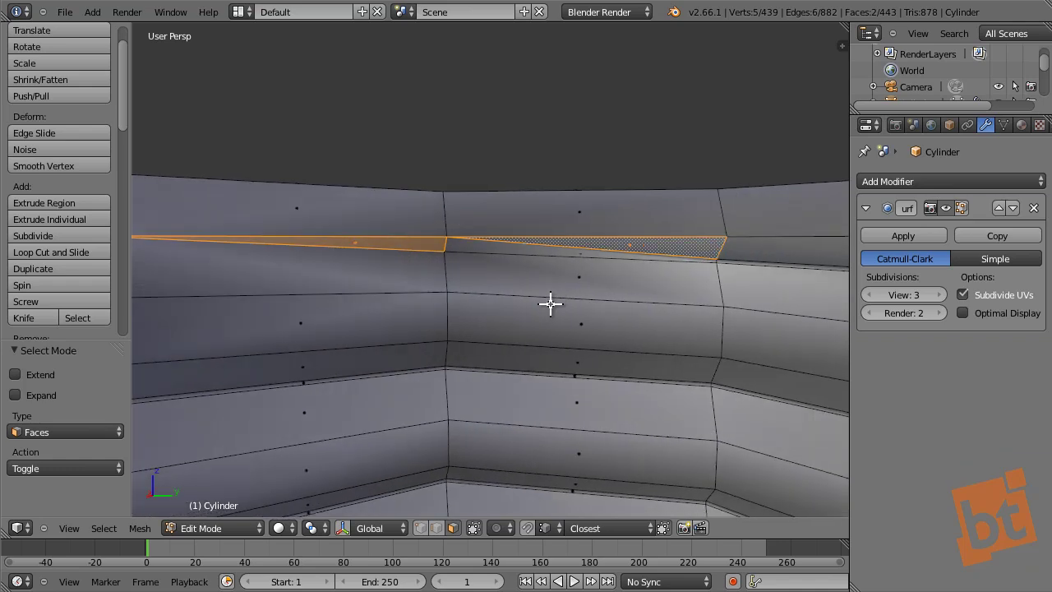
{"action": "scroll", "coordinate": [683, 261], "scroll_direction": "up", "scroll_amount": 1}
{"action": "middle_click_drag", "start_coordinate": [683, 262], "coordinate": [549, 258]}
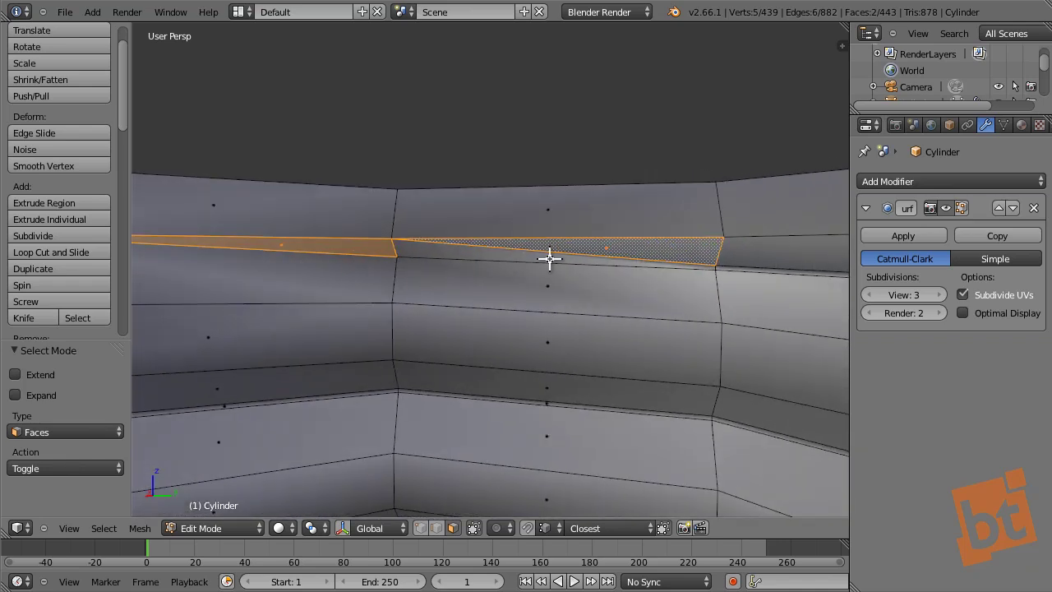
- Dissolve the thin triangle and the narrow face directly below it into a single face along the upper seam
{"action": "key", "text": "ctrl+Tab"}
{"action": "left_click", "coordinate": [491, 253]}
{"action": "key", "text": "a"}
{"action": "right_click", "coordinate": [587, 241]}
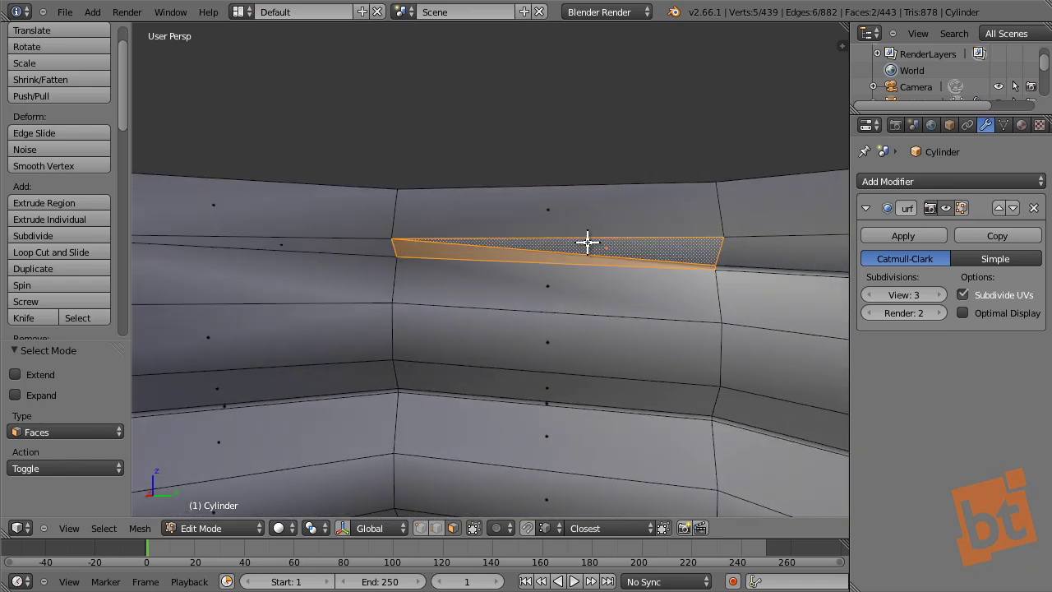
{"action": "key", "text": "x"}
{"action": "left_click", "coordinate": [583, 242]}
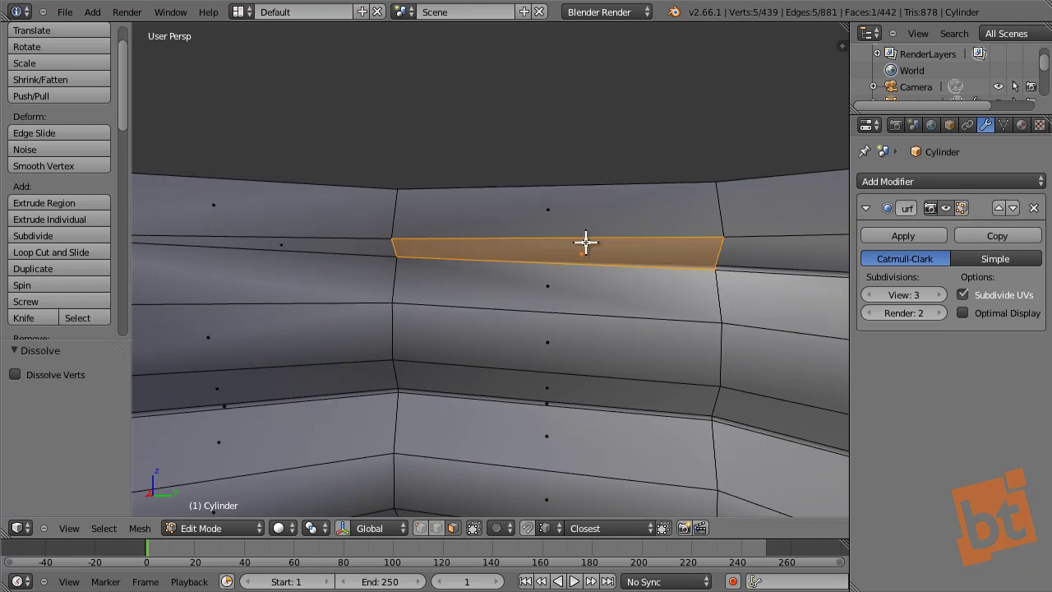
- Knife a cut across the dissolved face, from its wide-end vertex to the middle of its short opposite edge
{"action": "key", "text": "ctrl+Tab"}
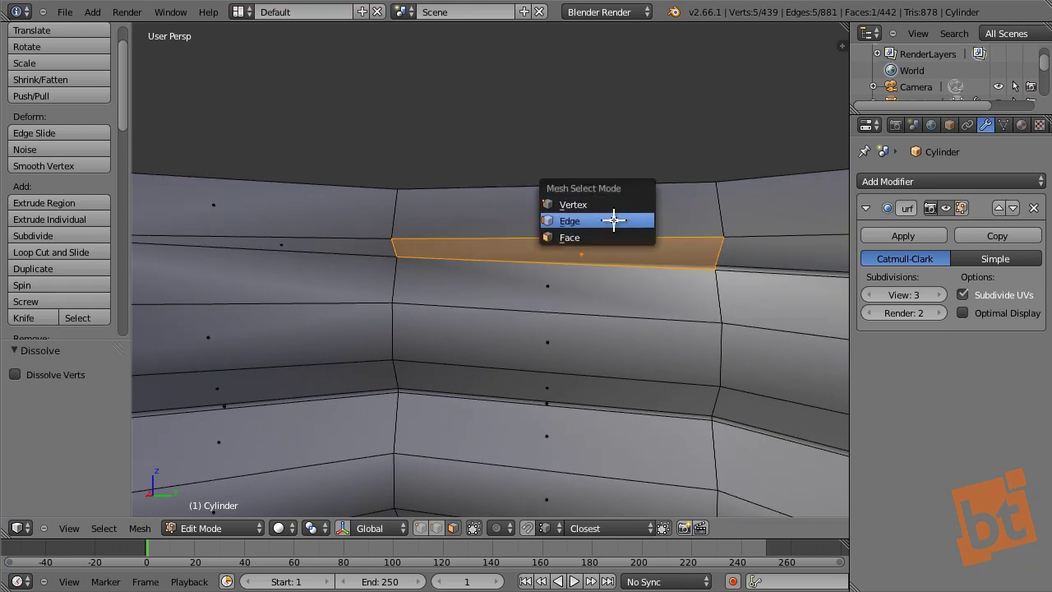
{"action": "left_click", "coordinate": [613, 221]}
{"action": "key", "text": "a"}
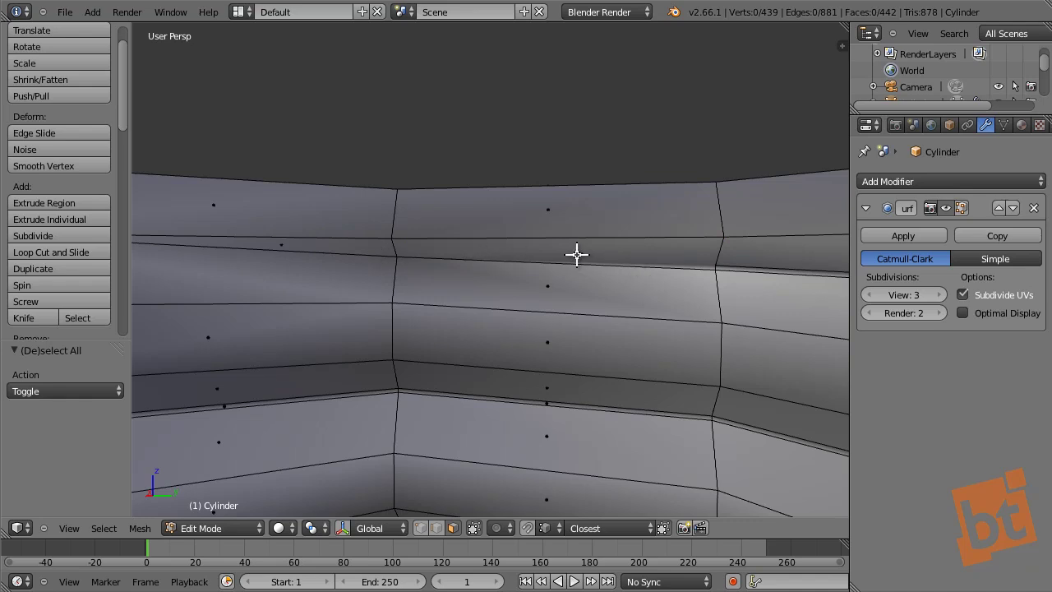
{"action": "key", "text": "k"}
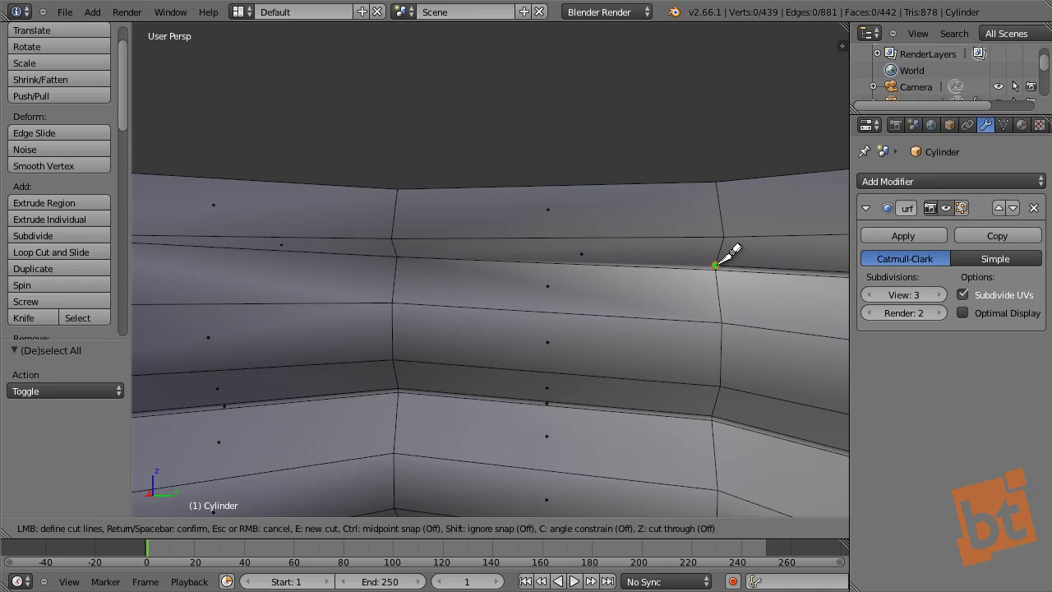
{"action": "left_click", "coordinate": [715, 264]}
{"action": "left_click", "coordinate": [395, 247]}
{"action": "key", "text": "Return"}
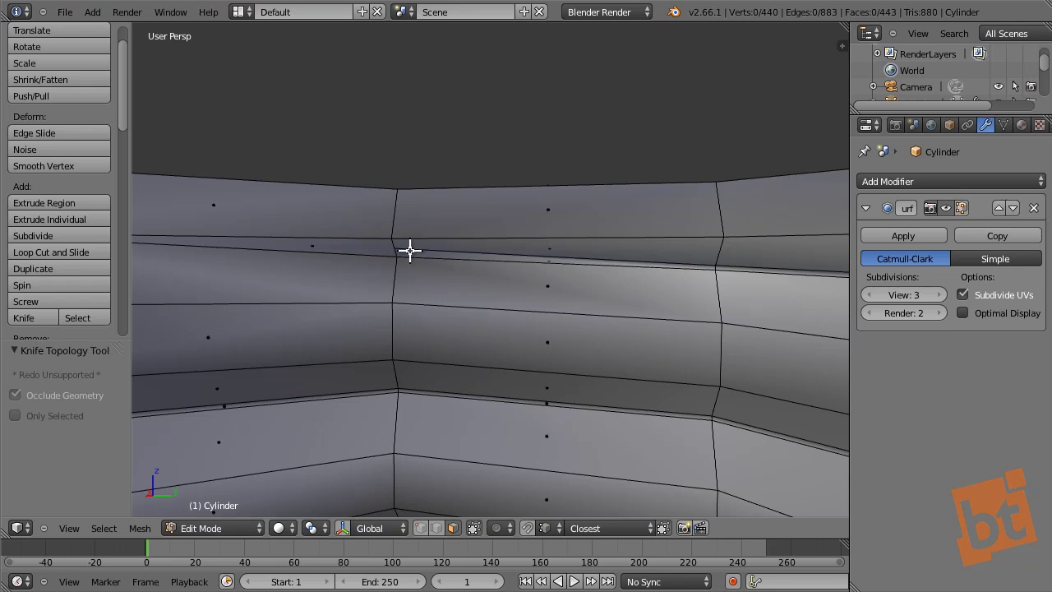
- In face selection, select the face above the new cut and the tapering face beside it to check their corners
{"action": "key", "text": "ctrl+Tab"}
{"action": "left_click", "coordinate": [509, 258]}
{"action": "right_click", "coordinate": [556, 246]}
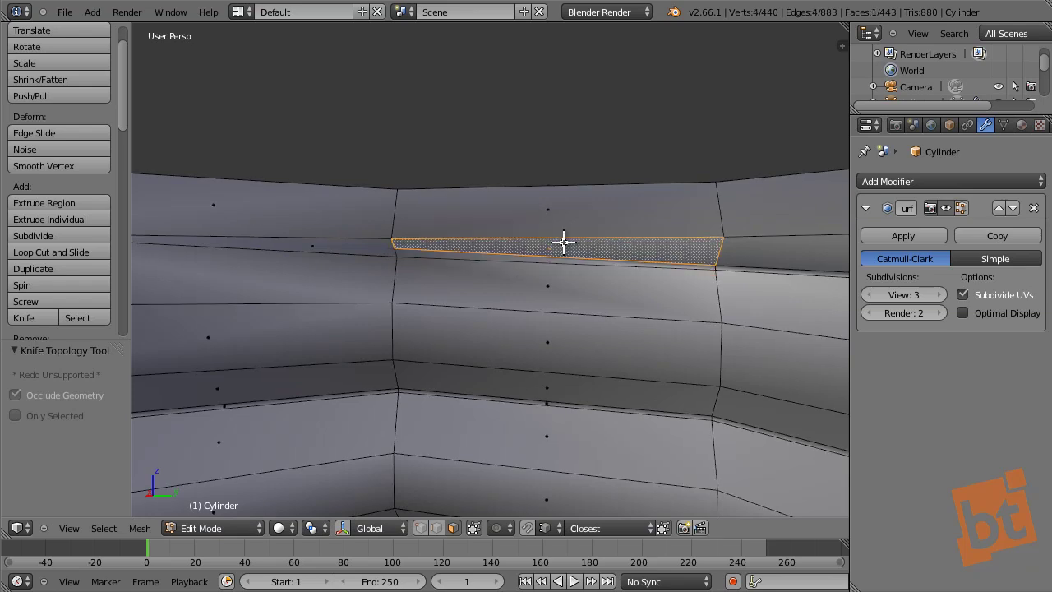
{"action": "middle_click_drag", "start_coordinate": [564, 242], "coordinate": [451, 245]}
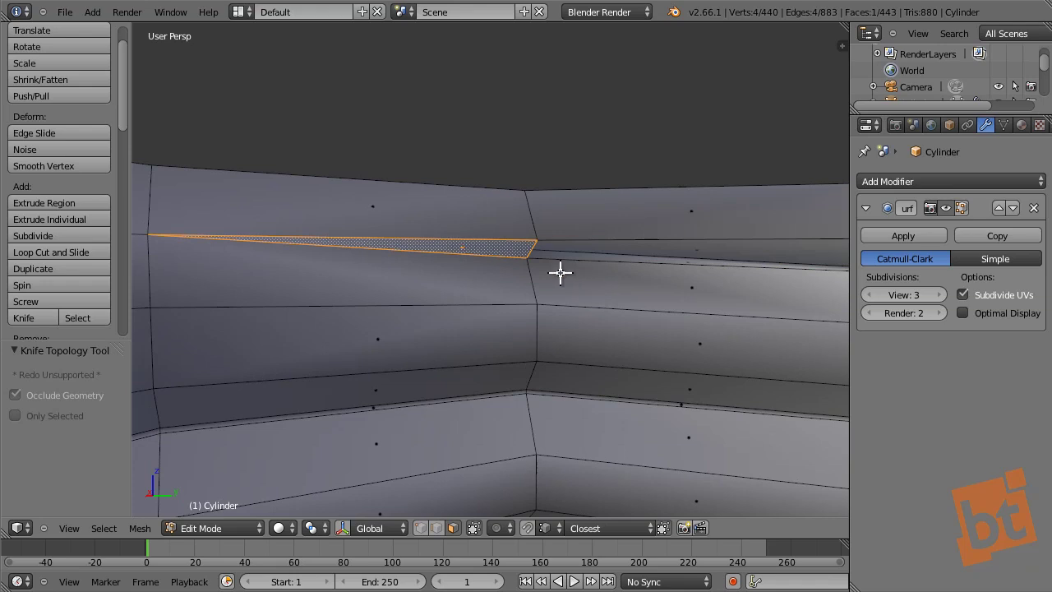
- Select the new vertex on the short seam edge, slide it slightly inward along the knife cut and check the smoothed result
{"action": "middle_click_drag", "start_coordinate": [560, 271], "coordinate": [540, 238]}
{"action": "key", "text": "ctrl+Tab"}
{"action": "left_click", "coordinate": [538, 216]}
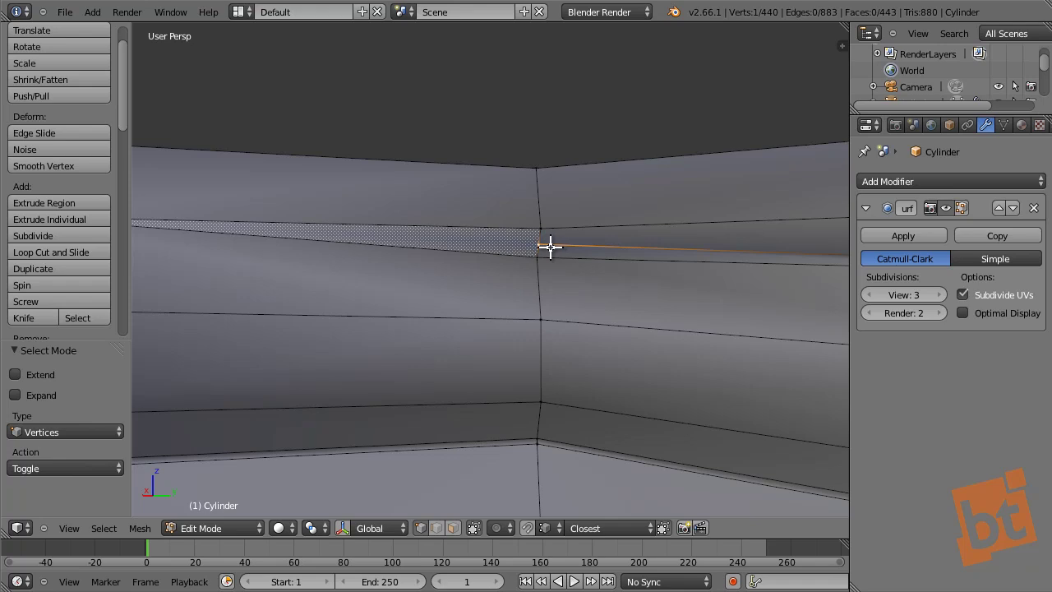
{"action": "key", "text": "shift+v"}
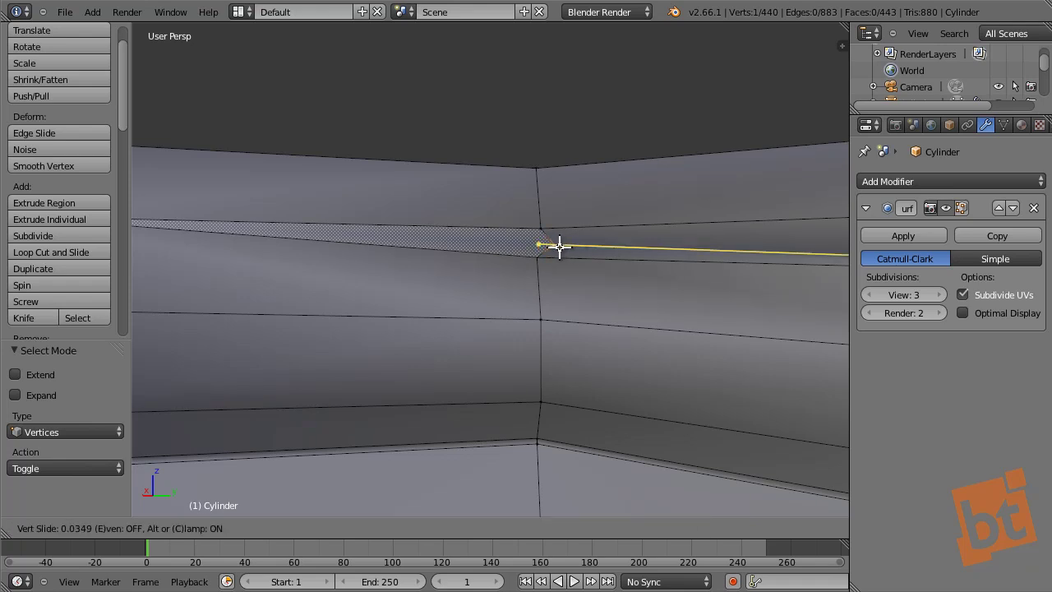
{"action": "left_click", "coordinate": [590, 242]}
{"action": "key", "text": "Tab"}
{"action": "key", "text": "Tab"}
{"action": "scroll", "coordinate": [591, 251], "scroll_direction": "down", "scroll_amount": 1}
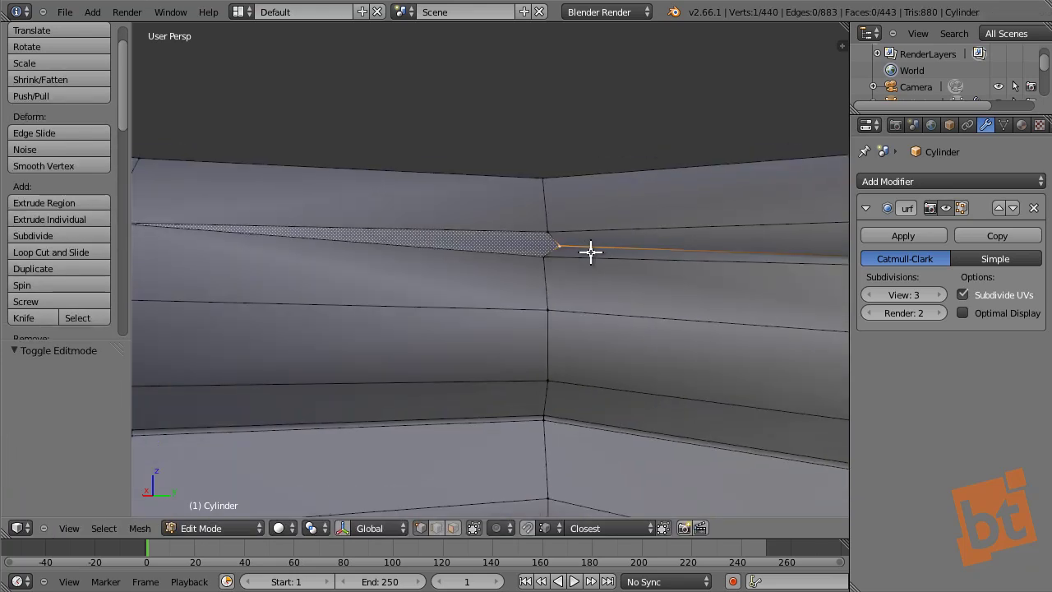
- Select the slid seam vertex, view it from above, and enable the Subsurf modifier's display in Edit Mode and on the editing cage
{"action": "key", "text": "Tab"}
{"action": "scroll", "coordinate": [608, 266], "scroll_direction": "down", "scroll_amount": 3}
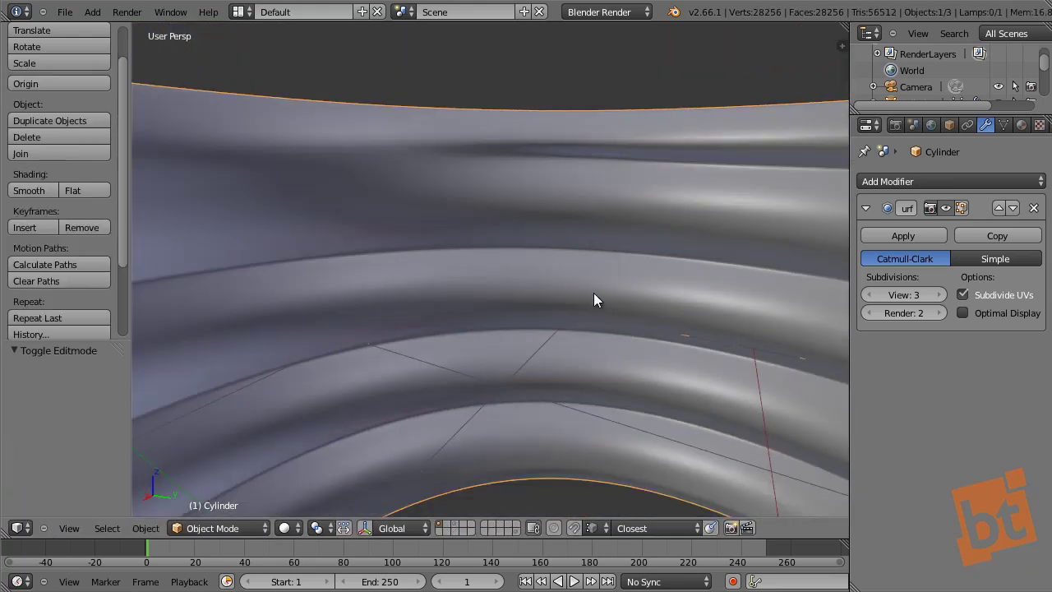
{"action": "key", "text": "Tab"}
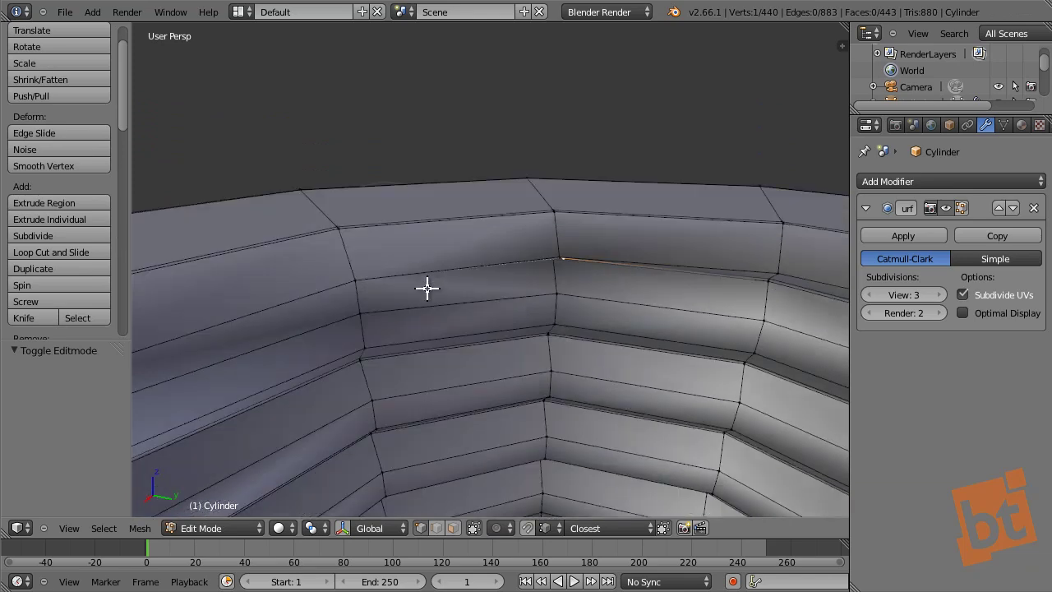
{"action": "key", "text": "Tab"}
{"action": "middle_click_drag", "start_coordinate": [512, 337], "coordinate": [457, 308]}
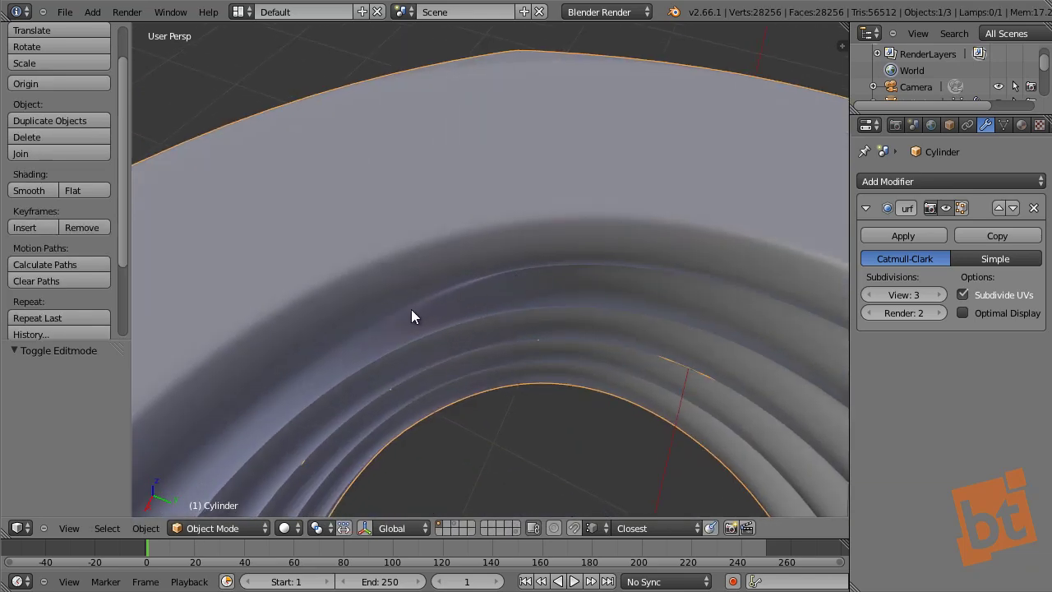
{"action": "key", "text": "Tab"}
{"action": "right_click", "coordinate": [346, 326]}
{"action": "middle_click_drag", "start_coordinate": [376, 300], "coordinate": [452, 305]}
{"action": "key", "text": "KP_7"}
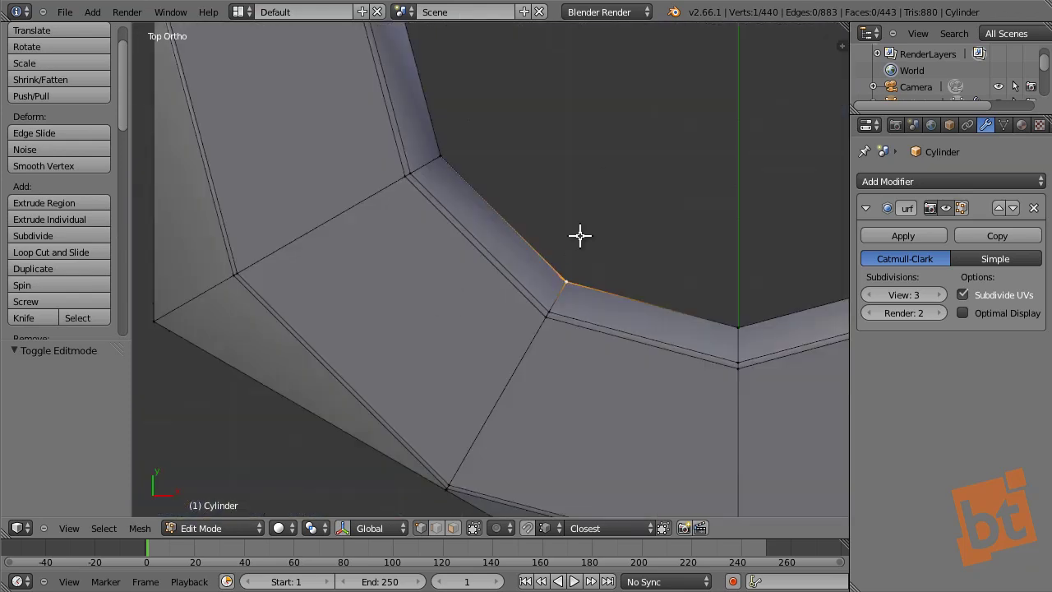
{"action": "scroll", "coordinate": [579, 241], "scroll_direction": "up", "scroll_amount": 1}
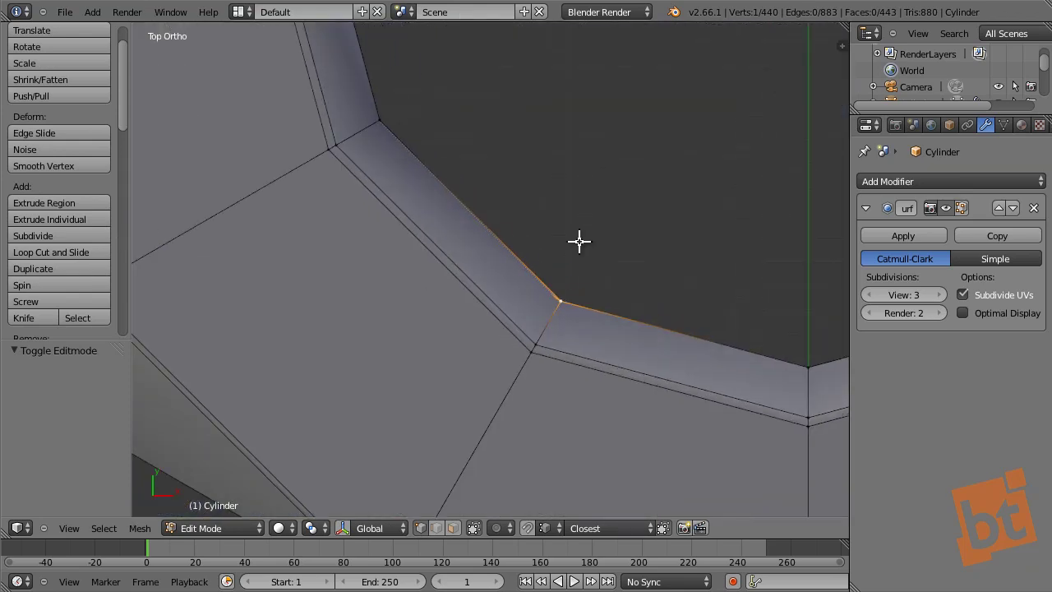
{"action": "left_click", "coordinate": [960, 208]}
{"action": "left_click", "coordinate": [978, 208]}
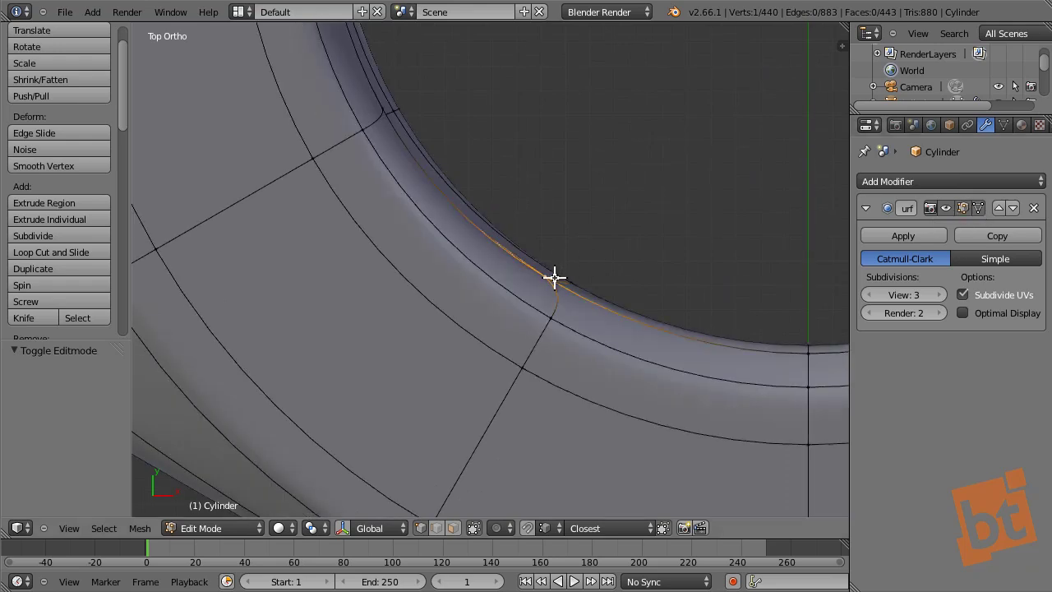
- Move the selected seam vertex about 0.056 units outward in the top plane, into the thread wall, and check the smoothed groove
{"action": "scroll", "coordinate": [567, 272], "scroll_direction": "down", "scroll_amount": 3}
{"action": "scroll", "coordinate": [492, 308], "scroll_direction": "up", "scroll_amount": 3}
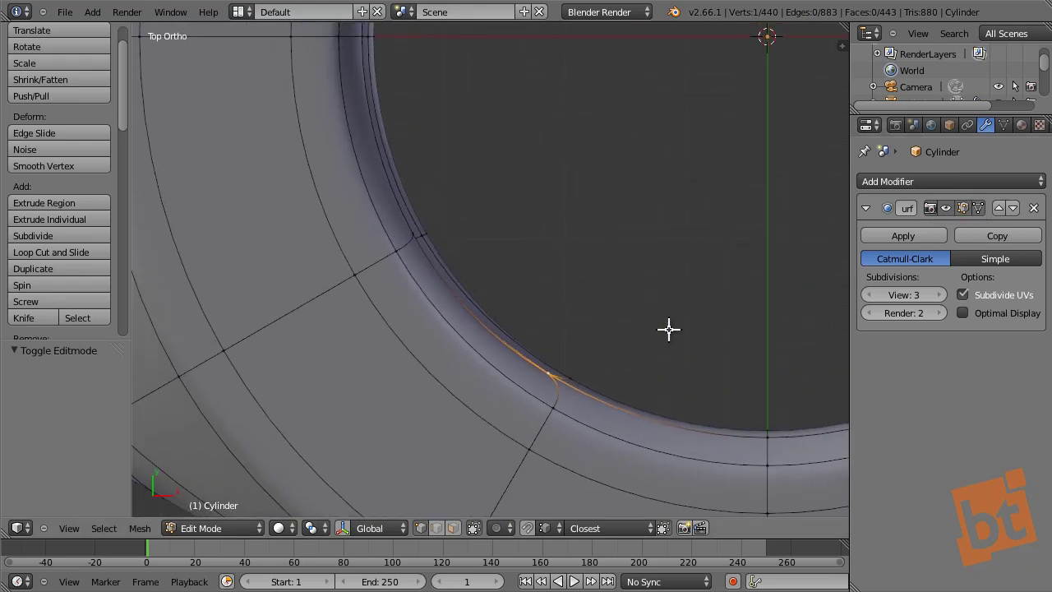
{"action": "key", "text": "g"}
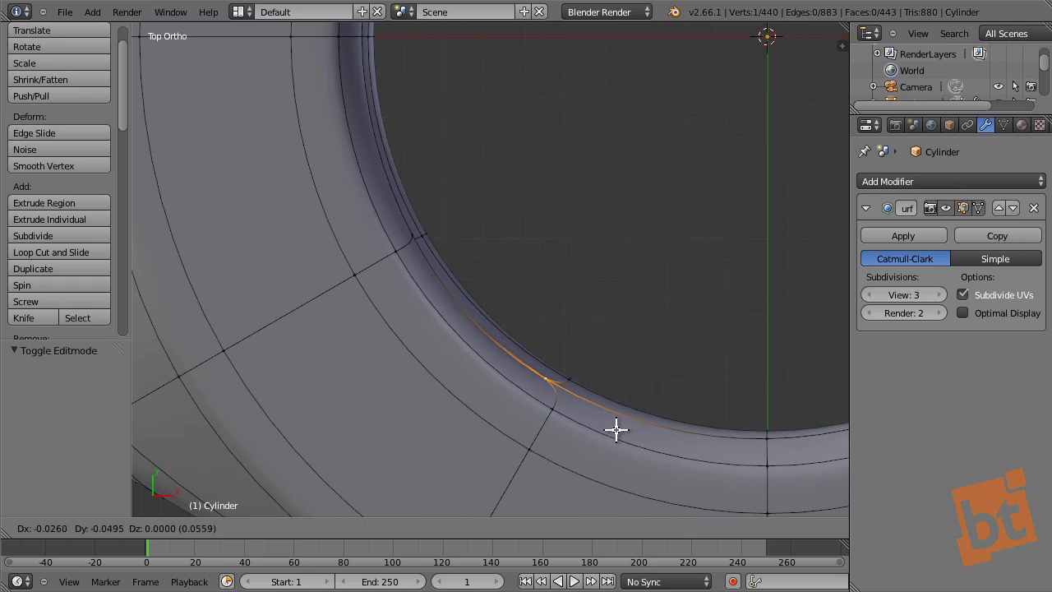
{"action": "left_click", "coordinate": [616, 429]}
{"action": "key", "text": "Tab"}
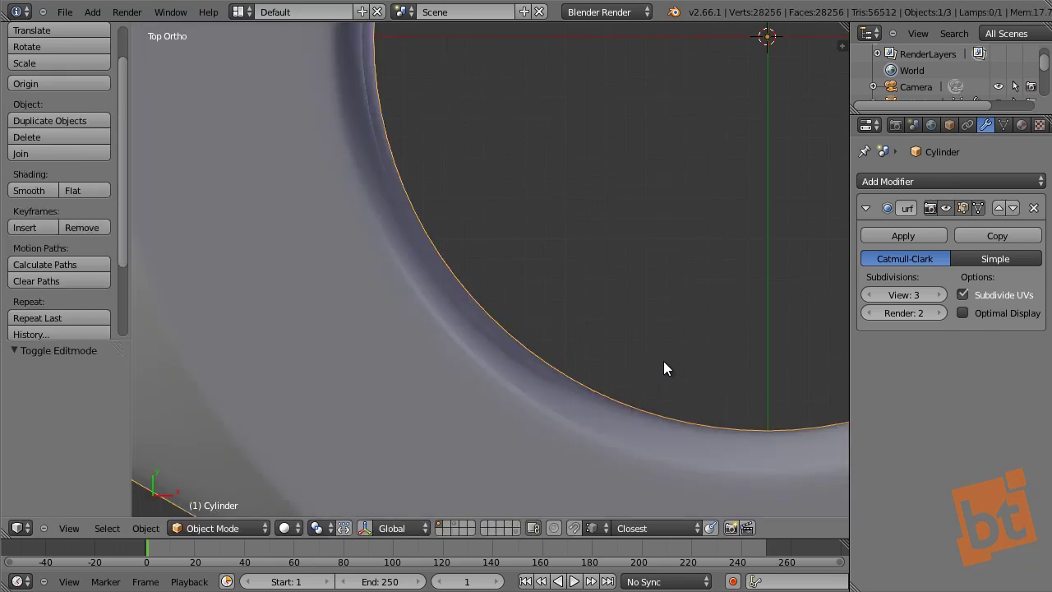
{"action": "middle_click_drag", "start_coordinate": [664, 367], "coordinate": [565, 244]}
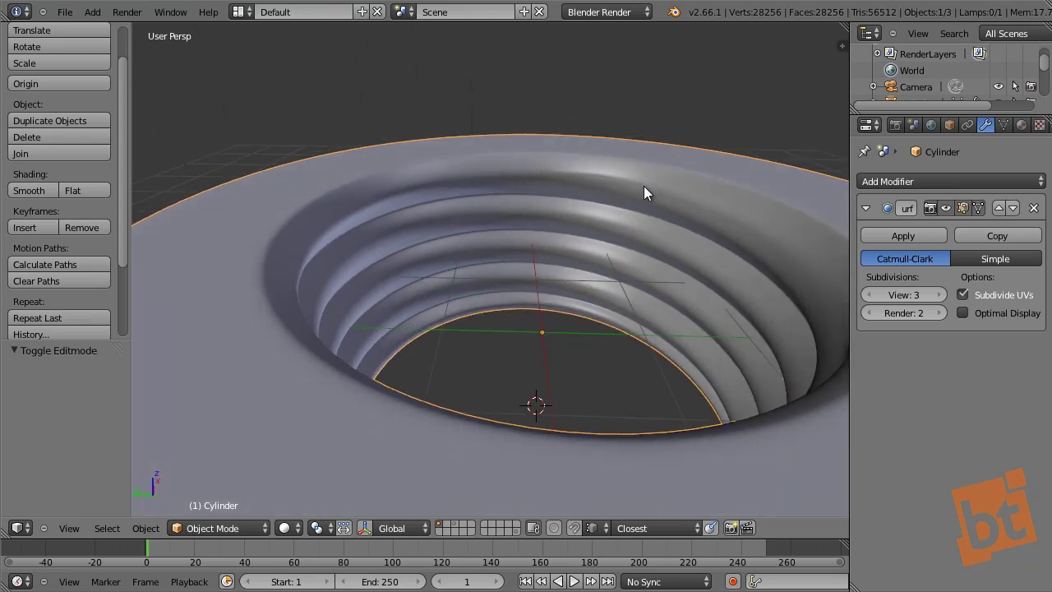
{"action": "key", "text": "Tab"}
{"action": "scroll", "coordinate": [613, 183], "scroll_direction": "up", "scroll_amount": 3}
{"action": "key", "text": "Tab"}
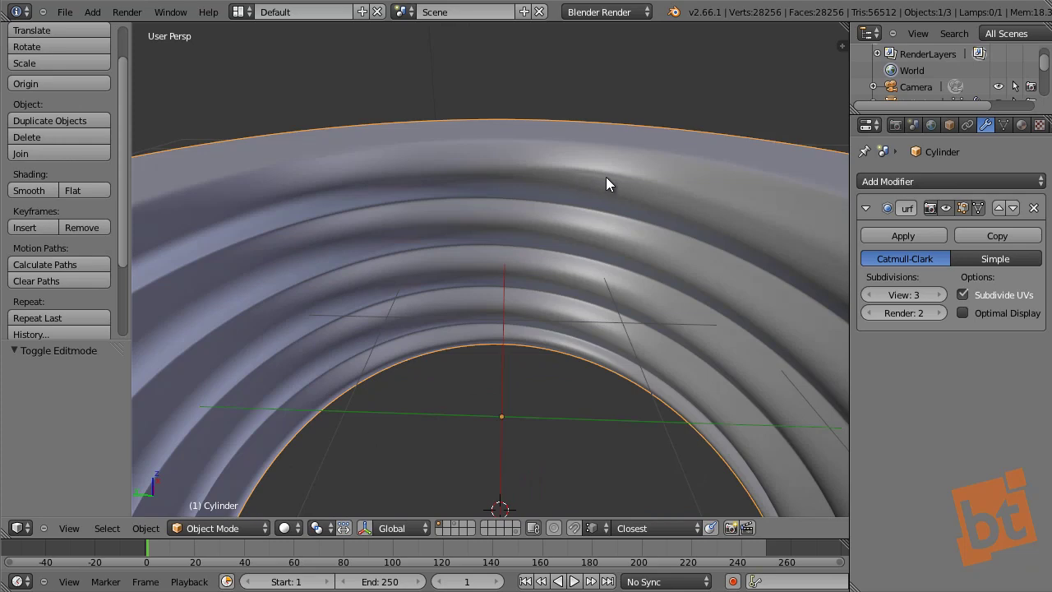
- In face selection, select the narrow face at the wide end of the upper seam and the tapering face above it, and dissolve them into one
{"action": "key", "text": "Tab"}
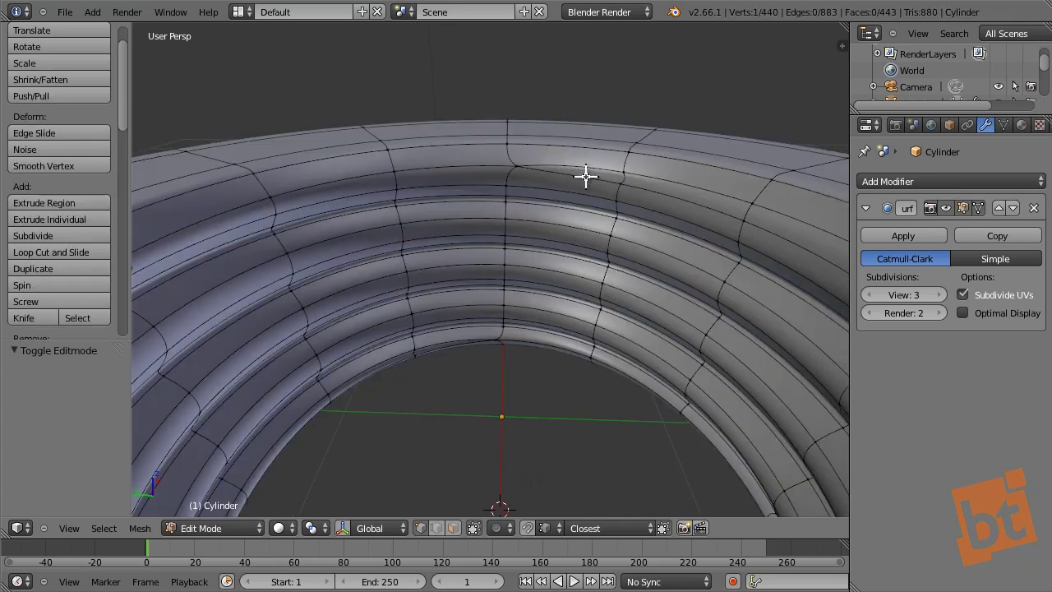
{"action": "middle_click_drag", "start_coordinate": [650, 264], "coordinate": [500, 235]}
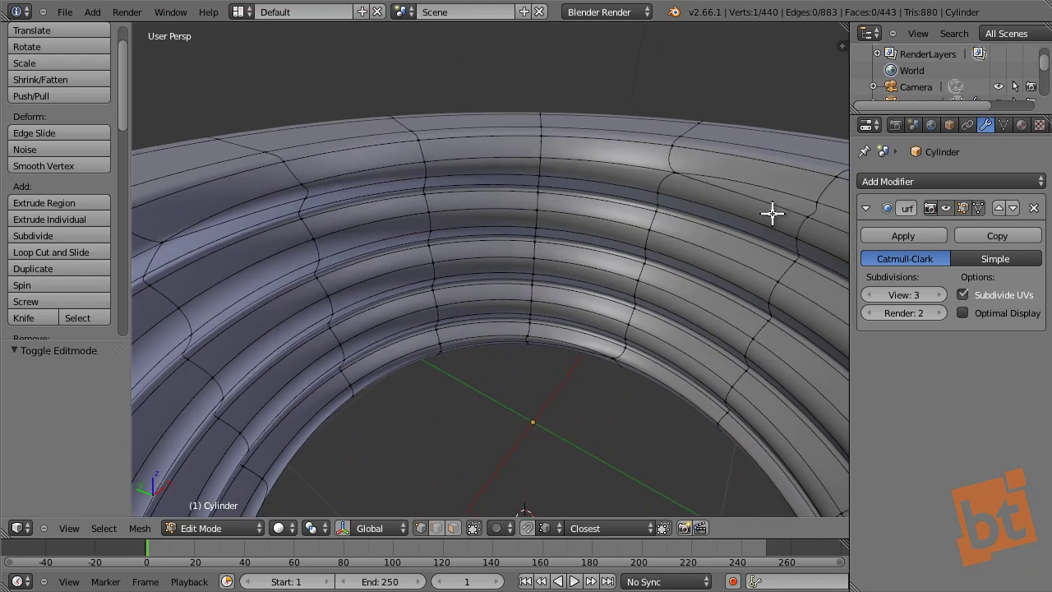
{"action": "key", "text": "ctrl+Tab"}
{"action": "left_click", "coordinate": [764, 243]}
{"action": "right_click", "coordinate": [741, 203]}
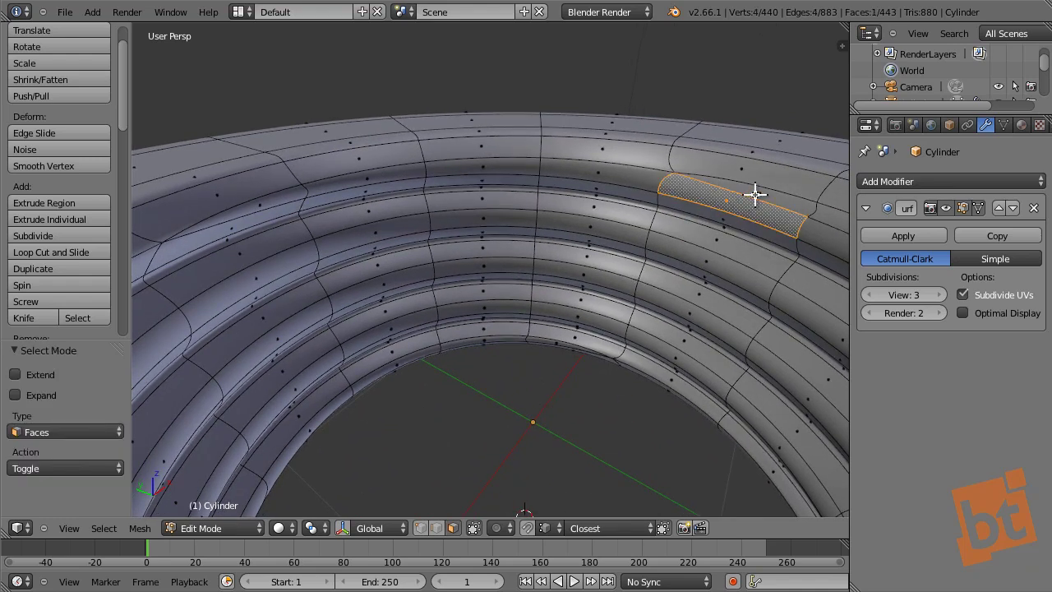
{"action": "right_click", "coordinate": [755, 194], "text": "shift"}
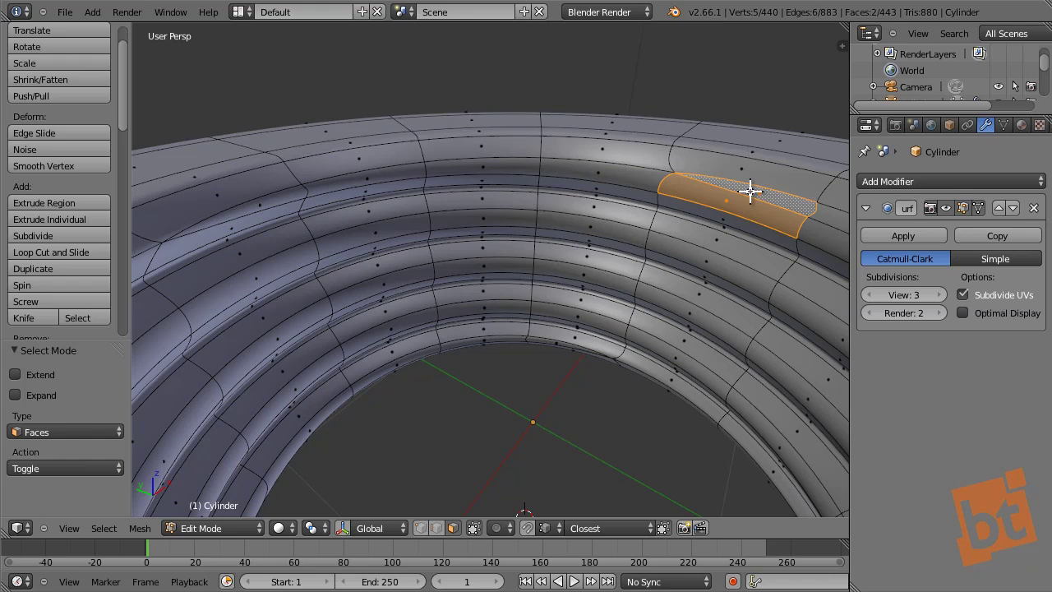
{"action": "key", "text": "x"}
{"action": "left_click", "coordinate": [749, 190]}
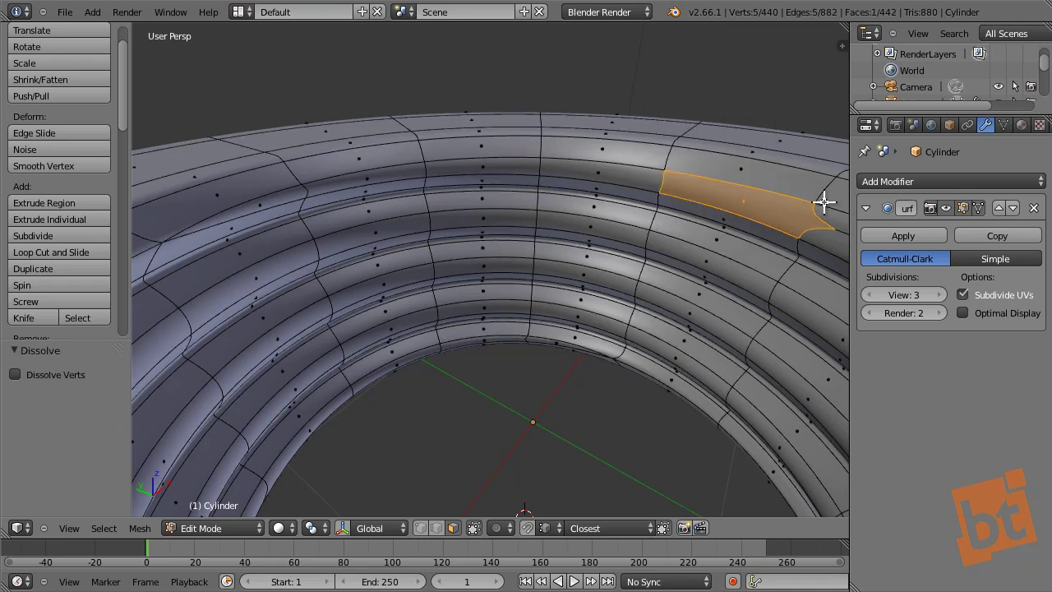
- Knife a cut from the dissolved face's pointed corner vertex through four faces along the seam, snapping to the midpoints of the crossing edges
{"action": "middle_click_drag", "start_coordinate": [823, 203], "coordinate": [756, 202]}
{"action": "key", "text": "ctrl+Tab"}
{"action": "left_click", "coordinate": [728, 201]}
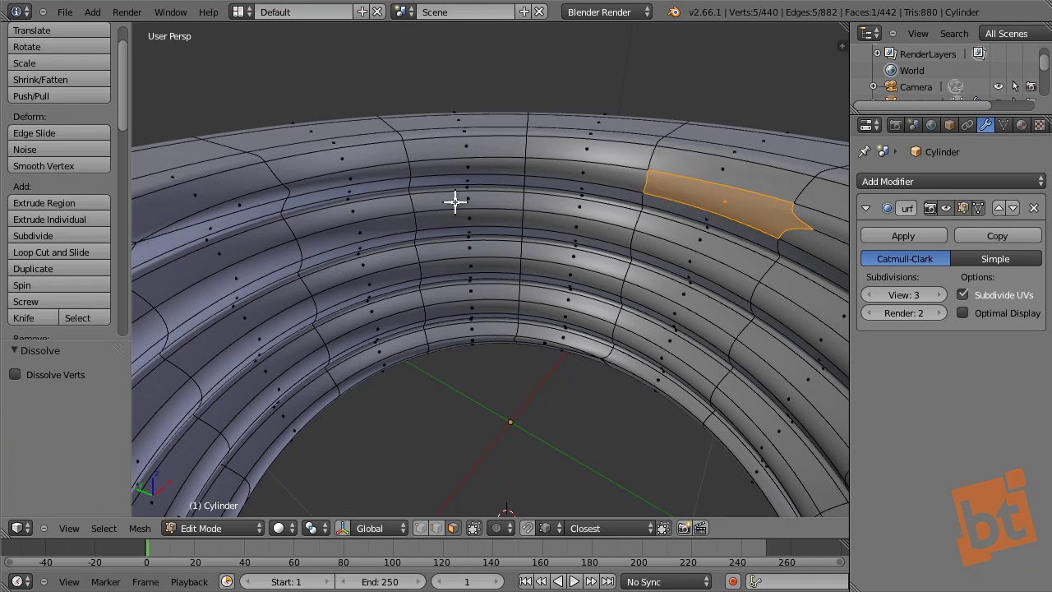
{"action": "key", "text": "k"}
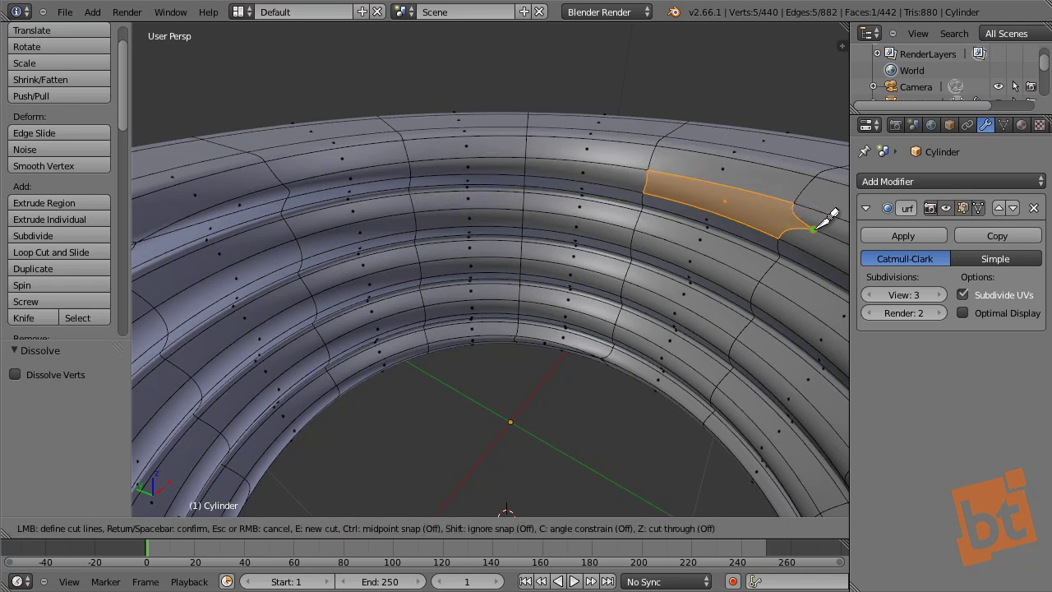
{"action": "left_click", "coordinate": [813, 227]}
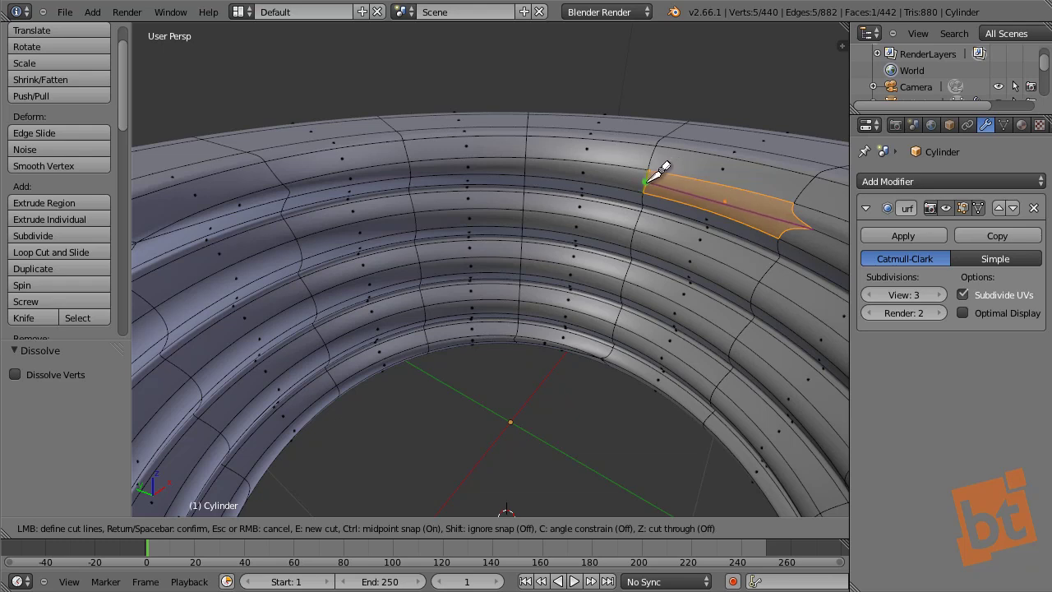
{"action": "left_click", "coordinate": [646, 181]}
{"action": "left_click", "coordinate": [525, 167]}
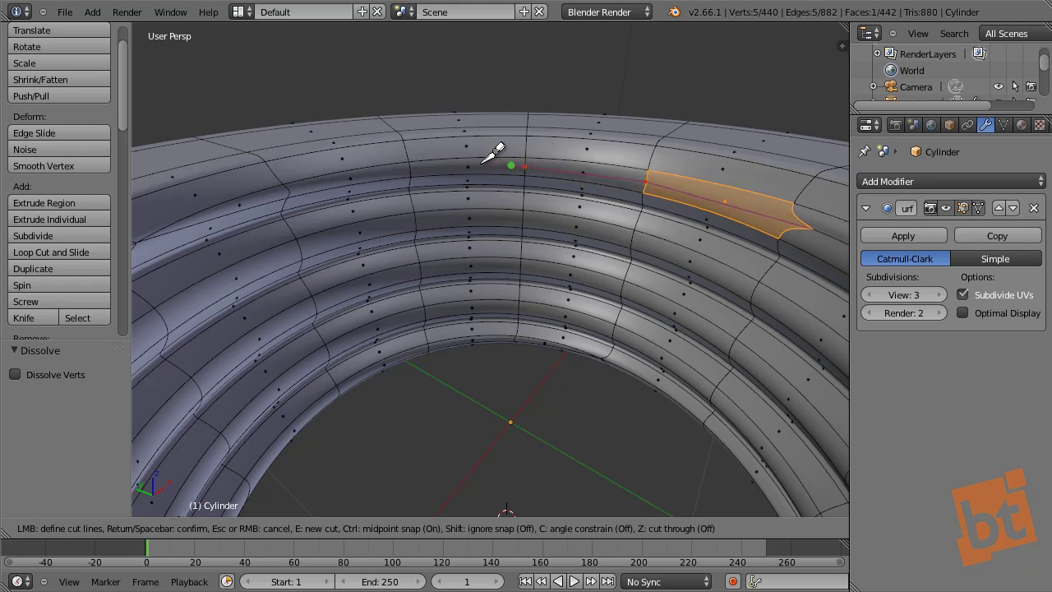
{"action": "left_click", "coordinate": [410, 168]}
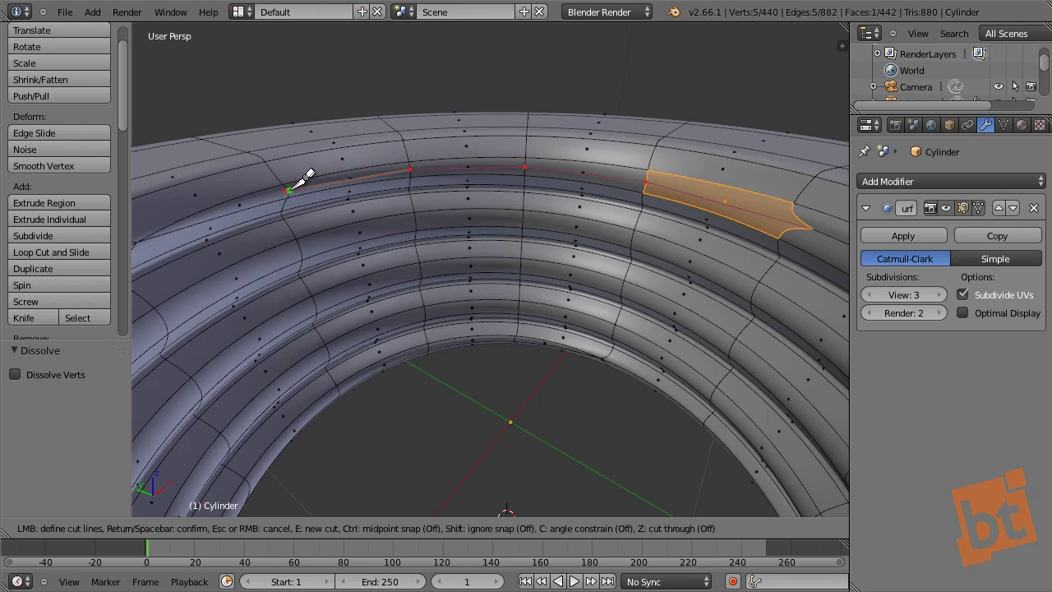
{"action": "left_click", "coordinate": [289, 190]}
{"action": "key", "text": "Return"}
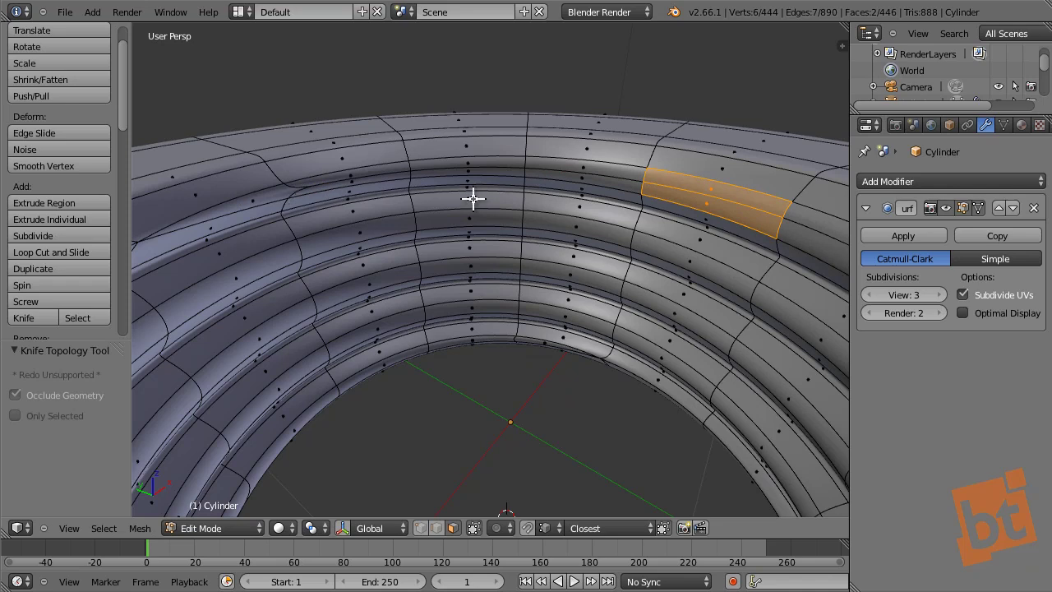
- Select the faces beside the new cut and the tapering face at its far end in turn to check their corners and shading
{"action": "key", "text": "a"}
{"action": "right_click", "coordinate": [723, 201]}
{"action": "right_click", "coordinate": [723, 180]}
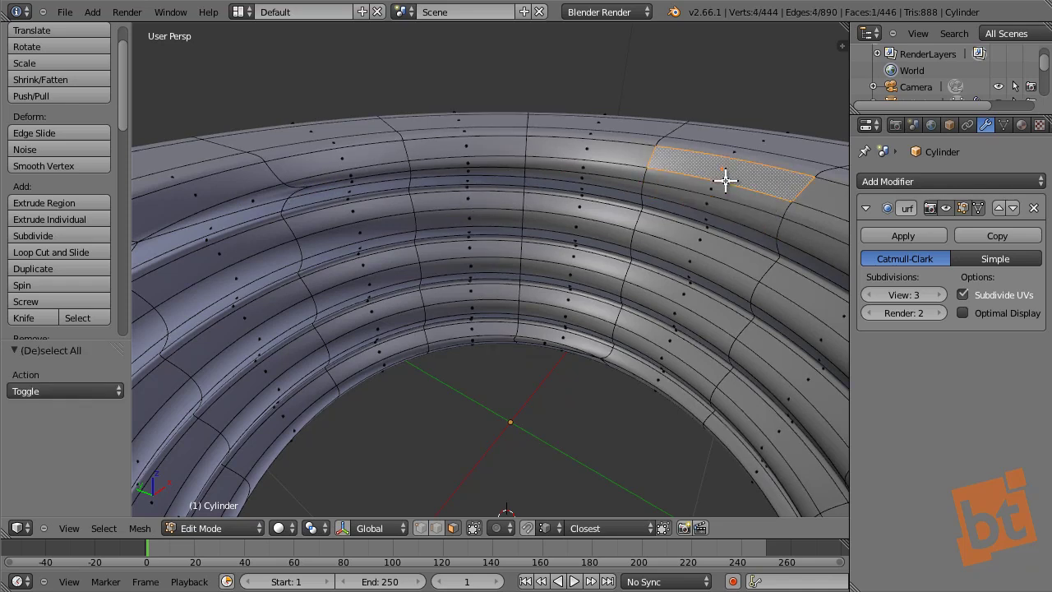
{"action": "right_click", "coordinate": [723, 204]}
{"action": "key", "text": "a"}
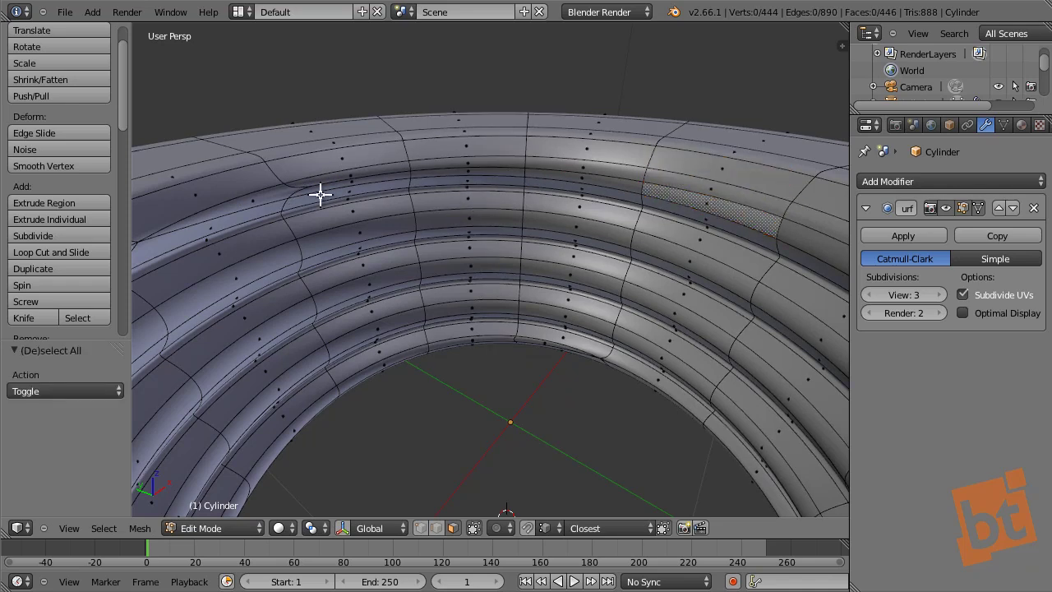
{"action": "right_click", "coordinate": [250, 198]}
{"action": "middle_click_drag", "start_coordinate": [367, 254], "coordinate": [495, 244]}
{"action": "key", "text": "Tab"}
{"action": "scroll", "coordinate": [571, 211], "scroll_direction": "down", "scroll_amount": 3}
{"action": "scroll", "coordinate": [477, 241], "scroll_direction": "up", "scroll_amount": 3}
{"action": "key", "text": "Tab"}
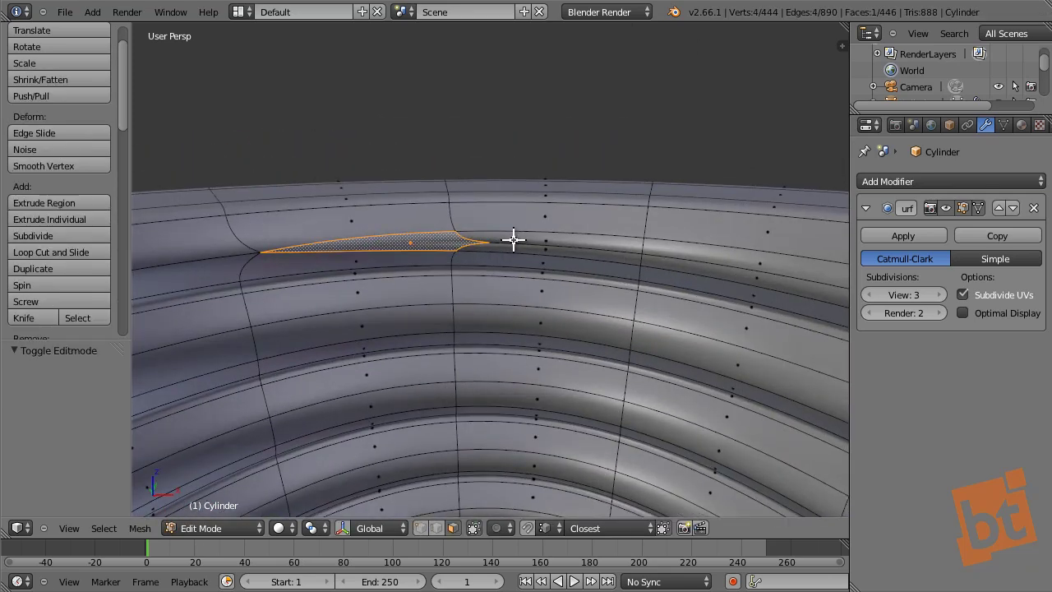
- In vertex selection, push the cut's end vertex along its normal with Shrink/Fatten by -0.07986 and check the smoothed thread
{"action": "key", "text": "ctrl+Tab"}
{"action": "left_click", "coordinate": [500, 208]}
{"action": "middle_click_drag", "start_coordinate": [491, 239], "coordinate": [565, 377]}
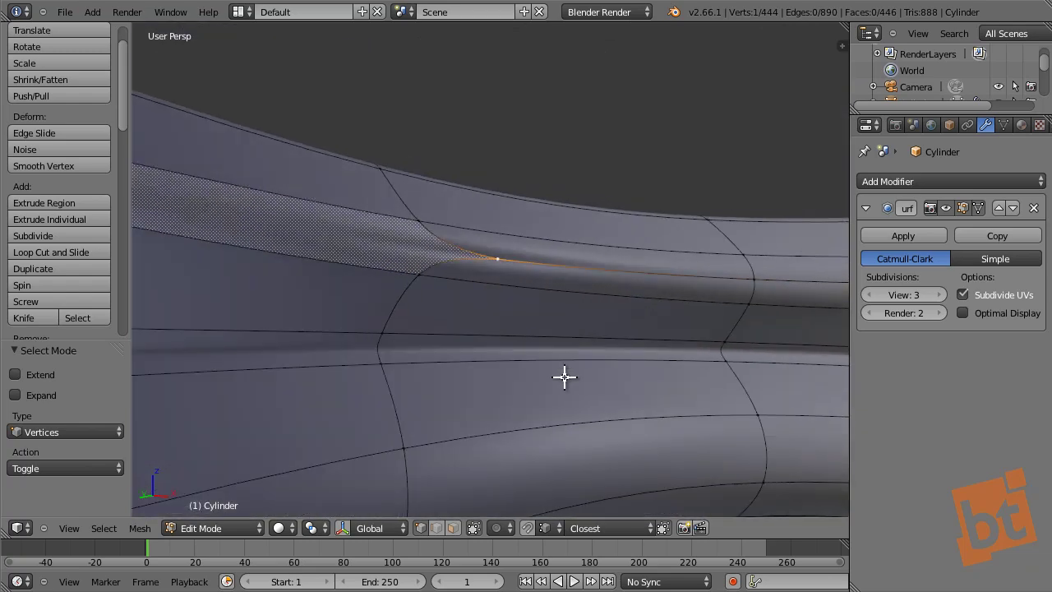
{"action": "key", "text": "alt+s"}
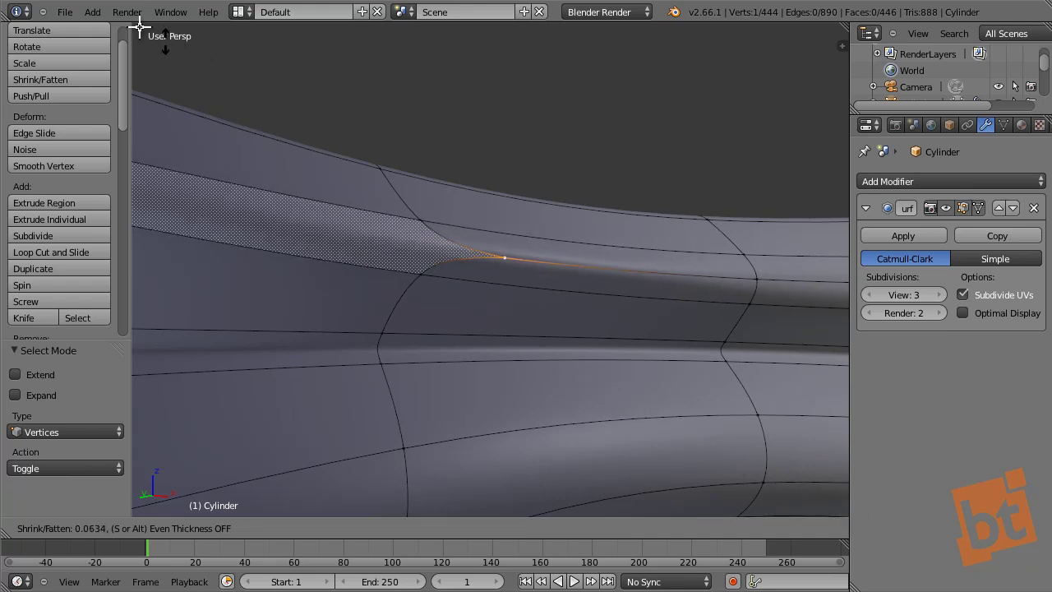
{"action": "left_click", "coordinate": [780, 83]}
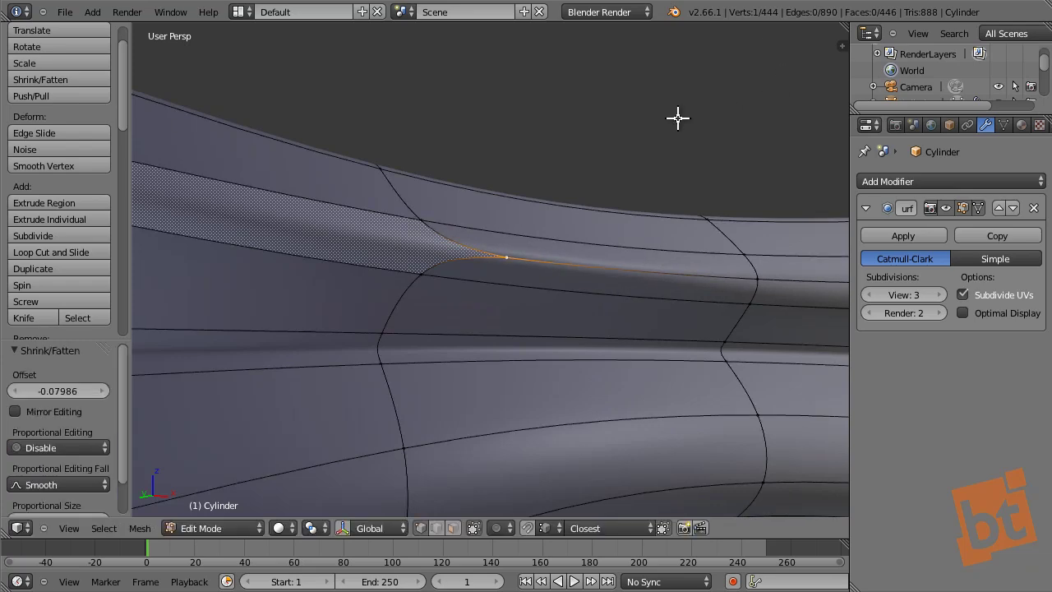
{"action": "middle_click_drag", "start_coordinate": [676, 118], "coordinate": [551, 228]}
{"action": "scroll", "coordinate": [553, 192], "scroll_direction": "down", "scroll_amount": 4}
{"action": "key", "text": "Tab"}
{"action": "scroll", "coordinate": [559, 194], "scroll_direction": "down", "scroll_amount": 3}
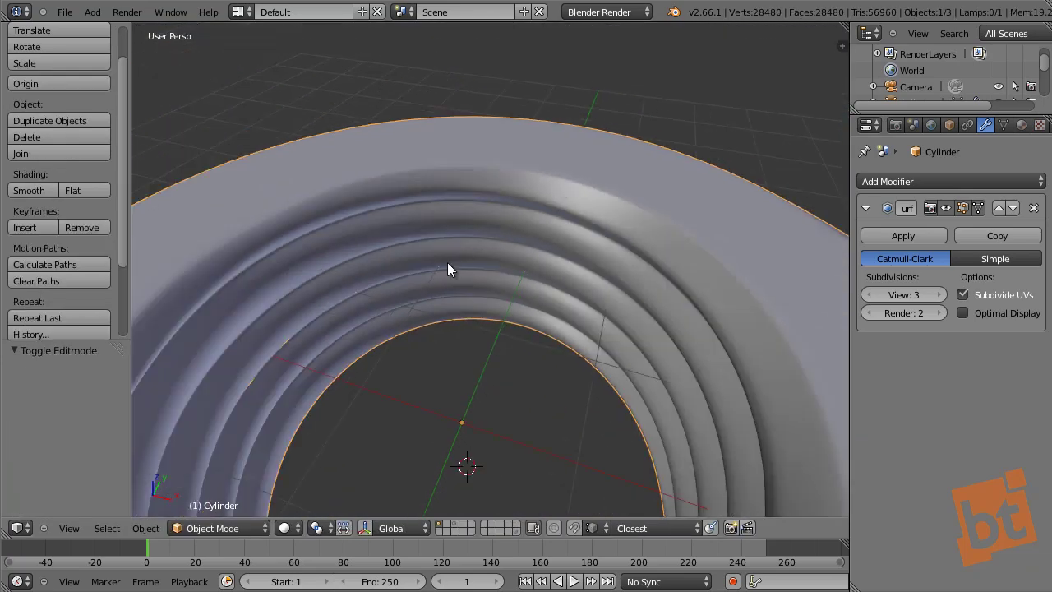
{"action": "middle_click_drag", "start_coordinate": [448, 268], "coordinate": [533, 211]}
{"action": "scroll", "coordinate": [474, 261], "scroll_direction": "up", "scroll_amount": 5}
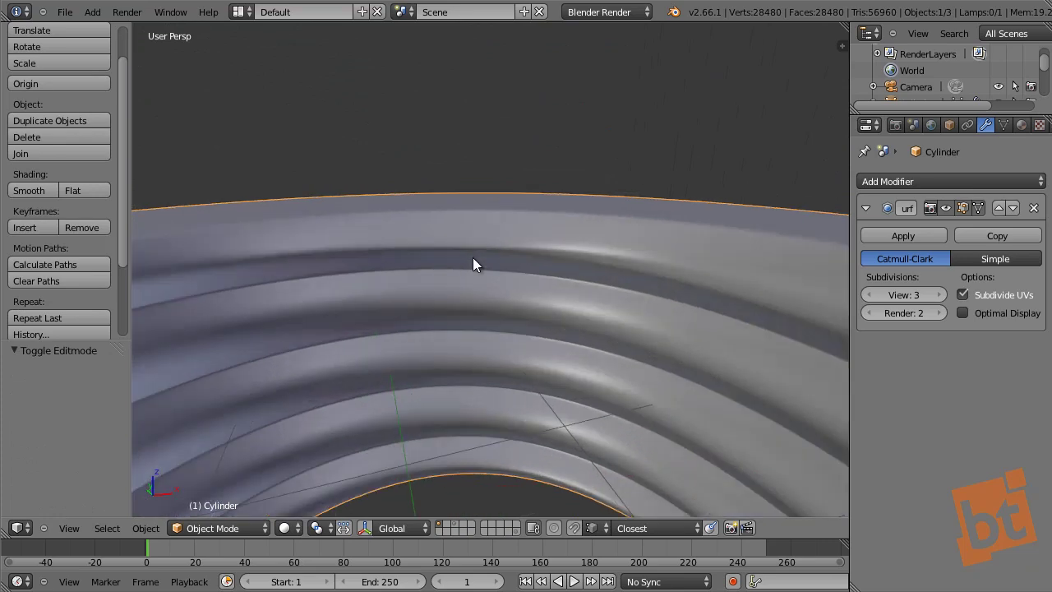
- Select the vertex at the narrow tip of the tapering face and offset it with Shrink/Fatten by -0.03347
{"action": "key", "text": "Tab"}
{"action": "middle_click_drag", "start_coordinate": [387, 249], "coordinate": [488, 224]}
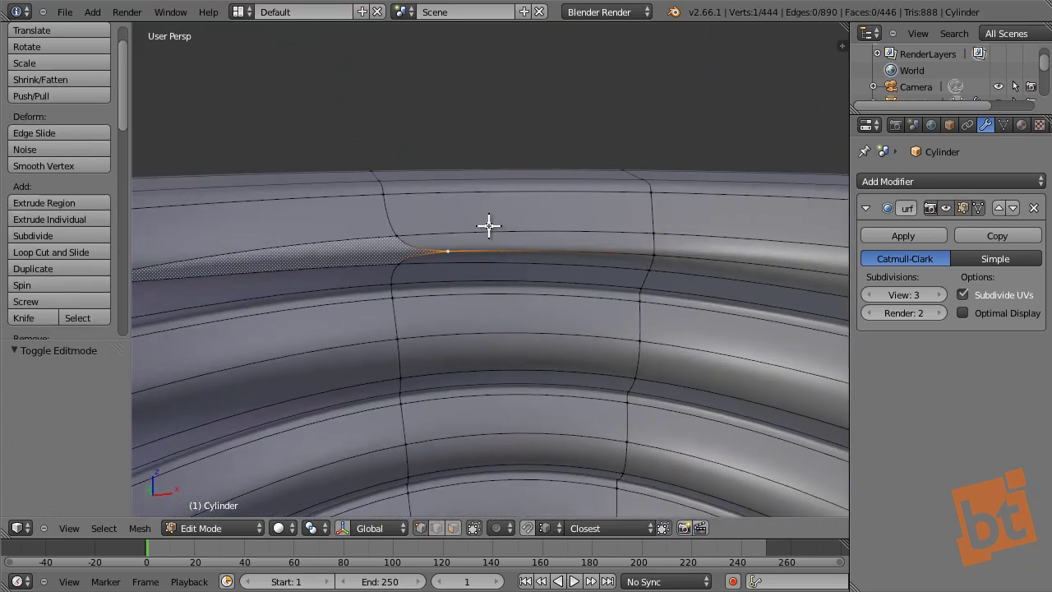
{"action": "scroll", "coordinate": [487, 223], "scroll_direction": "down", "scroll_amount": 3}
{"action": "right_click", "coordinate": [248, 252]}
{"action": "middle_click_drag", "start_coordinate": [308, 226], "coordinate": [348, 257]}
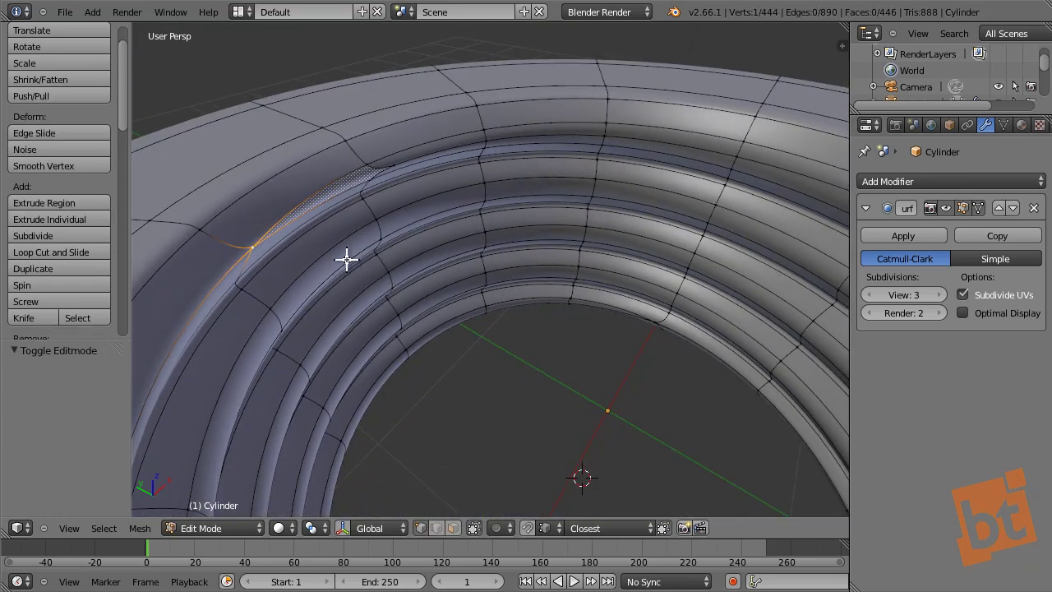
{"action": "key", "text": "alt+s"}
{"action": "left_click", "coordinate": [410, 263]}
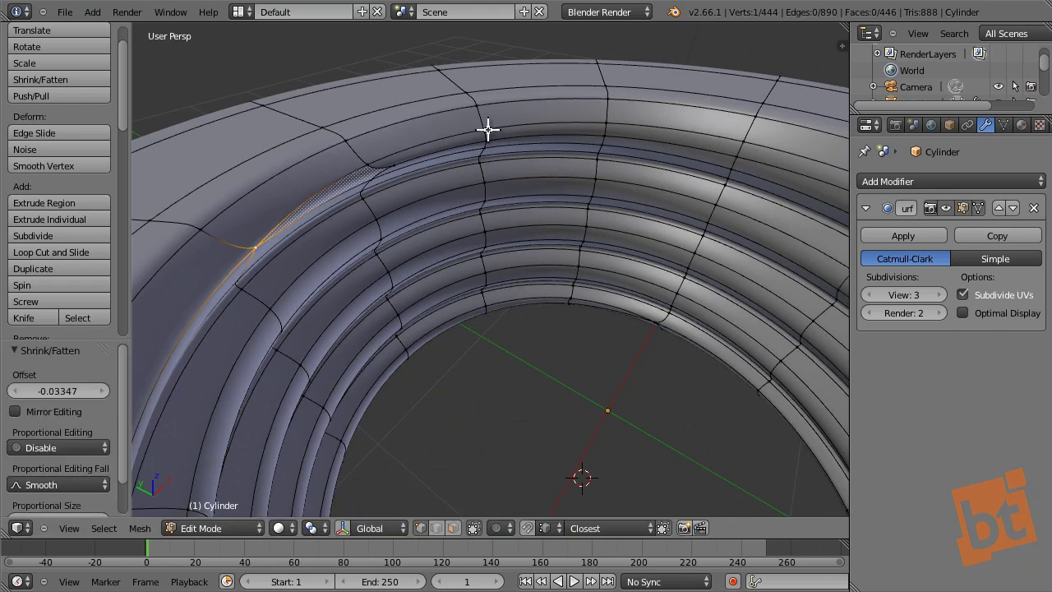
- Scale the tapering face's two corner vertices beside the cut's end further apart and check the smoothed thread
{"action": "middle_click_drag", "start_coordinate": [474, 169], "coordinate": [420, 218]}
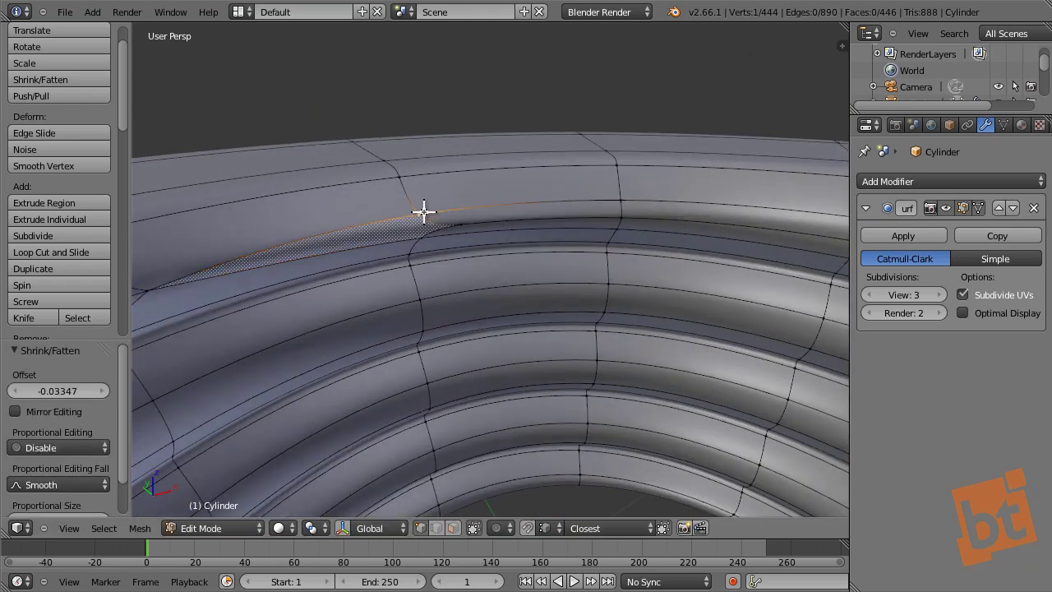
{"action": "right_click", "coordinate": [423, 238], "text": "shift"}
{"action": "key", "text": "s"}
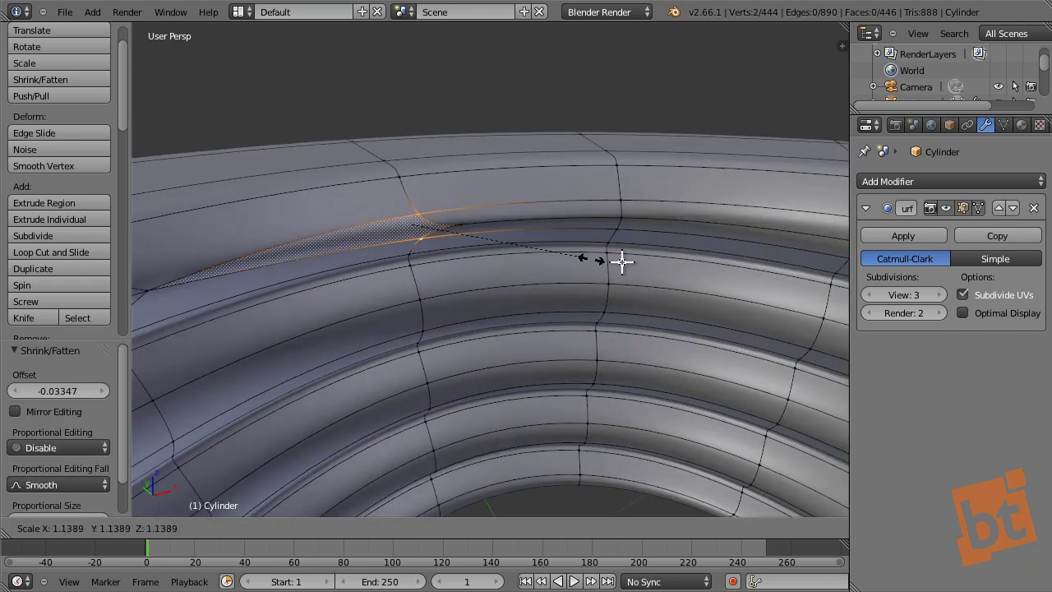
{"action": "left_click", "coordinate": [687, 265]}
{"action": "key", "text": "Tab"}
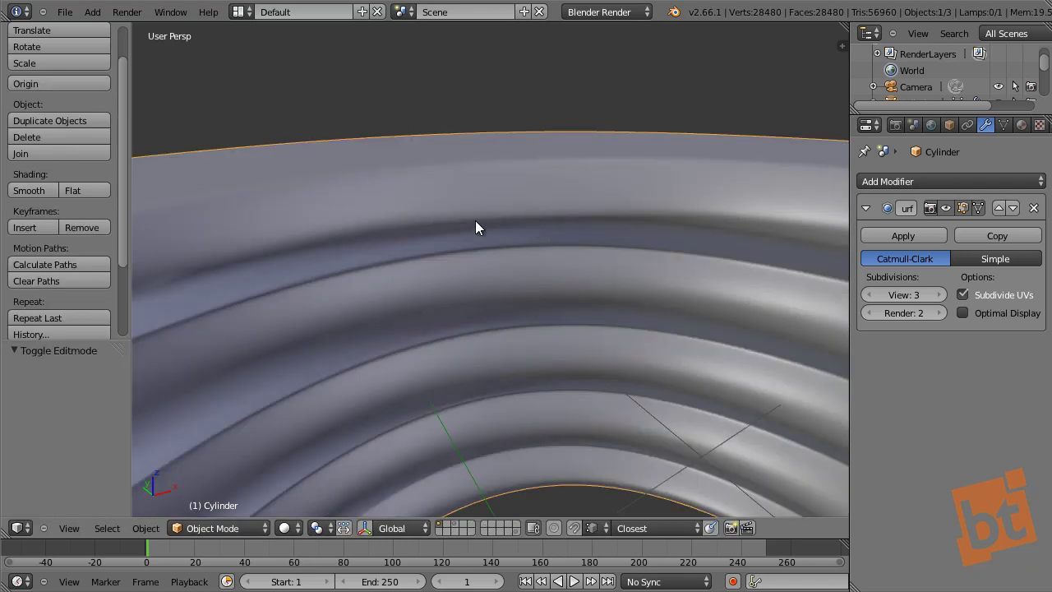
{"action": "mouse_move", "coordinate": [475, 220]}
{"action": "middle_mouse_down"}
{"action": "mouse_move", "coordinate": [461, 213]}
{"action": "mouse_move", "coordinate": [681, 235]}
{"action": "mouse_move", "coordinate": [514, 239]}
{"action": "mouse_move", "coordinate": [493, 230]}
{"action": "middle_mouse_up"}
- Slide the cut's end vertex, at the tapering face's pointed corner, along its edge by a factor of 0.167
{"action": "key", "text": "Tab"}
{"action": "right_click", "coordinate": [486, 228]}
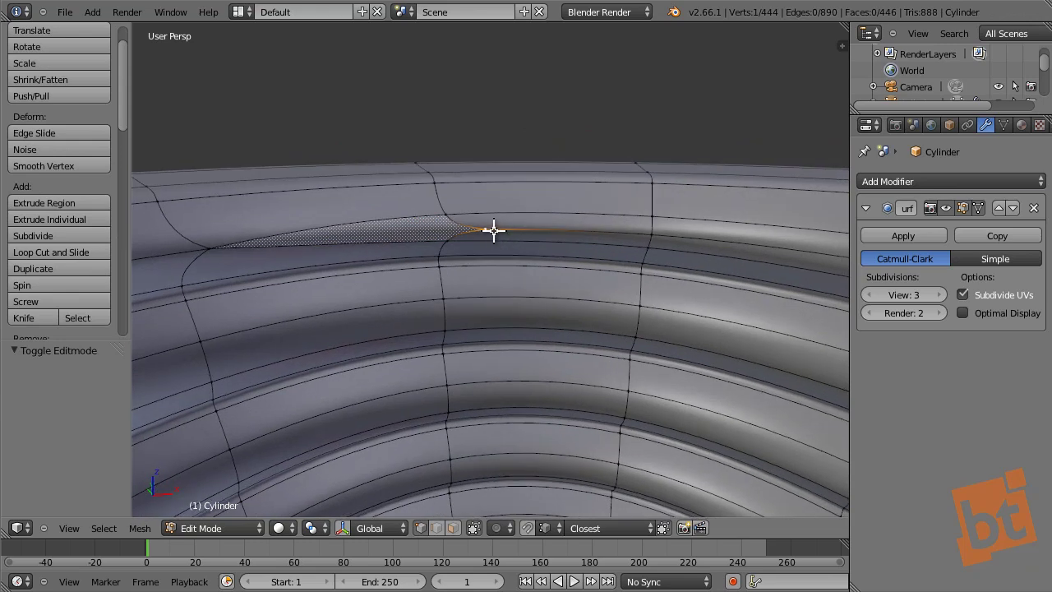
{"action": "key", "text": "shift+v"}
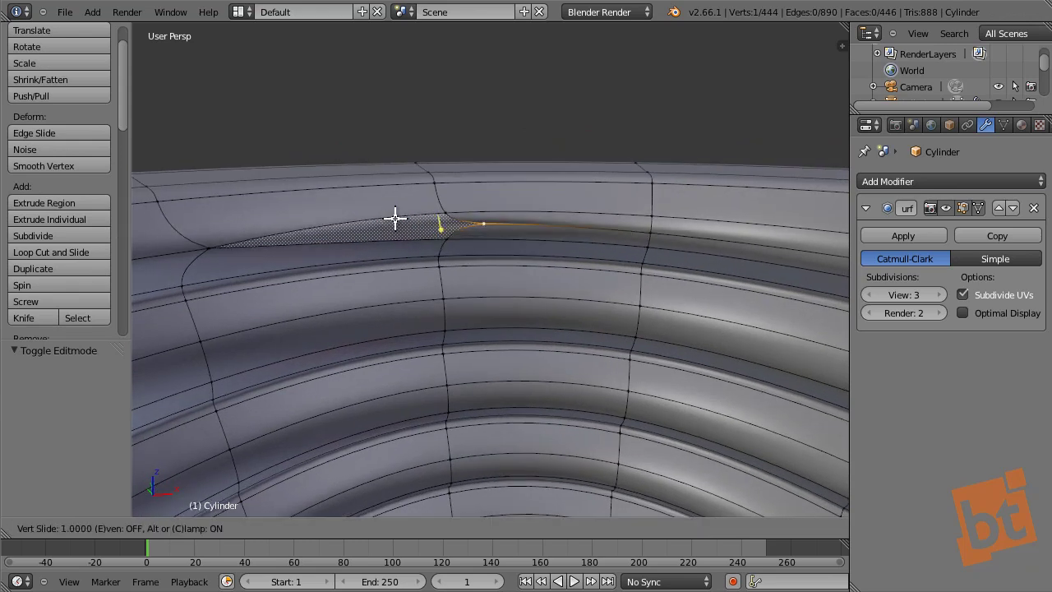
{"action": "left_click", "coordinate": [481, 226]}
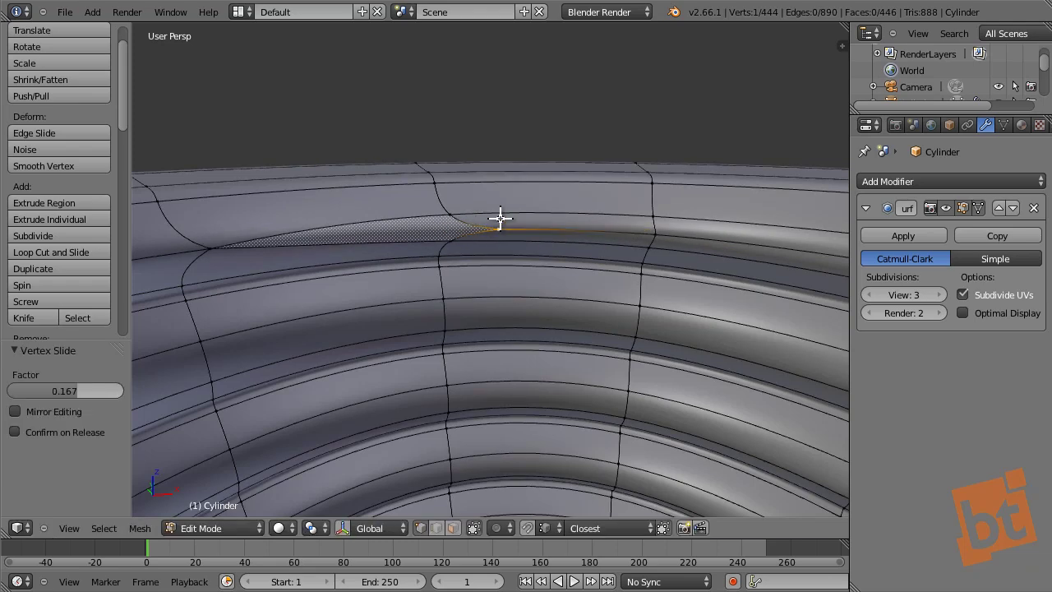
- Examine the smoothed nut from several angles, checking the shading and topology along the thread's upper seam
{"action": "middle_click_drag", "start_coordinate": [499, 218], "coordinate": [546, 219]}
{"action": "key", "text": "Tab"}
{"action": "scroll", "coordinate": [547, 230], "scroll_direction": "down", "scroll_amount": 8}
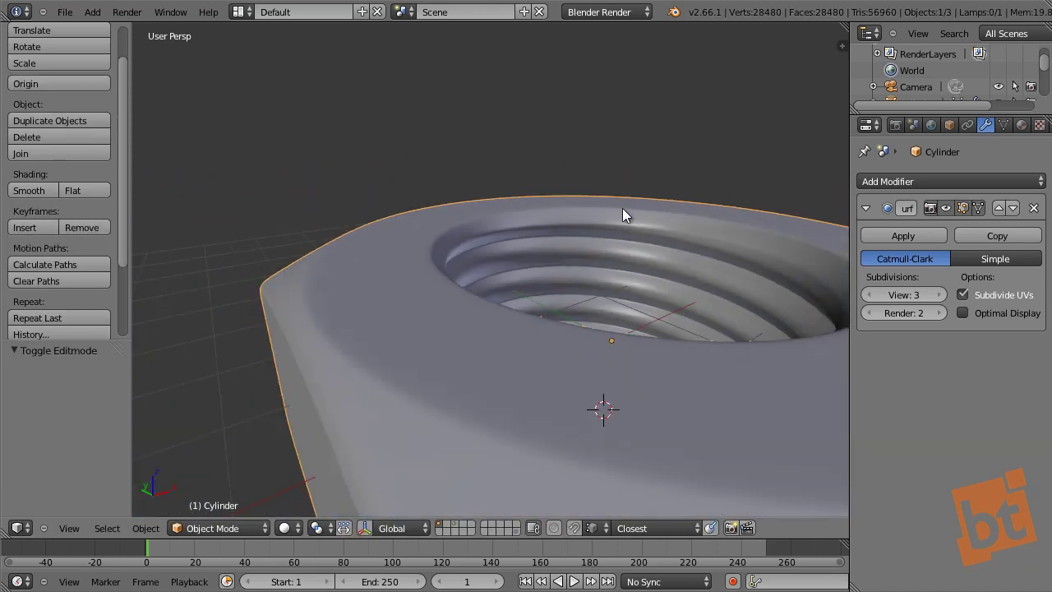
{"action": "middle_click_drag", "start_coordinate": [622, 215], "coordinate": [497, 264]}
{"action": "scroll", "coordinate": [743, 202], "scroll_direction": "down", "scroll_amount": 4}
{"action": "middle_click_drag", "start_coordinate": [377, 271], "coordinate": [294, 242]}
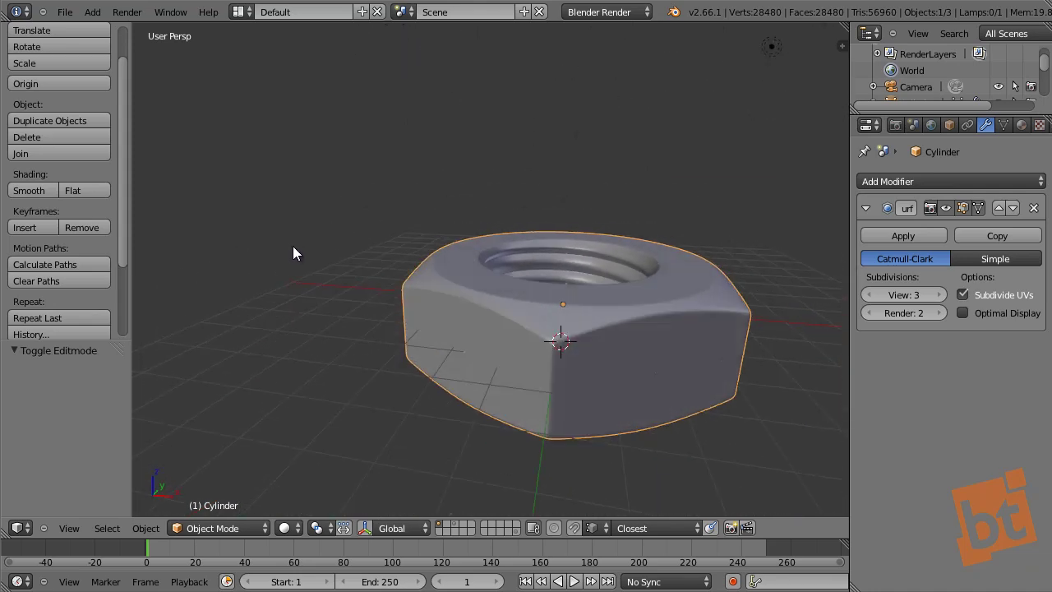
{"action": "scroll", "coordinate": [551, 235], "scroll_direction": "up", "scroll_amount": 7}
{"action": "key", "text": "Tab"}
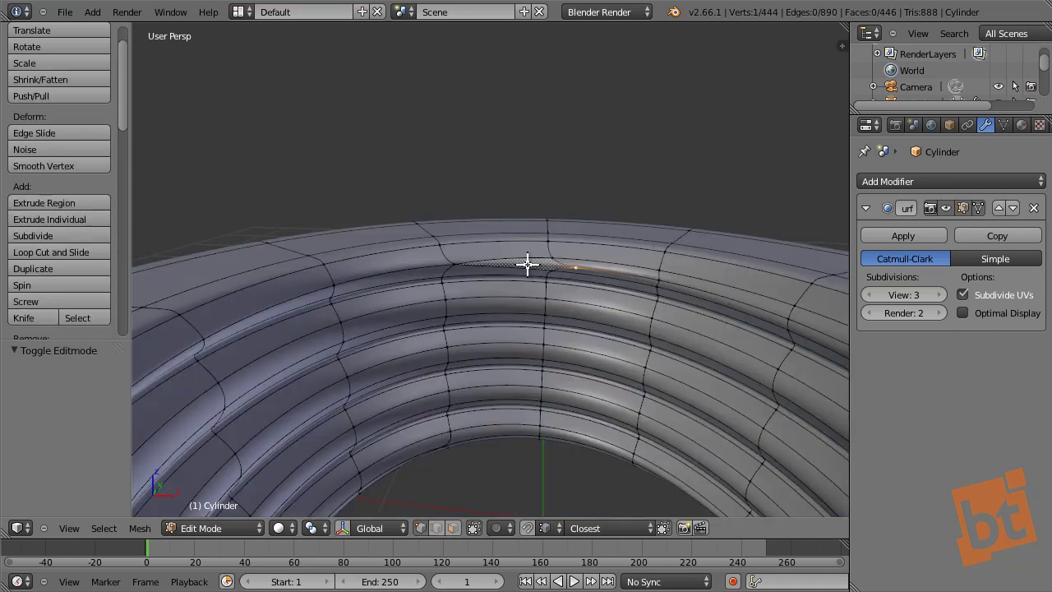
{"action": "scroll", "coordinate": [541, 266], "scroll_direction": "up", "scroll_amount": 5}
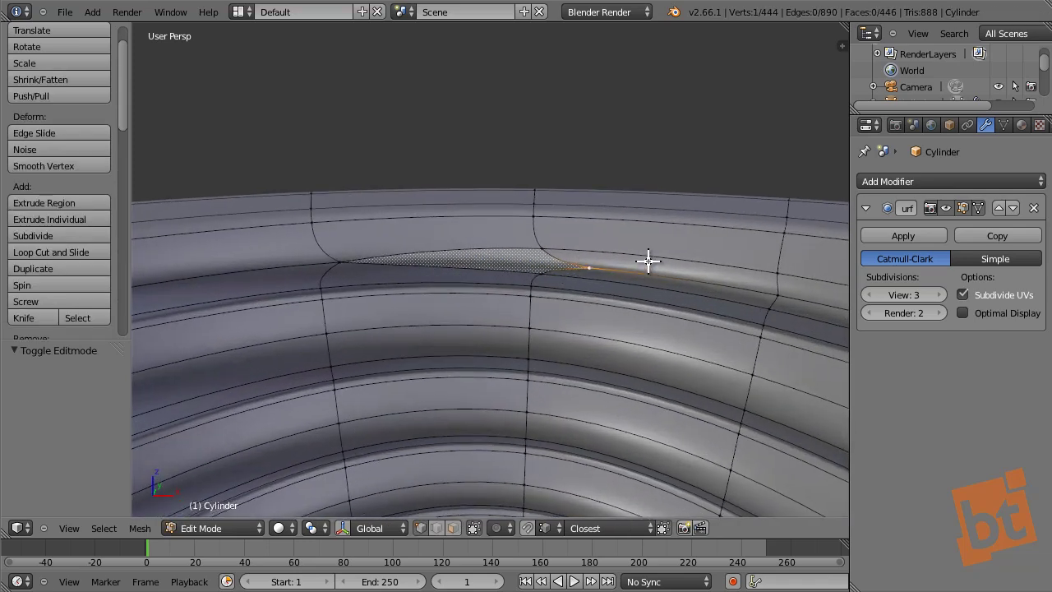
{"action": "scroll", "coordinate": [662, 265], "scroll_direction": "down", "scroll_amount": 6}
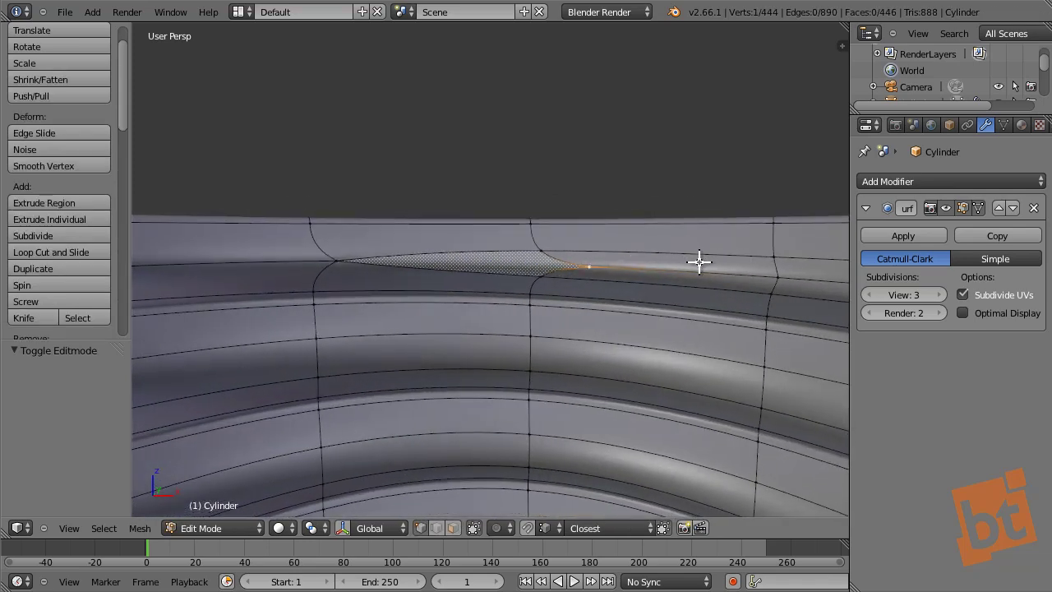
{"action": "key", "text": "Tab"}
{"action": "scroll", "coordinate": [656, 265], "scroll_direction": "down", "scroll_amount": 3}
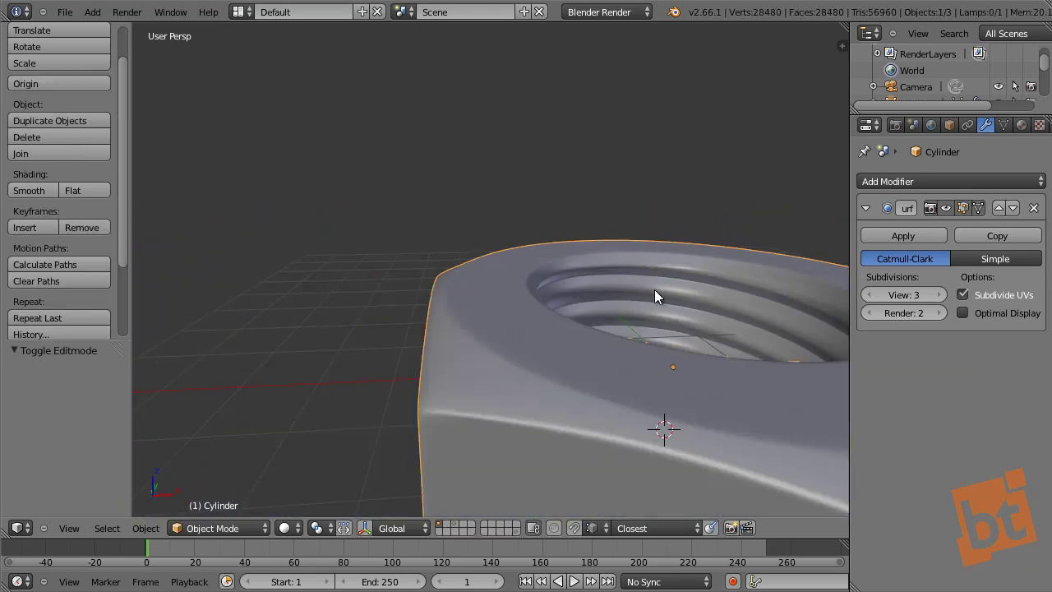
{"action": "middle_click_drag", "start_coordinate": [602, 326], "coordinate": [554, 357]}
- In face selection, select the thin tapering faces along the thread's lower seam to inspect both ends of it
{"action": "key", "text": "Tab"}
{"action": "scroll", "coordinate": [554, 357], "scroll_direction": "up", "scroll_amount": 2}
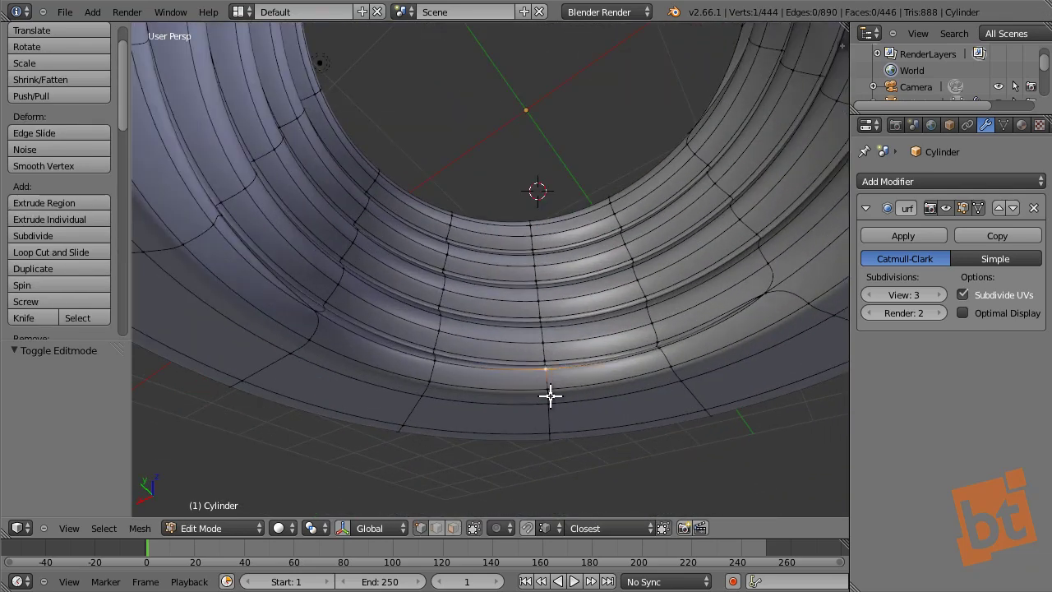
{"action": "middle_click_drag", "start_coordinate": [588, 371], "coordinate": [337, 371]}
{"action": "key", "text": "ctrl+Tab"}
{"action": "left_click", "coordinate": [535, 400]}
{"action": "right_click", "coordinate": [573, 380]}
{"action": "right_click", "coordinate": [582, 384], "text": "shift"}
{"action": "right_click", "coordinate": [337, 371], "text": "shift"}
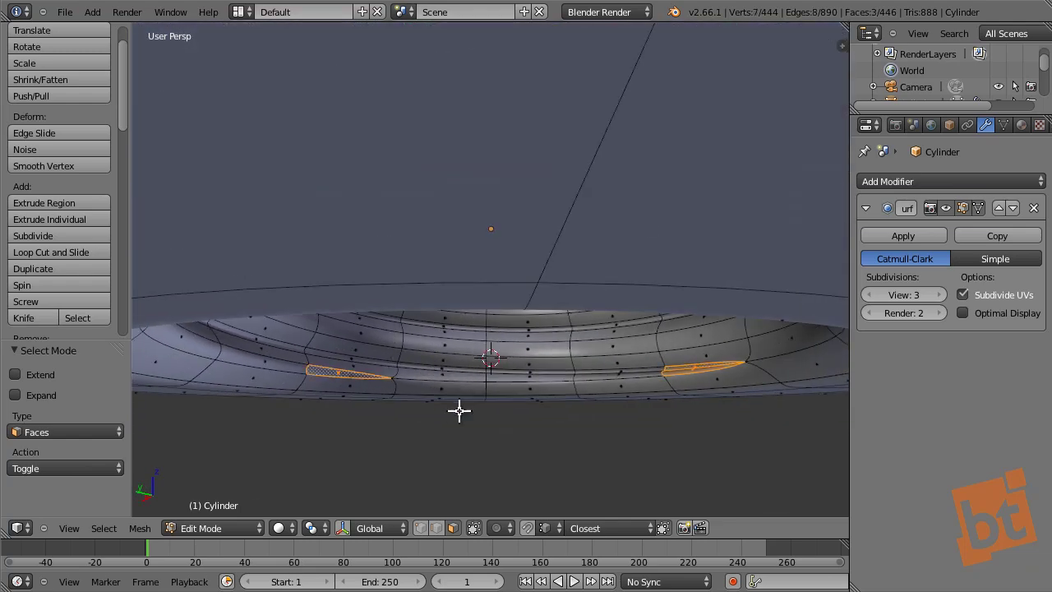
{"action": "middle_click_drag", "start_coordinate": [458, 411], "coordinate": [249, 382]}
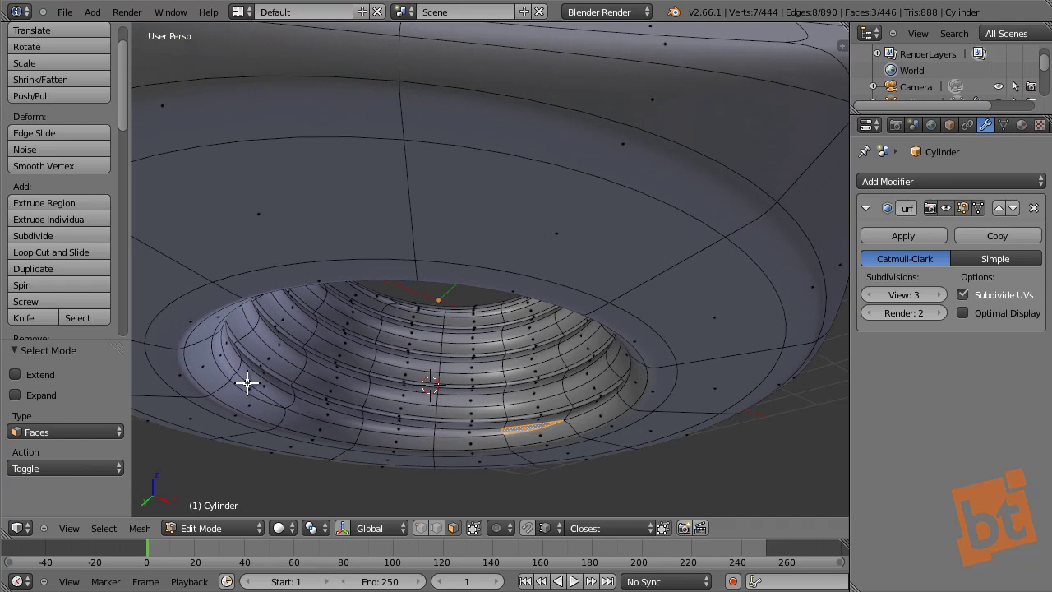
{"action": "right_click", "coordinate": [249, 385], "text": "shift"}
{"action": "middle_click_drag", "start_coordinate": [347, 392], "coordinate": [420, 397]}
- Dissolve the thin triangle on the lower seam and the adjoining quad into a single face
{"action": "right_click", "coordinate": [431, 384]}
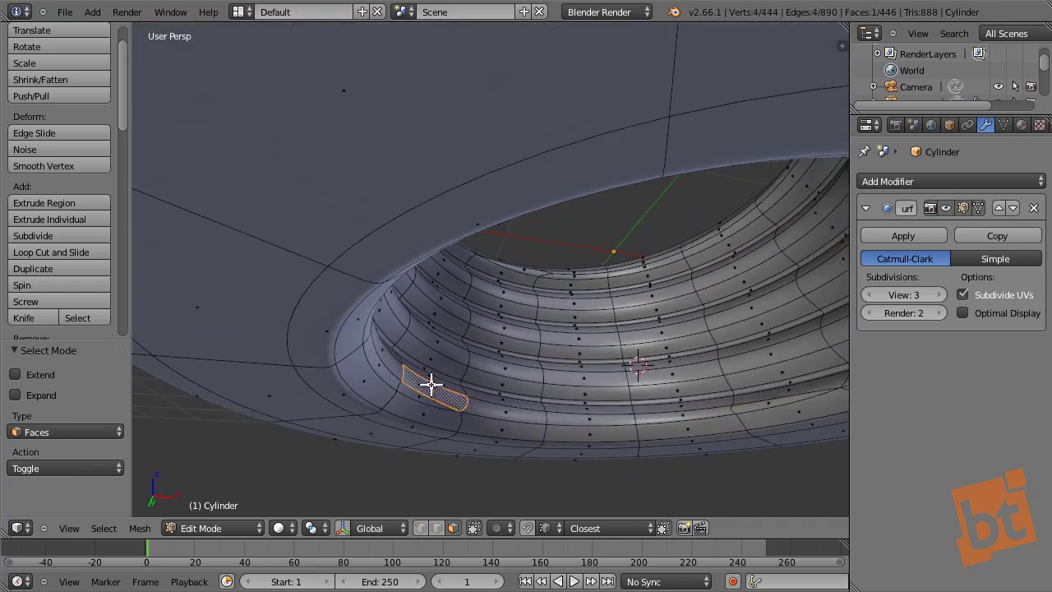
{"action": "middle_click_drag", "start_coordinate": [576, 402], "coordinate": [485, 394]}
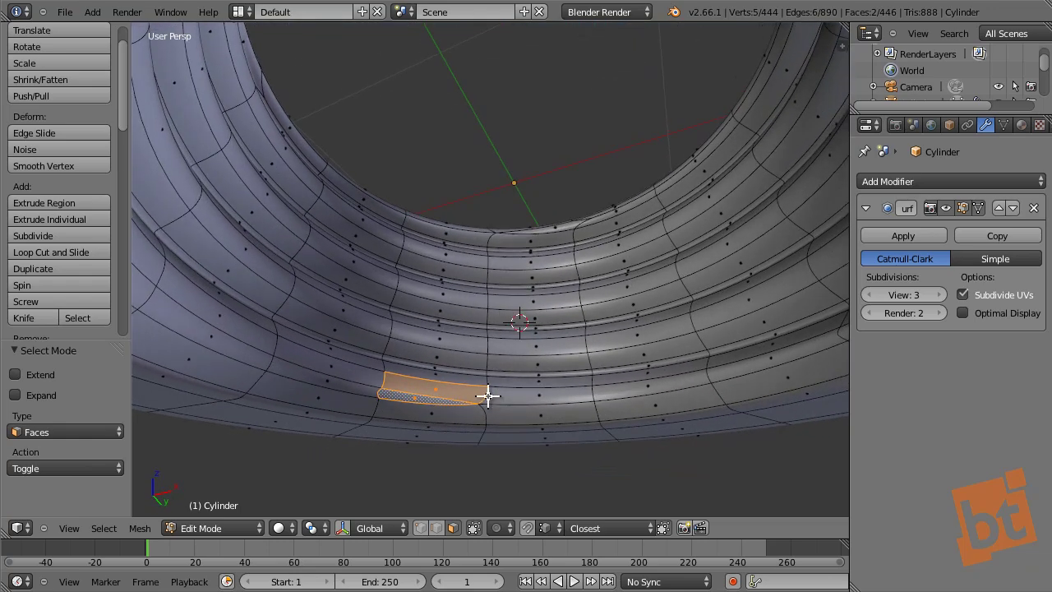
{"action": "key", "text": "x"}
{"action": "left_click", "coordinate": [487, 395]}
{"action": "key", "text": "ctrl+Tab"}
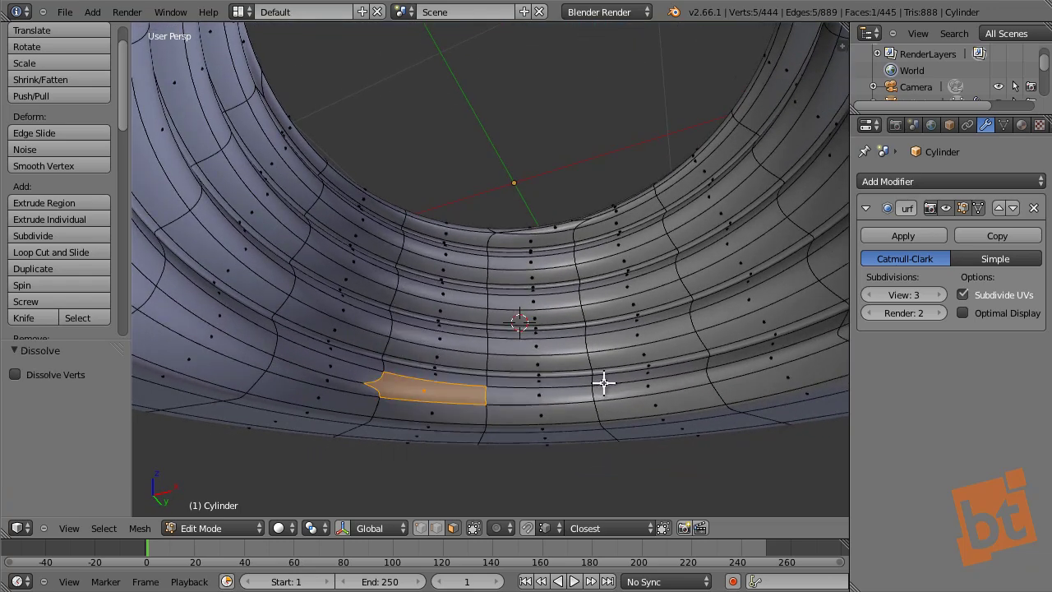
- Knife a cut along the lower seam from the midpoint of the dissolved face's short edge through three neighbouring faces
{"action": "middle_click_drag", "start_coordinate": [604, 382], "coordinate": [534, 404]}
{"action": "key", "text": "a"}
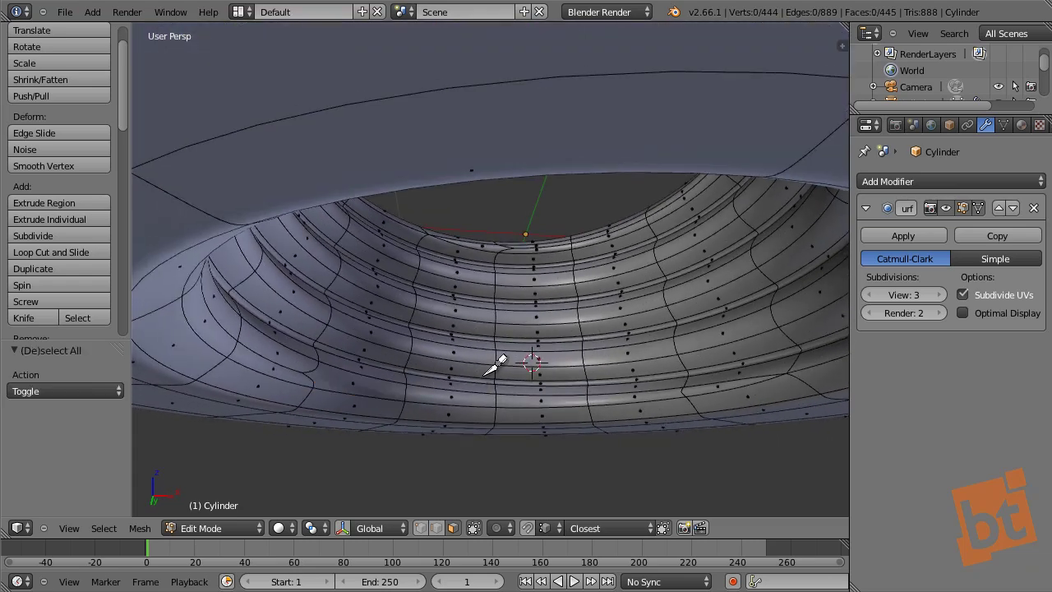
{"action": "key", "text": "k"}
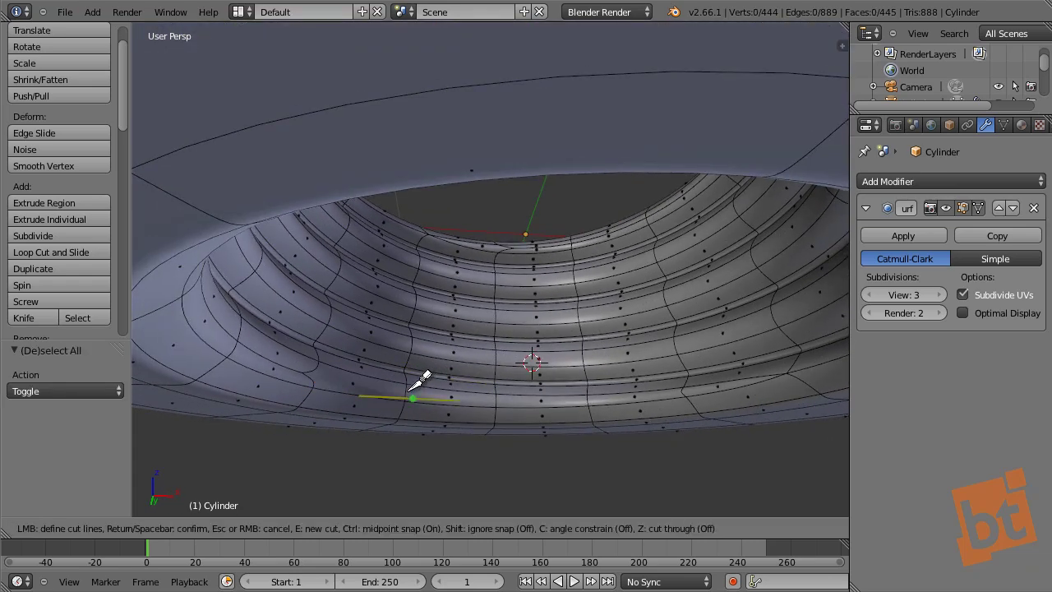
{"action": "left_click", "coordinate": [407, 392]}
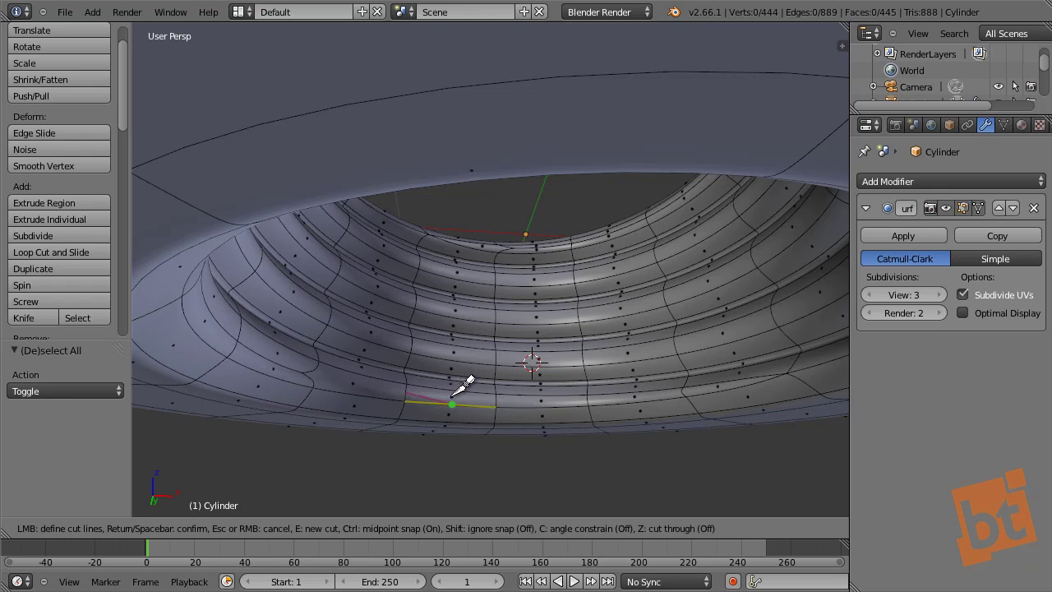
{"action": "left_click", "coordinate": [496, 400]}
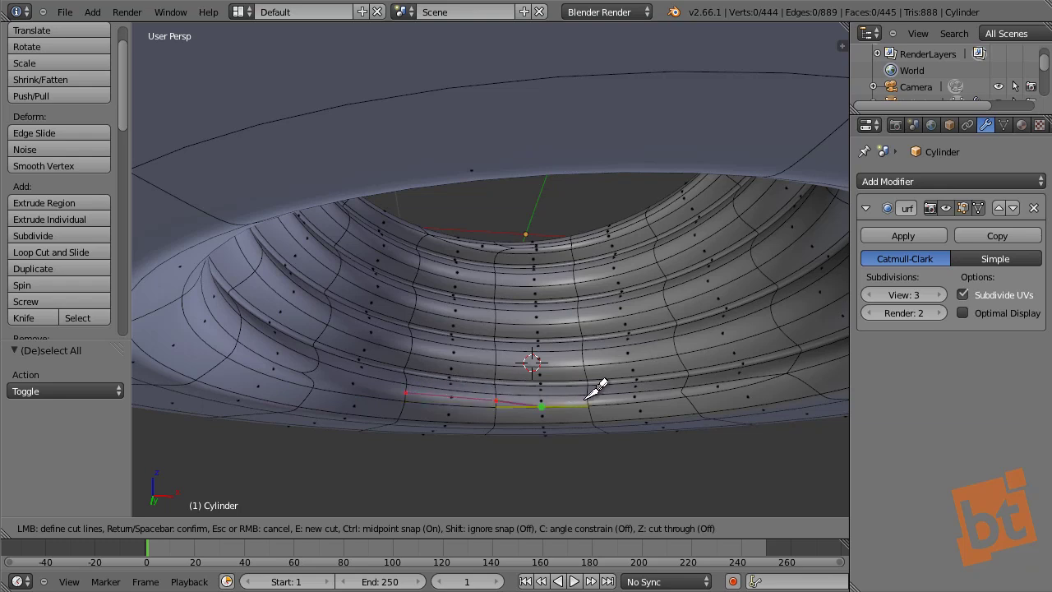
{"action": "left_click", "coordinate": [588, 400]}
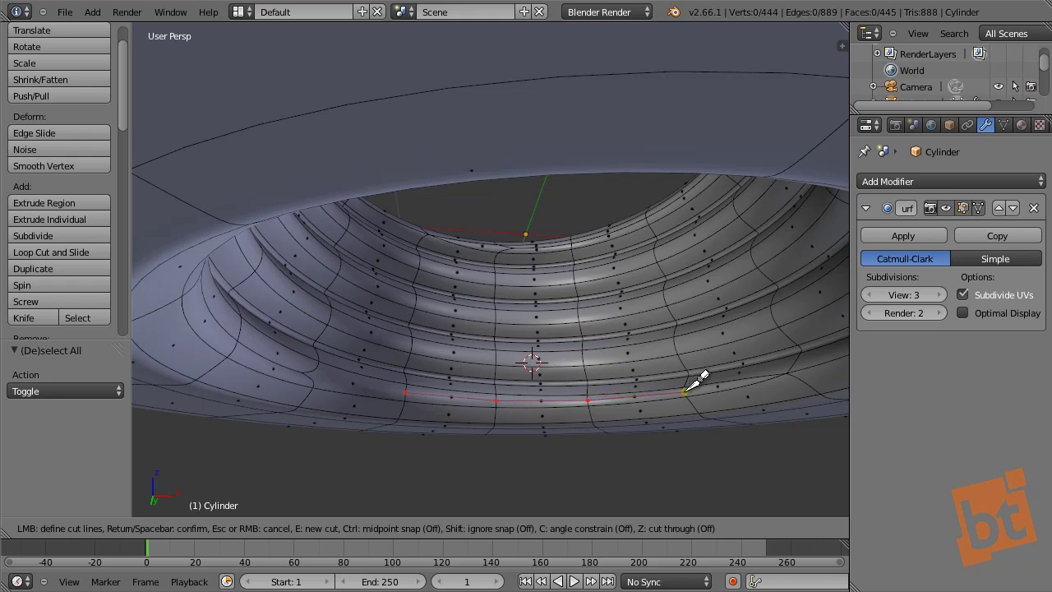
{"action": "key", "text": "Return"}
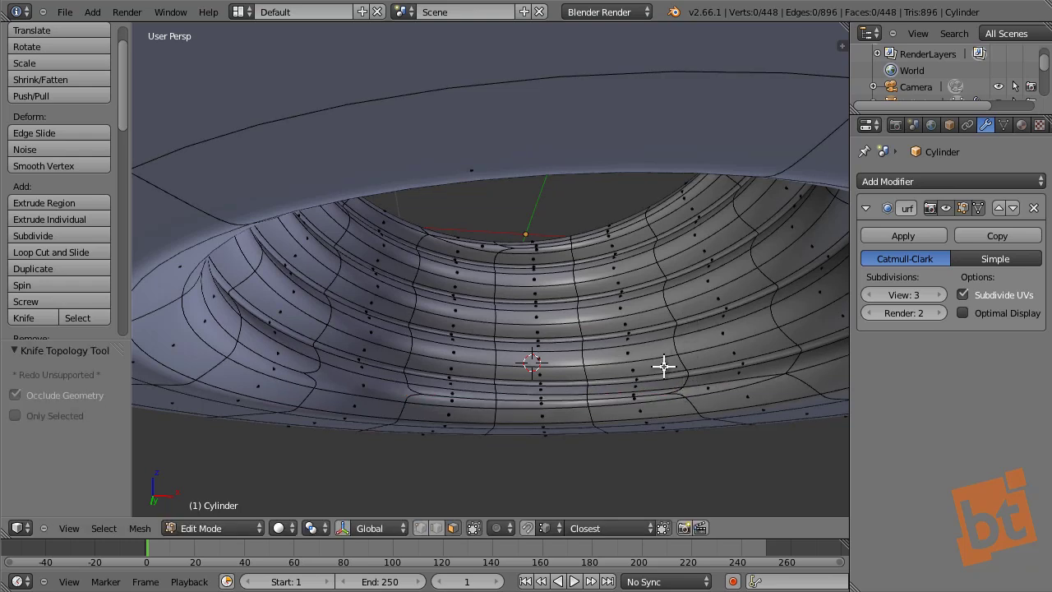
- In vertex selection, select the two vertices above and below the new cut's far end and scale them apart by 1.903
{"action": "key", "text": "Tab"}
{"action": "middle_click_drag", "start_coordinate": [652, 399], "coordinate": [631, 405]}
{"action": "key", "text": "Tab"}
{"action": "key", "text": "ctrl+Tab"}
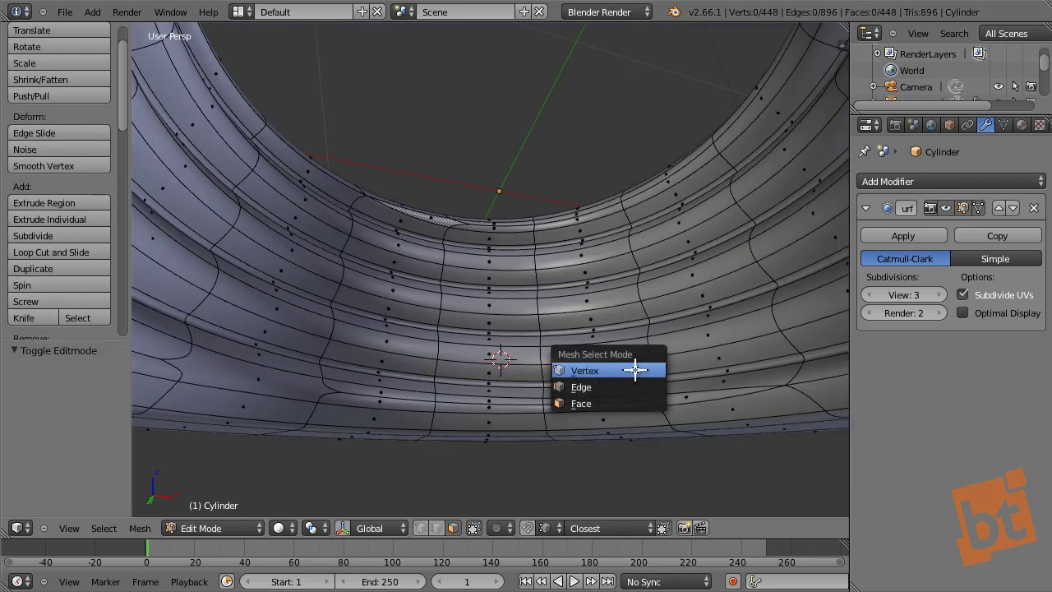
{"action": "left_click", "coordinate": [634, 370]}
{"action": "right_click", "coordinate": [657, 385]}
{"action": "right_click", "coordinate": [667, 407], "text": "shift"}
{"action": "key", "text": "s"}
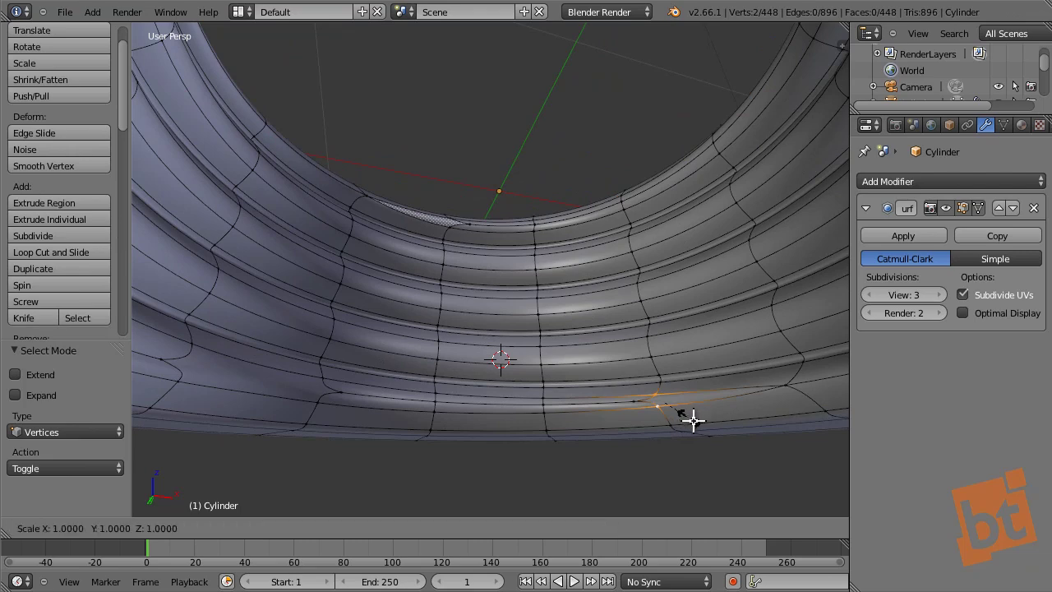
{"action": "left_click", "coordinate": [712, 429]}
- Offset the lower cut's end vertex with Shrink/Fatten by -0.06118 and check the smoothed thread
{"action": "middle_click_drag", "start_coordinate": [638, 399], "coordinate": [712, 386]}
{"action": "key", "text": "KP_Decimal"}
{"action": "key", "text": "alt+s"}
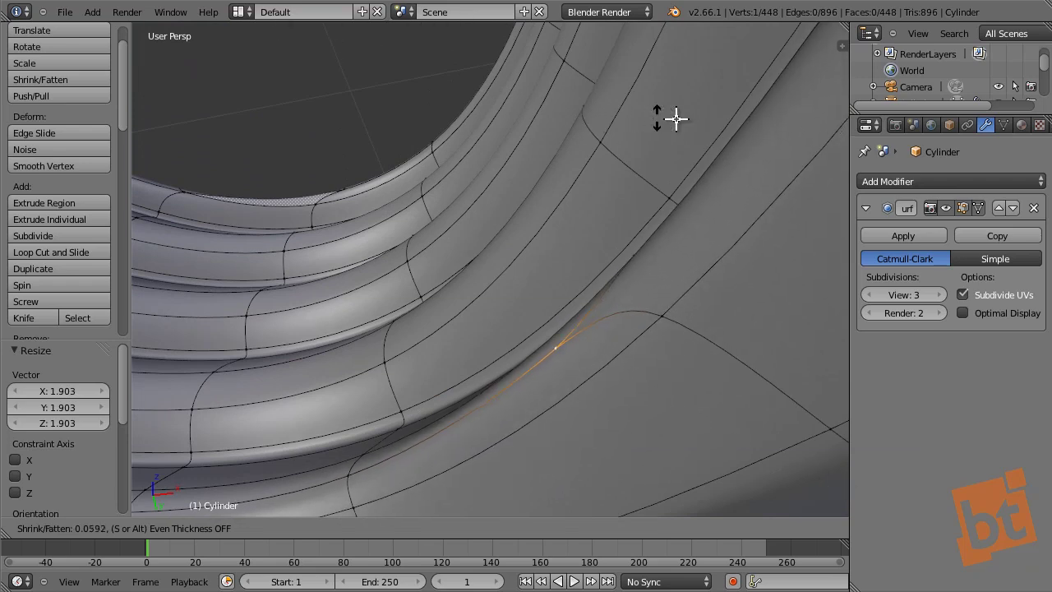
{"action": "left_click", "coordinate": [822, 120]}
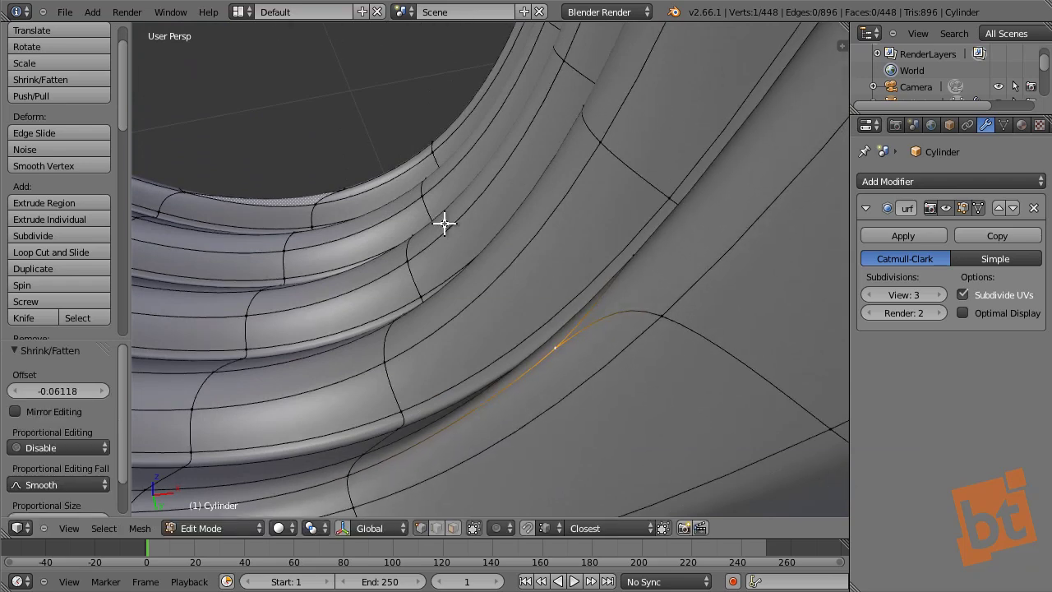
{"action": "scroll", "coordinate": [444, 222], "scroll_direction": "down", "scroll_amount": 4}
{"action": "key", "text": "Tab"}
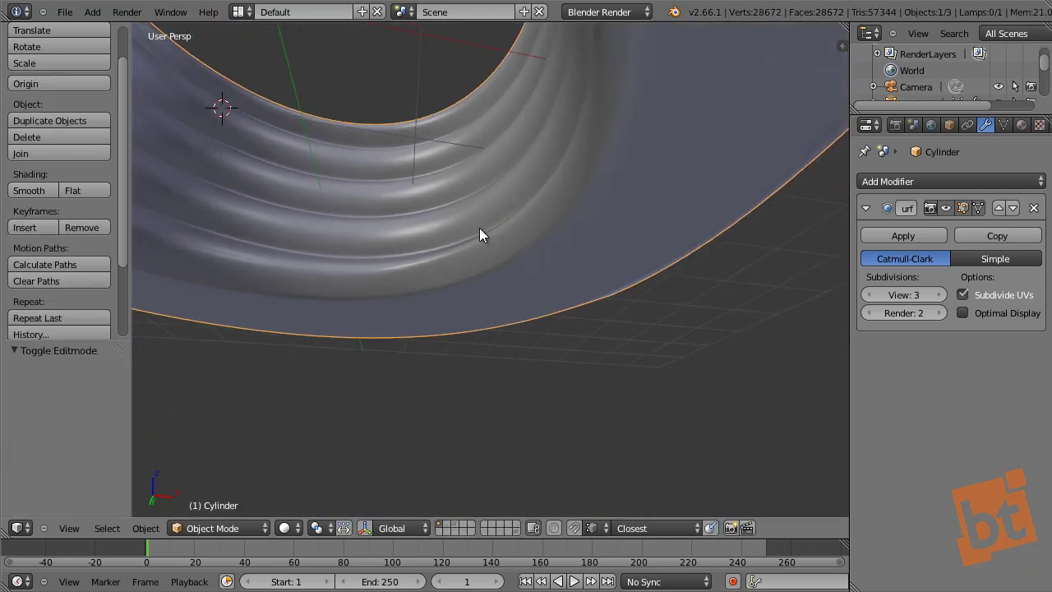
{"action": "middle_click_drag", "start_coordinate": [479, 236], "coordinate": [357, 256]}
{"action": "key", "text": "Tab"}
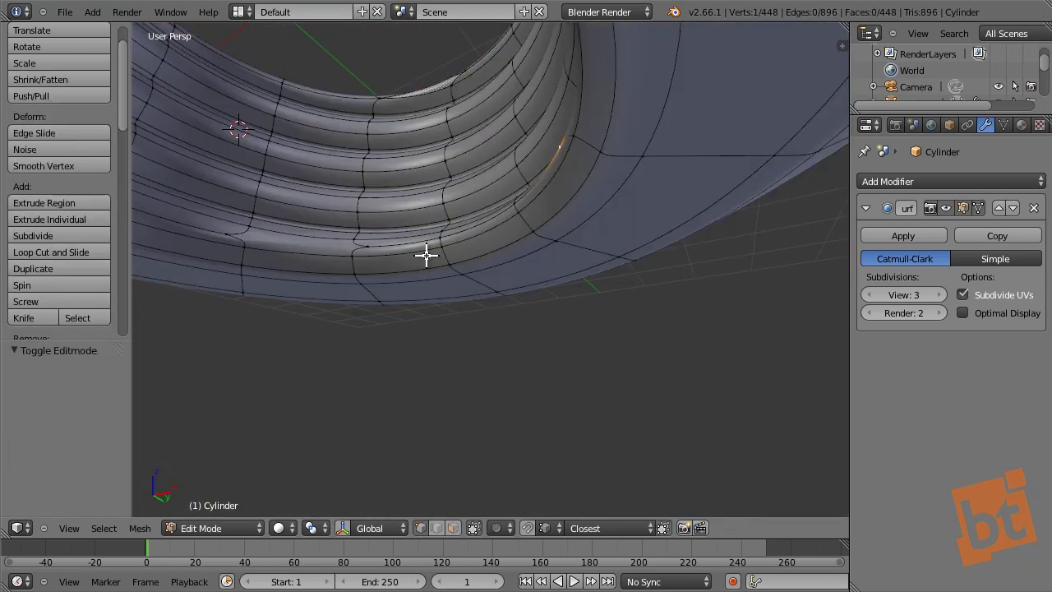
- Select the pointed corner vertices at both ends of the lower dissolved face and examine the topology and shading between them
{"action": "scroll", "coordinate": [331, 244], "scroll_direction": "up", "scroll_amount": 2}
{"action": "middle_click_drag", "start_coordinate": [426, 256], "coordinate": [392, 239]}
{"action": "right_click", "coordinate": [329, 251]}
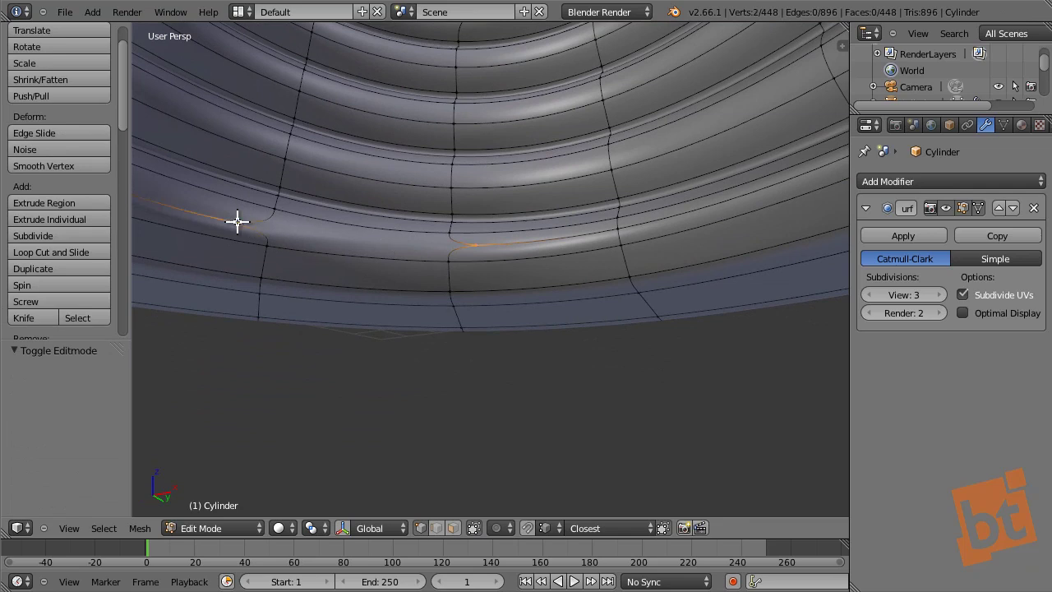
{"action": "middle_click_drag", "start_coordinate": [238, 221], "coordinate": [350, 237]}
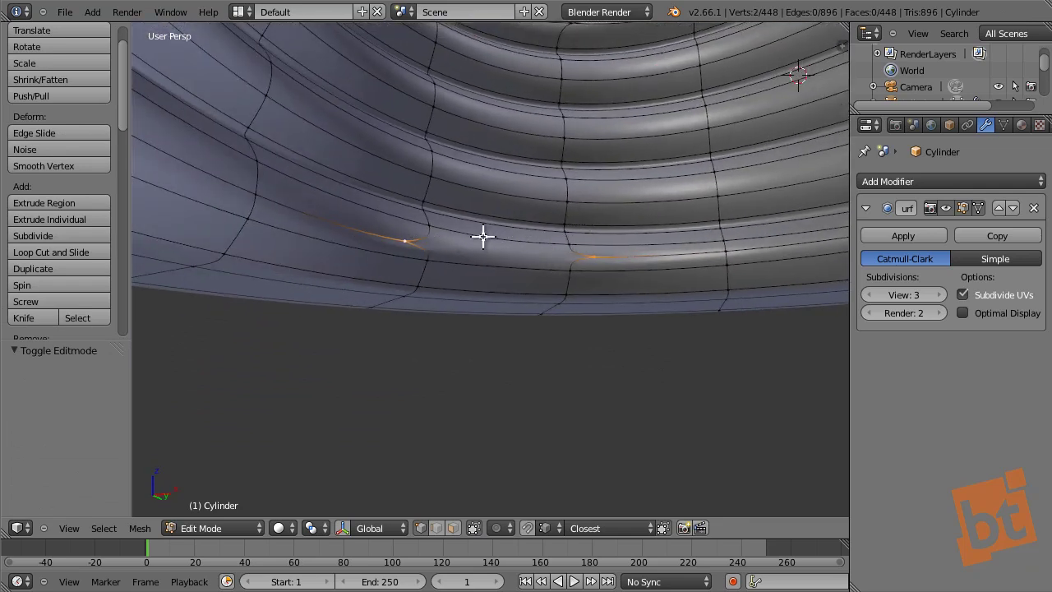
{"action": "middle_click_drag", "start_coordinate": [634, 277], "coordinate": [606, 263]}
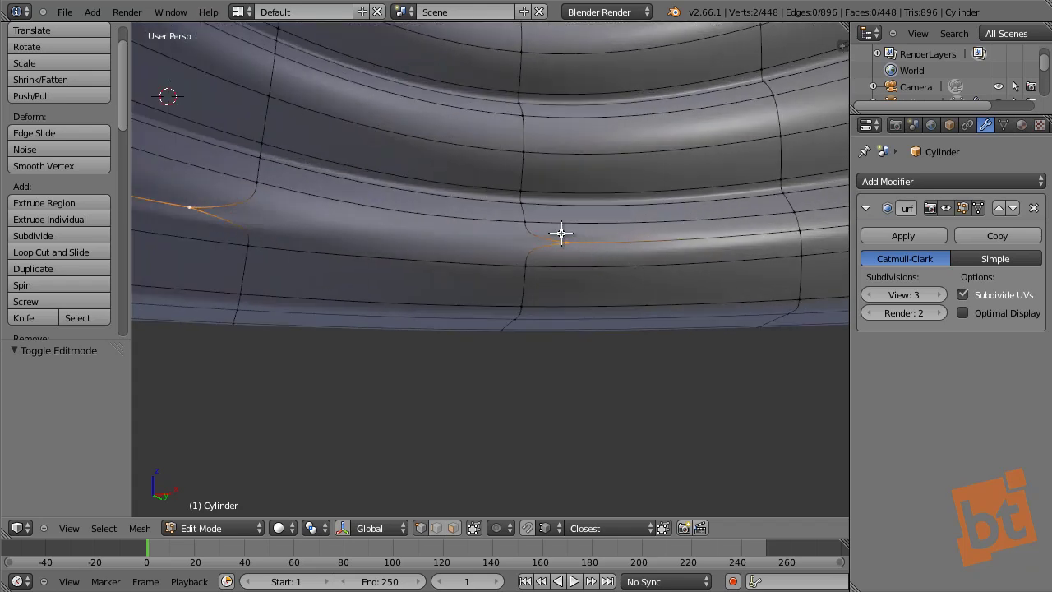
{"action": "middle_click_drag", "start_coordinate": [518, 242], "coordinate": [732, 275]}
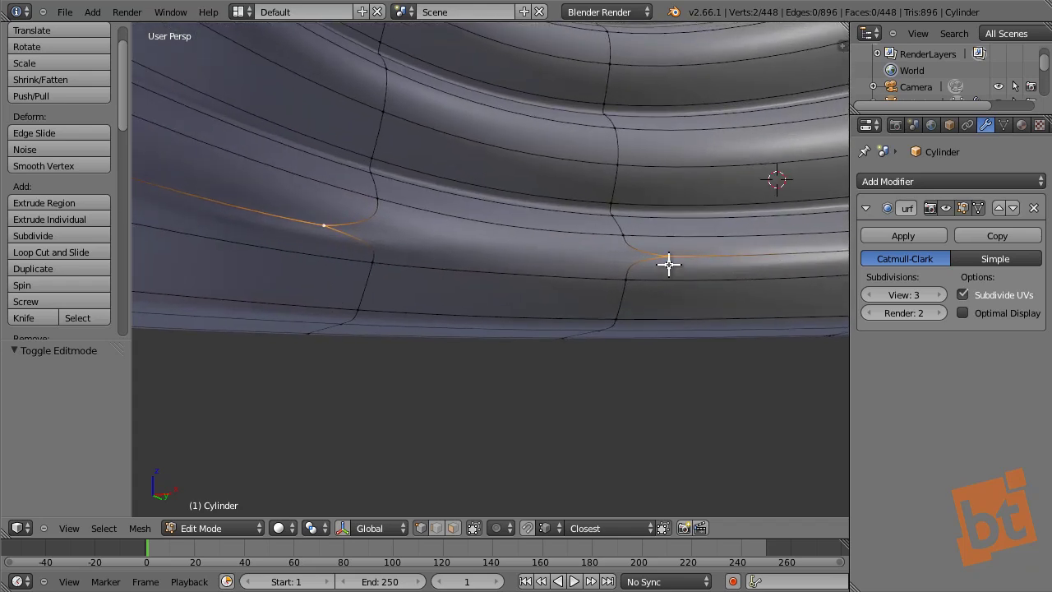
{"action": "middle_click_drag", "start_coordinate": [667, 265], "coordinate": [668, 263]}
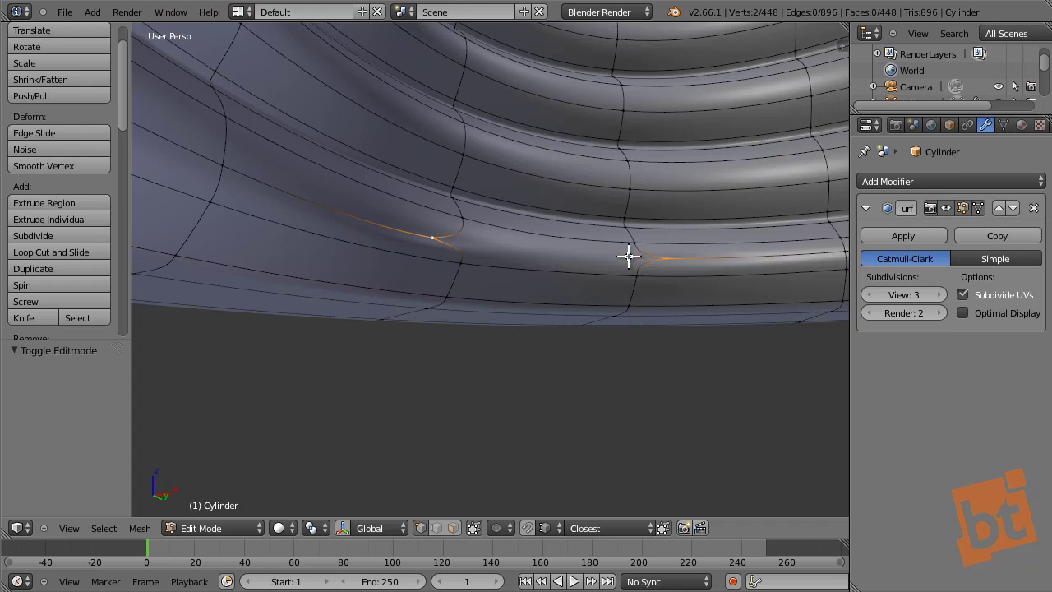
- Undo the dissolve of the lower seam's thin face, clear the selection and examine the smoothed thread
{"action": "key", "text": "Tab"}
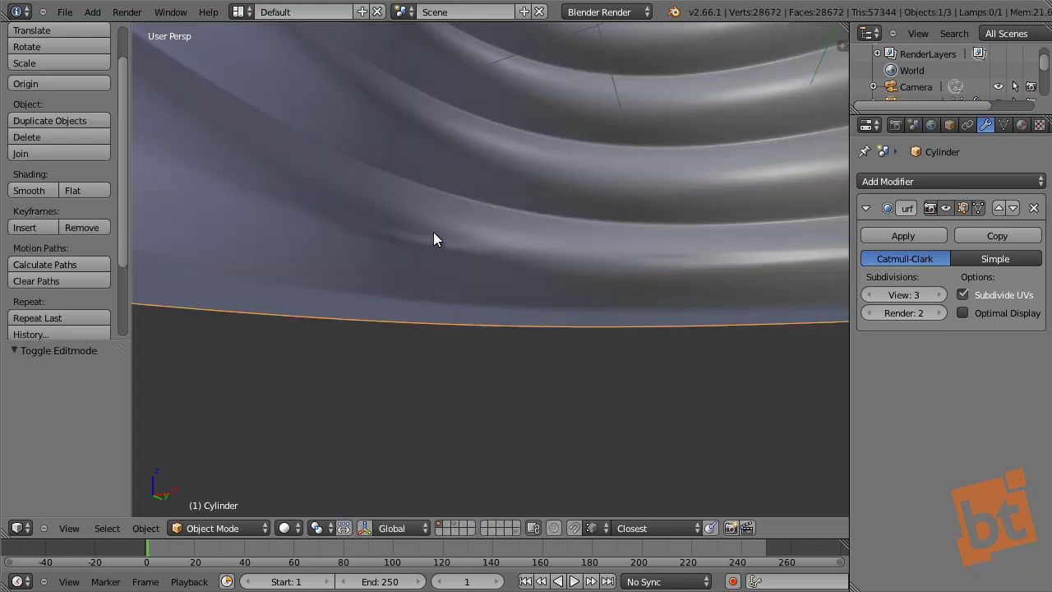
{"action": "key", "text": "Tab"}
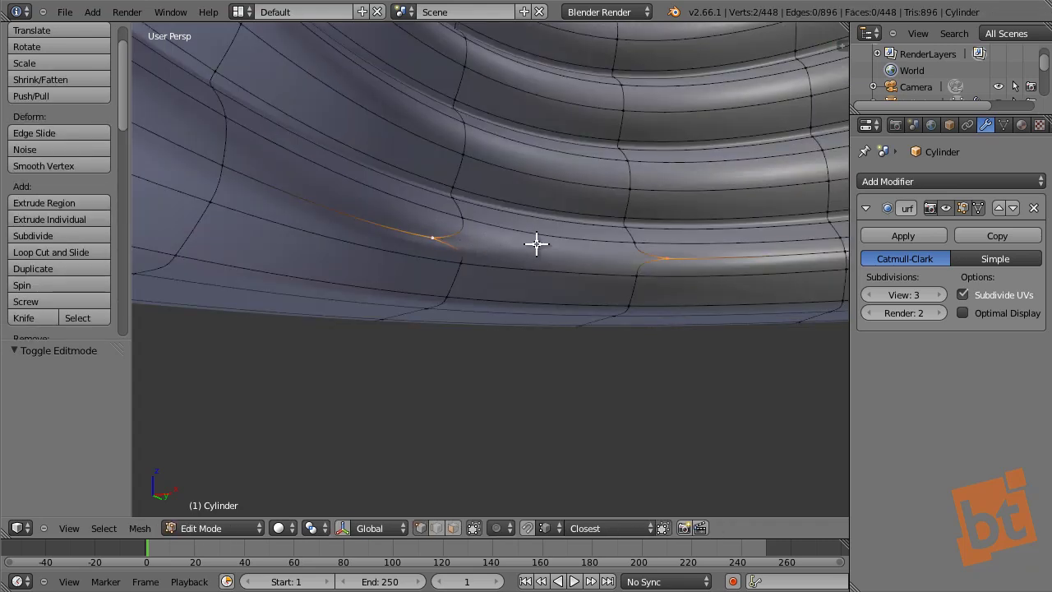
{"action": "key", "text": "a"}
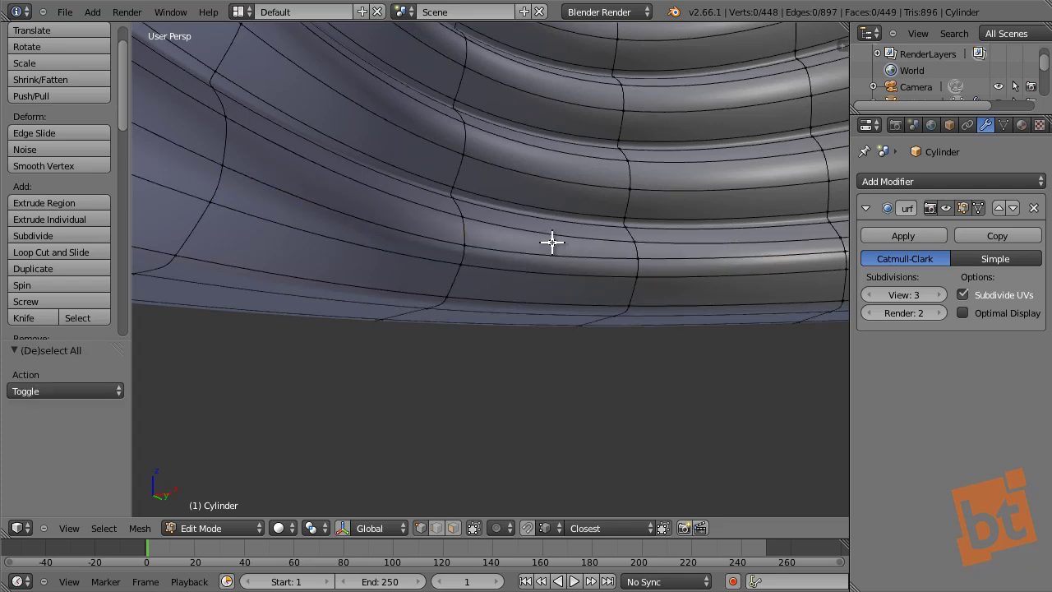
{"action": "scroll", "coordinate": [551, 242], "scroll_direction": "down", "scroll_amount": 5}
{"action": "key", "text": "Tab"}
{"action": "middle_click_drag", "start_coordinate": [551, 242], "coordinate": [539, 223]}
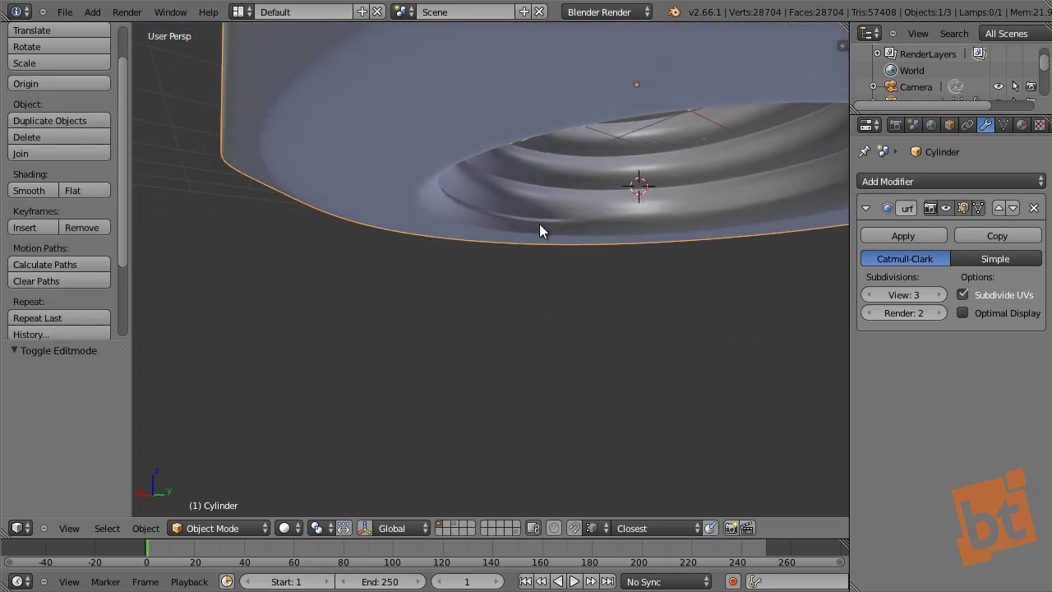
- In face selection, compare the two thin triangles at the thread's lower seam with the two quads adjoining them by selecting each pair
{"action": "key", "text": "Tab"}
{"action": "scroll", "coordinate": [507, 196], "scroll_direction": "up", "scroll_amount": 4}
{"action": "scroll", "coordinate": [507, 196], "scroll_direction": "up", "scroll_amount": 2}
{"action": "right_click", "coordinate": [368, 192]}
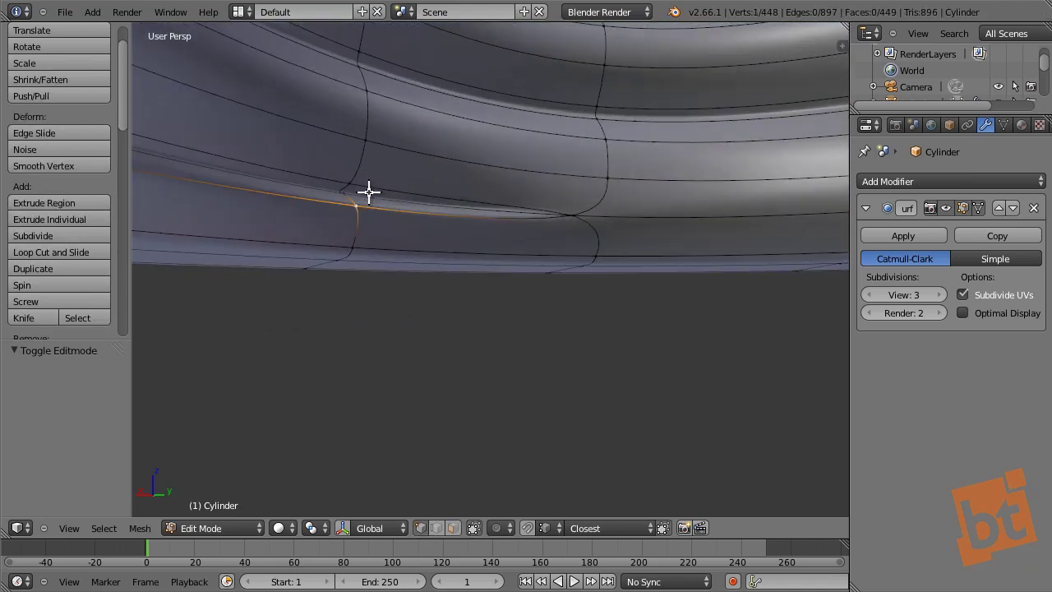
{"action": "middle_click_drag", "start_coordinate": [410, 184], "coordinate": [533, 275]}
{"action": "key", "text": "ctrl+Tab"}
{"action": "left_click", "coordinate": [399, 222]}
{"action": "right_click", "coordinate": [398, 194]}
{"action": "right_click", "coordinate": [383, 202], "text": "shift"}
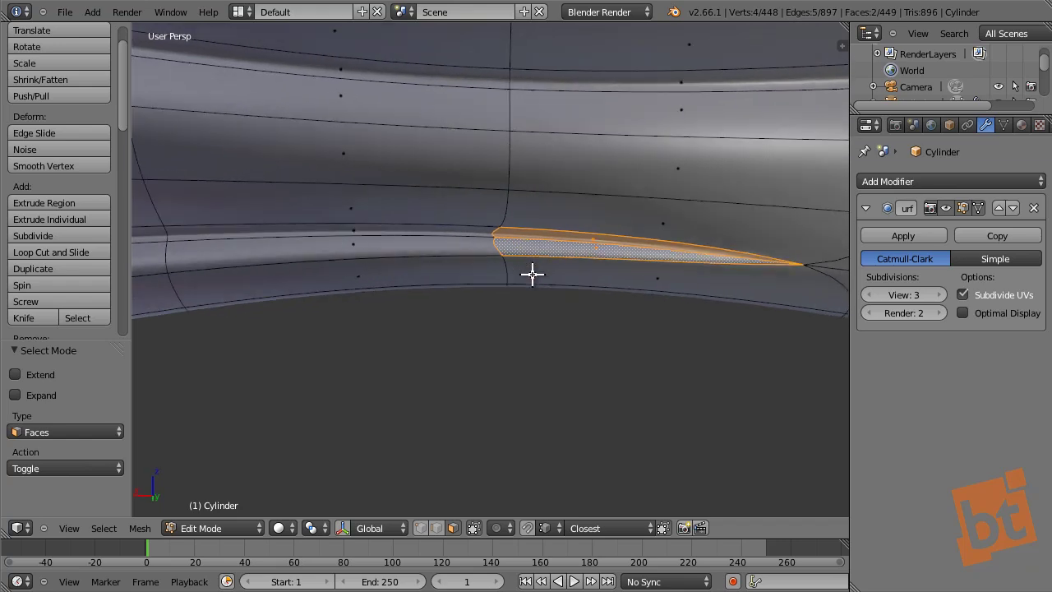
{"action": "middle_click_drag", "start_coordinate": [611, 176], "coordinate": [499, 259]}
{"action": "right_click", "coordinate": [470, 249]}
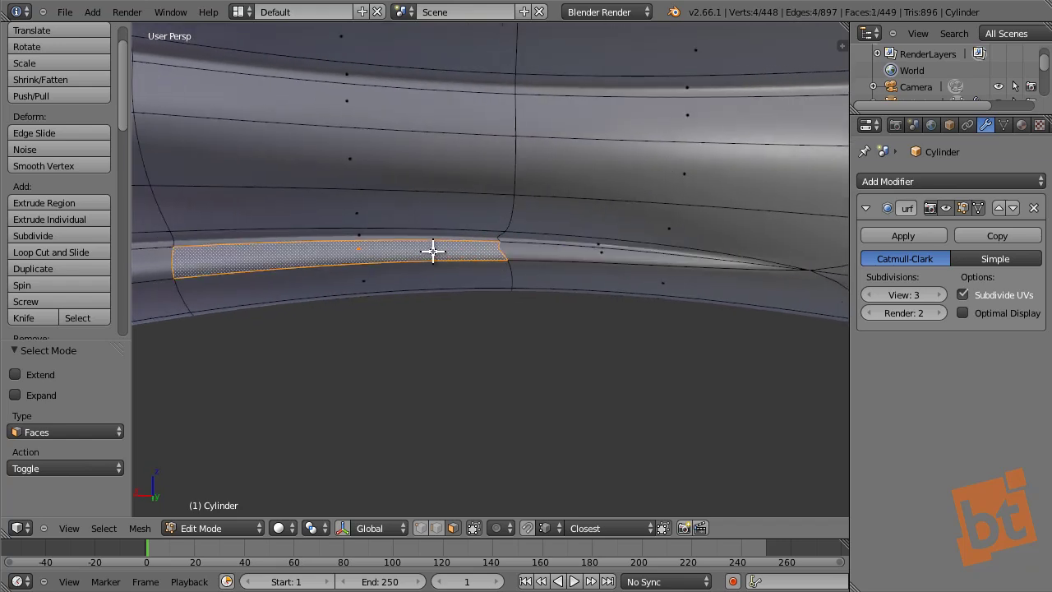
{"action": "right_click", "coordinate": [345, 236], "text": "shift"}
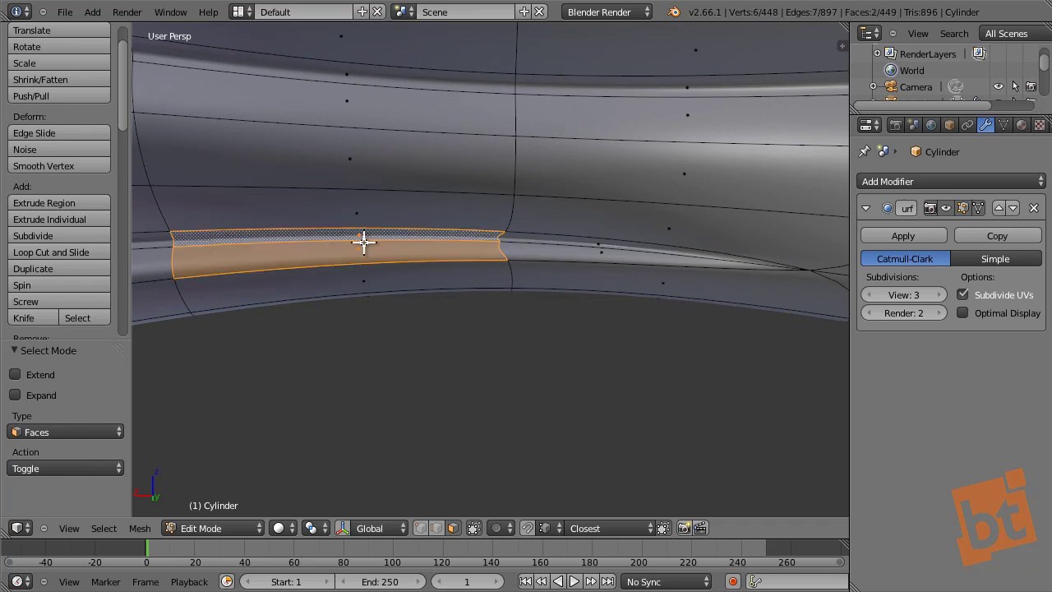
- Dissolve the two thin triangles at the thread's lower seam into one face and clear the selection
{"action": "right_click", "coordinate": [610, 240]}
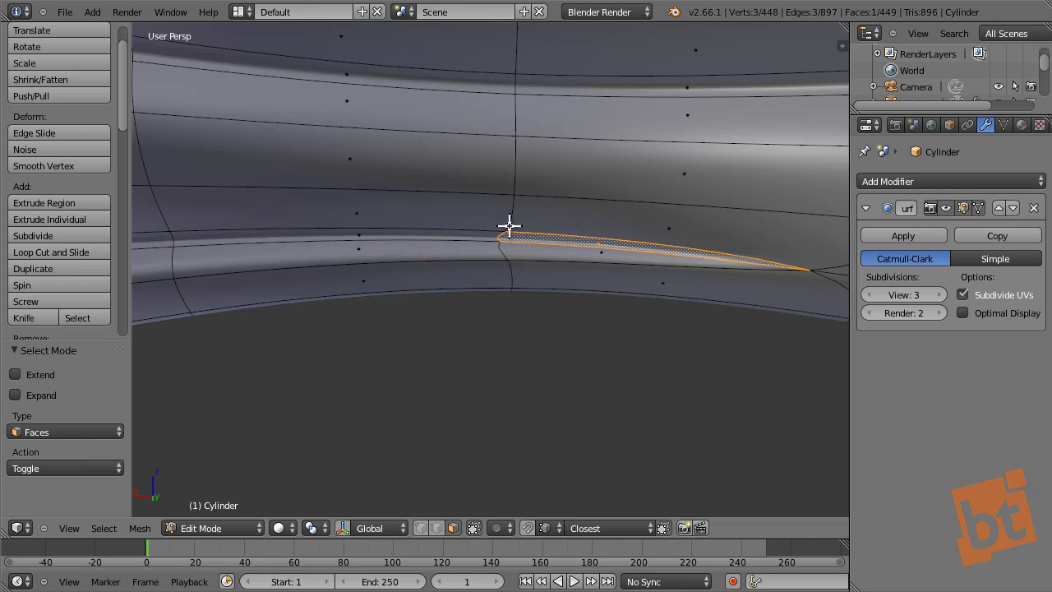
{"action": "right_click", "coordinate": [566, 256], "text": "shift"}
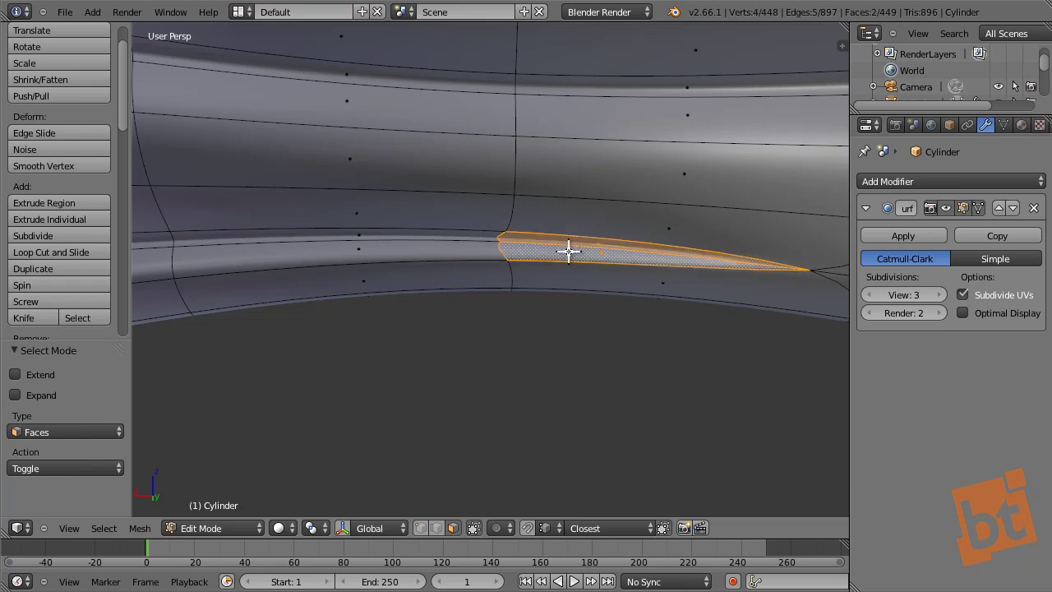
{"action": "key", "text": "x"}
{"action": "left_click", "coordinate": [706, 223]}
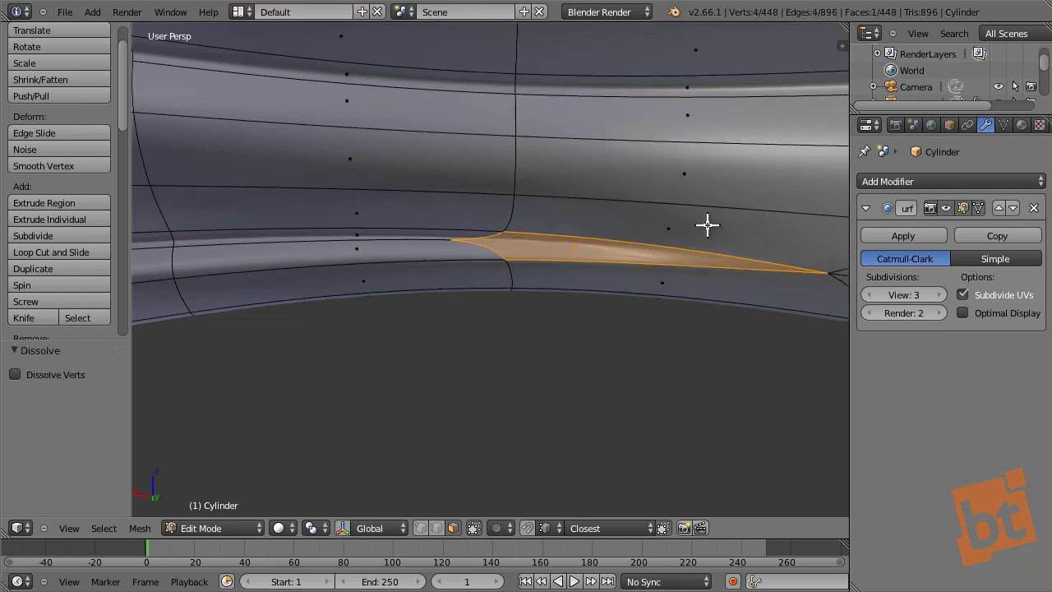
{"action": "key", "text": "a"}
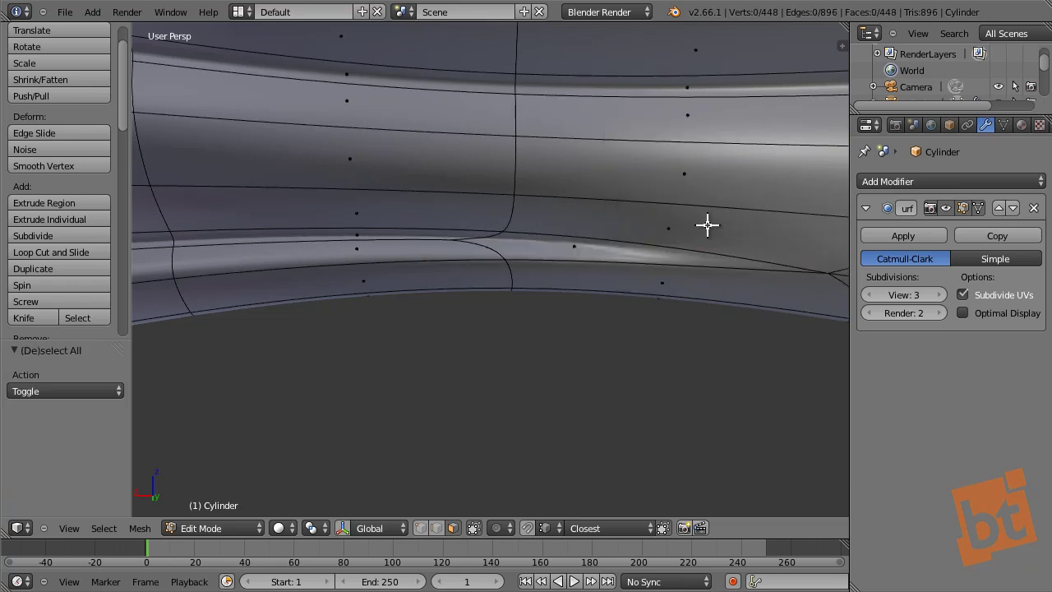
- Examine the smoothed thread at the lower seam and at the nut's opposite opening in Object Mode
{"action": "scroll", "coordinate": [707, 225], "scroll_direction": "down", "scroll_amount": 3}
{"action": "middle_click_drag", "start_coordinate": [700, 244], "coordinate": [594, 244]}
{"action": "key", "text": "Tab"}
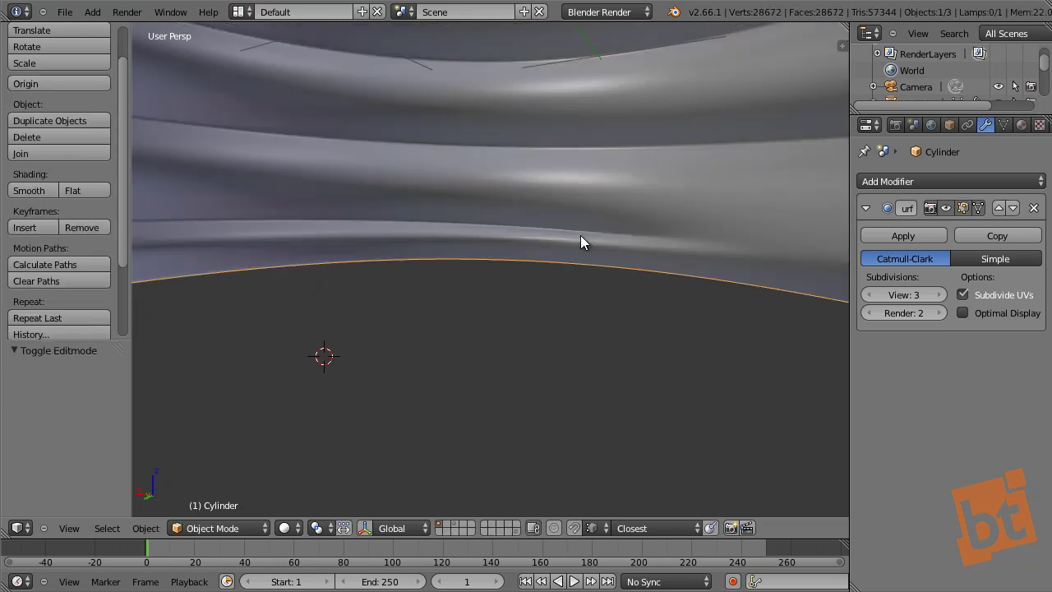
{"action": "scroll", "coordinate": [580, 235], "scroll_direction": "down", "scroll_amount": 6}
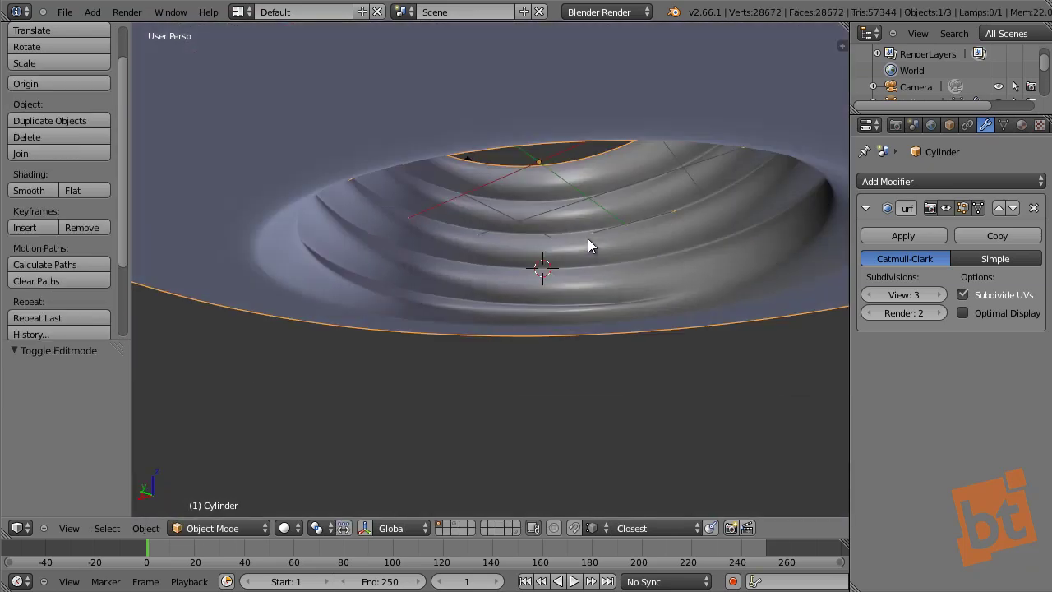
{"action": "middle_click_drag", "start_coordinate": [587, 238], "coordinate": [668, 116]}
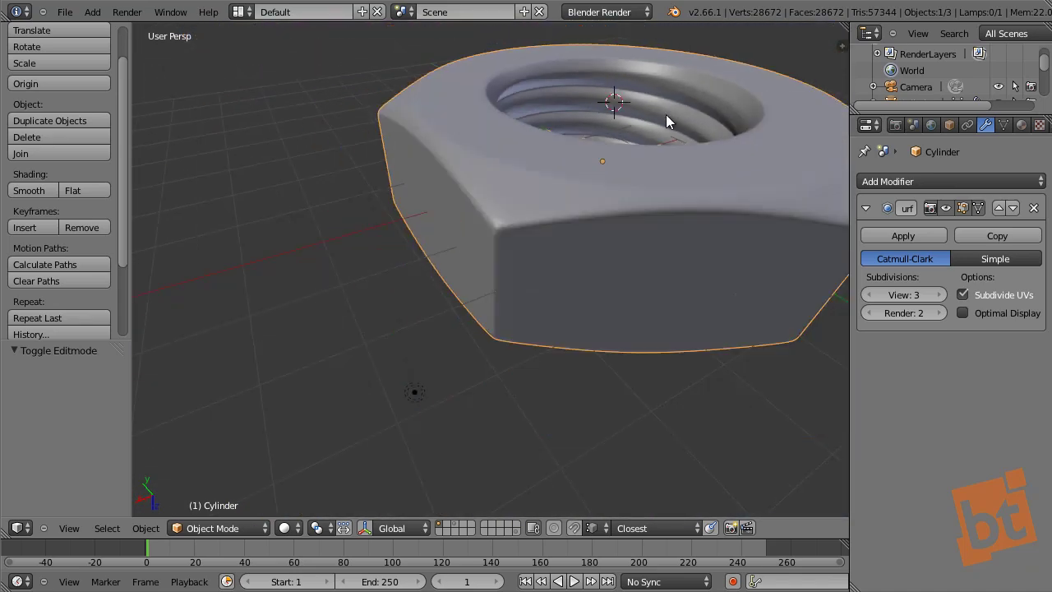
{"action": "scroll", "coordinate": [665, 116], "scroll_direction": "down", "scroll_amount": 3}
{"action": "middle_click_drag", "start_coordinate": [652, 170], "coordinate": [797, 245], "text": "shift"}
{"action": "scroll", "coordinate": [503, 301], "scroll_direction": "up", "scroll_amount": 2}
{"action": "scroll", "coordinate": [559, 215], "scroll_direction": "up", "scroll_amount": 6}
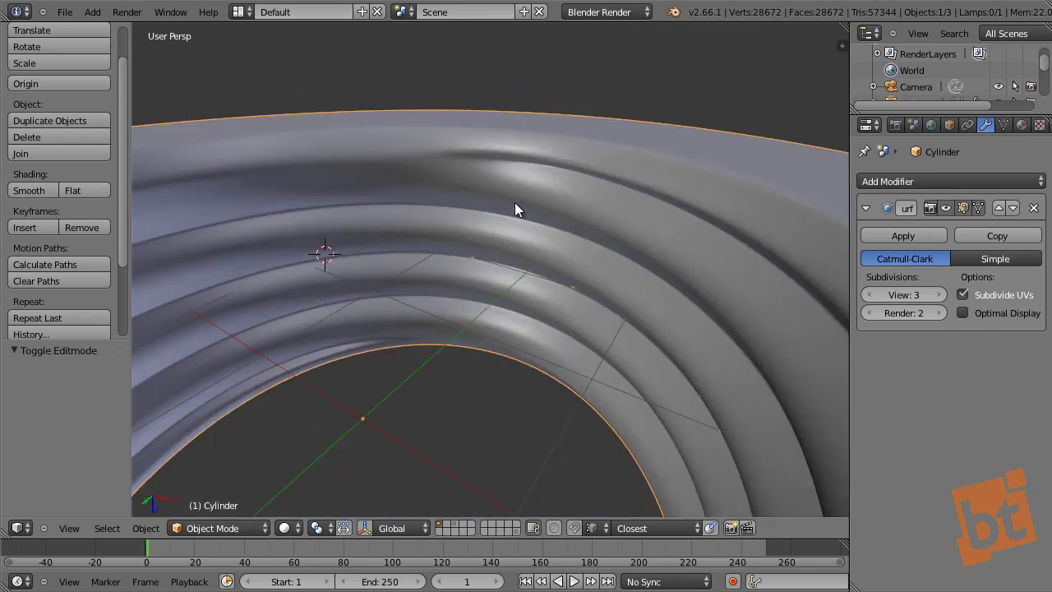
- In edge selection, try Rotate Edge CCW on the upper edge of the upper seam's thin face and check the shading
{"action": "scroll", "coordinate": [564, 220], "scroll_direction": "down", "scroll_amount": 1}
{"action": "key", "text": "Tab"}
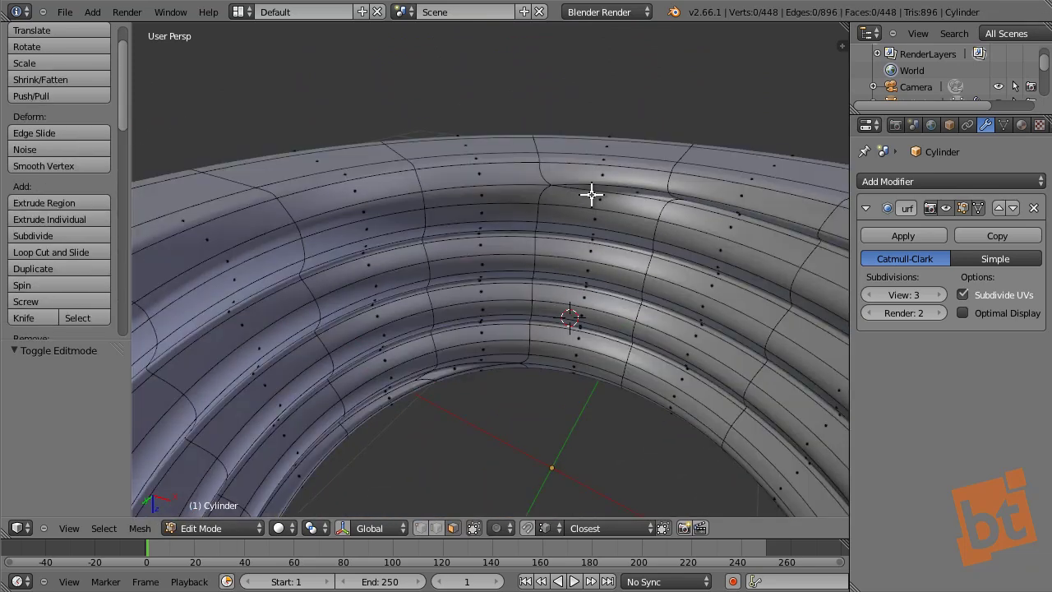
{"action": "scroll", "coordinate": [591, 194], "scroll_direction": "up", "scroll_amount": 2}
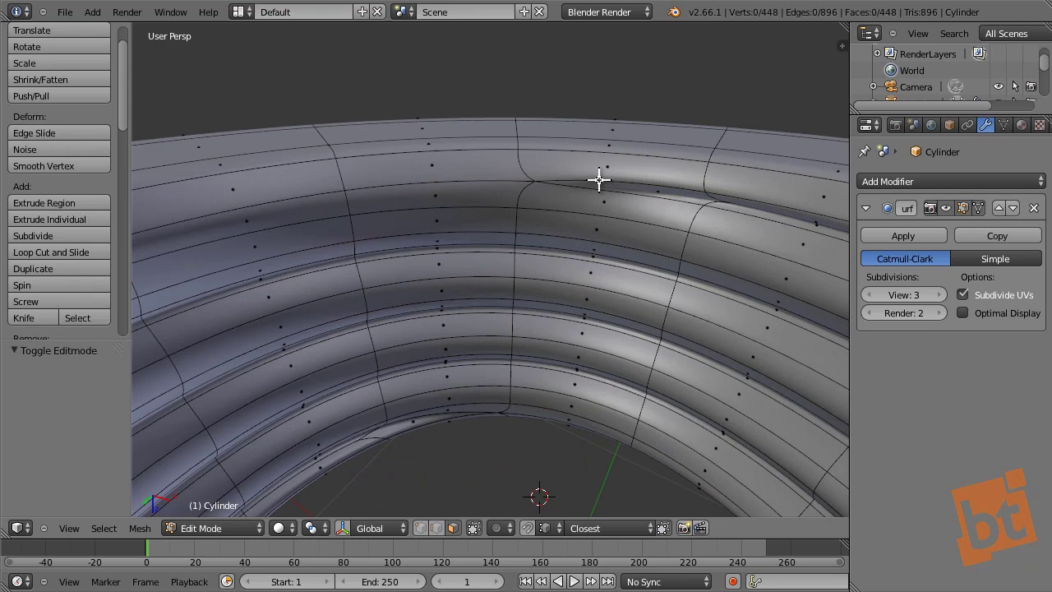
{"action": "key", "text": "ctrl+Tab"}
{"action": "left_click", "coordinate": [587, 162]}
{"action": "right_click", "coordinate": [621, 177]}
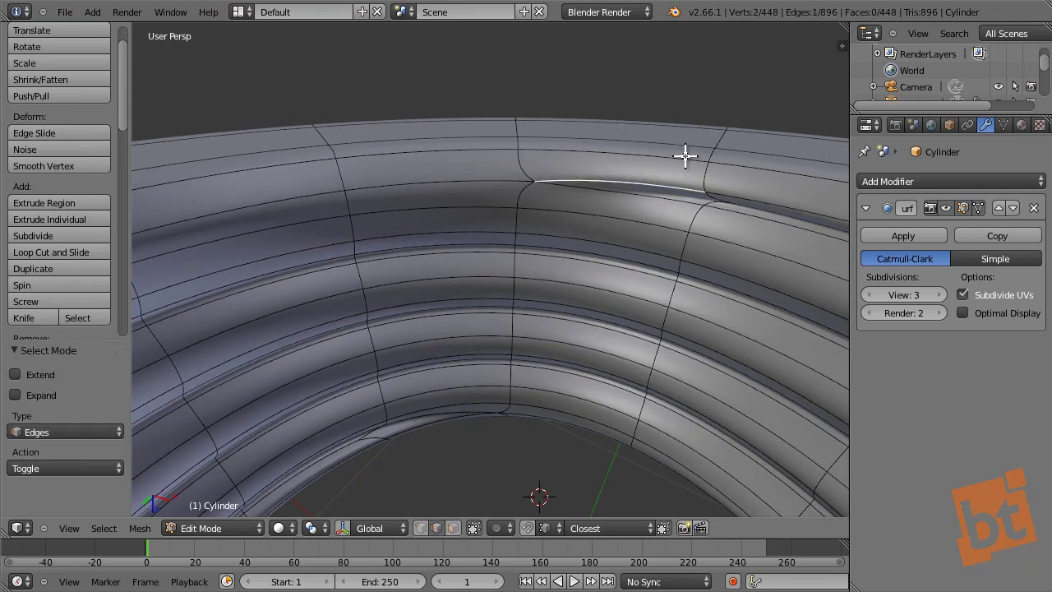
{"action": "key", "text": "ctrl+e"}
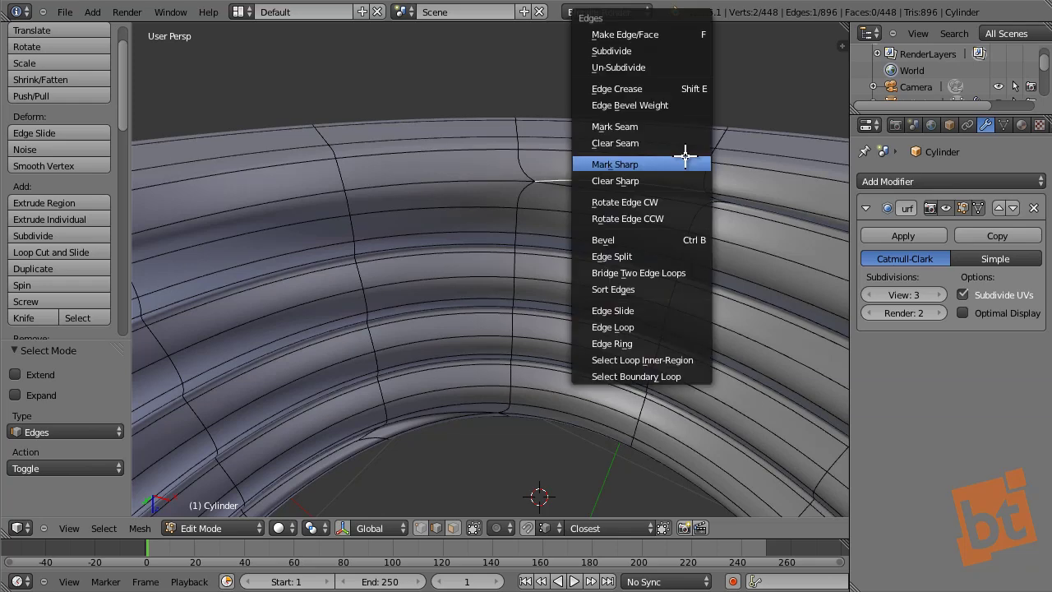
{"action": "left_click", "coordinate": [677, 219]}
{"action": "middle_click_drag", "start_coordinate": [686, 217], "coordinate": [528, 225]}
{"action": "key", "text": "Tab"}
{"action": "scroll", "coordinate": [713, 216], "scroll_direction": "down", "scroll_amount": 6}
{"action": "scroll", "coordinate": [528, 242], "scroll_direction": "up", "scroll_amount": 3}
{"action": "scroll", "coordinate": [601, 203], "scroll_direction": "down", "scroll_amount": 4}
- In vertex selection, try offsetting the pointed corner vertex of the thread's upper seam with Shrink/Fatten
{"action": "key", "text": "Tab"}
{"action": "scroll", "coordinate": [542, 189], "scroll_direction": "up", "scroll_amount": 3}
{"action": "right_click", "coordinate": [588, 180]}
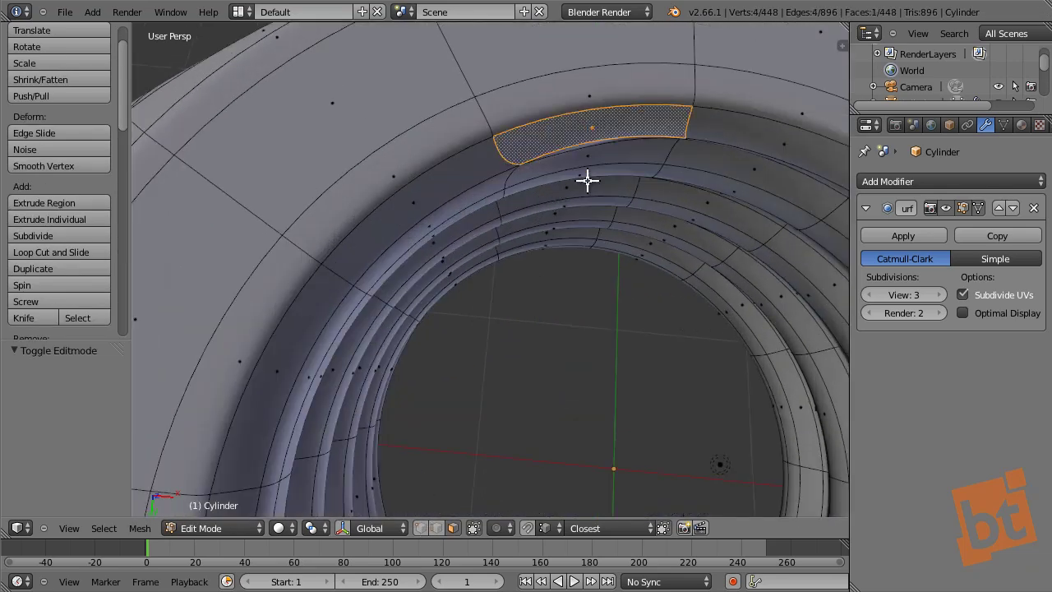
{"action": "key", "text": "ctrl+Tab"}
{"action": "left_click", "coordinate": [538, 164]}
{"action": "right_click", "coordinate": [534, 162]}
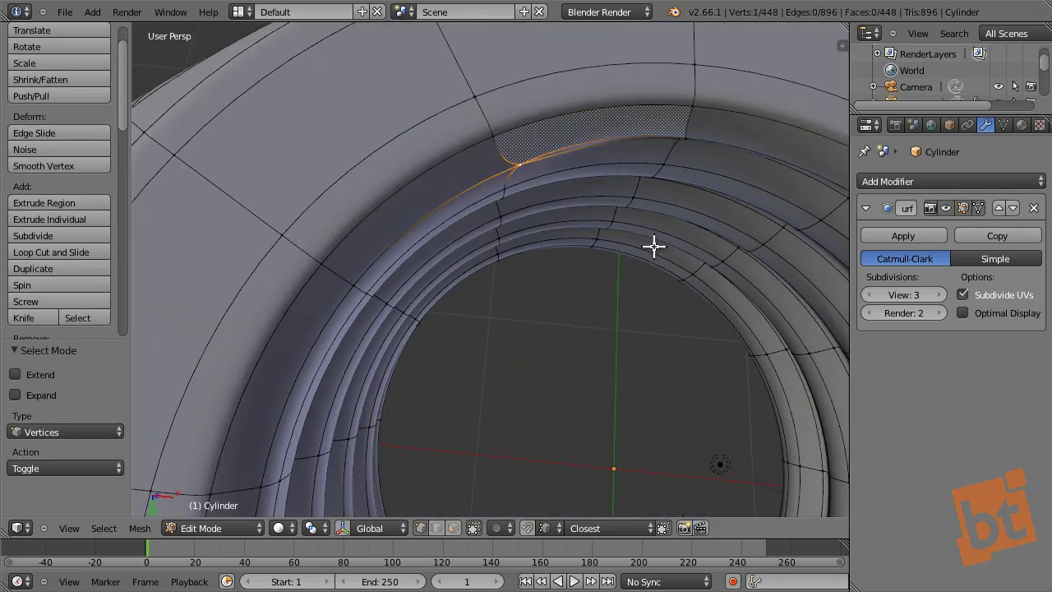
{"action": "key", "text": "alt+s"}
{"action": "left_click", "coordinate": [611, 234]}
- Check the smoothed nut around the upper seam and undo the vertex offset
{"action": "key", "text": "Tab"}
{"action": "scroll", "coordinate": [611, 233], "scroll_direction": "down", "scroll_amount": 2}
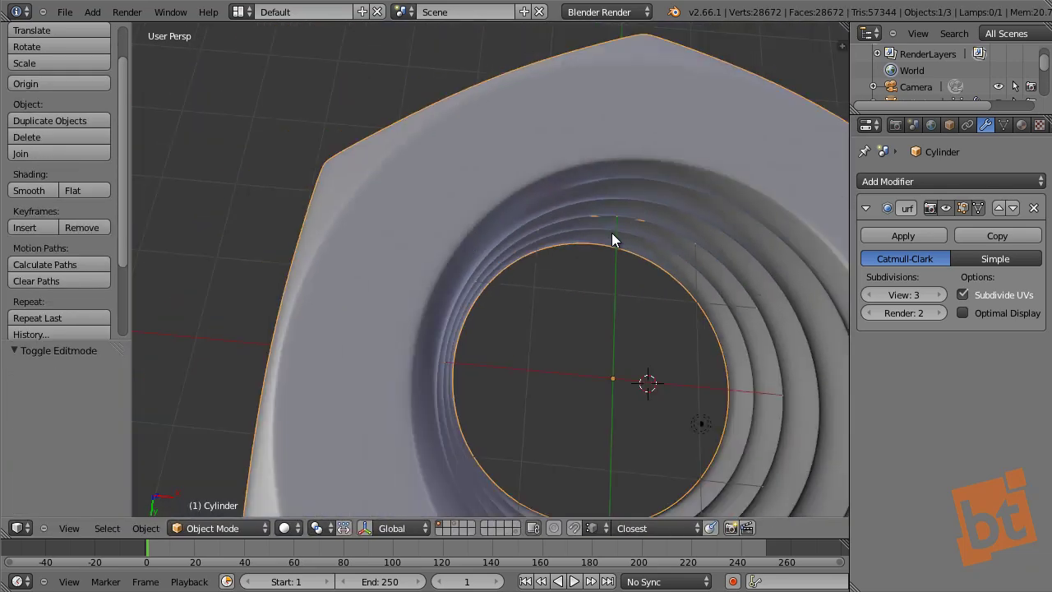
{"action": "scroll", "coordinate": [611, 232], "scroll_direction": "down", "scroll_amount": 3}
{"action": "middle_click_drag", "start_coordinate": [655, 321], "coordinate": [539, 259]}
{"action": "key", "text": "ctrl+z"}
- Examine the nut's smooth shading around the thread opening and its mesh topology on the outer side faces
{"action": "key", "text": "a"}
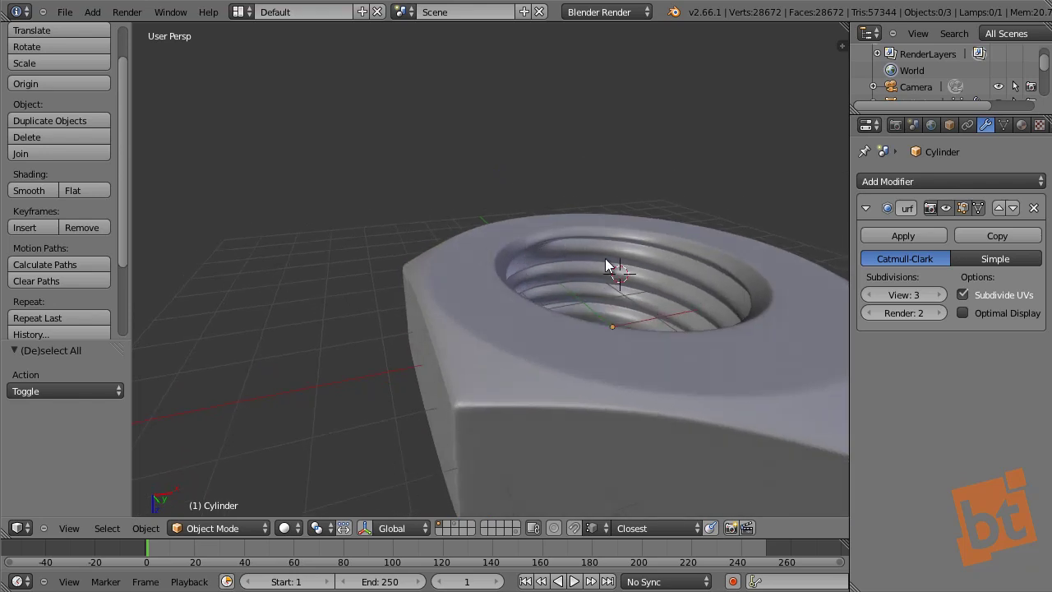
{"action": "middle_click_drag", "start_coordinate": [606, 259], "coordinate": [669, 272]}
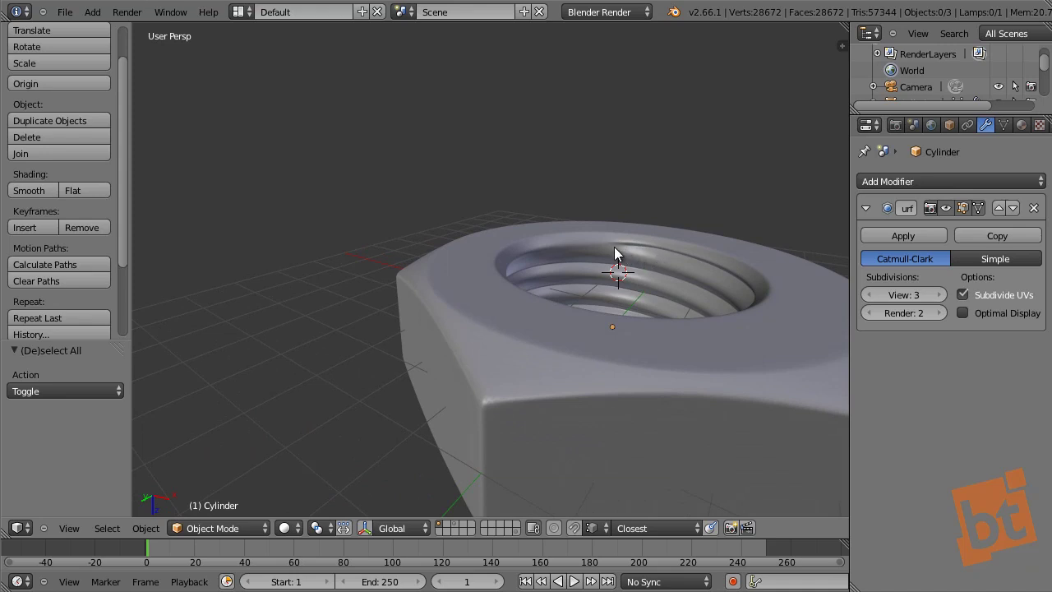
{"action": "middle_click_drag", "start_coordinate": [728, 290], "coordinate": [693, 256]}
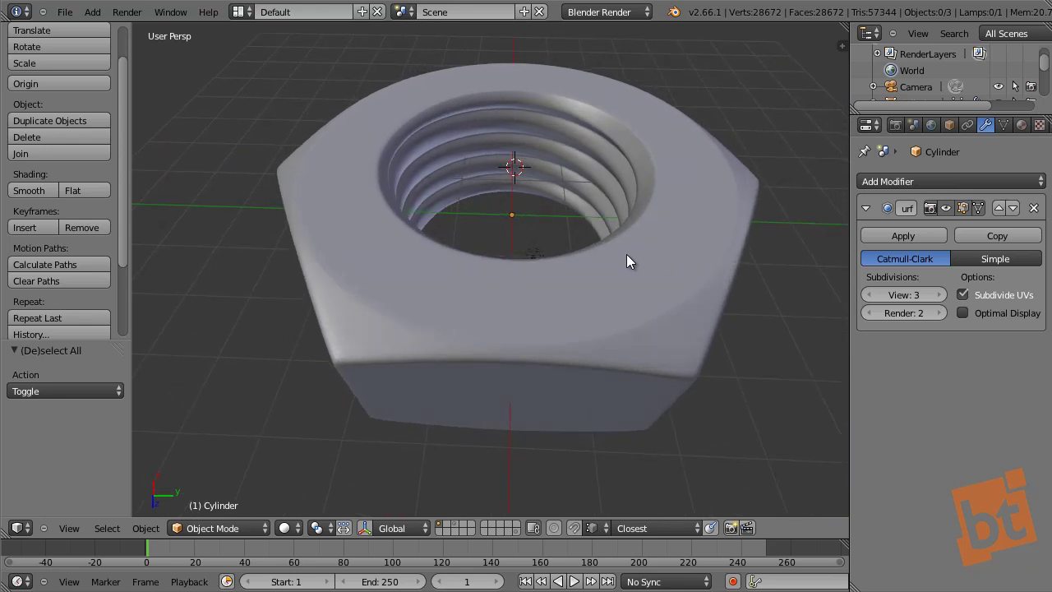
{"action": "middle_click_drag", "start_coordinate": [626, 253], "coordinate": [627, 263]}
{"action": "right_click", "coordinate": [672, 271]}
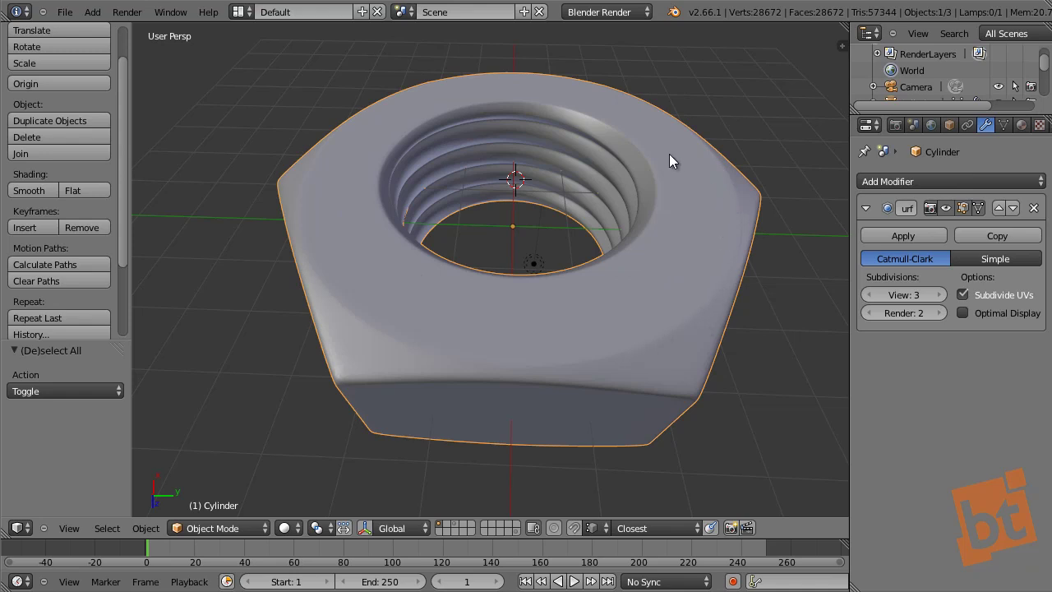
{"action": "key", "text": "Tab"}
{"action": "middle_click_drag", "start_coordinate": [507, 354], "coordinate": [496, 310]}
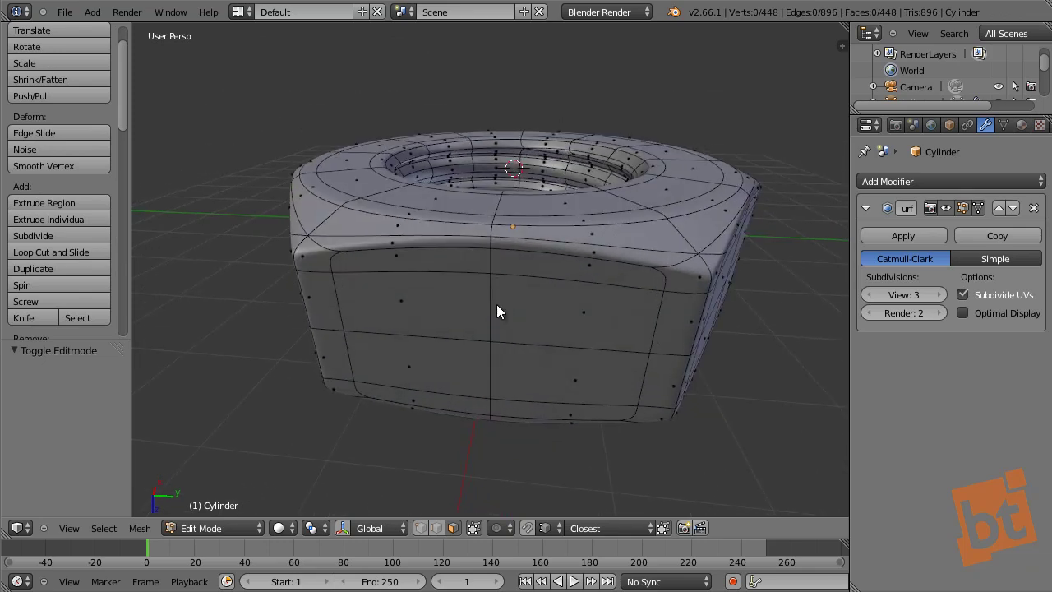
{"action": "key", "text": "Tab"}
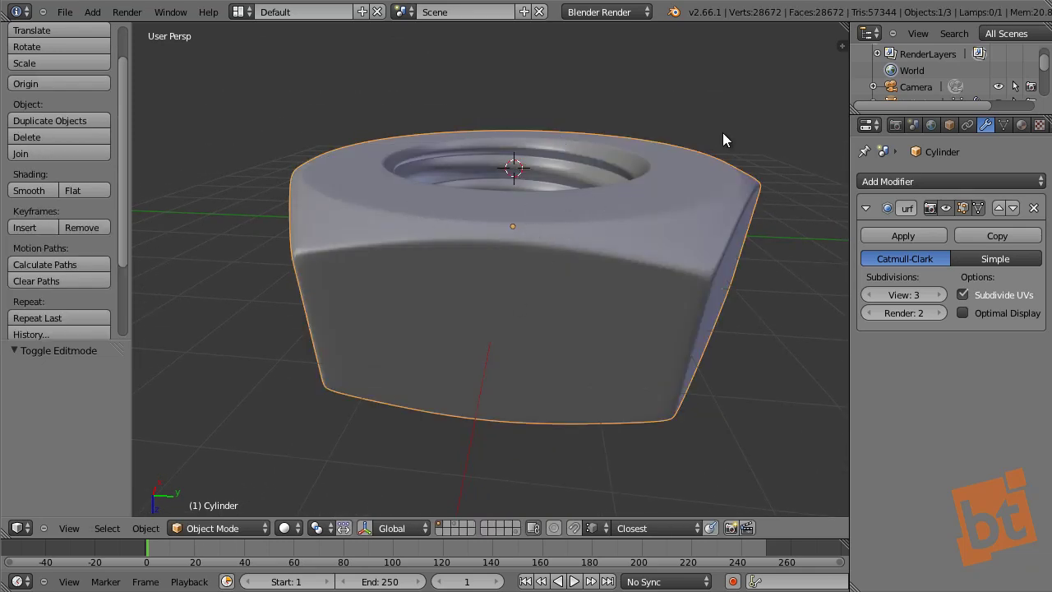
- Examine the finished nut in Object Mode from several angles and clear the object selection
{"action": "middle_click_drag", "start_coordinate": [691, 194], "coordinate": [781, 198]}
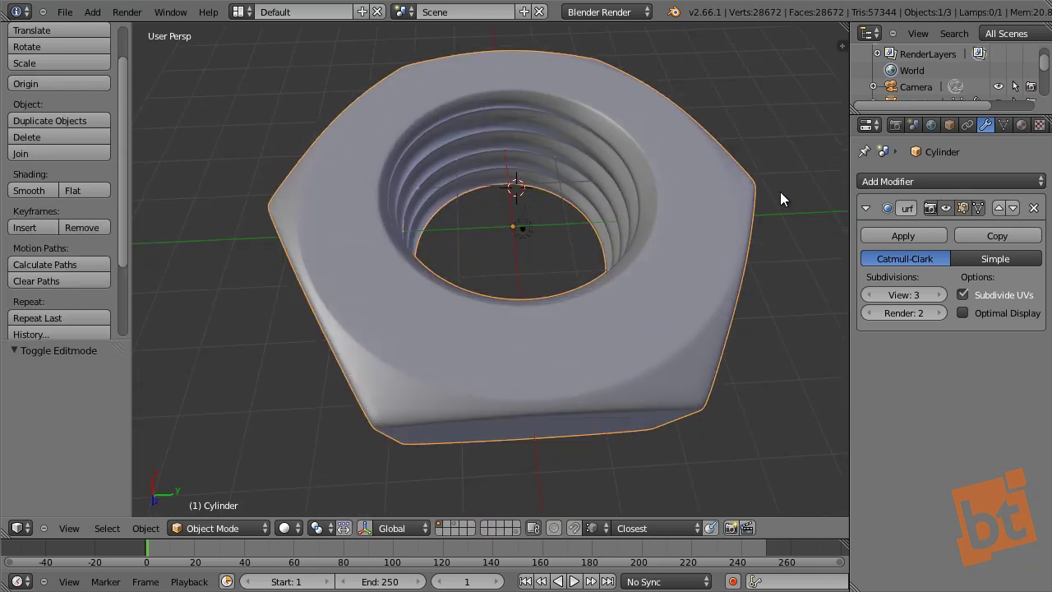
{"action": "middle_click_drag", "start_coordinate": [705, 239], "coordinate": [745, 222]}
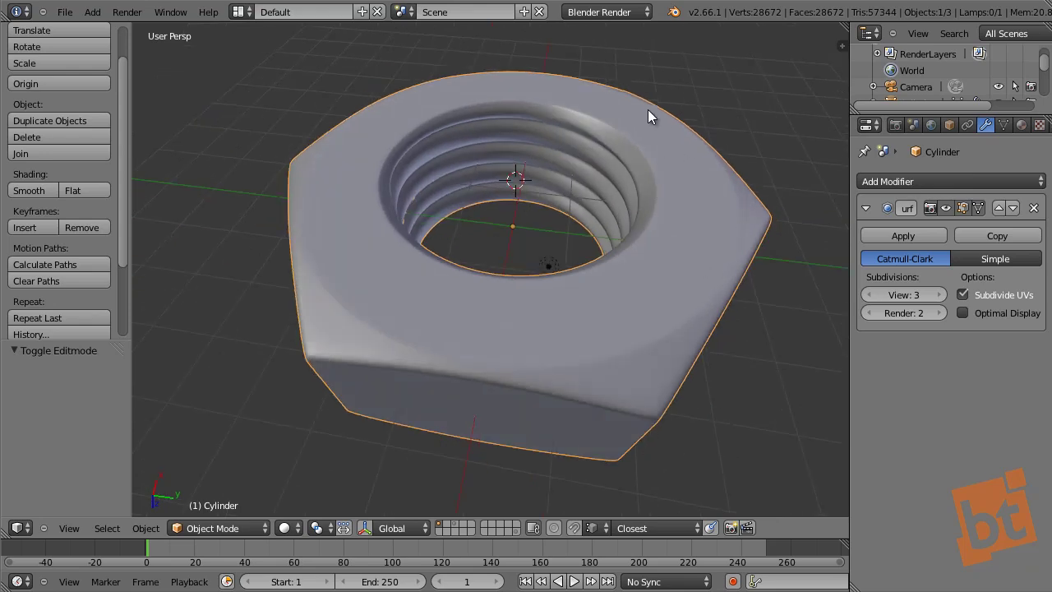
{"action": "middle_click_drag", "start_coordinate": [556, 236], "coordinate": [770, 211]}
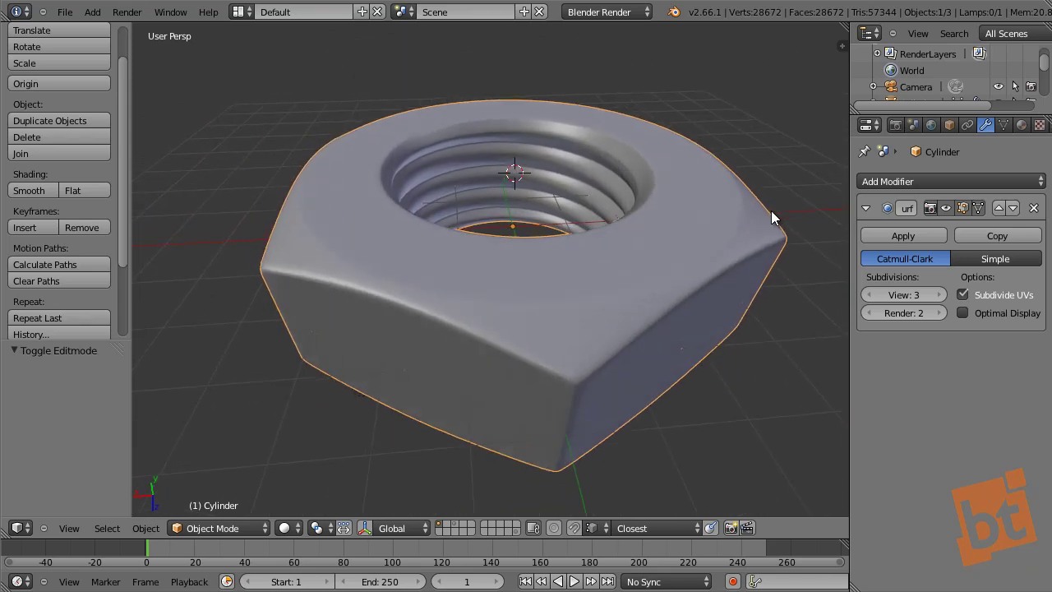
{"action": "middle_click_drag", "start_coordinate": [632, 218], "coordinate": [253, 218]}
{"action": "key", "text": "a"}
{"action": "middle_click_drag", "start_coordinate": [465, 211], "coordinate": [500, 211]}
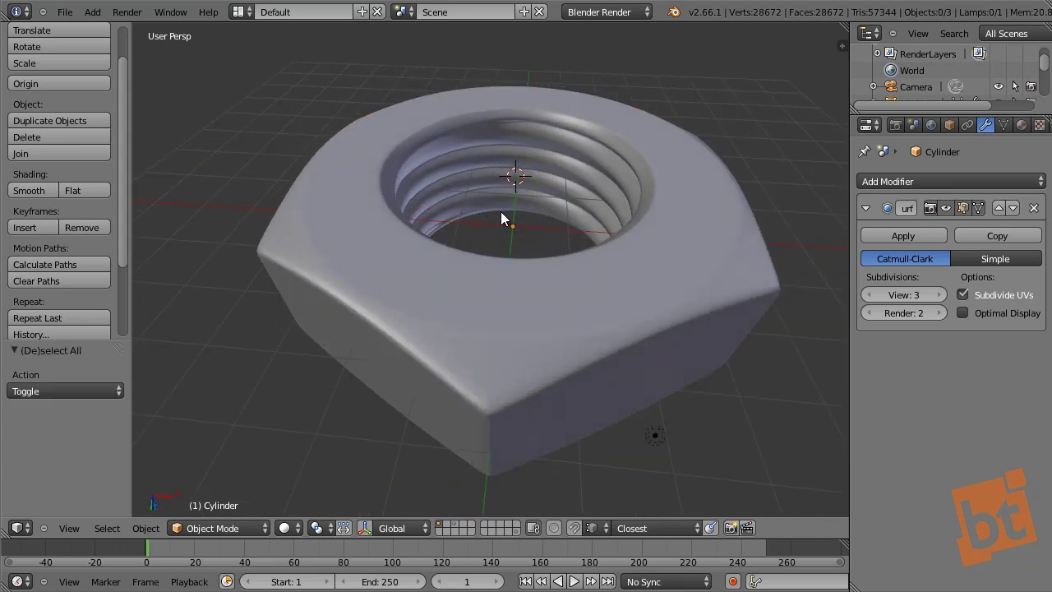